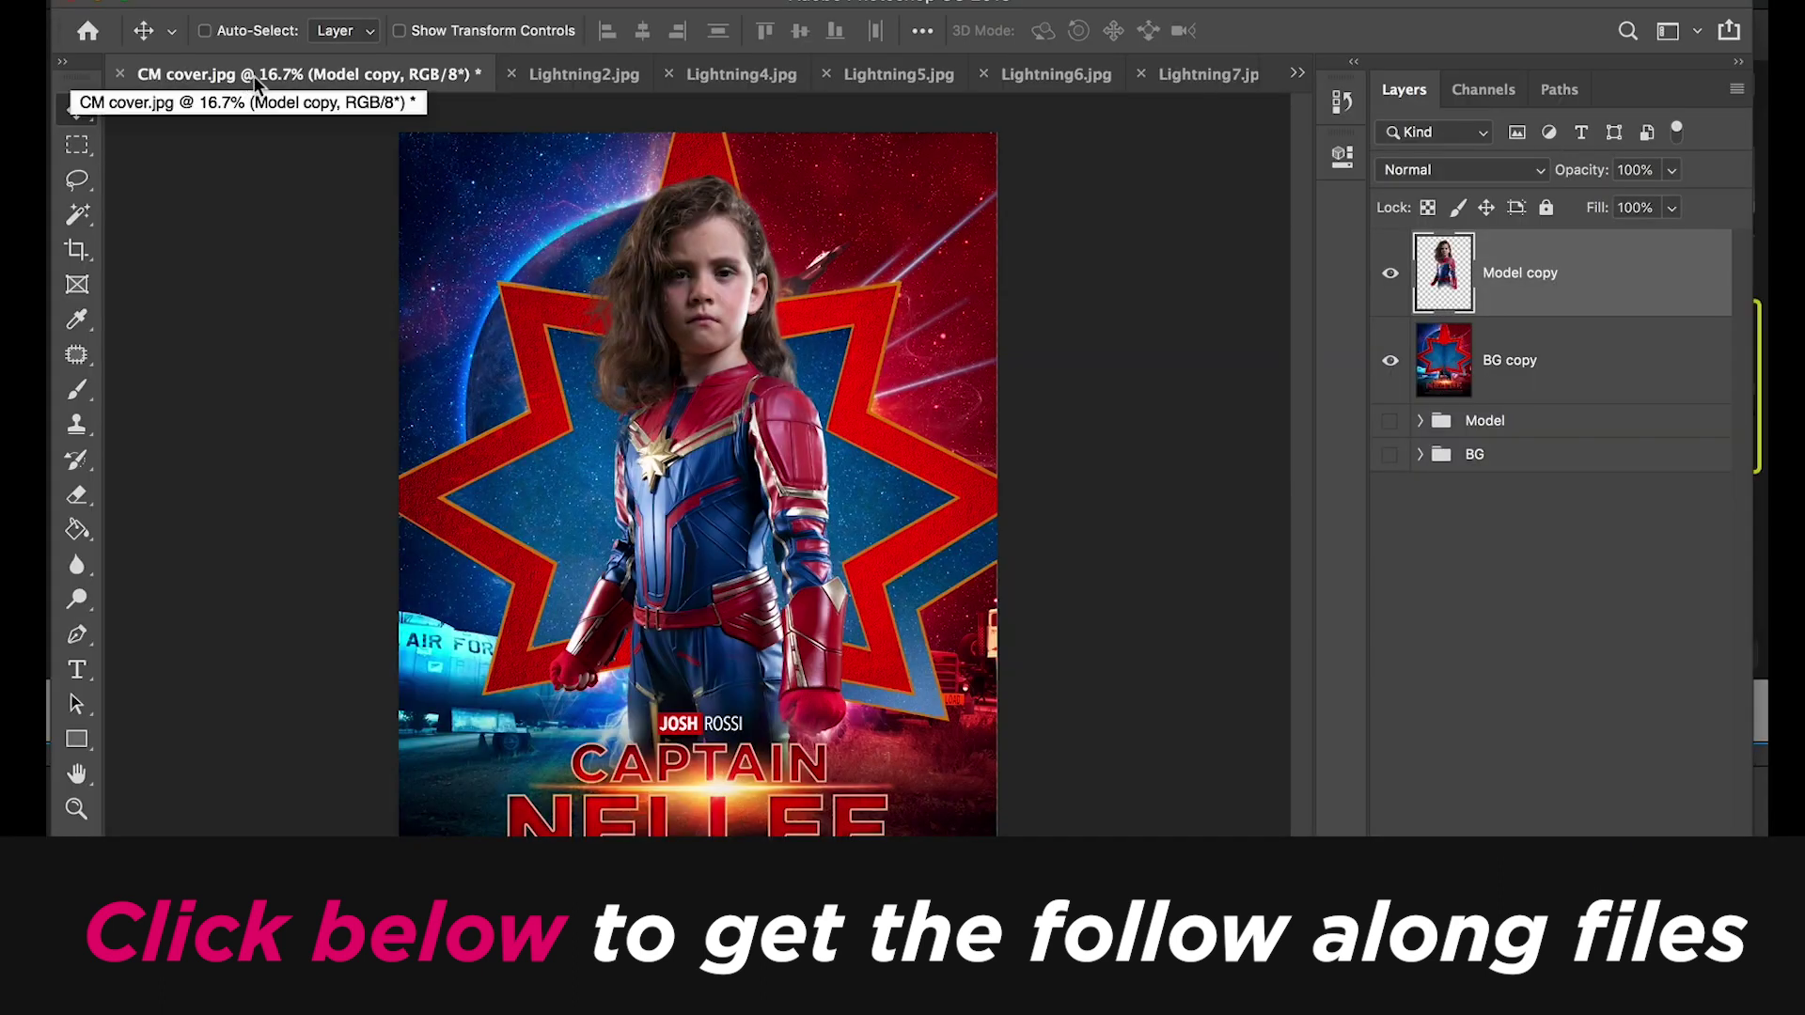
# Examine the poster's model and background layers and look through the open lightning images, Lightning2 to Lightning7
pyautogui.click(1390, 275)
pyautogui.click(1389, 275)
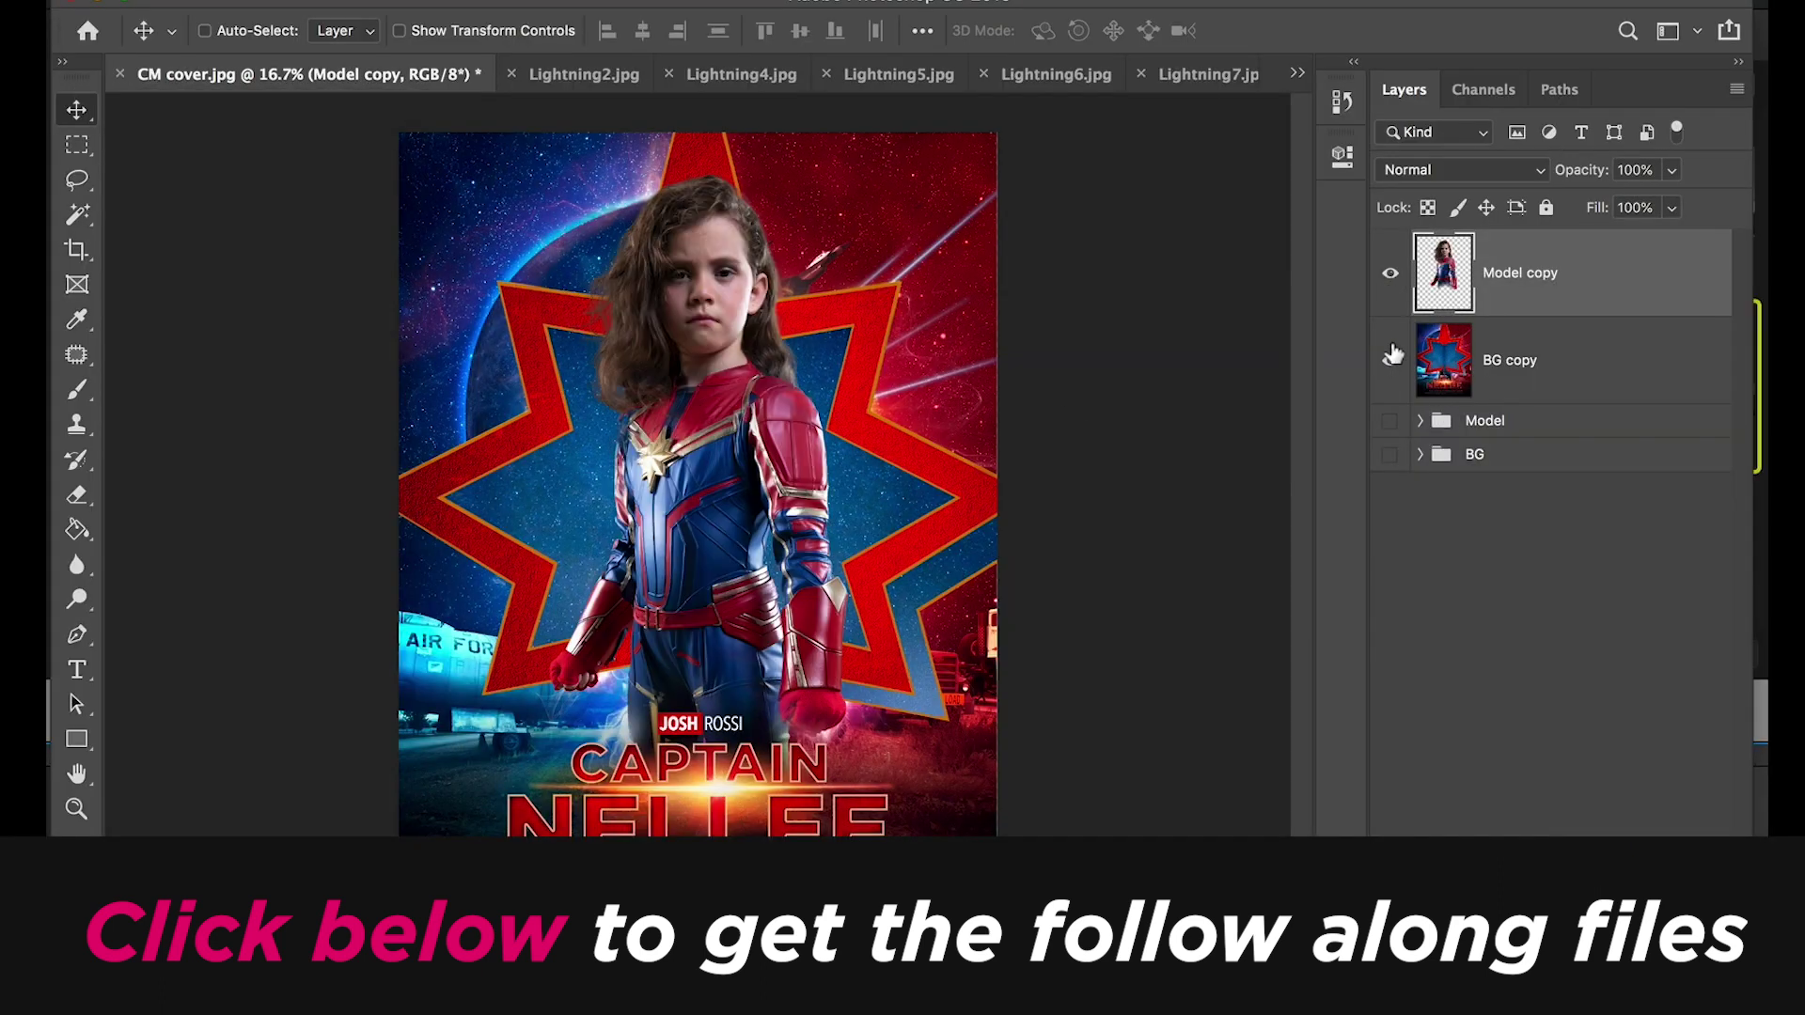
pyautogui.click(1390, 365)
pyautogui.click(589, 75)
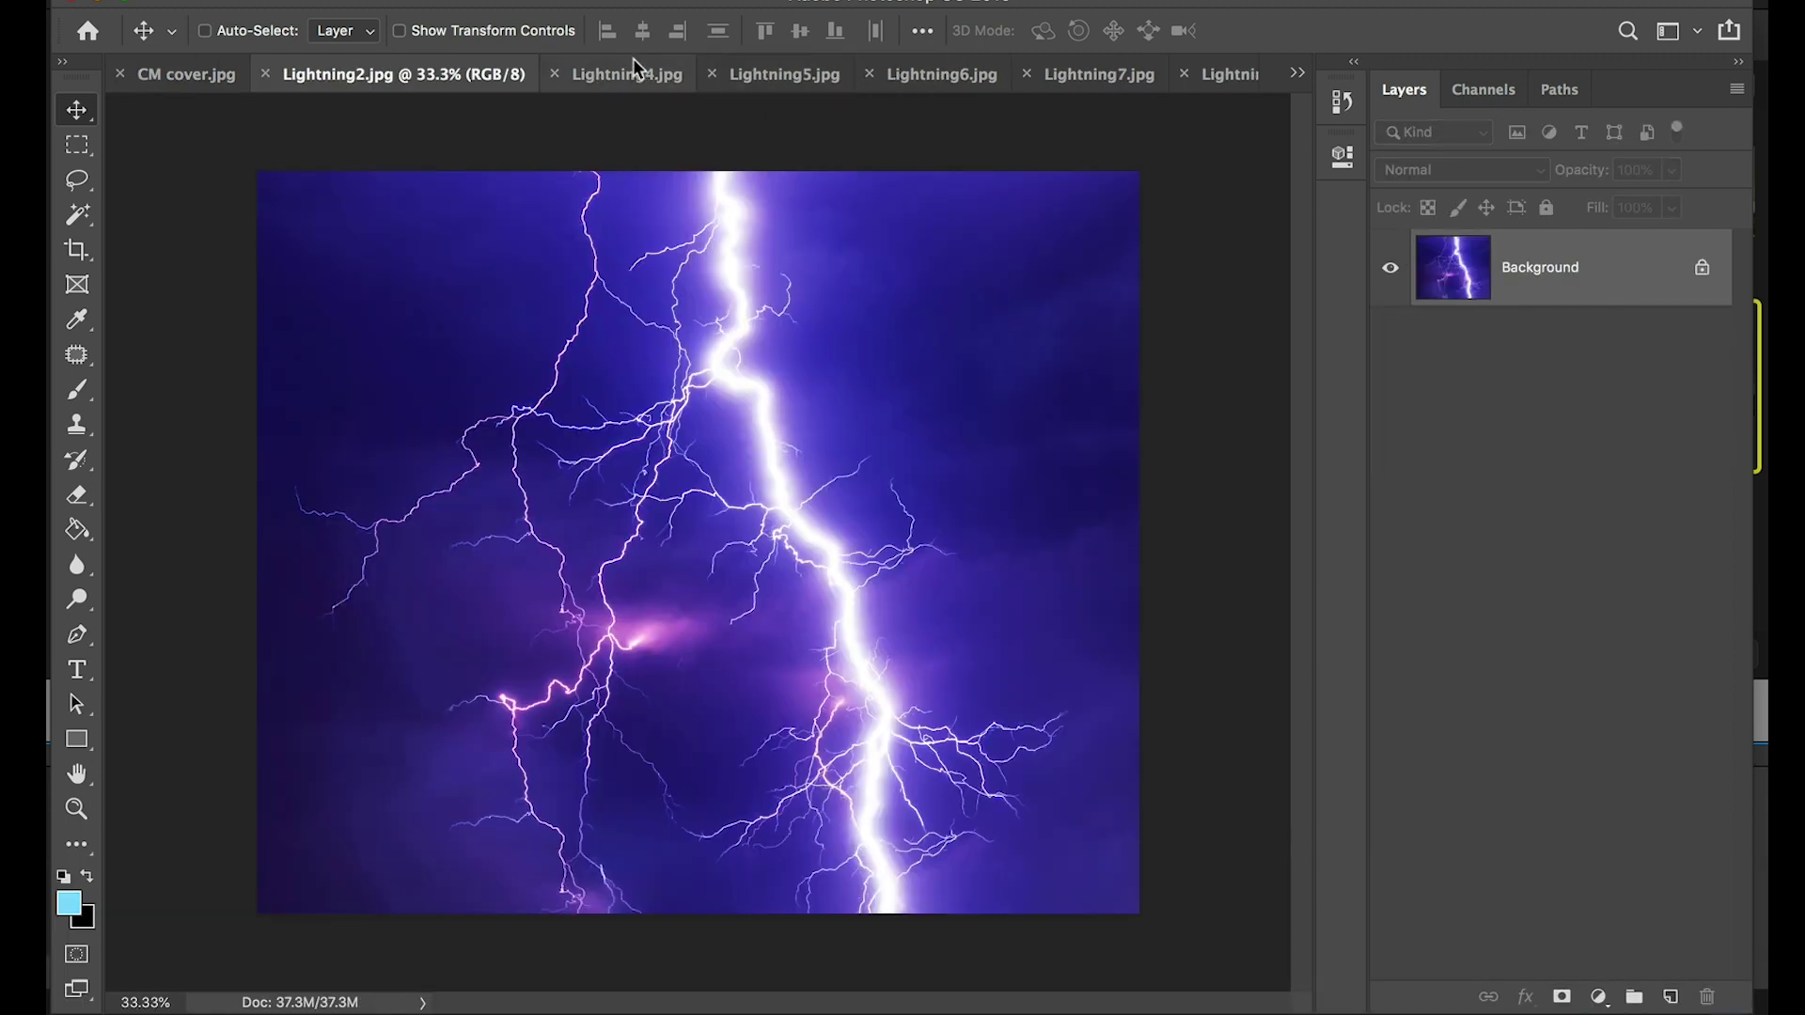
pyautogui.click(634, 62)
pyautogui.click(753, 62)
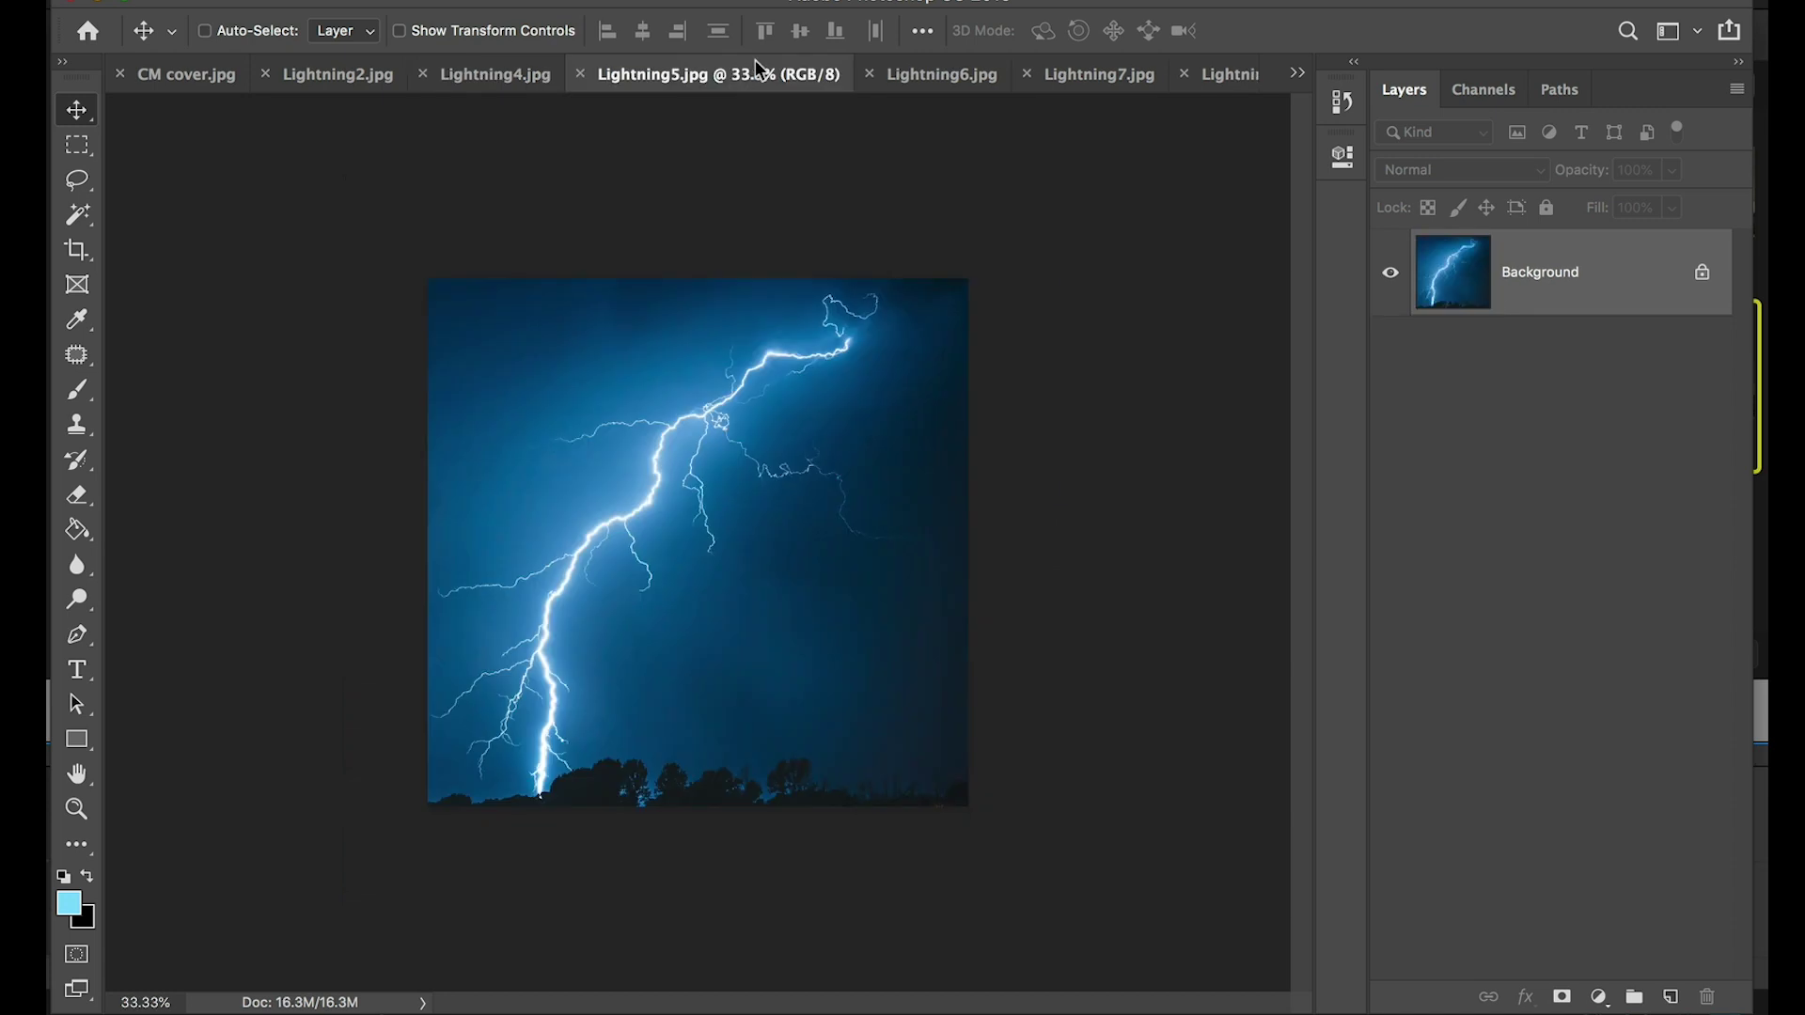
pyautogui.click(953, 85)
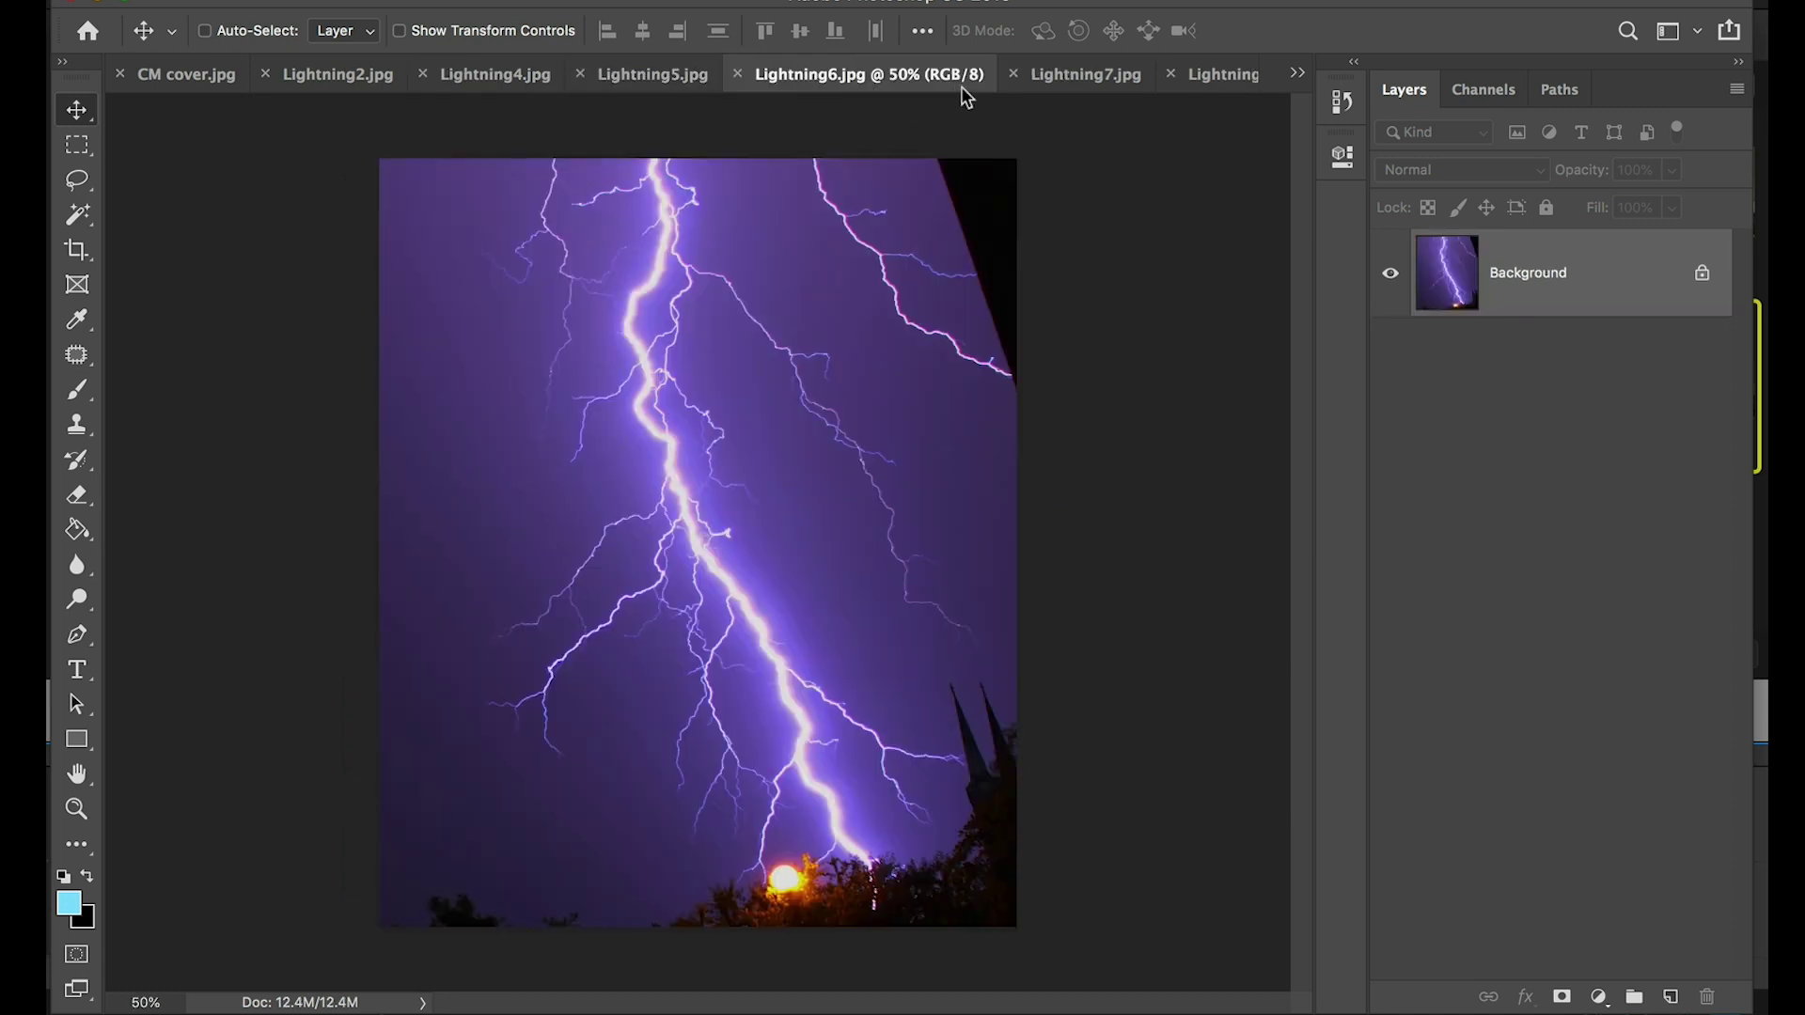
pyautogui.click(1055, 82)
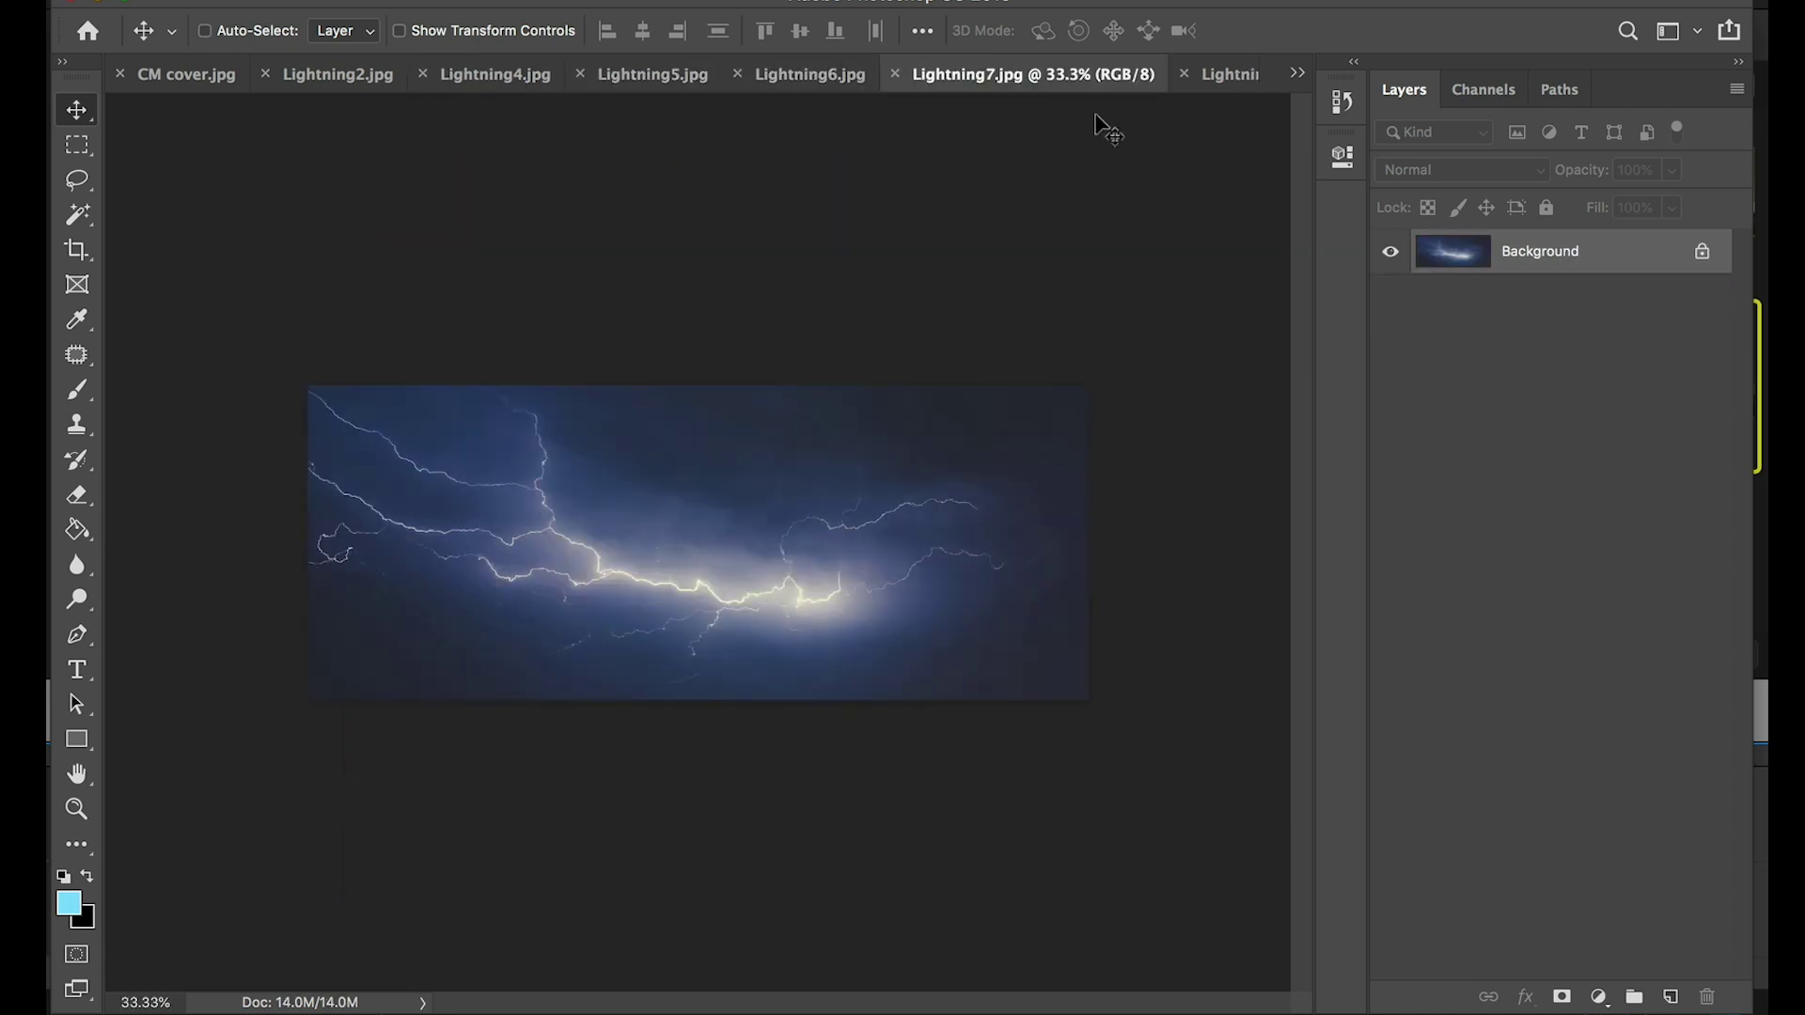
# Copy the Lightning7.jpg image into CM cover.jpg, accepting the colour profile conversion, and name its layer L1
pyautogui.moveTo(700, 460); pyautogui.dragTo(188, 82)
pyautogui.moveTo(682, 381); pyautogui.dragTo(902, 405)
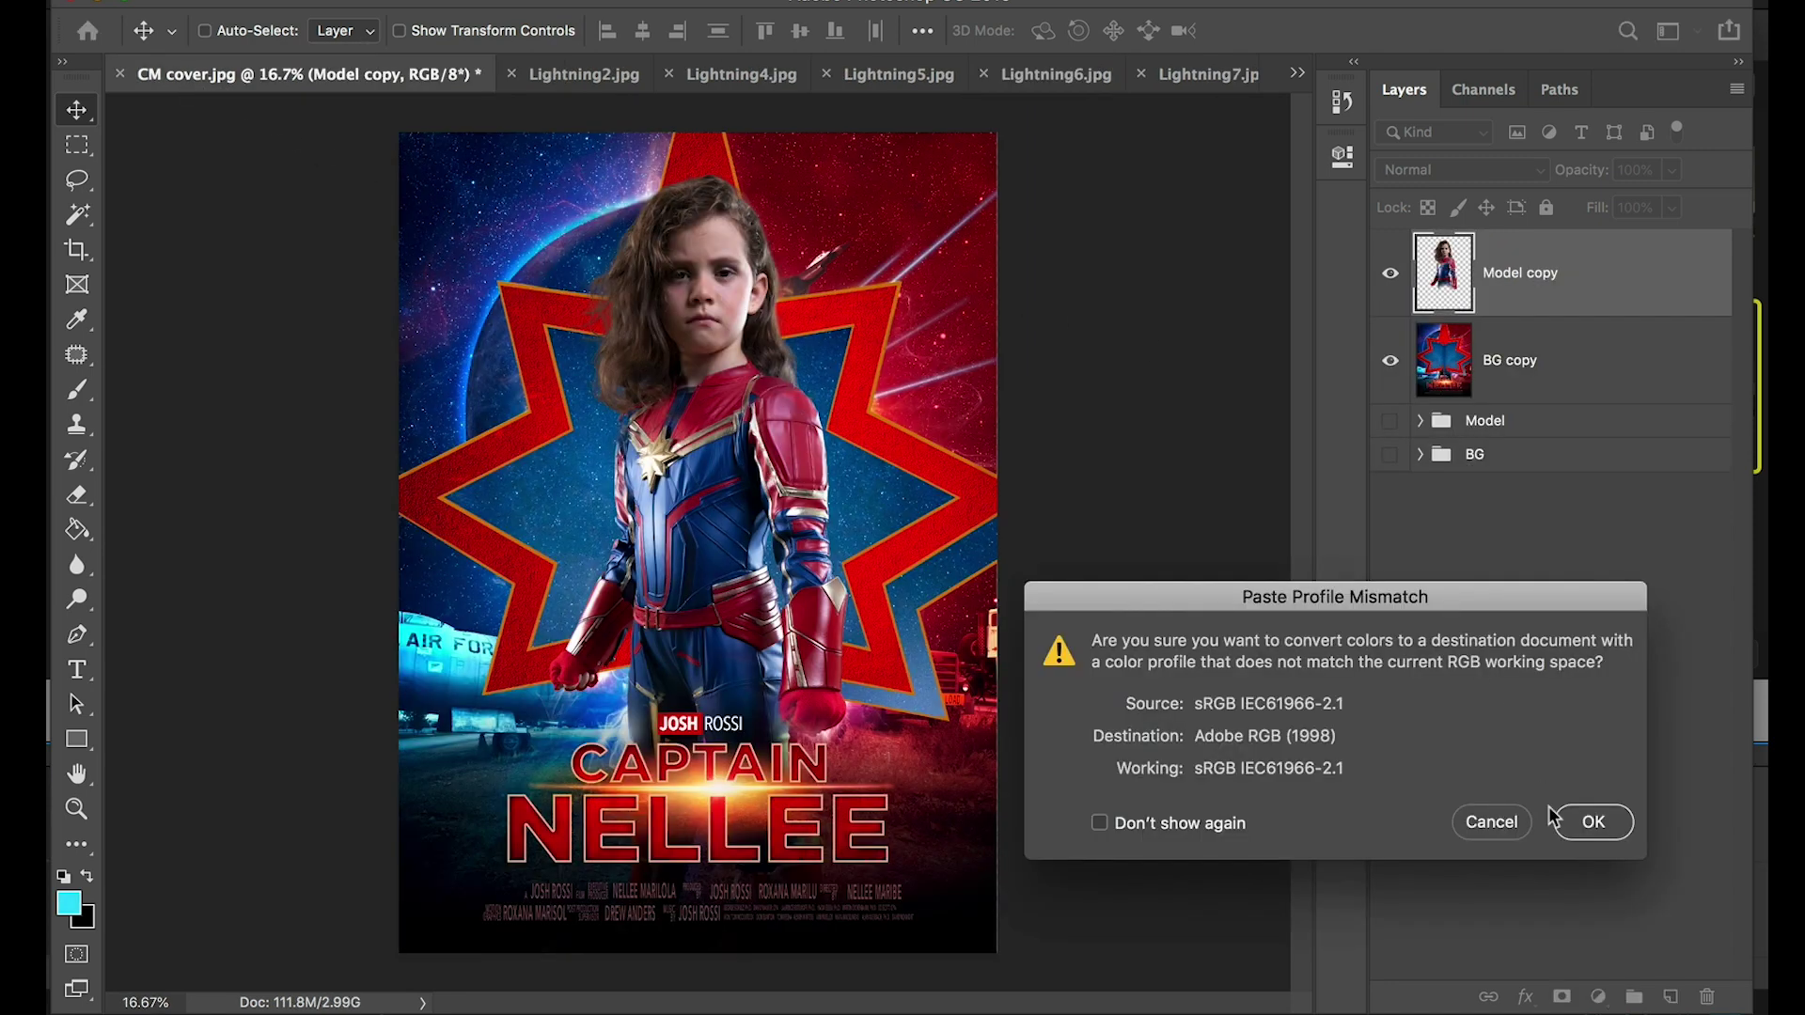
pyautogui.click(1594, 824)
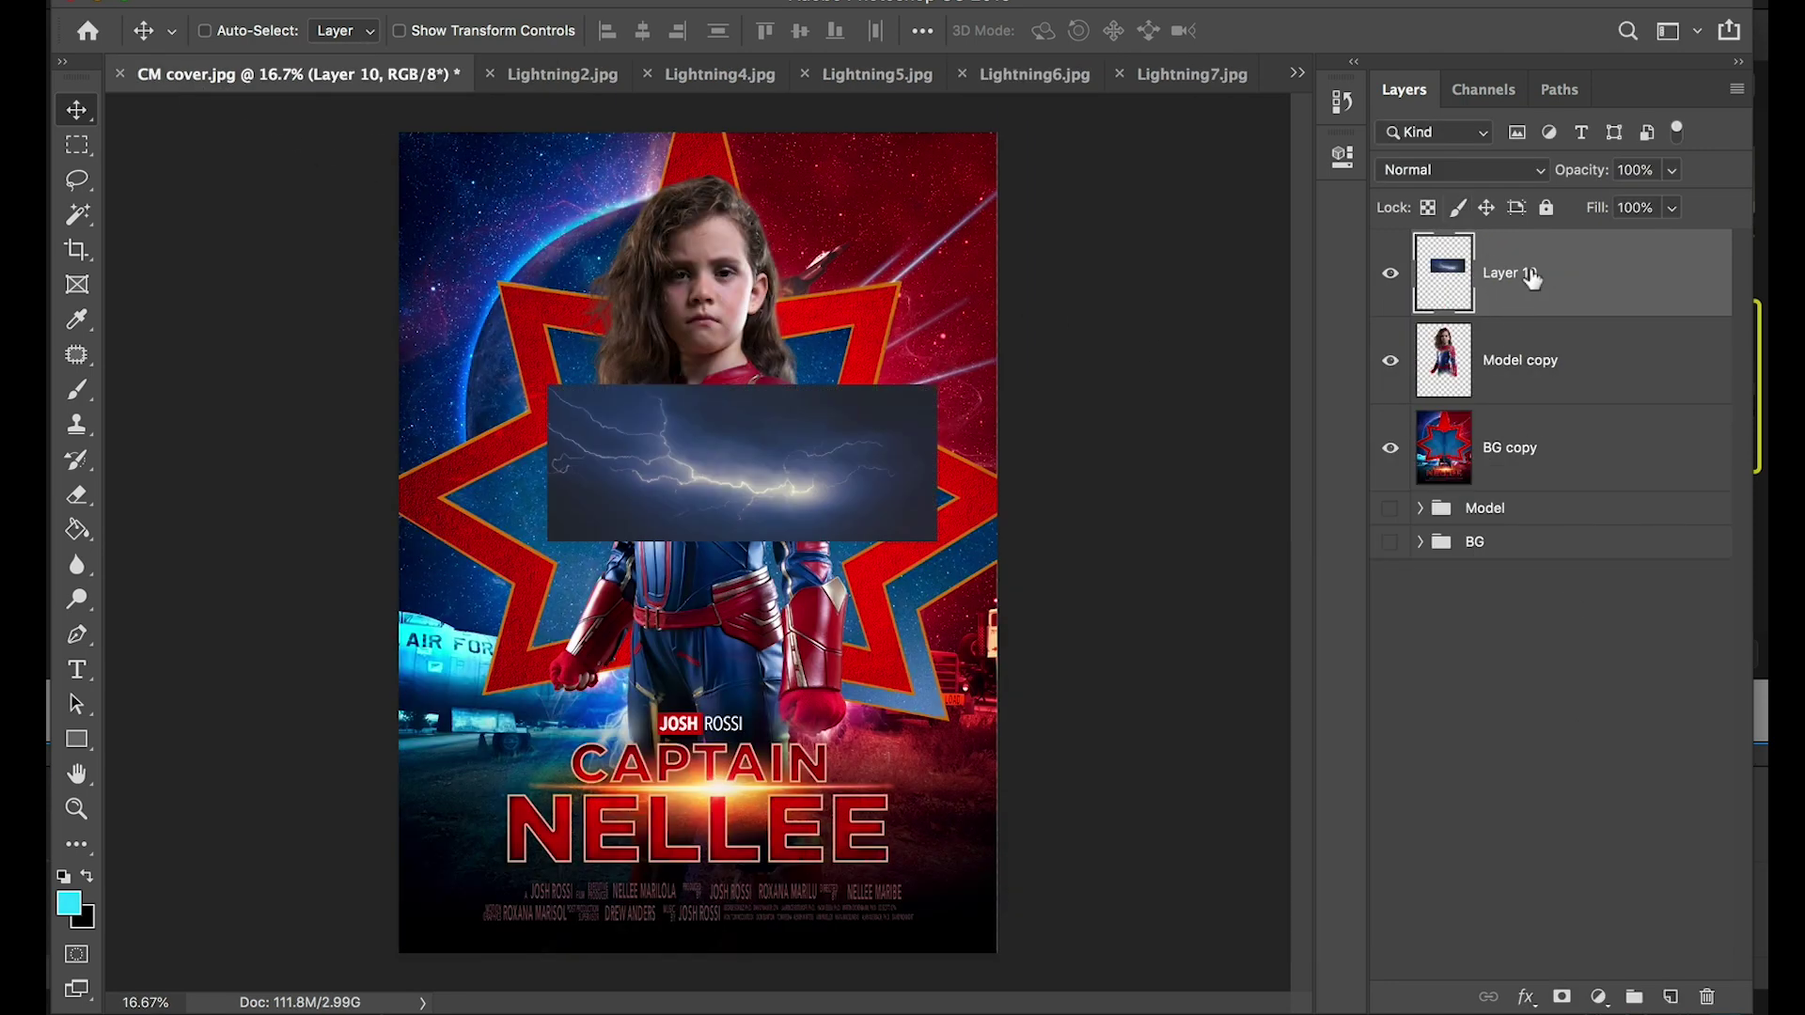
pyautogui.write('L1')
pyautogui.press('Return')
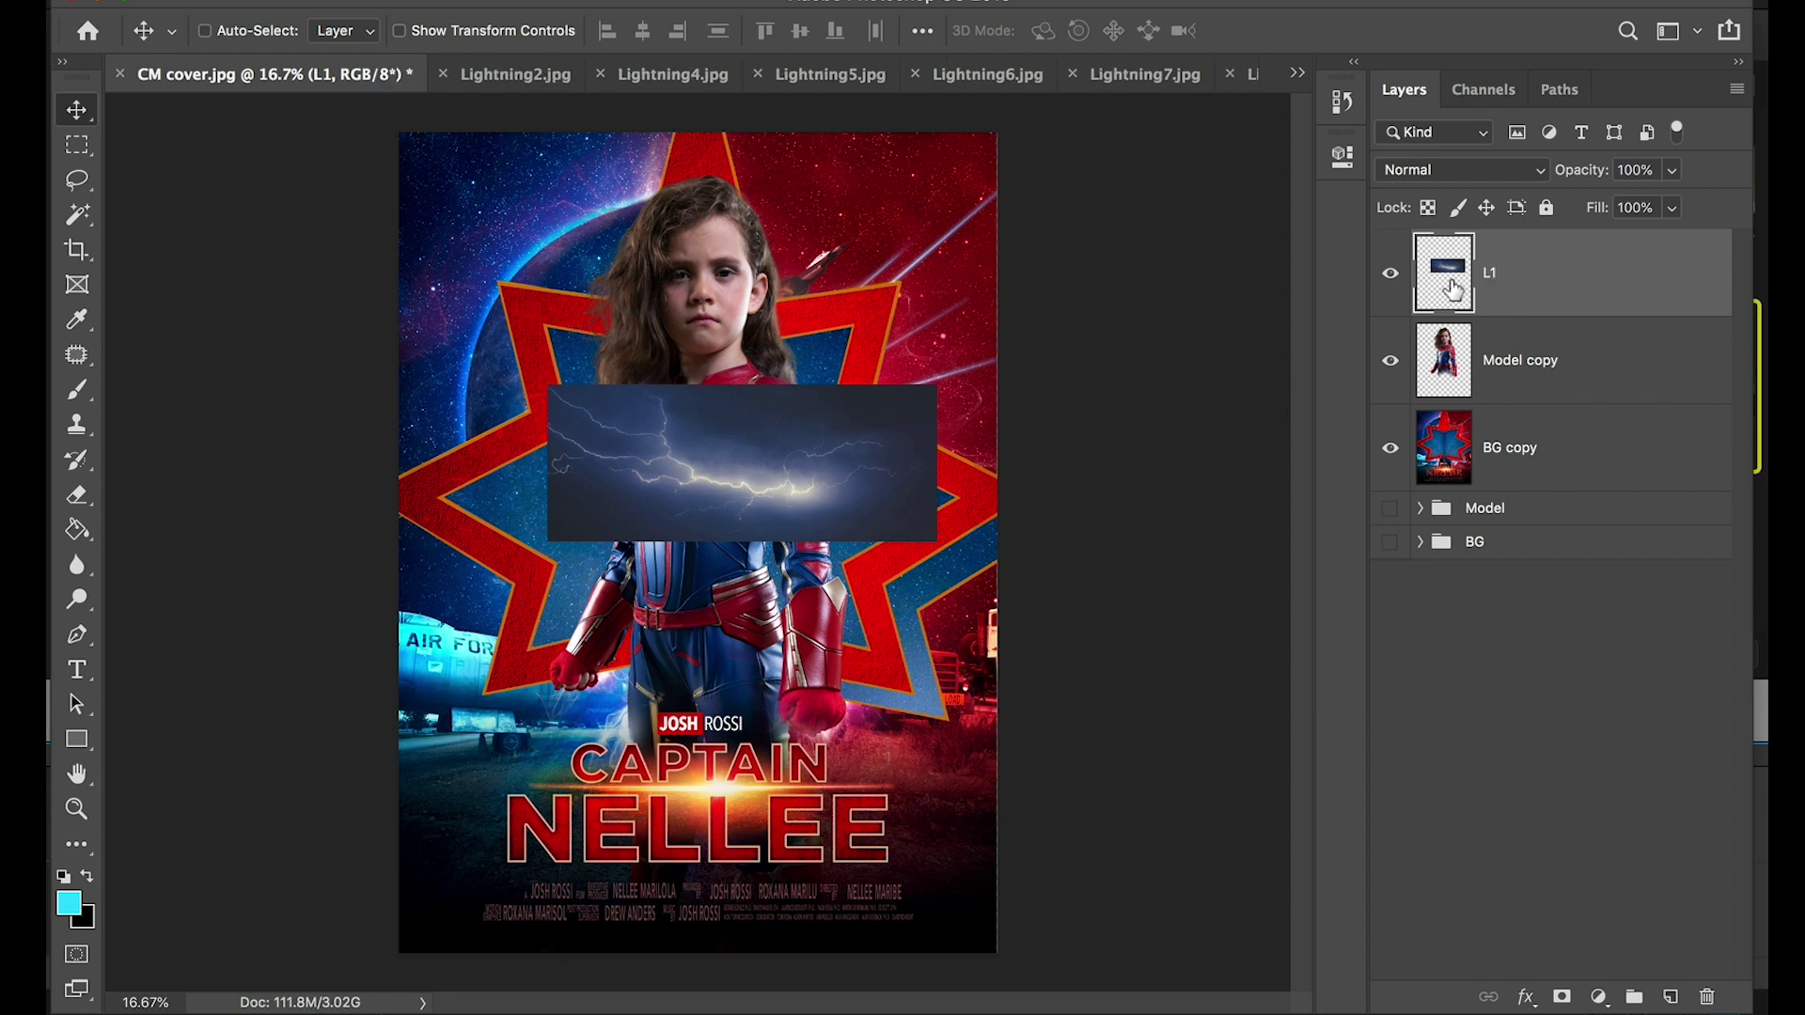
# Rotate the L1 lightning to about -98°, enlarge it to about 140%, and place it over the girl's arm on the image's right
pyautogui.hotkey('ctrl', 't')
pyautogui.moveTo(993, 321); pyautogui.dragTo(593, 312)
pyautogui.moveTo(742, 463); pyautogui.dragTo(643, 478)
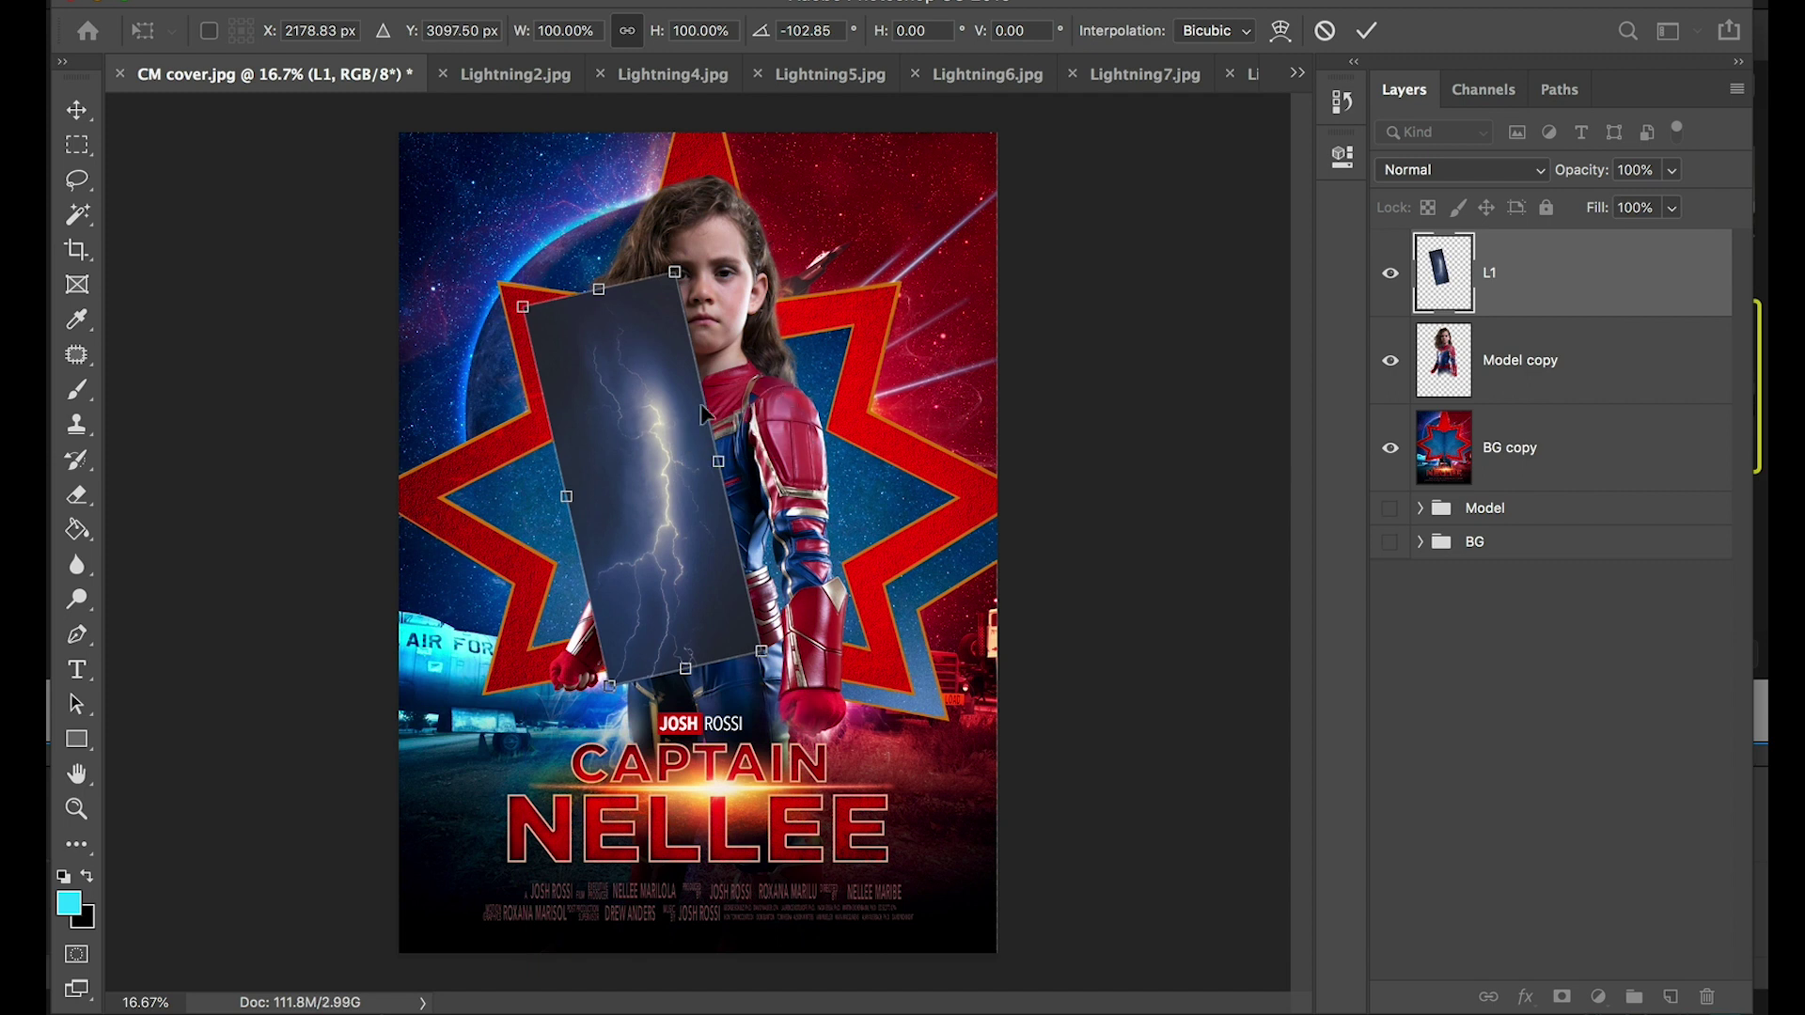
pyautogui.moveTo(674, 272); pyautogui.dragTo(790, 70)
pyautogui.moveTo(707, 378); pyautogui.dragTo(786, 380)
pyautogui.moveTo(651, 448); pyautogui.dragTo(802, 483)
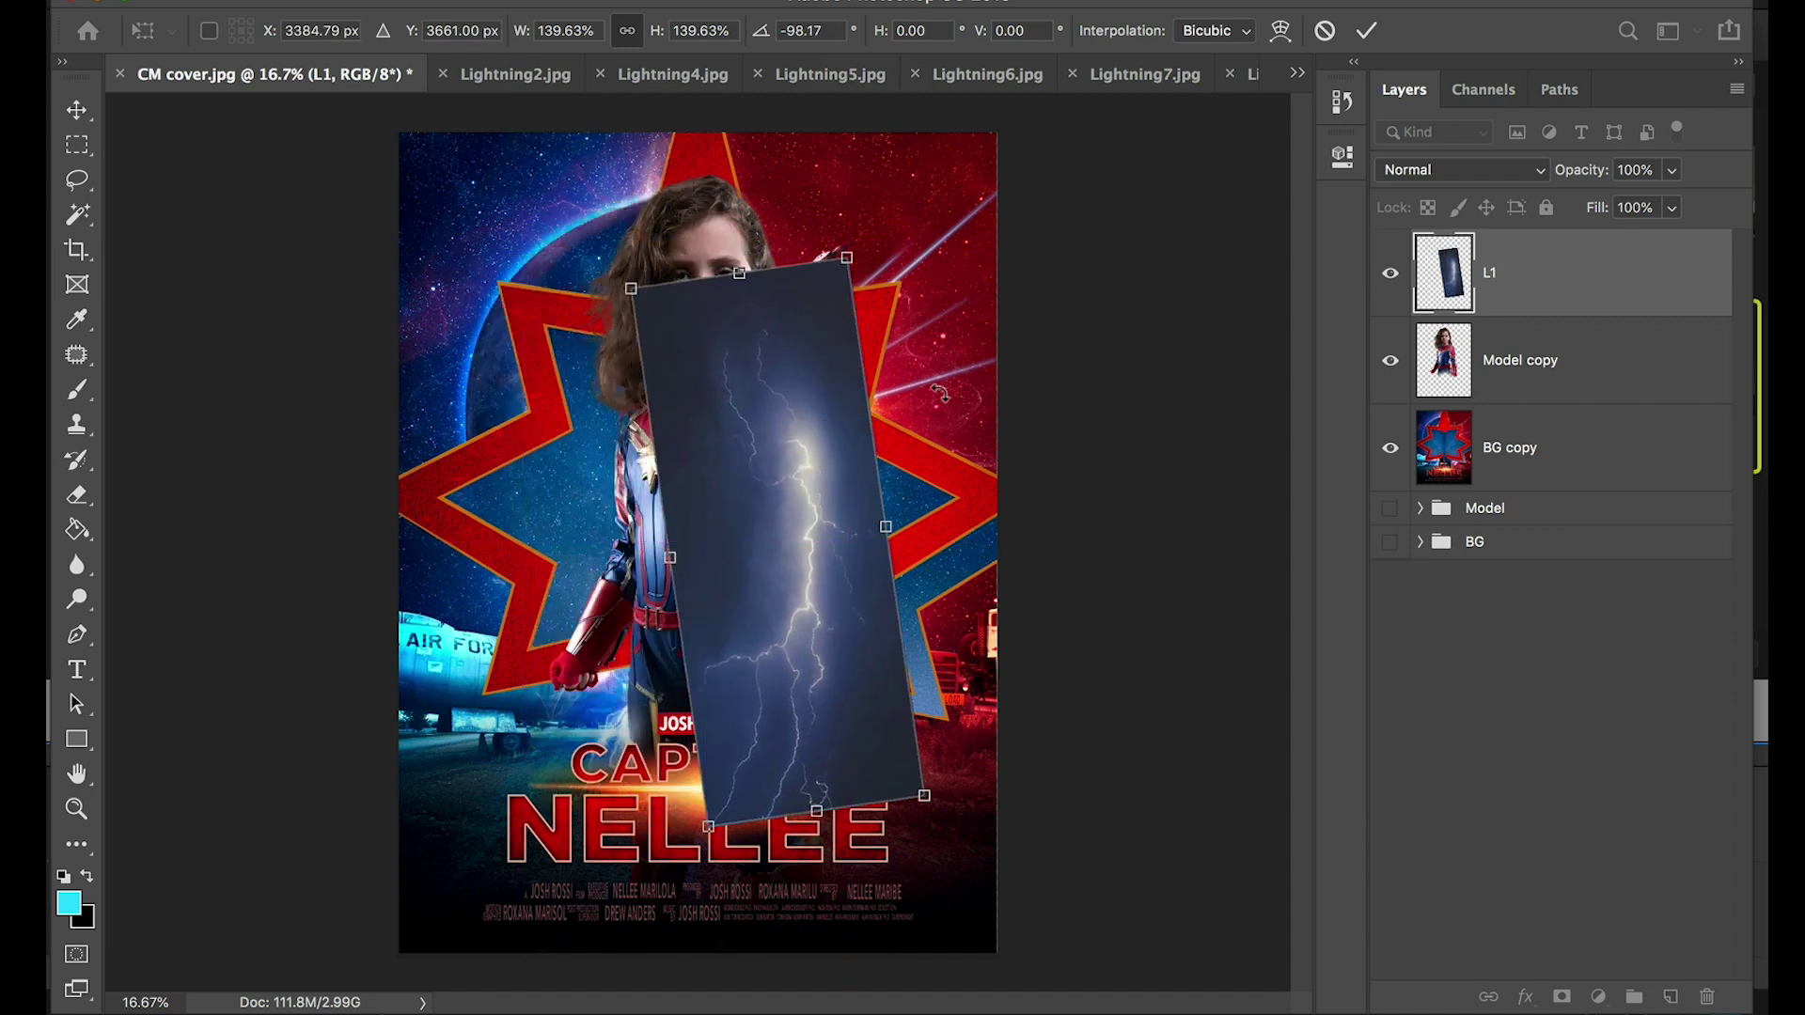
pyautogui.press('Return')
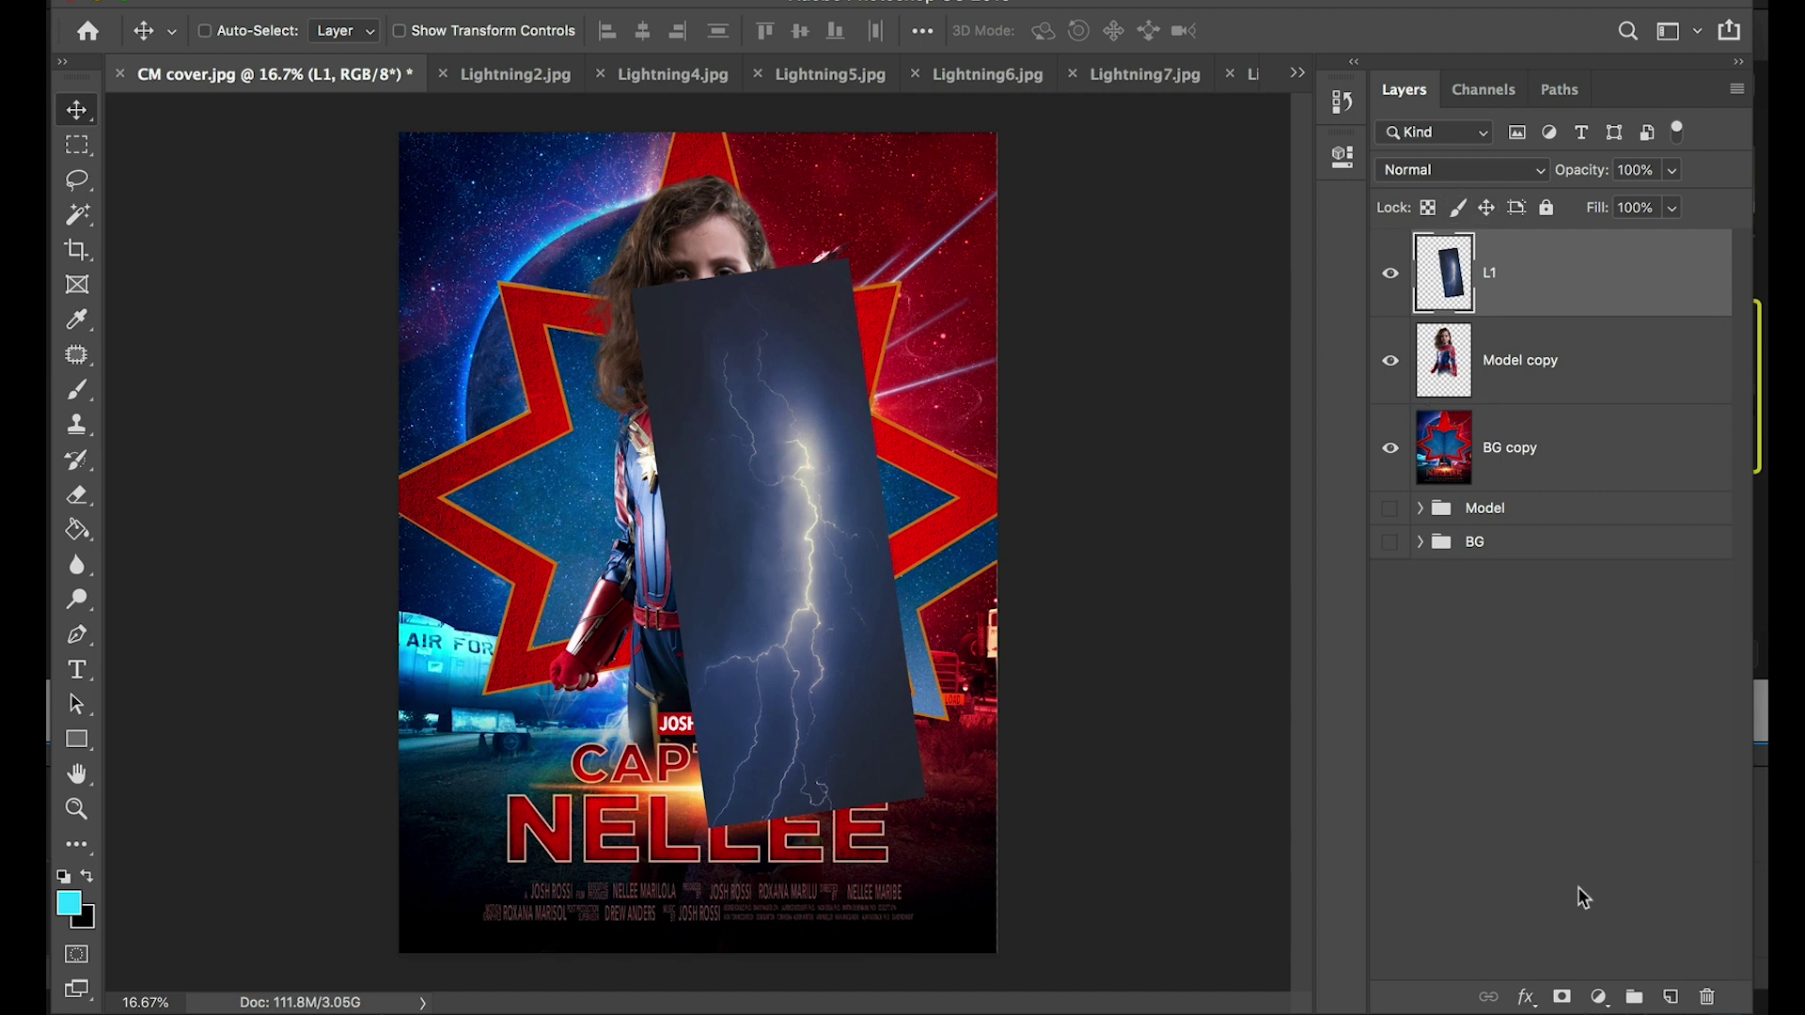
# Add a layer mask to L1 and paint out its hard rectangular edges with a soft black brush at 100% opacity
pyautogui.click(1560, 997)
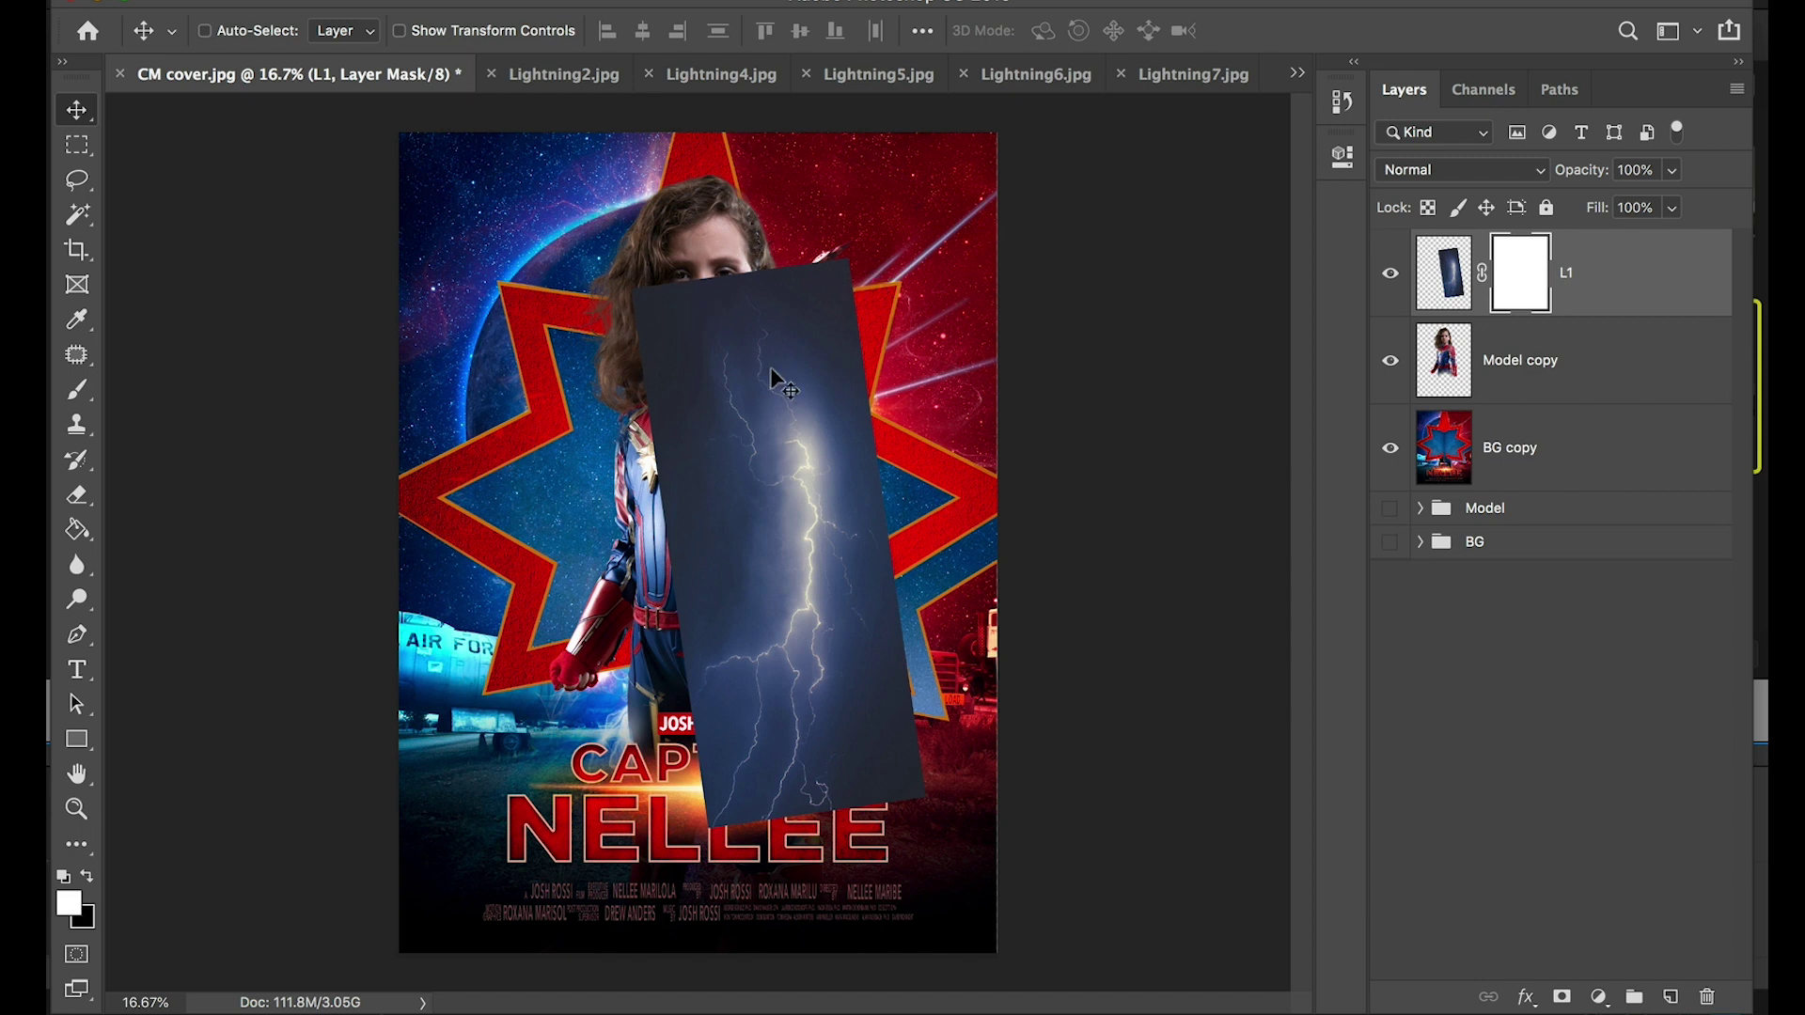
pyautogui.click(77, 390)
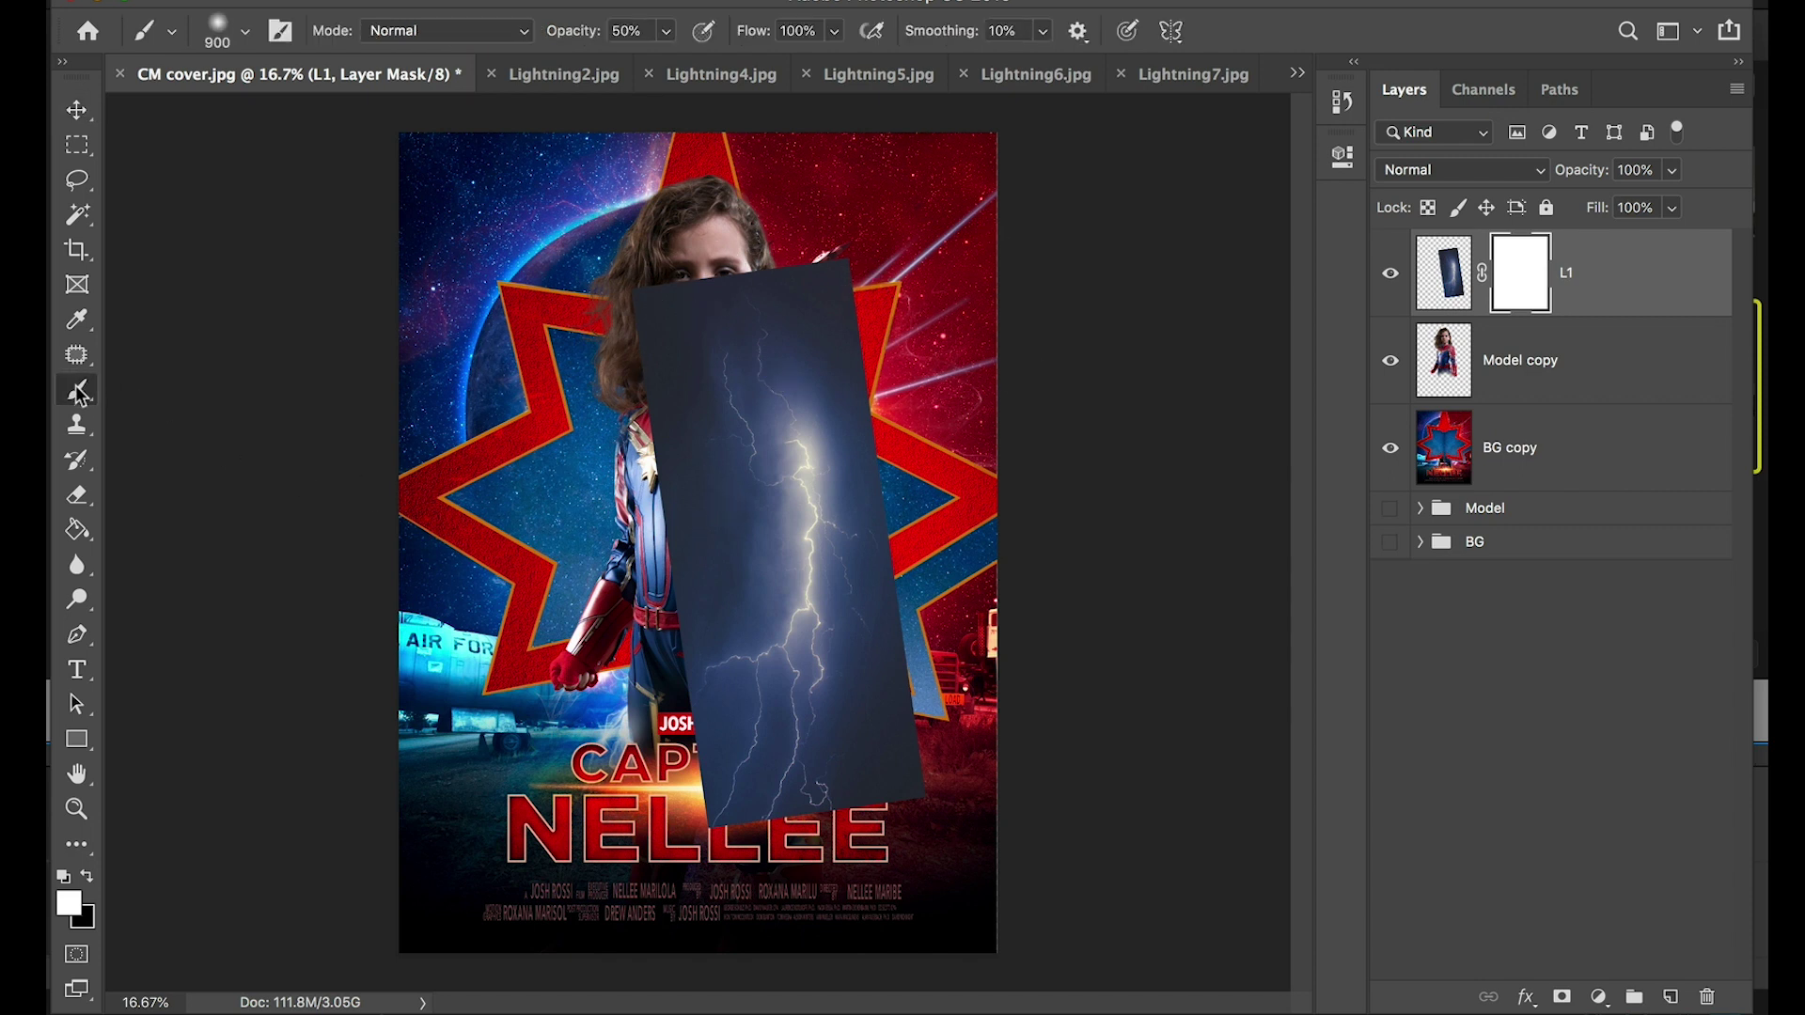
pyautogui.click(69, 905)
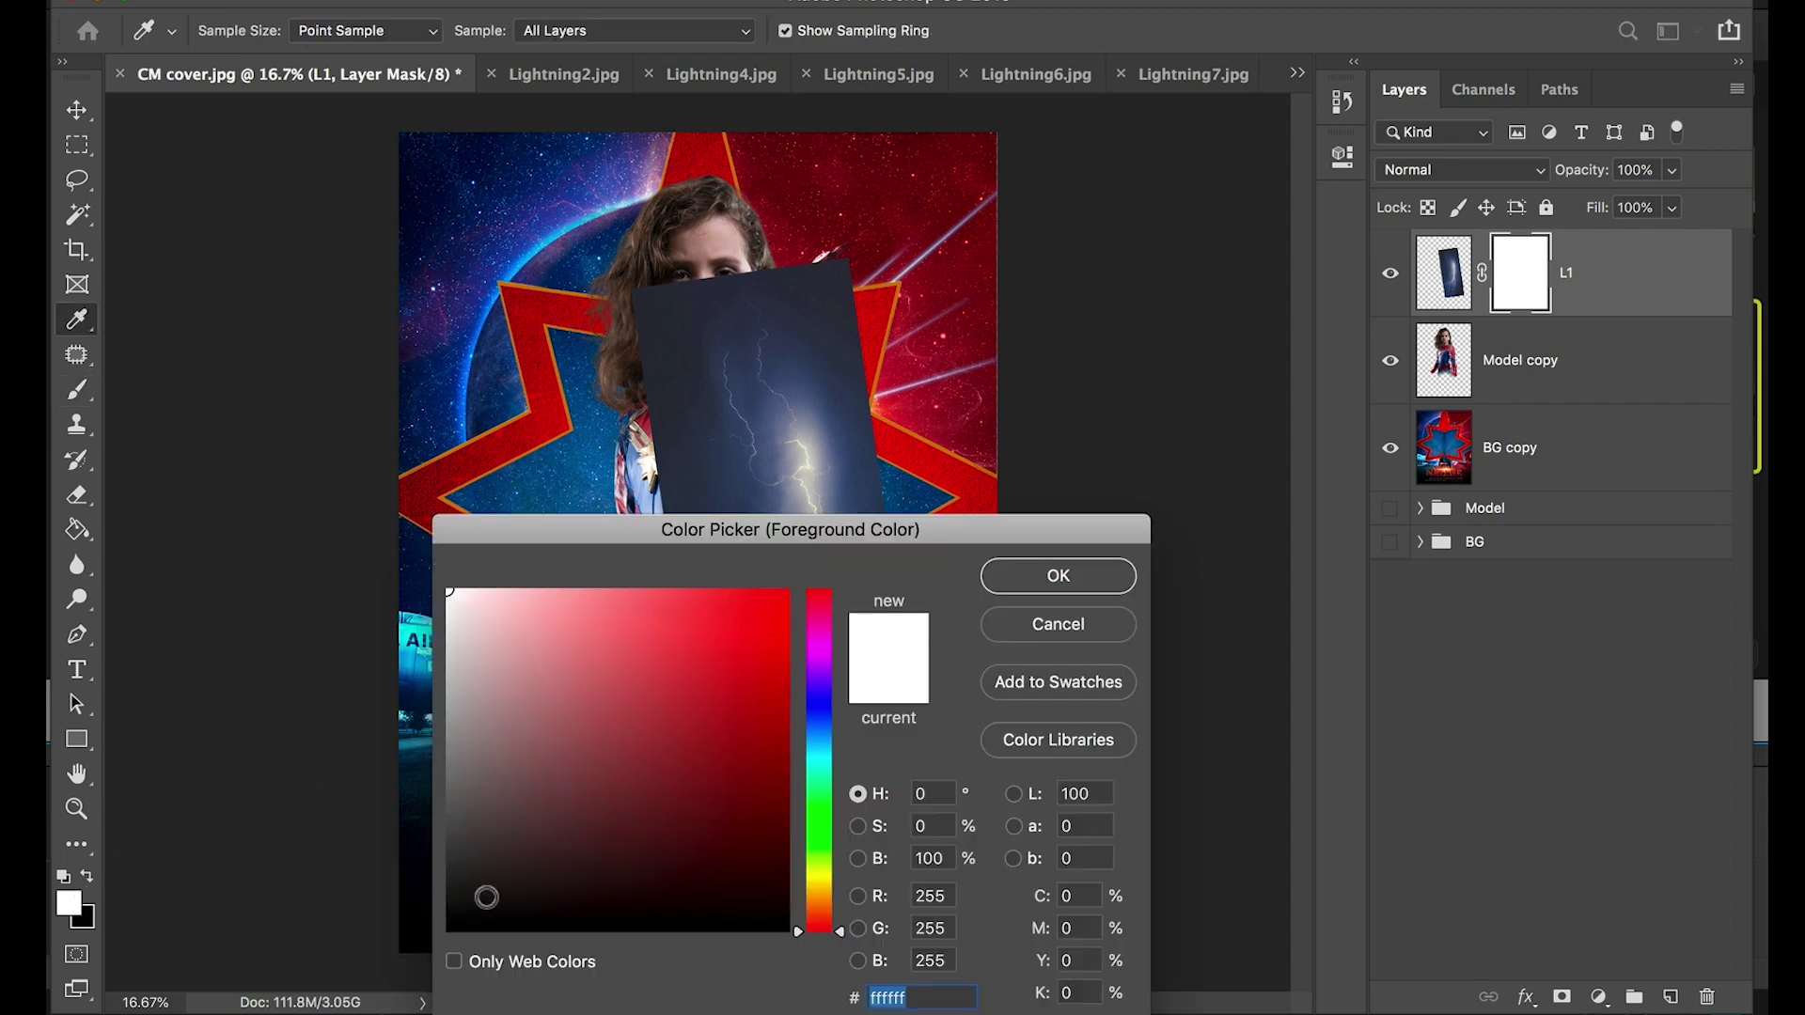
pyautogui.click(1060, 577)
pyautogui.press('x')
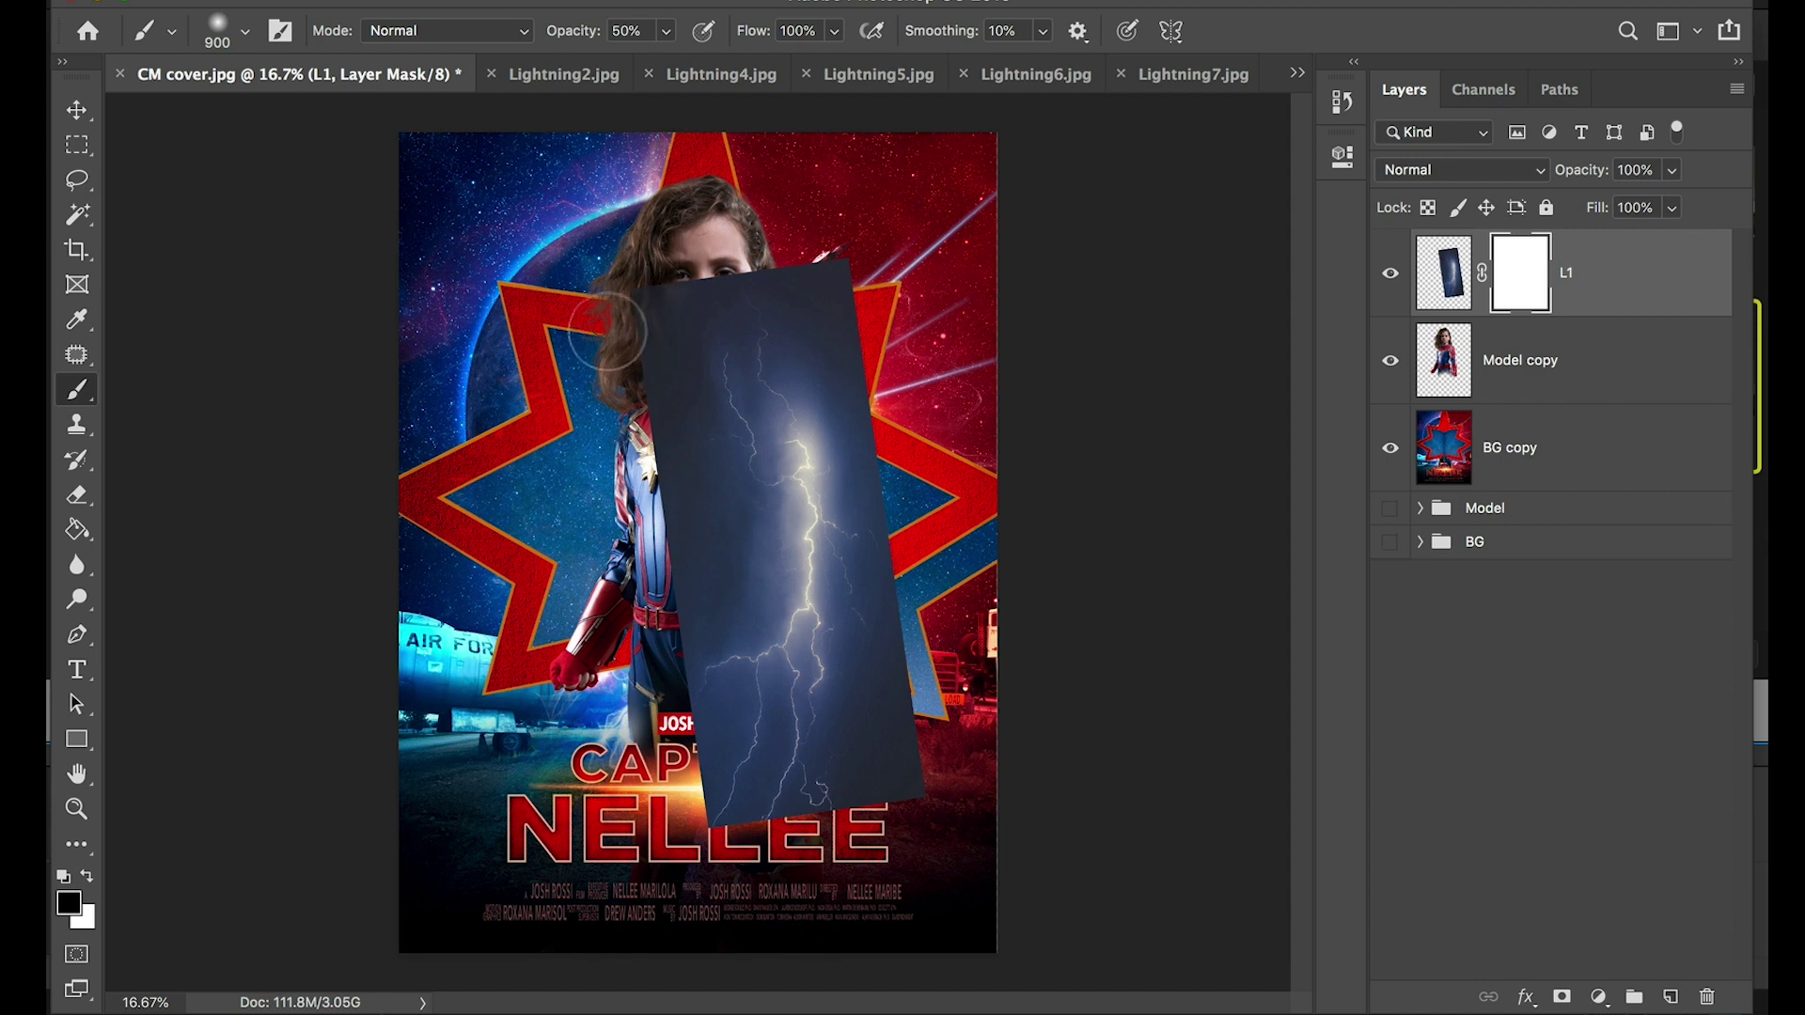
pyautogui.moveTo(615, 306); pyautogui.dragTo(613, 299)
pyautogui.moveTo(666, 32)
pyautogui.mouseDown()
pyautogui.moveTo(679, 55)
pyautogui.moveTo(749, 74)
pyautogui.mouseUp()
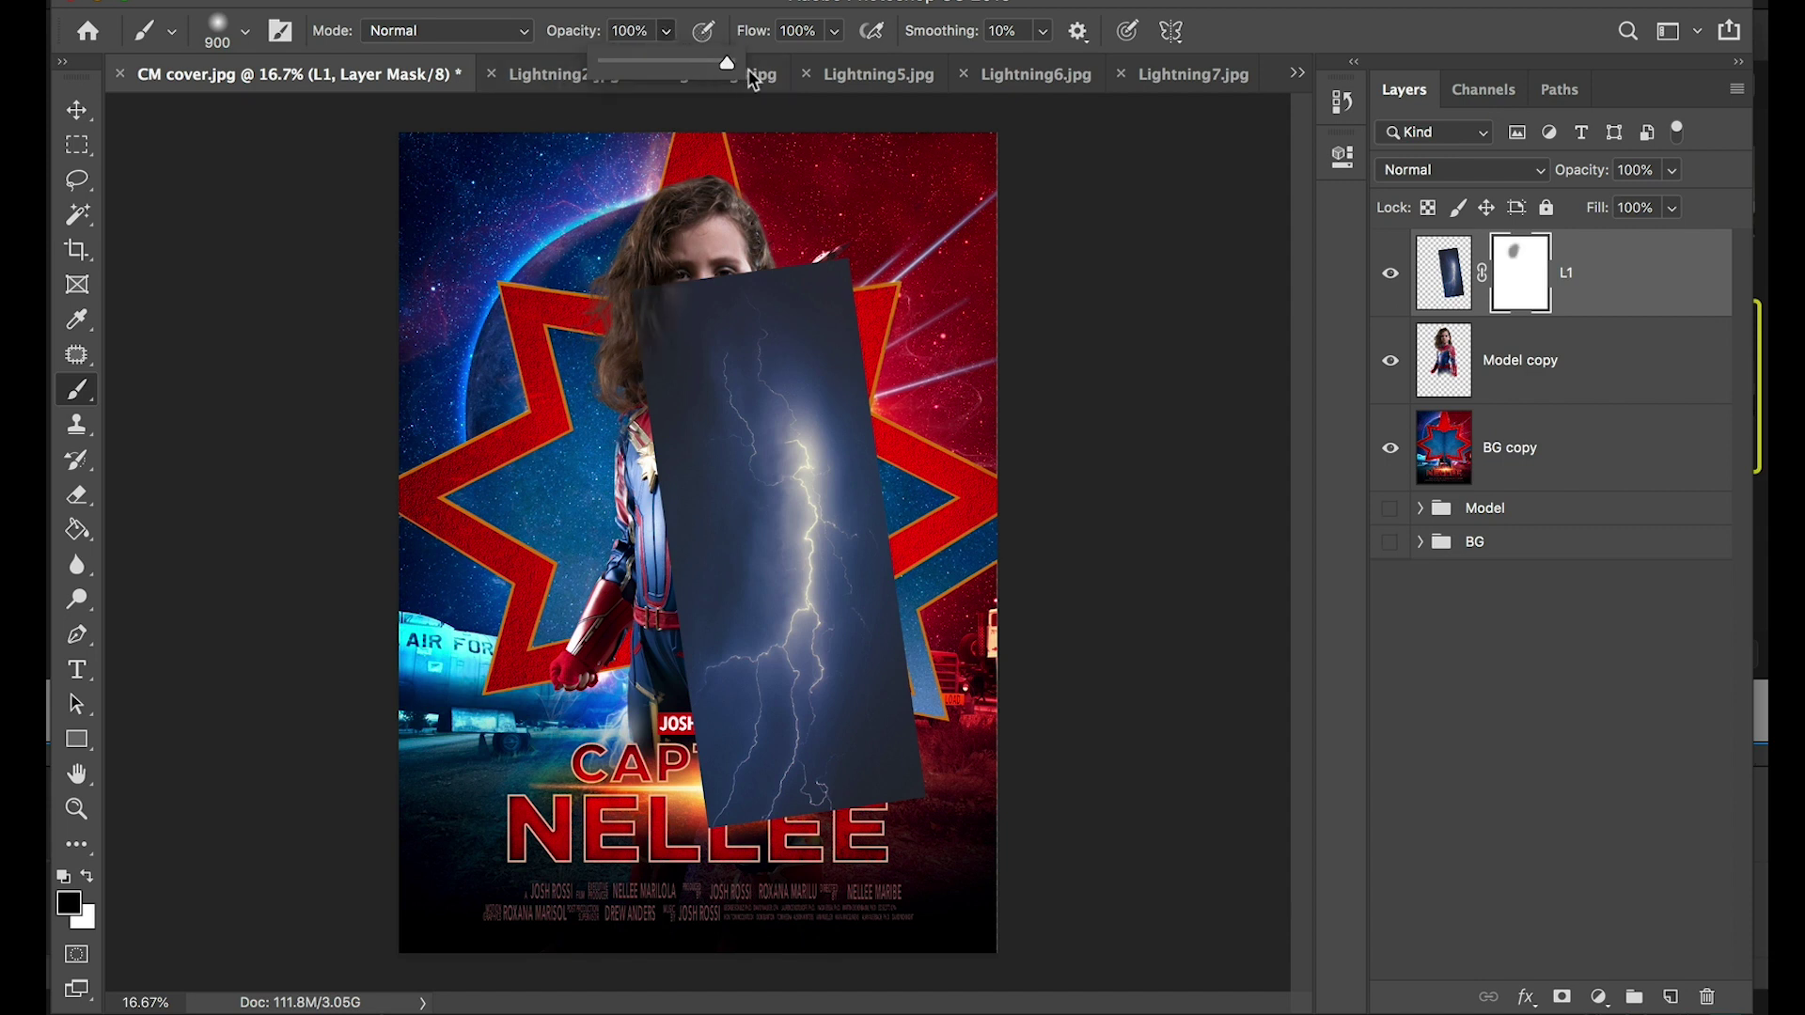
pyautogui.moveTo(599, 247)
pyautogui.mouseDown()
pyautogui.moveTo(679, 270)
pyautogui.moveTo(853, 235)
pyautogui.moveTo(919, 386)
pyautogui.moveTo(904, 314)
pyautogui.moveTo(948, 603)
pyautogui.moveTo(940, 522)
pyautogui.moveTo(942, 805)
pyautogui.moveTo(851, 846)
pyautogui.moveTo(717, 867)
pyautogui.moveTo(682, 841)
pyautogui.moveTo(668, 808)
pyautogui.moveTo(696, 775)
pyautogui.moveTo(625, 635)
pyautogui.moveTo(668, 691)
pyautogui.moveTo(604, 442)
pyautogui.moveTo(594, 311)
pyautogui.moveTo(618, 273)
pyautogui.moveTo(587, 456)
pyautogui.mouseUp()
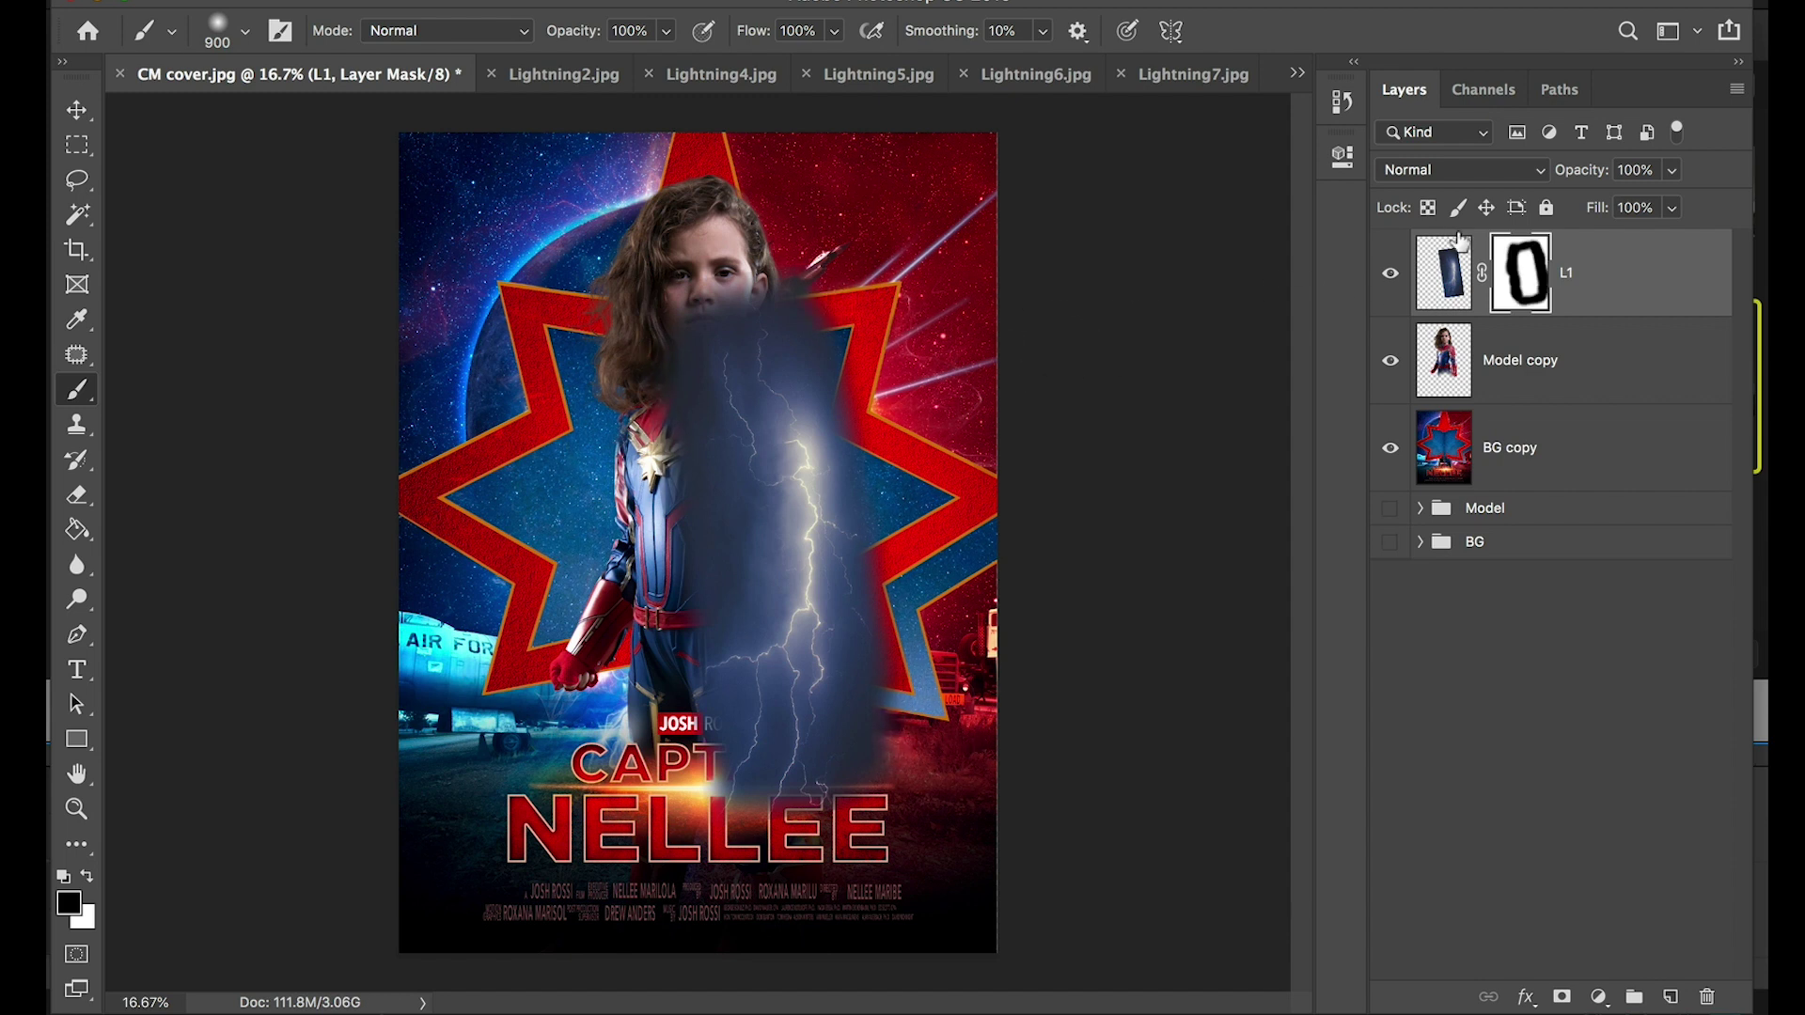
# Set the blend mode of the L1 lightning layer to Screen
pyautogui.click(1446, 289)
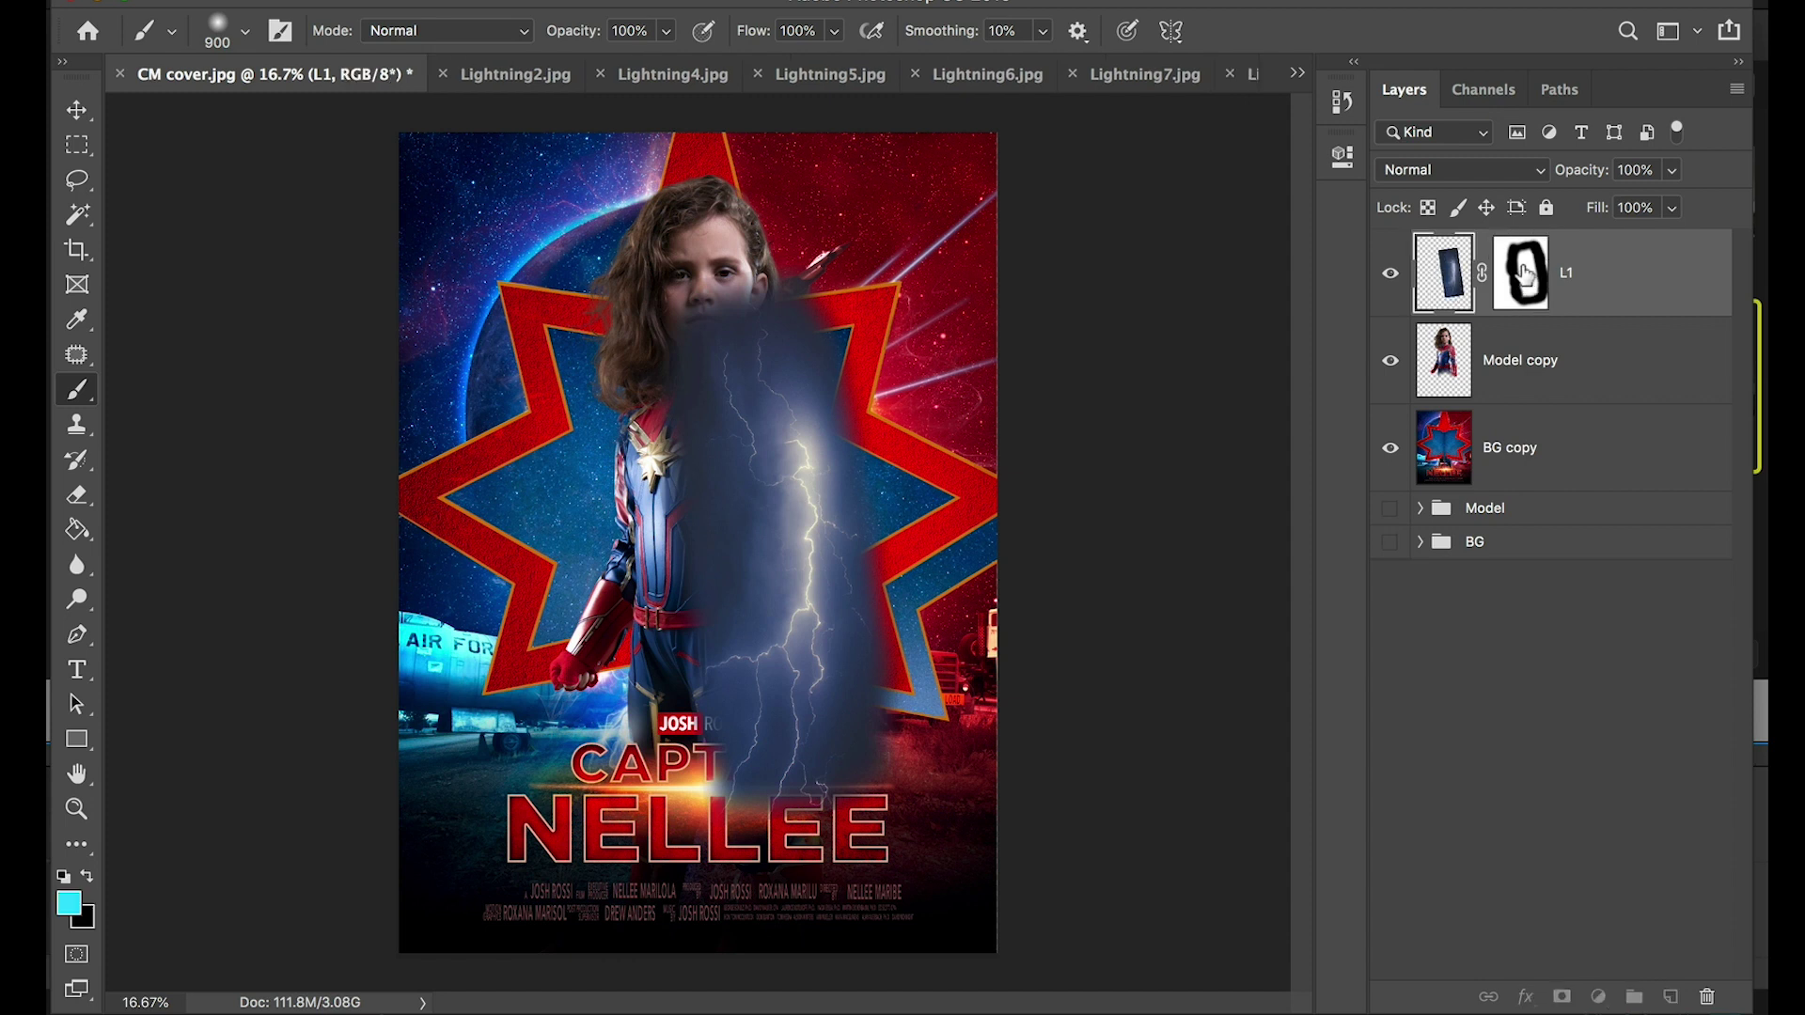
pyautogui.click(1523, 273)
pyautogui.click(1446, 282)
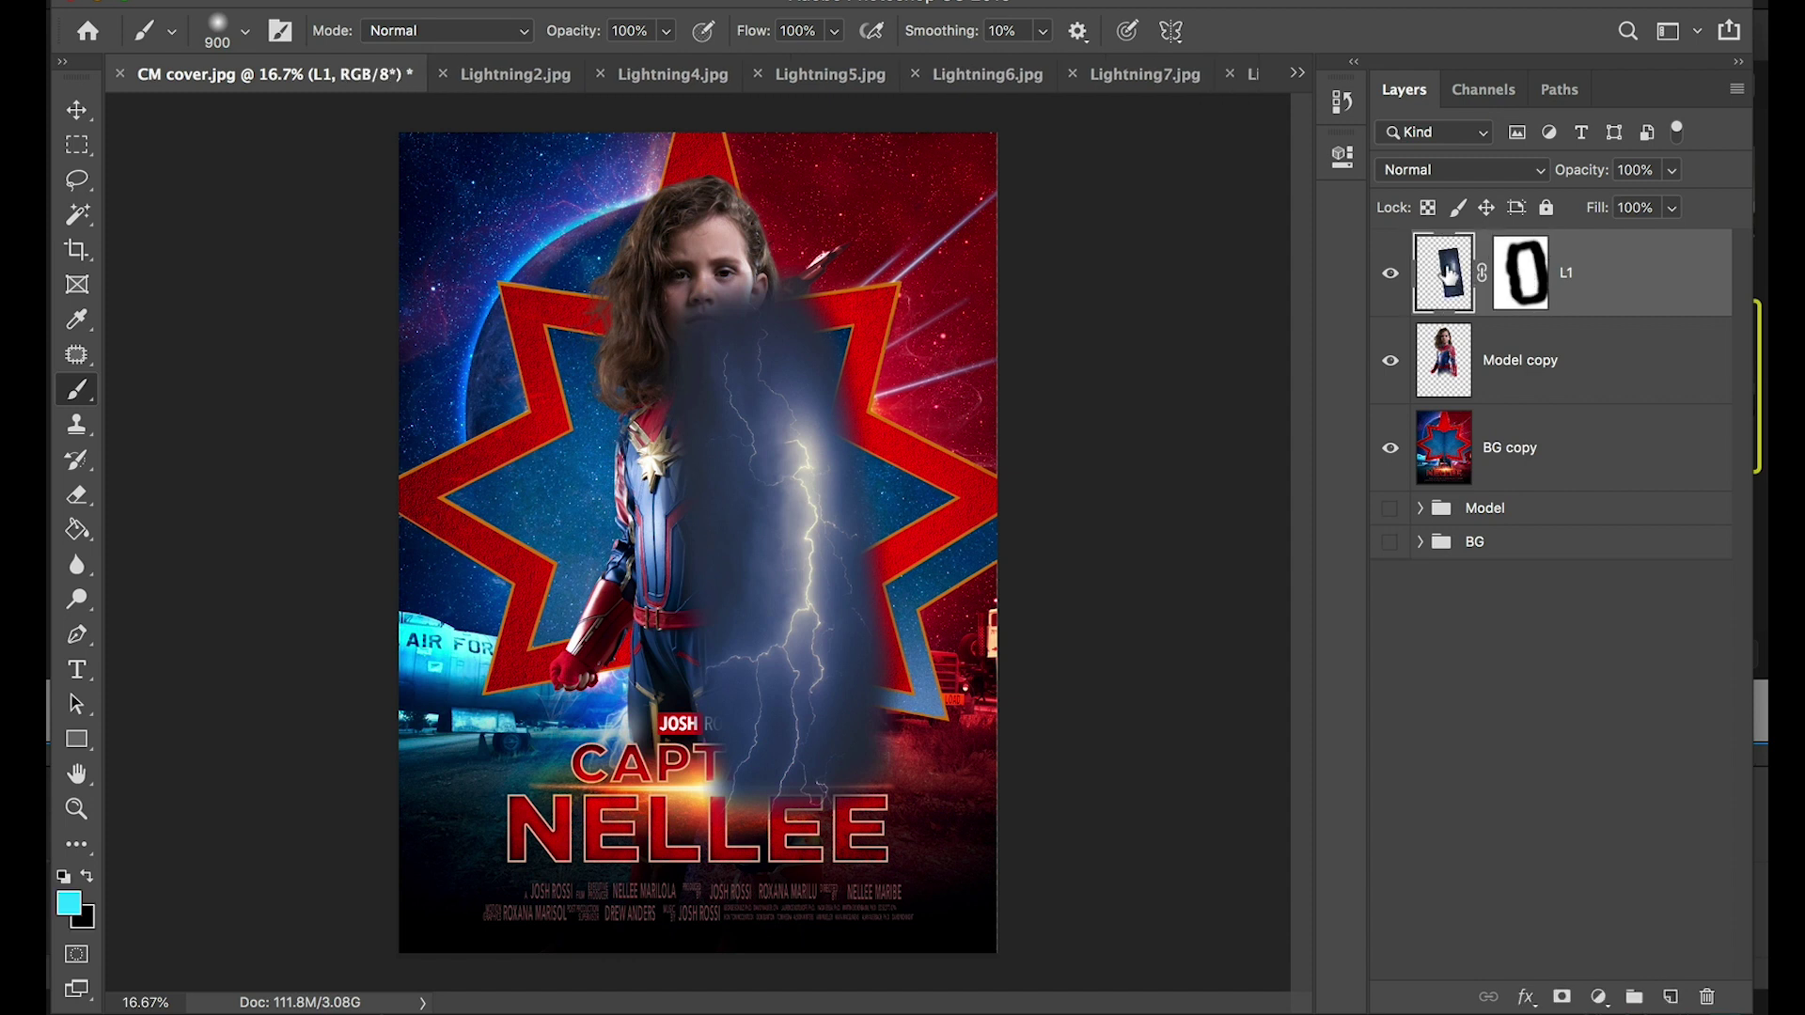
pyautogui.click(1444, 169)
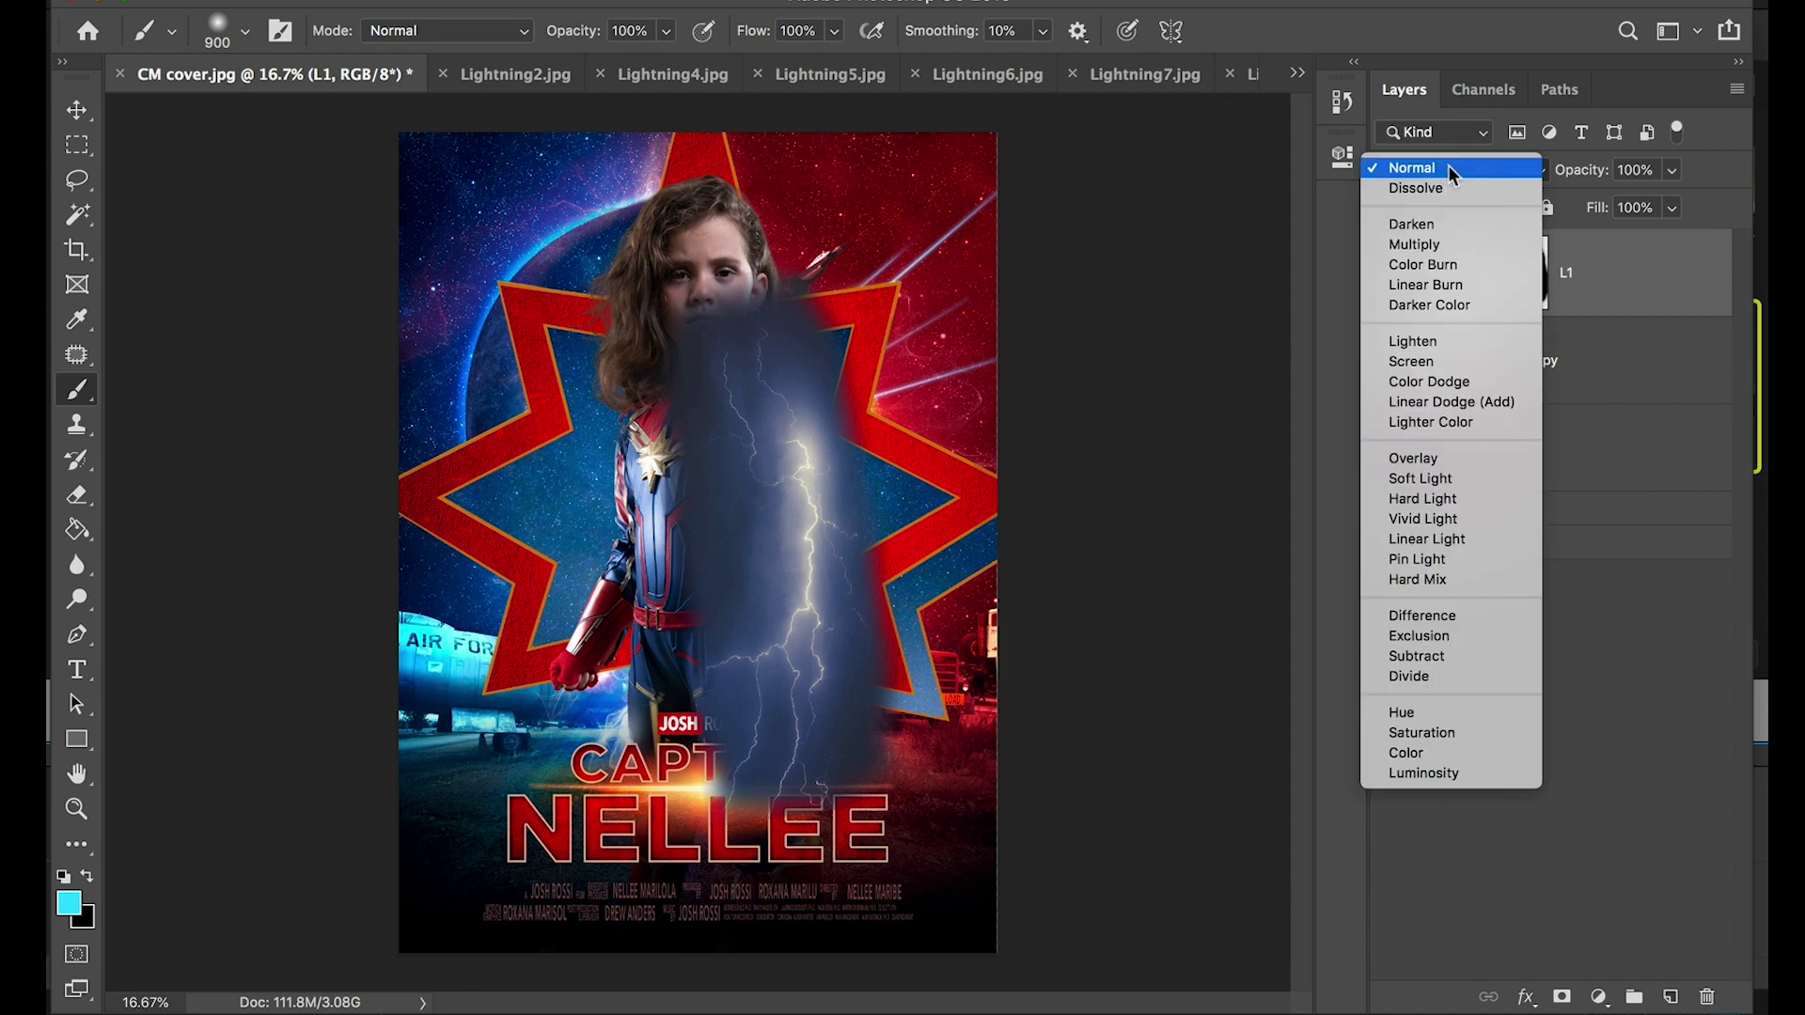
pyautogui.click(1427, 363)
pyautogui.press('v')
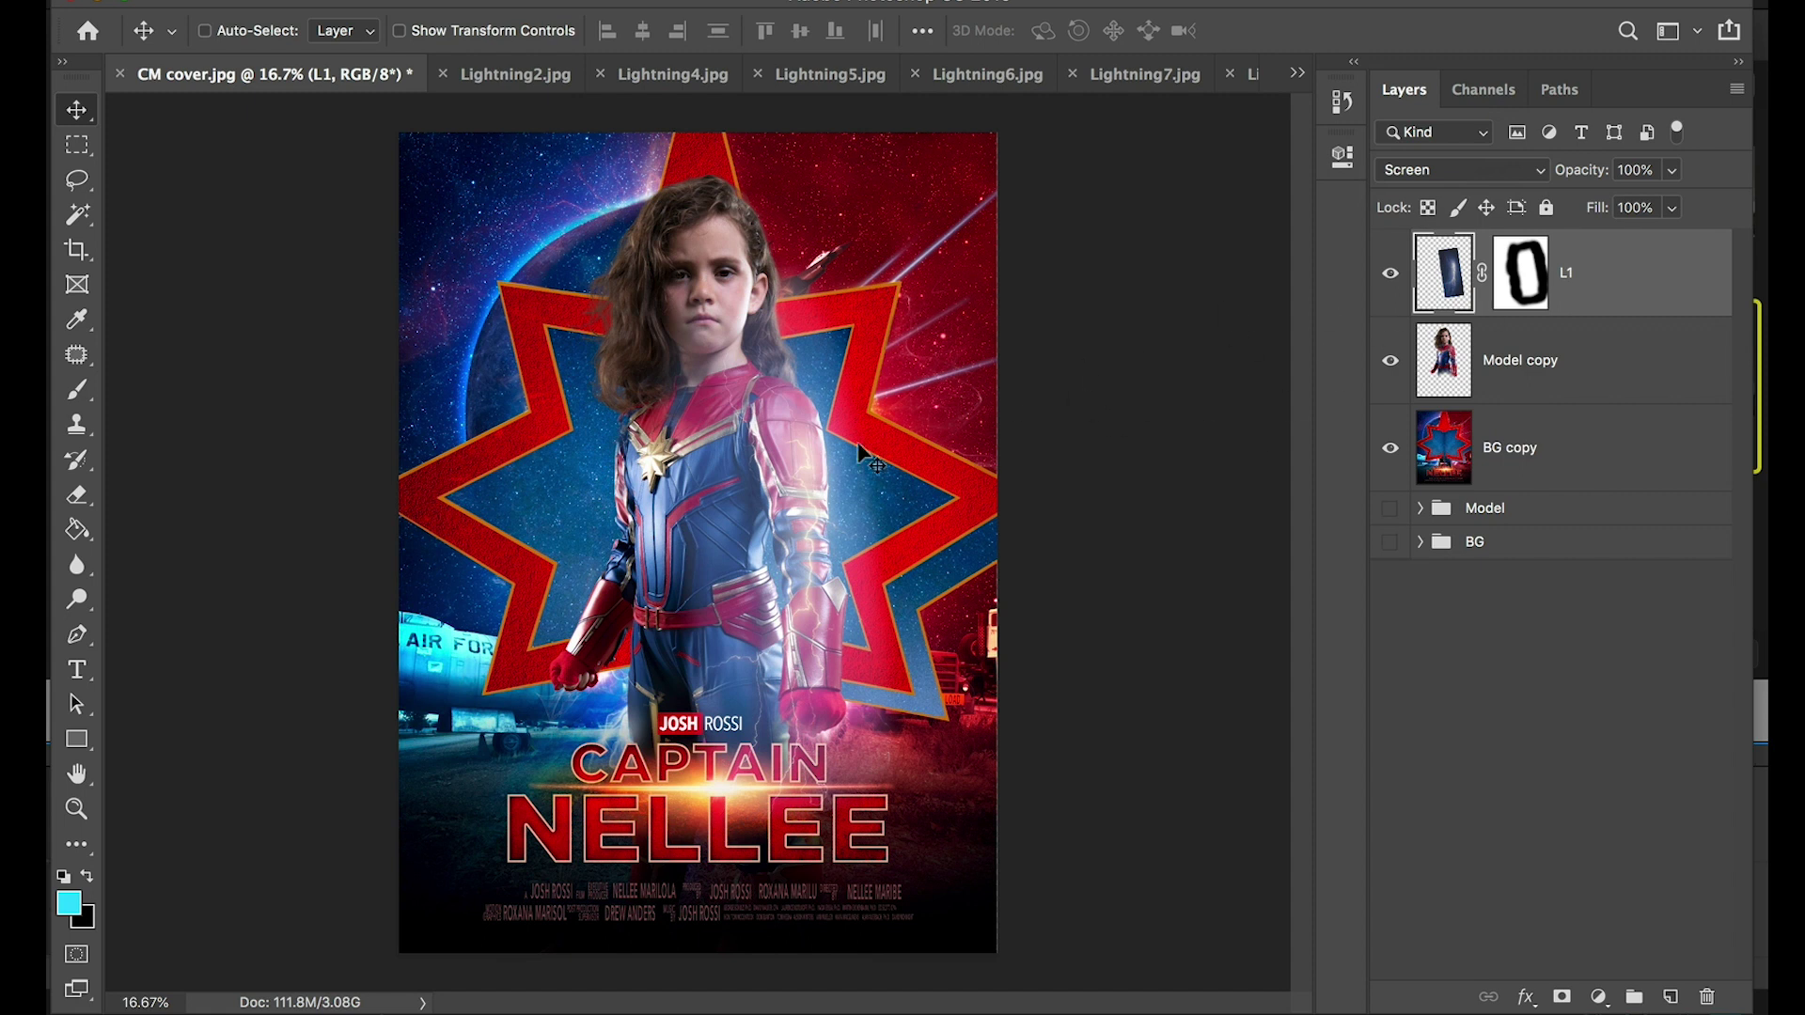
# Add a Curves adjustment clipped to L1 and shape an S-curve that darkens its shadows and lifts its highlights
pyautogui.press('super+equal')
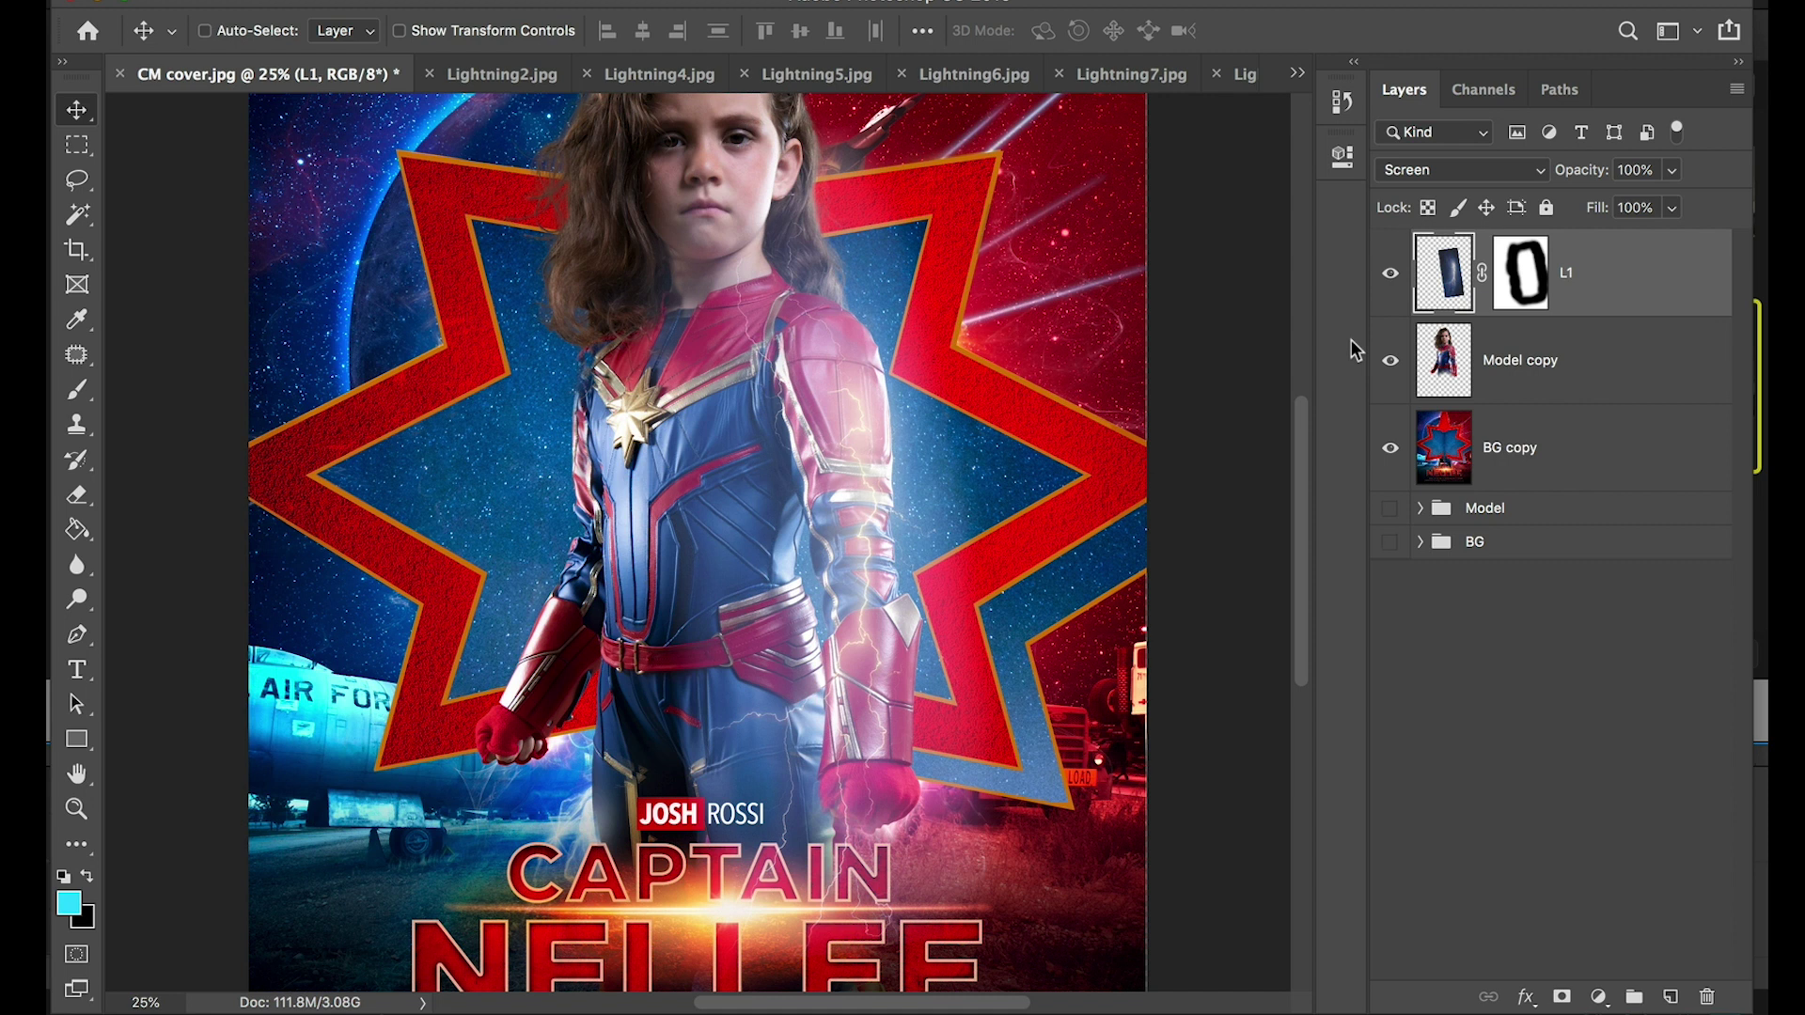
pyautogui.click(1598, 997)
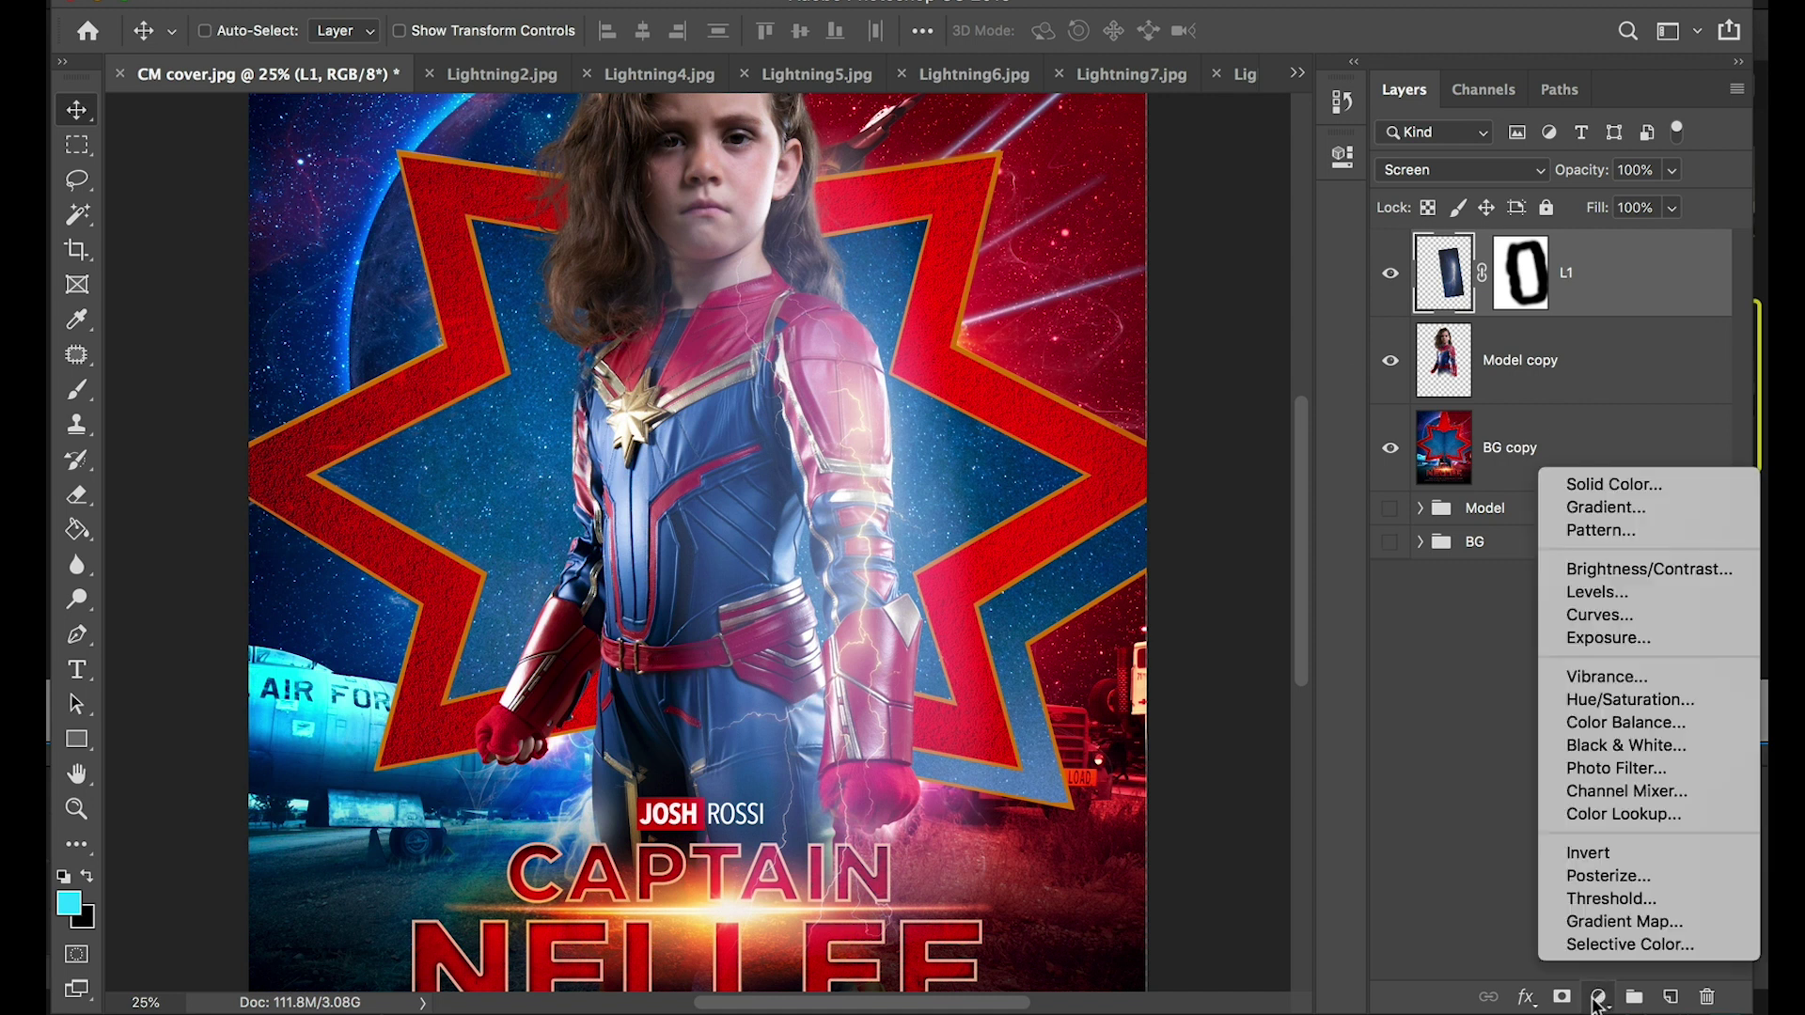
pyautogui.click(1657, 617)
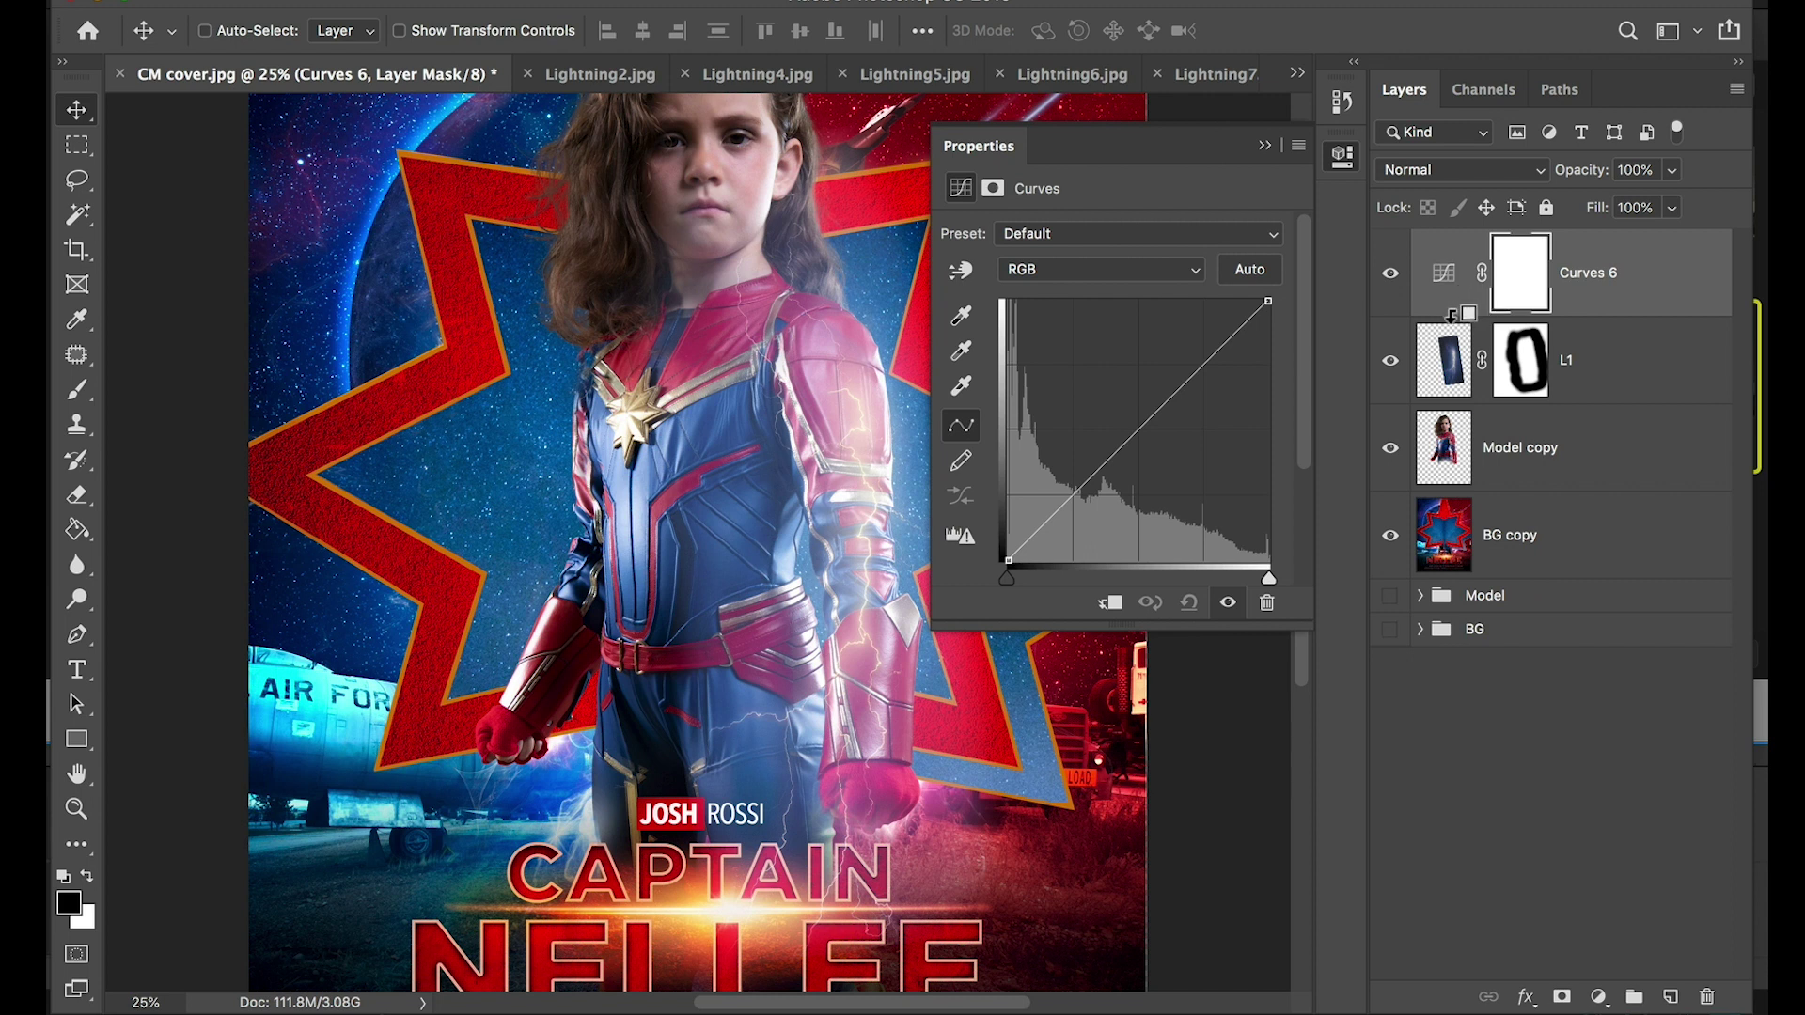
pyautogui.keyDown('alt'); pyautogui.click(1453, 315); pyautogui.keyUp('alt')
pyautogui.moveTo(1070, 501); pyautogui.dragTo(1114, 533)
pyautogui.moveTo(1222, 385); pyautogui.dragTo(1225, 342)
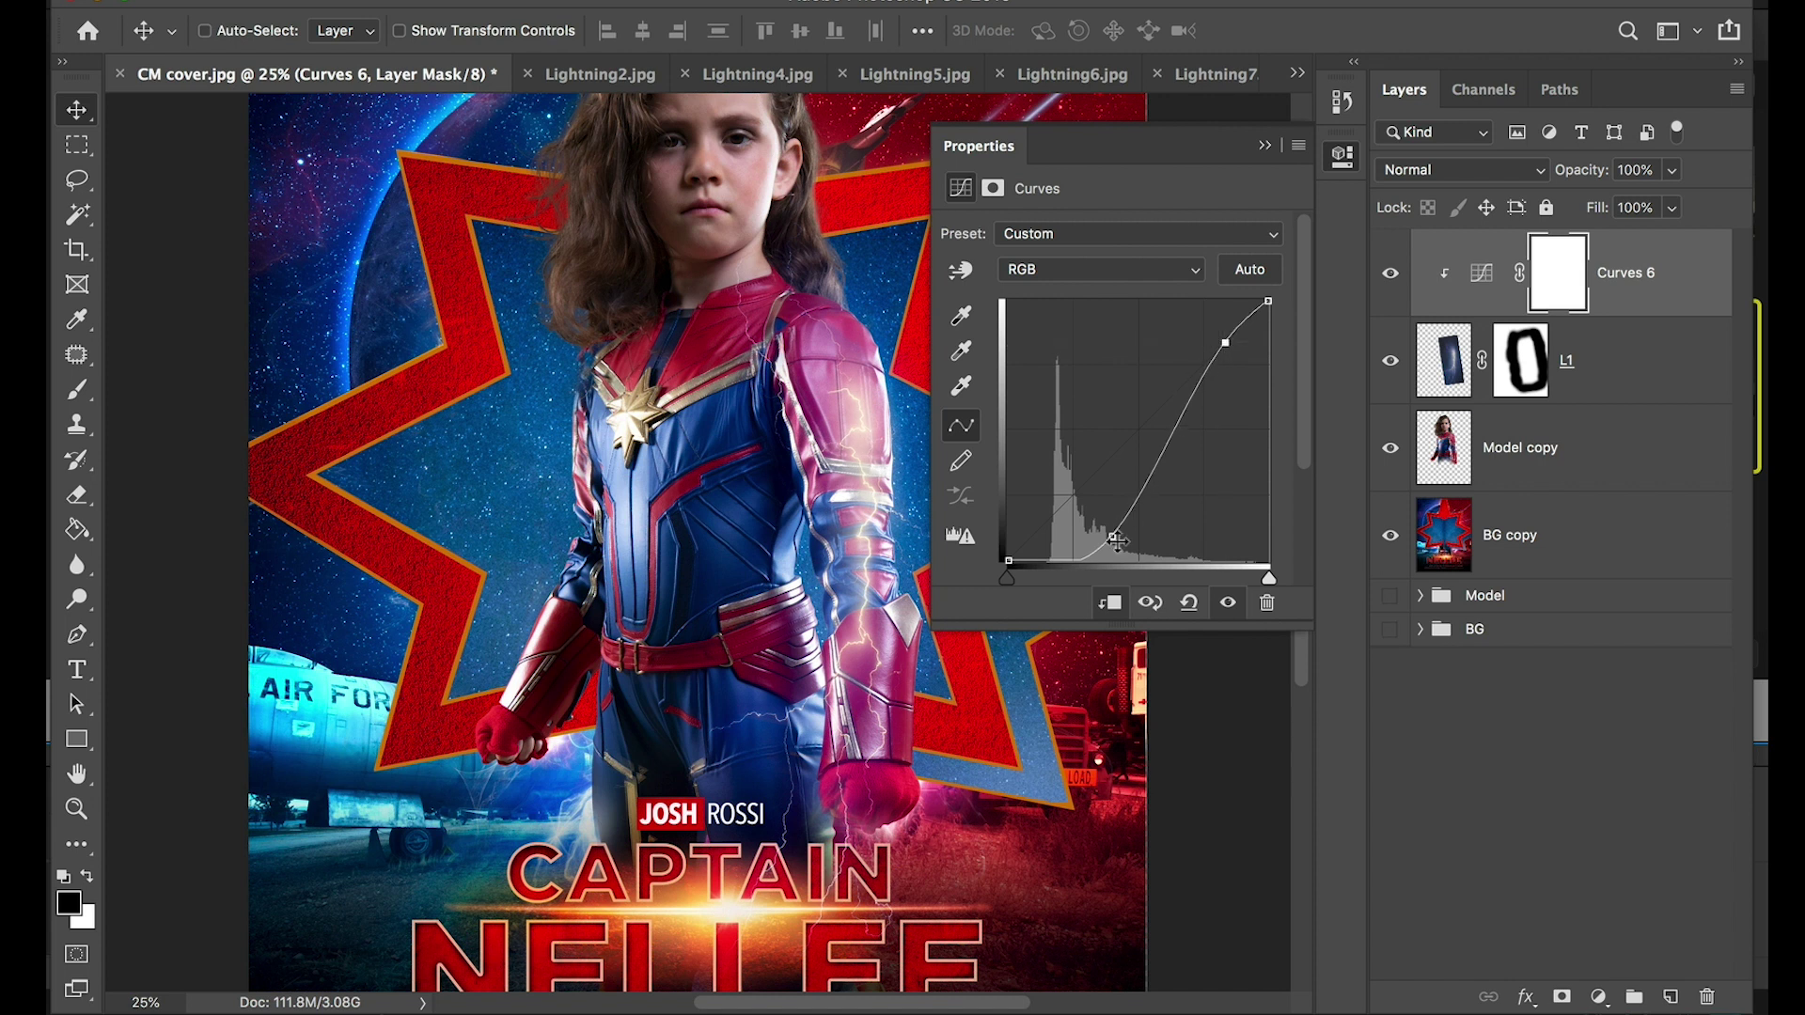
pyautogui.moveTo(1105, 541); pyautogui.dragTo(1108, 543)
pyautogui.click(1264, 145)
# Move the L1 lightning slightly up so the bolt runs along the outer edge of the girl's arm
pyautogui.click(1392, 365)
pyautogui.click(1401, 367)
pyautogui.click(1428, 365)
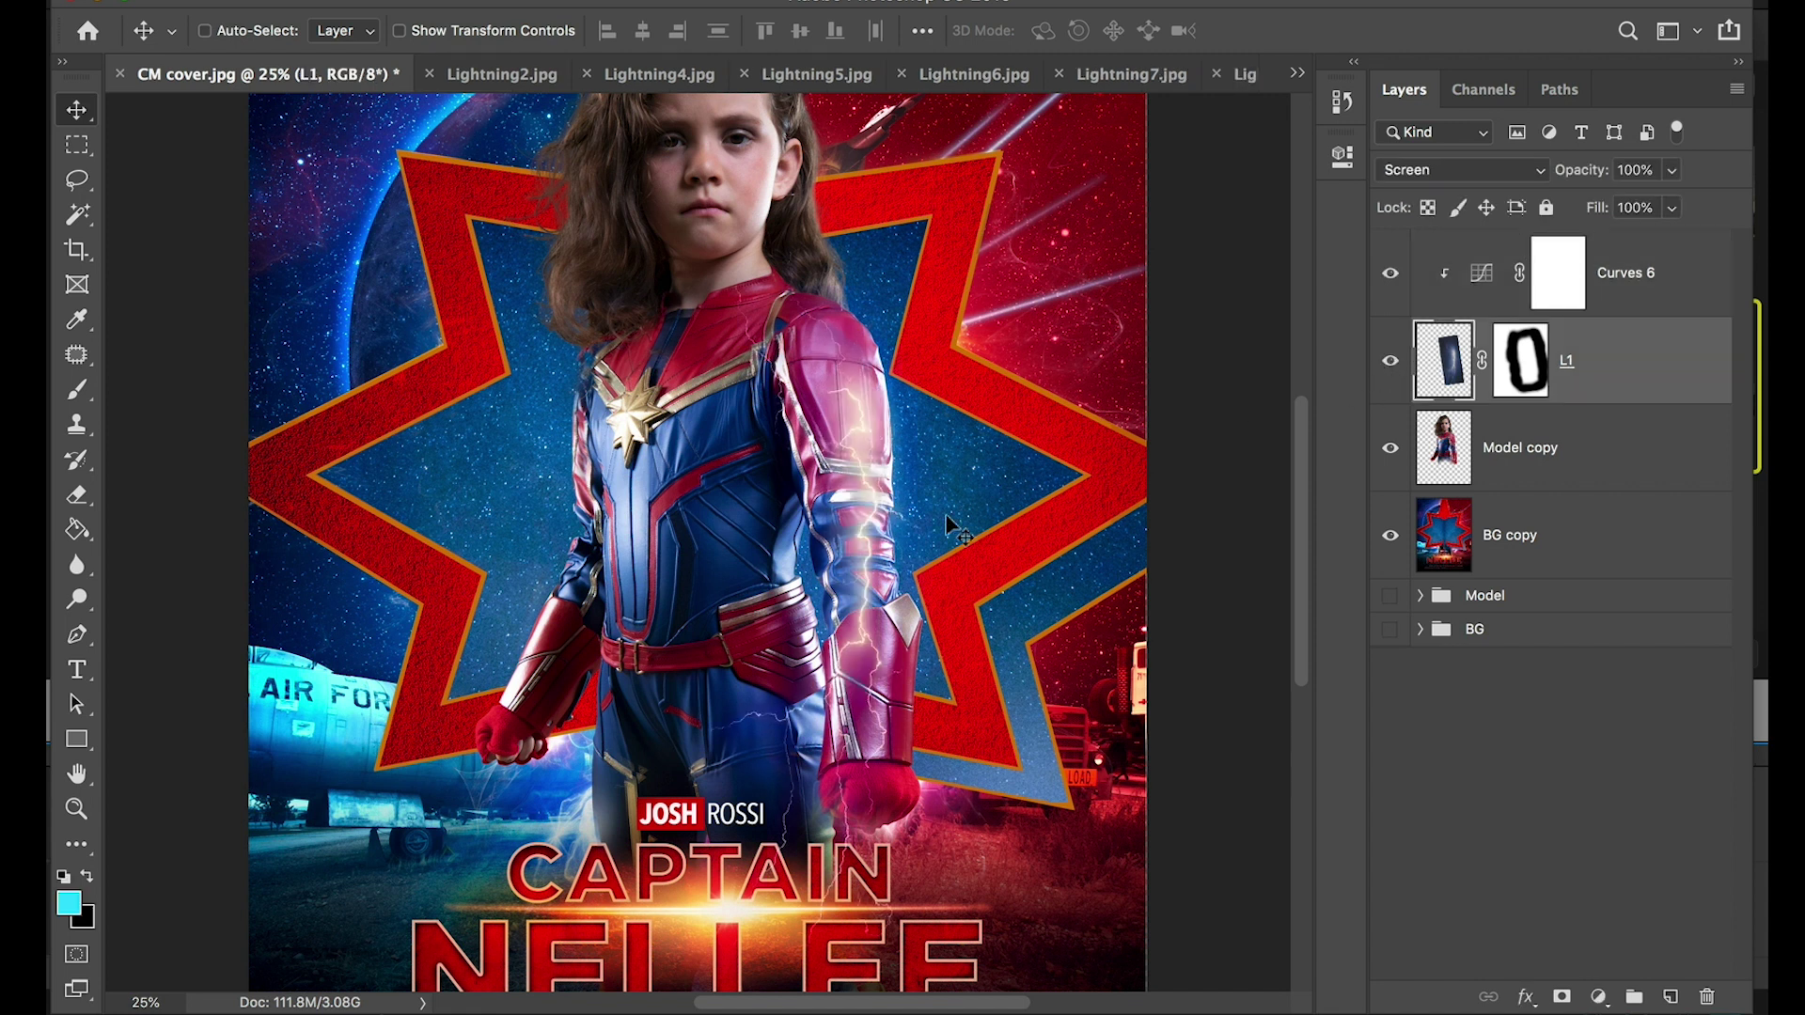
pyautogui.moveTo(851, 541); pyautogui.dragTo(868, 448)
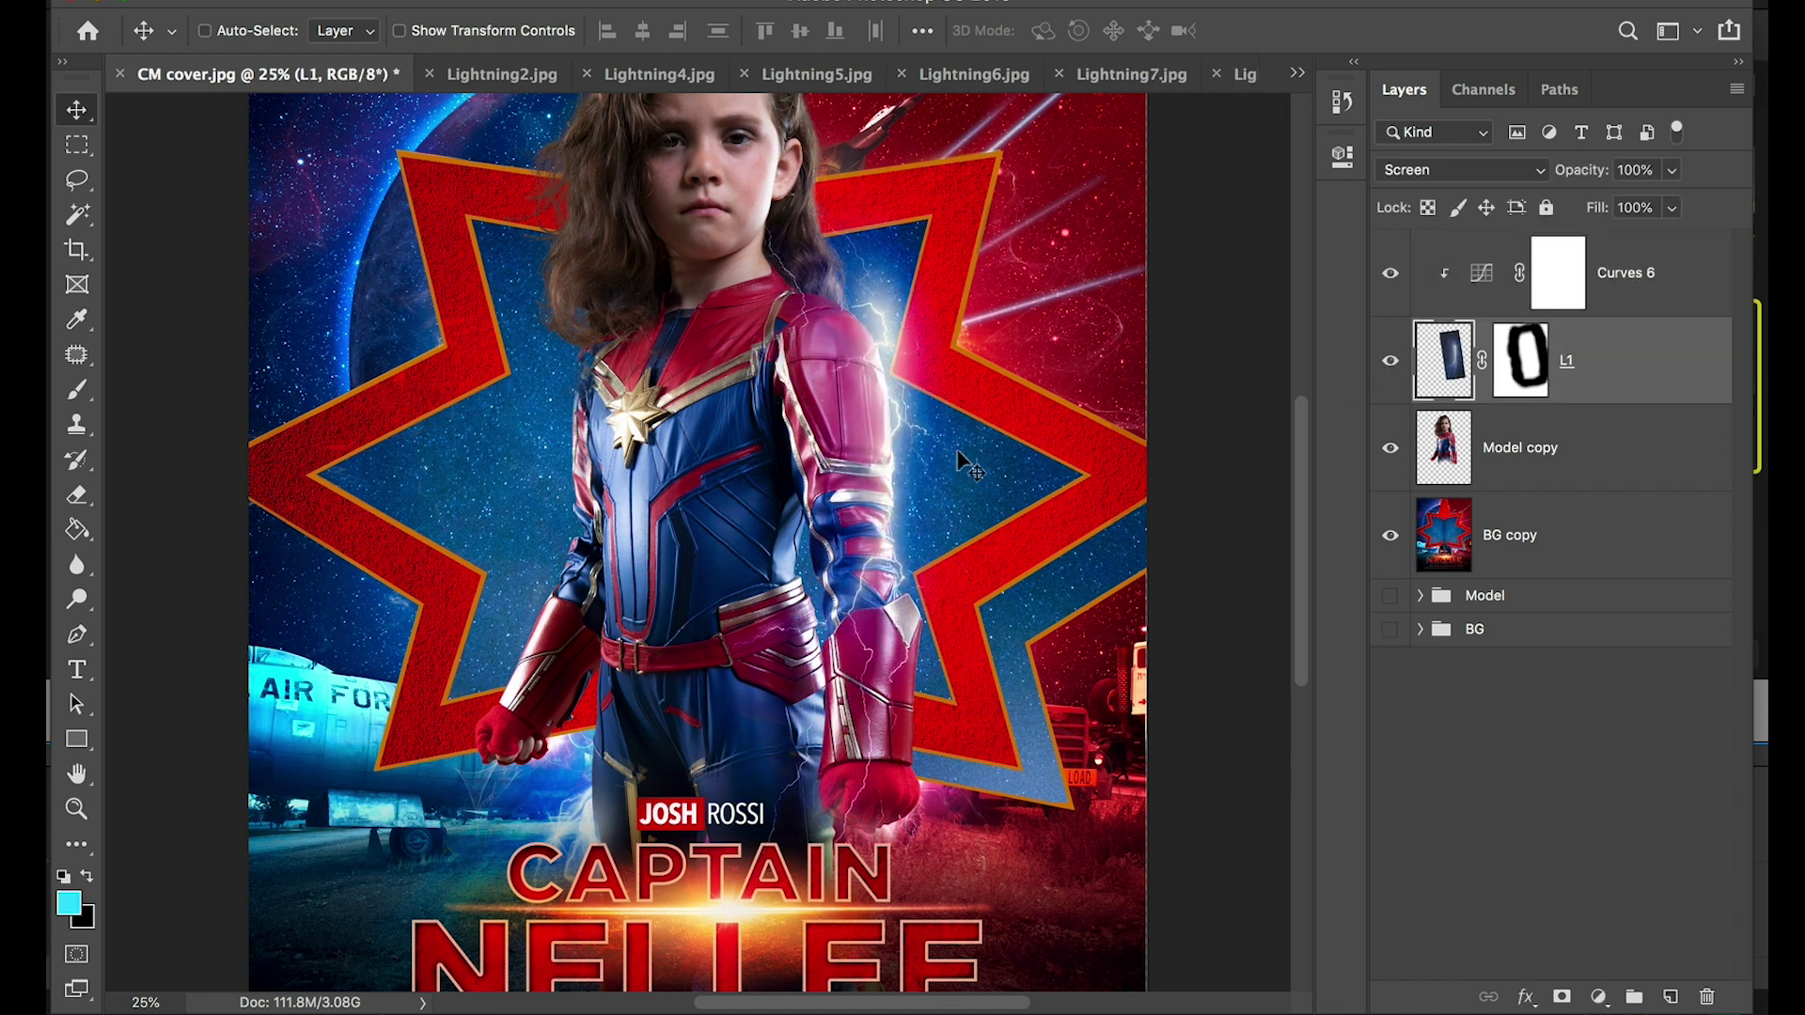
# Scale the L1 lightning to about 125%, rotate it about -4.5°, and fit it along the outside of the arm
pyautogui.hotkey('ctrl', '-')
pyautogui.hotkey('ctrl', 't')
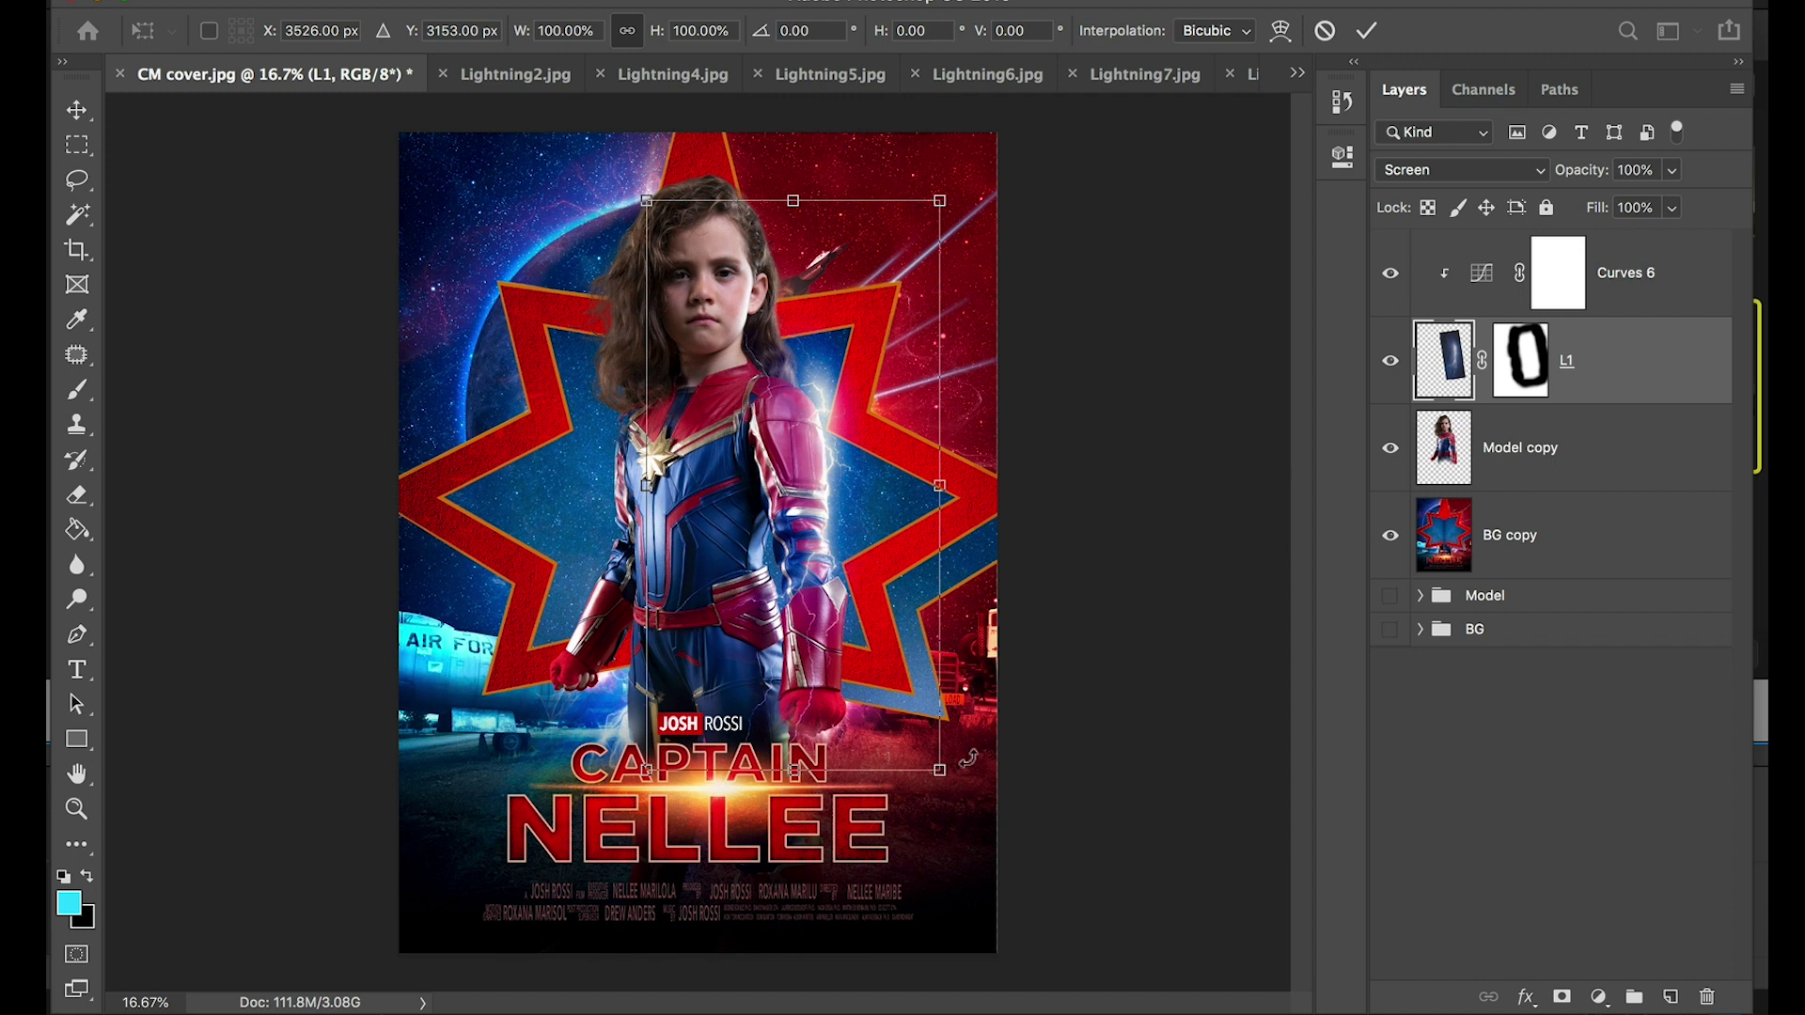
pyautogui.moveTo(943, 773); pyautogui.dragTo(1036, 894)
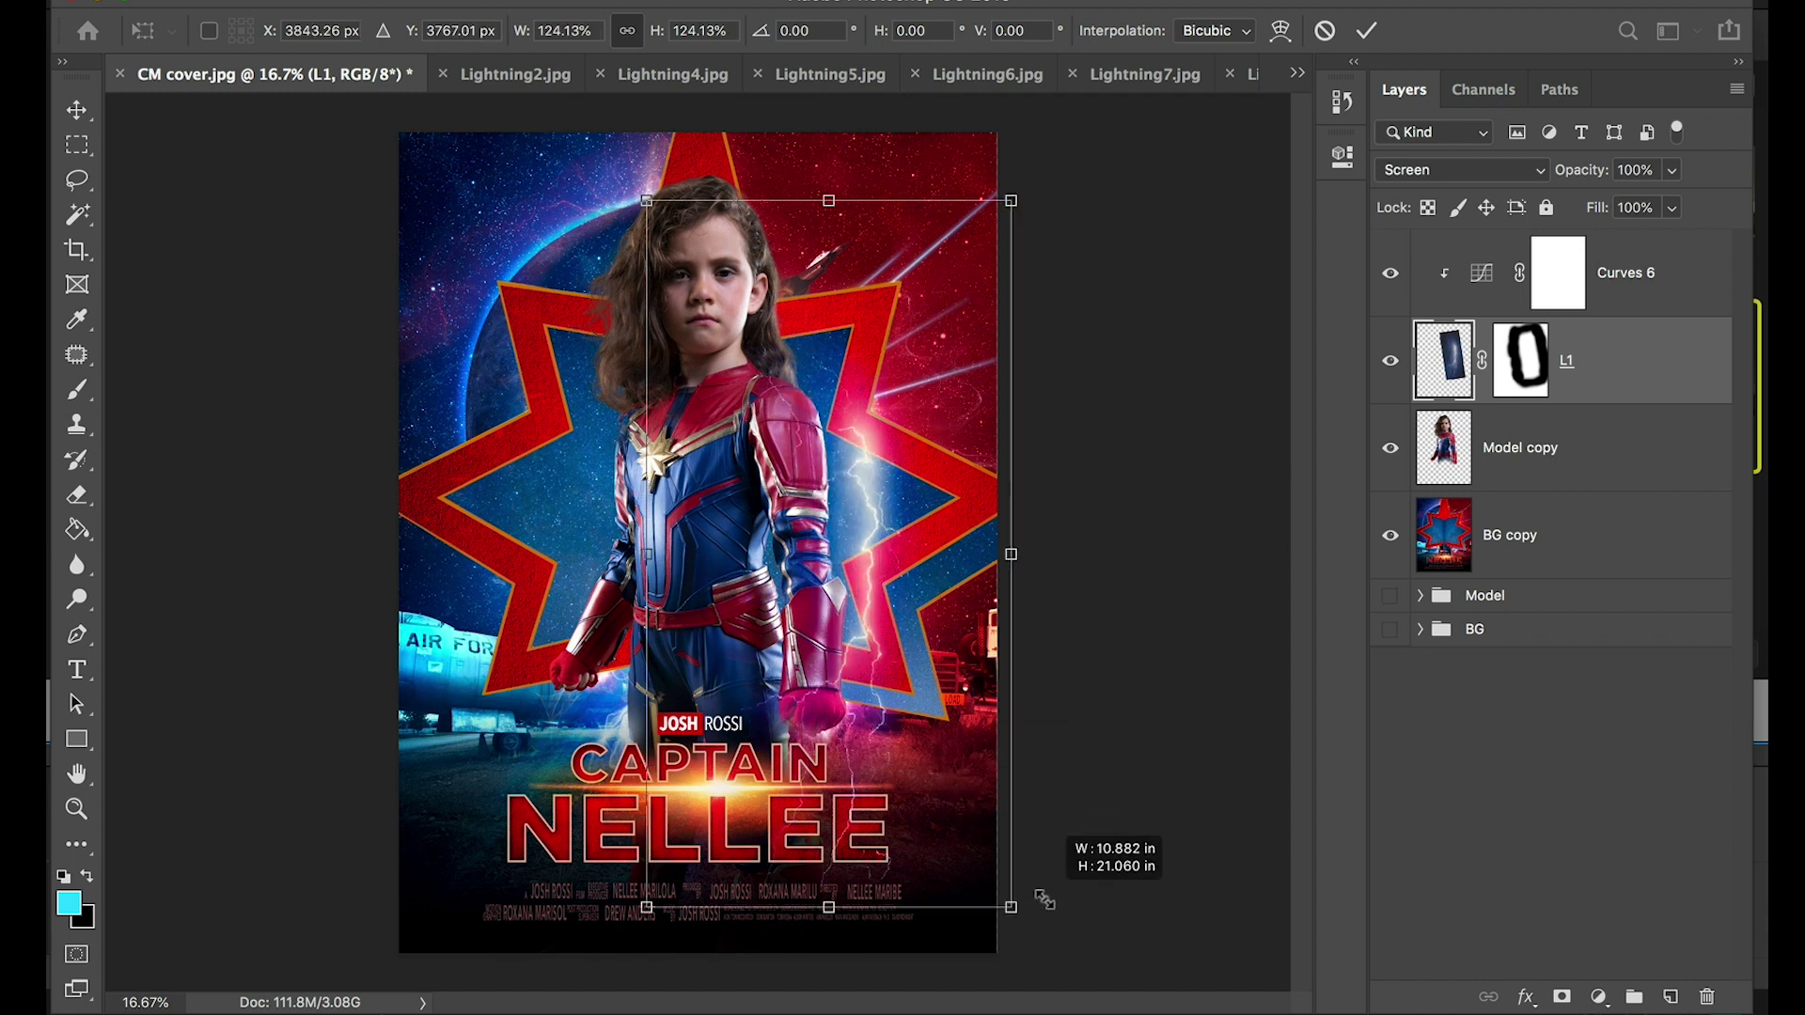
pyautogui.moveTo(1072, 523); pyautogui.dragTo(1018, 545)
pyautogui.moveTo(959, 597); pyautogui.dragTo(917, 538)
pyautogui.moveTo(1051, 530); pyautogui.dragTo(1042, 555)
pyautogui.moveTo(933, 529); pyautogui.dragTo(930, 542)
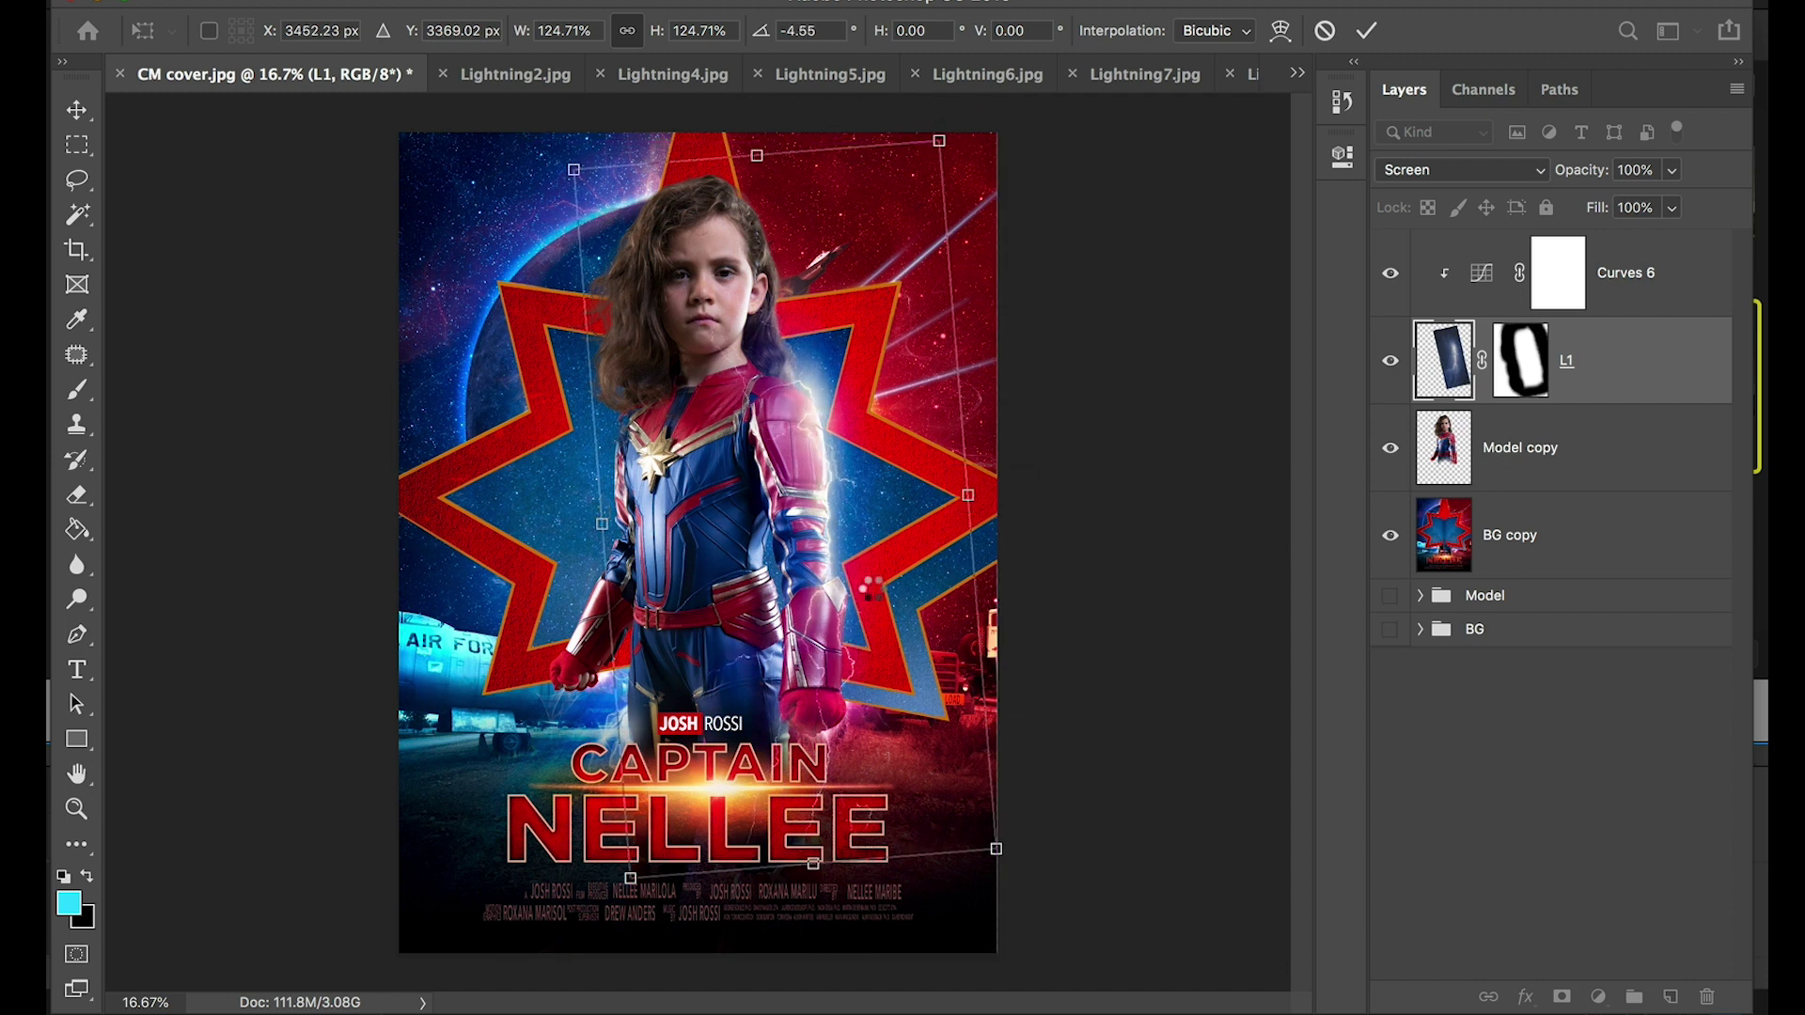
pyautogui.press('Return')
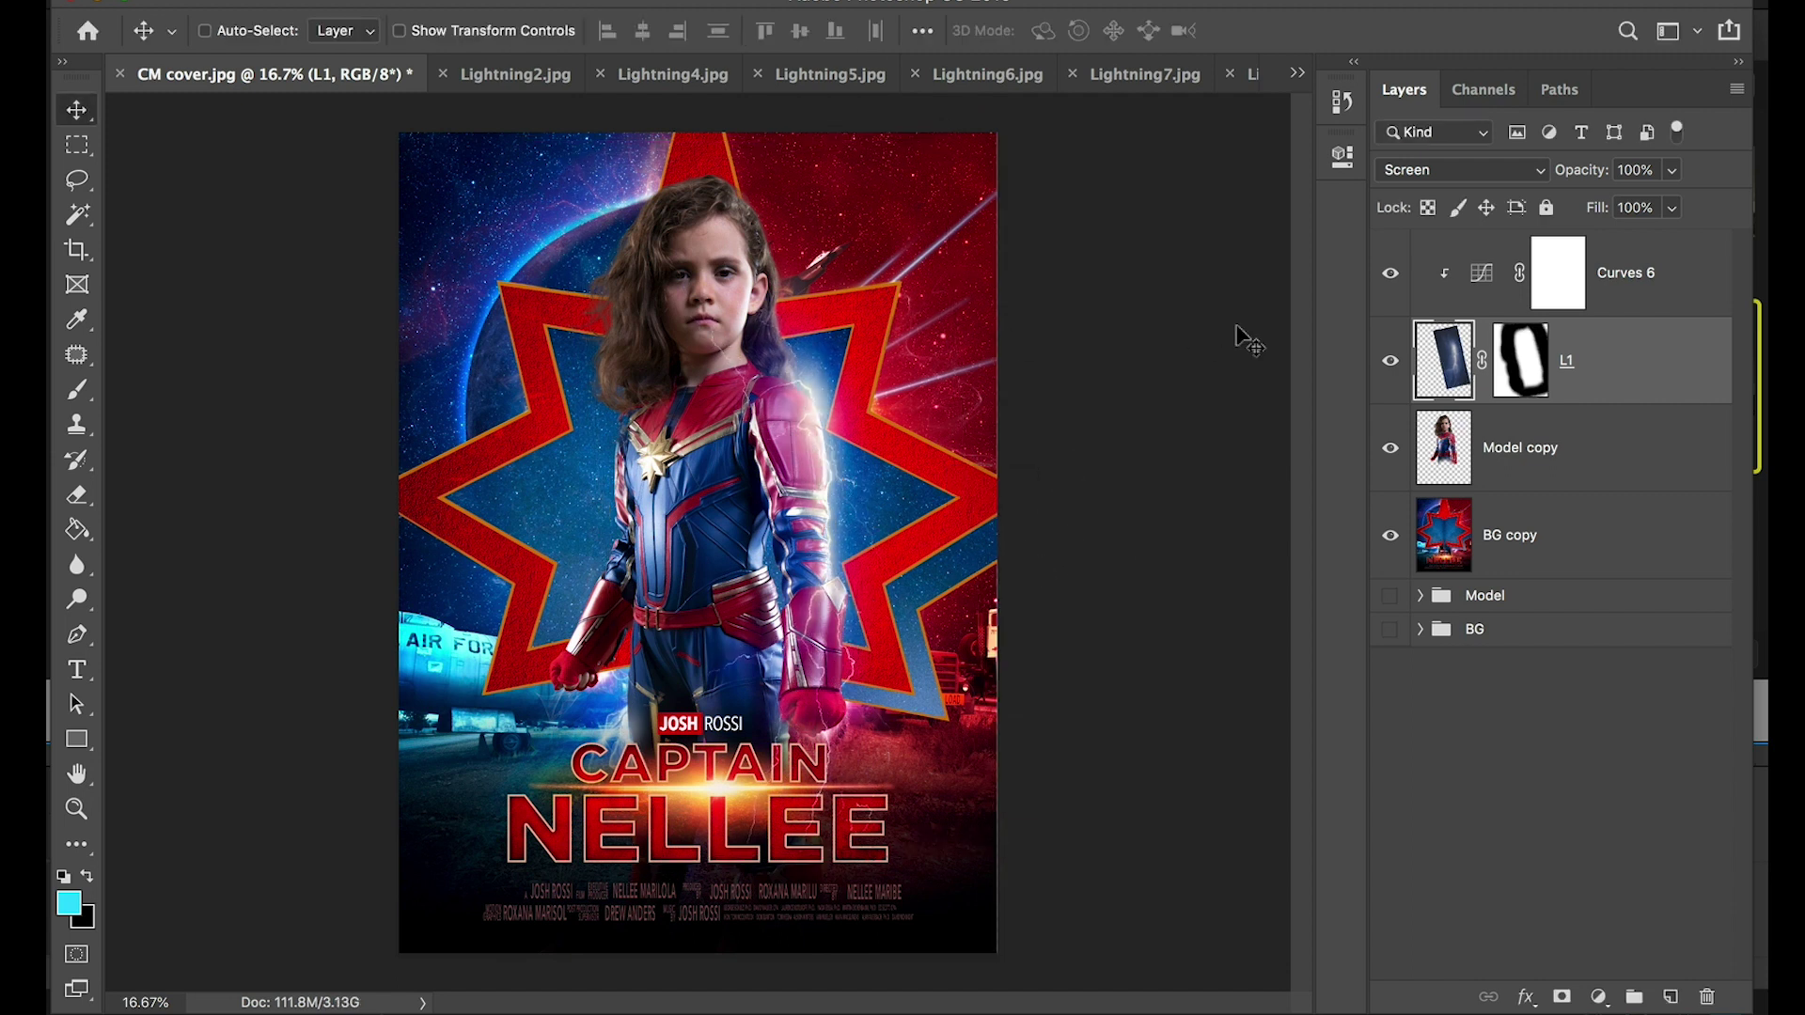
# Paint black on L1's layer mask with a soft brush at 100% opacity to hide the lightning crossing the girl's face
pyautogui.hotkey('ctrl', '=')
pyautogui.hotkey('ctrl', '=')
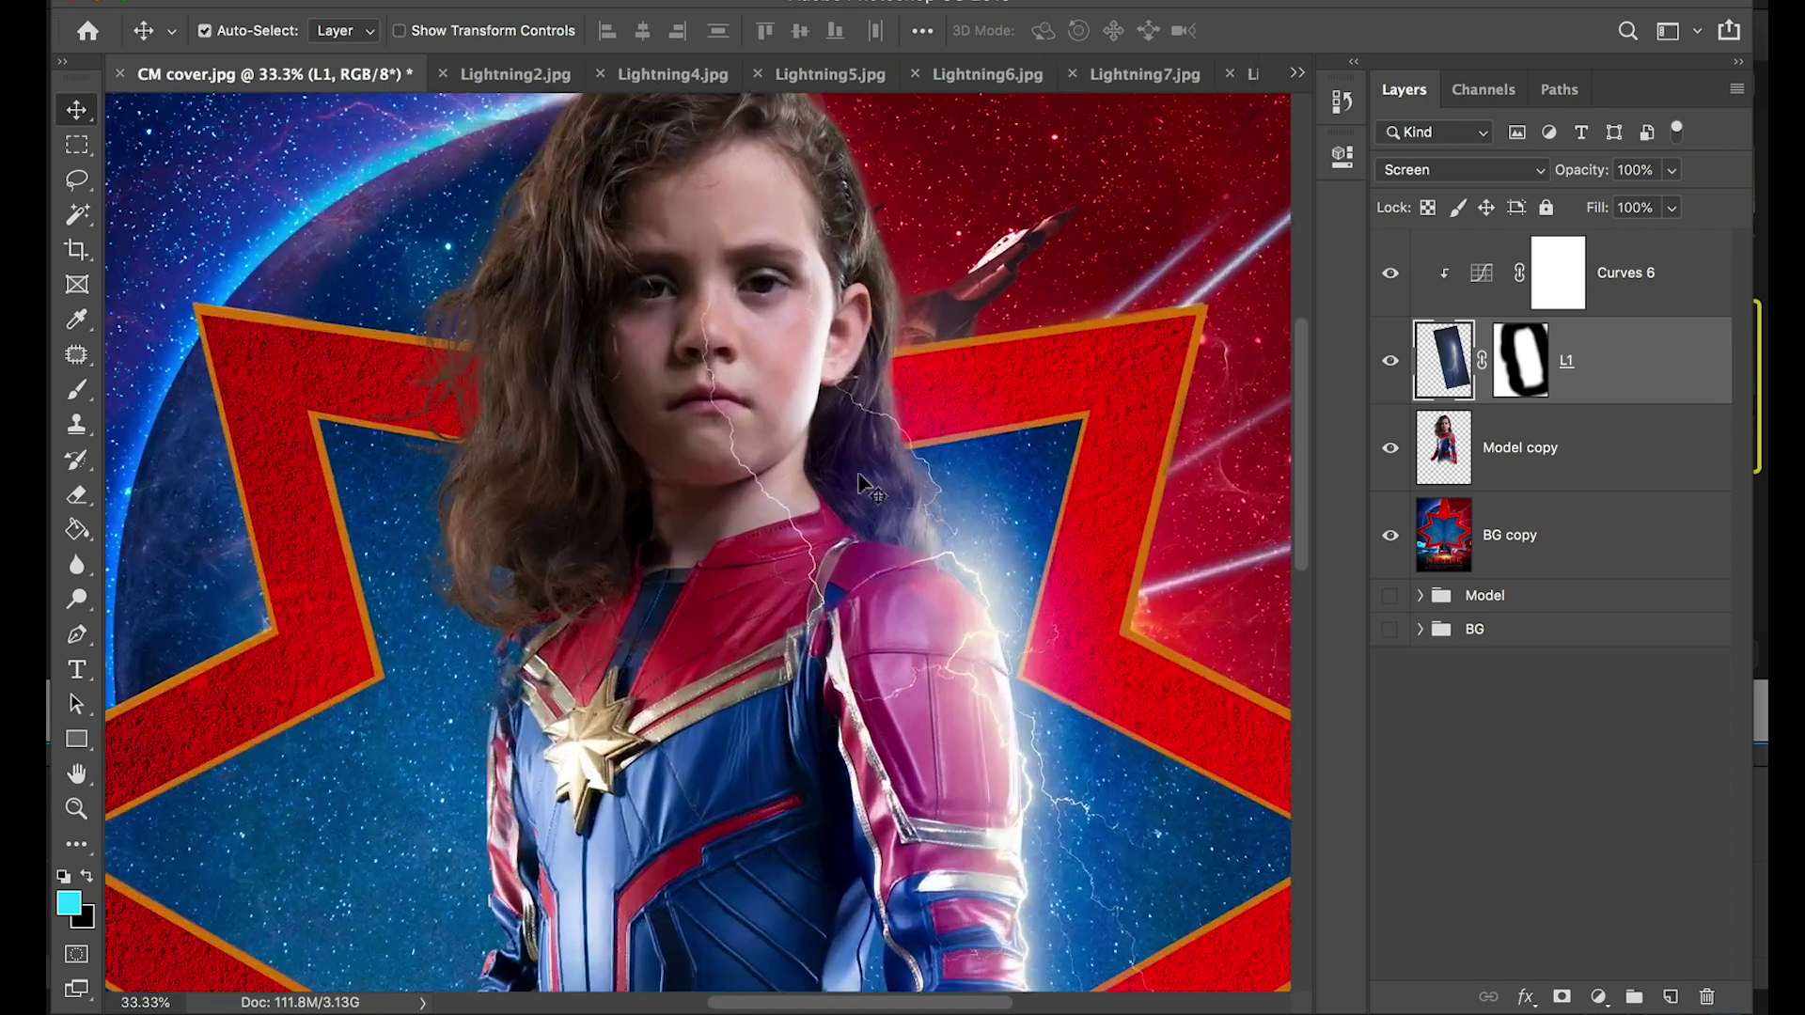
pyautogui.hotkey('ctrl', '=')
pyautogui.press('d')
pyautogui.click(1523, 365)
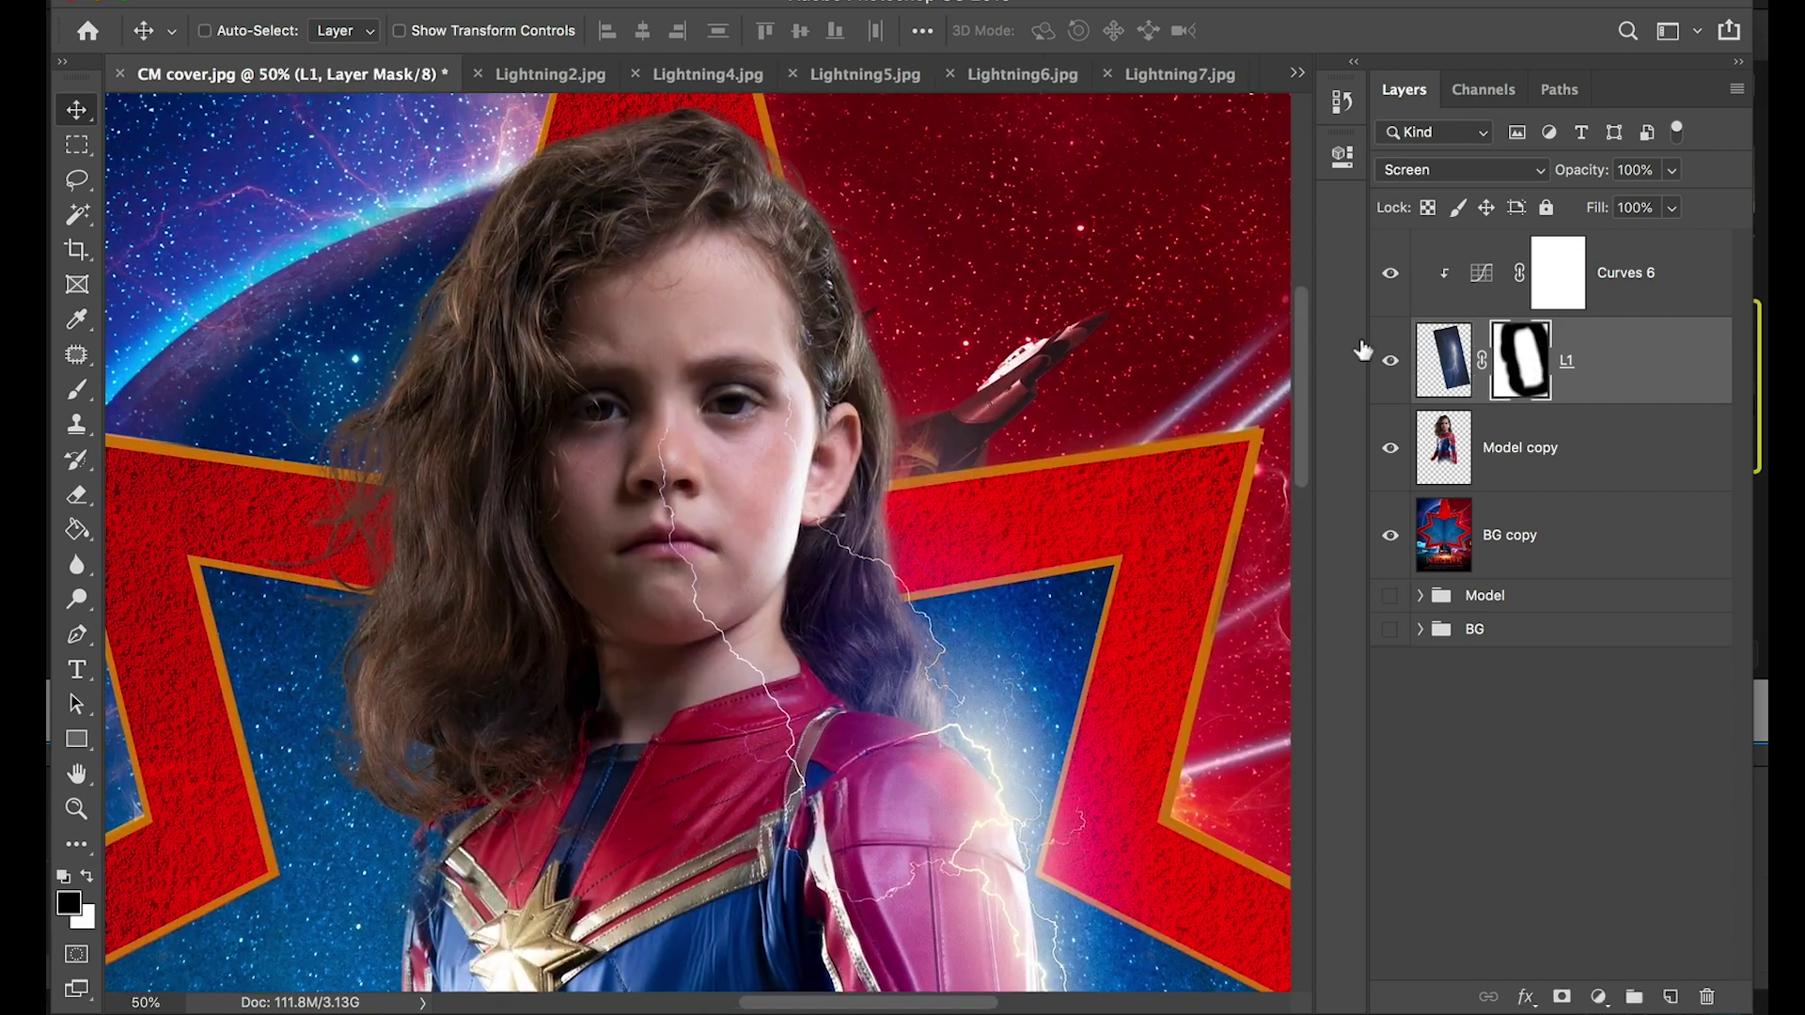
pyautogui.press('b')
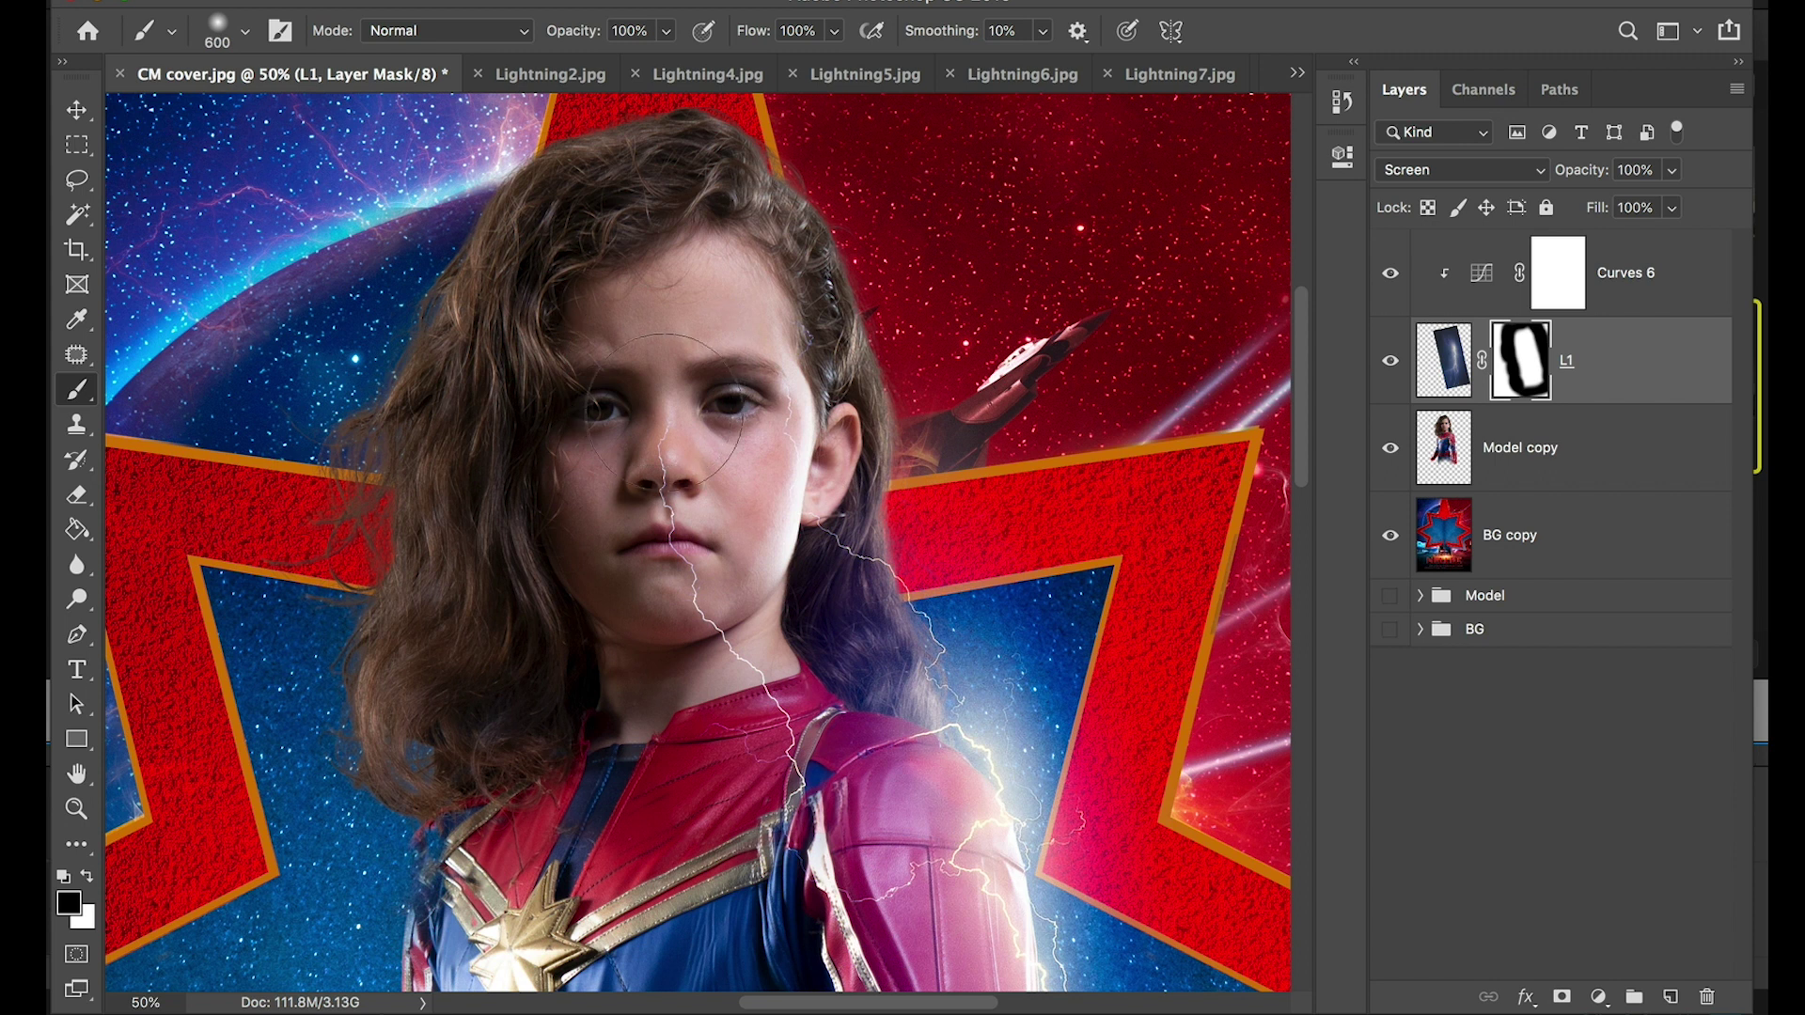
pyautogui.moveTo(643, 457)
pyautogui.mouseDown()
pyautogui.moveTo(663, 611)
pyautogui.moveTo(700, 687)
pyautogui.mouseUp()
pyautogui.moveTo(771, 339)
pyautogui.mouseDown()
pyautogui.moveTo(767, 508)
pyautogui.moveTo(827, 611)
pyautogui.moveTo(748, 555)
pyautogui.mouseUp()
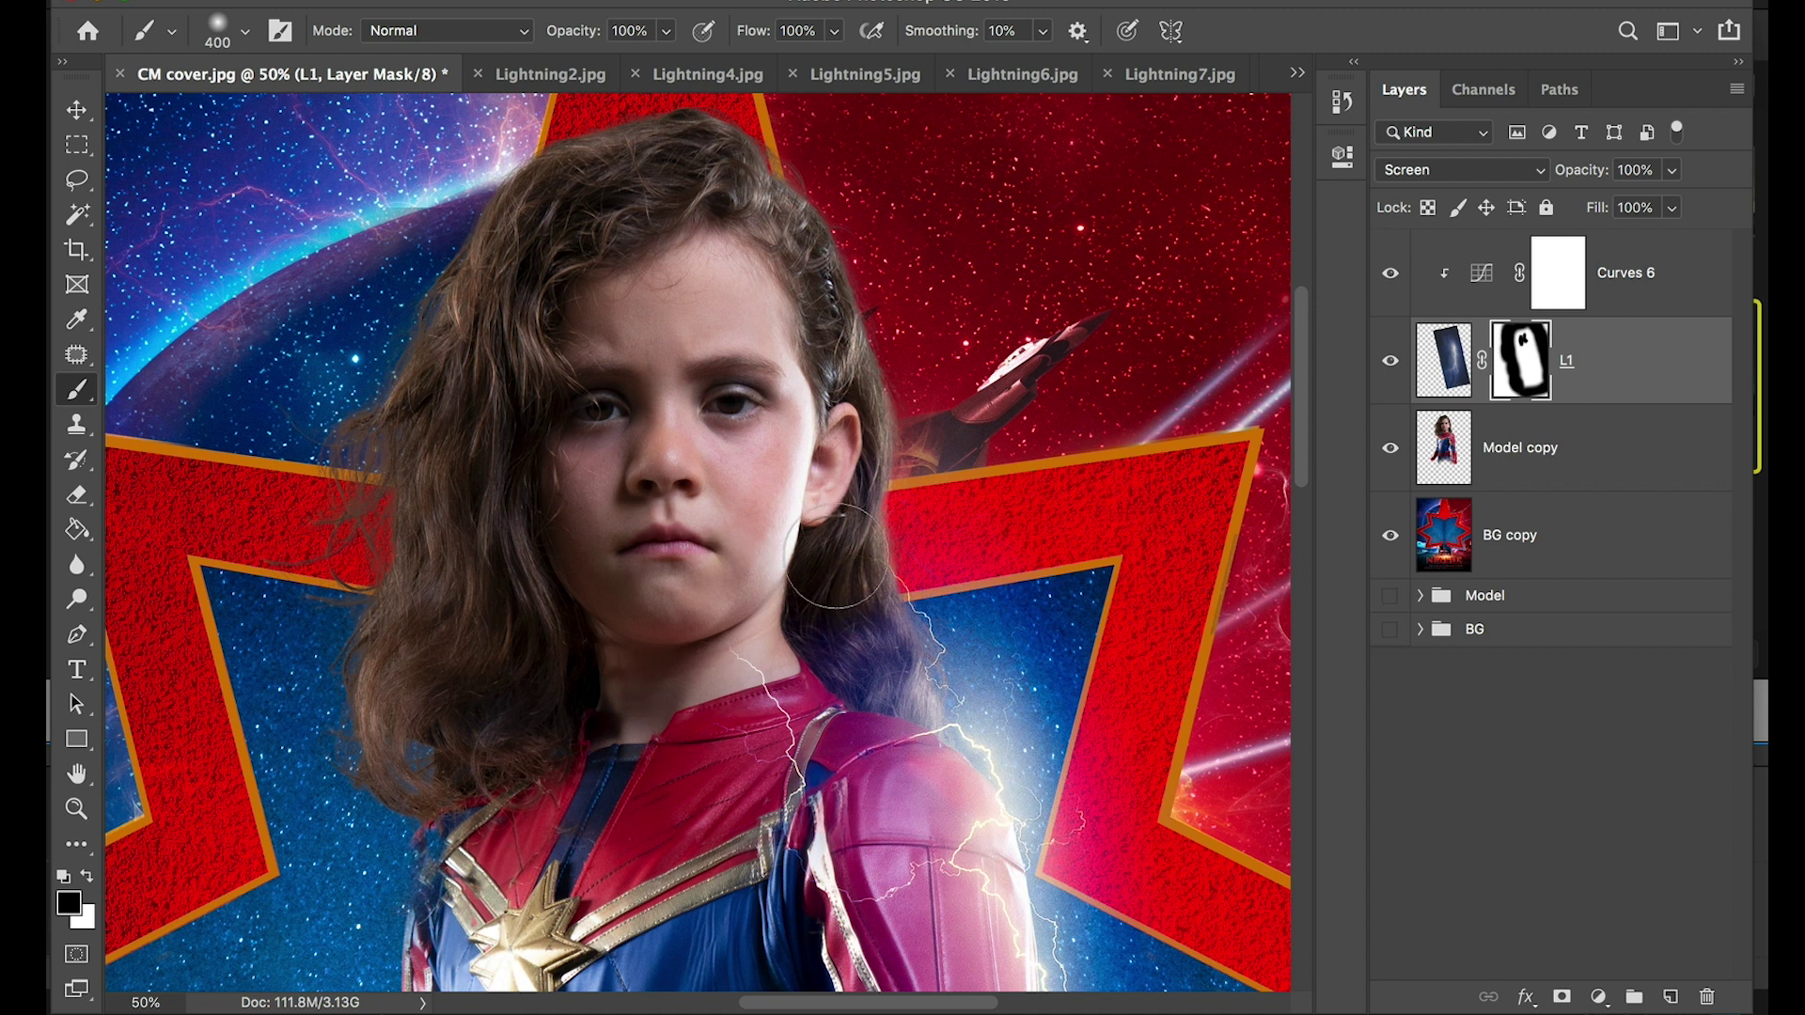
pyautogui.scroll(-12, 726, 563)
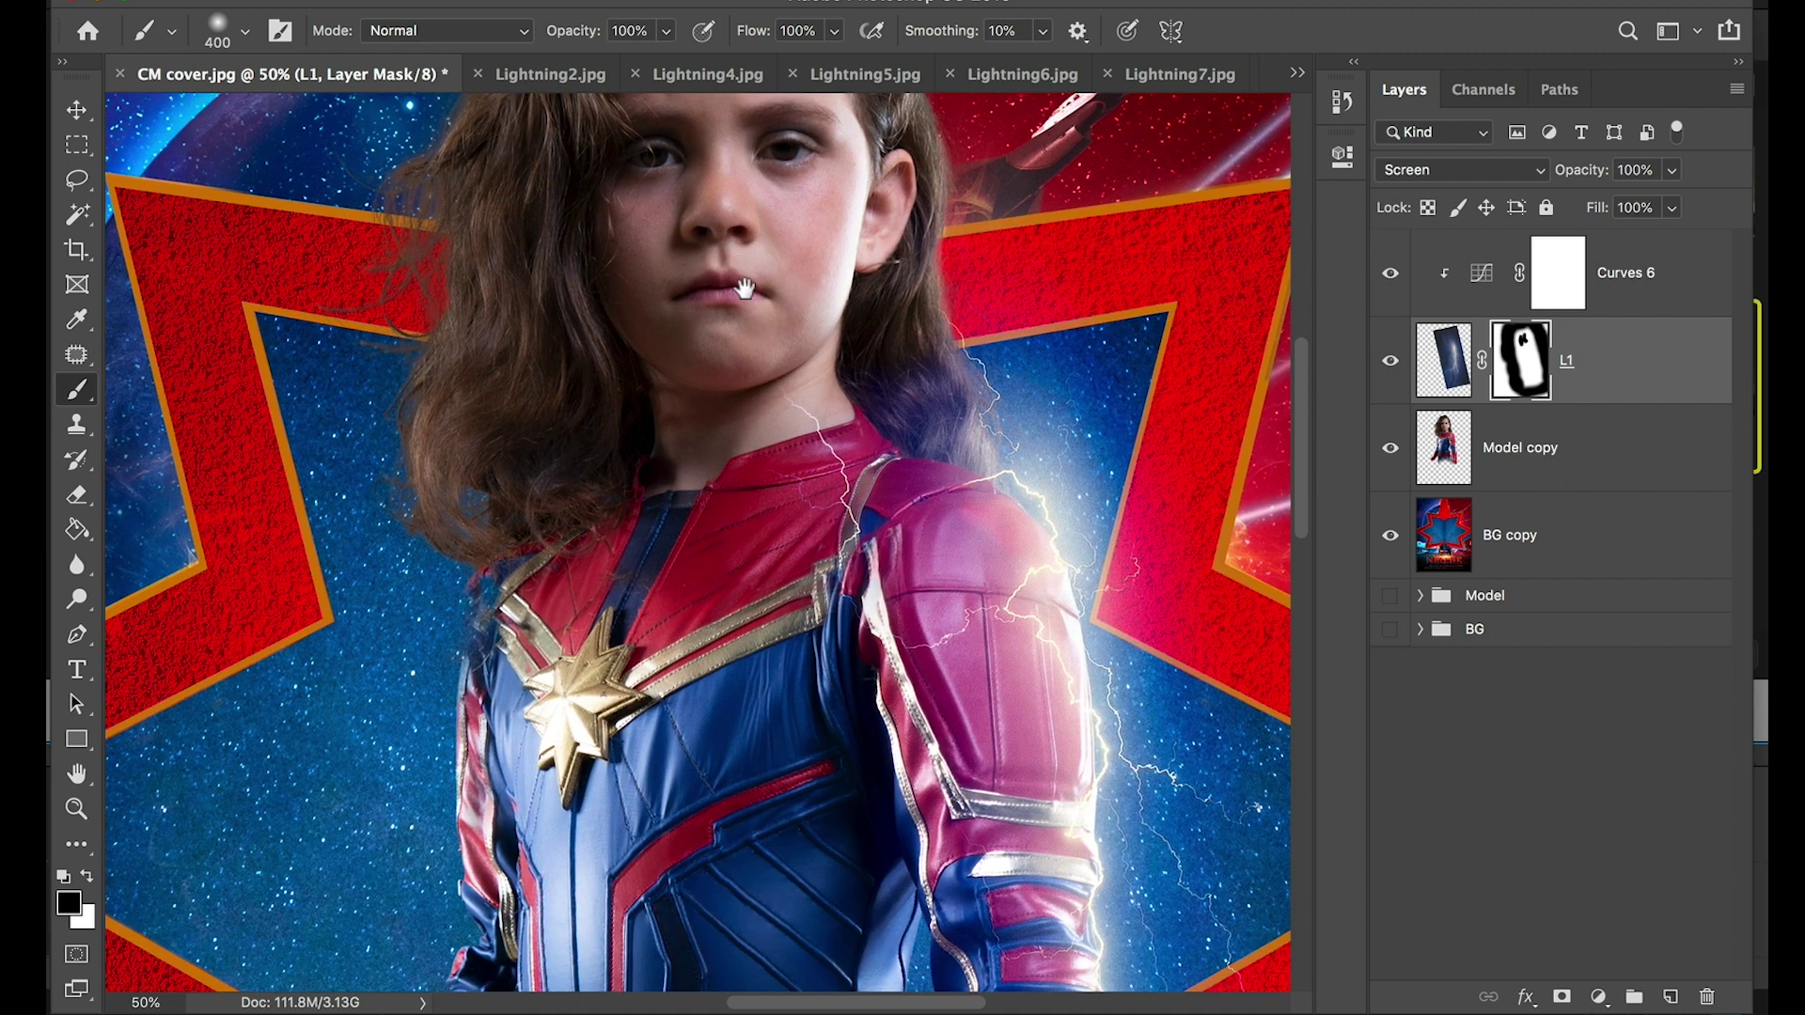
# Paint black on L1's mask to hide the lightning branches crossing the girl's leg and the poster title
pyautogui.hscroll(3, 846, 555)
pyautogui.scroll(-10, 958, 546)
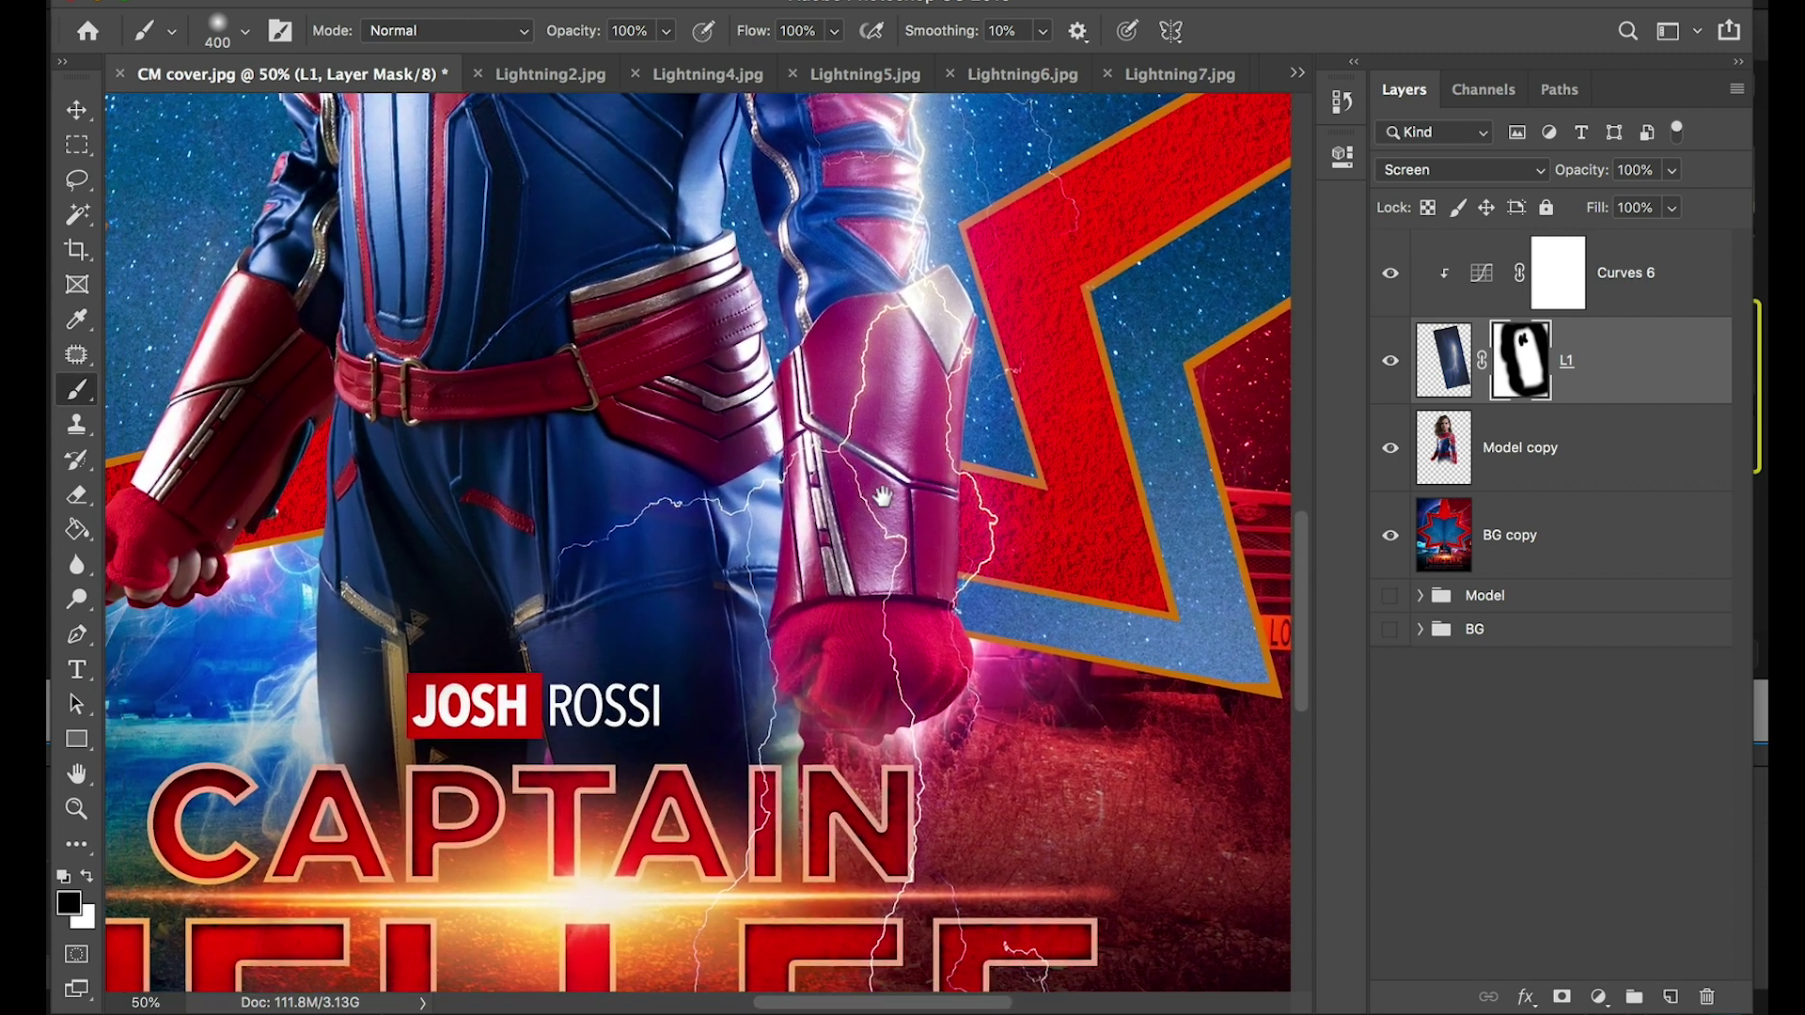
pyautogui.moveTo(649, 531)
pyautogui.mouseDown()
pyautogui.moveTo(586, 556)
pyautogui.moveTo(613, 492)
pyautogui.moveTo(641, 480)
pyautogui.moveTo(648, 541)
pyautogui.mouseUp()
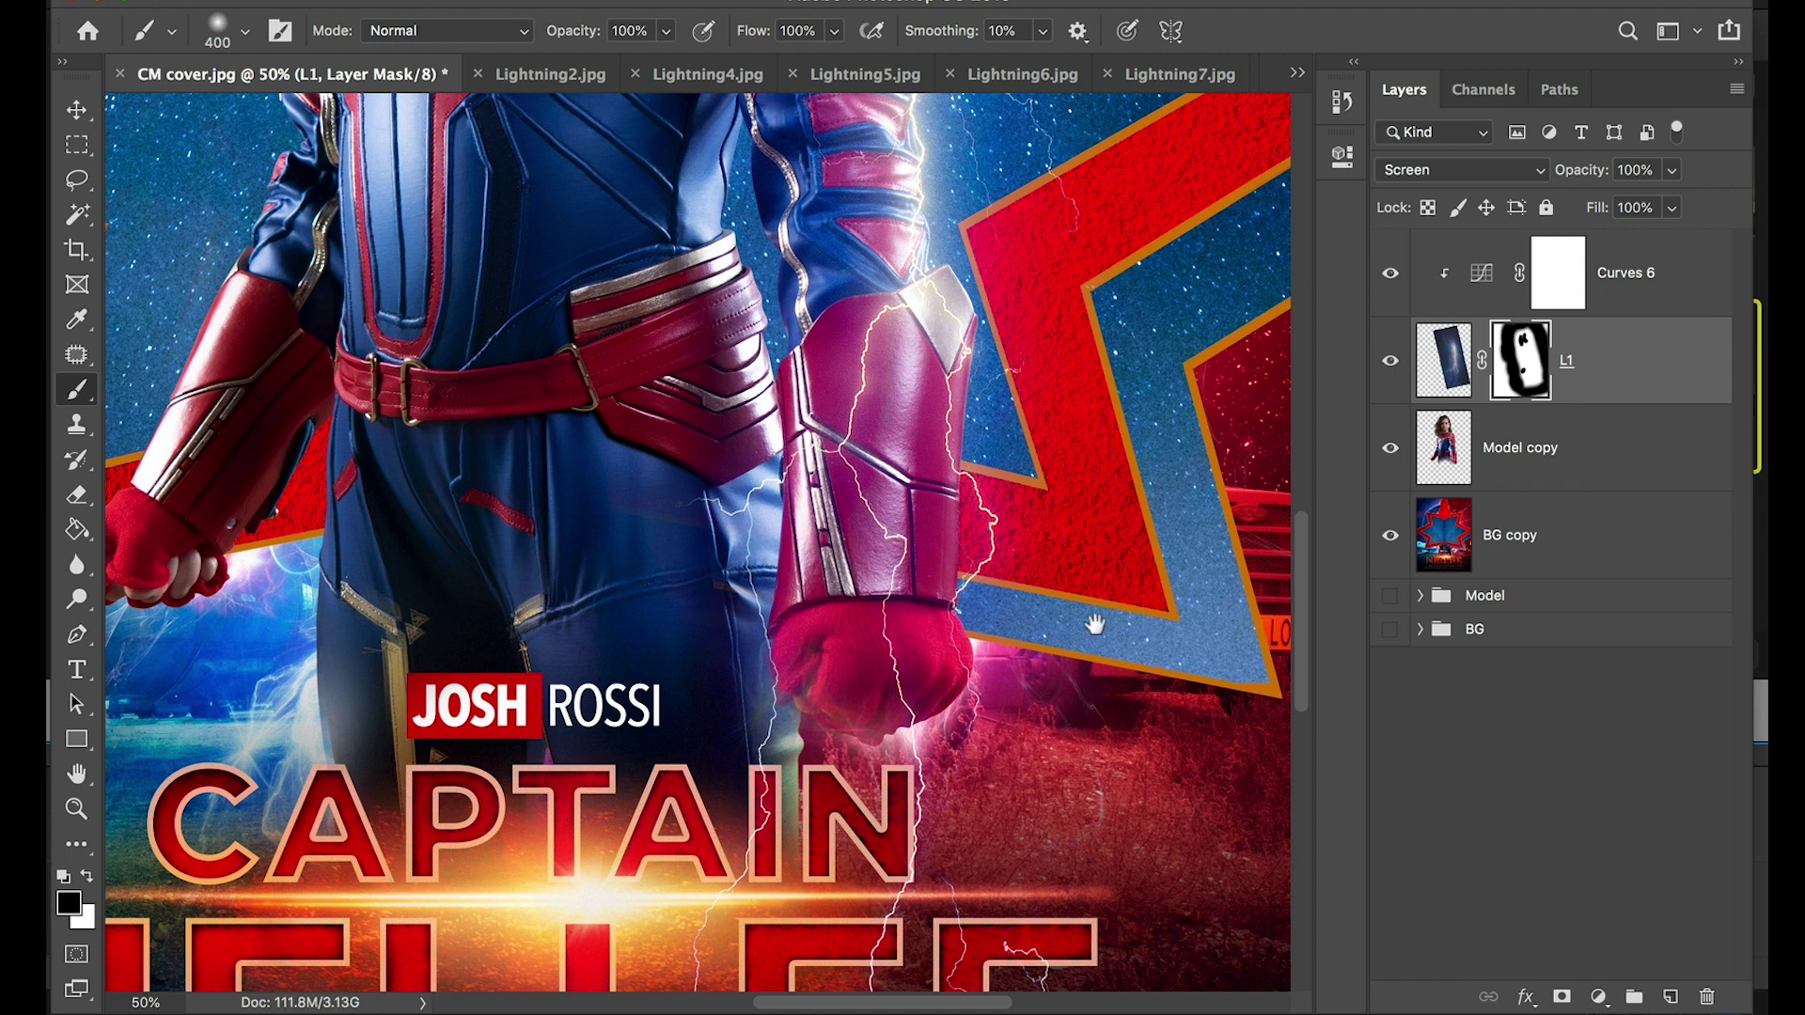
pyautogui.scroll(-10, 1100, 592)
pyautogui.hscroll(2, 1100, 592)
pyautogui.moveTo(930, 657)
pyautogui.mouseDown()
pyautogui.moveTo(816, 724)
pyautogui.moveTo(798, 729)
pyautogui.moveTo(867, 674)
pyautogui.moveTo(808, 681)
pyautogui.moveTo(661, 758)
pyautogui.moveTo(699, 566)
pyautogui.moveTo(903, 562)
pyautogui.moveTo(764, 549)
pyautogui.moveTo(679, 503)
pyautogui.moveTo(871, 536)
pyautogui.mouseUp()
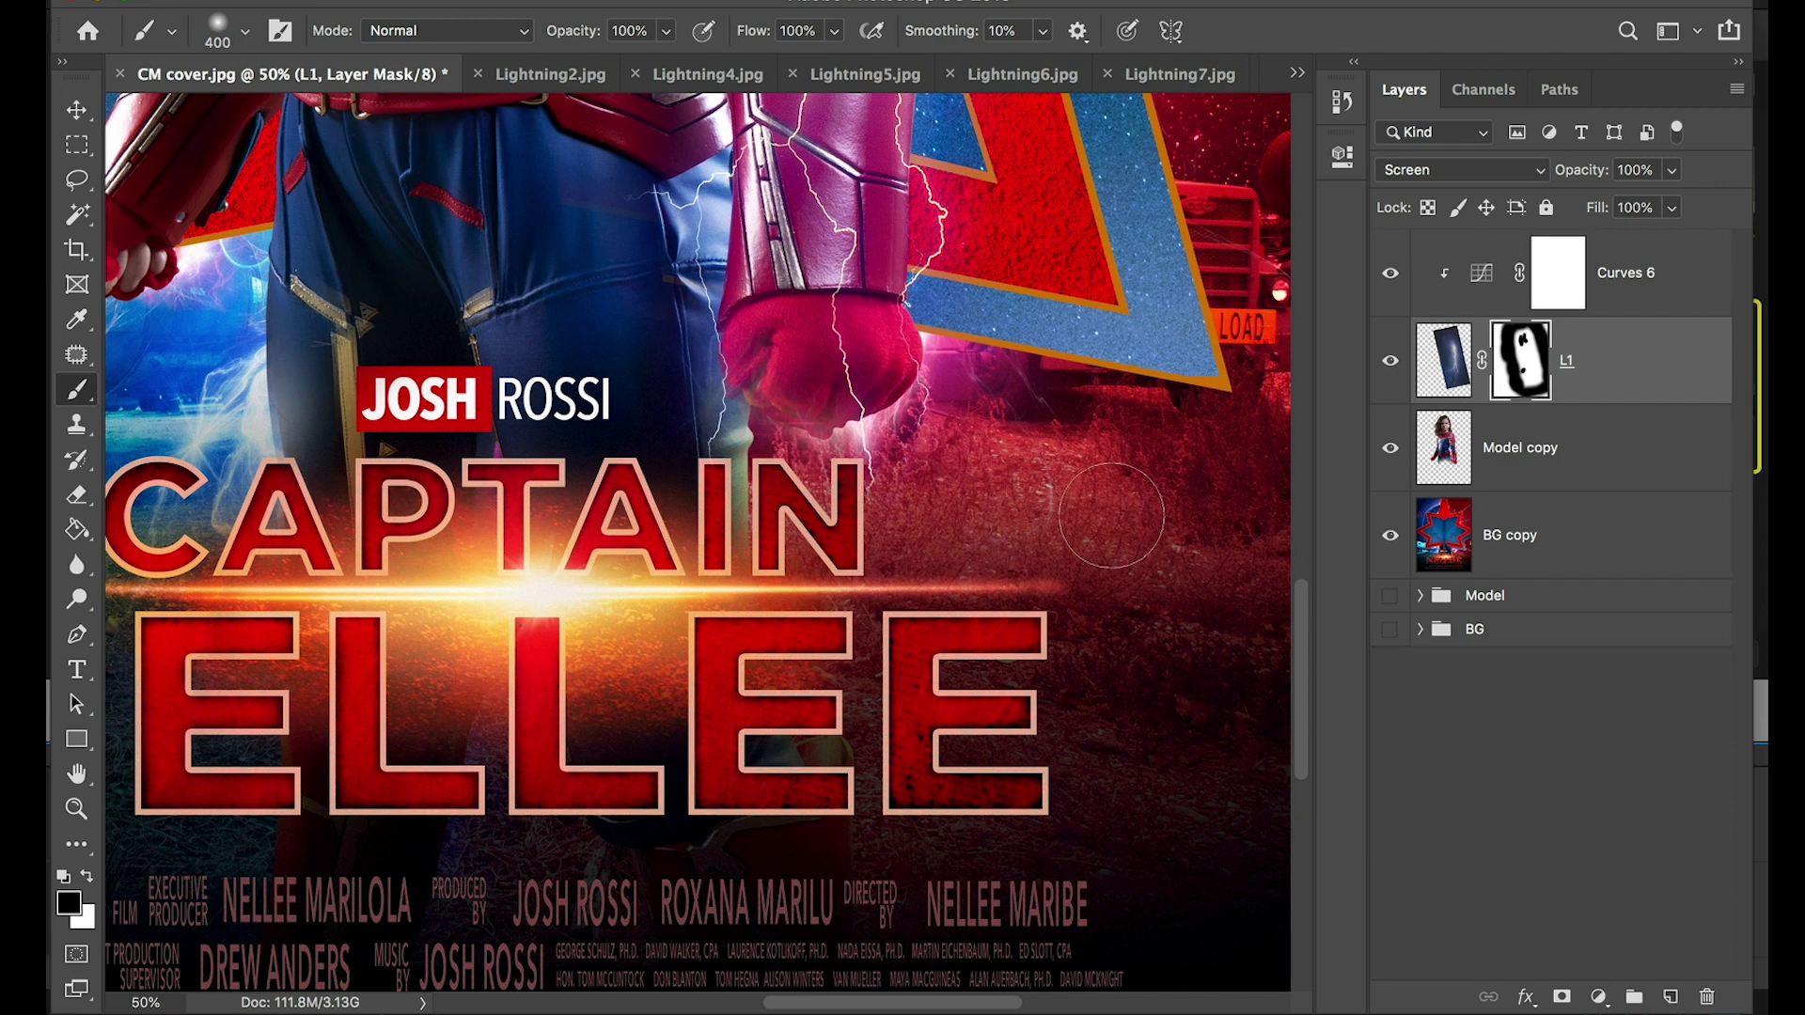
pyautogui.press('super+minus')
pyautogui.press('super+minus')
pyautogui.press('super+minus')
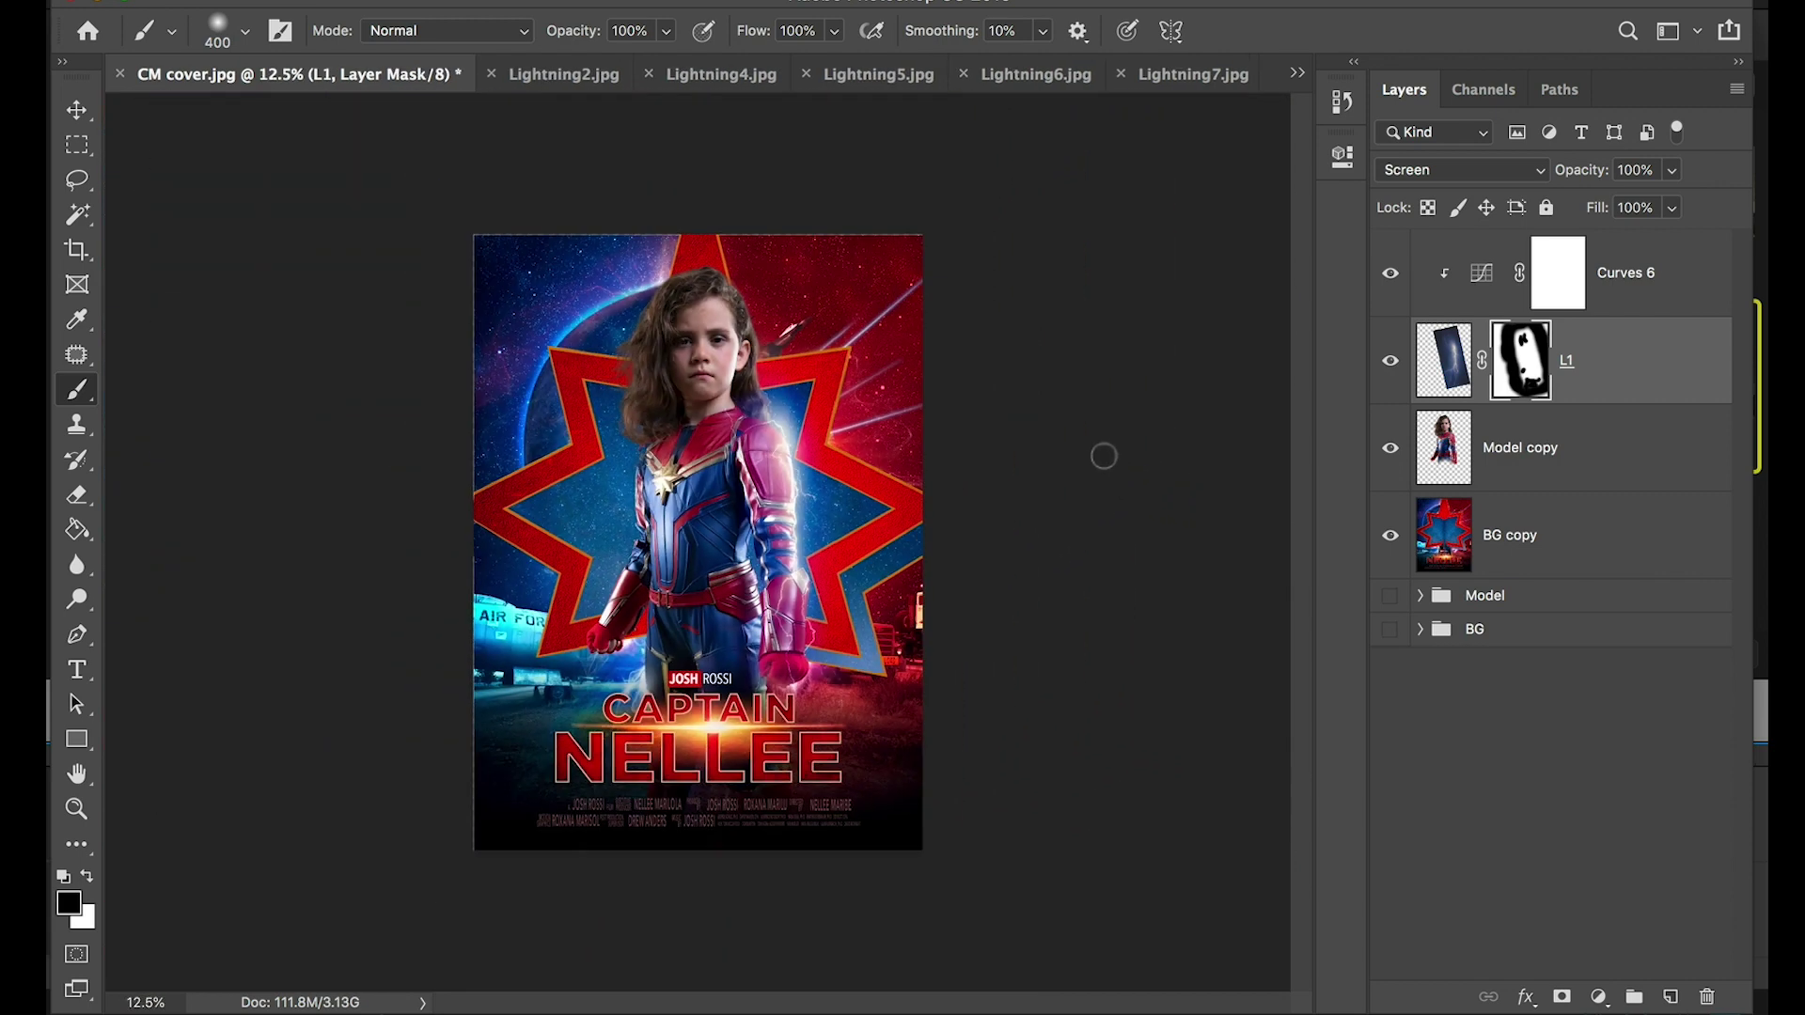
pyautogui.press('super+plus')
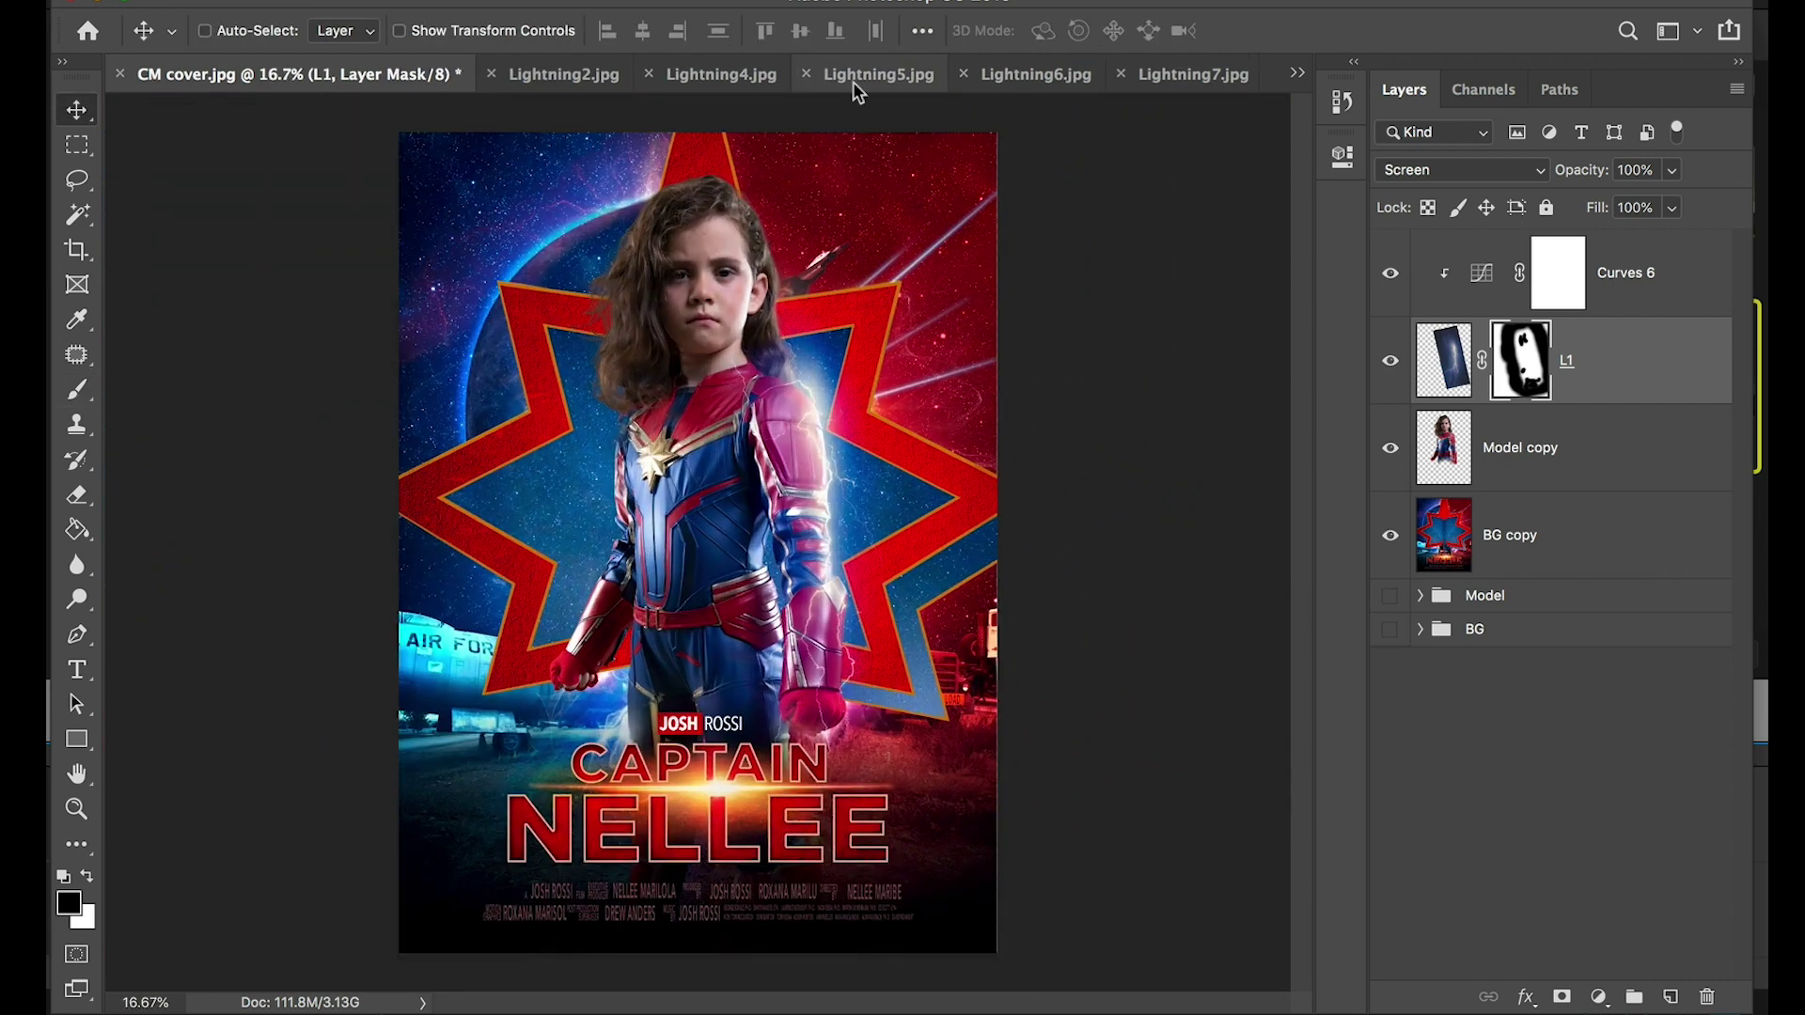
# Copy the lightning from Lightning5.jpg into CM cover.jpg, converting its colours, and place its layer between L1 and Model copy
pyautogui.click(718, 77)
pyautogui.click(908, 73)
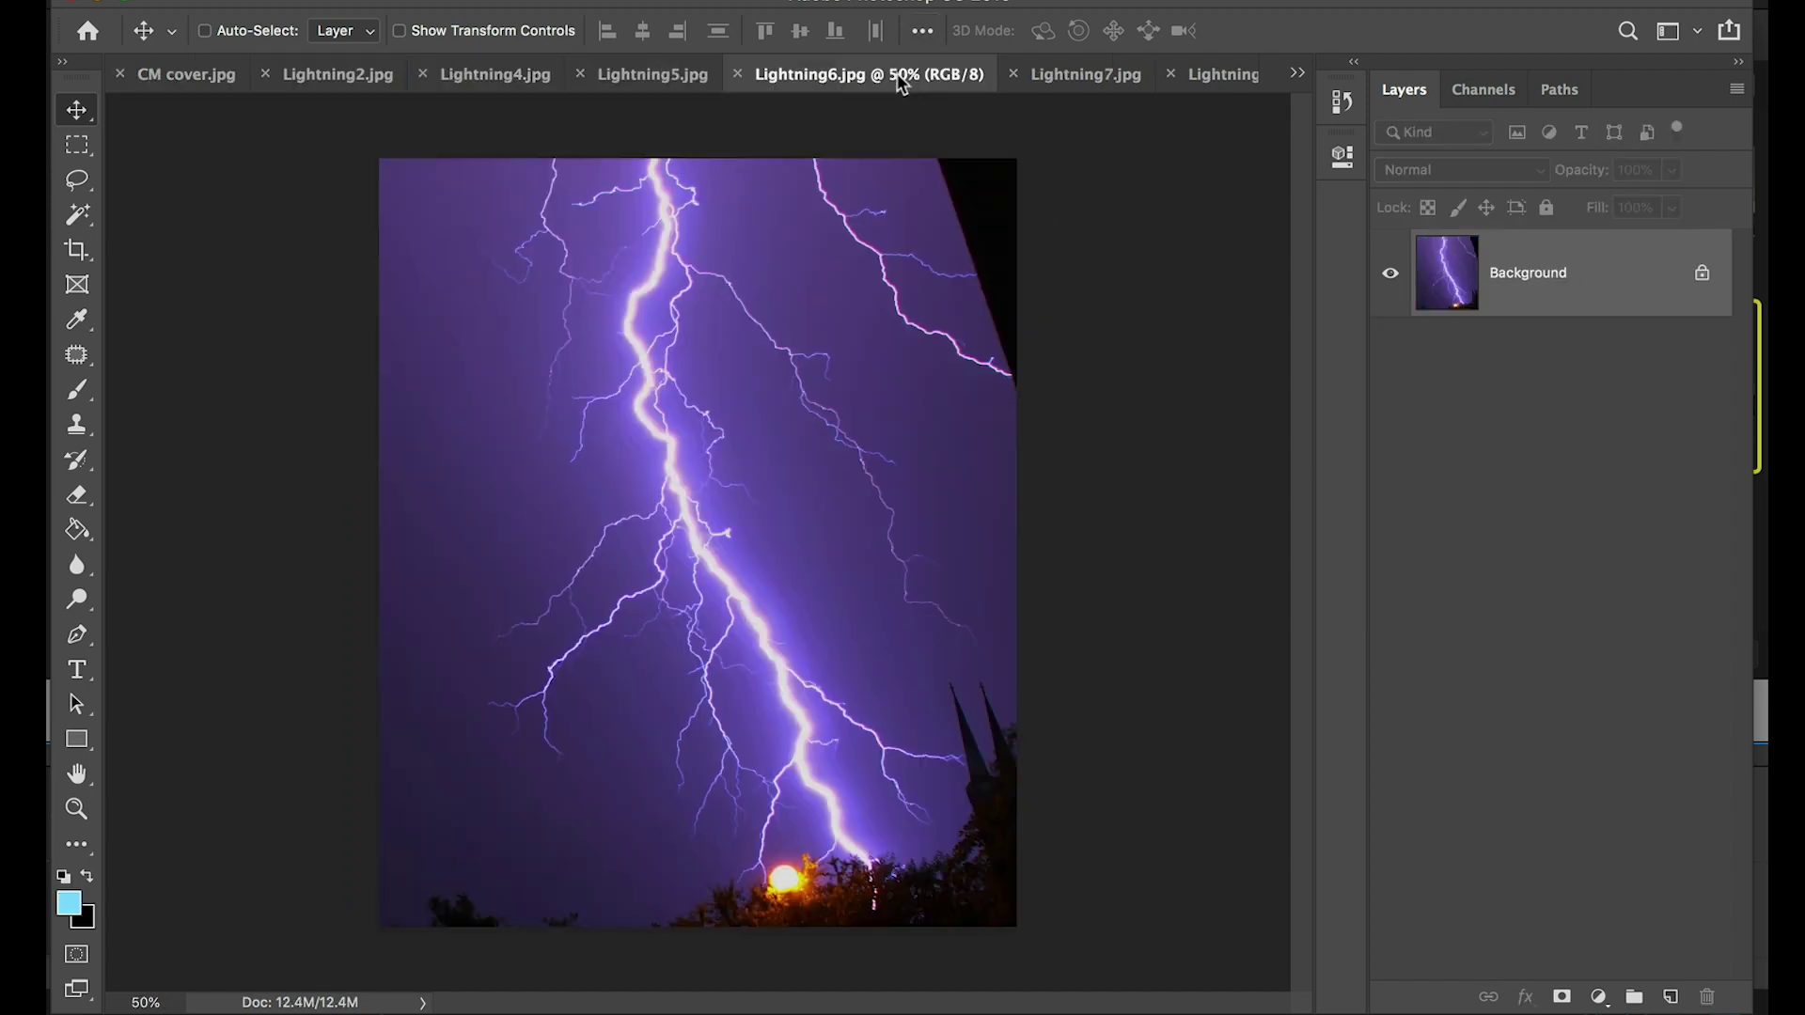
pyautogui.click(669, 74)
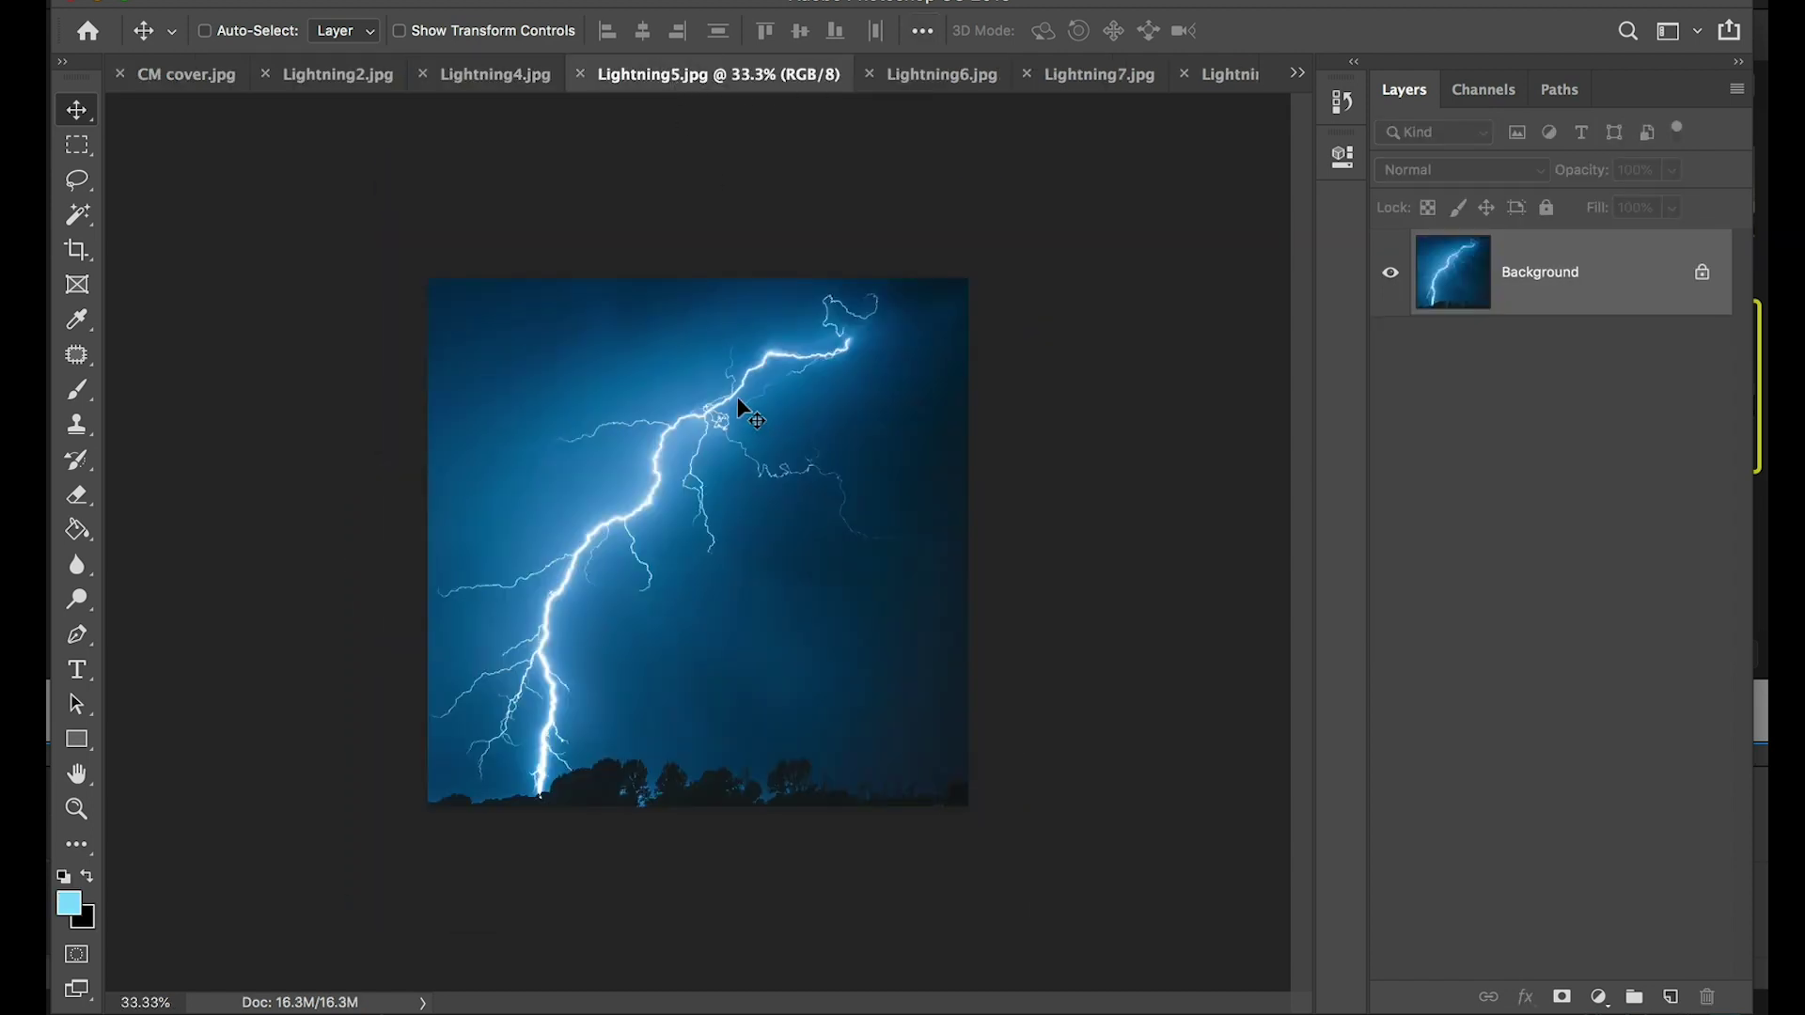
pyautogui.moveTo(724, 414); pyautogui.dragTo(291, 168)
pyautogui.moveTo(626, 529); pyautogui.dragTo(778, 529)
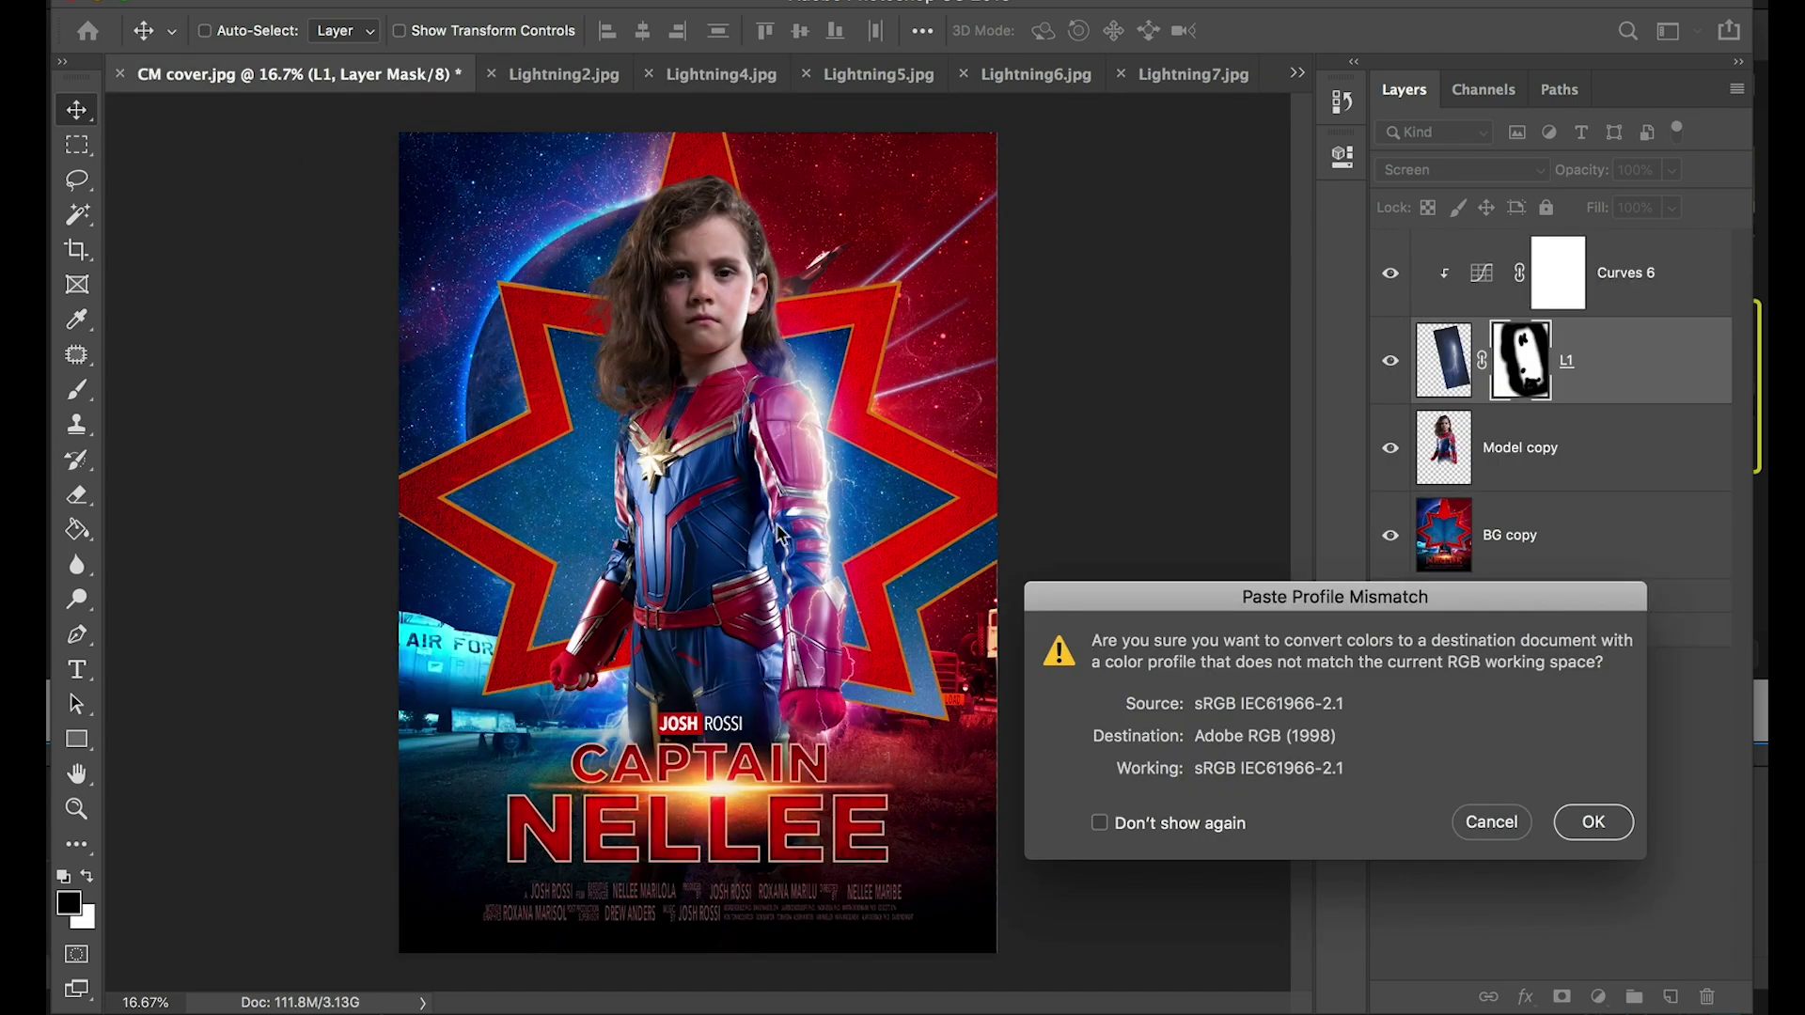
pyautogui.click(1585, 818)
pyautogui.moveTo(1498, 397); pyautogui.dragTo(1478, 475)
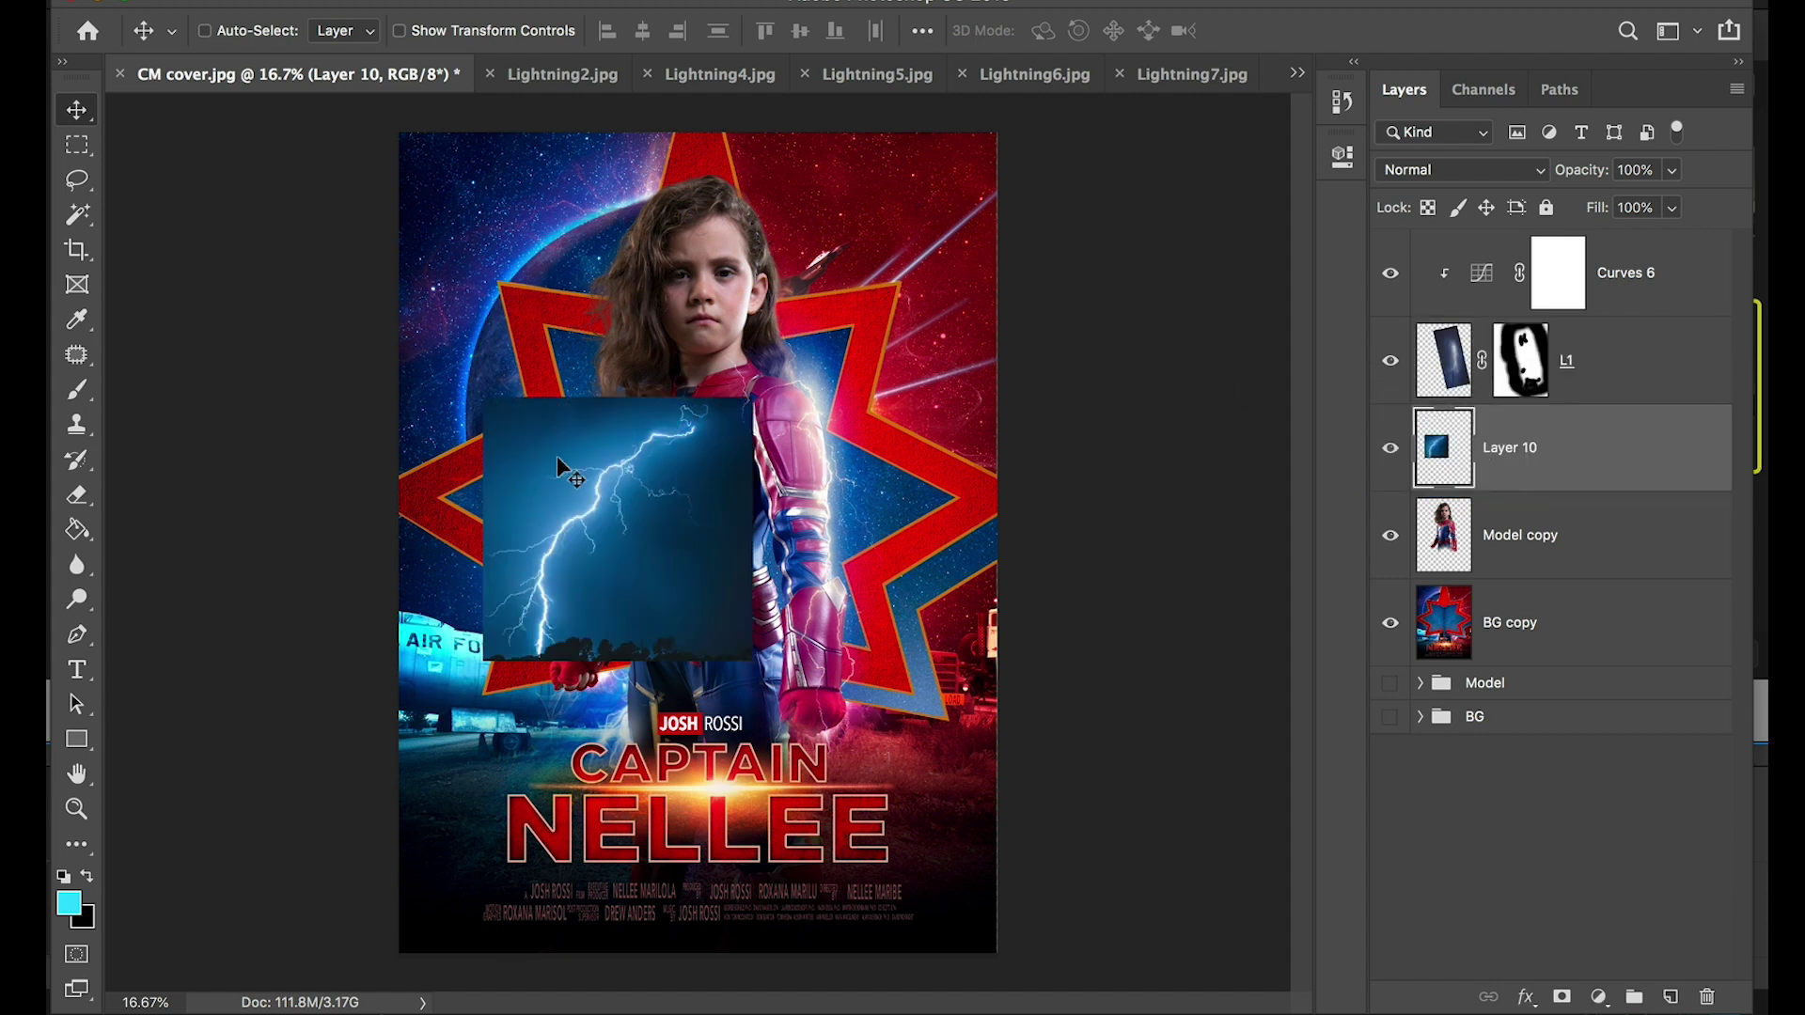
# Scale the new lightning to about 102.9%, rotate it about 162.6°, and position it over the girl's arm beside the plane
pyautogui.moveTo(675, 532); pyautogui.dragTo(678, 501)
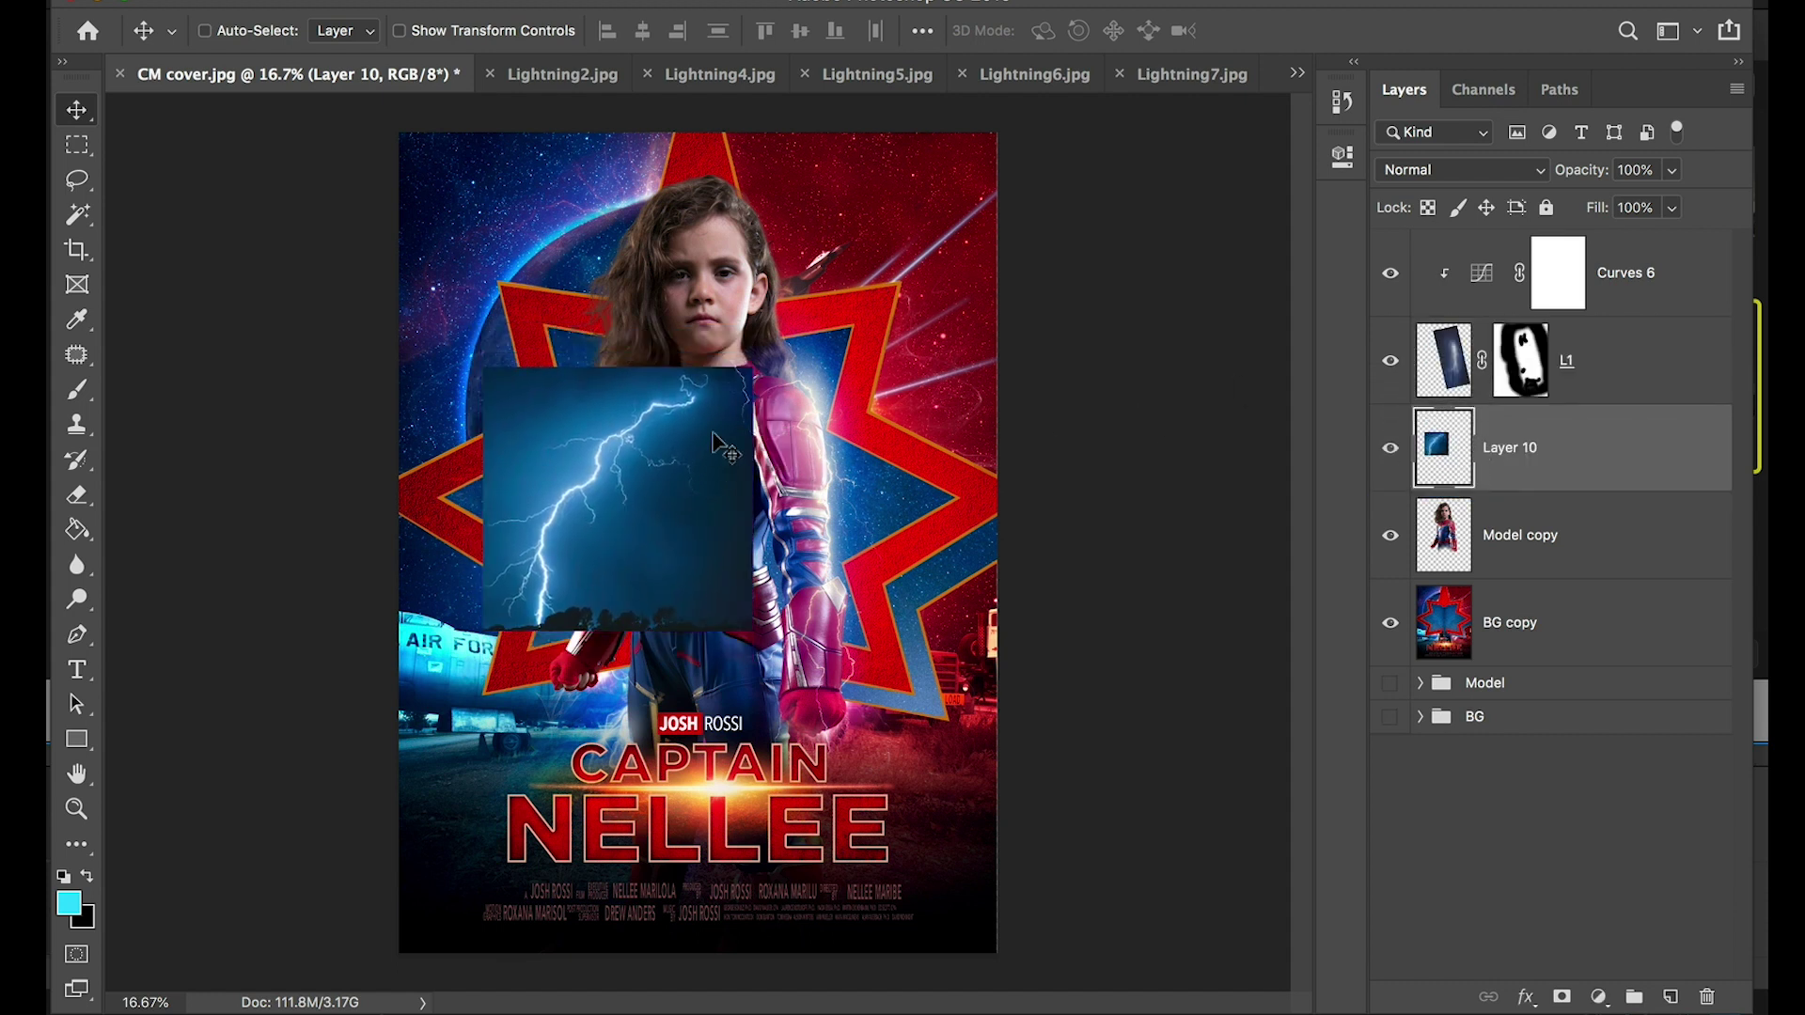
pyautogui.press('super+t')
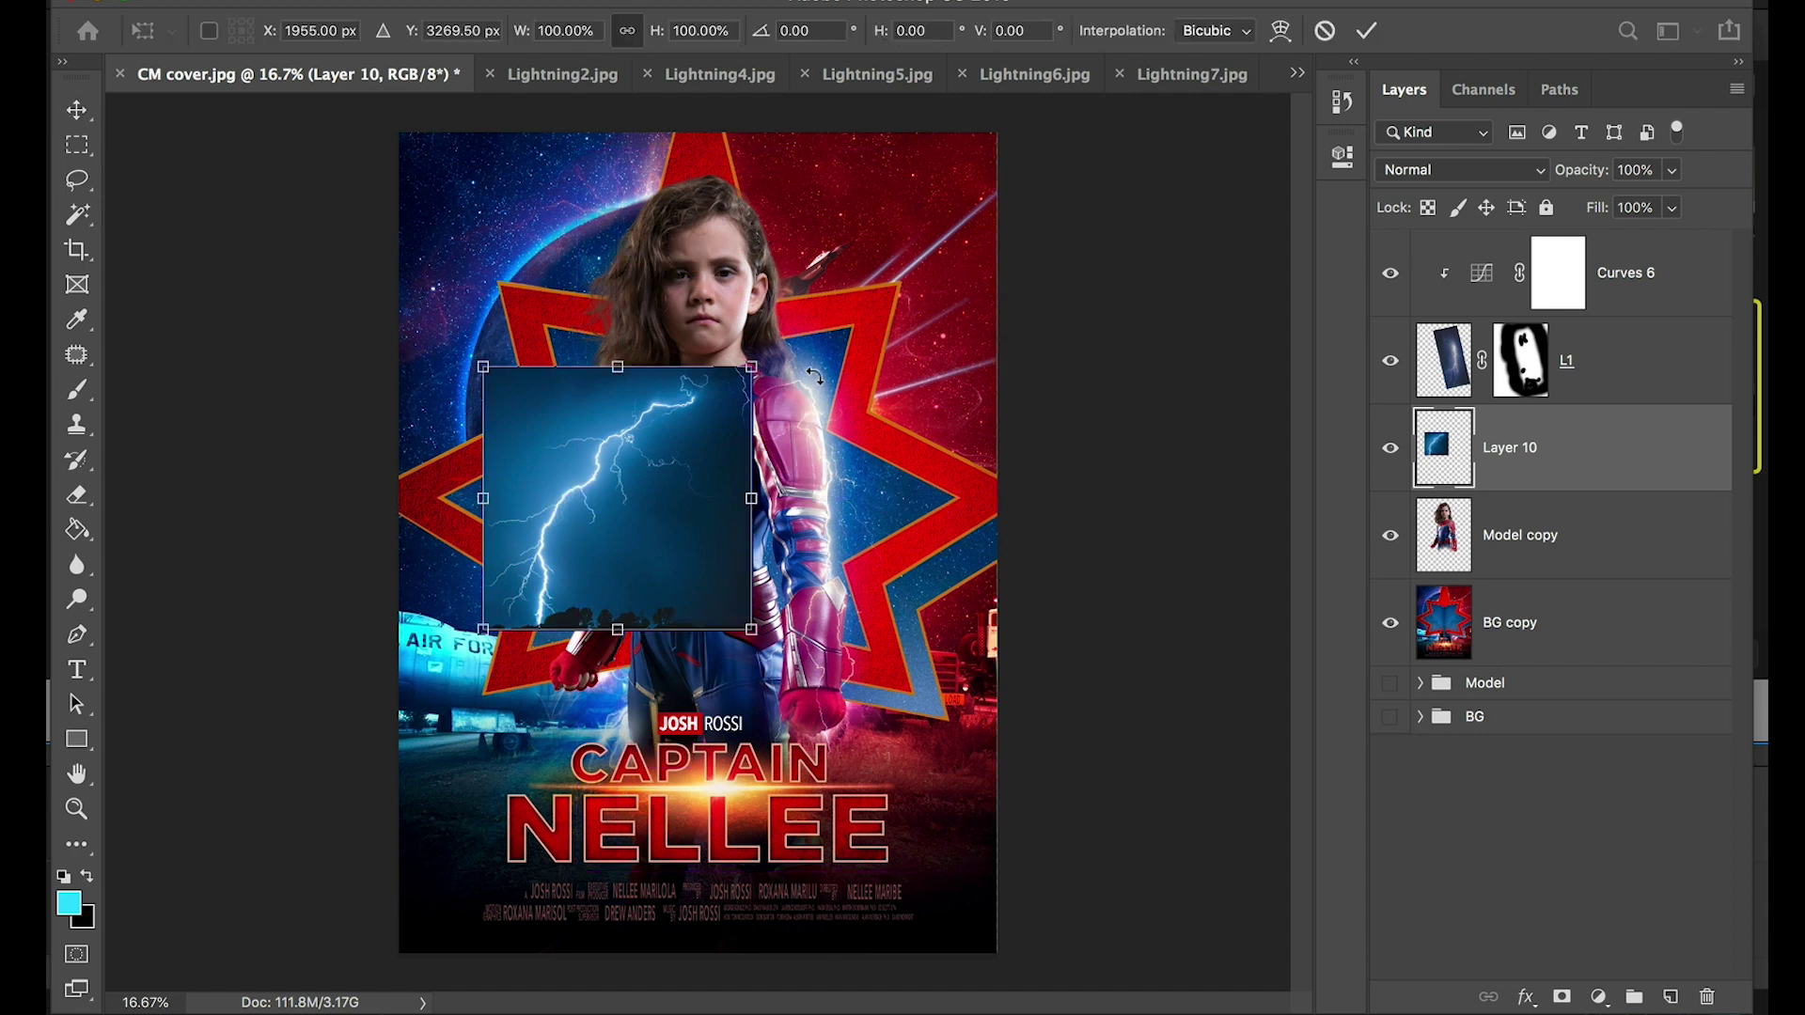
pyautogui.moveTo(821, 379); pyautogui.dragTo(726, 308)
pyautogui.moveTo(439, 449); pyautogui.dragTo(460, 658)
pyautogui.moveTo(639, 478); pyautogui.dragTo(529, 557)
pyautogui.moveTo(721, 338); pyautogui.dragTo(674, 369)
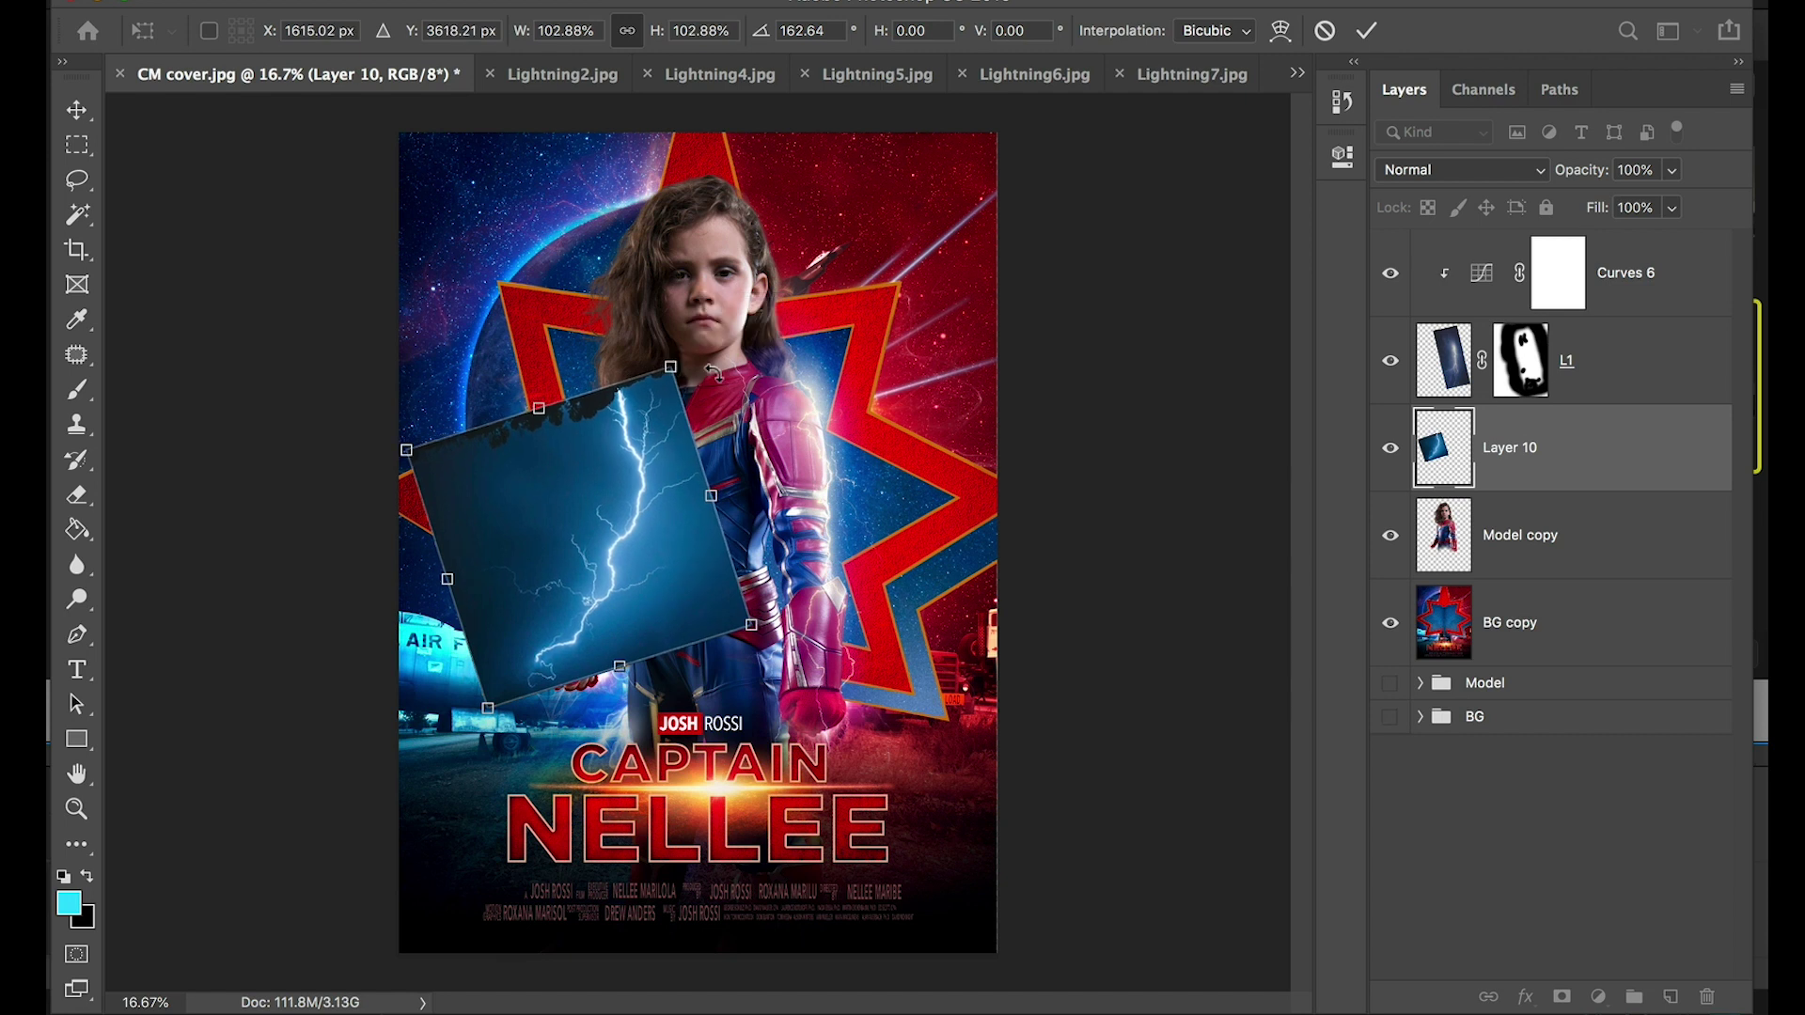
pyautogui.press('Return')
# Rename the new lightning layer L2 and add a layer mask to it
pyautogui.press('super+plus')
pyautogui.moveTo(646, 457); pyautogui.dragTo(802, 441)
pyautogui.hotkey('ctrl', '+')
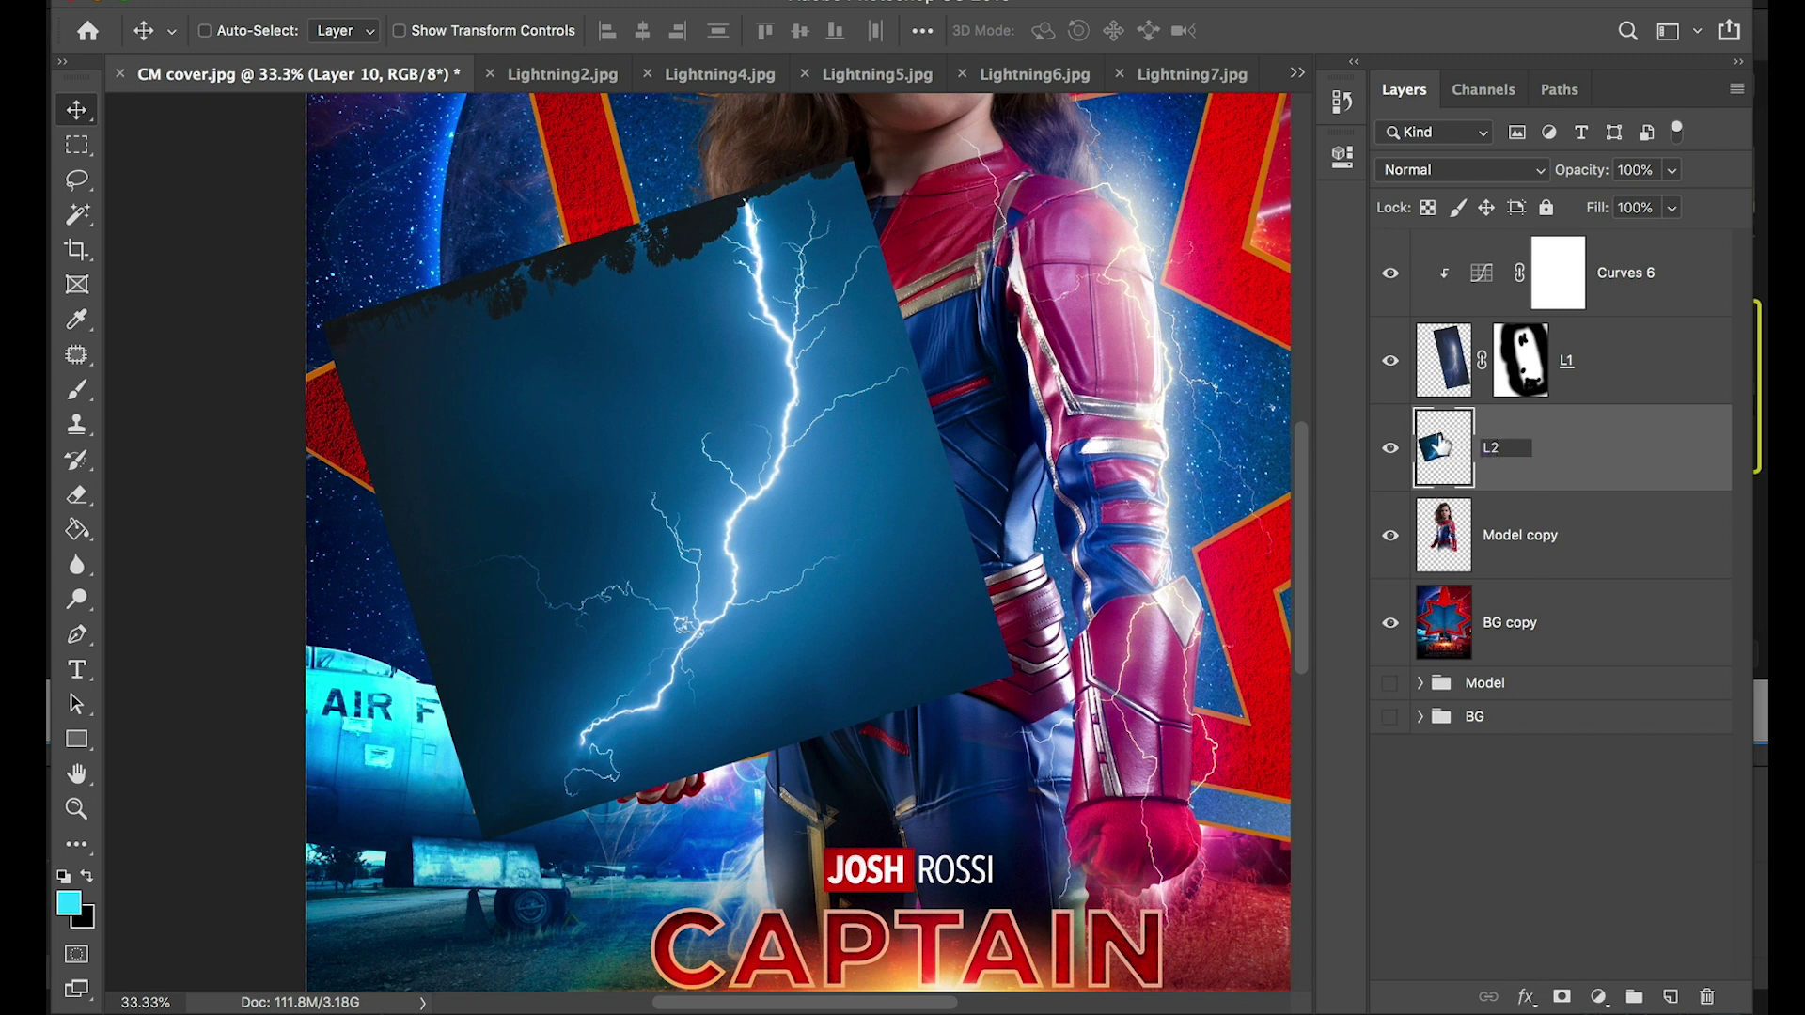
pyautogui.press('Return')
pyautogui.click(1562, 998)
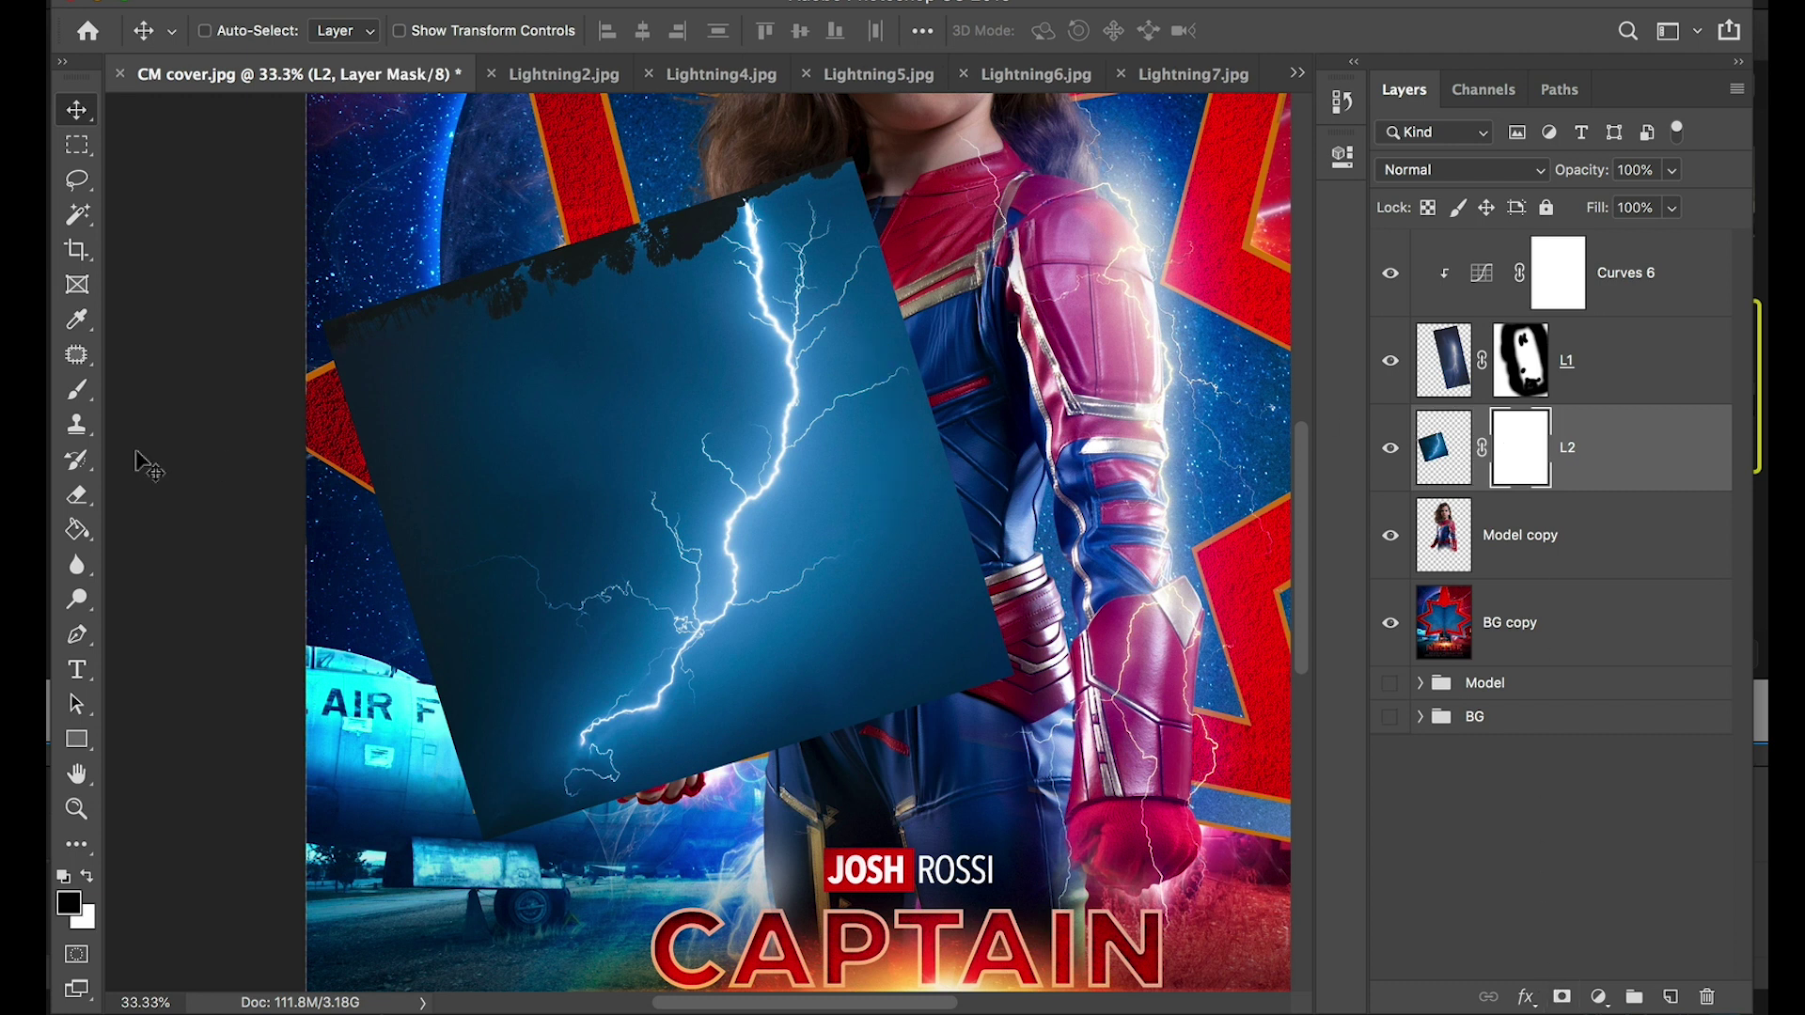
# Paint black on L2's mask with a soft brush of 400 to 1000 px to fade the image's edges around the bolt
pyautogui.click(77, 389)
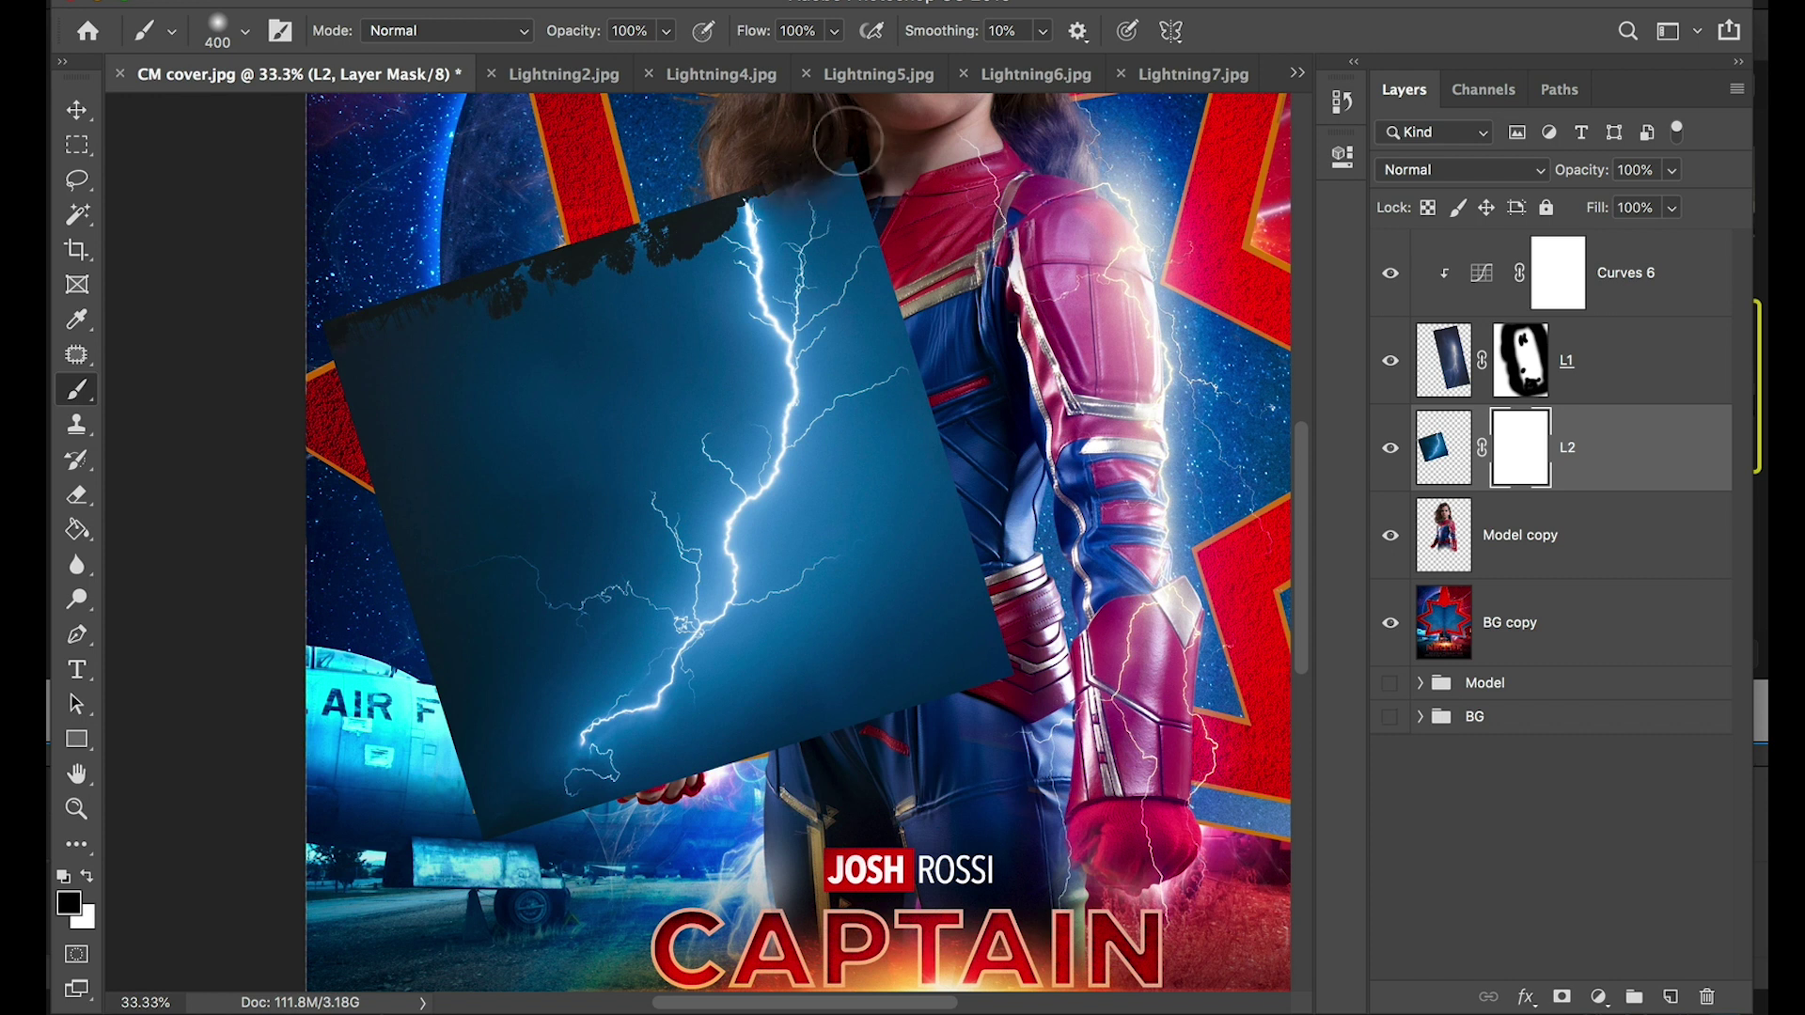
pyautogui.moveTo(705, 193)
pyautogui.mouseDown()
pyautogui.moveTo(575, 256)
pyautogui.moveTo(360, 322)
pyautogui.moveTo(316, 457)
pyautogui.moveTo(354, 472)
pyautogui.moveTo(351, 416)
pyautogui.moveTo(451, 792)
pyautogui.moveTo(485, 842)
pyautogui.moveTo(693, 812)
pyautogui.moveTo(1008, 676)
pyautogui.moveTo(944, 283)
pyautogui.moveTo(877, 128)
pyautogui.moveTo(901, 176)
pyautogui.mouseUp()
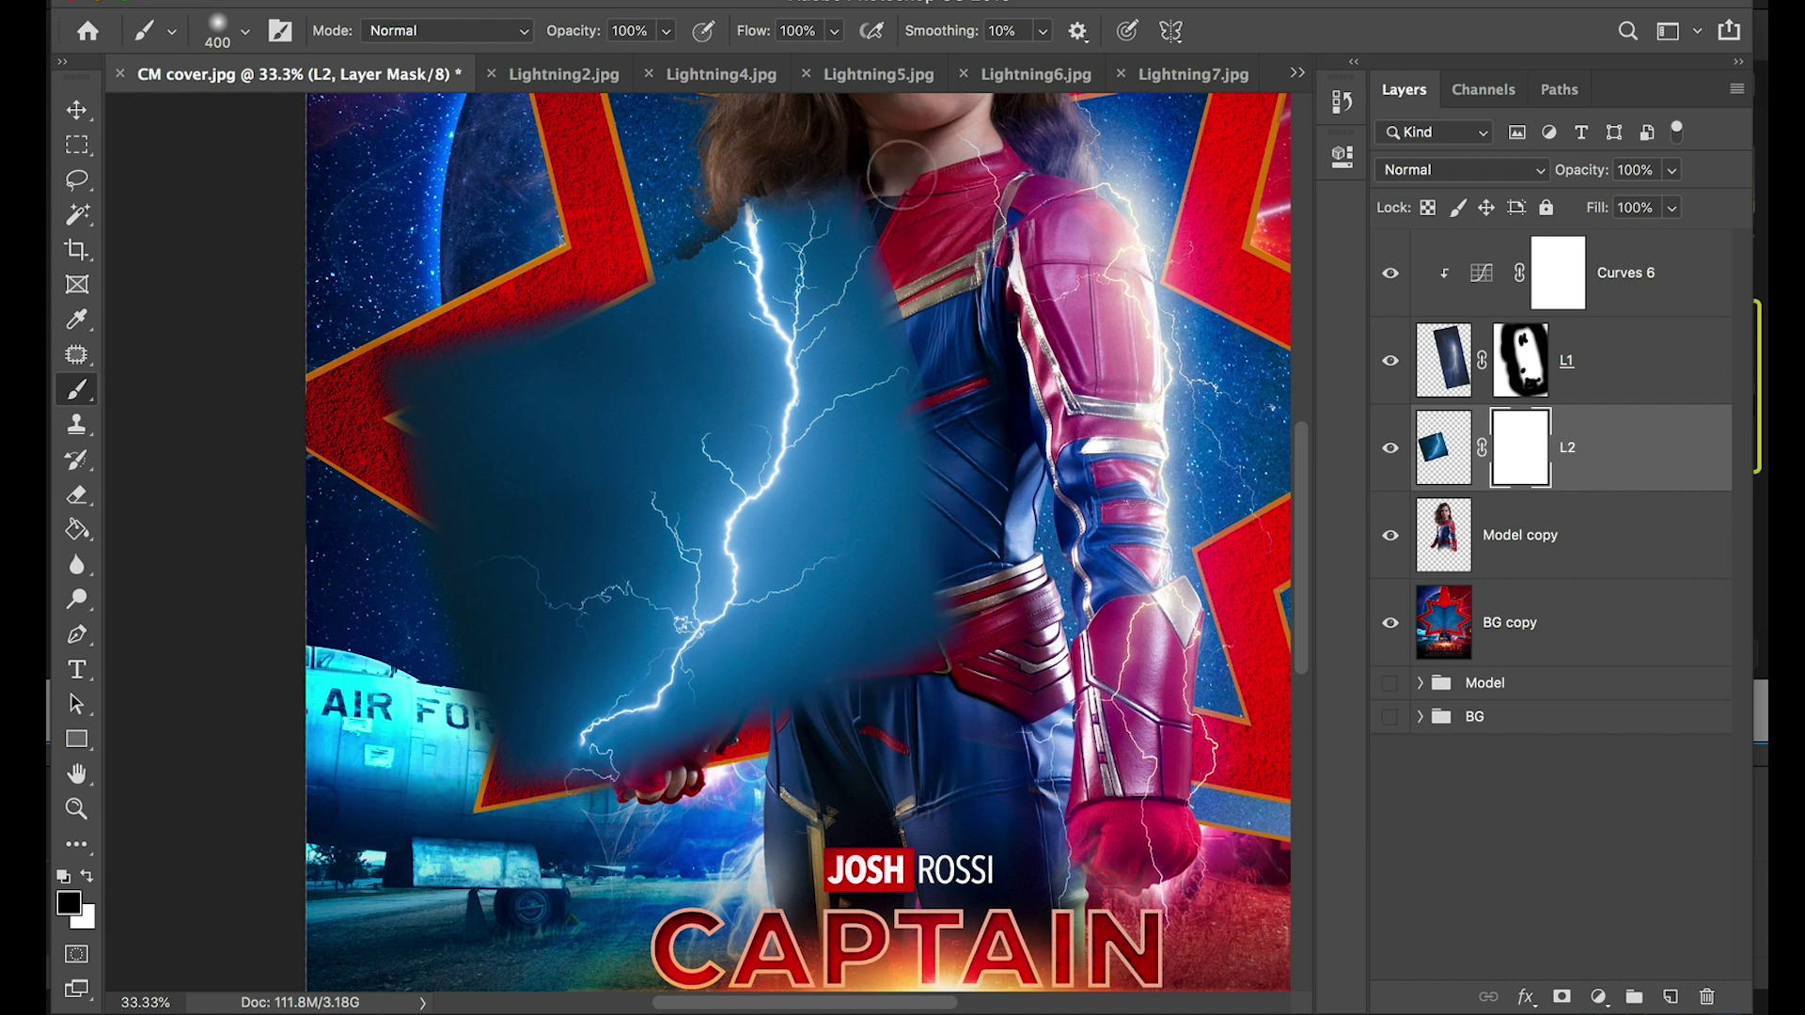
pyautogui.press(']')
pyautogui.press(']')
pyautogui.press(']')
pyautogui.press(']')
pyautogui.press(']')
pyautogui.press(']')
pyautogui.moveTo(965, 448)
pyautogui.mouseDown()
pyautogui.moveTo(955, 662)
pyautogui.moveTo(916, 780)
pyautogui.mouseUp()
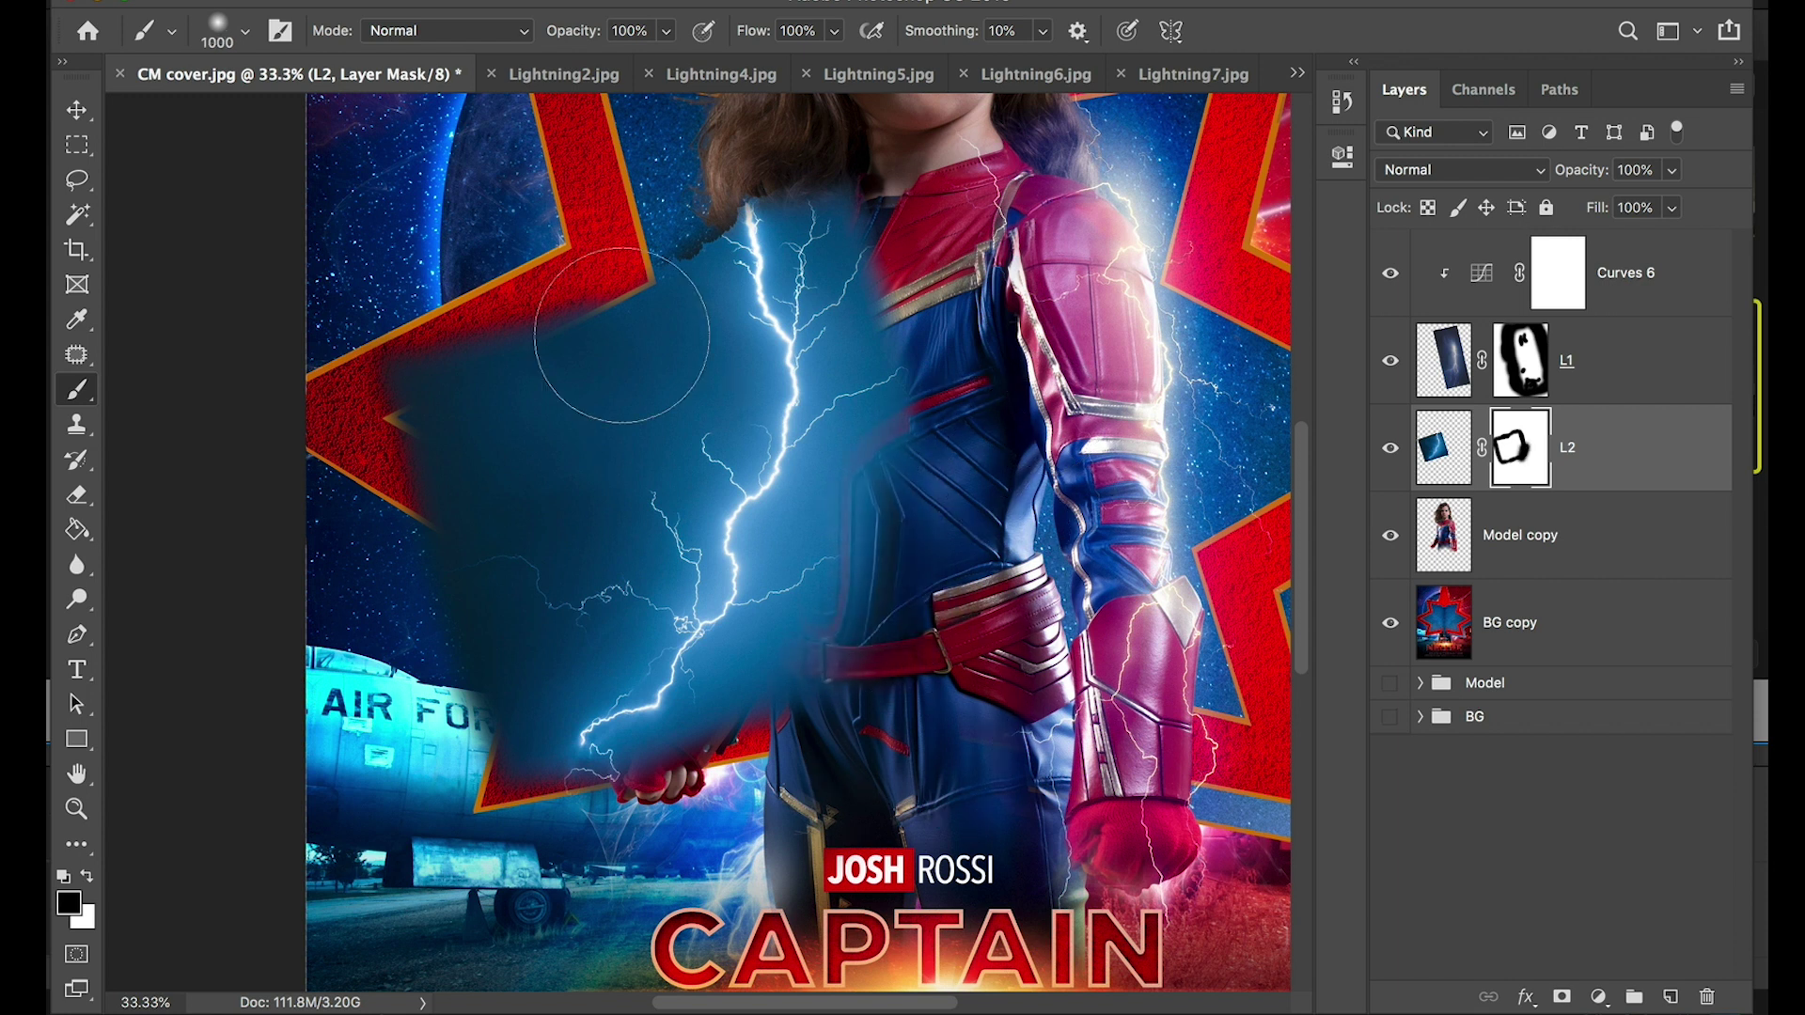
pyautogui.moveTo(621, 336)
pyautogui.mouseDown()
pyautogui.moveTo(536, 301)
pyautogui.moveTo(414, 423)
pyautogui.moveTo(382, 545)
pyautogui.moveTo(541, 386)
pyautogui.moveTo(423, 471)
pyautogui.moveTo(413, 695)
pyautogui.mouseUp()
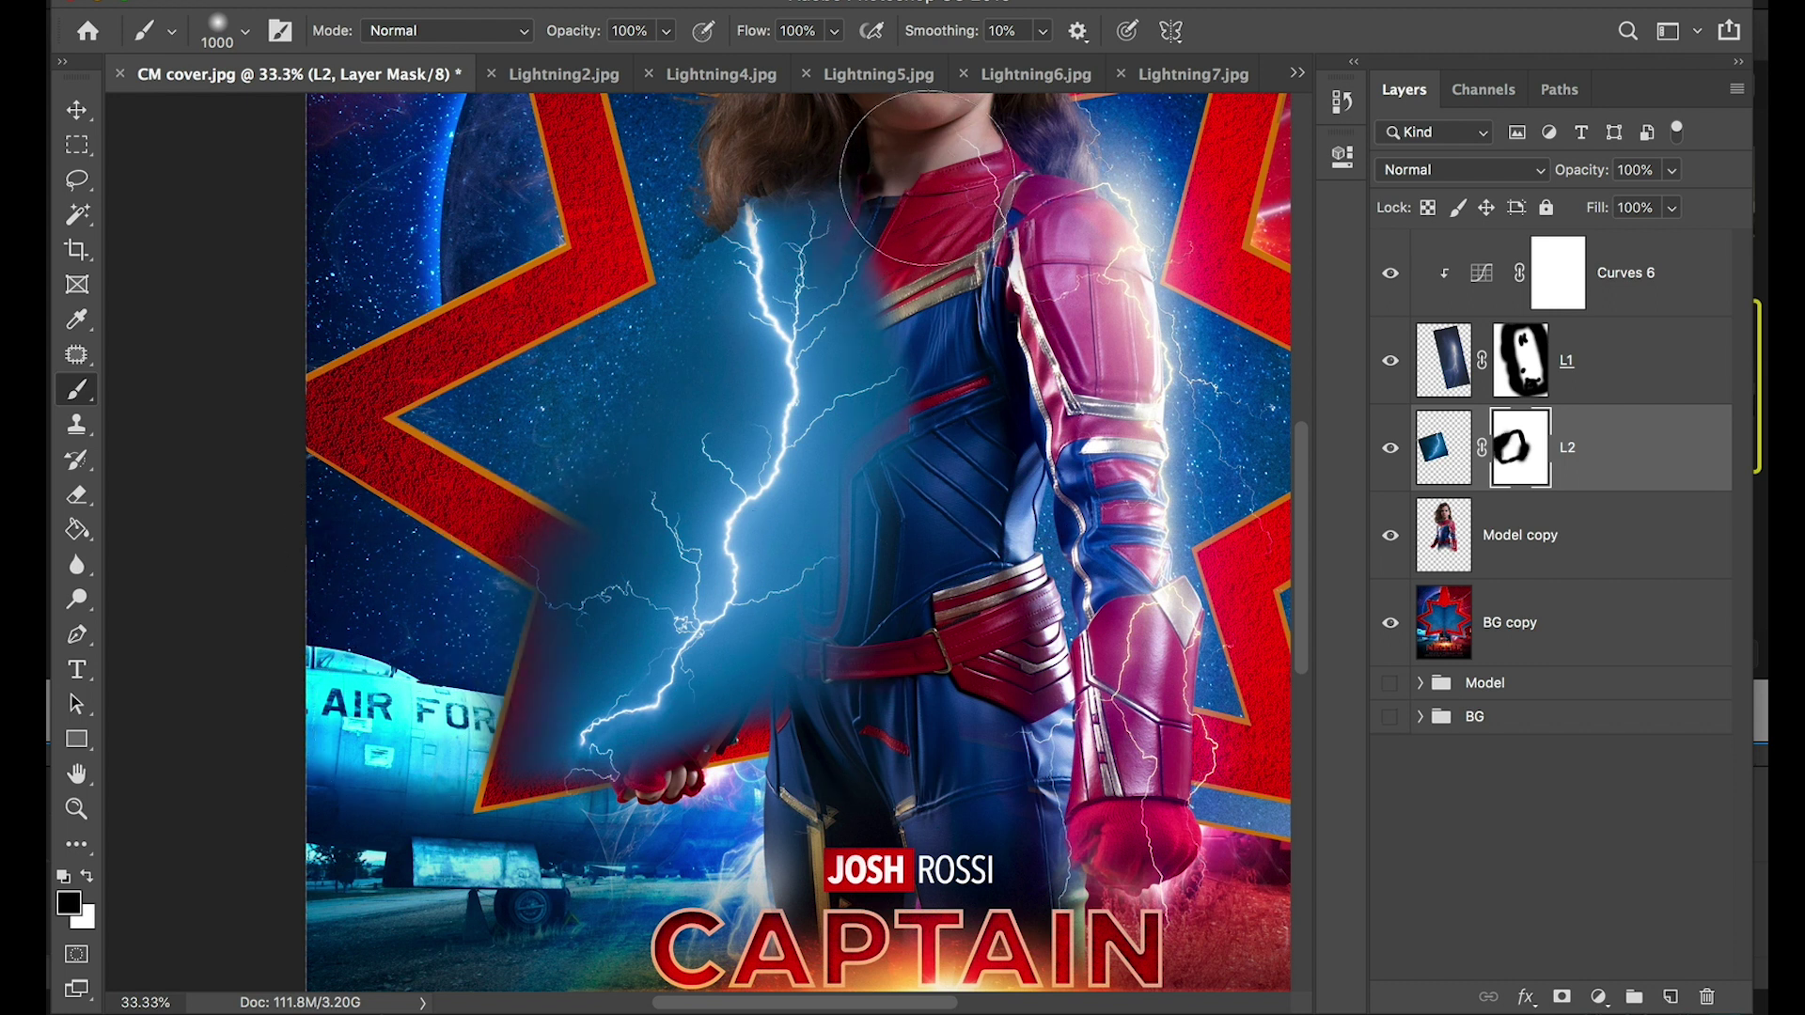
pyautogui.press('[')
pyautogui.press('[')
pyautogui.press('[')
pyautogui.press('[')
pyautogui.press('[')
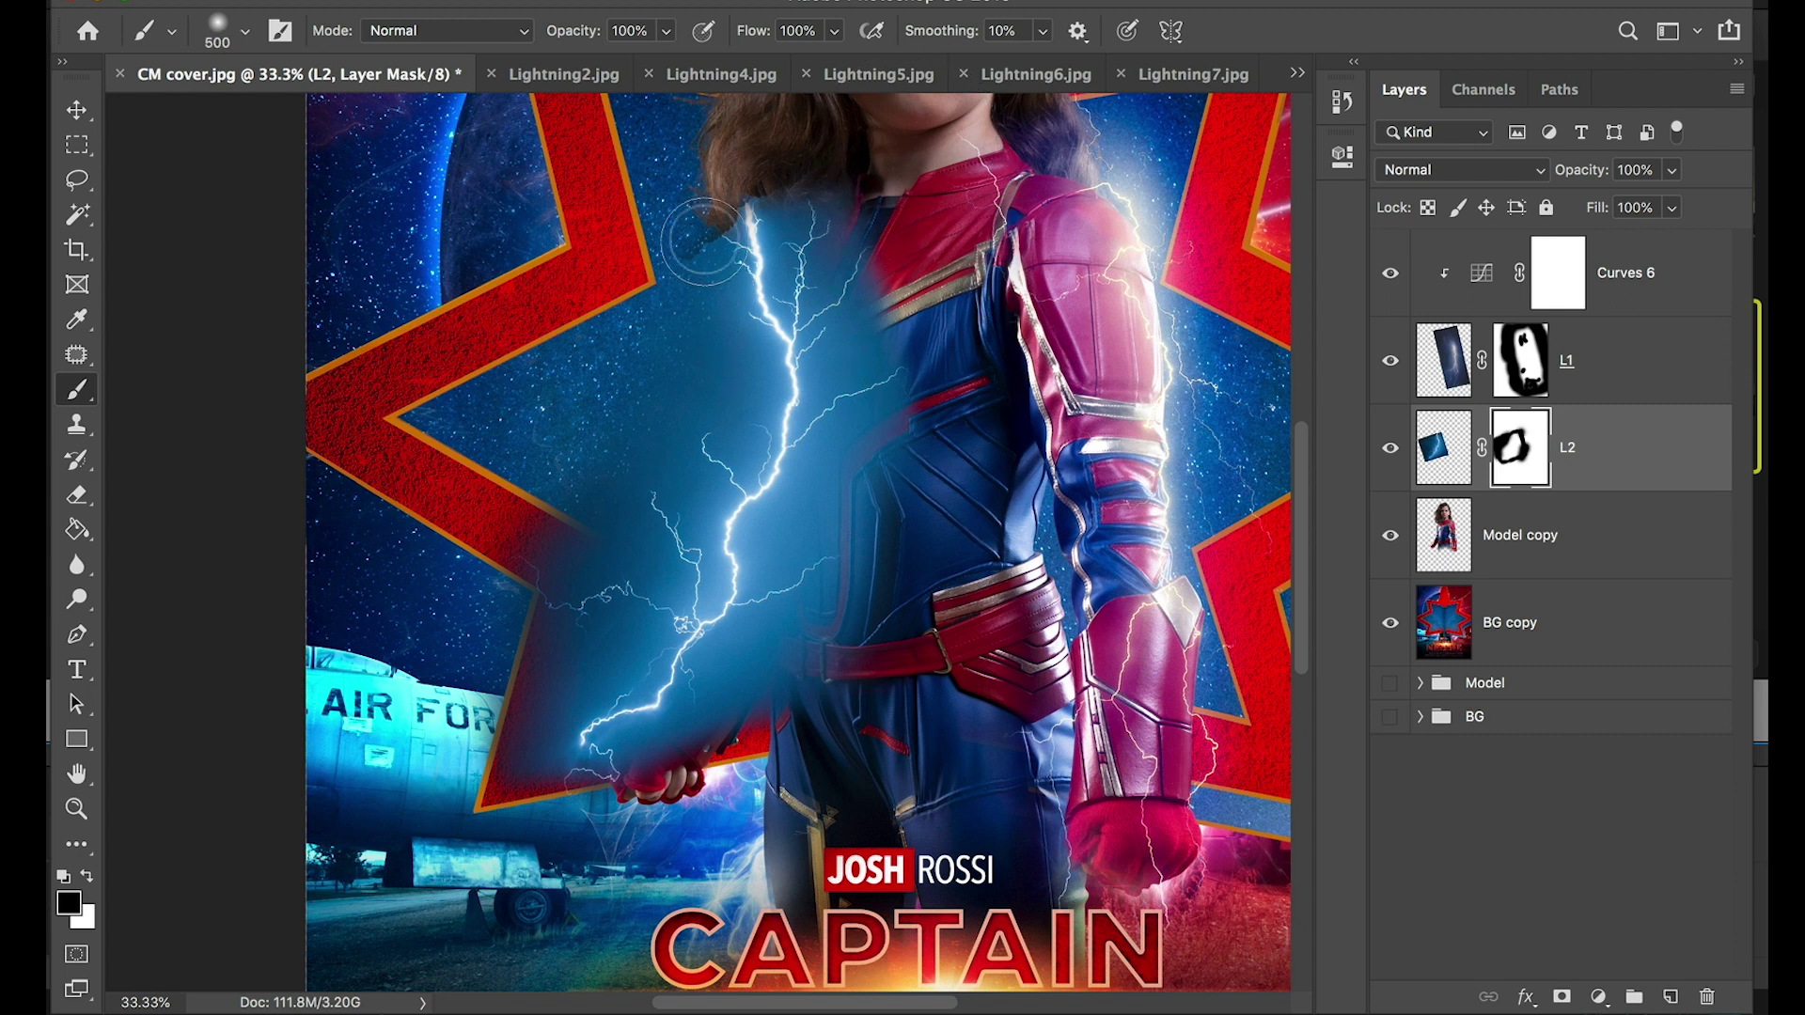
pyautogui.moveTo(717, 301); pyautogui.dragTo(727, 335)
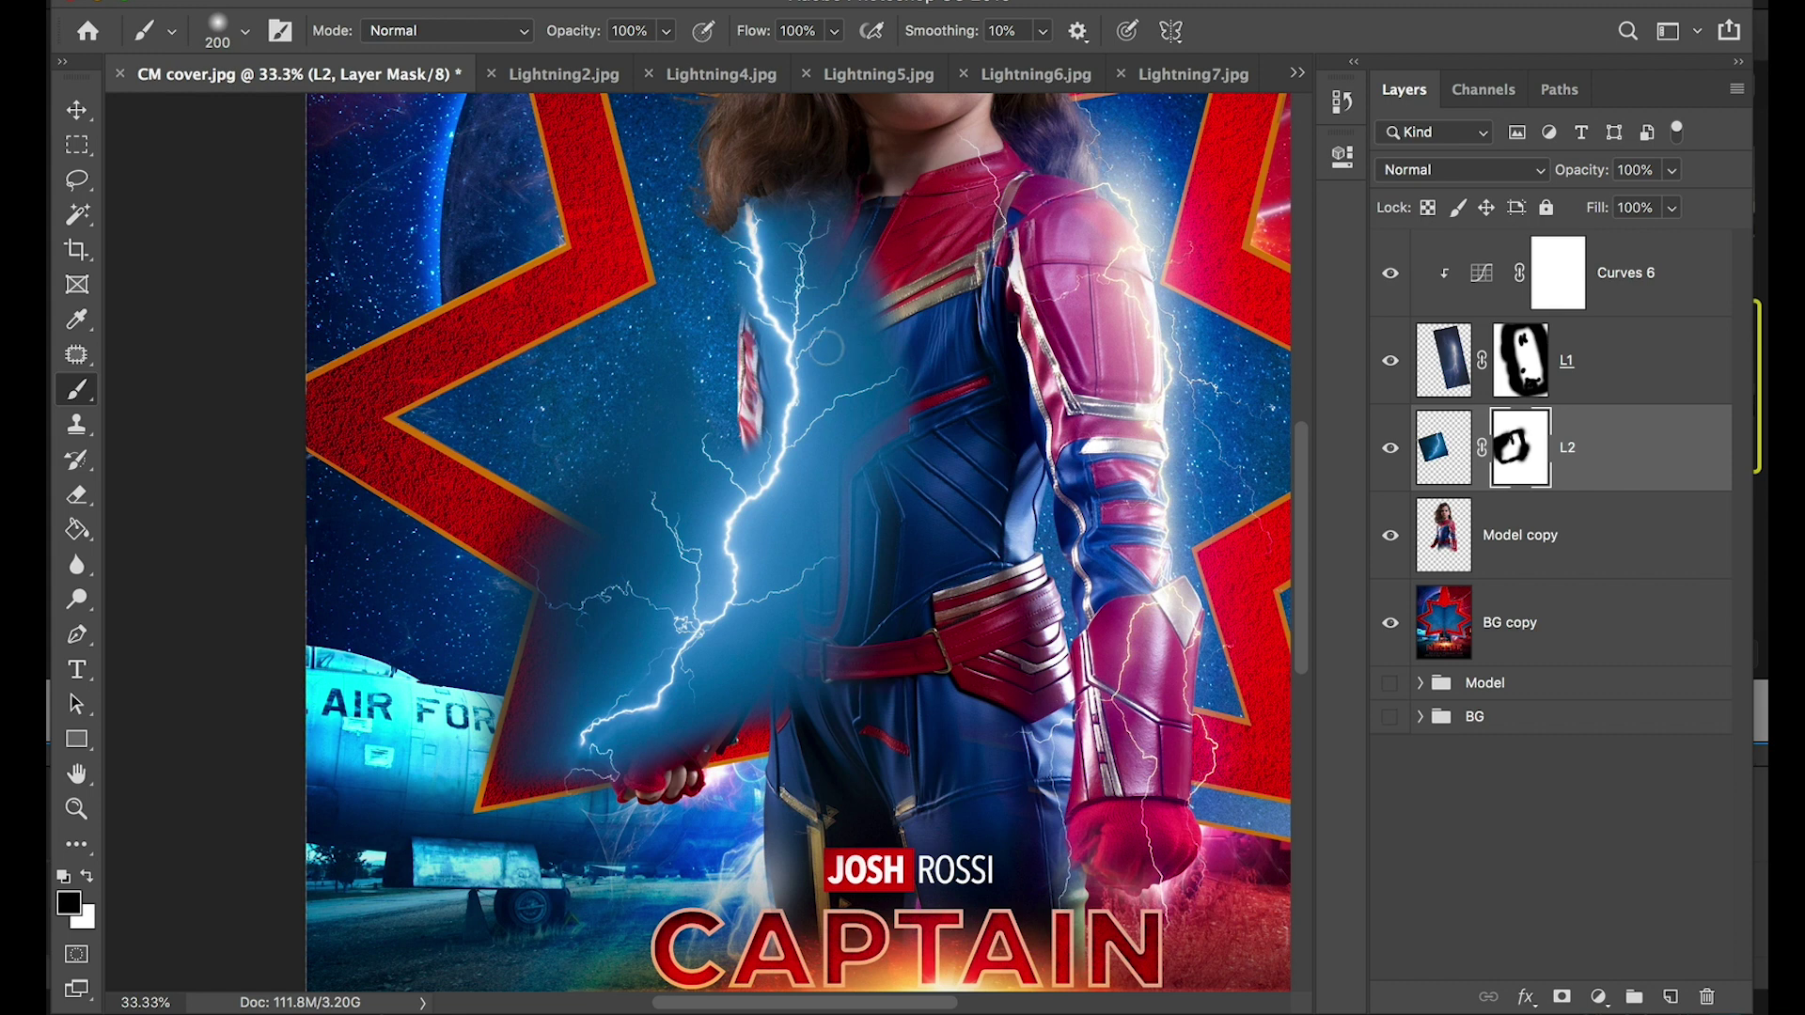
pyautogui.moveTo(752, 442); pyautogui.dragTo(724, 266)
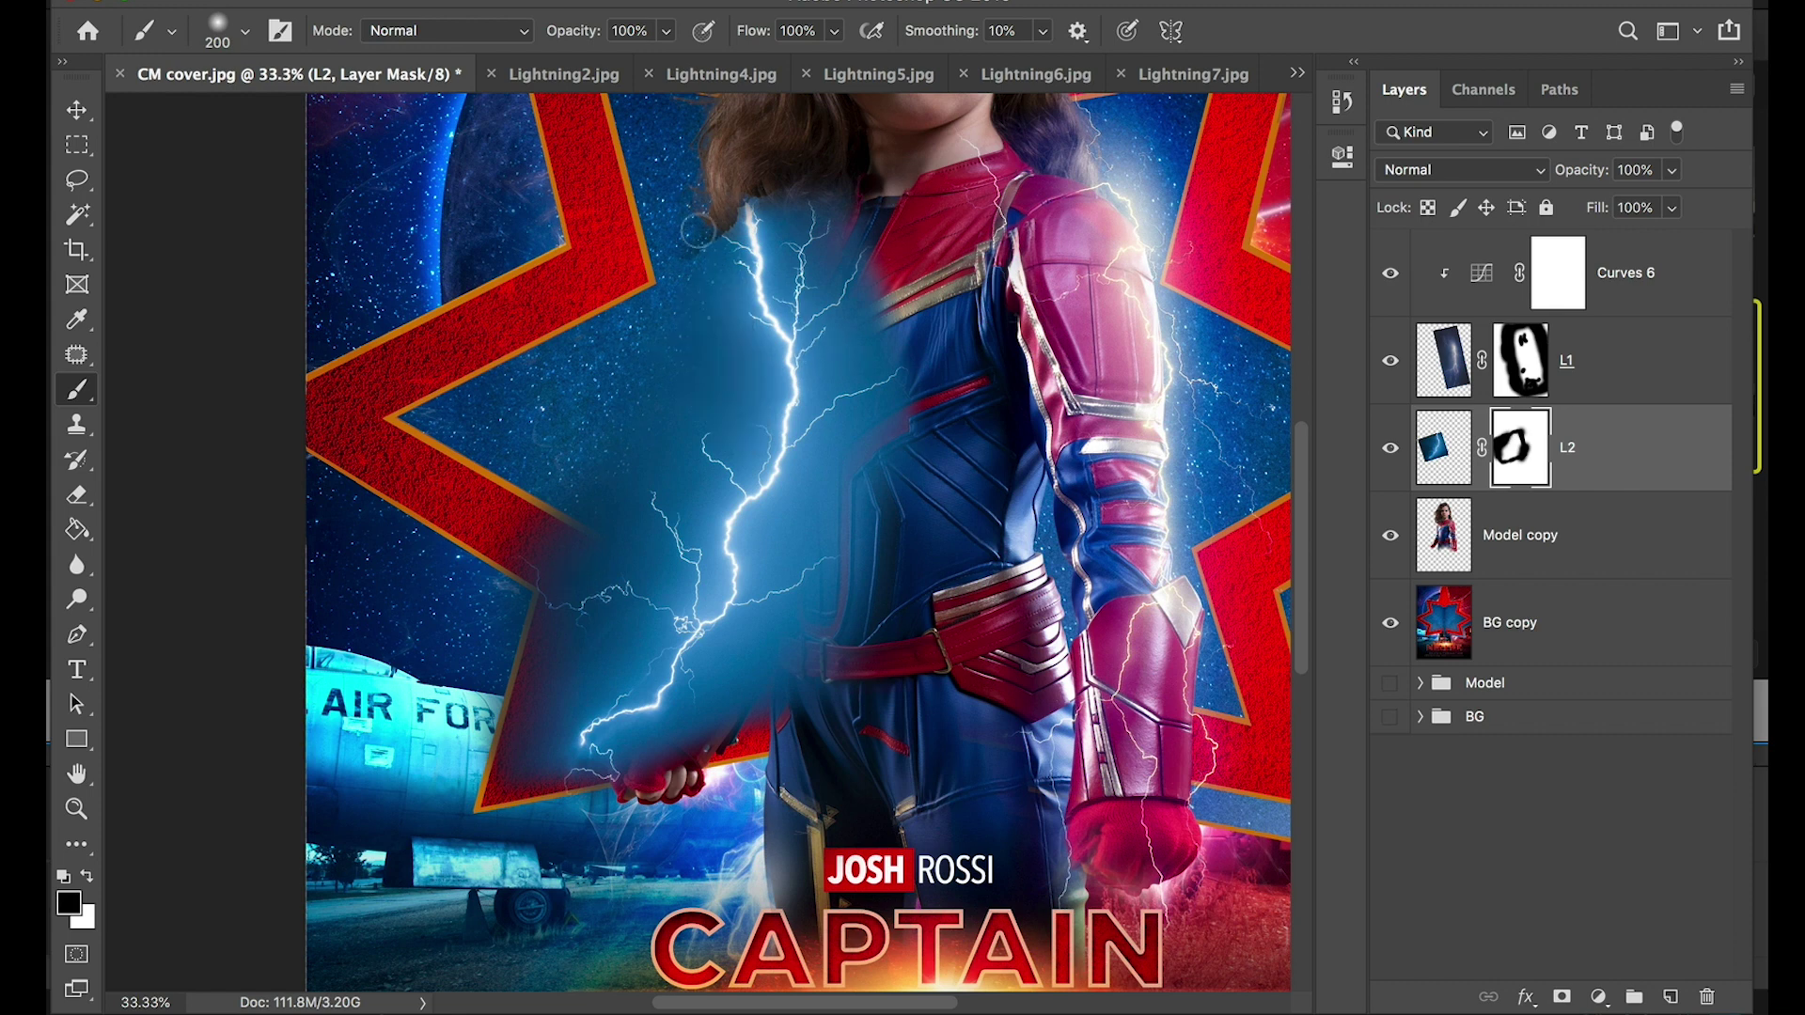
# Mask out L2's leftover dark edge at the tips of the girl's hair with soft brushes of 150 and 400 px
pyautogui.press('super+plus')
pyautogui.moveTo(780, 415); pyautogui.dragTo(703, 788)
pyautogui.press('super+plus')
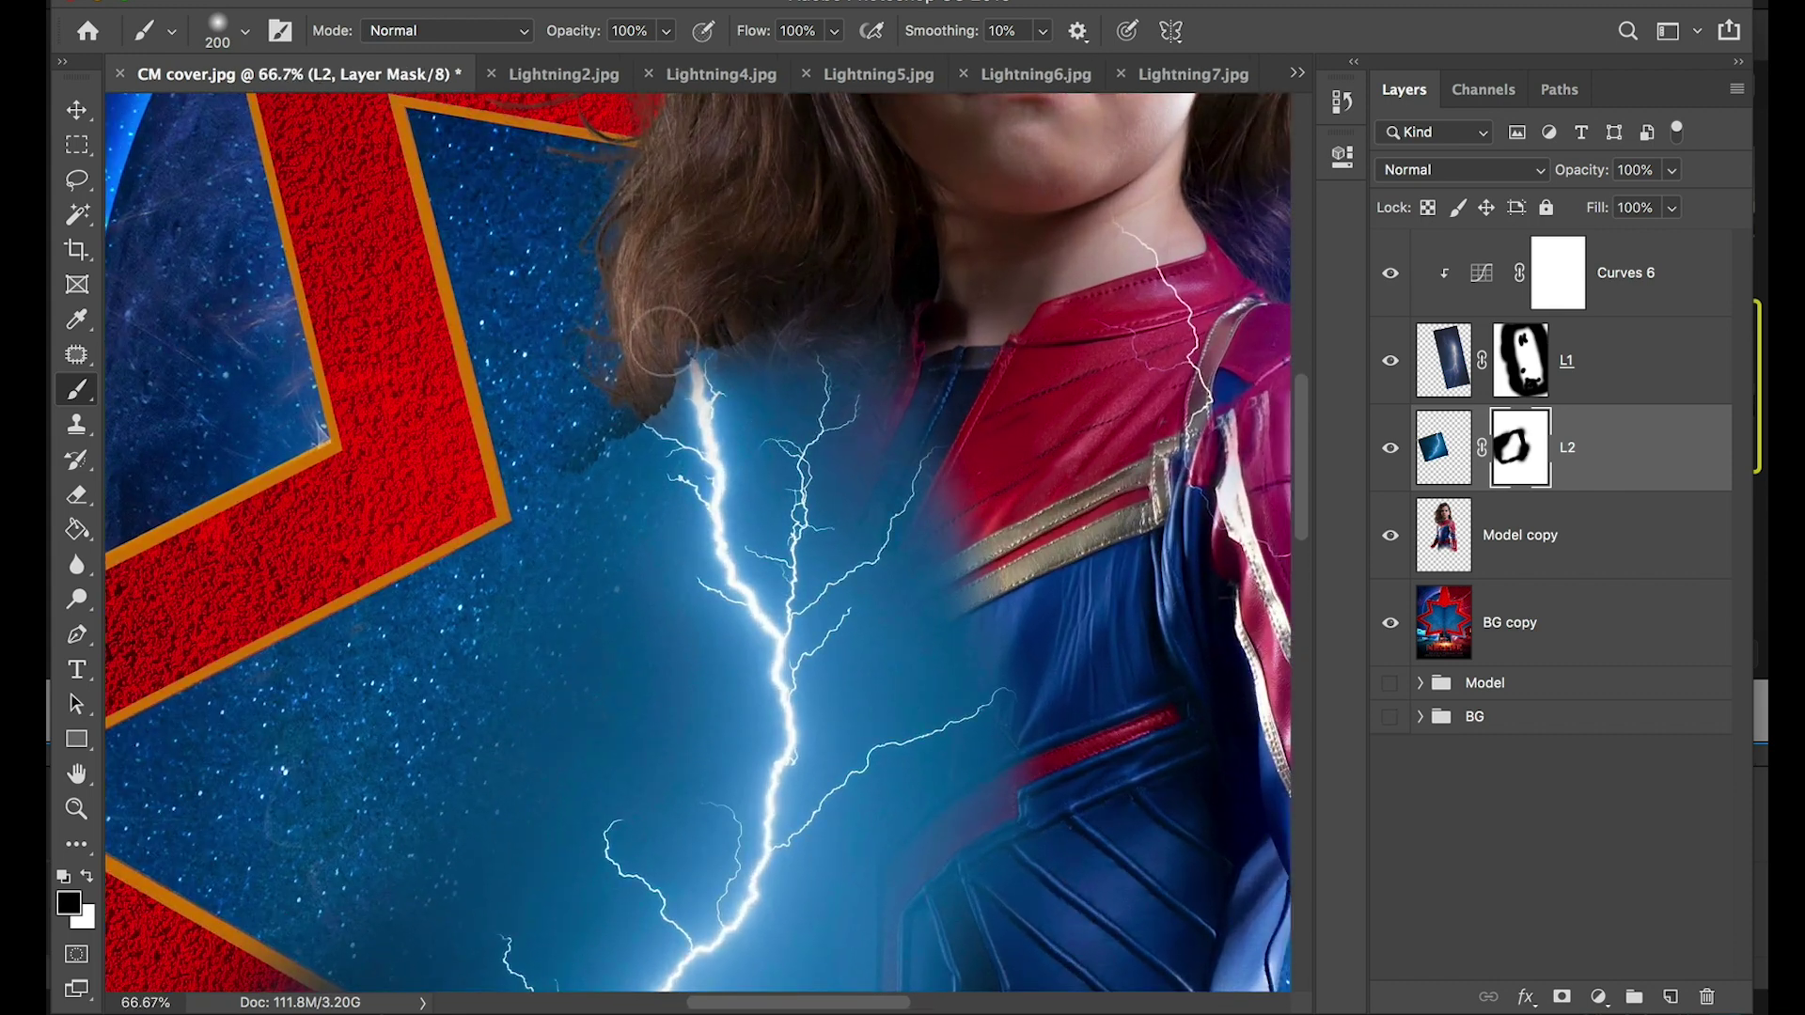
pyautogui.hotkey('ctrl', '+')
pyautogui.press('[')
pyautogui.press('[')
pyautogui.moveTo(636, 307)
pyautogui.mouseDown()
pyautogui.moveTo(505, 401)
pyautogui.moveTo(597, 325)
pyautogui.mouseUp()
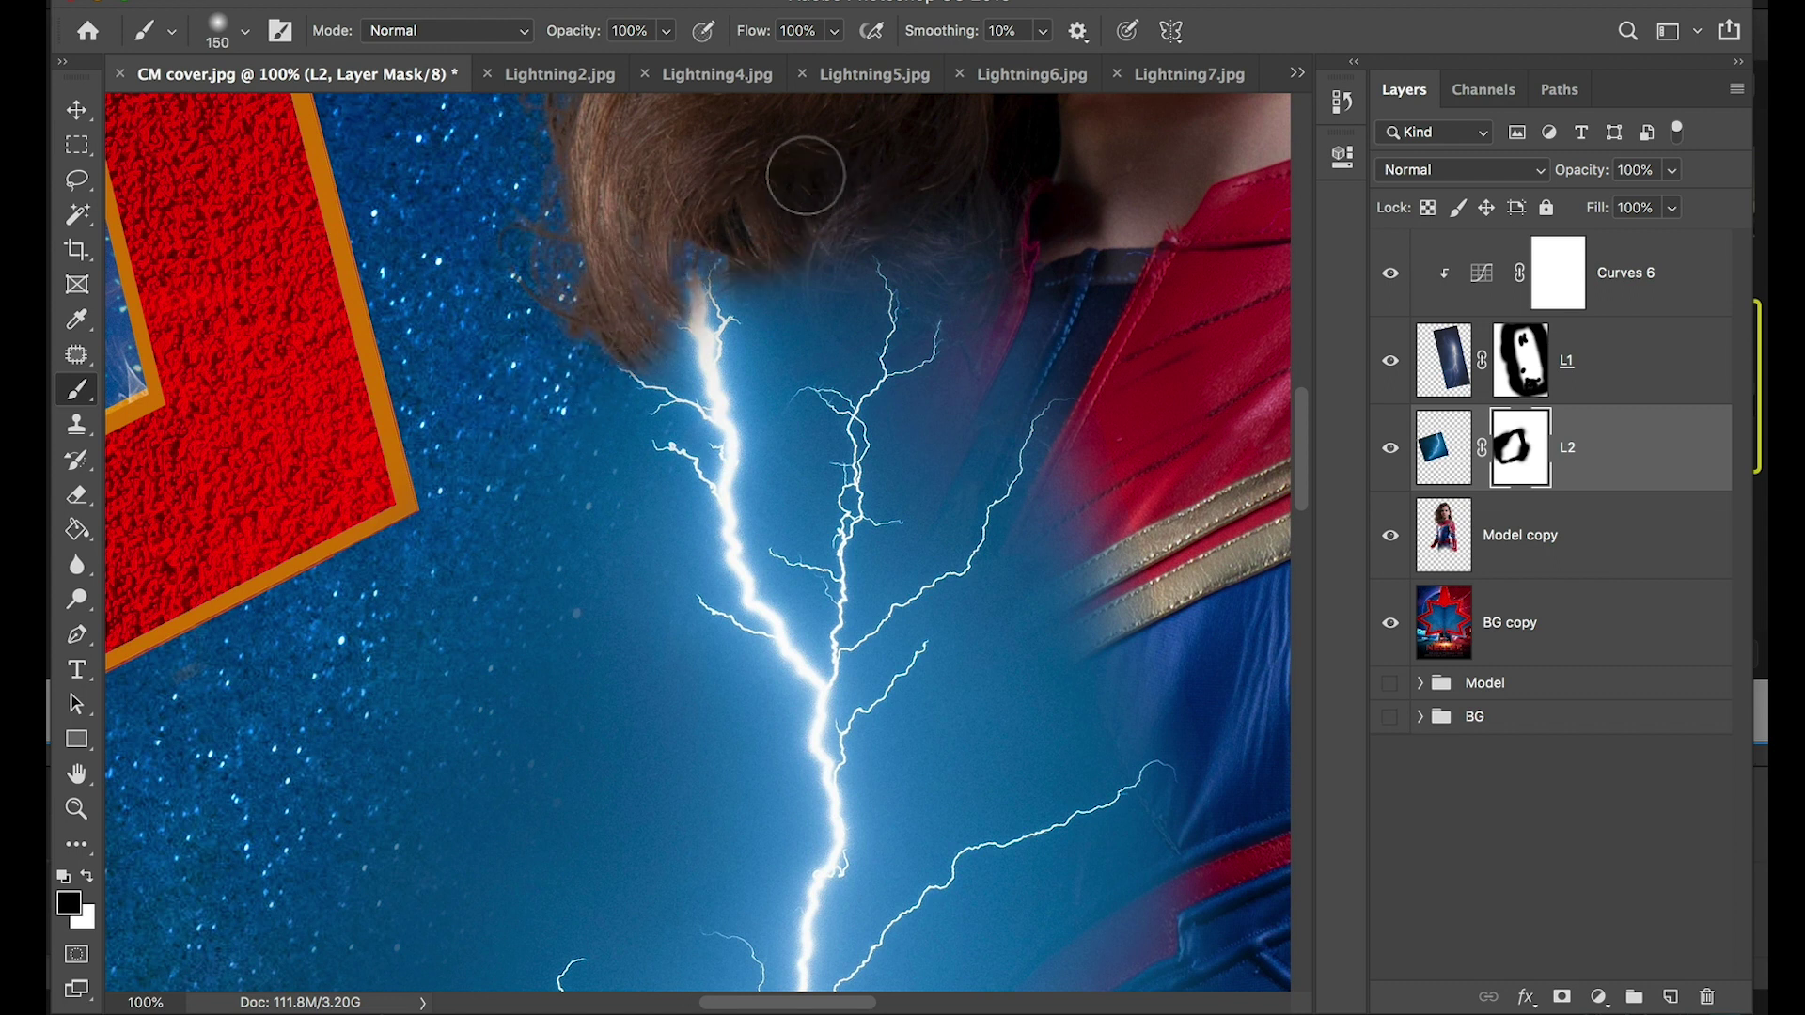
pyautogui.press(']')
pyautogui.press(']')
pyautogui.press(']')
pyautogui.press(']')
pyautogui.press(']')
pyautogui.moveTo(826, 209); pyautogui.dragTo(879, 161)
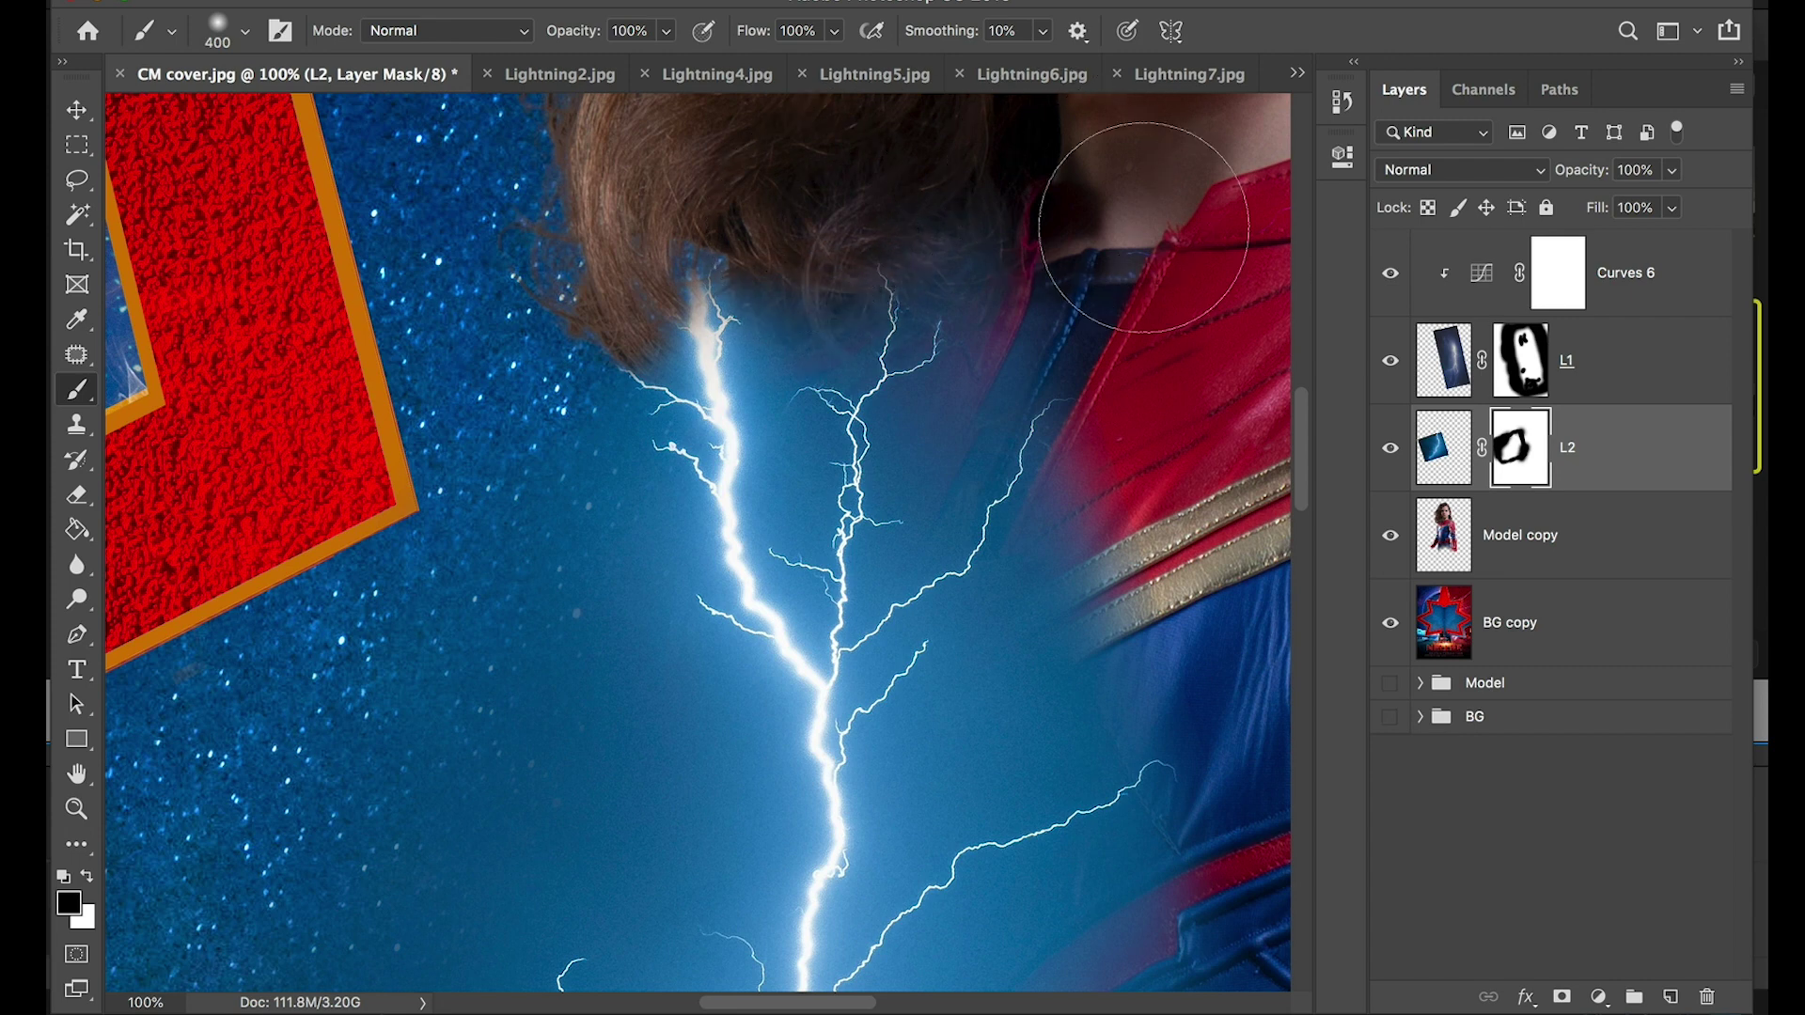
# Set L2's blend mode to Screen and clip a duplicate of the Curves 6 adjustment to it
pyautogui.press('super+minus')
pyautogui.press('super+minus')
pyautogui.press('super+minus')
pyautogui.press('super+minus')
pyautogui.press('super+minus')
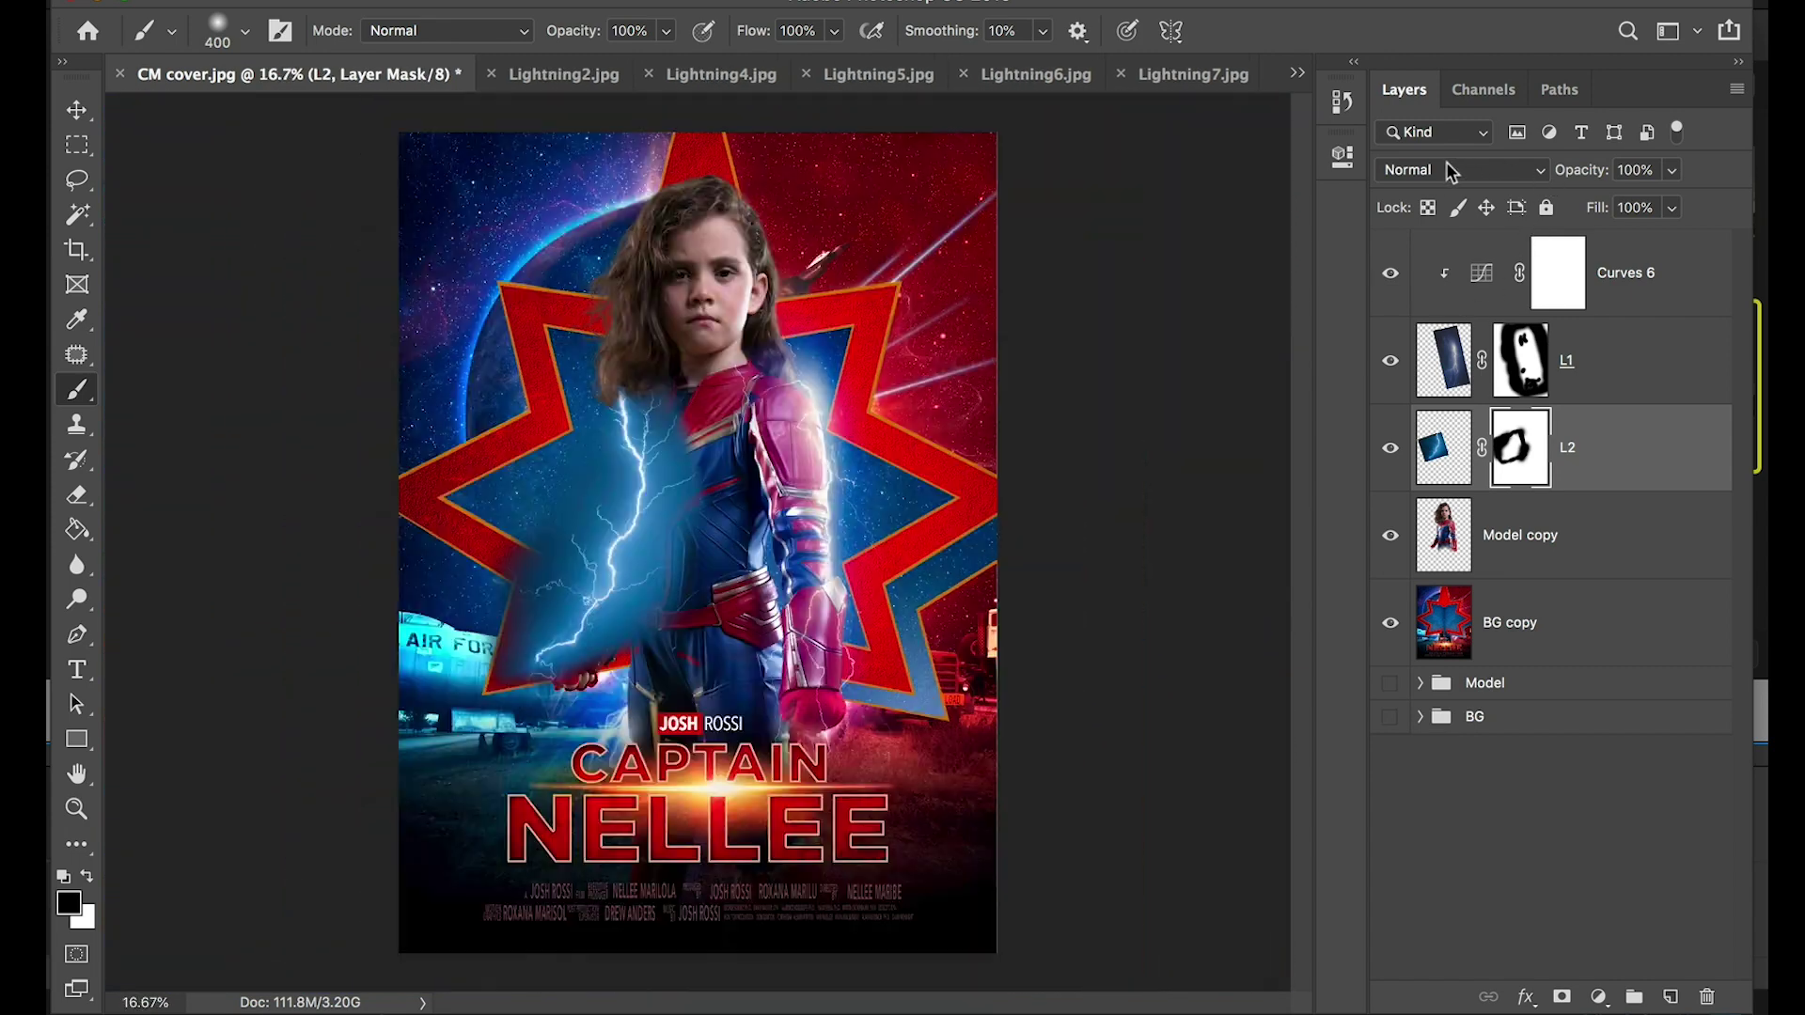
pyautogui.click(1450, 170)
pyautogui.click(1464, 363)
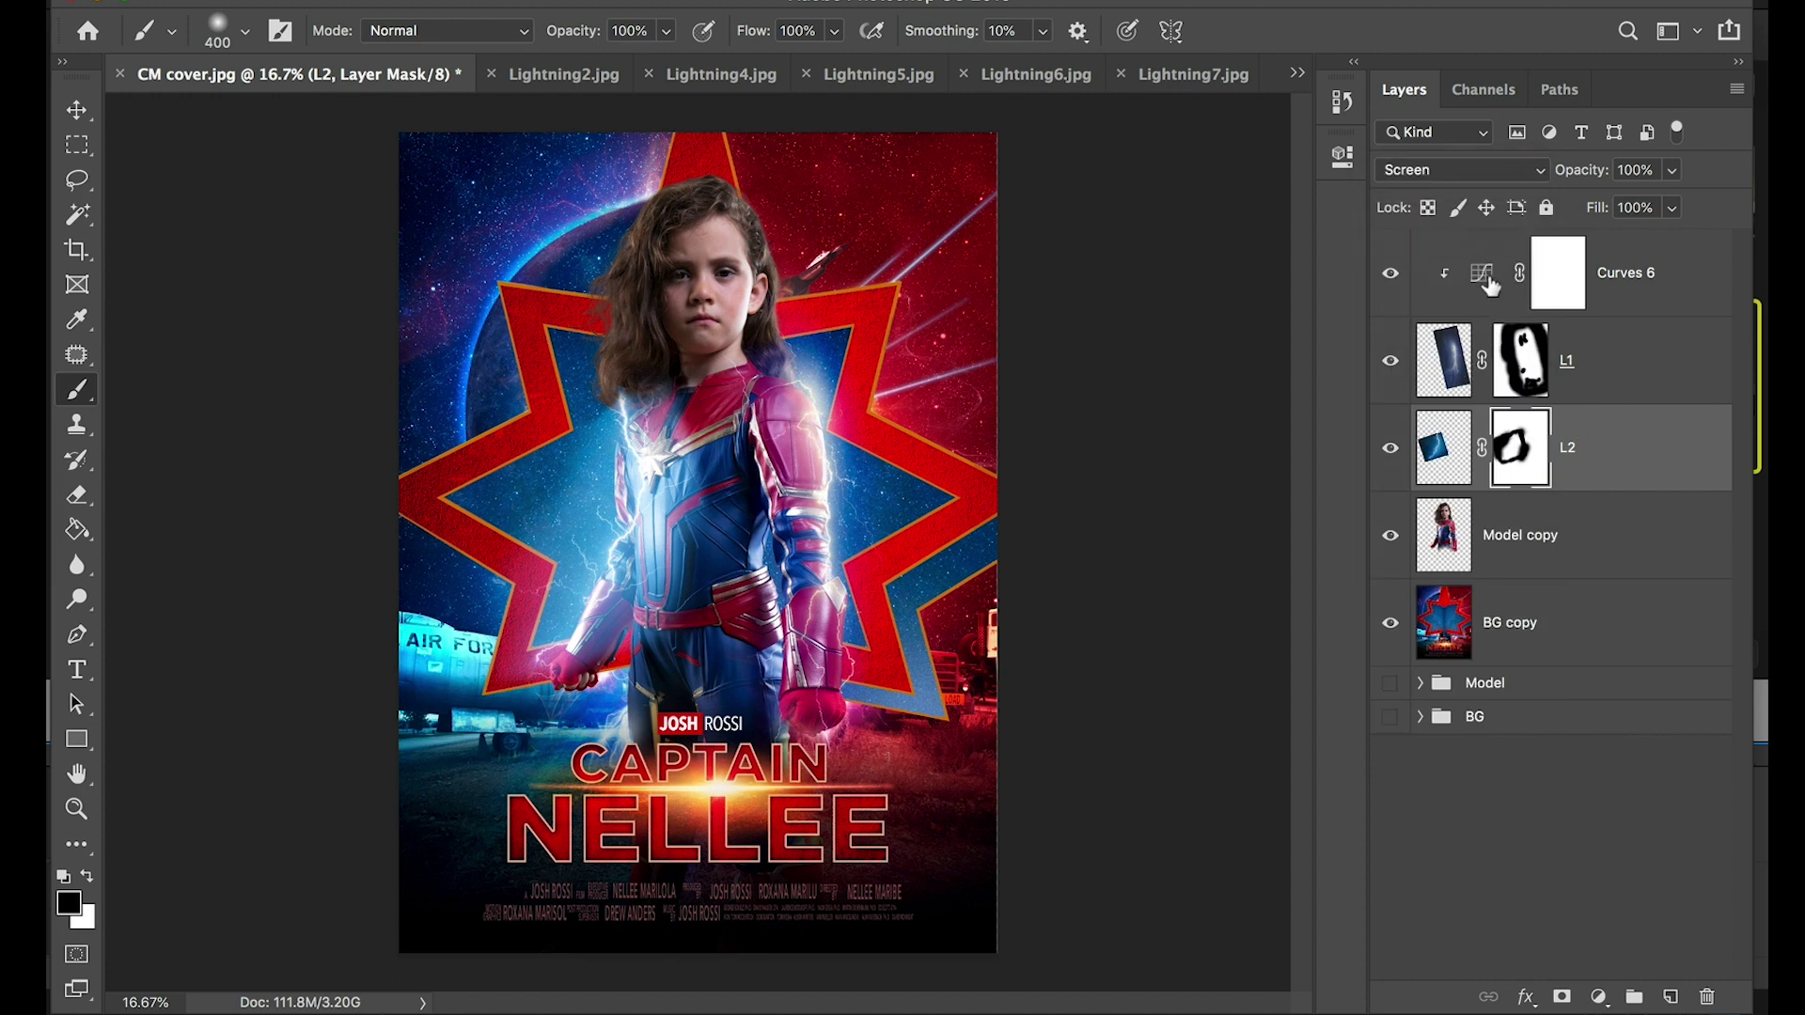
pyautogui.moveTo(1484, 287); pyautogui.dragTo(1481, 403)
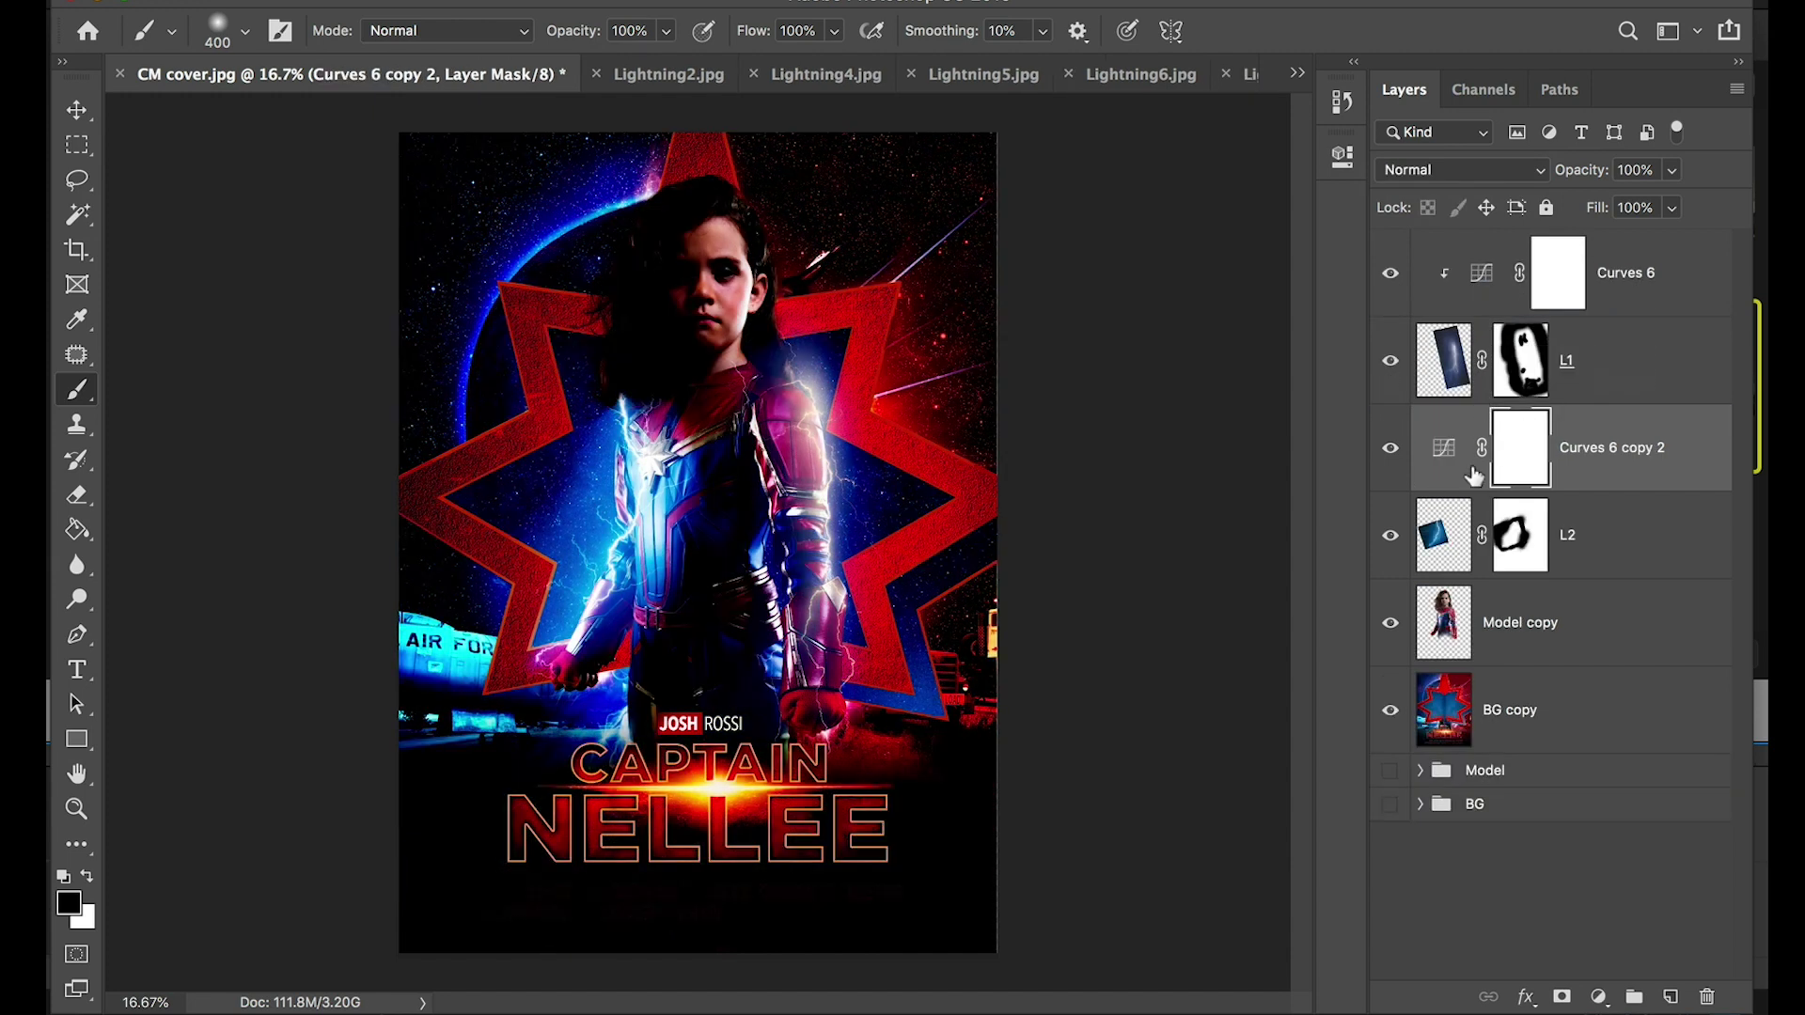
pyautogui.keyDown('alt'); pyautogui.click(1453, 487); pyautogui.keyUp('alt')
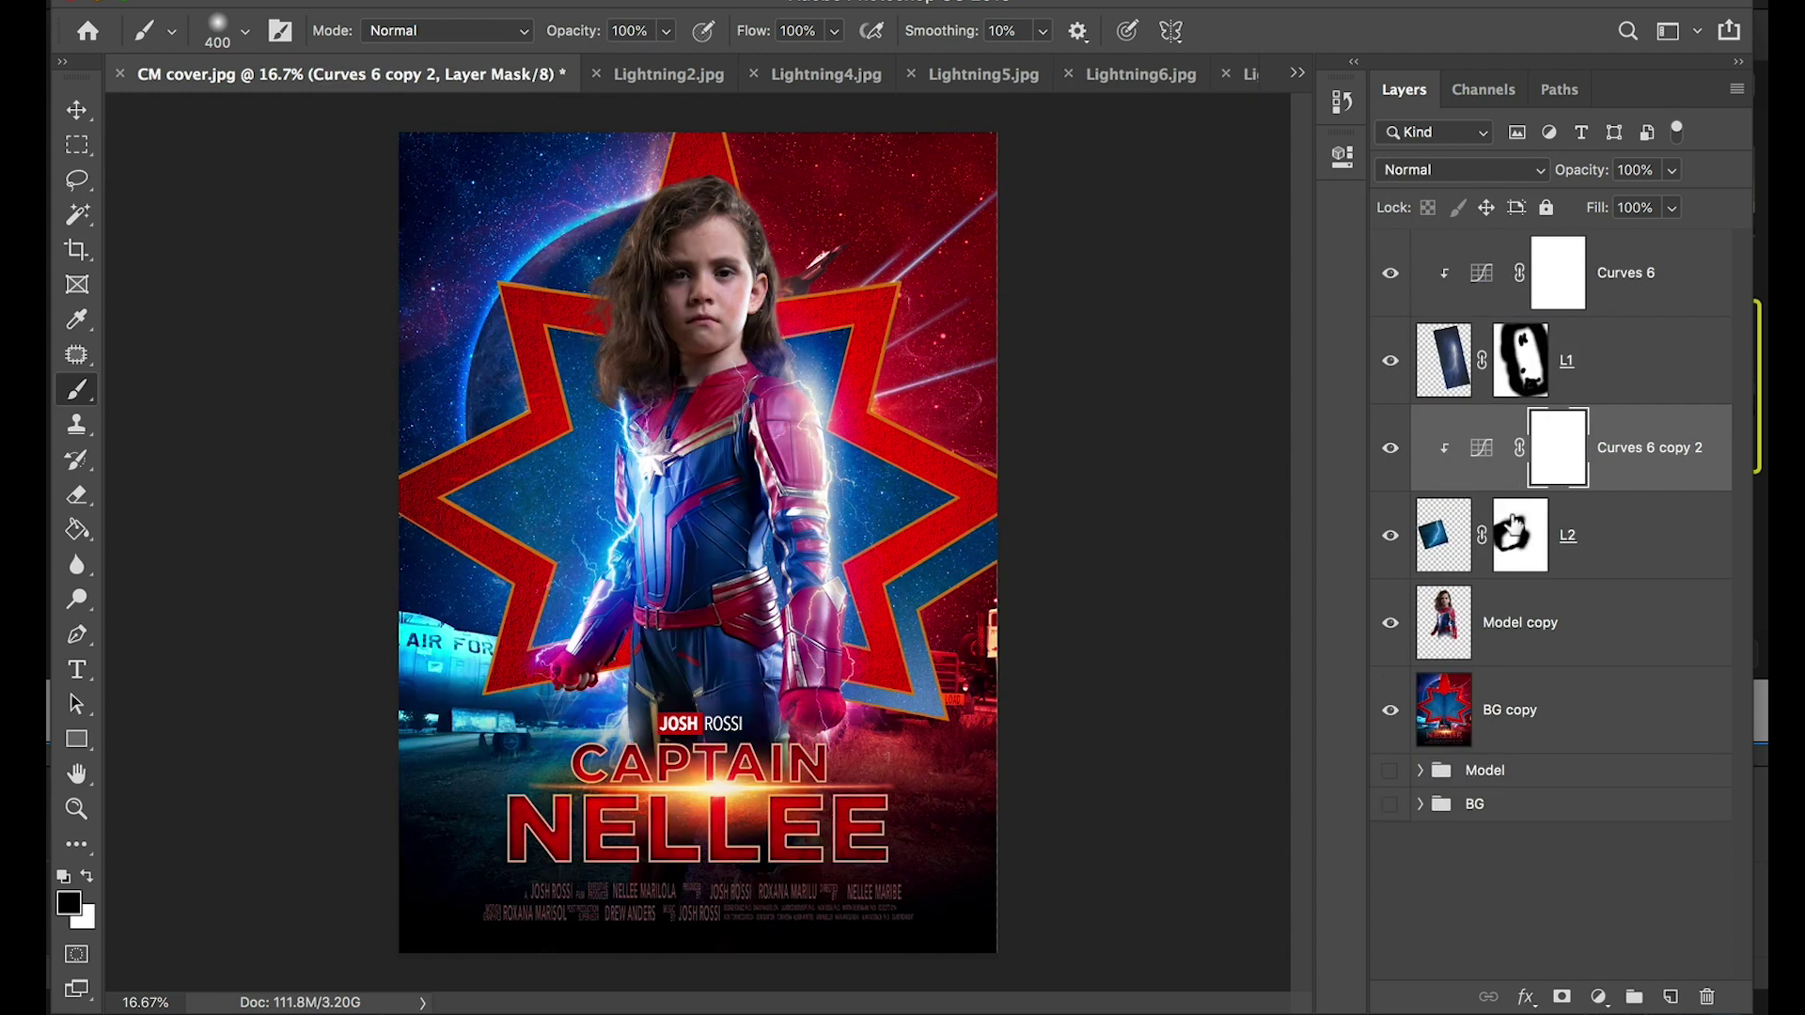
# Move the L2 lightning so the lower end of its bolt lands on the girl's fist near the plane
pyautogui.click(1449, 536)
pyautogui.press('v')
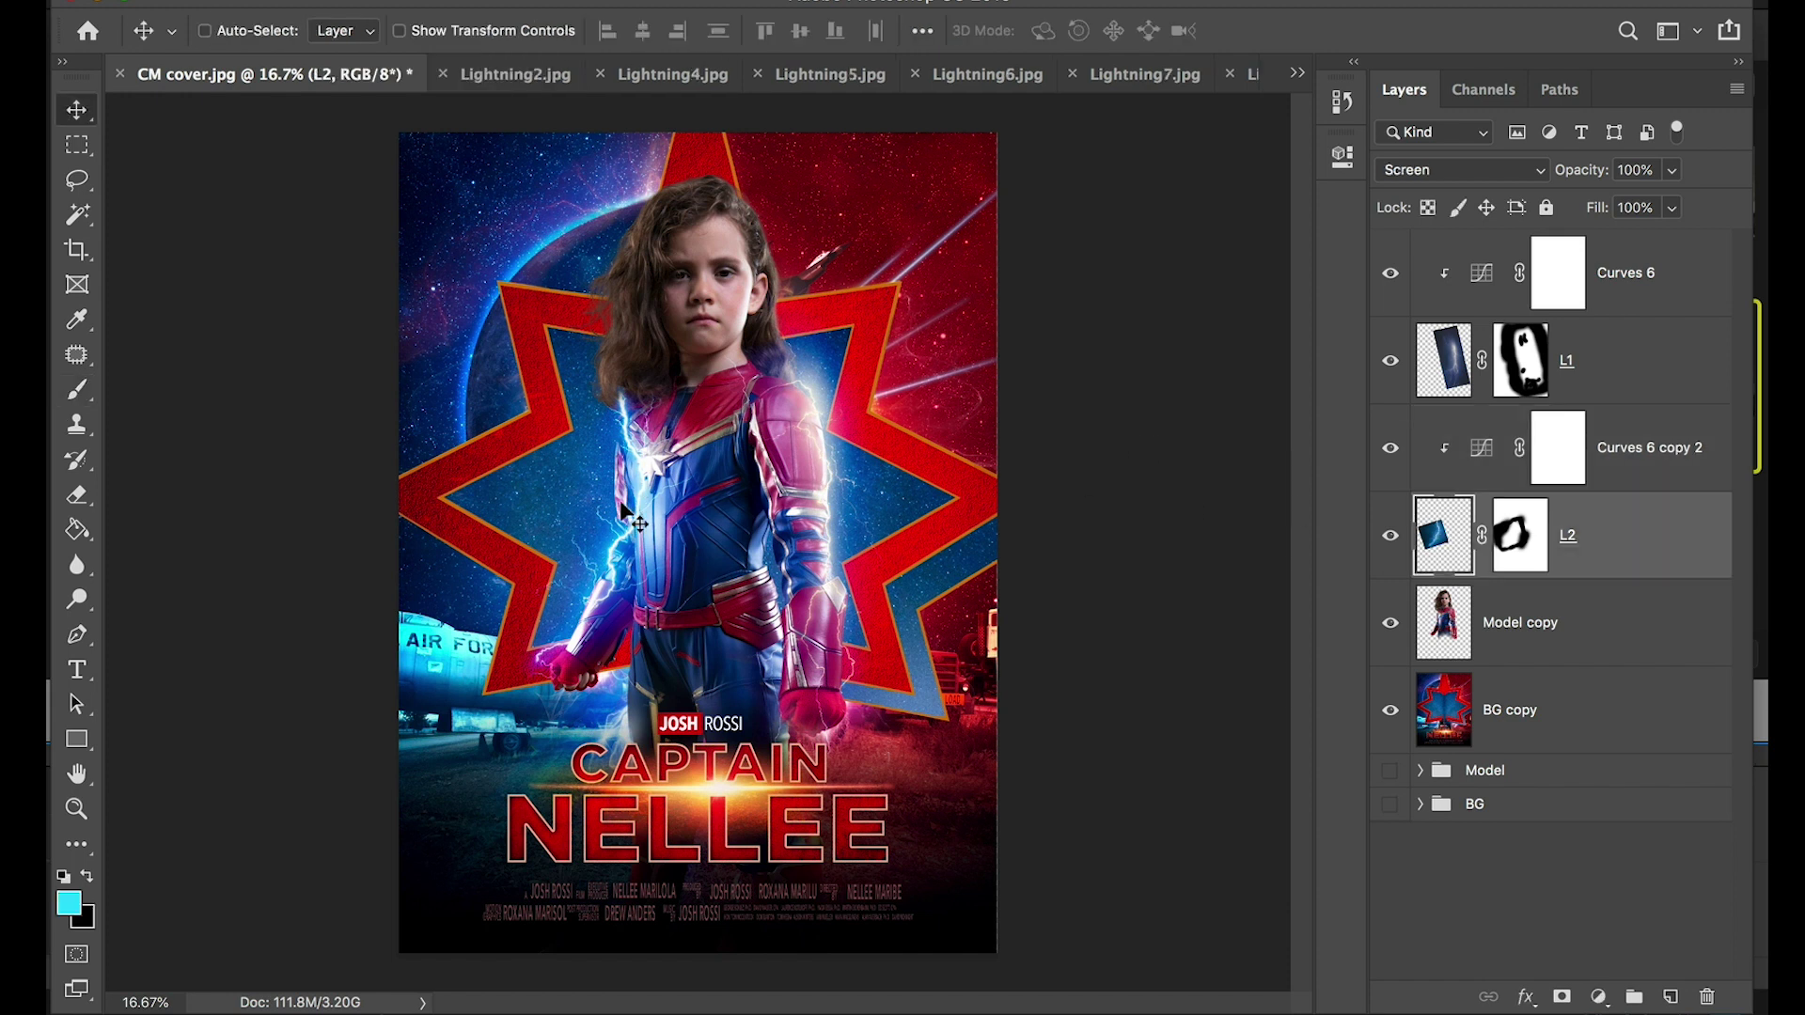
pyautogui.moveTo(632, 515); pyautogui.dragTo(632, 533)
pyautogui.press('super+equal')
pyautogui.press('super+equal')
pyautogui.moveTo(705, 687); pyautogui.dragTo(944, 529)
pyautogui.press('super+equal')
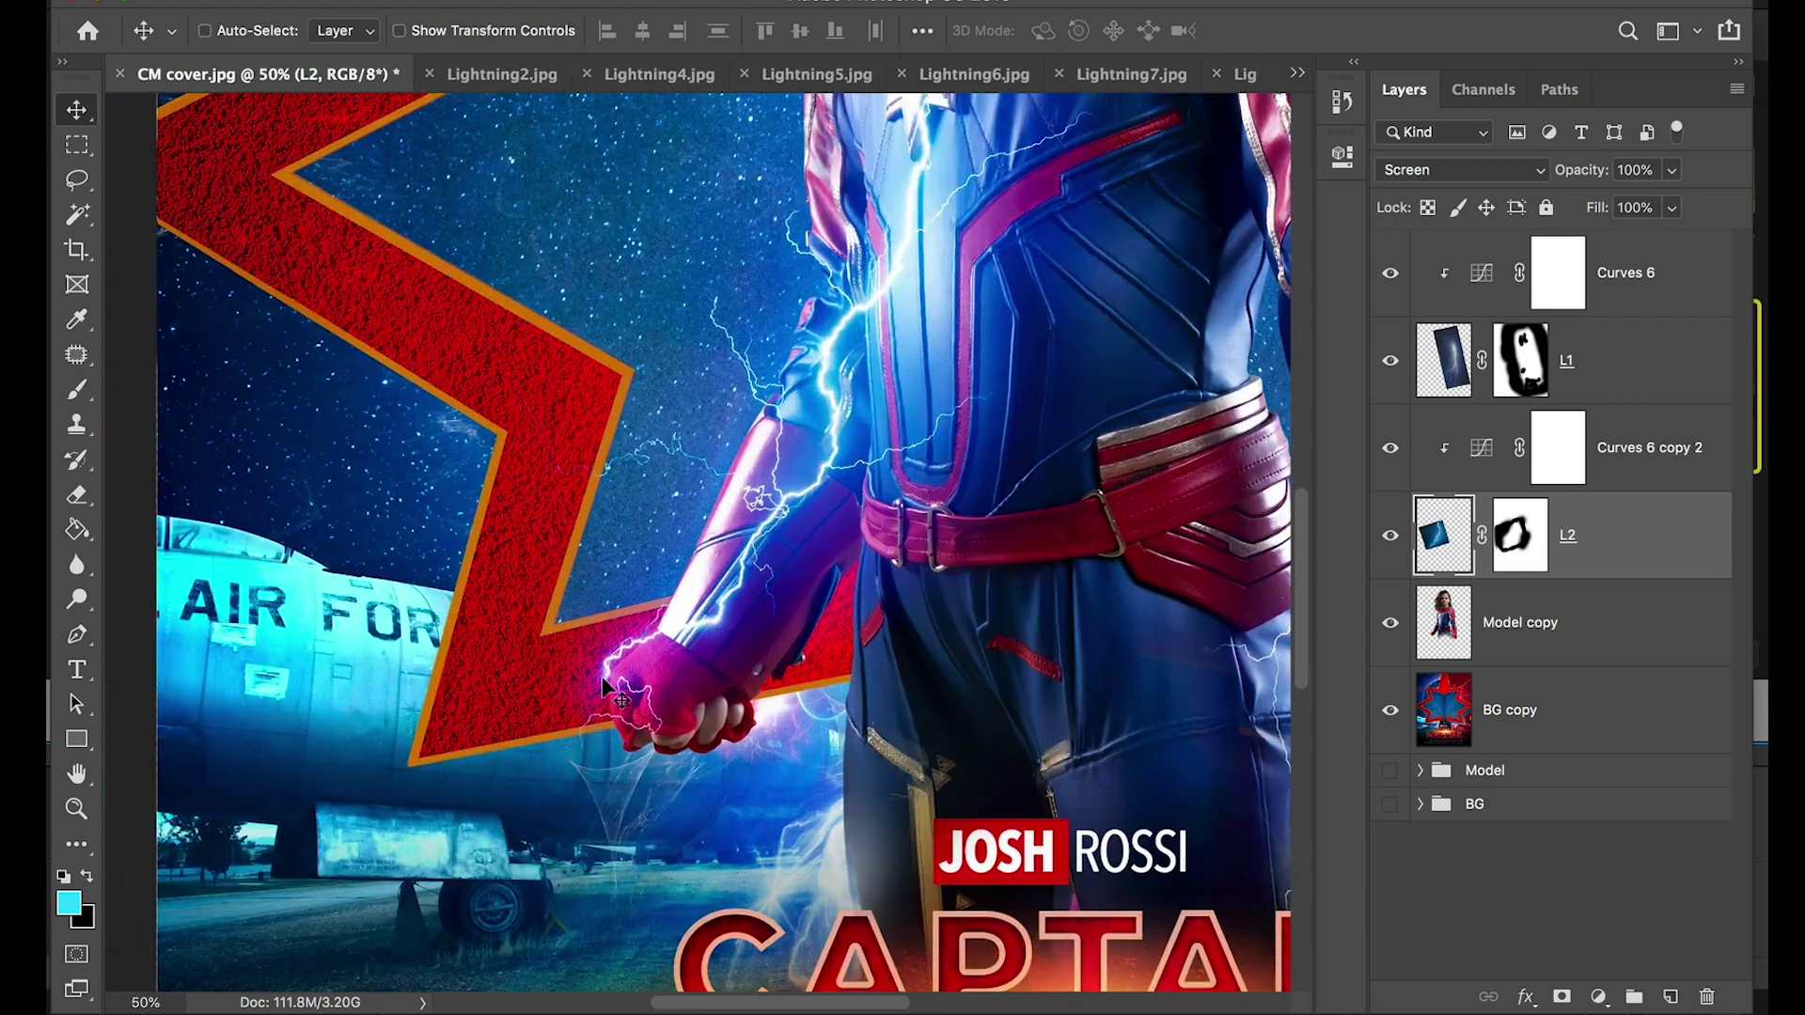
pyautogui.moveTo(663, 651)
pyautogui.mouseDown()
pyautogui.moveTo(697, 640)
pyautogui.moveTo(694, 689)
pyautogui.moveTo(649, 669)
pyautogui.mouseUp()
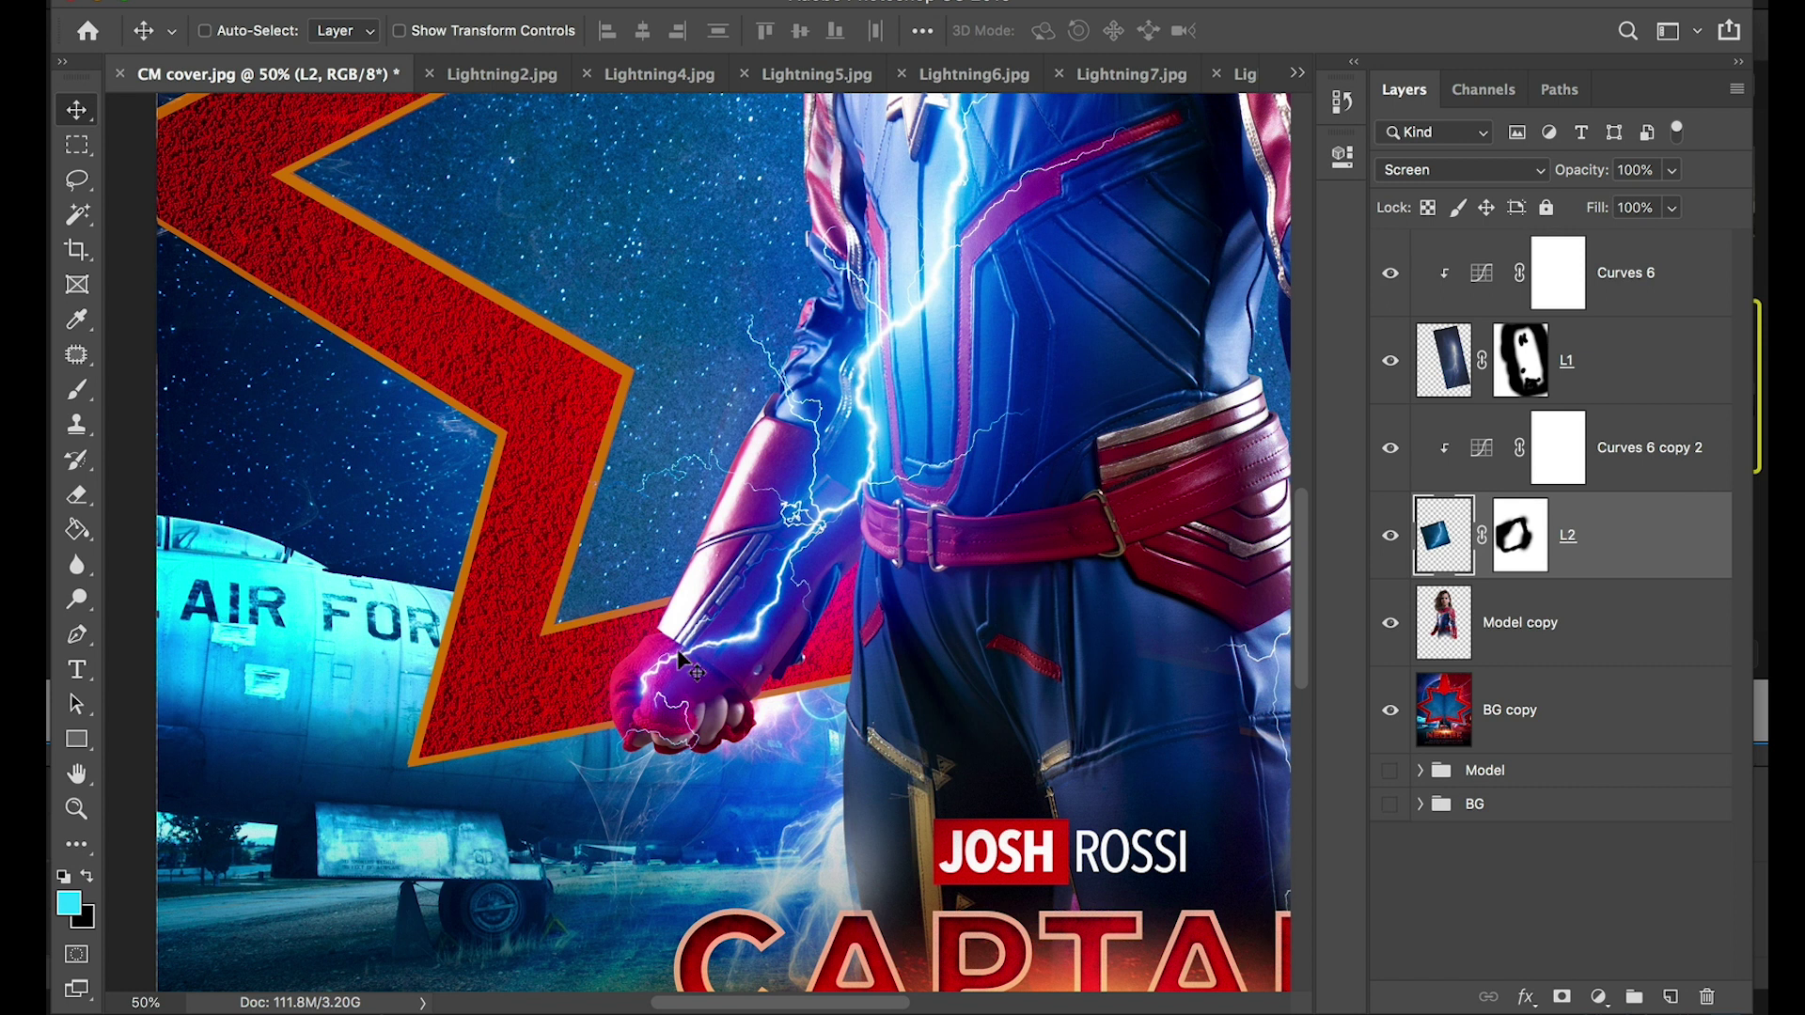
# Rotate the L2 lightning counterclockwise and shift it so the bolt follows the outer edge of the arm
pyautogui.press('super+minus')
pyautogui.press('super+minus')
pyautogui.press('super+minus')
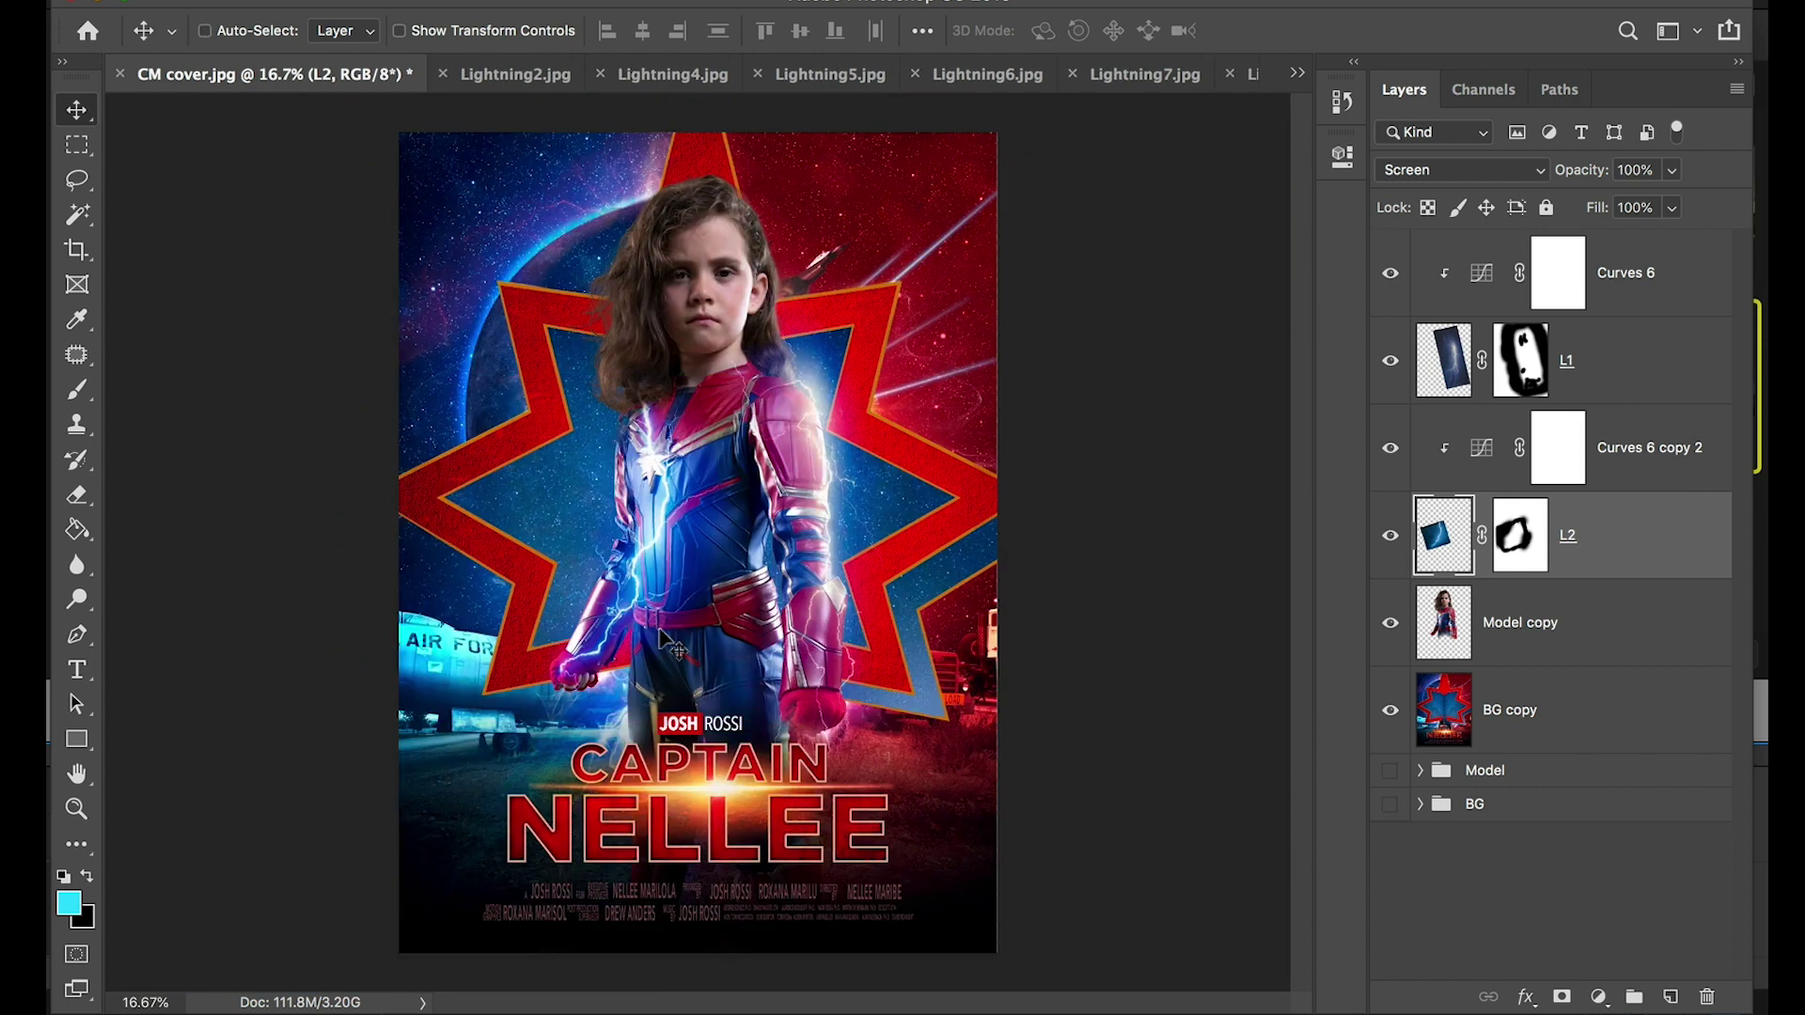
pyautogui.press('super+t')
pyautogui.moveTo(841, 429); pyautogui.dragTo(832, 353)
pyautogui.moveTo(743, 564); pyautogui.dragTo(698, 547)
pyautogui.press('Return')
# Nudge the L2 lightning slightly toward the body so the bolt runs over the forearm and into the fist
pyautogui.press('super+plus')
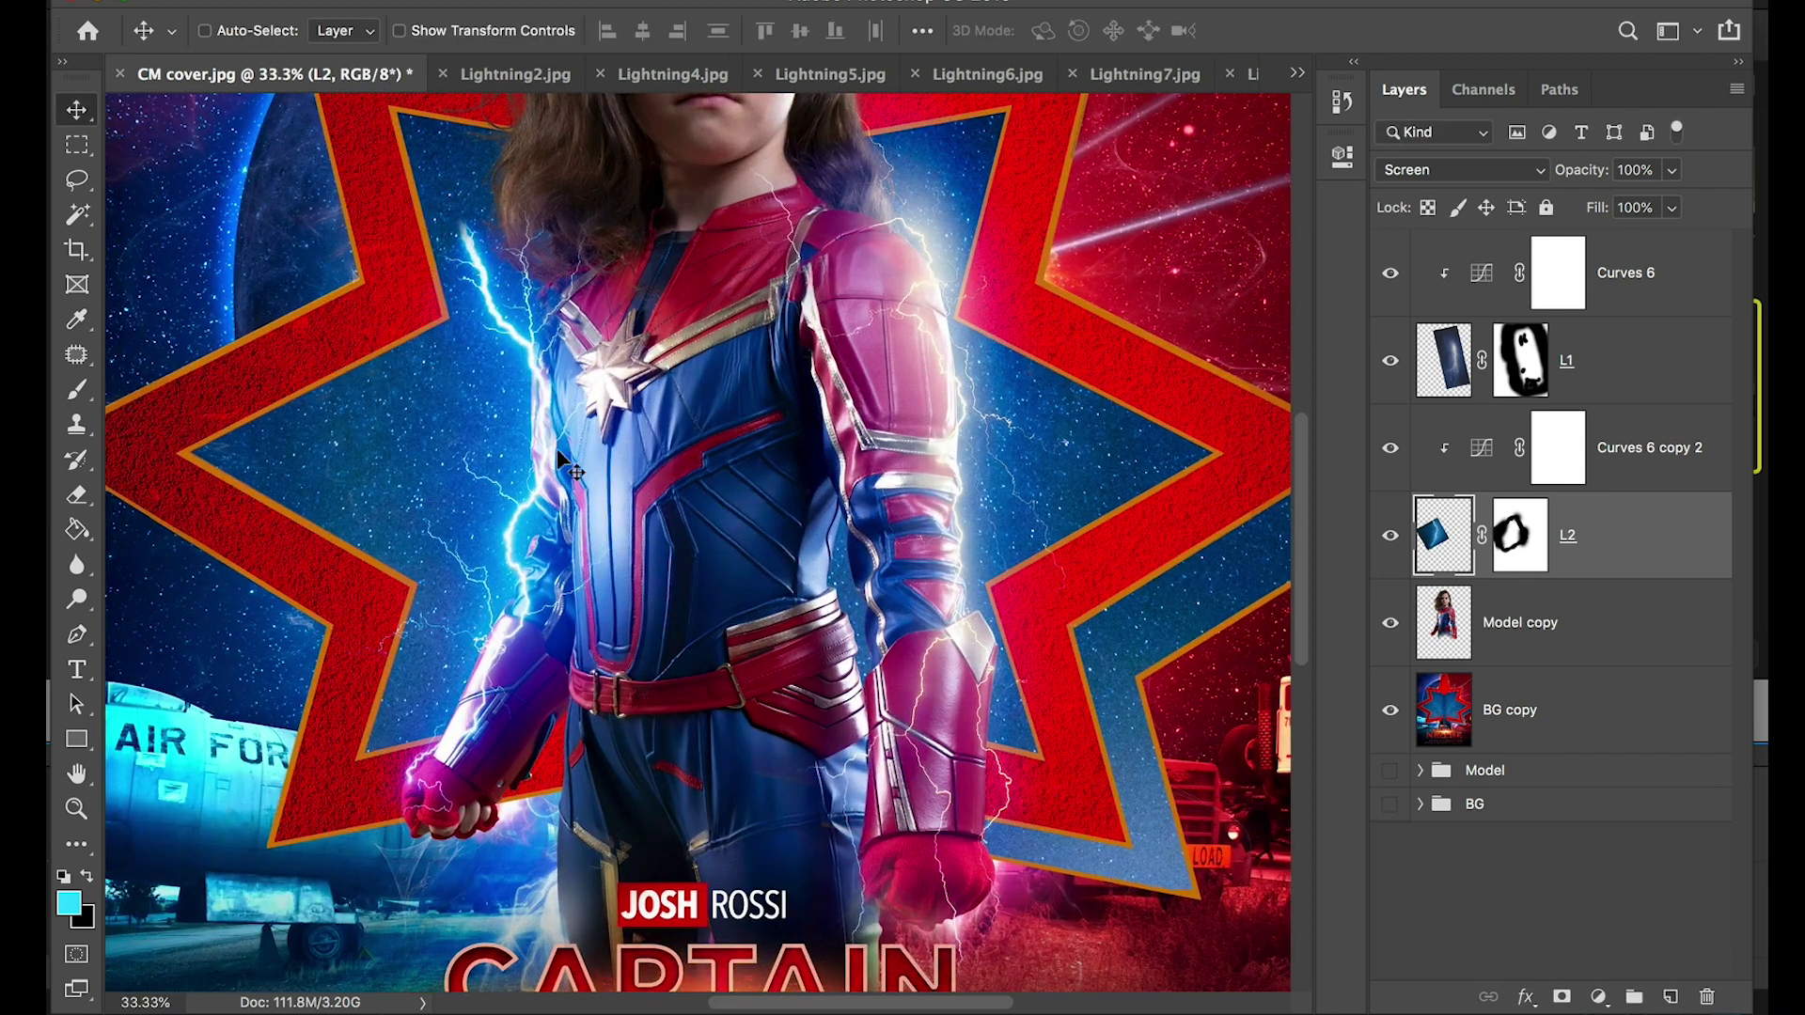
pyautogui.moveTo(532, 660); pyautogui.dragTo(667, 531)
pyautogui.press('super+plus')
pyautogui.moveTo(542, 617); pyautogui.dragTo(538, 658)
pyautogui.press('Right')
pyautogui.press('Right')
pyautogui.press('Right')
pyautogui.press('Right')
pyautogui.press('Right')
pyautogui.press('Right')
pyautogui.press('Right')
pyautogui.press('Right')
pyautogui.press('Right')
pyautogui.press('Right')
pyautogui.press('Right')
pyautogui.press('Right')
pyautogui.press('Right')
pyautogui.press('Right')
pyautogui.press('Right')
pyautogui.press('Right')
pyautogui.press('Right')
pyautogui.press('Right')
pyautogui.press('Right')
pyautogui.press('Right')
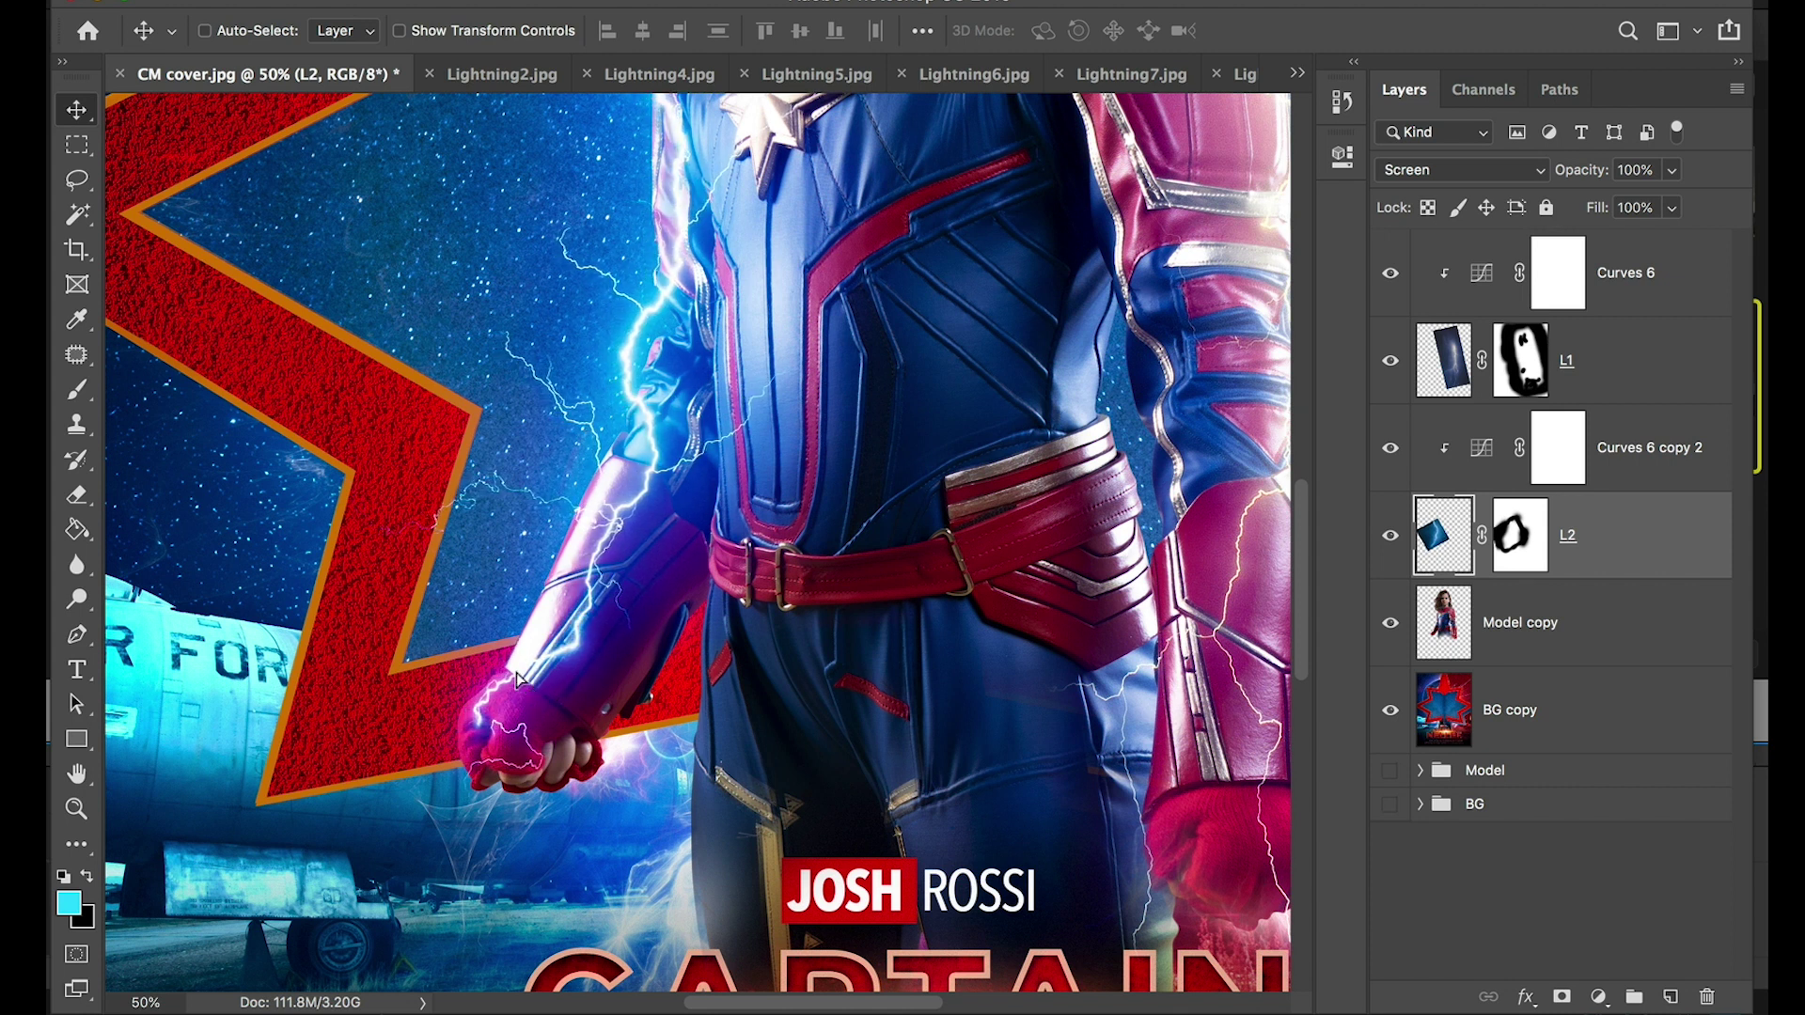
pyautogui.moveTo(517, 677); pyautogui.dragTo(532, 666)
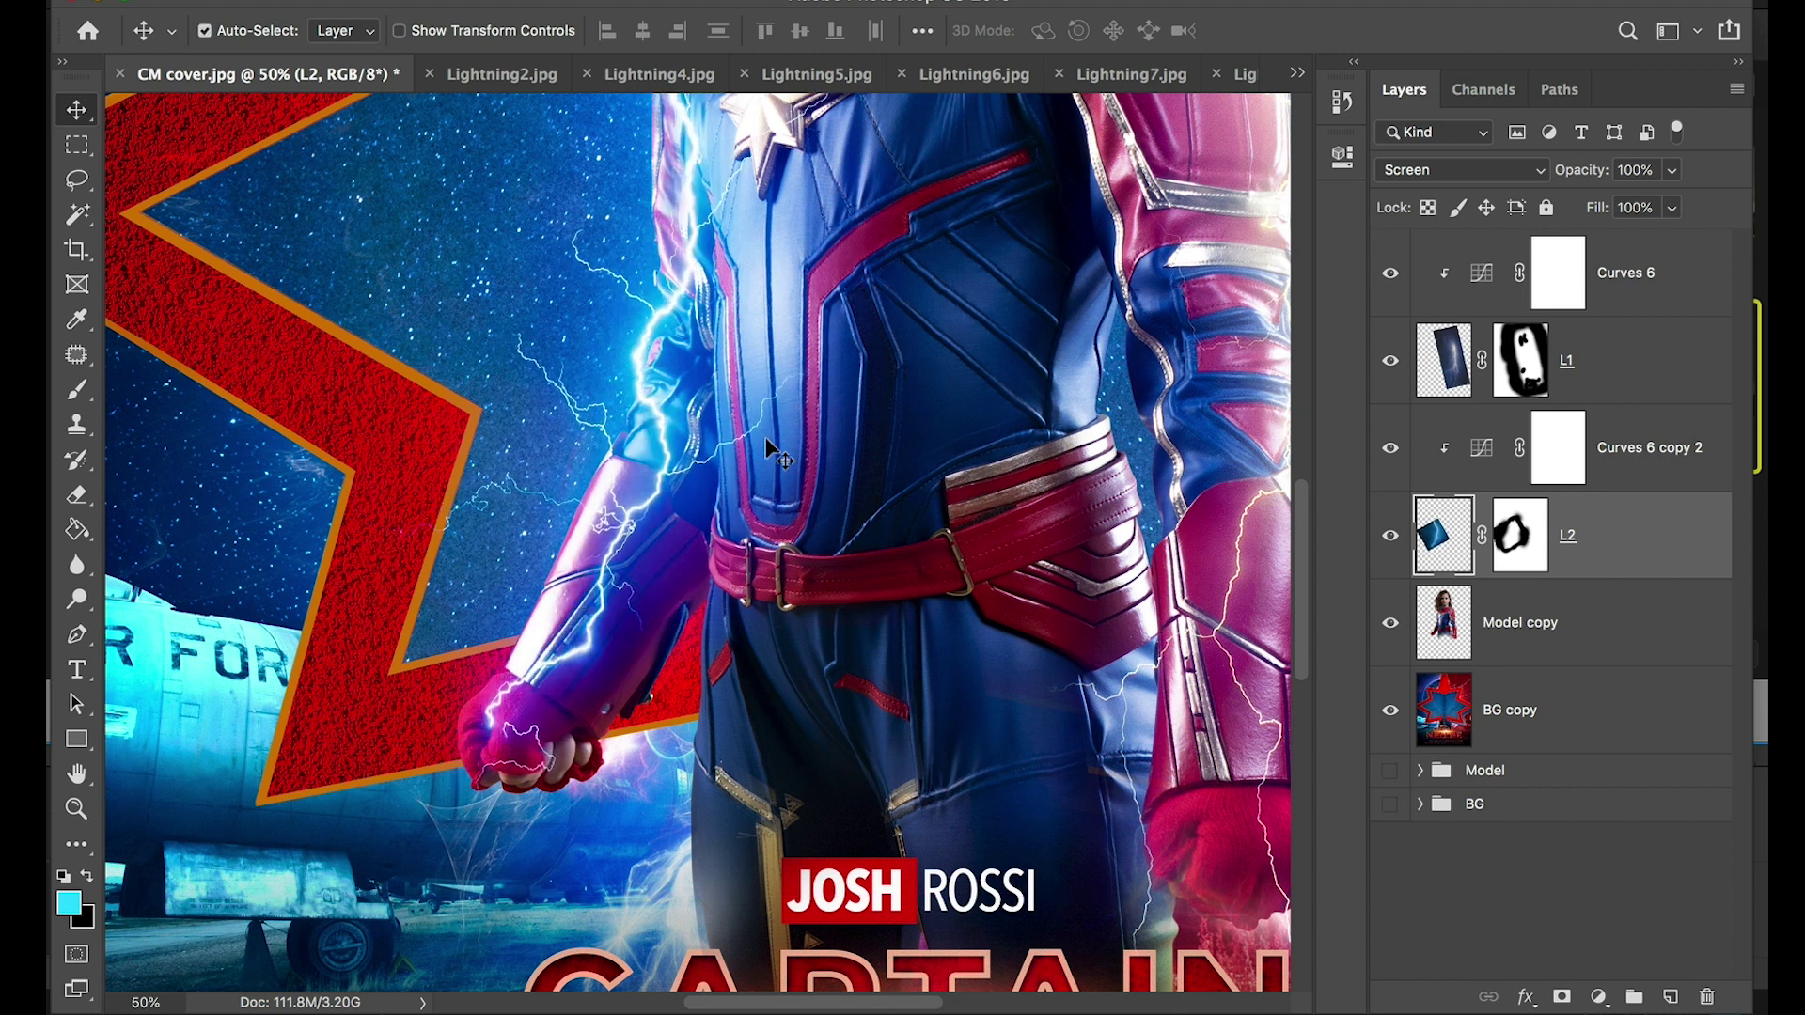
# Warp the L2 lightning so its bolt bends in toward the outer edge of the arm on the plane side
pyautogui.hotkey('ctrl', '-')
pyautogui.hotkey('ctrl', '-')
pyautogui.hotkey('ctrl', '-')
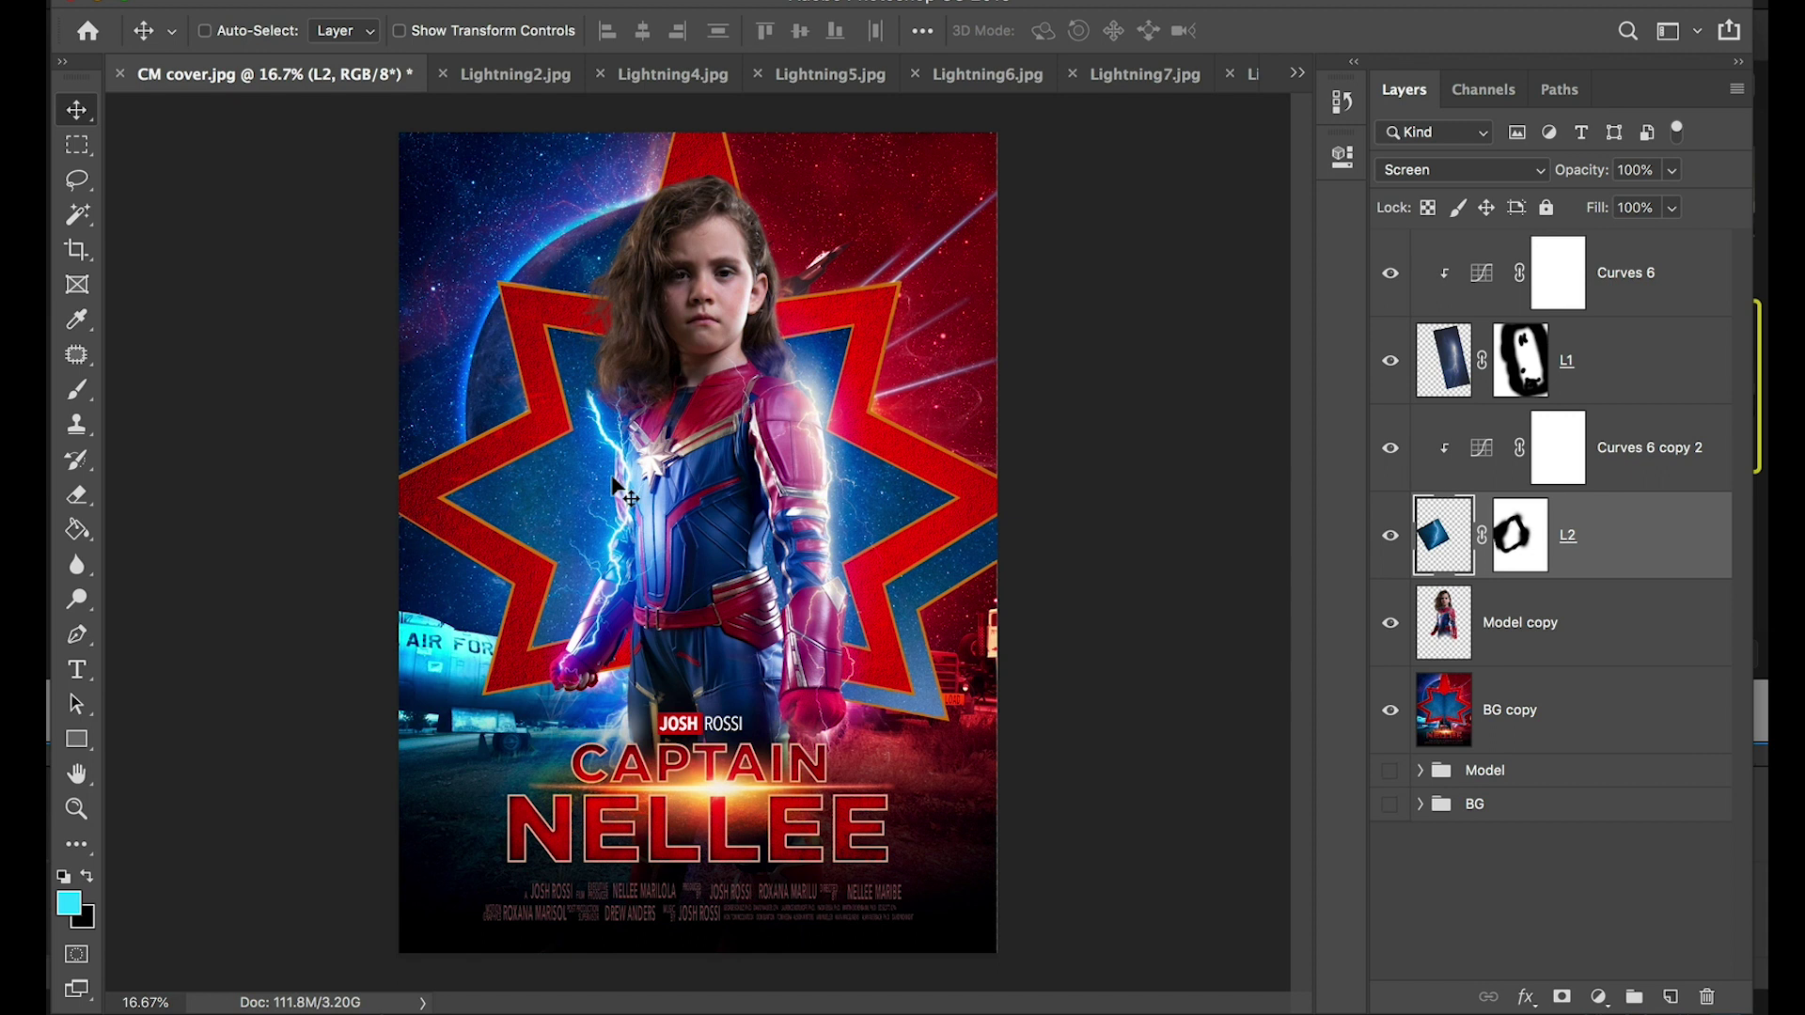
pyautogui.click(348, 0)
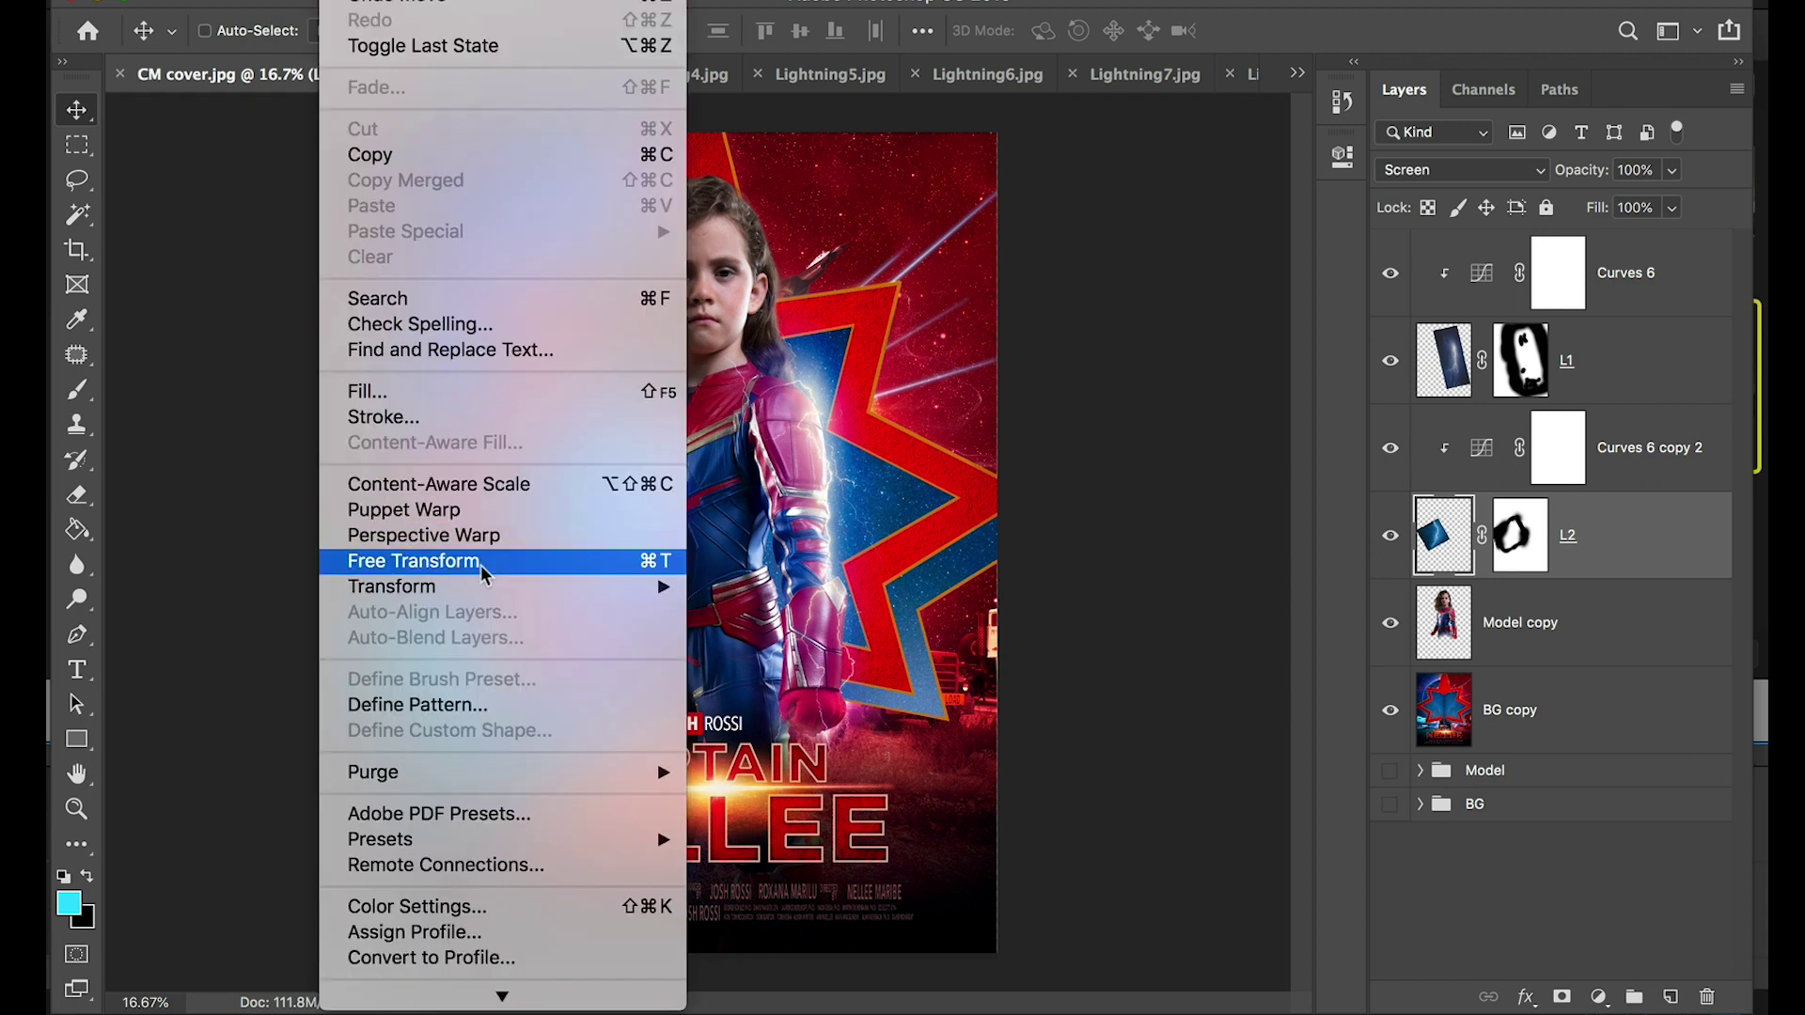
pyautogui.moveTo(476, 583)
pyautogui.click(789, 756)
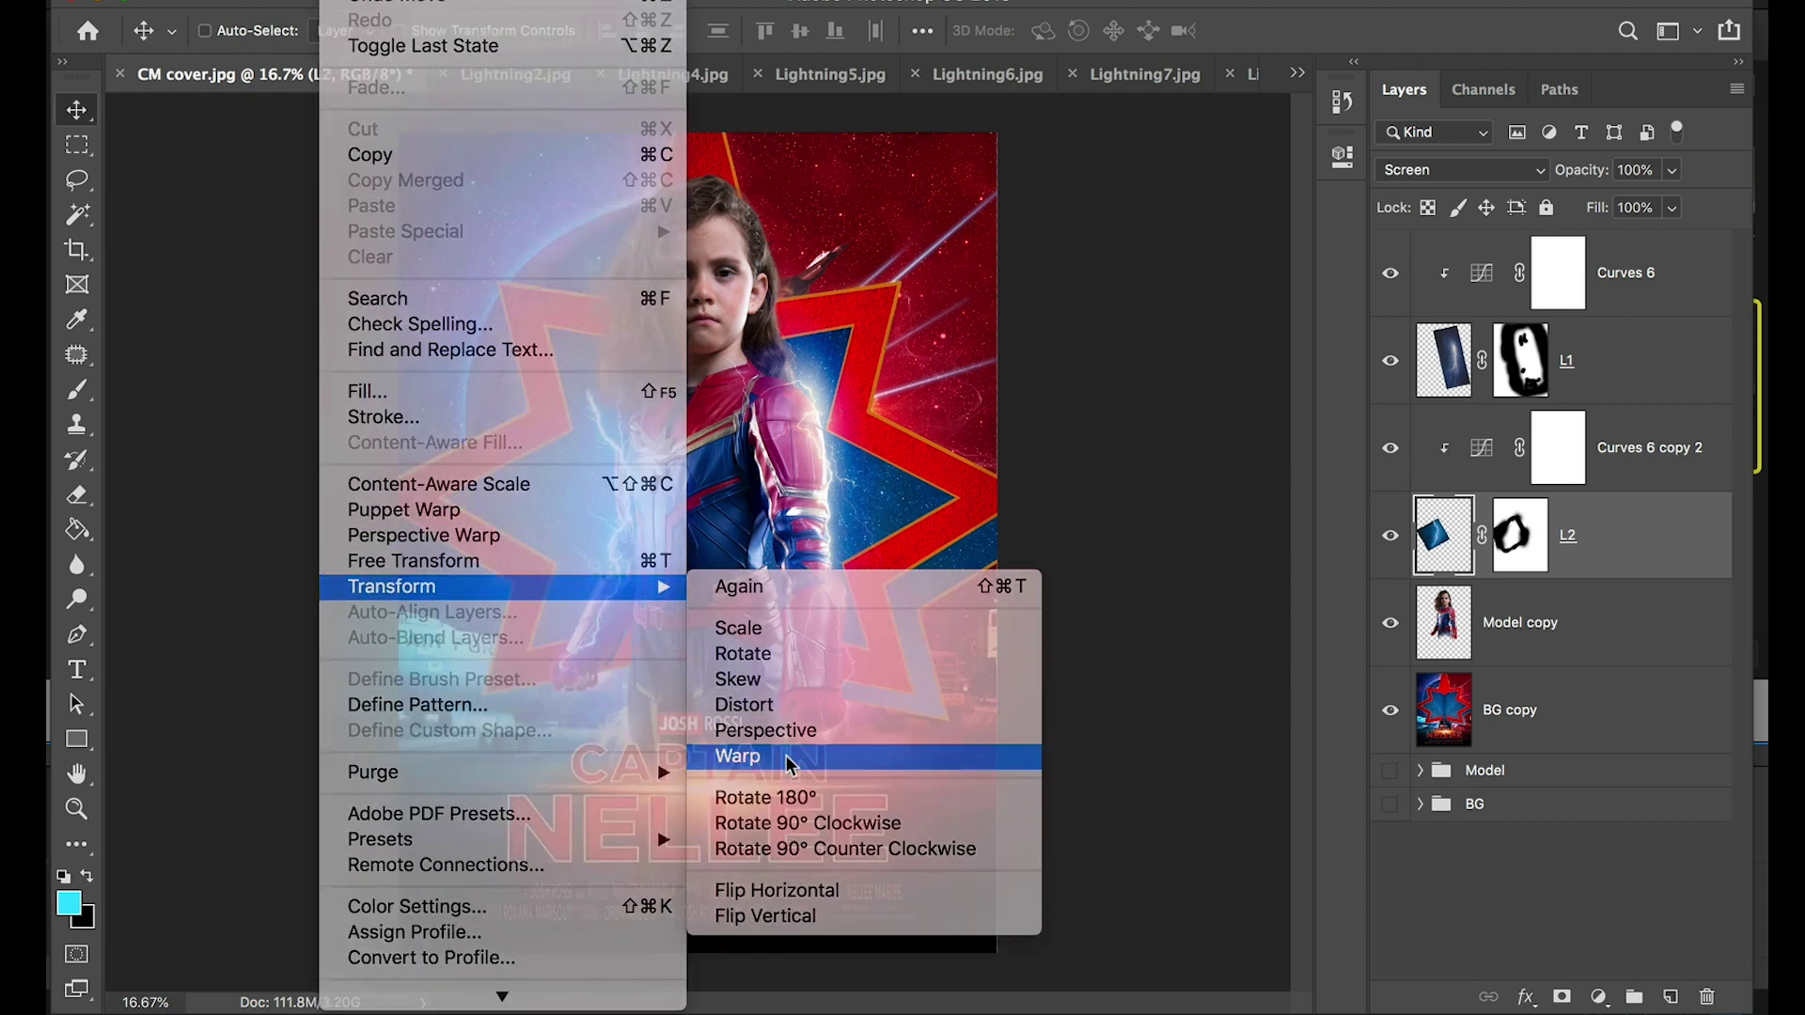
pyautogui.hotkey('ctrl', '+')
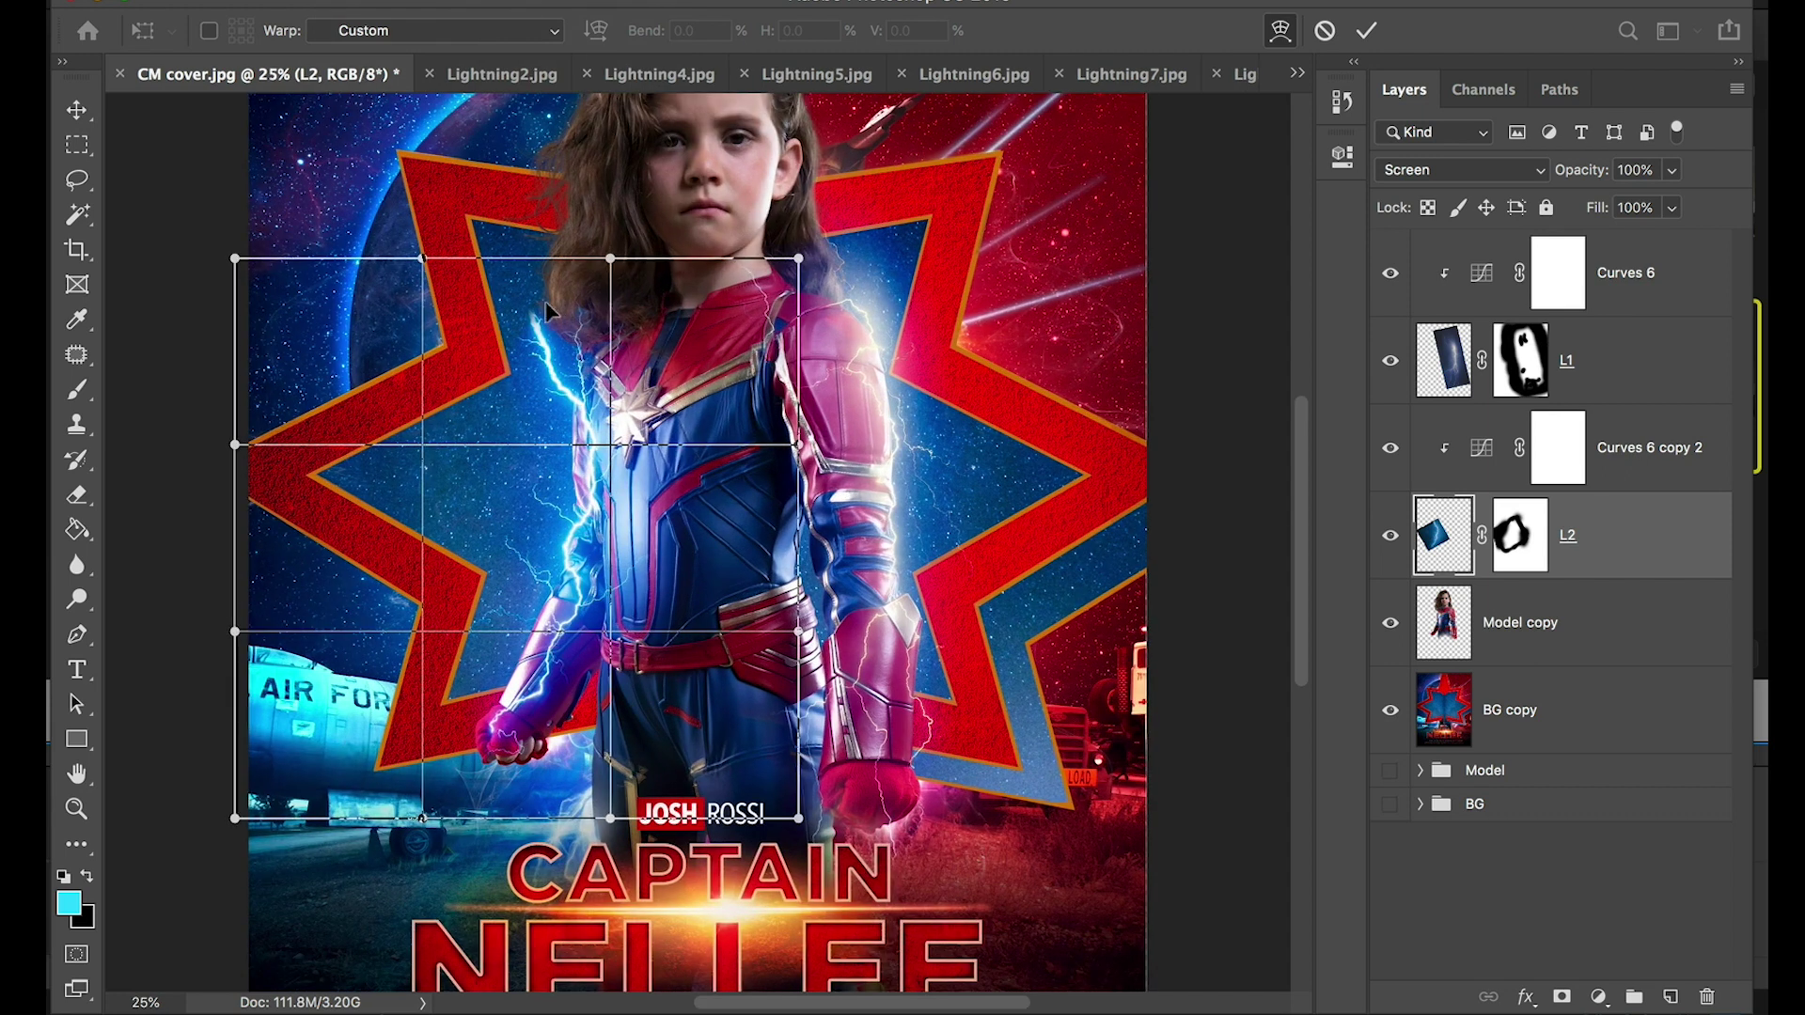
pyautogui.moveTo(592, 650); pyautogui.dragTo(591, 576)
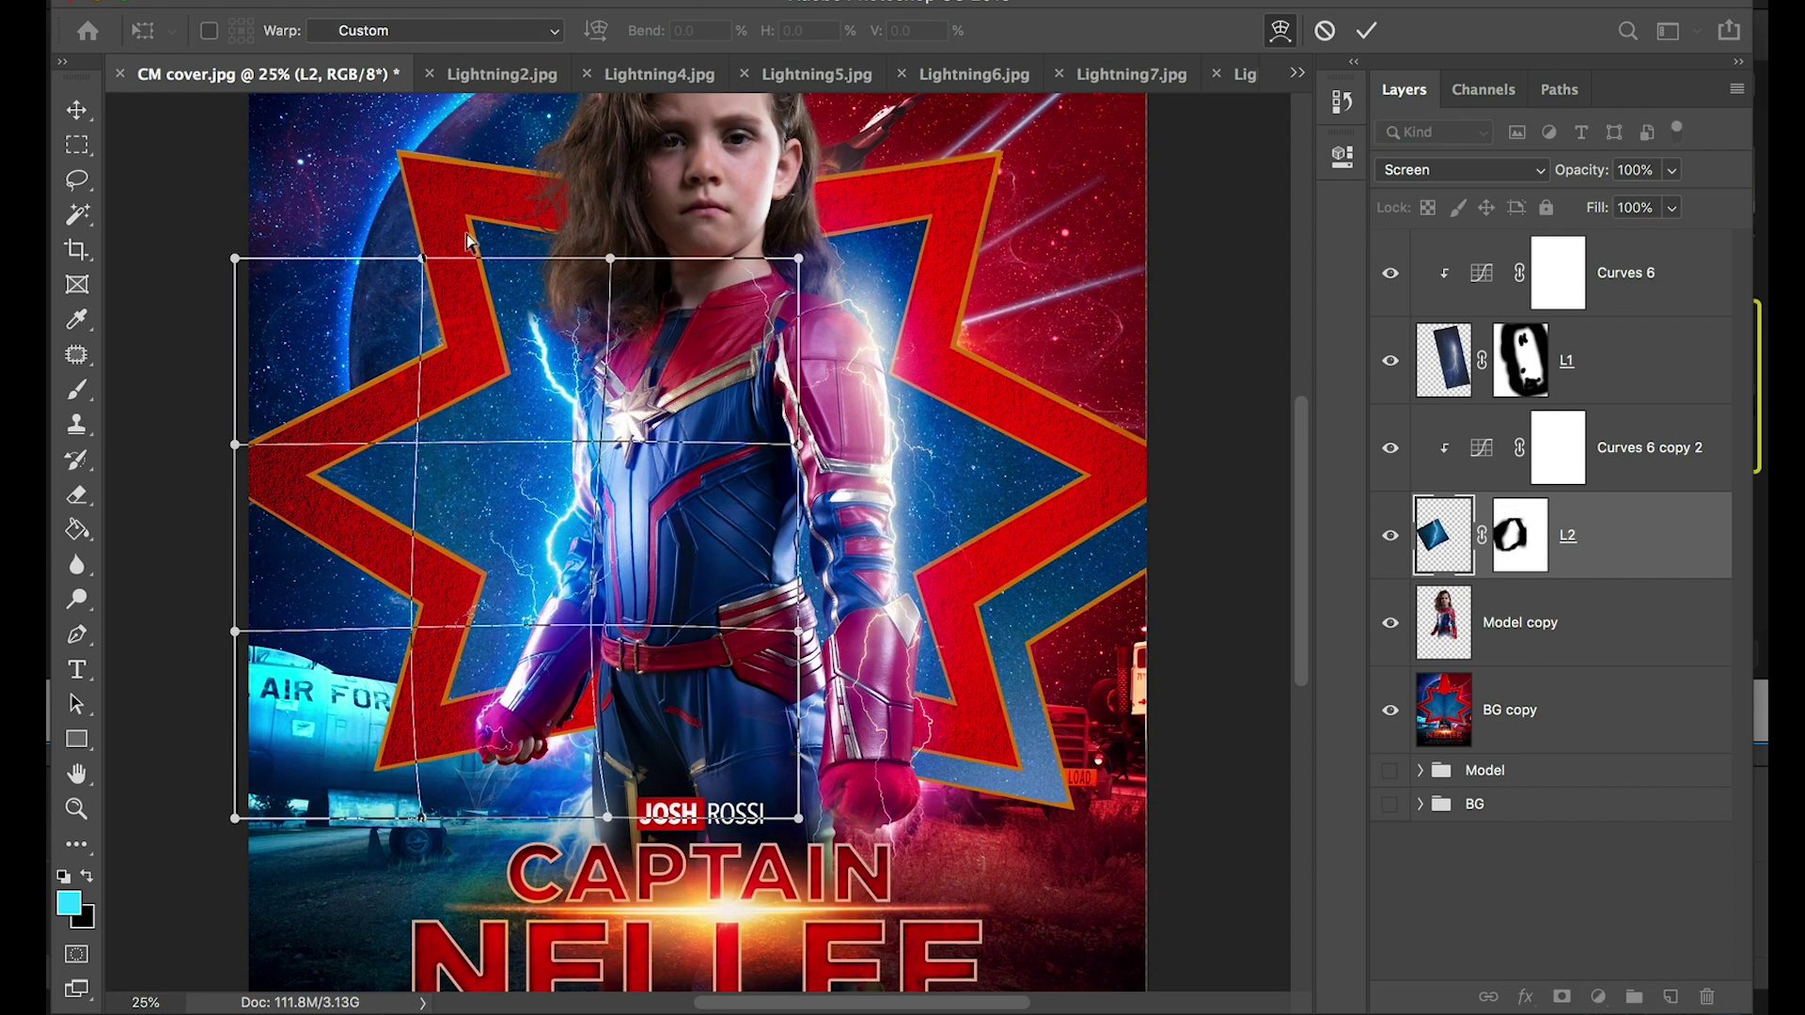
pyautogui.moveTo(446, 266); pyautogui.dragTo(582, 488)
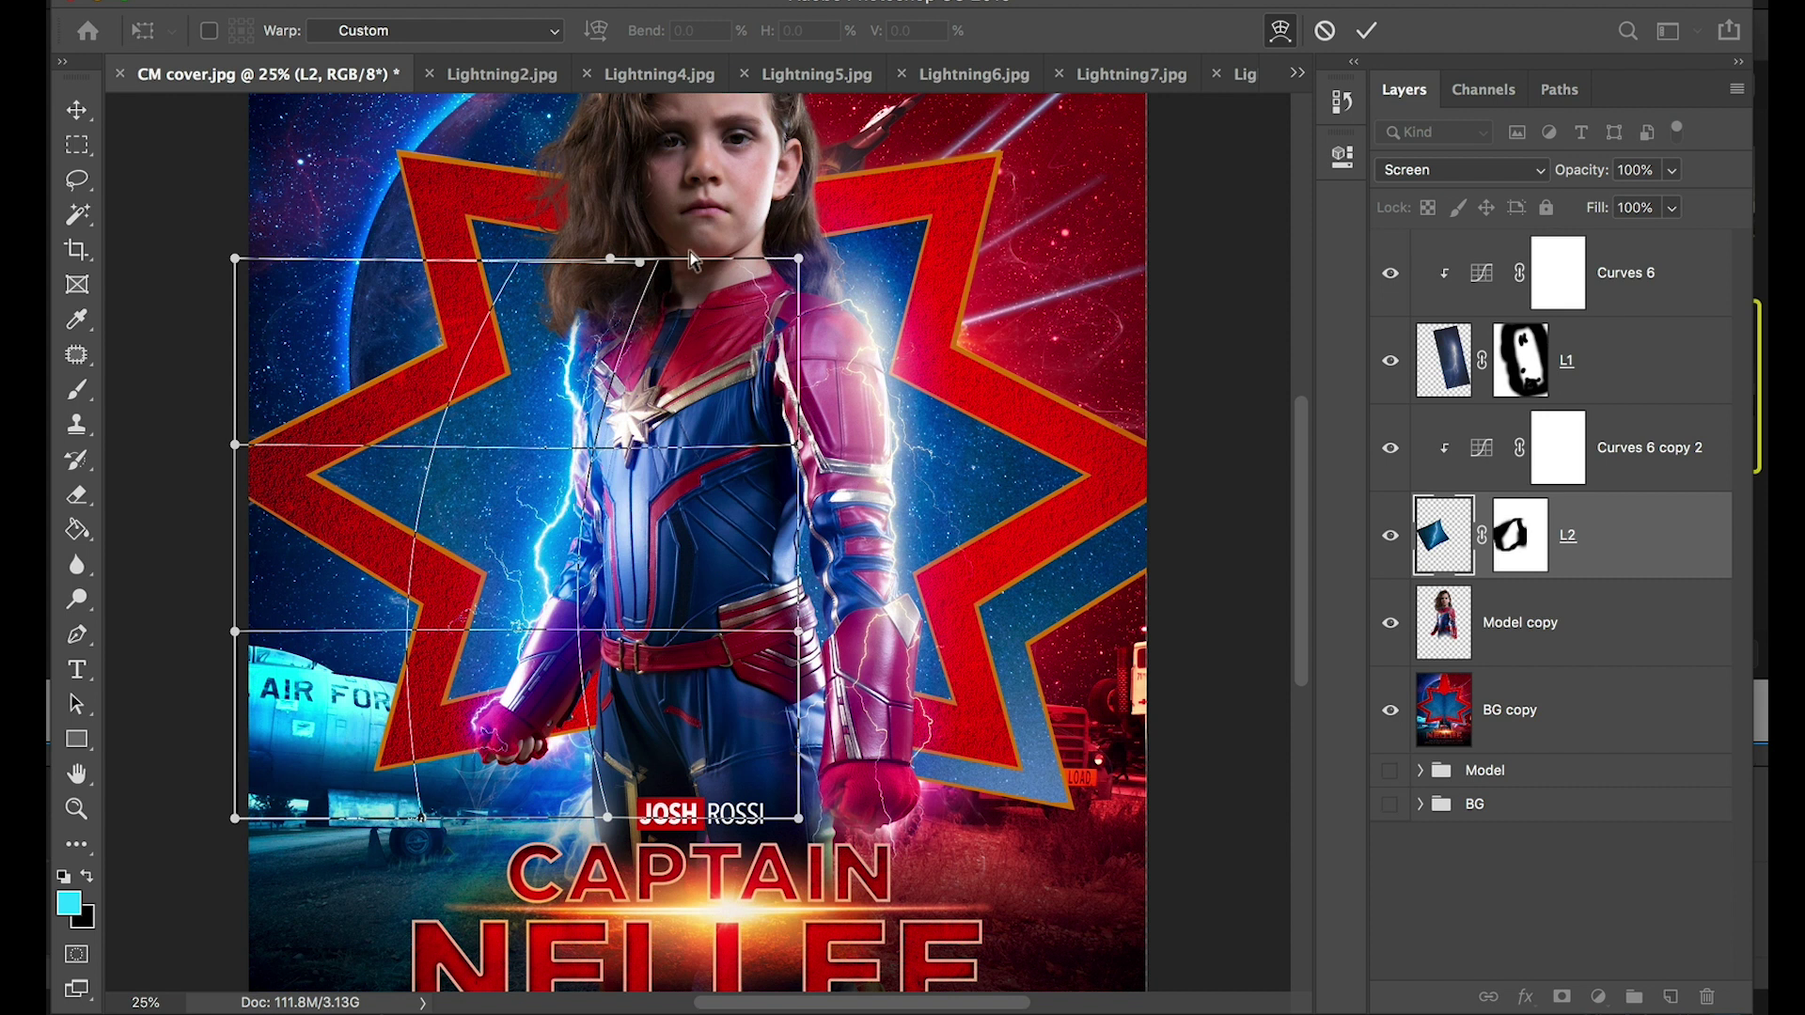
# Pull the L2 warp's upper-right corner down across the chest, refine its top and bottom edges, and apply the warp
pyautogui.moveTo(608, 259); pyautogui.dragTo(705, 219)
pyautogui.moveTo(806, 264); pyautogui.dragTo(788, 395)
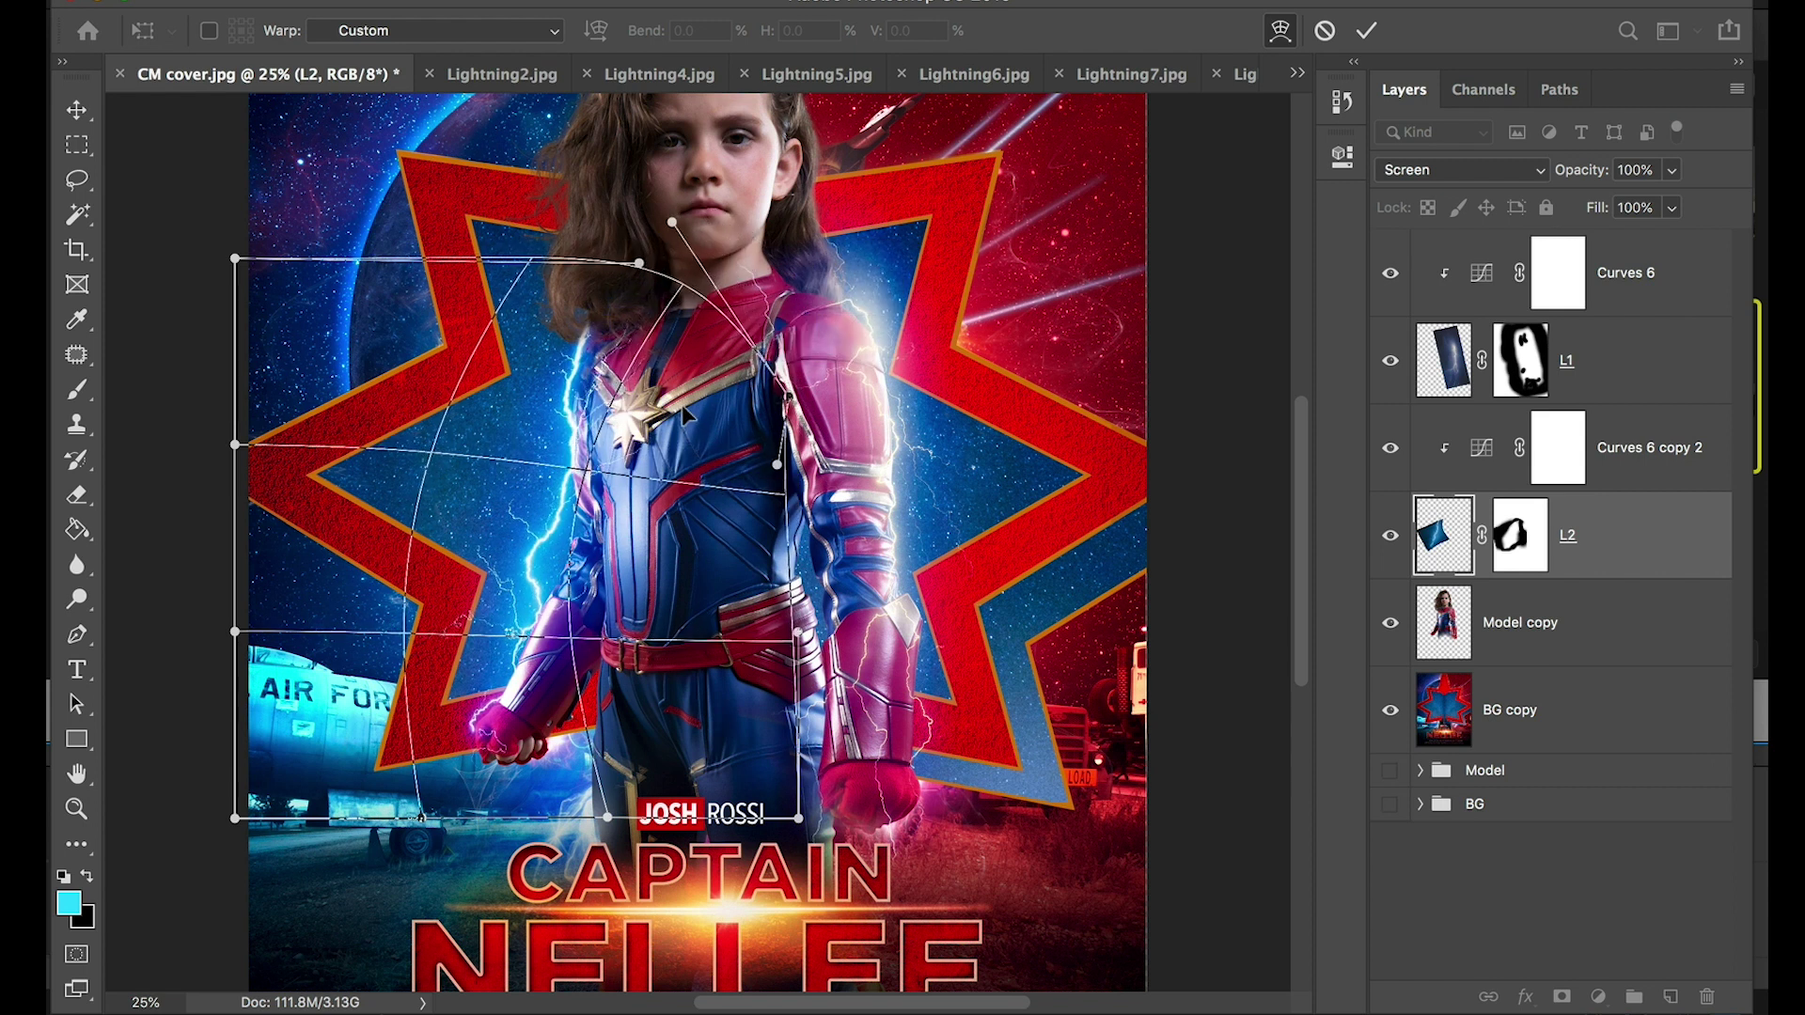
pyautogui.moveTo(639, 263); pyautogui.dragTo(661, 274)
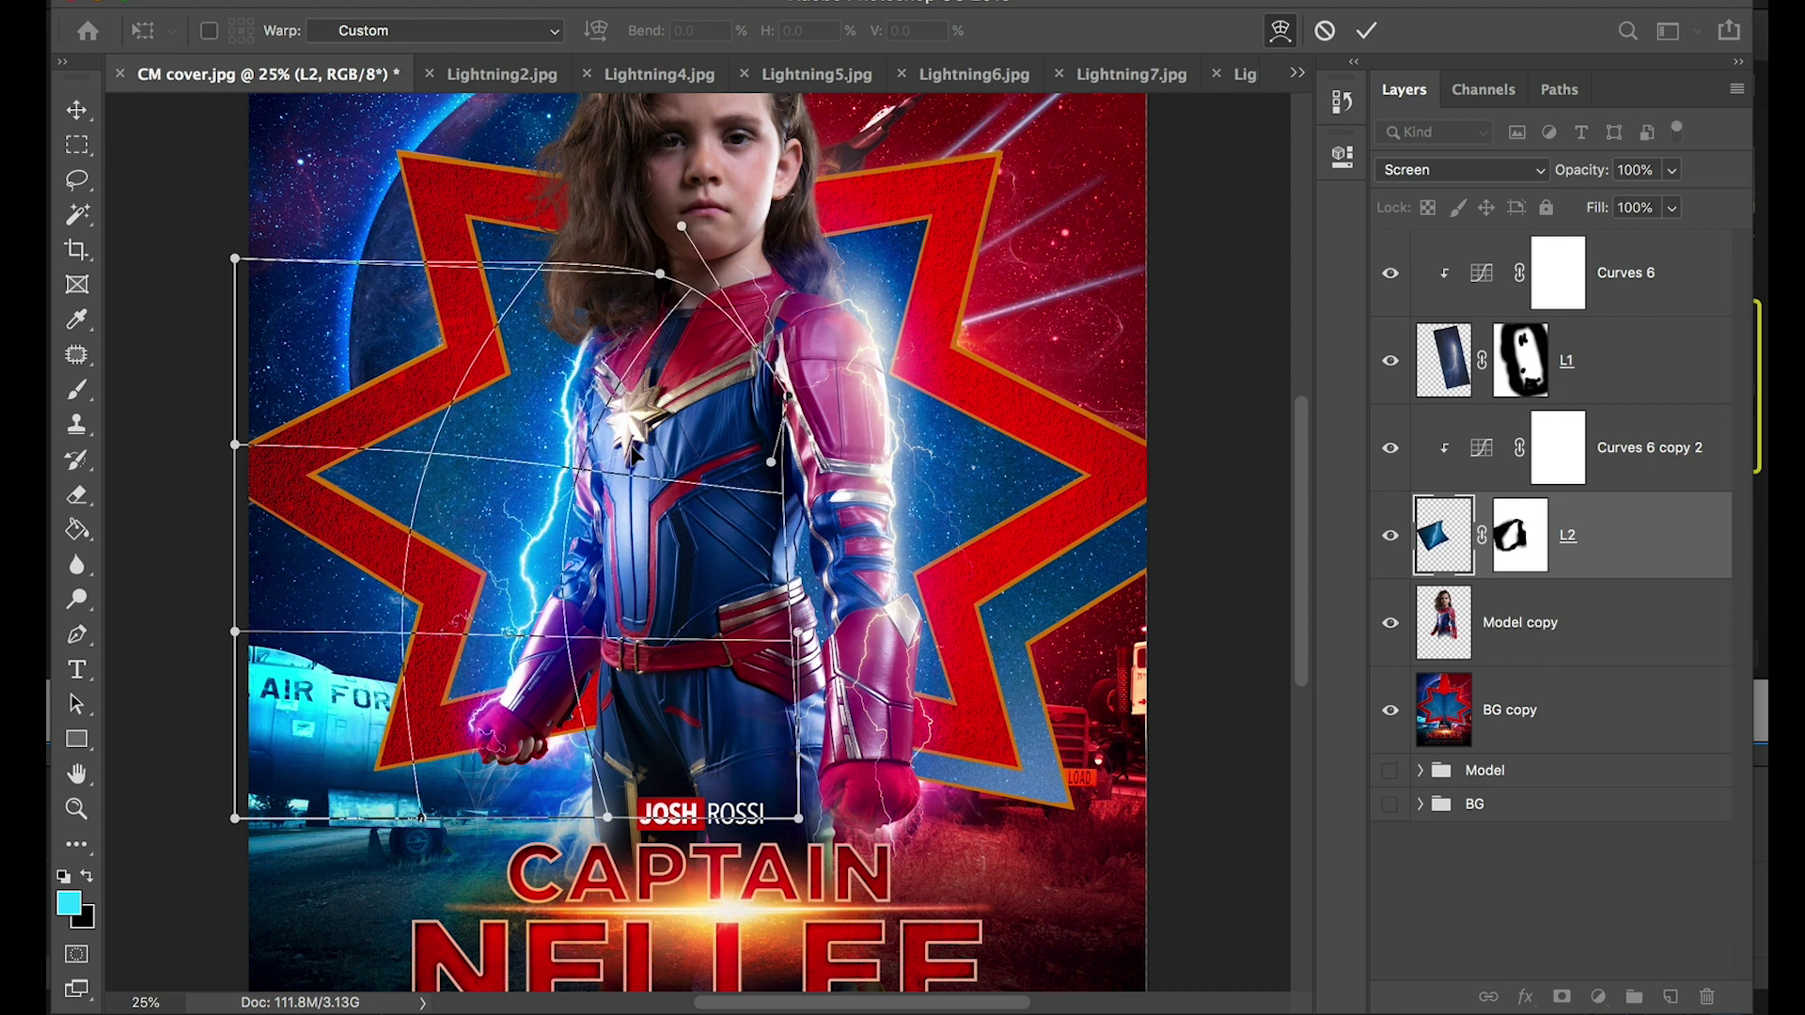
pyautogui.moveTo(661, 279); pyautogui.dragTo(662, 327)
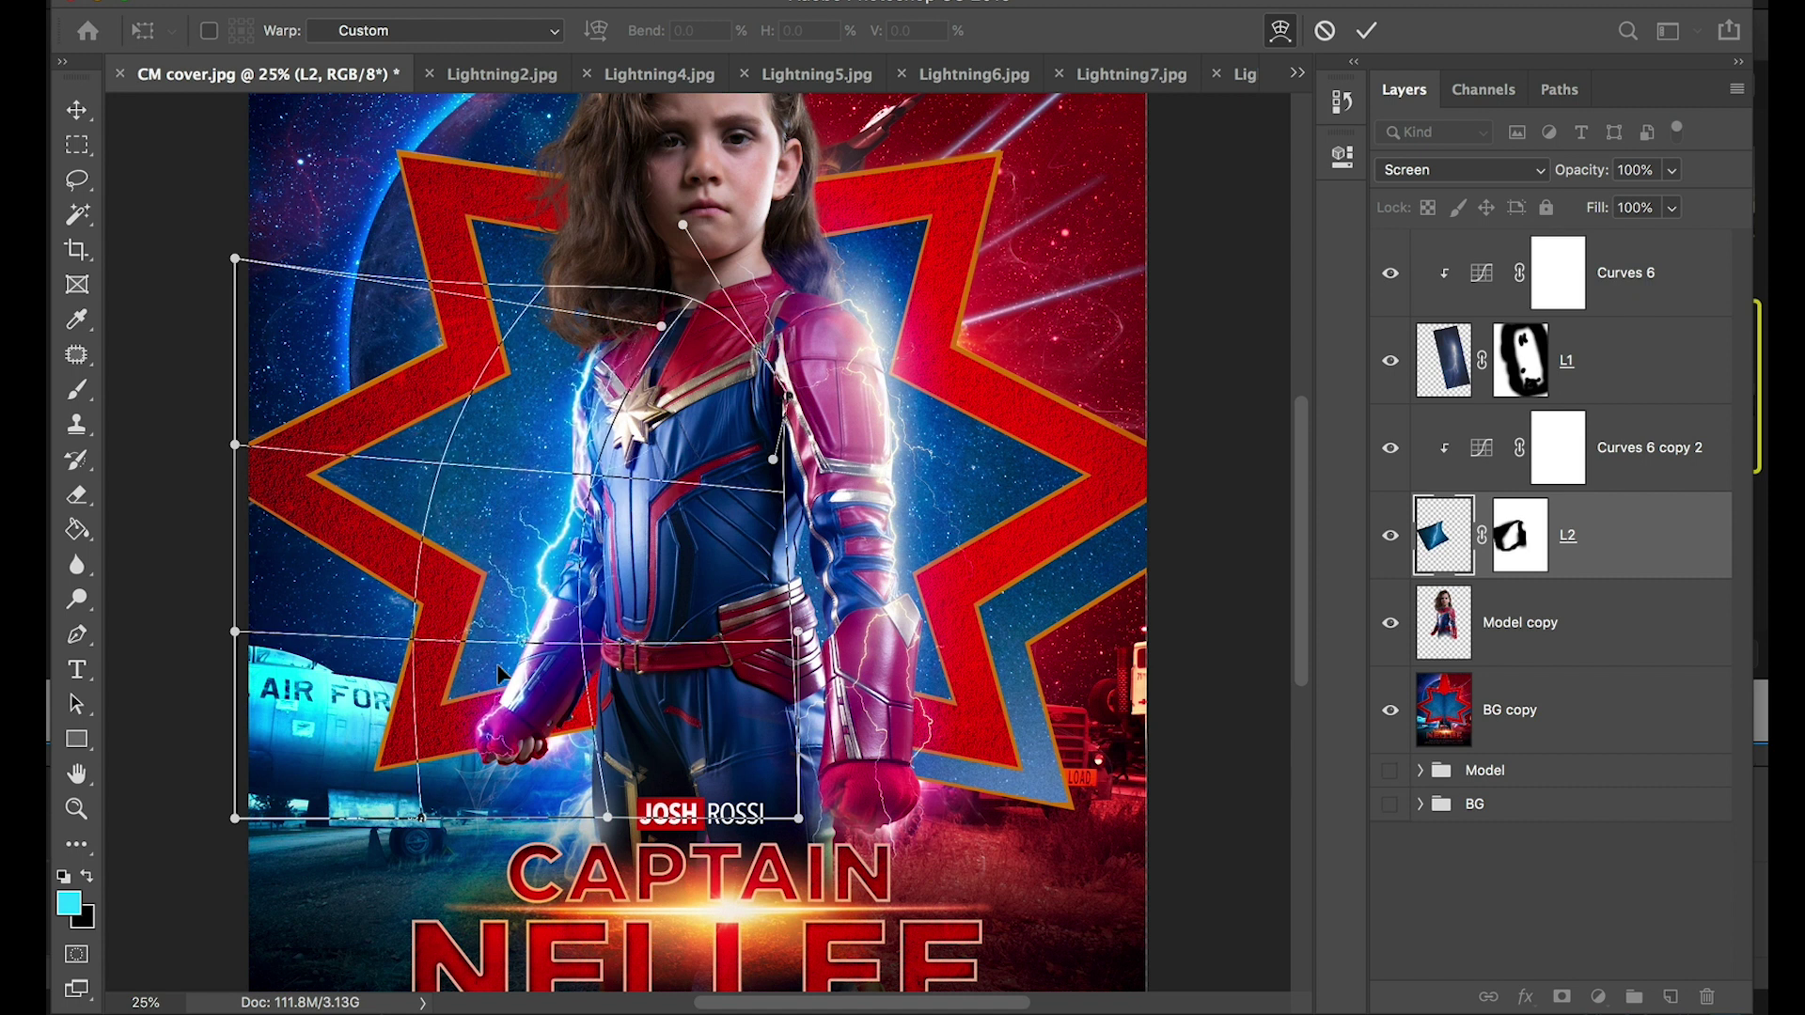
pyautogui.moveTo(420, 818); pyautogui.dragTo(442, 818)
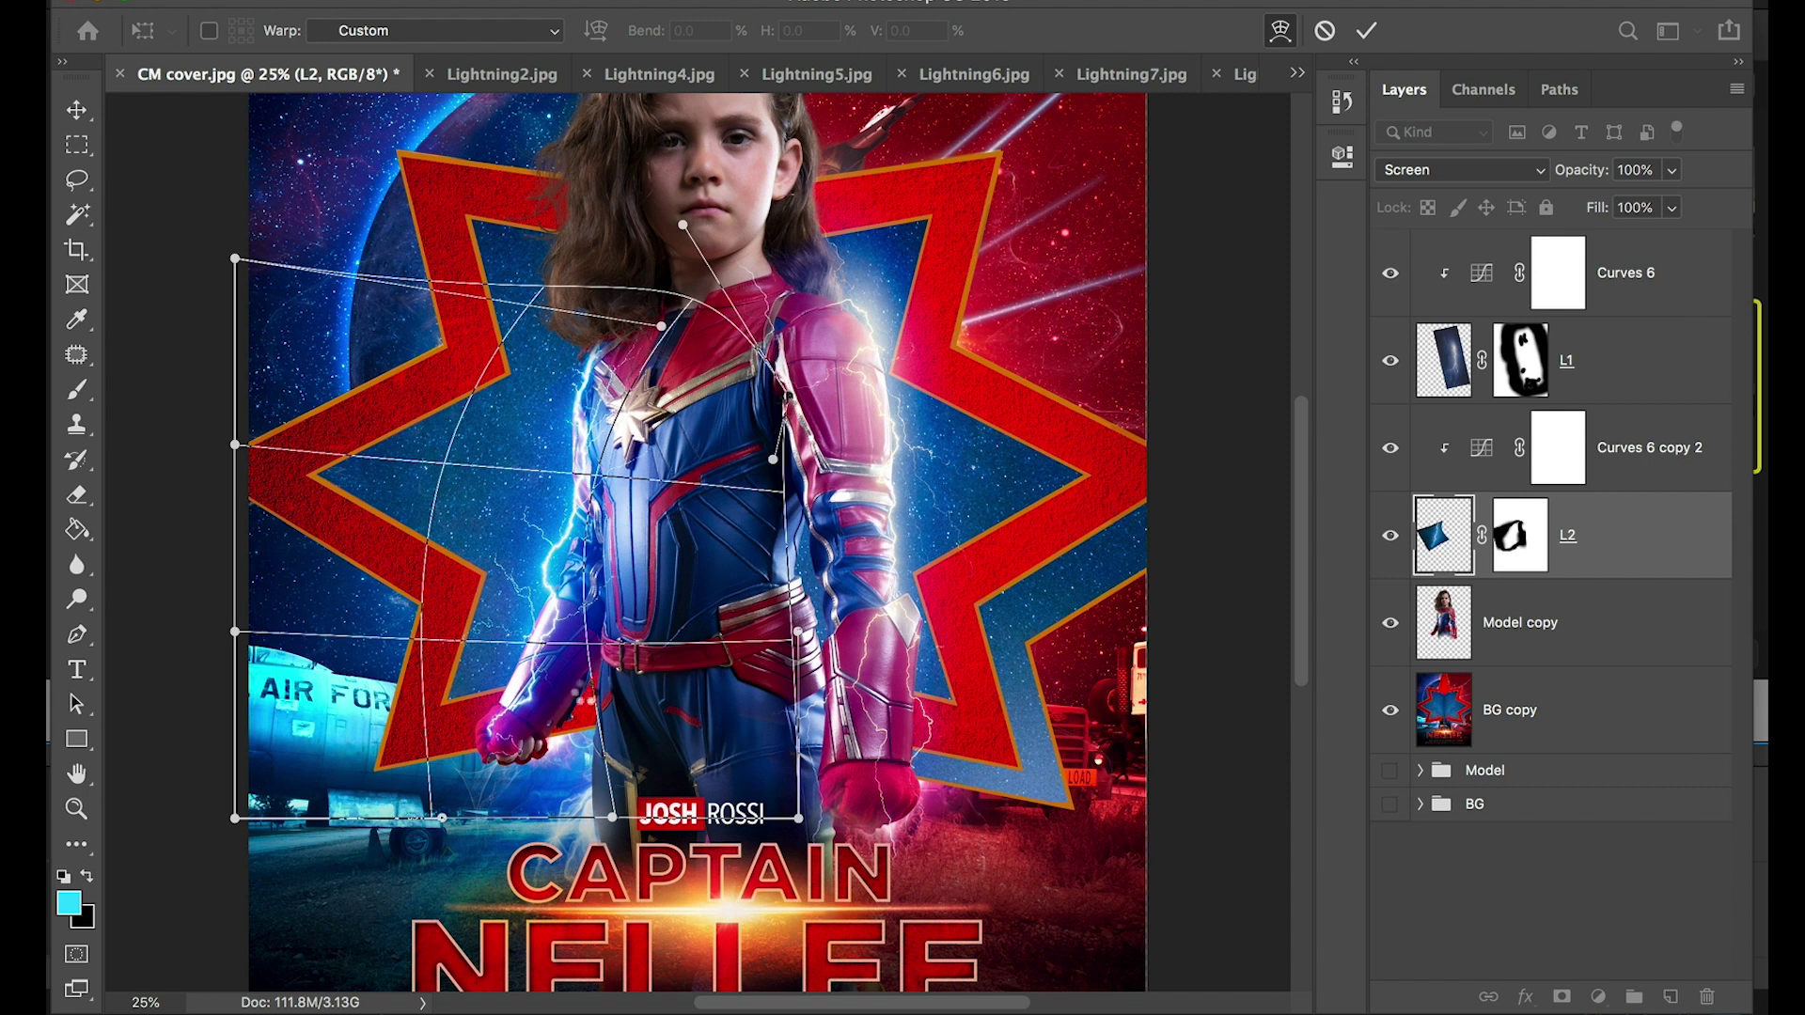
pyautogui.press('Return')
# Compare the poster with the warped L2 lightning hidden and shown, at full view and close up
pyautogui.hotkey('ctrl', '-')
pyautogui.hotkey('ctrl', '-')
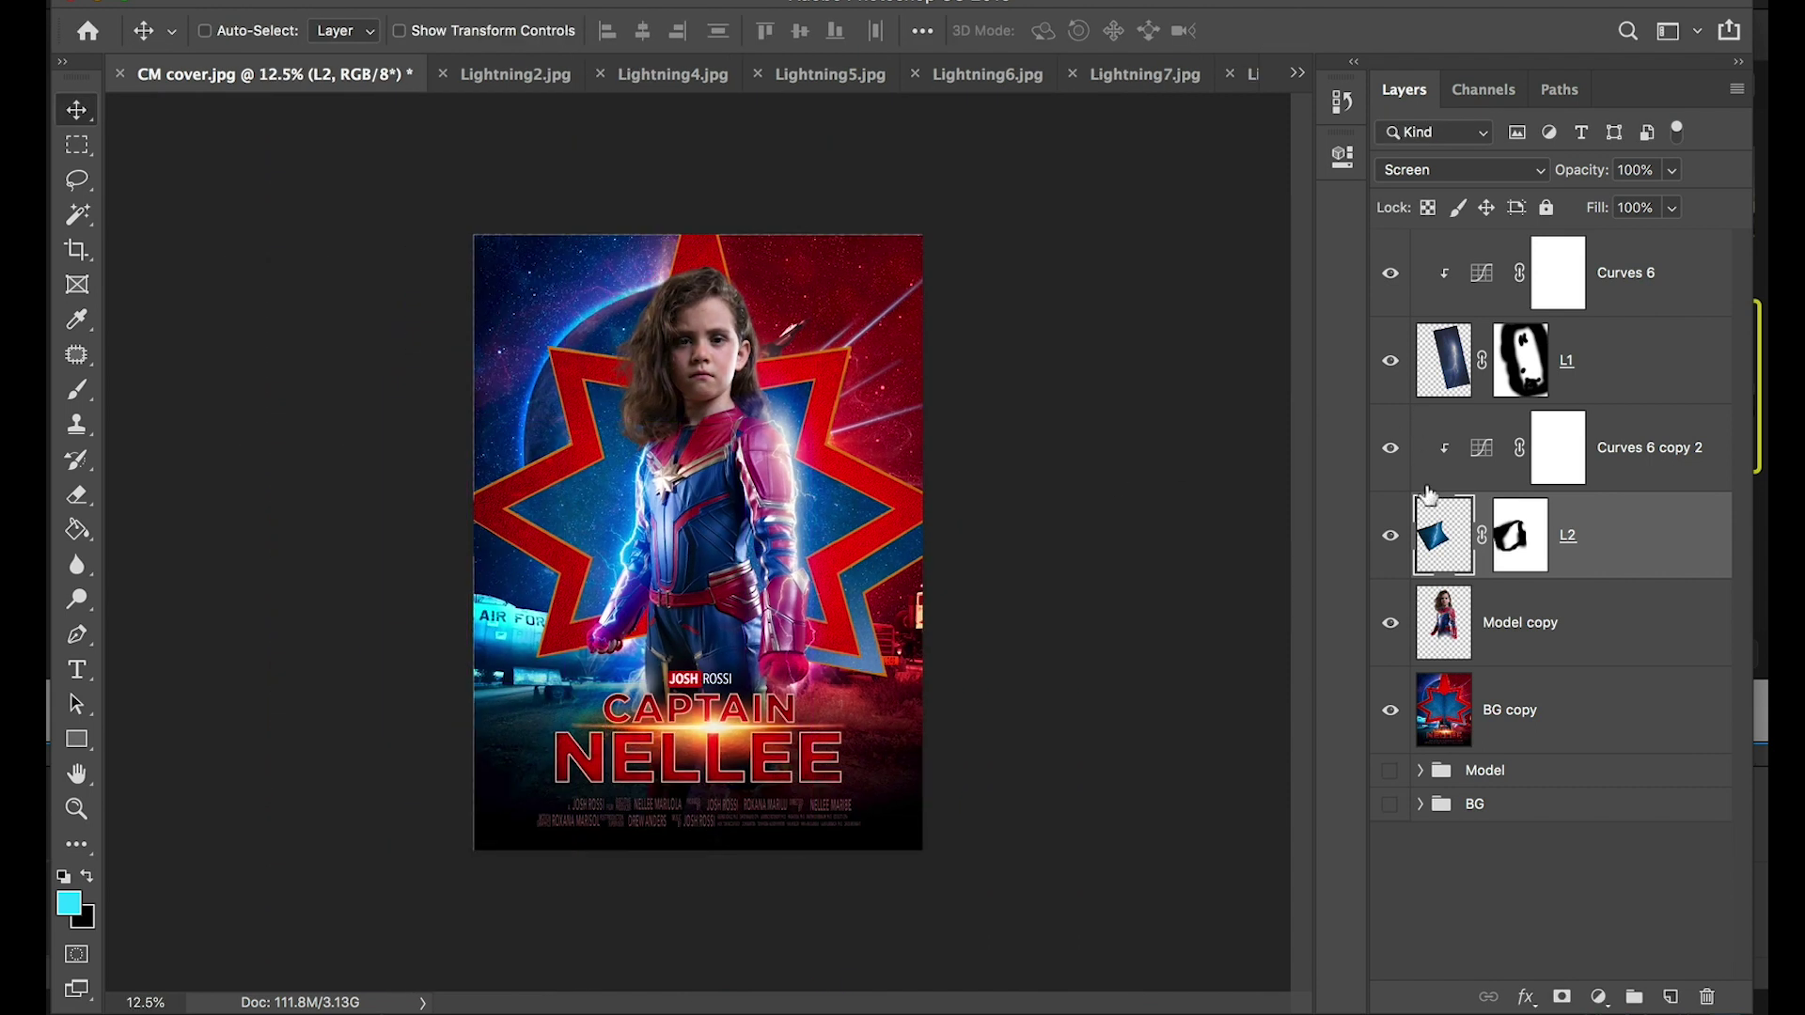
pyautogui.click(1393, 540)
pyautogui.click(1393, 541)
pyautogui.hotkey('ctrl', '+')
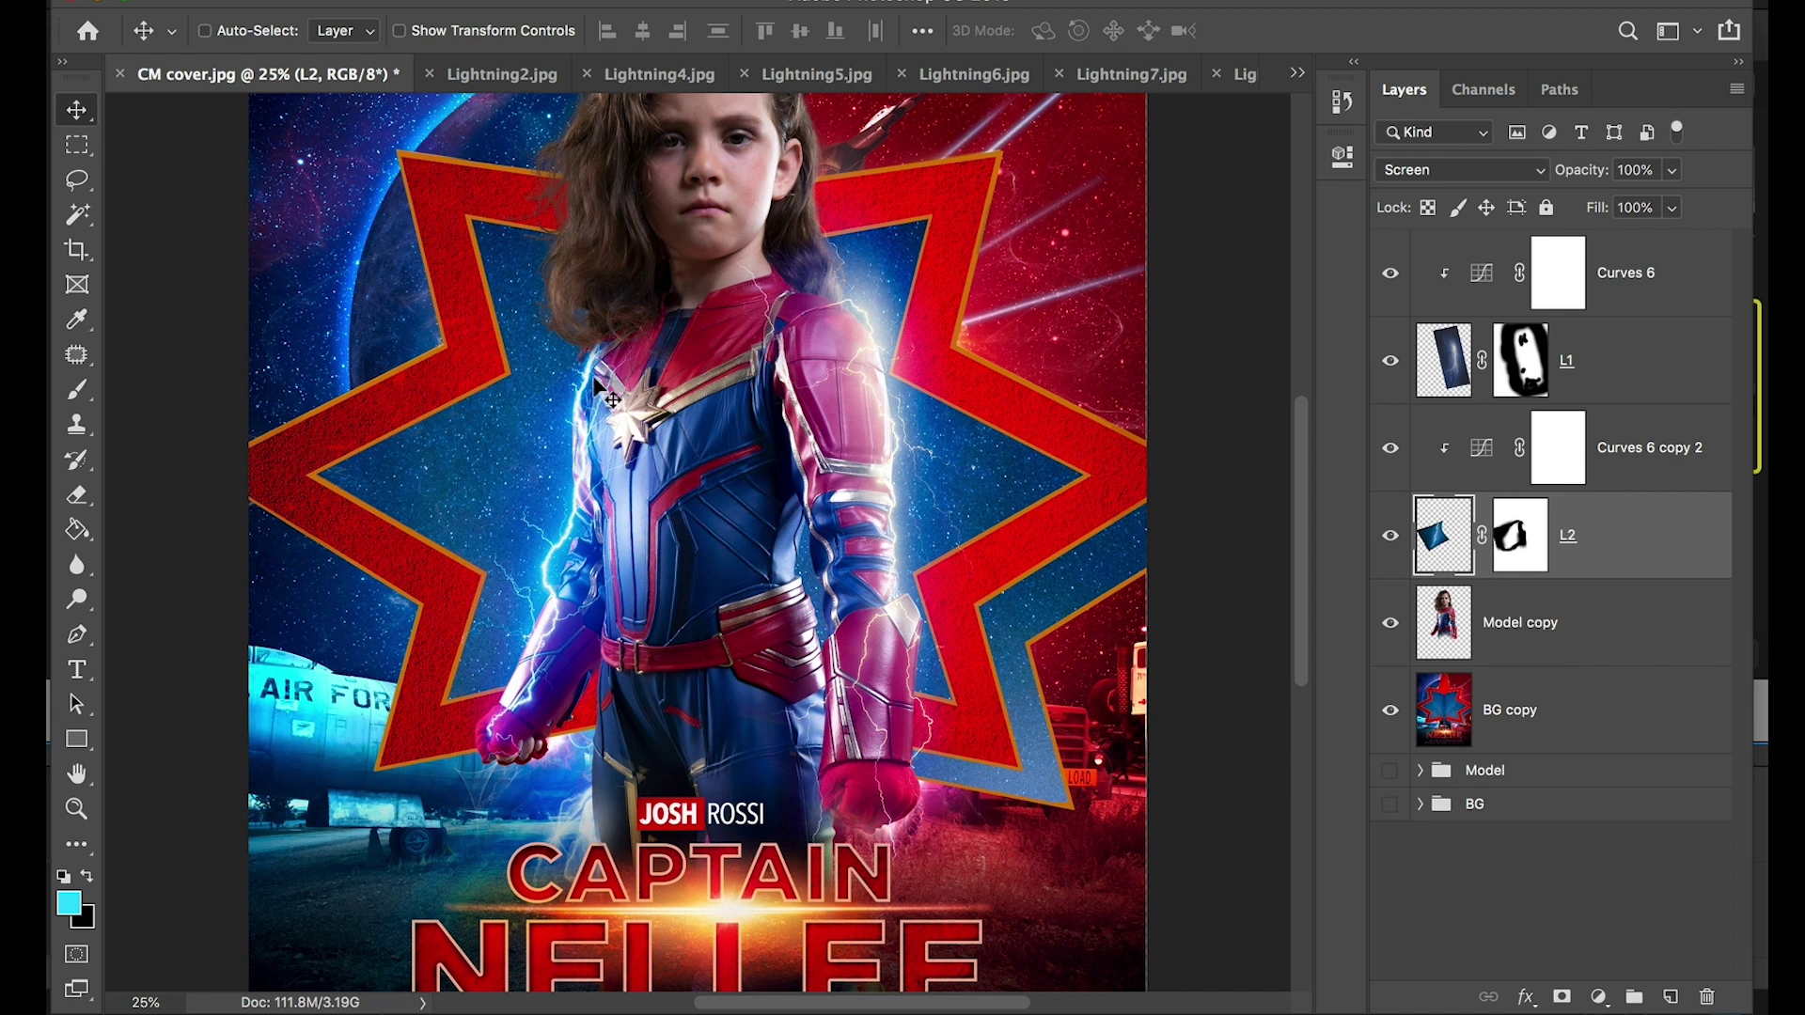
pyautogui.hotkey('ctrl', '-')
pyautogui.hotkey('ctrl', '-')
pyautogui.hotkey('ctrl', '+')
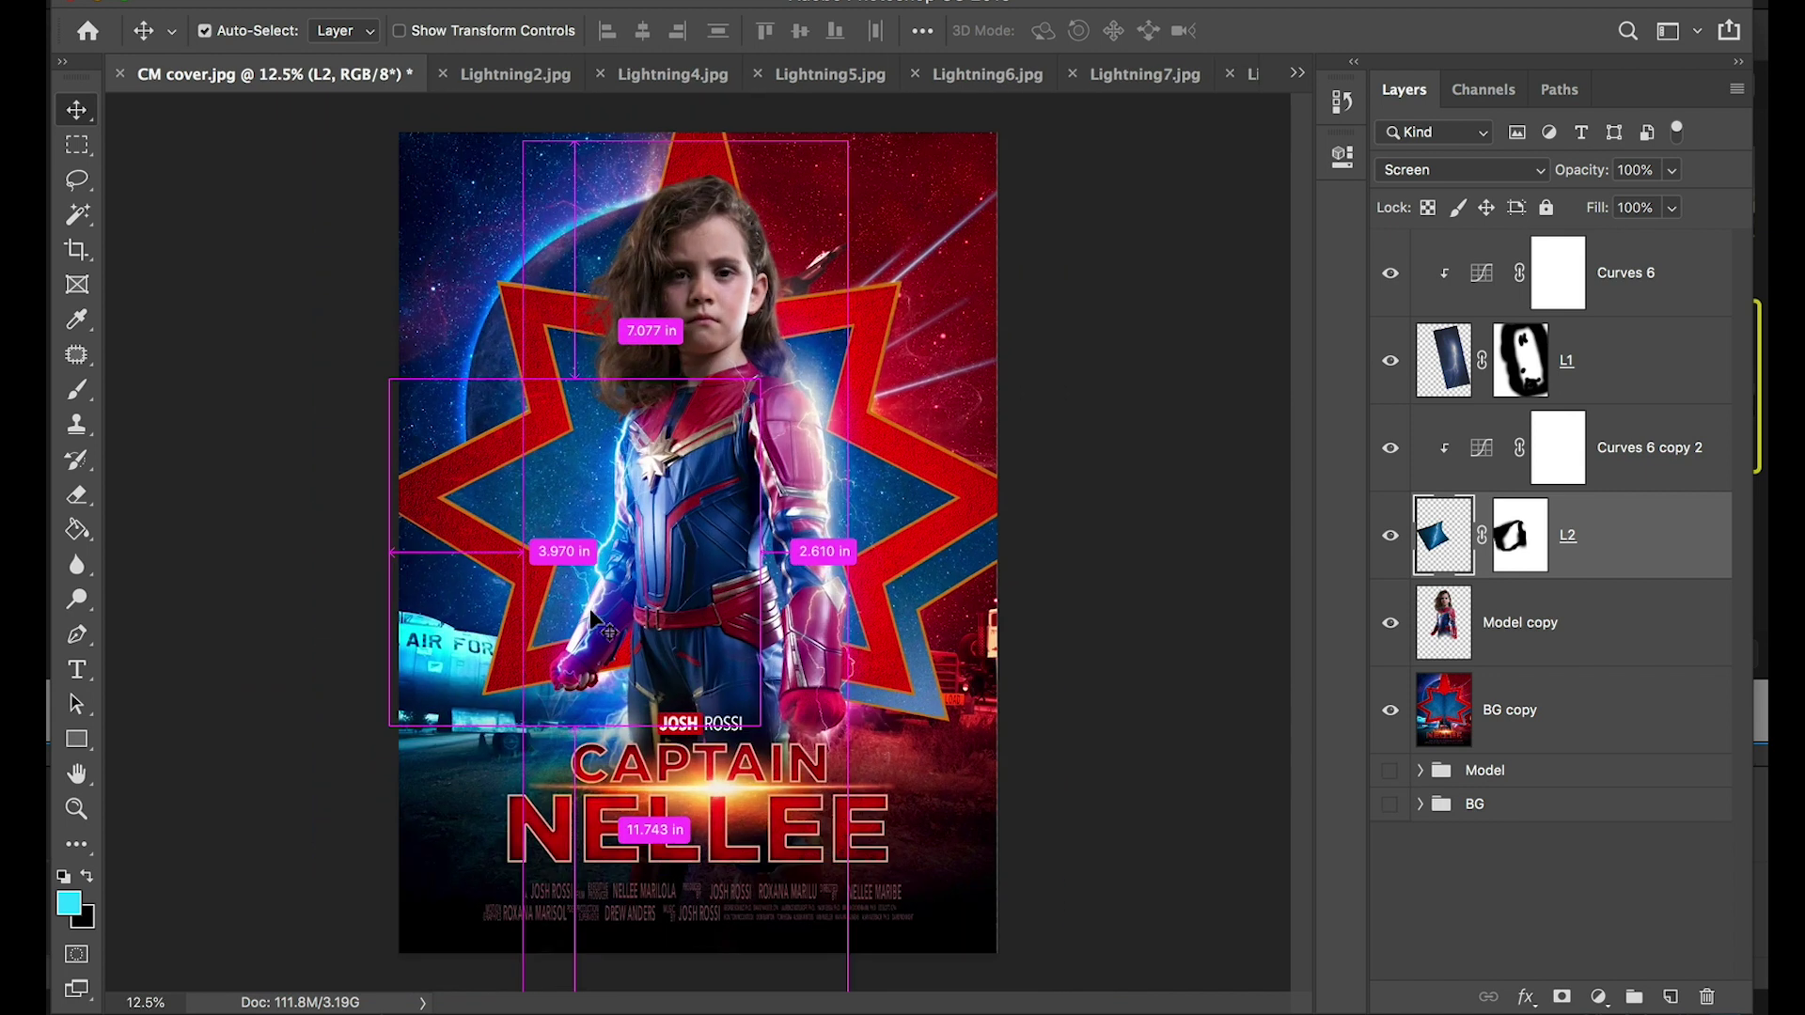
# Duplicate the L2 lightning together with its clipped Curves 6 copy 2 adjustment to intensify the bolt
pyautogui.click(1483, 457)
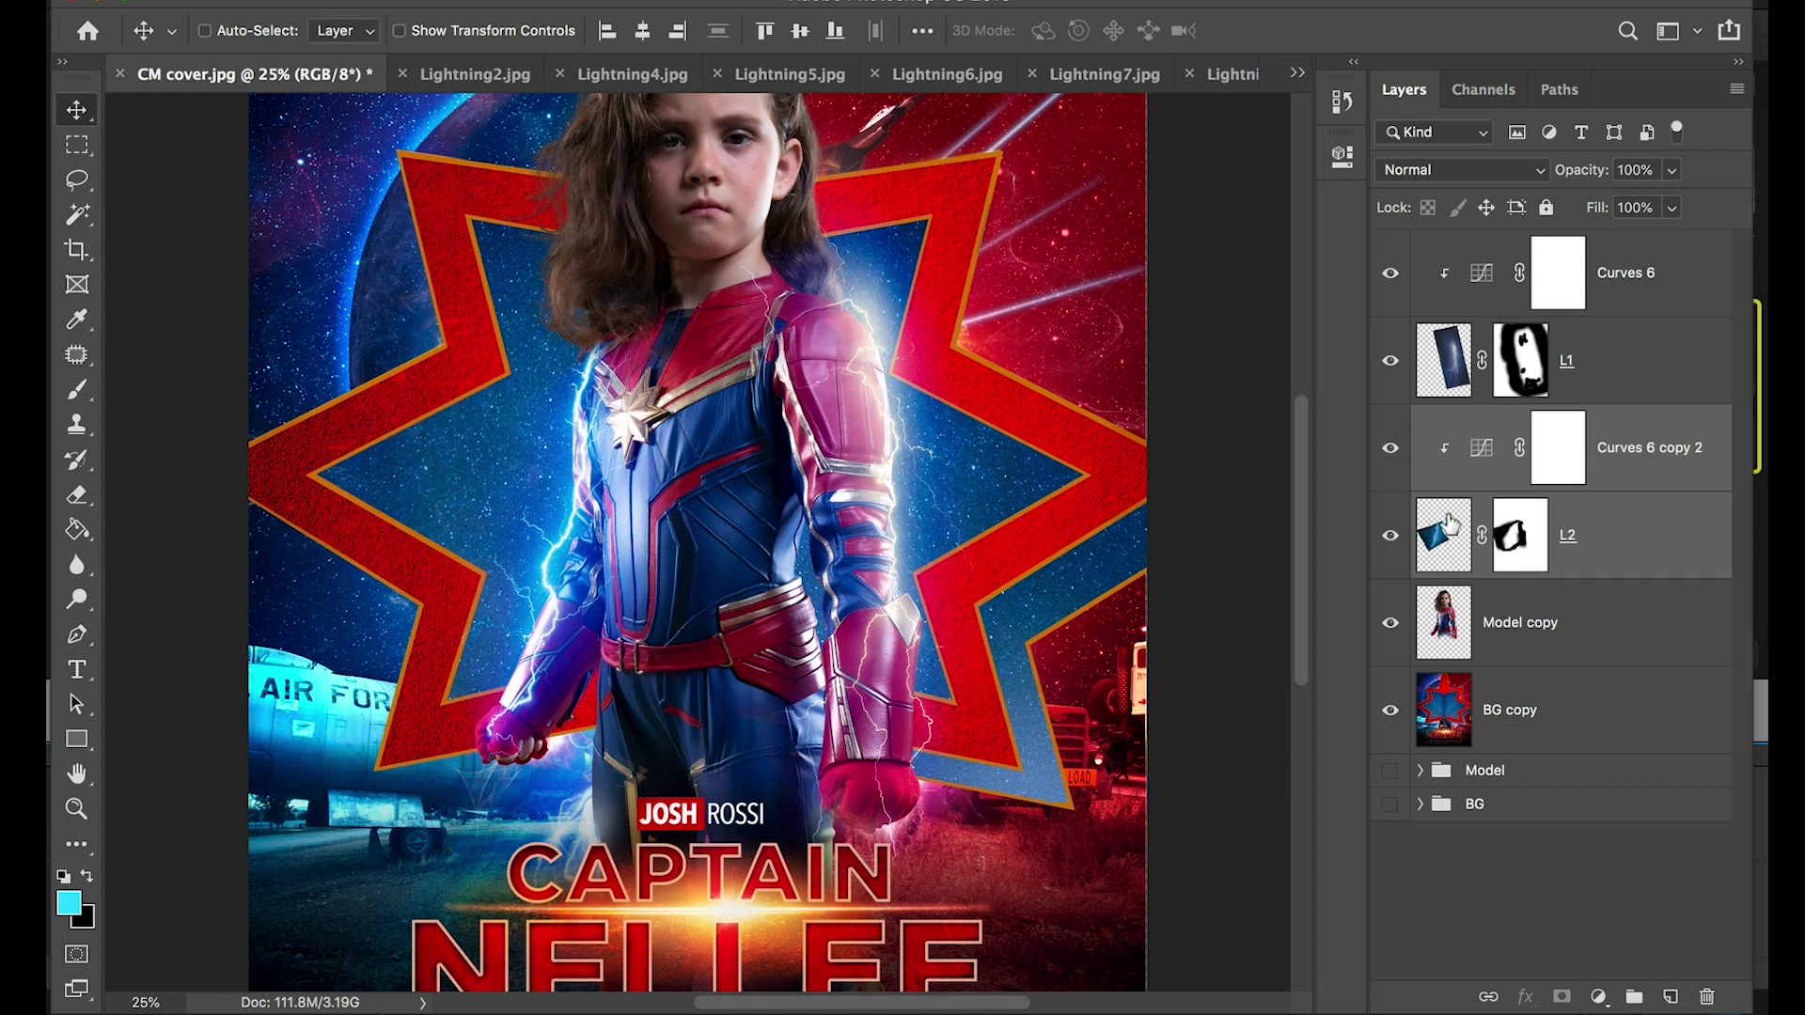
pyautogui.click(1455, 546)
pyautogui.click(1486, 451)
pyautogui.keyDown('alt'); pyautogui.moveTo(1480, 439); pyautogui.dragTo(1487, 431); pyautogui.keyUp('alt')
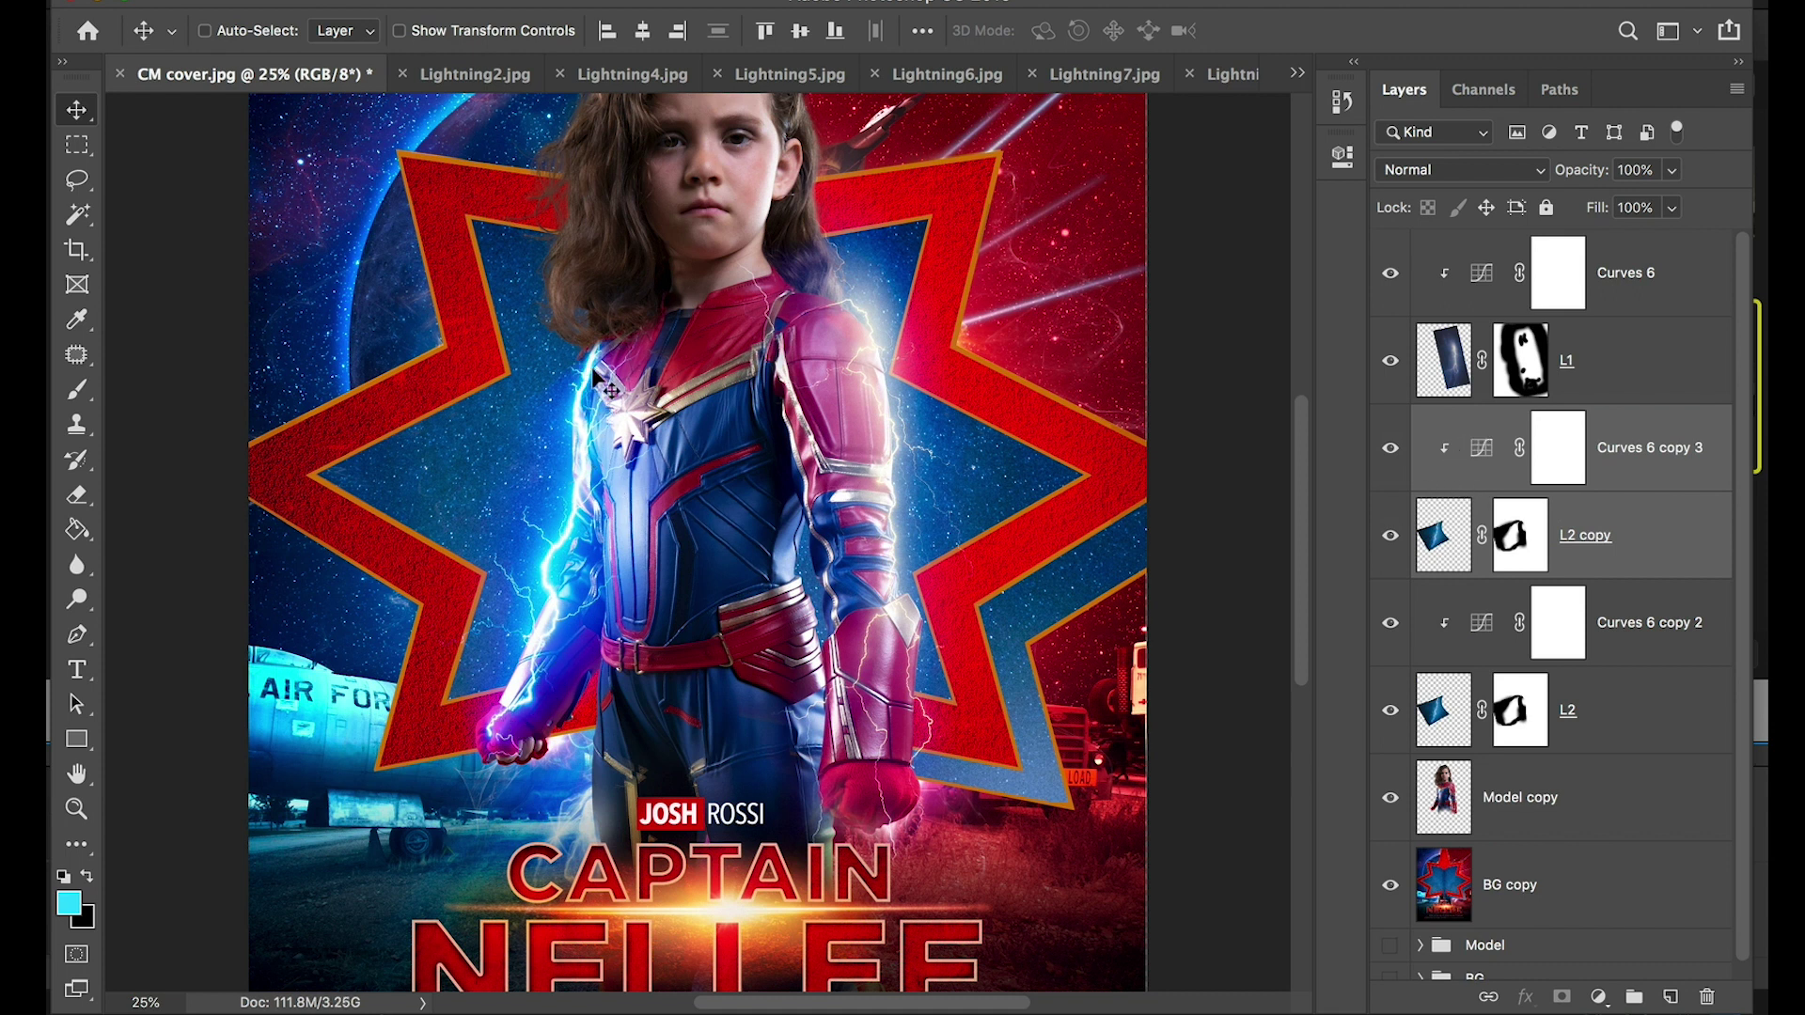
# Duplicate the L1 lightning together with its clipped Curves 6 adjustment
pyautogui.click(1456, 365)
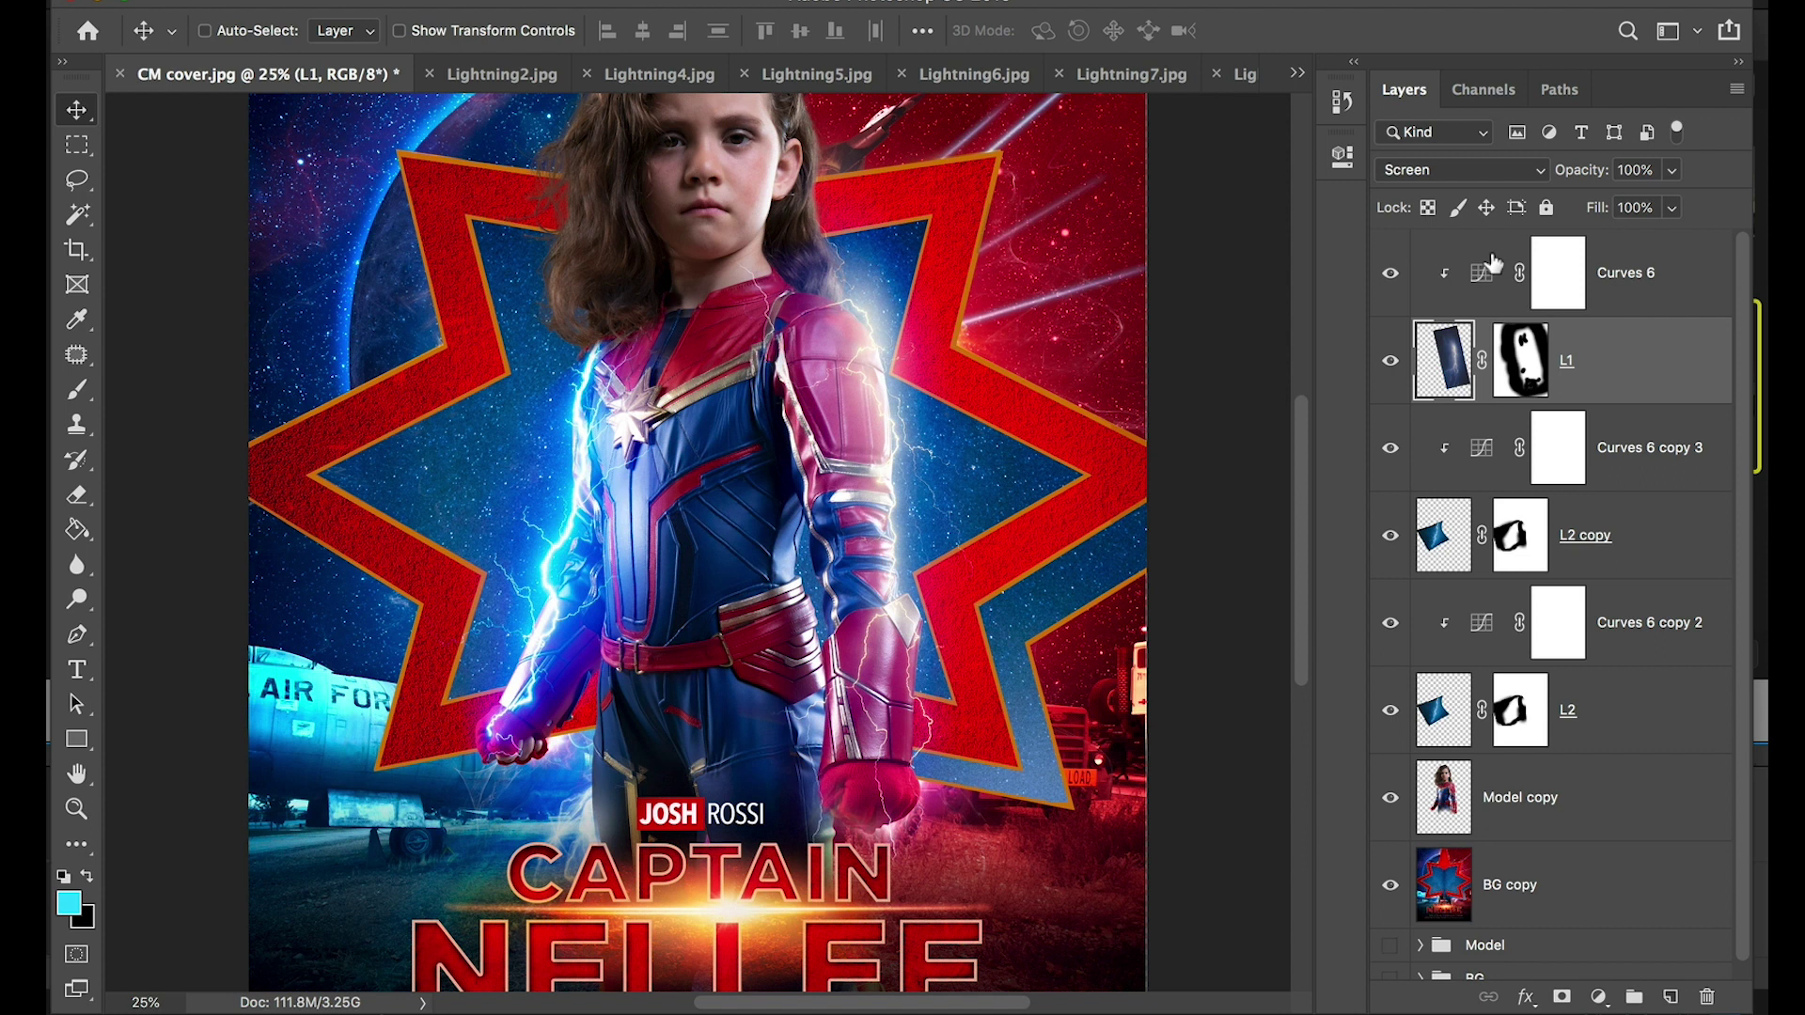
pyautogui.keyDown('shift'); pyautogui.click(1484, 266); pyautogui.keyUp('shift')
pyautogui.press('super+j')
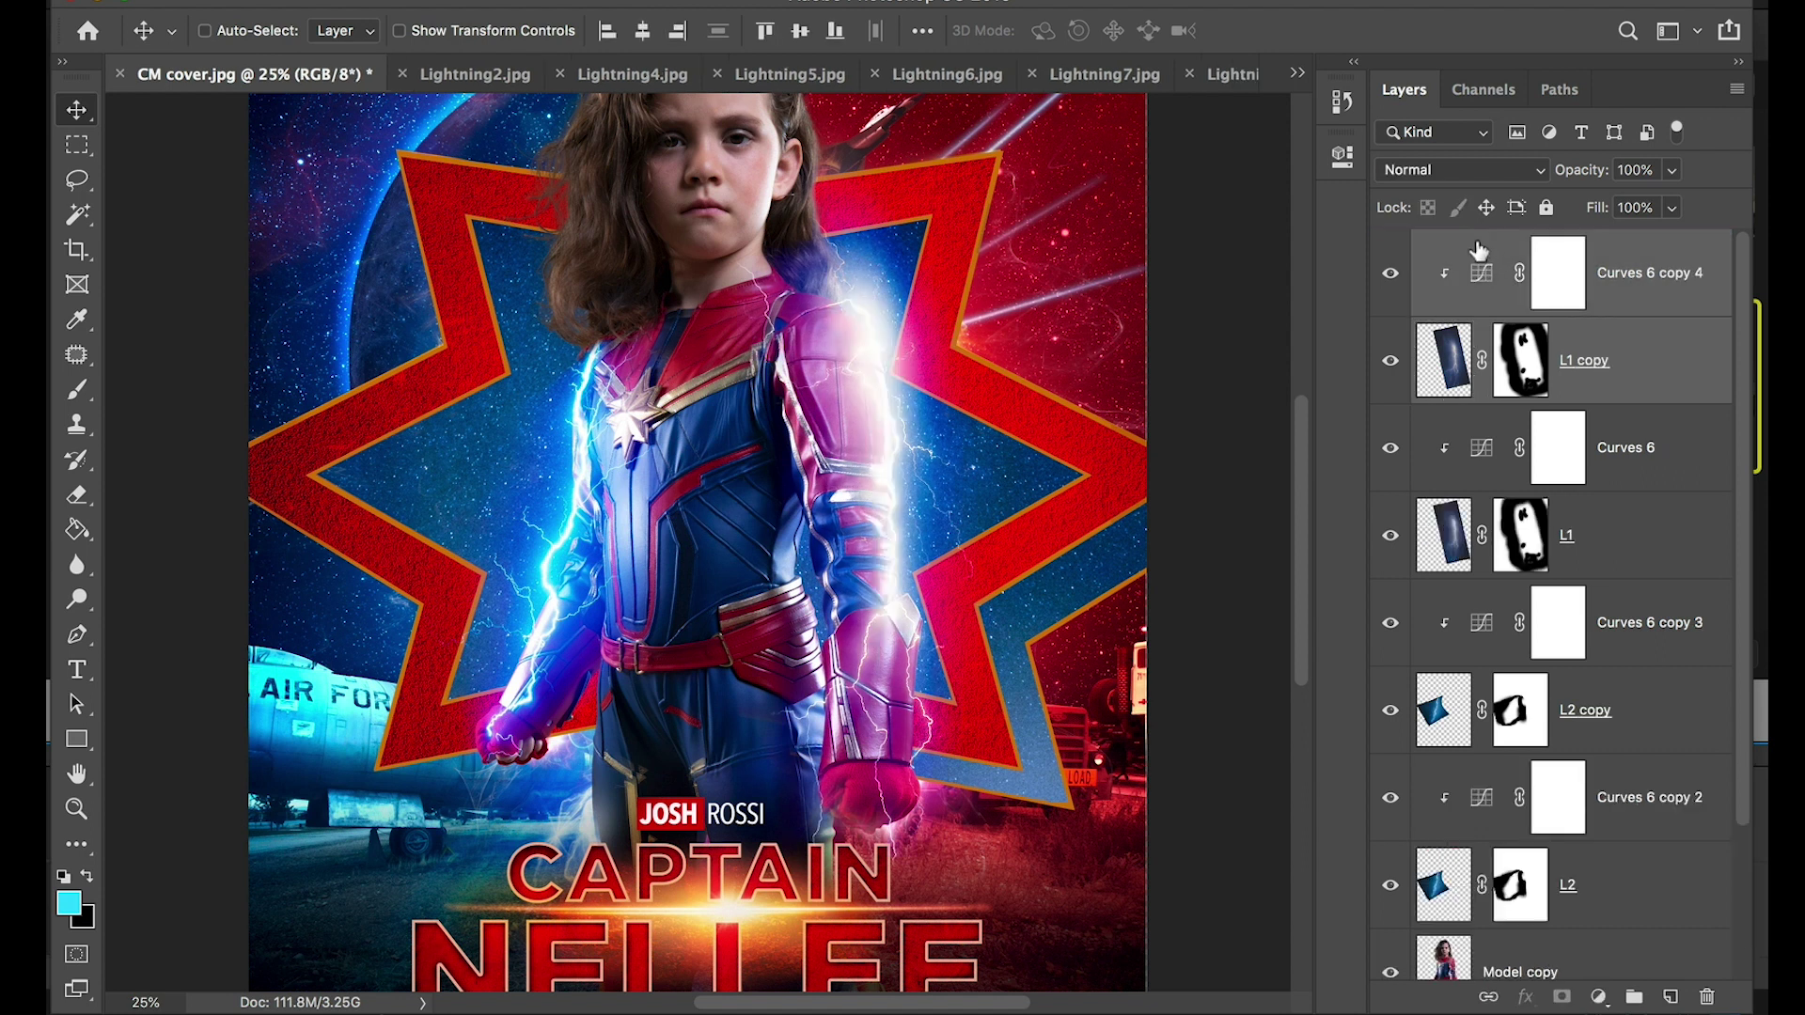
# Paint black on the L1 copy mask with a 400 px brush to reduce the glow around the shoulder, upper arm and chest
pyautogui.click(1524, 365)
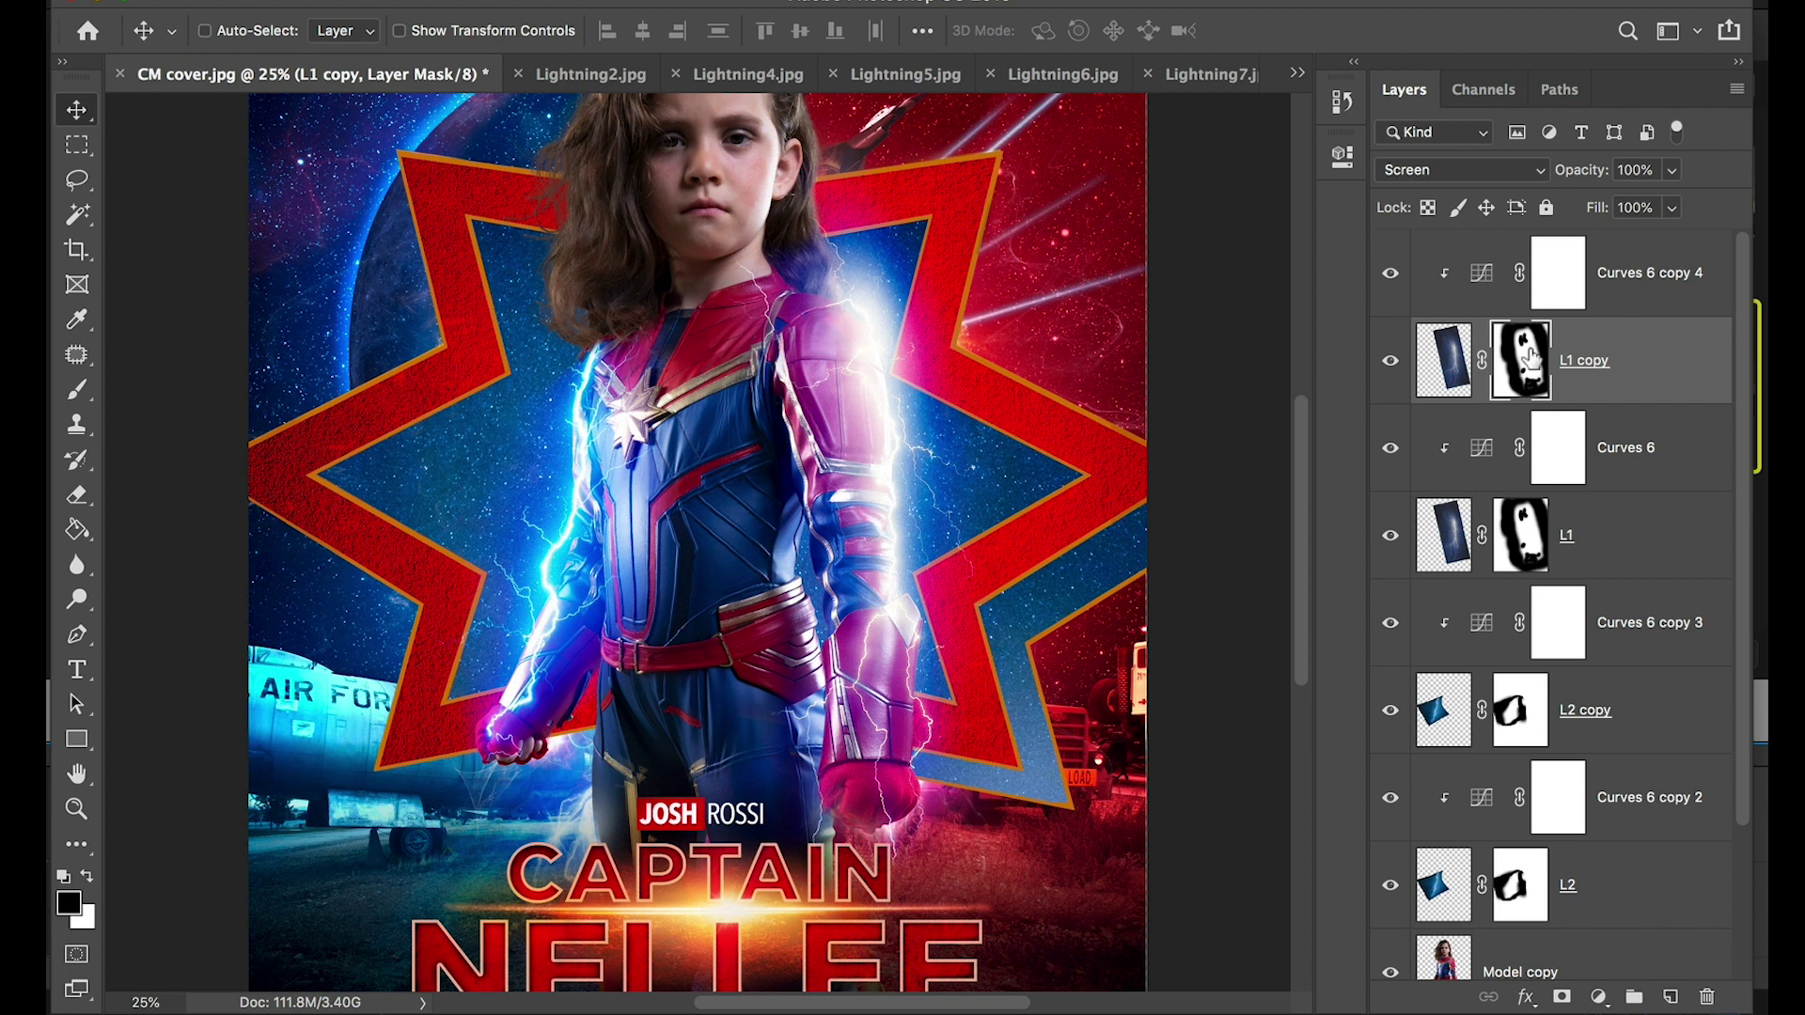
pyautogui.press('b')
pyautogui.moveTo(876, 260)
pyautogui.mouseDown()
pyautogui.moveTo(927, 398)
pyautogui.moveTo(927, 463)
pyautogui.moveTo(856, 353)
pyautogui.moveTo(828, 347)
pyautogui.moveTo(917, 353)
pyautogui.mouseUp()
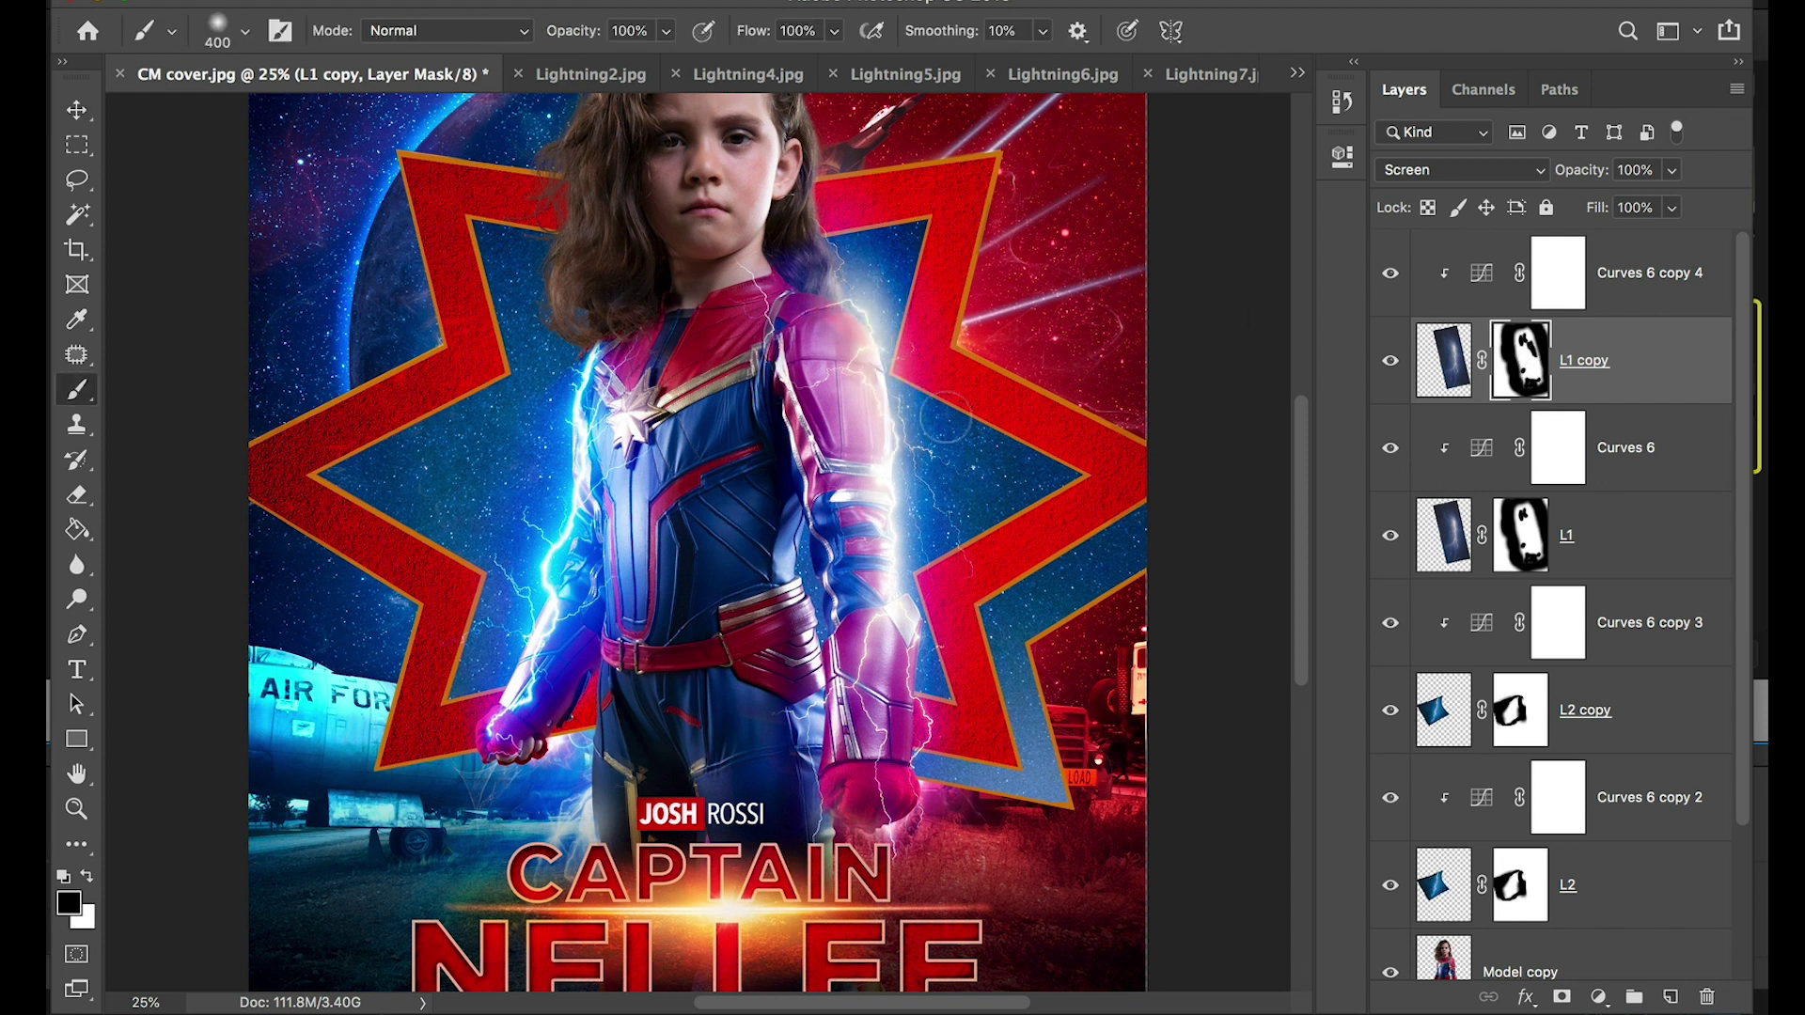
pyautogui.moveTo(836, 367); pyautogui.dragTo(788, 532)
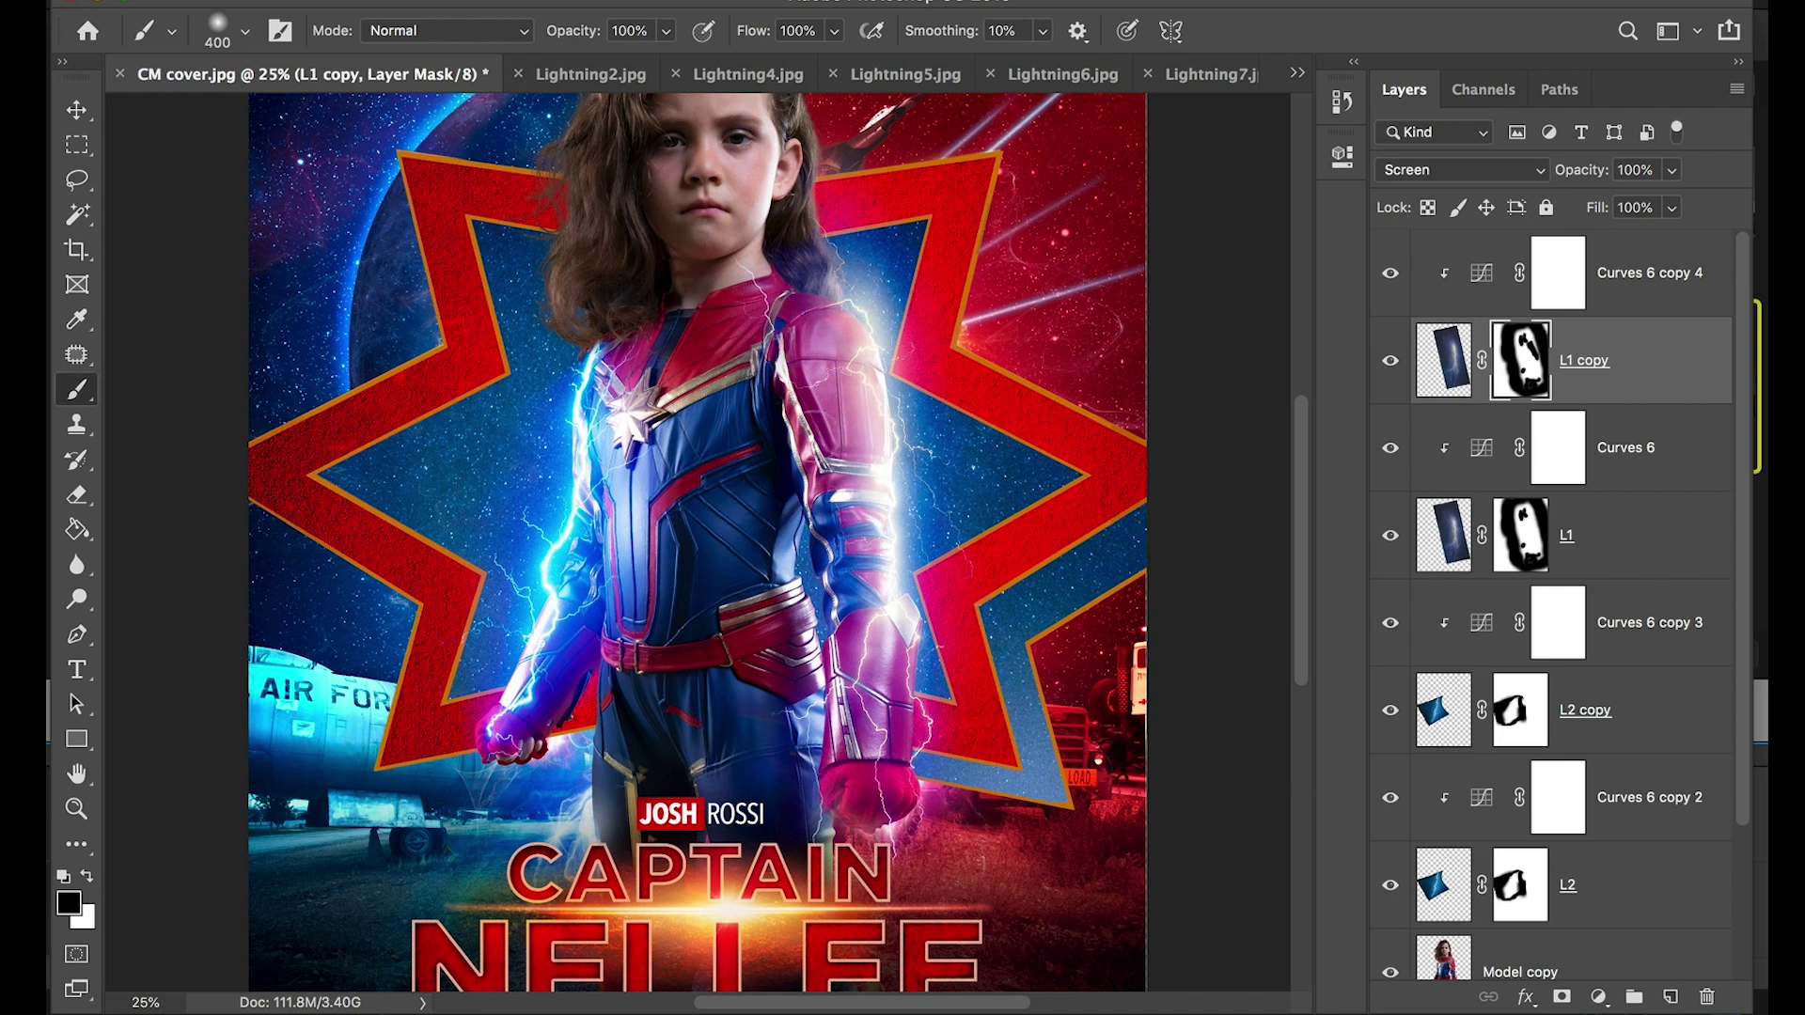
pyautogui.press('super+minus')
pyautogui.press('super+minus')
pyautogui.press('super+plus')
pyautogui.press('super+plus')
pyautogui.moveTo(730, 427)
pyautogui.mouseDown()
pyautogui.moveTo(727, 583)
pyautogui.moveTo(722, 401)
pyautogui.mouseUp()
pyautogui.press('super+minus')
pyautogui.press('super+minus')
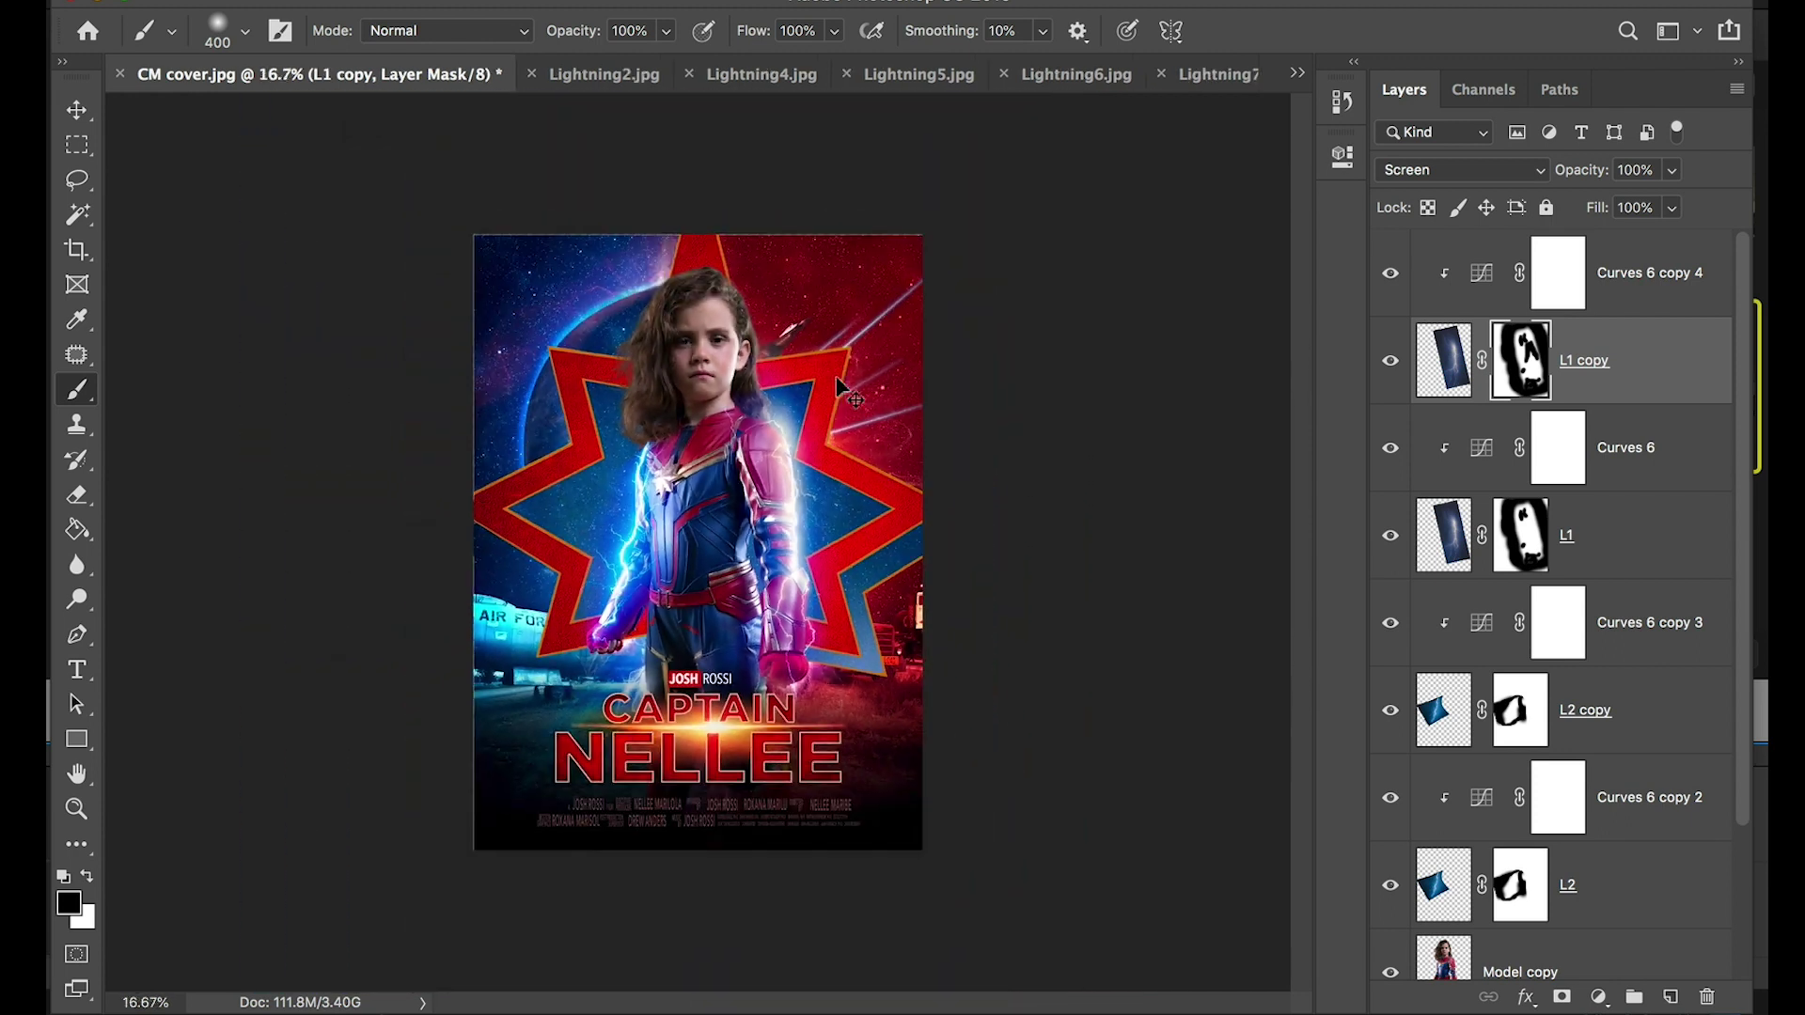
# Bring the lightning image with the city skyline into the poster, move it above Curves 6 copy 4 and release its clipping mask
pyautogui.press('v')
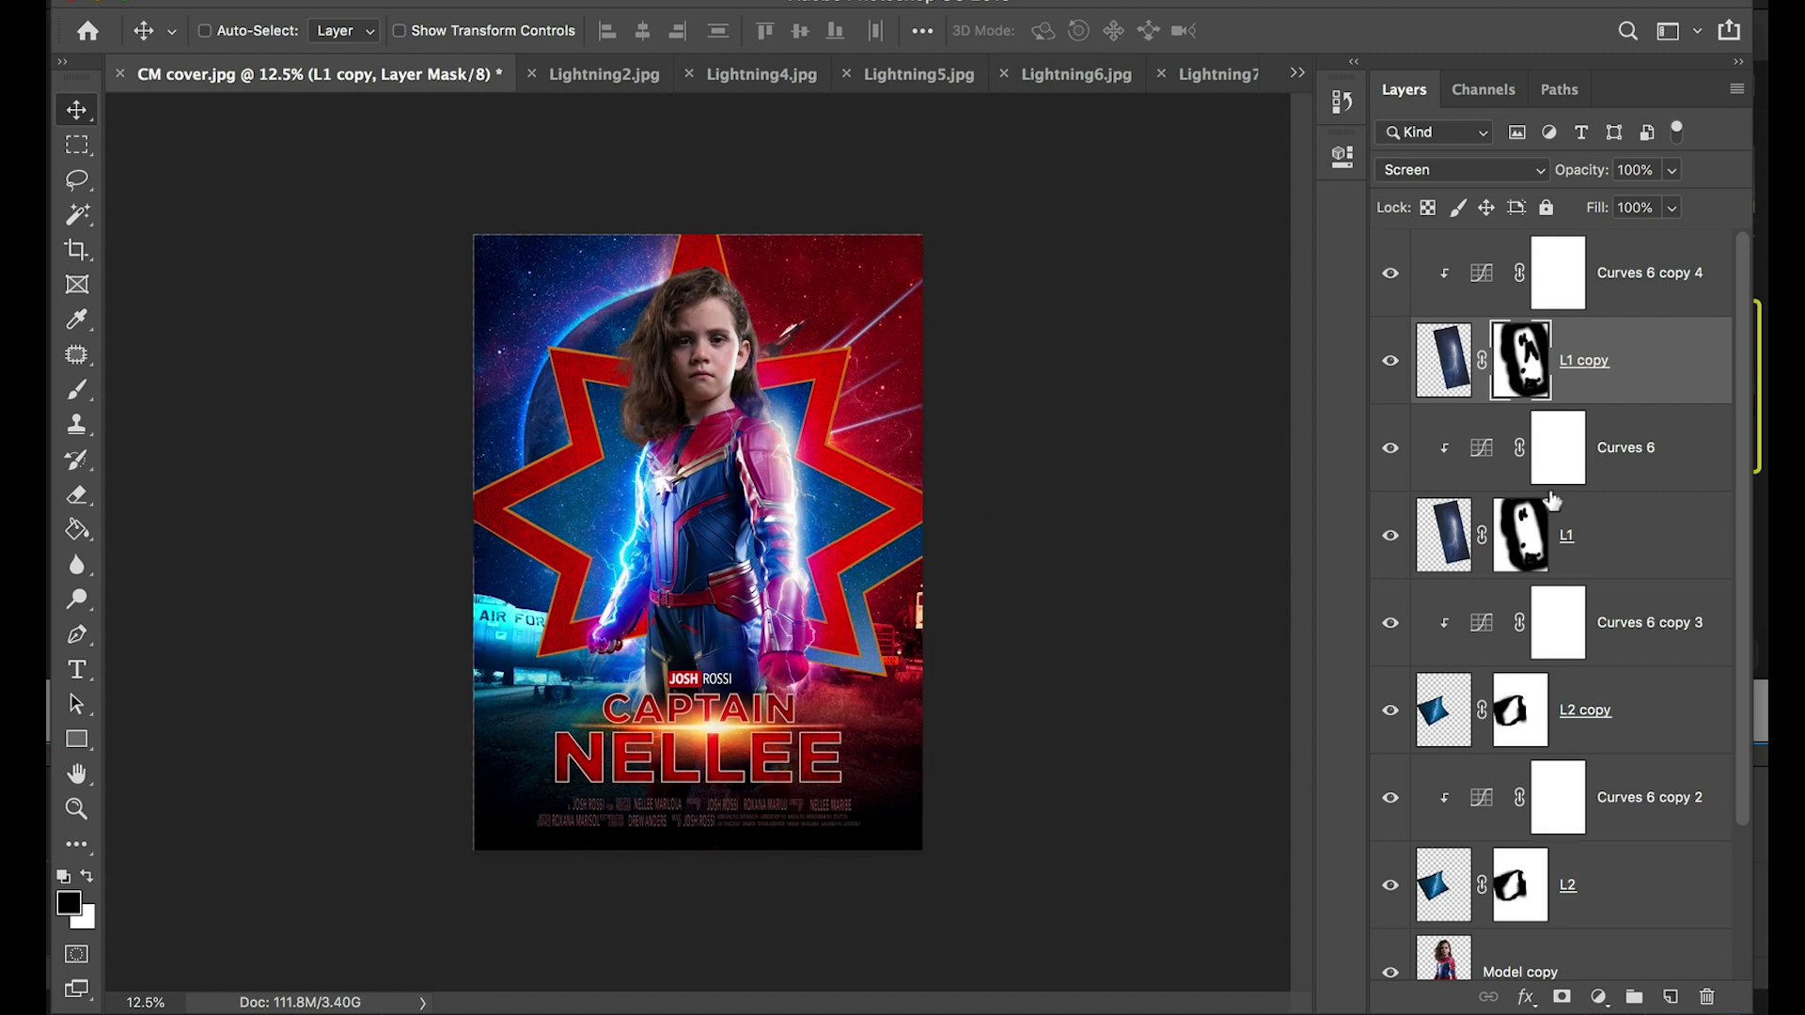
pyautogui.click(918, 74)
pyautogui.click(1114, 77)
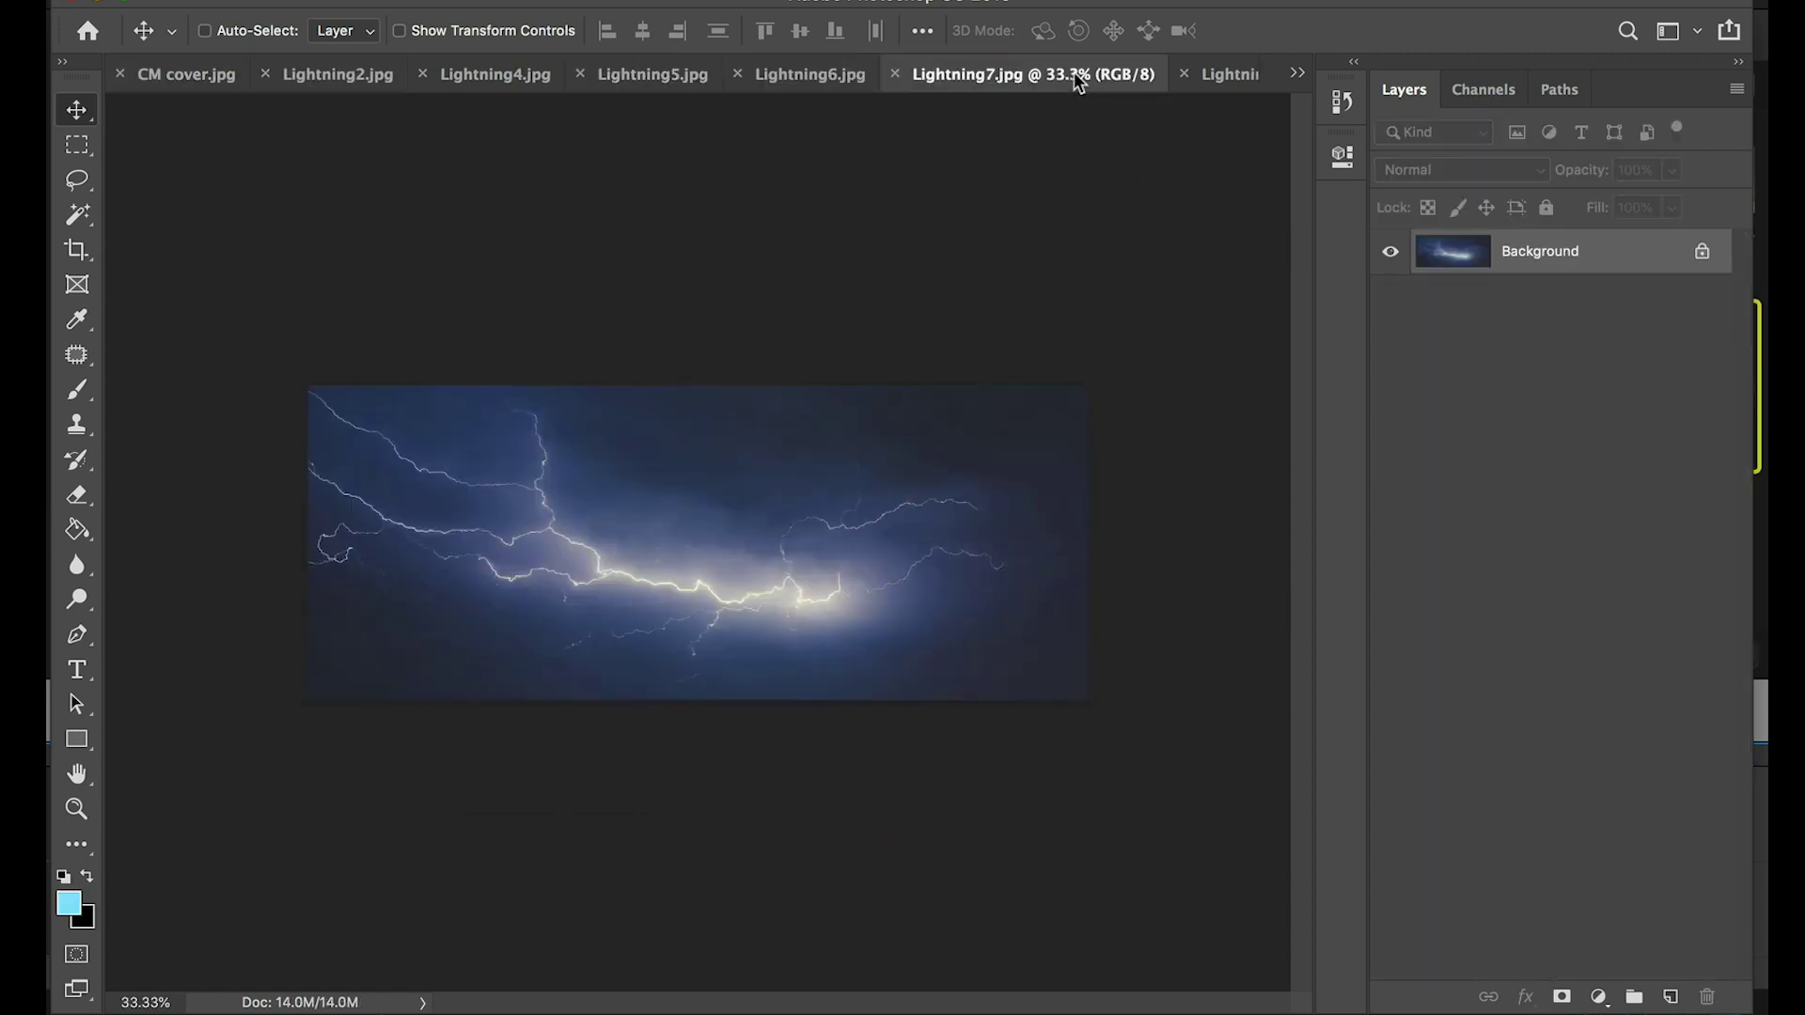
pyautogui.click(1240, 74)
pyautogui.moveTo(743, 377); pyautogui.dragTo(156, 81)
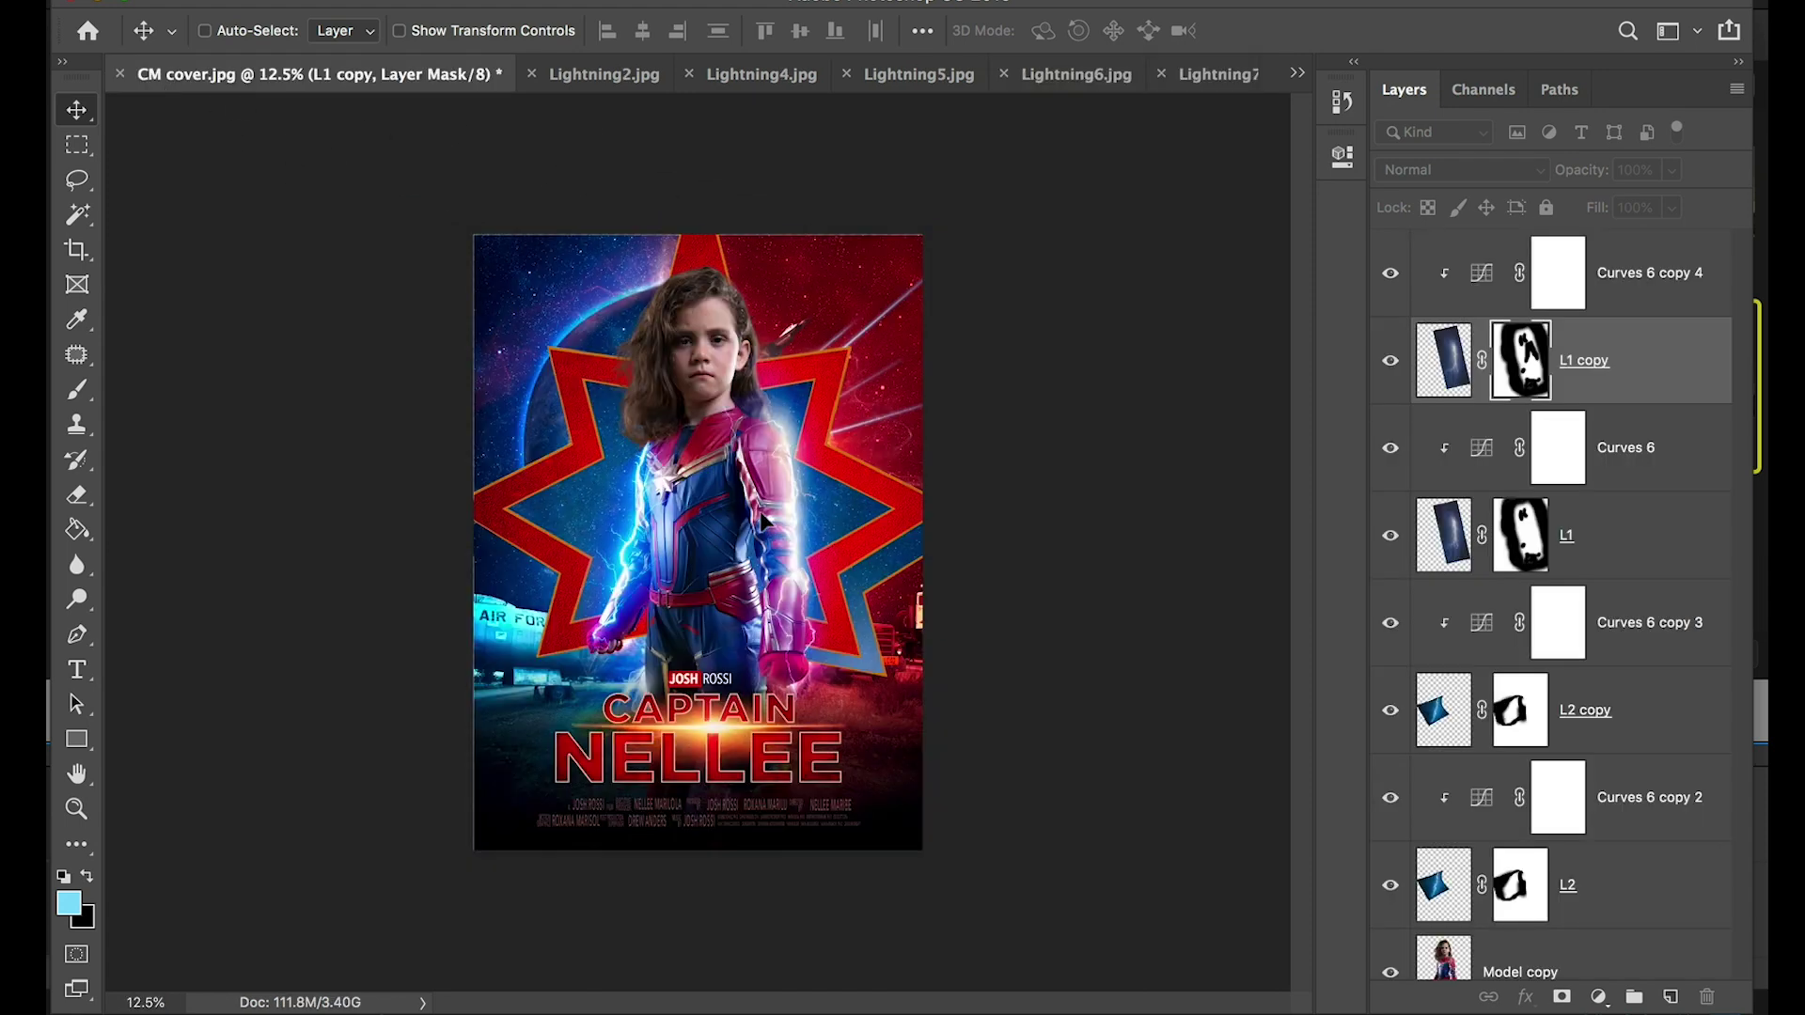
pyautogui.moveTo(764, 520); pyautogui.dragTo(765, 520)
pyautogui.click(1591, 821)
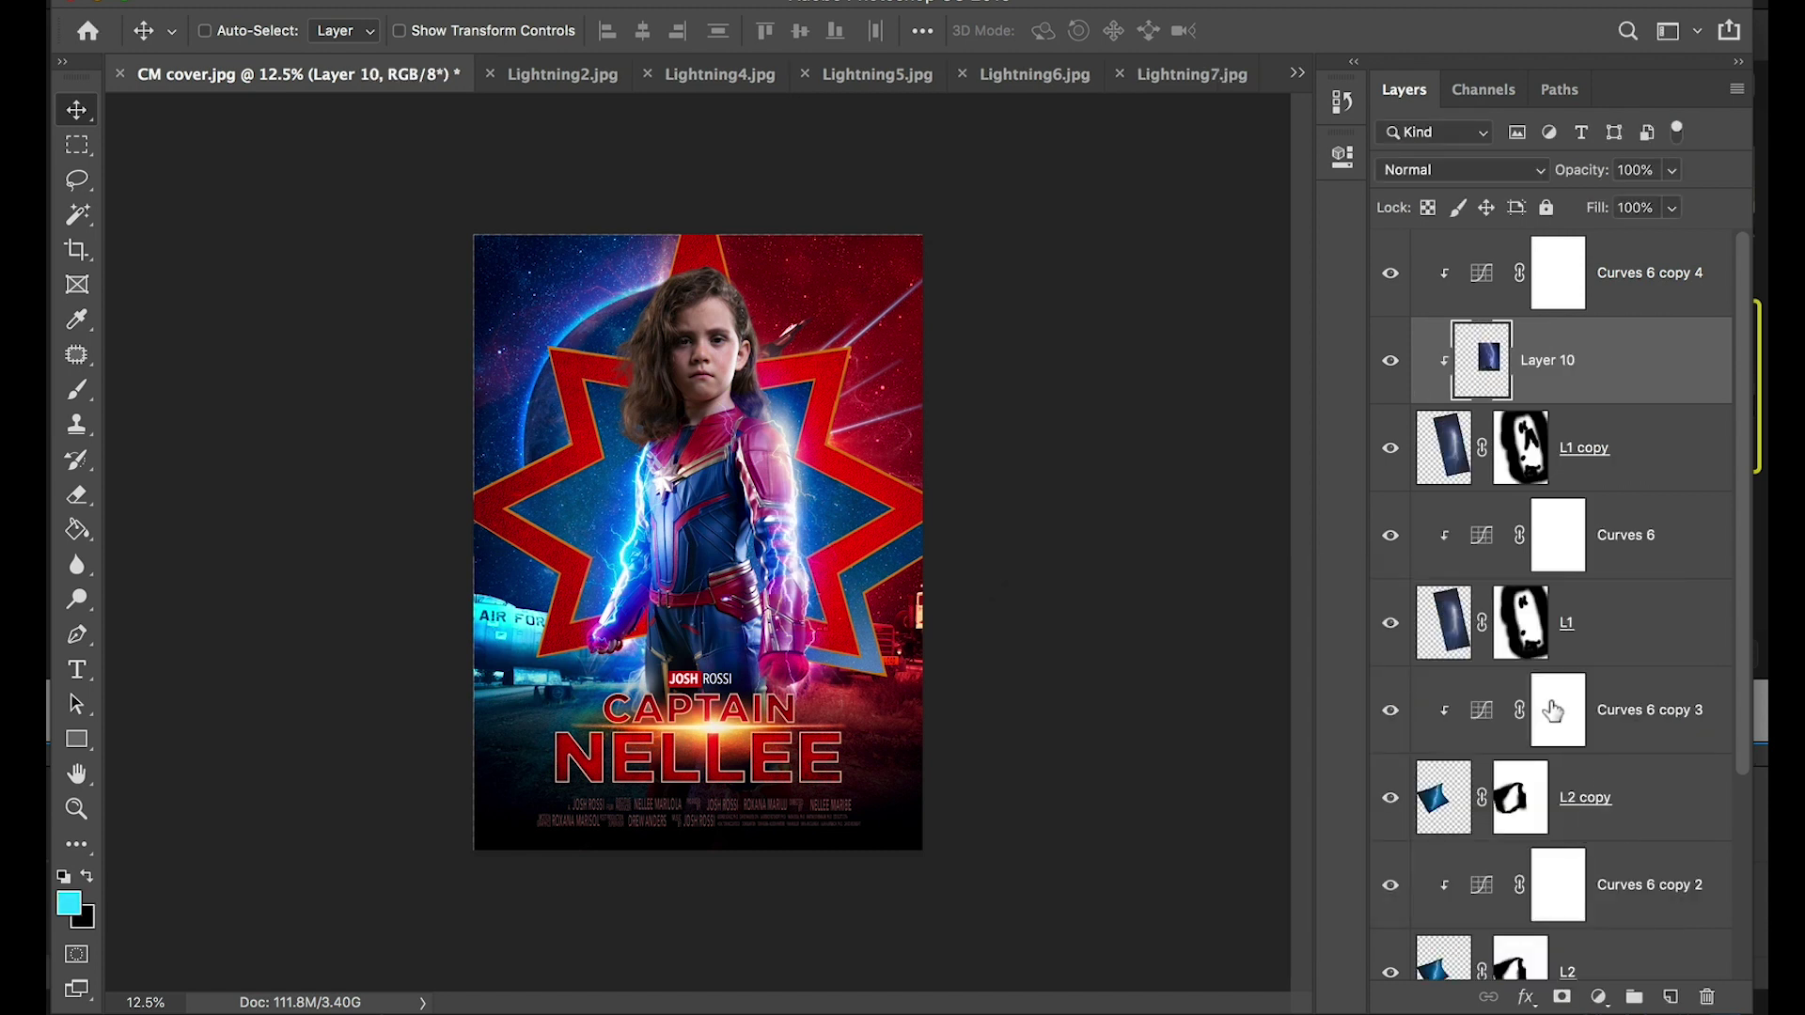
pyautogui.moveTo(1481, 369); pyautogui.dragTo(1512, 256)
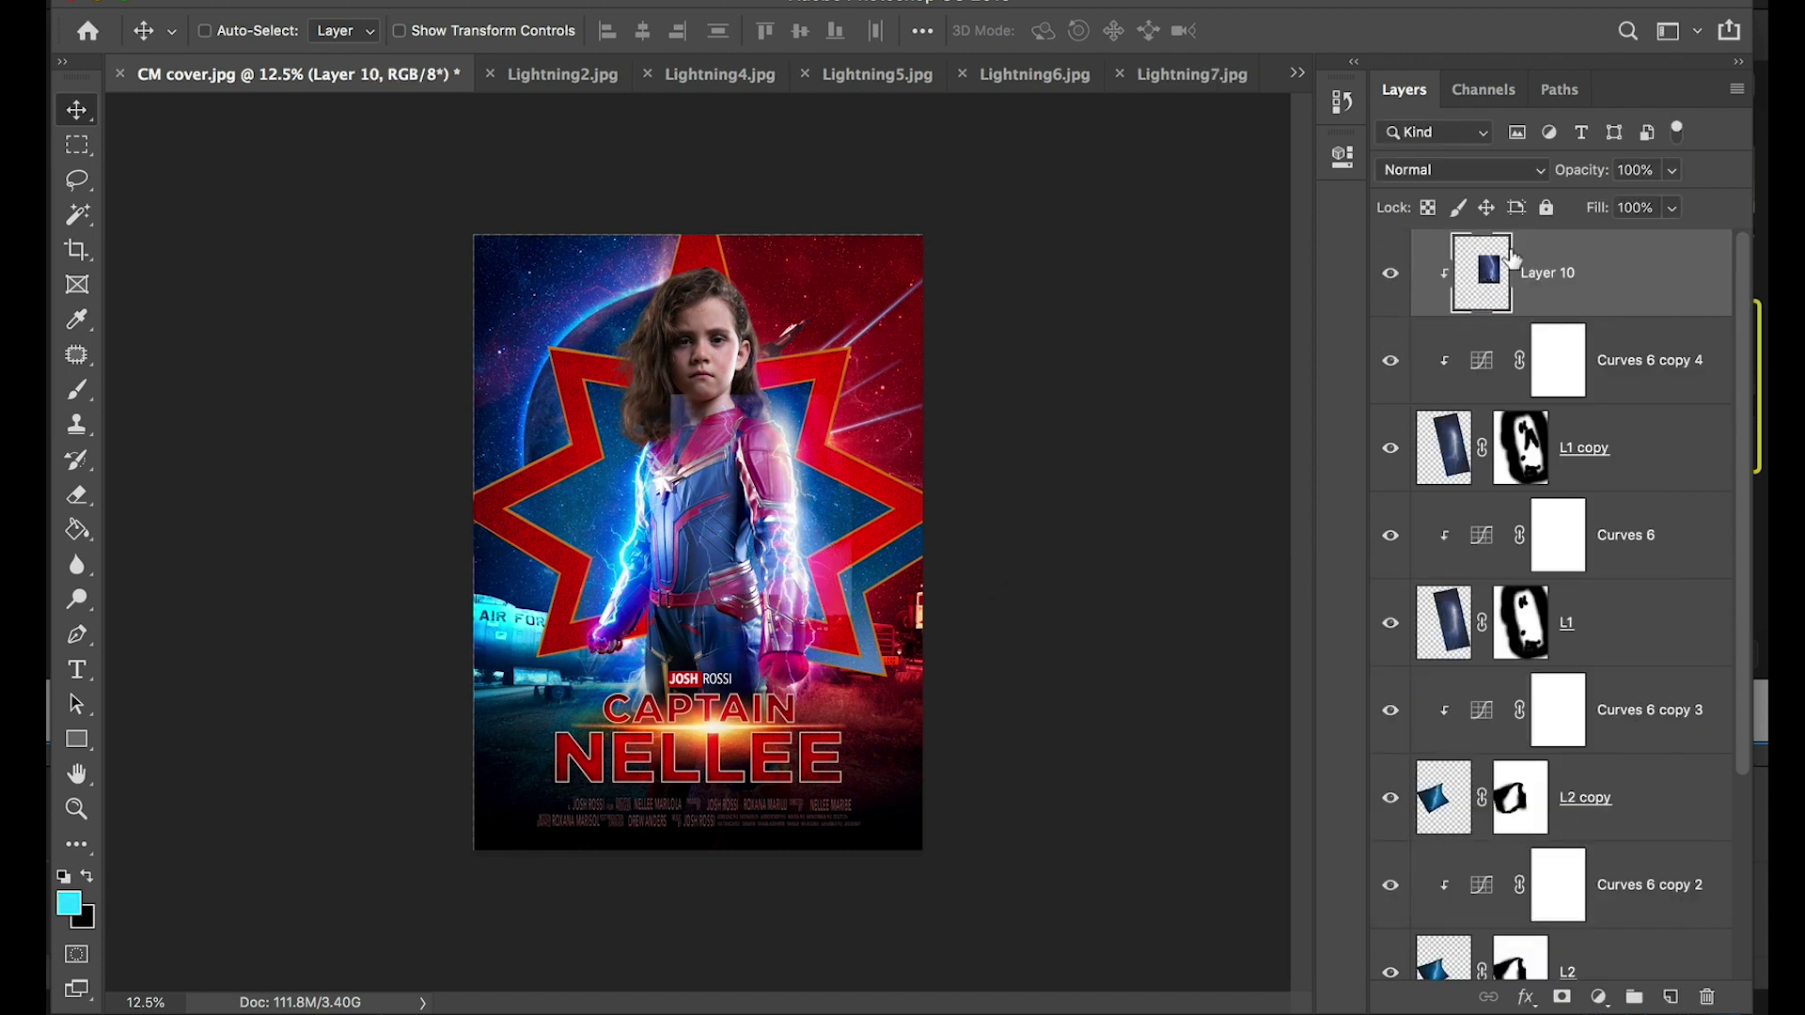
pyautogui.keyDown('alt'); pyautogui.click(1485, 310); pyautogui.keyUp('alt')
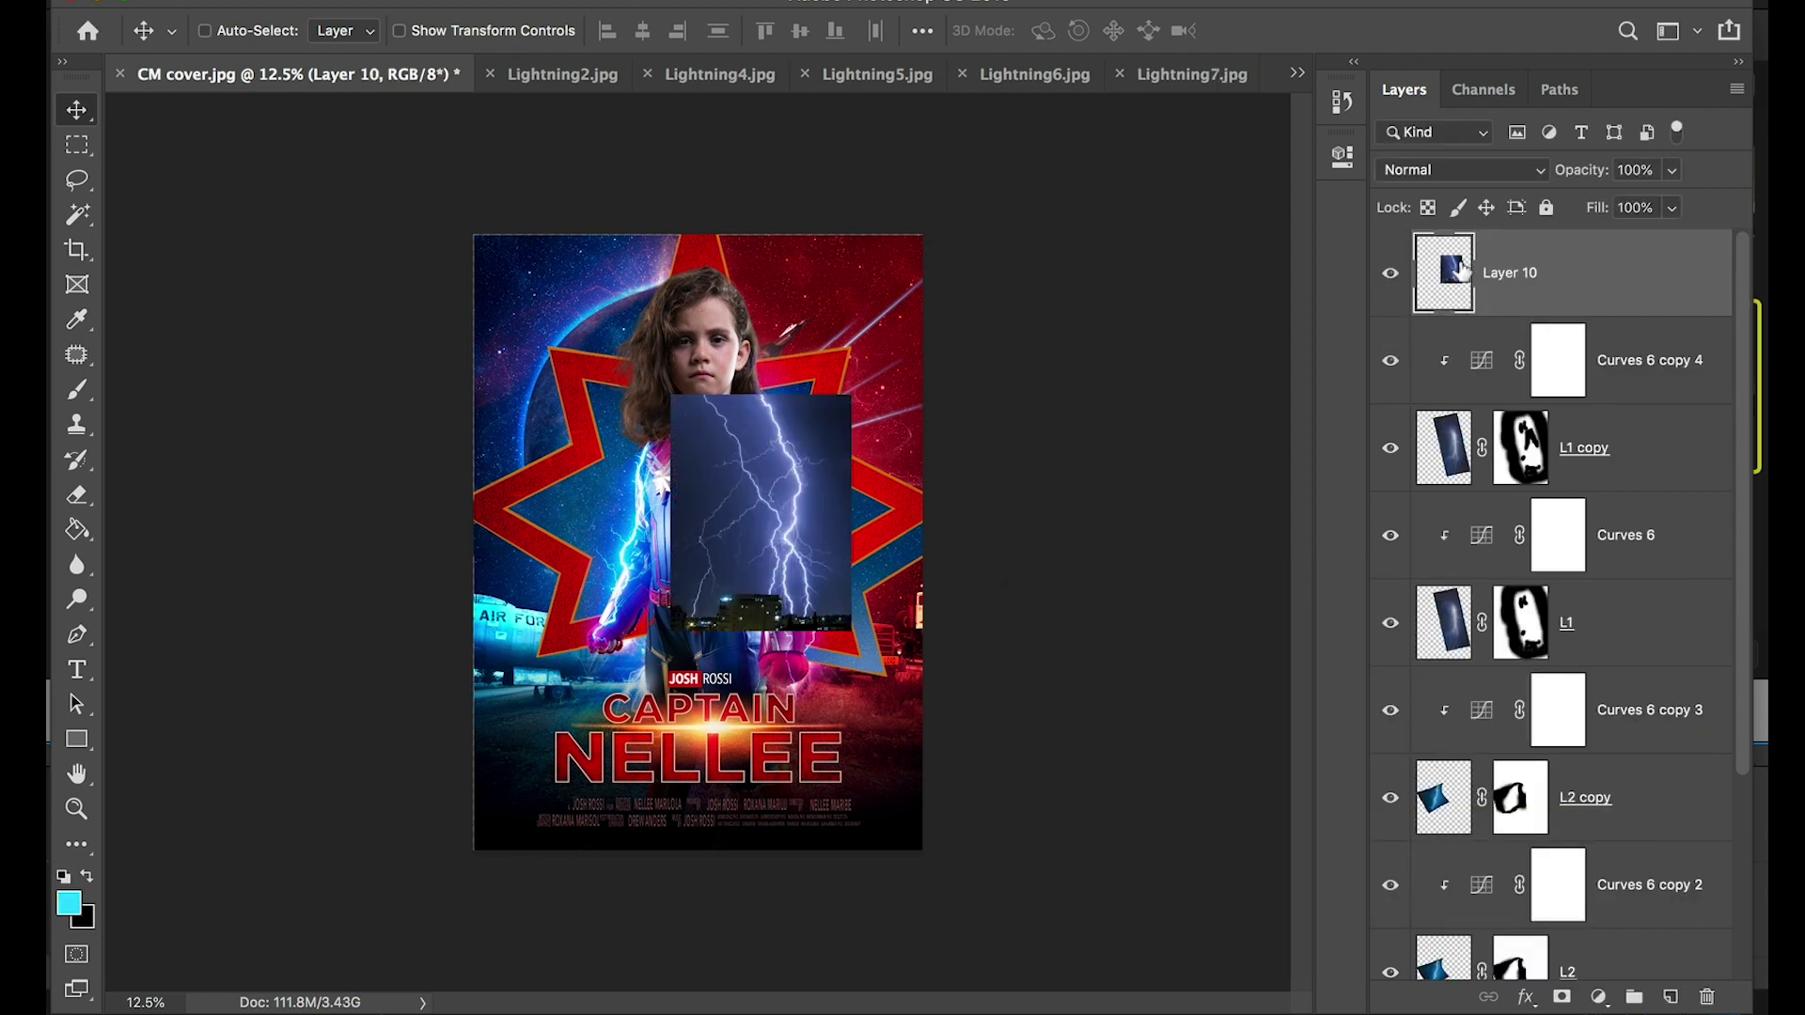
# Flip the new lightning horizontally, rotate it about 15° counterclockwise and move it over the arm on the red side
pyautogui.hotkey('ctrl', '=')
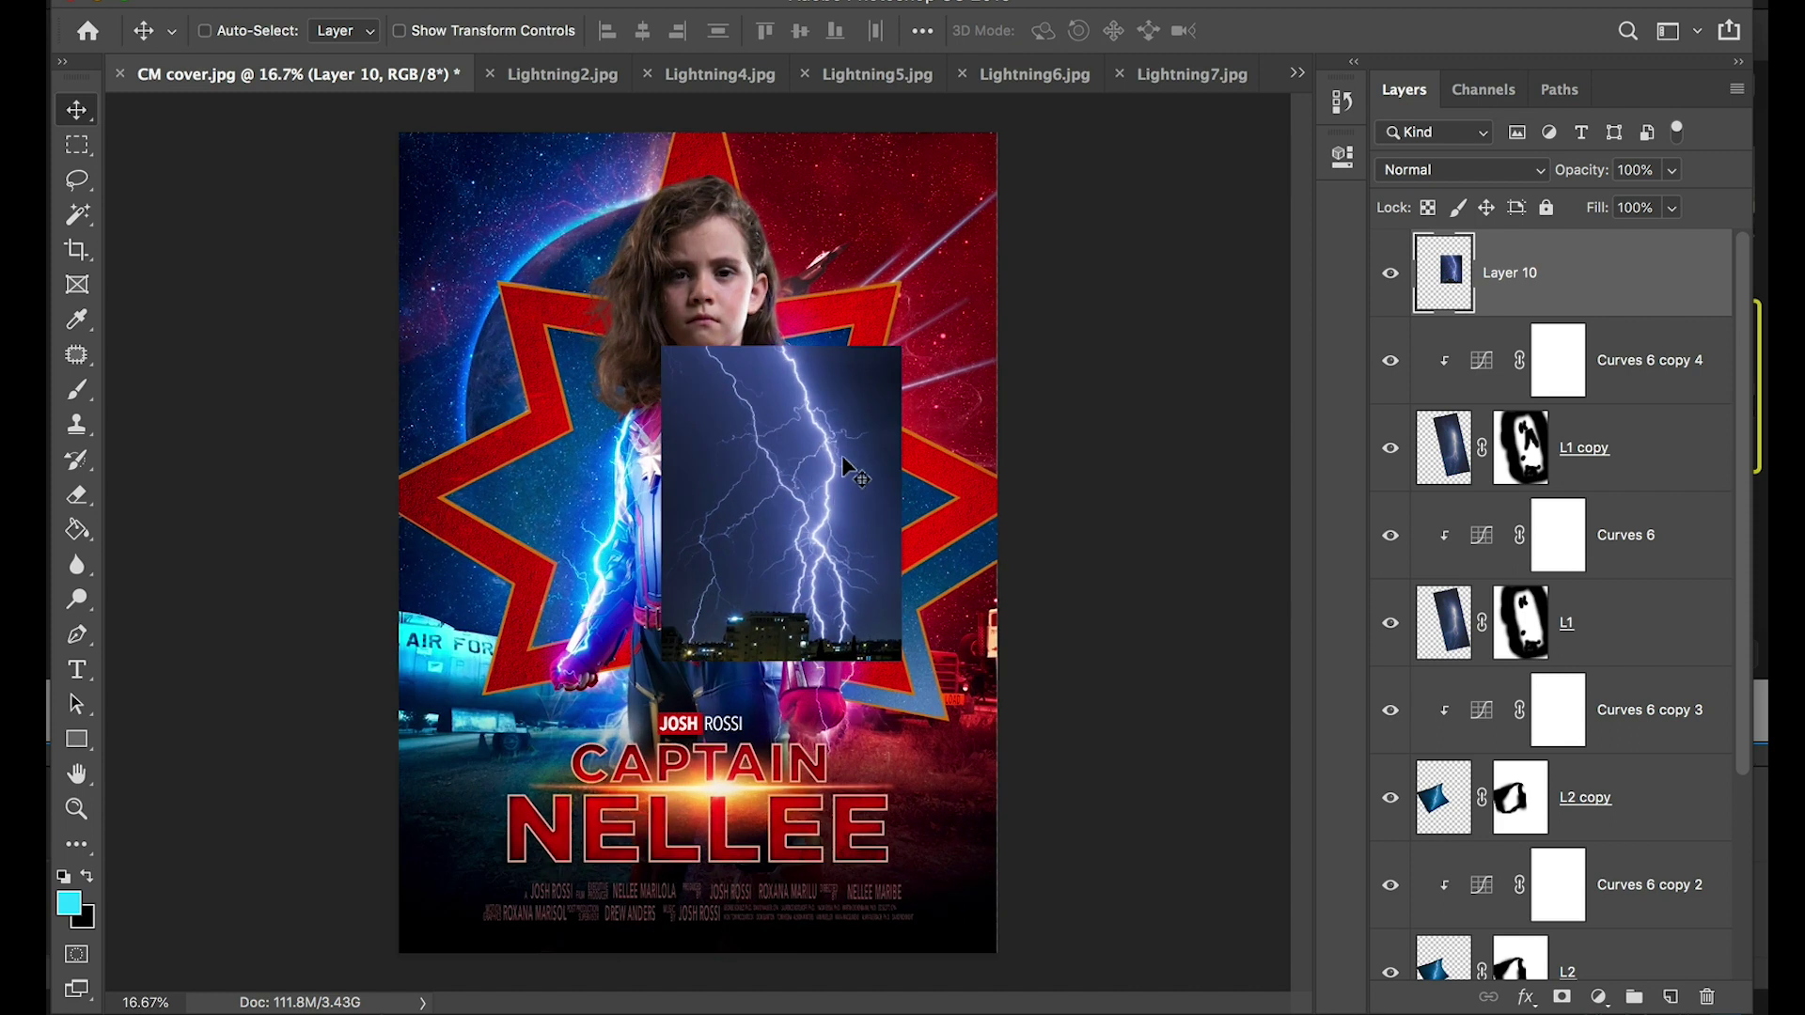
pyautogui.hotkey('ctrl', 't')
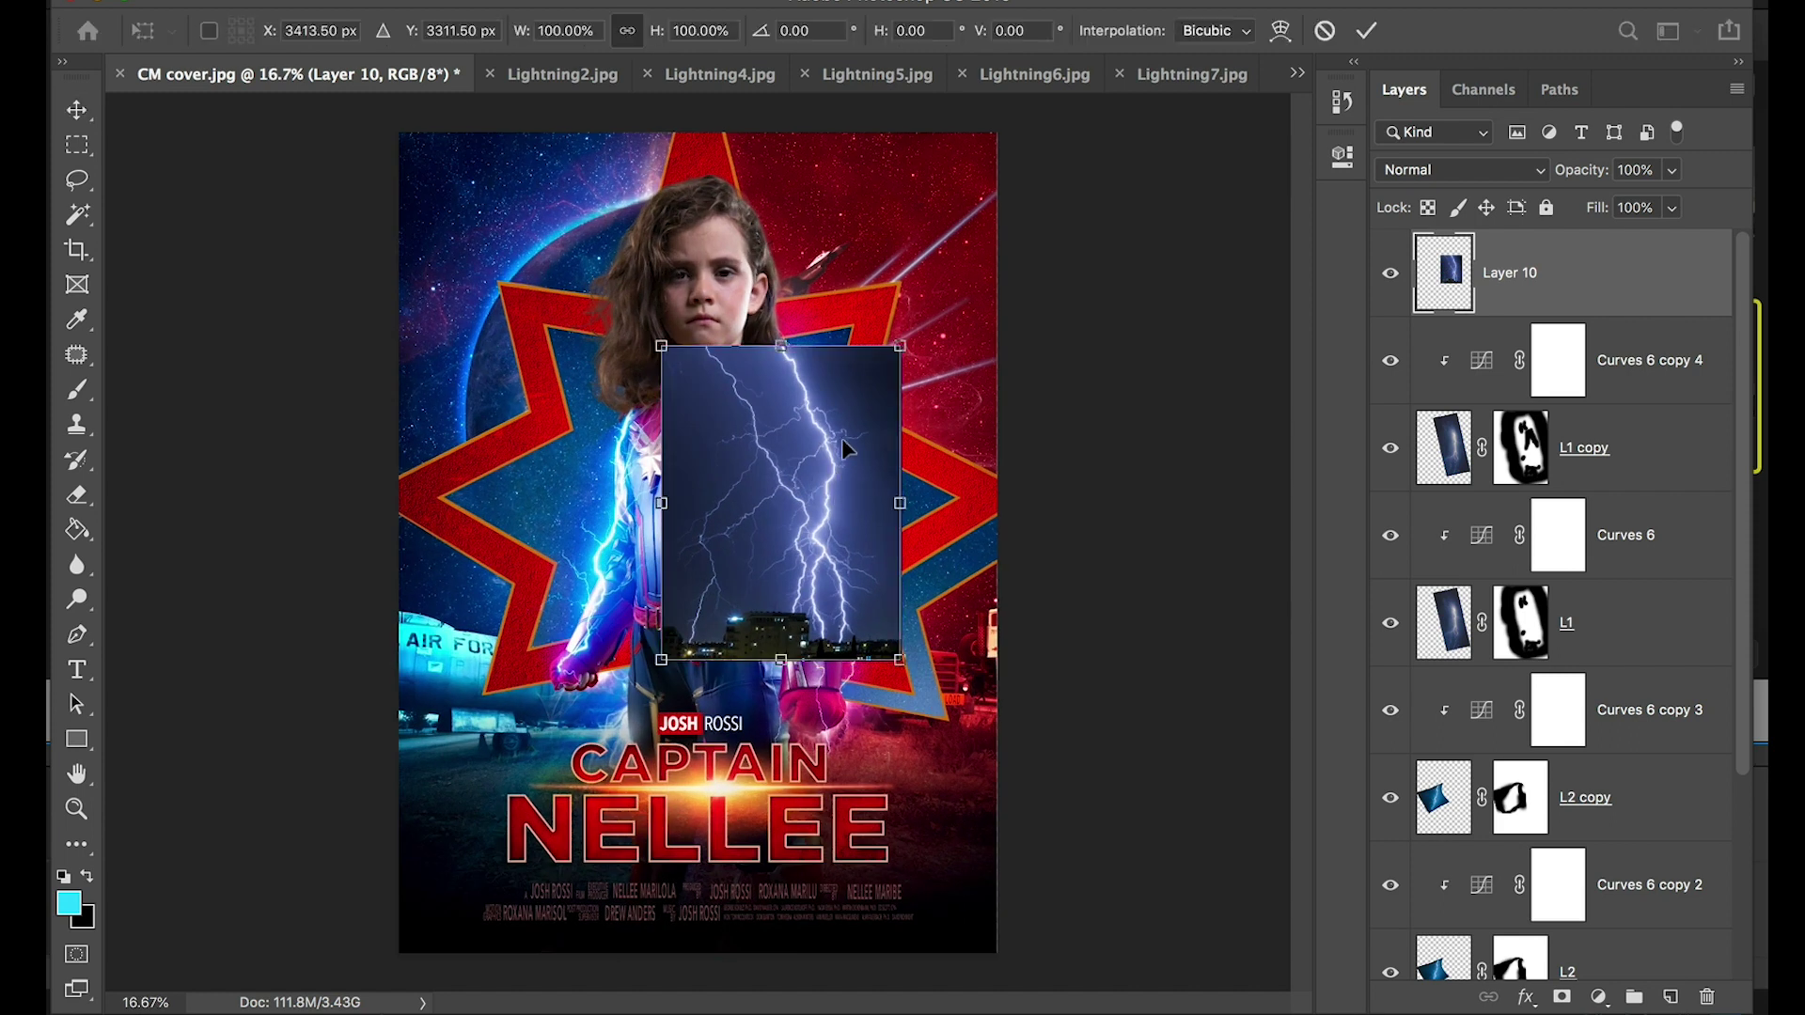
pyautogui.rightClick(777, 454)
pyautogui.click(884, 784)
pyautogui.moveTo(926, 417); pyautogui.dragTo(892, 362)
pyautogui.moveTo(799, 470); pyautogui.dragTo(821, 543)
pyautogui.moveTo(936, 416)
pyautogui.mouseDown()
pyautogui.moveTo(966, 451)
pyautogui.moveTo(951, 427)
pyautogui.mouseUp()
pyautogui.press('Return')
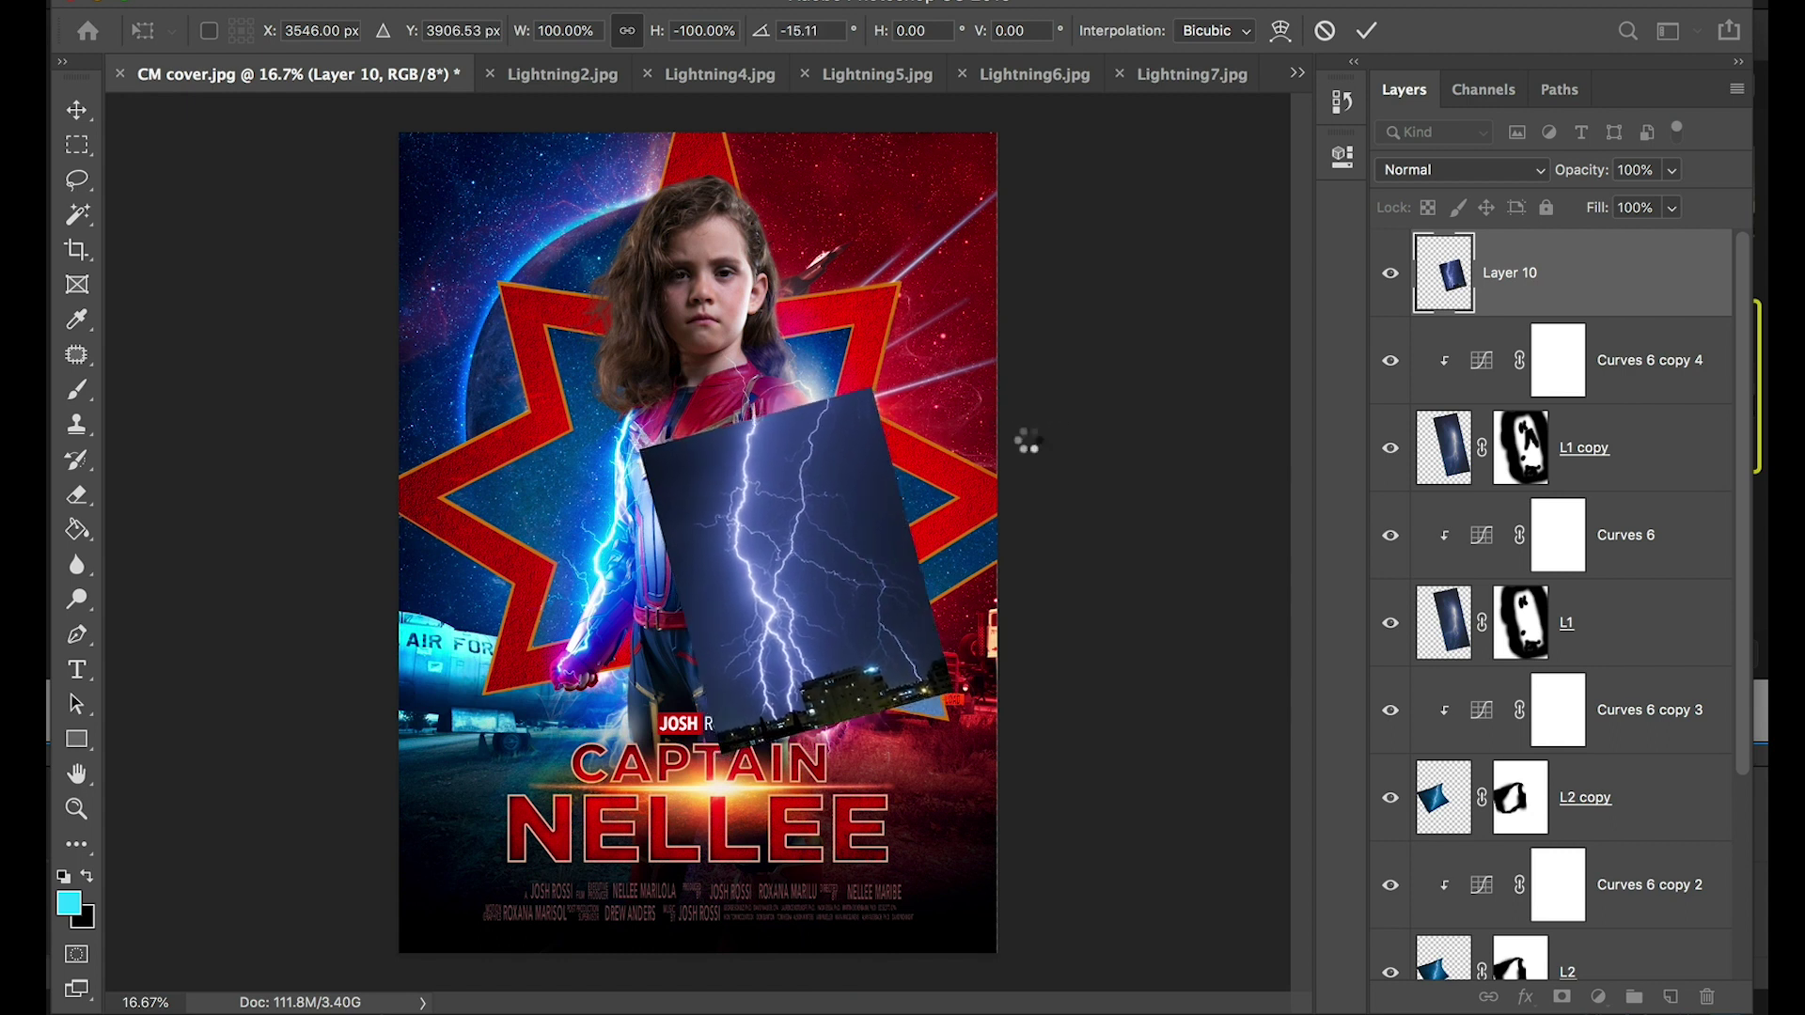
# Rename the new lightning layer L3
pyautogui.doubleClick(1507, 275)
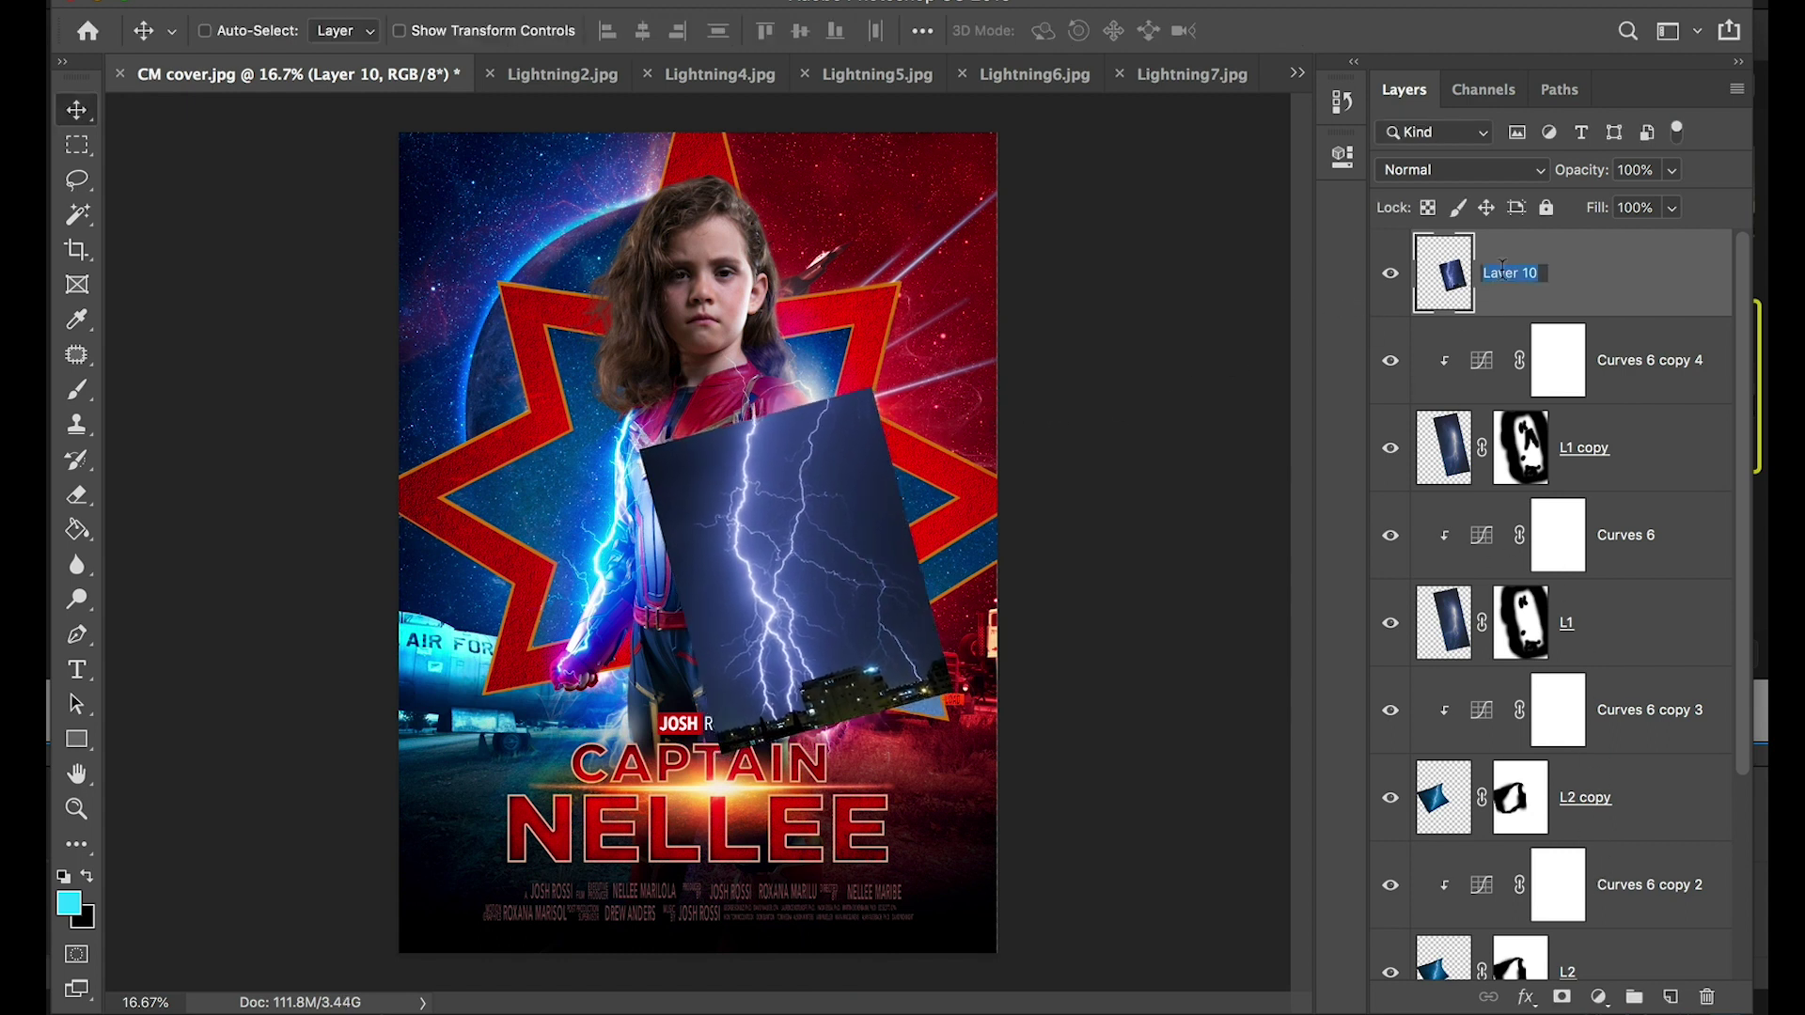
pyautogui.write('L3')
pyautogui.press('Return')
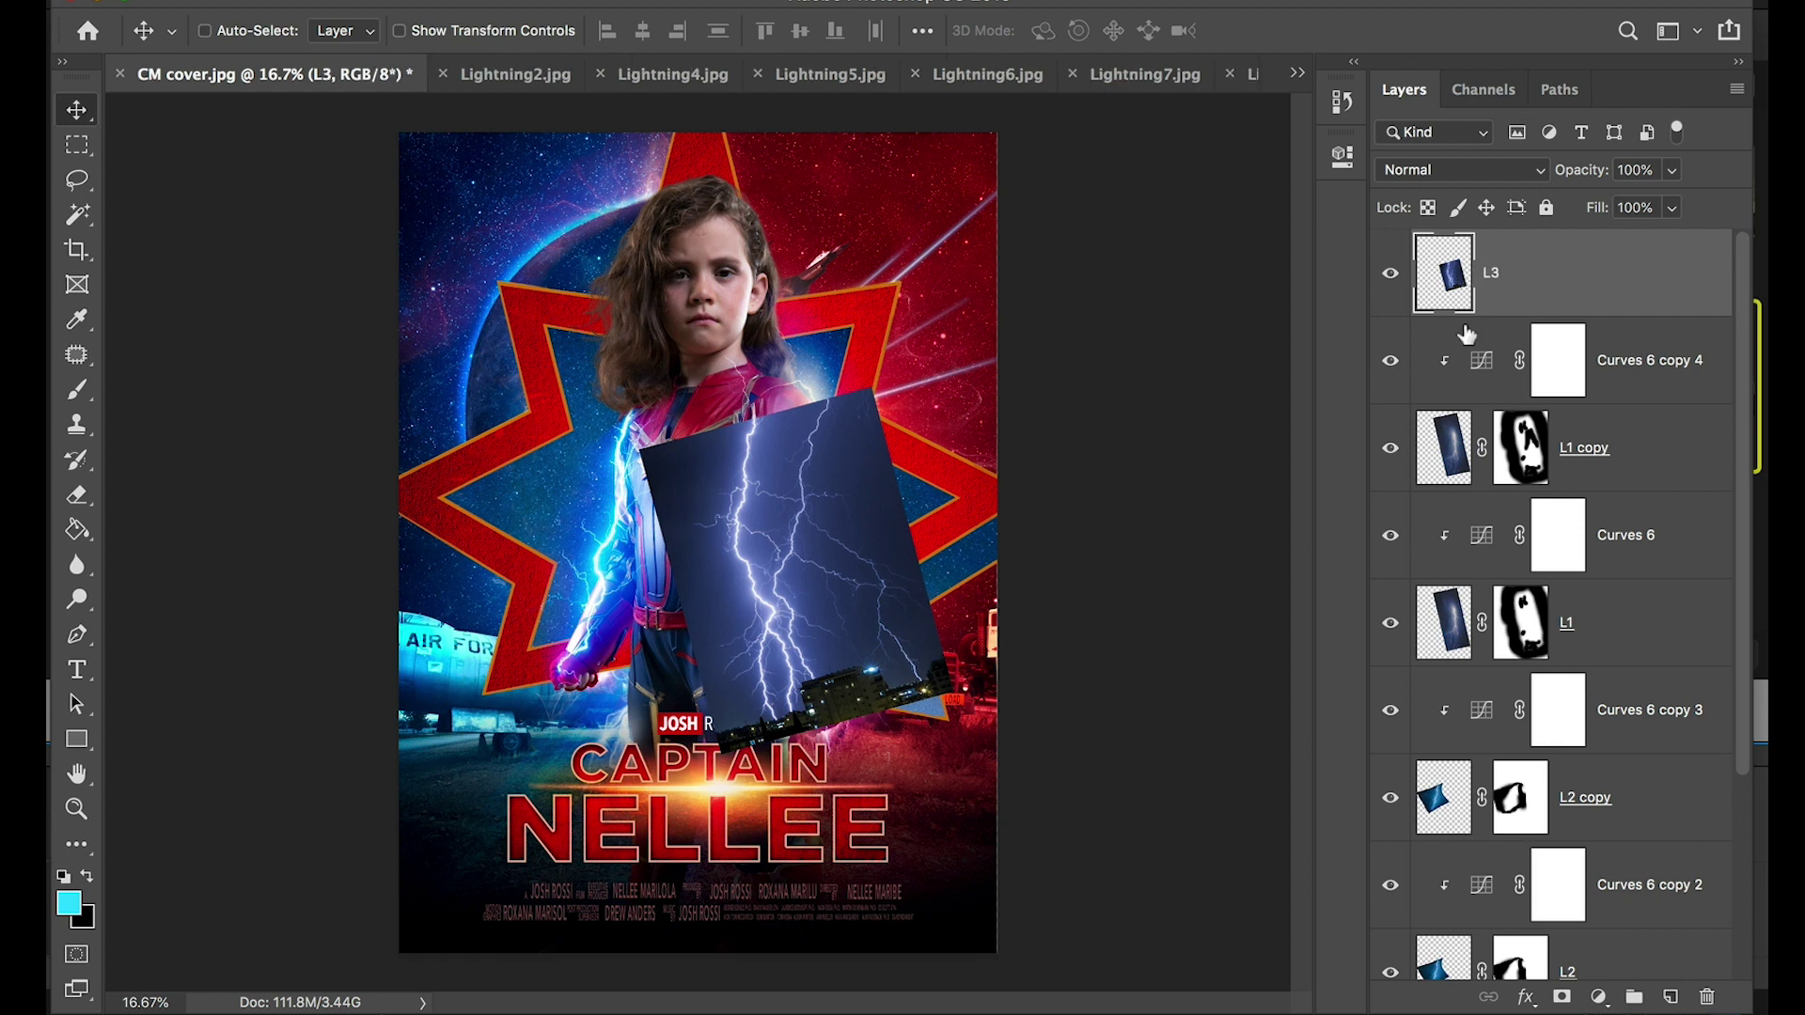
# Add a layer mask to L3 and paint black with a large soft brush to hide the image's edges and skyline
pyautogui.click(1561, 997)
pyautogui.press('d')
pyautogui.press('b')
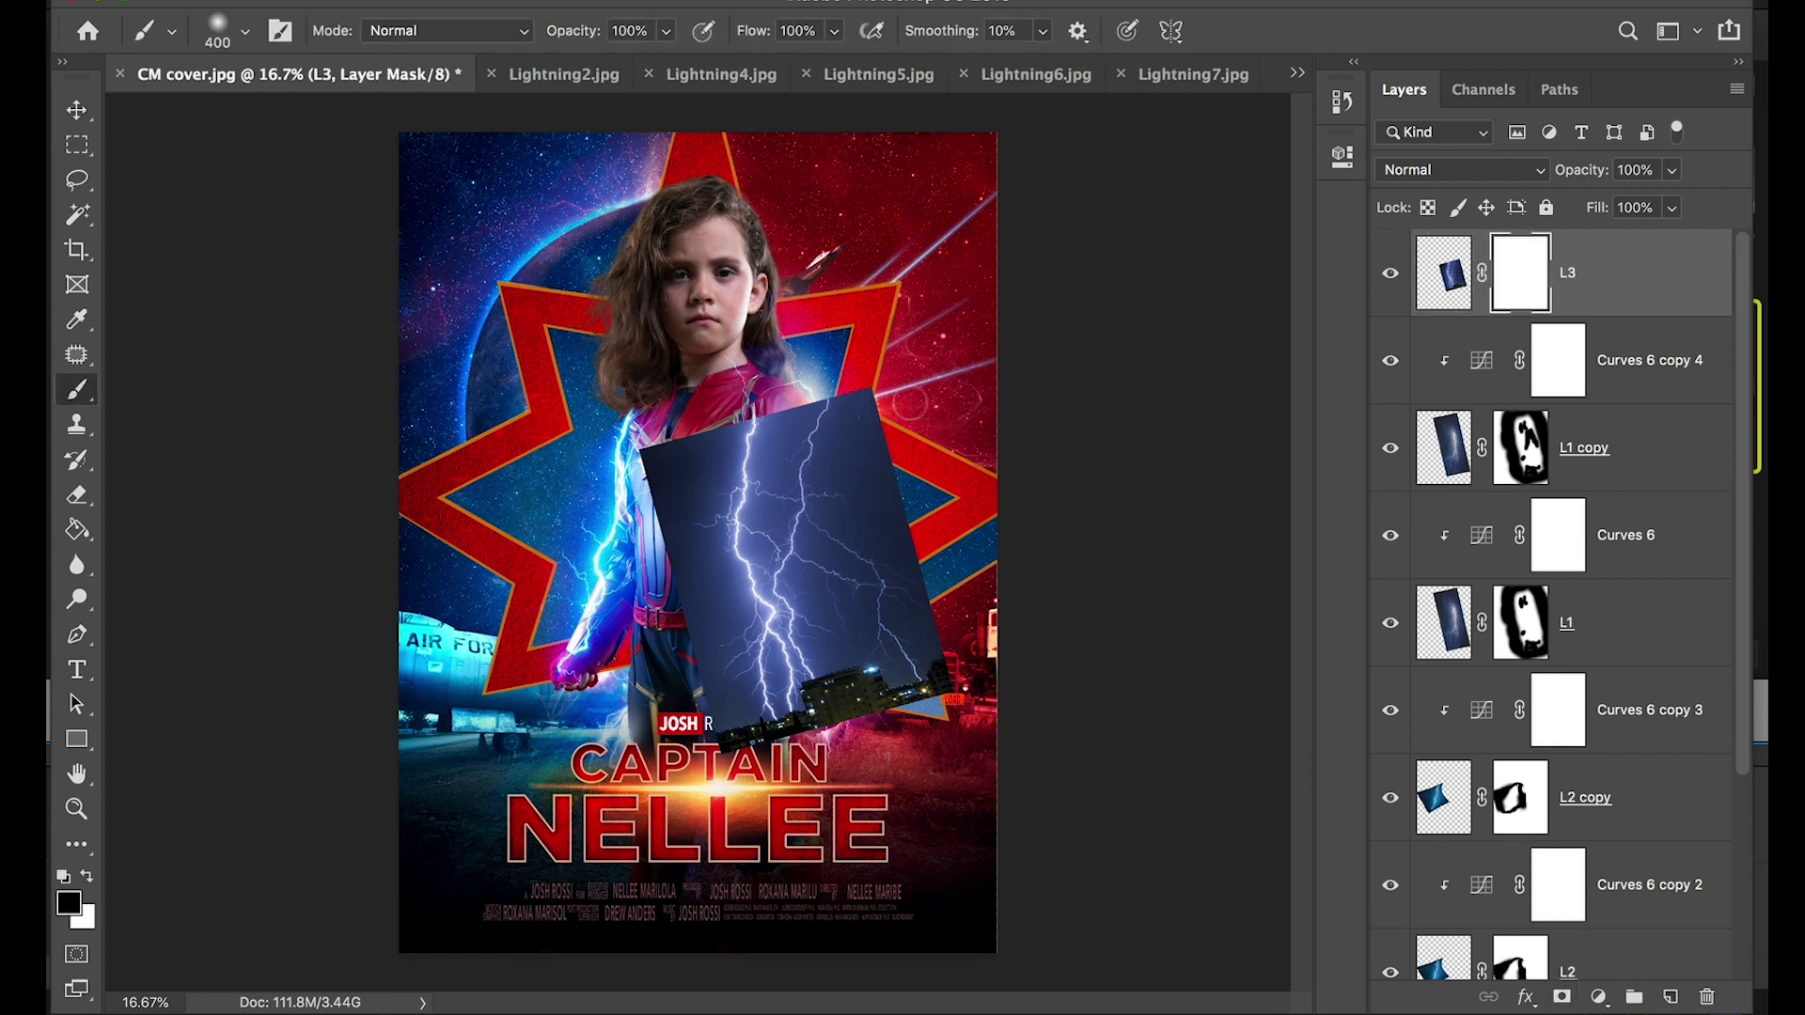
pyautogui.press('super+plus')
pyautogui.press(']')
pyautogui.press(']')
pyautogui.press(']')
pyautogui.press(']')
pyautogui.moveTo(969, 375)
pyautogui.mouseDown()
pyautogui.moveTo(979, 317)
pyautogui.moveTo(1109, 803)
pyautogui.moveTo(1034, 828)
pyautogui.moveTo(921, 775)
pyautogui.moveTo(762, 847)
pyautogui.moveTo(663, 705)
pyautogui.moveTo(635, 399)
pyautogui.moveTo(860, 282)
pyautogui.moveTo(1019, 249)
pyautogui.mouseUp()
pyautogui.press('[')
# Set L3's blend mode to Screen, duplicate Curves 6 copy 4 above it and clip the duplicate to L3
pyautogui.click(1476, 170)
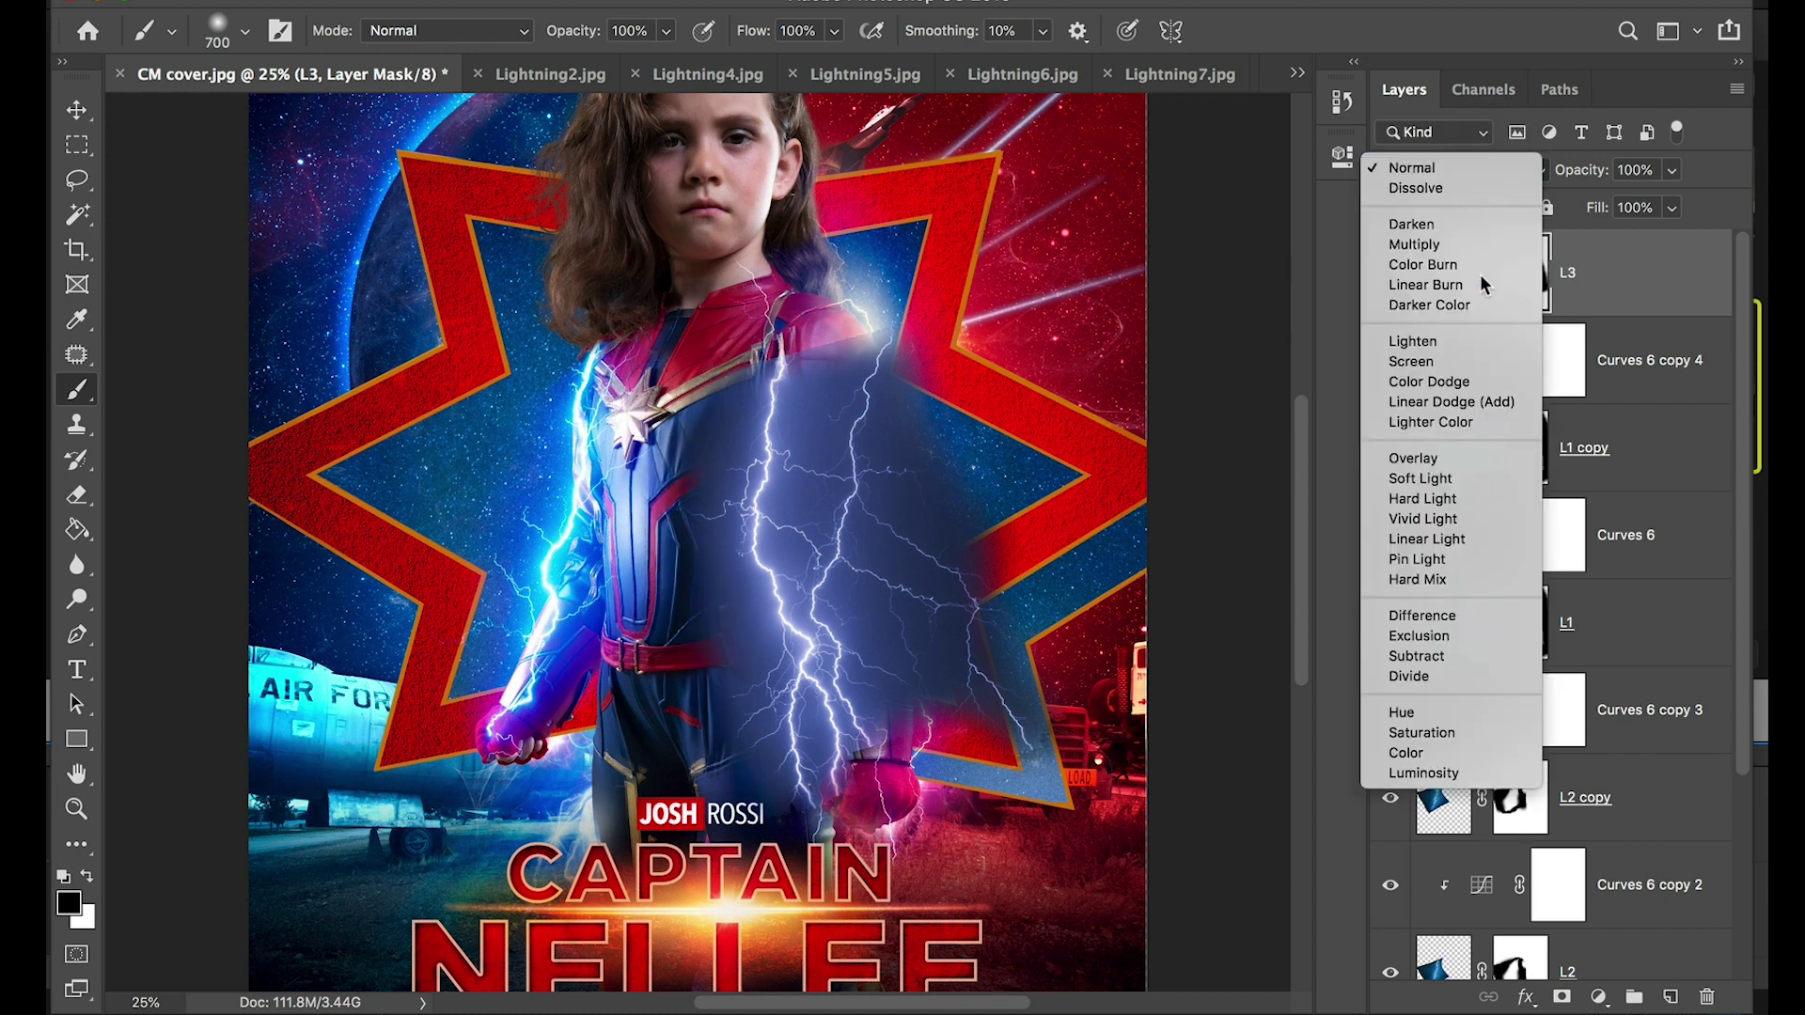
pyautogui.click(1459, 353)
pyautogui.moveTo(1483, 364); pyautogui.dragTo(1478, 280)
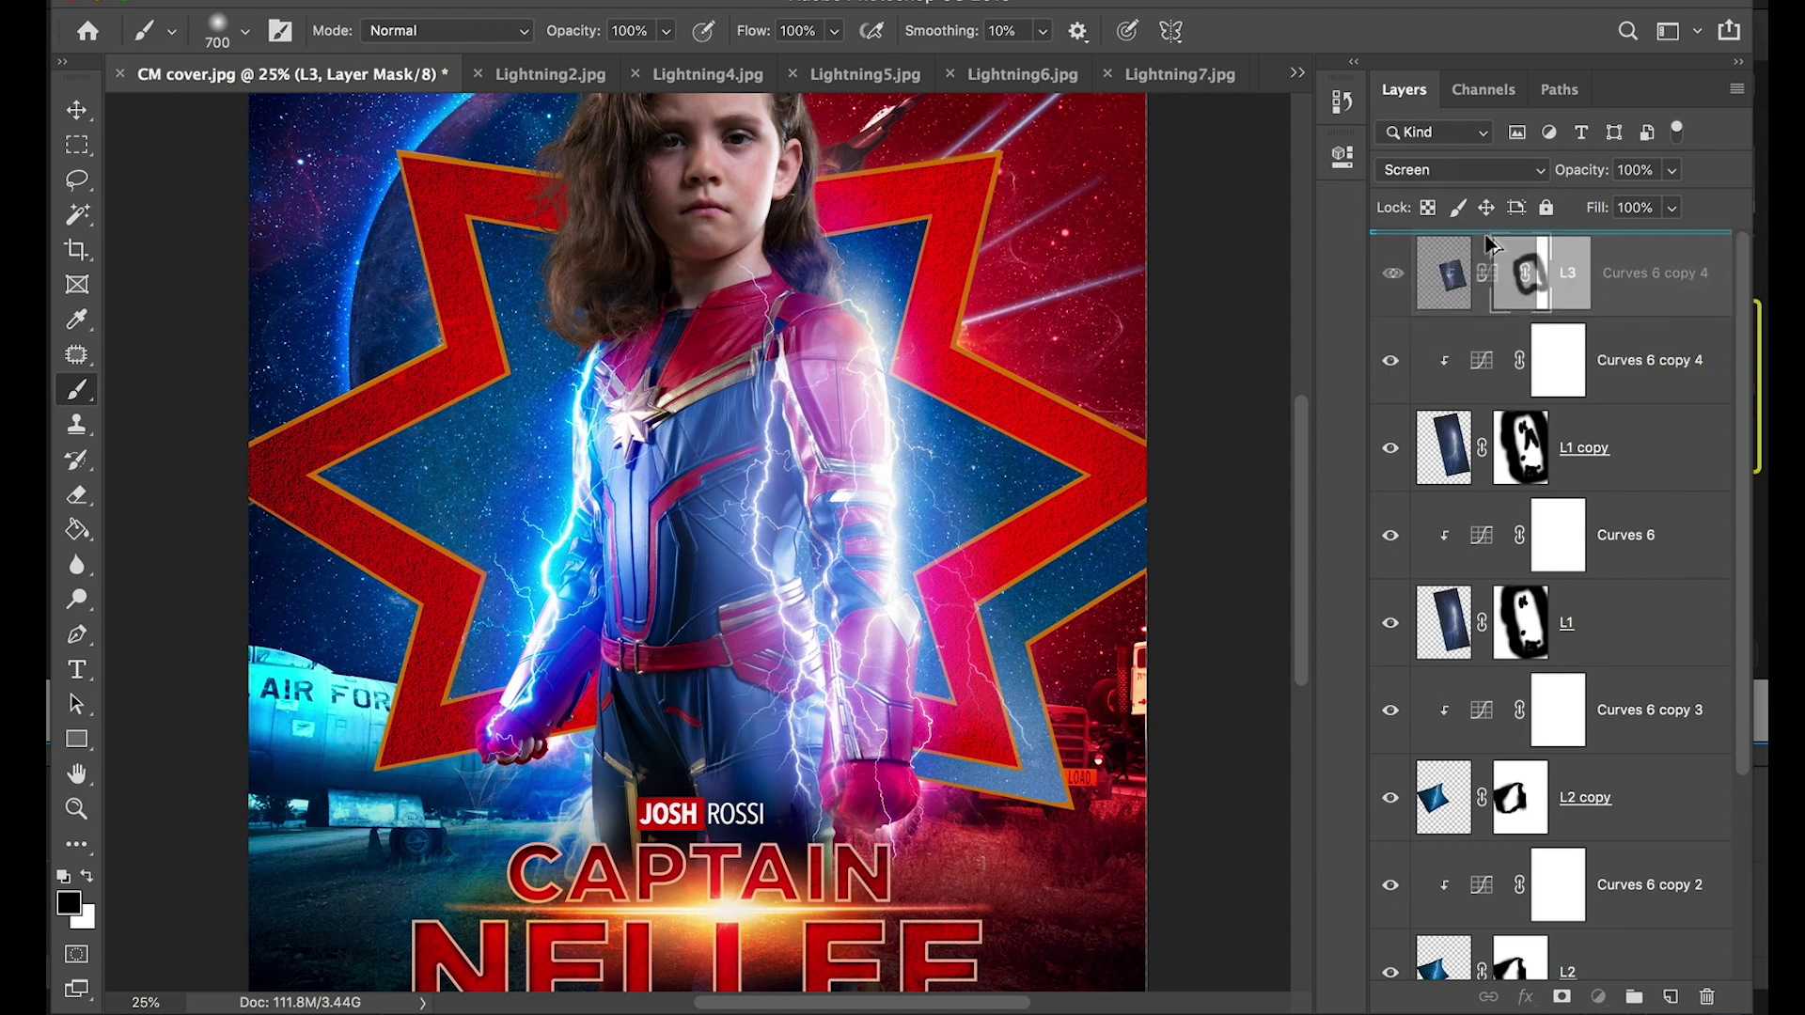
pyautogui.keyDown('alt'); pyautogui.click(1448, 313); pyautogui.keyUp('alt')
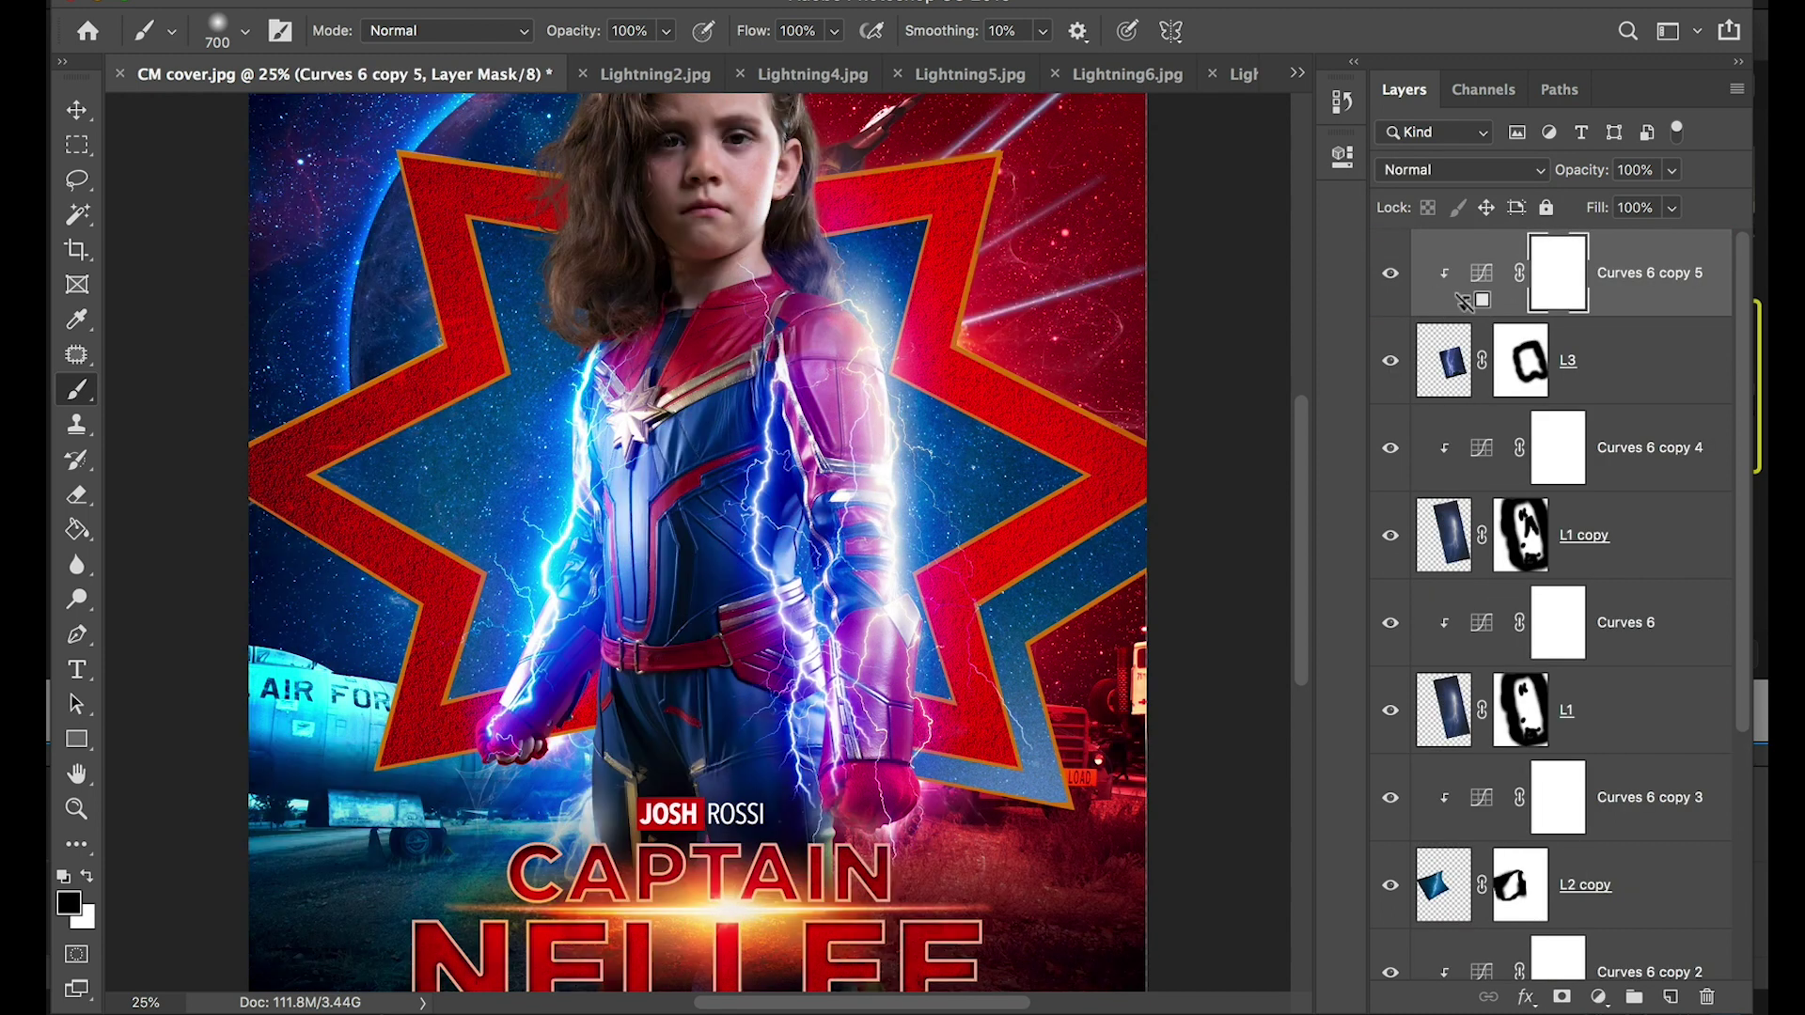
# Rotate the L3 lightning slightly clockwise and move it down over the forearm and fist on the red side
pyautogui.click(1444, 360)
pyautogui.keyDown('alt'); pyautogui.click(884, 526); pyautogui.keyUp('alt')
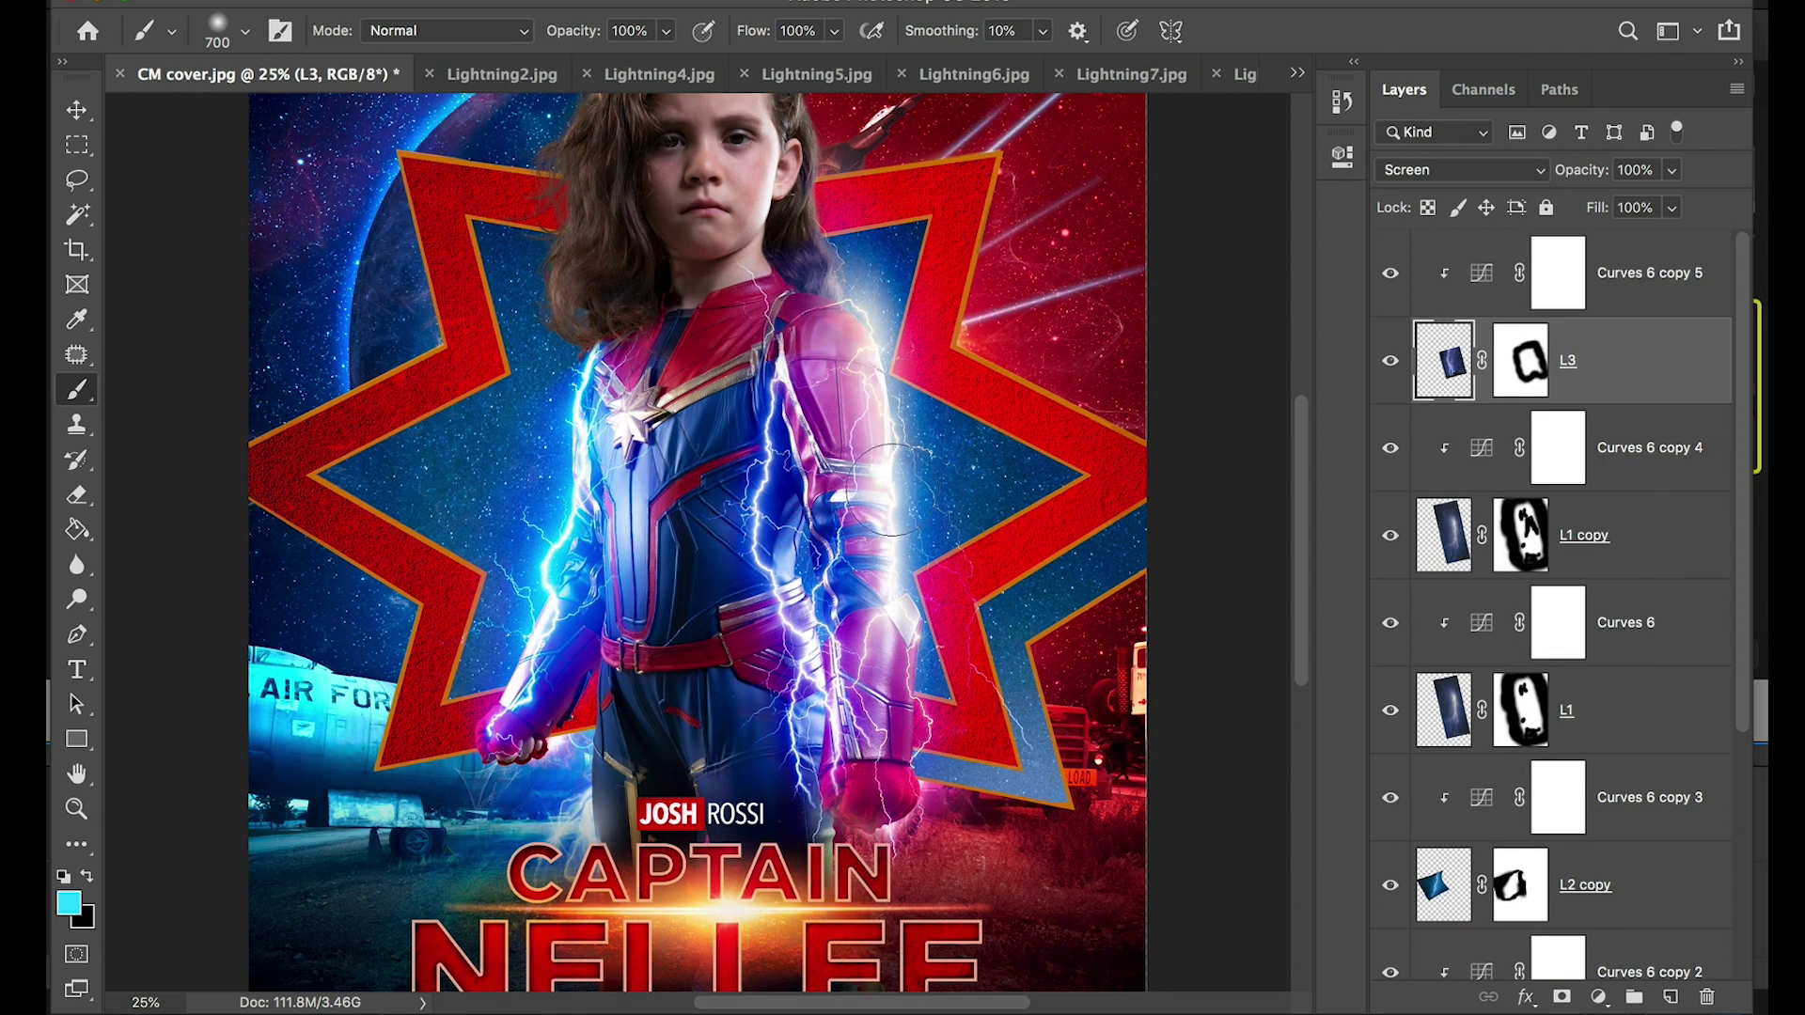
pyautogui.press('v')
pyautogui.moveTo(820, 624); pyautogui.dragTo(848, 664)
pyautogui.hotkey('ctrl', 't')
pyautogui.moveTo(1140, 378); pyautogui.dragTo(1161, 502)
pyautogui.moveTo(925, 556); pyautogui.dragTo(953, 550)
pyautogui.moveTo(847, 613); pyautogui.dragTo(846, 778)
pyautogui.moveTo(894, 619); pyautogui.dragTo(905, 562)
pyautogui.press('Return')
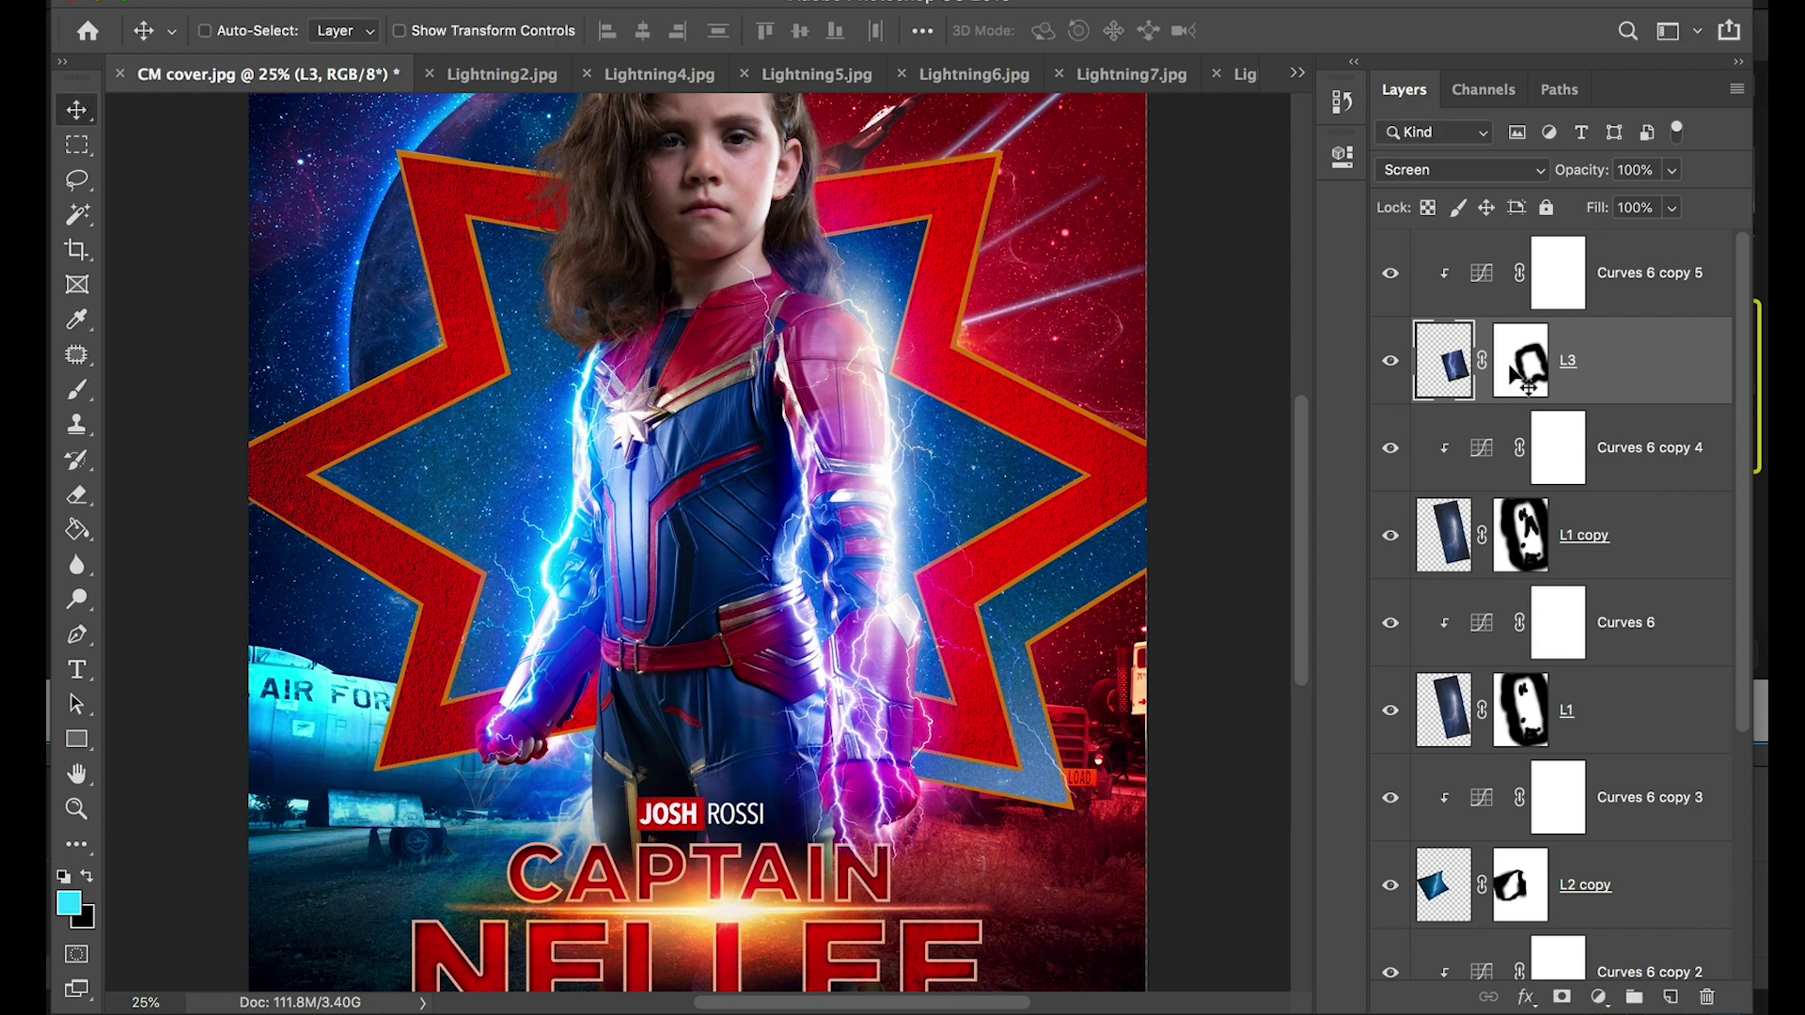
# On L3's layer mask, paint black with a small 70-pixel soft brush to hide the bolt ends below the fist
pyautogui.click(1528, 367)
pyautogui.press('super+plus')
pyautogui.press('super+plus')
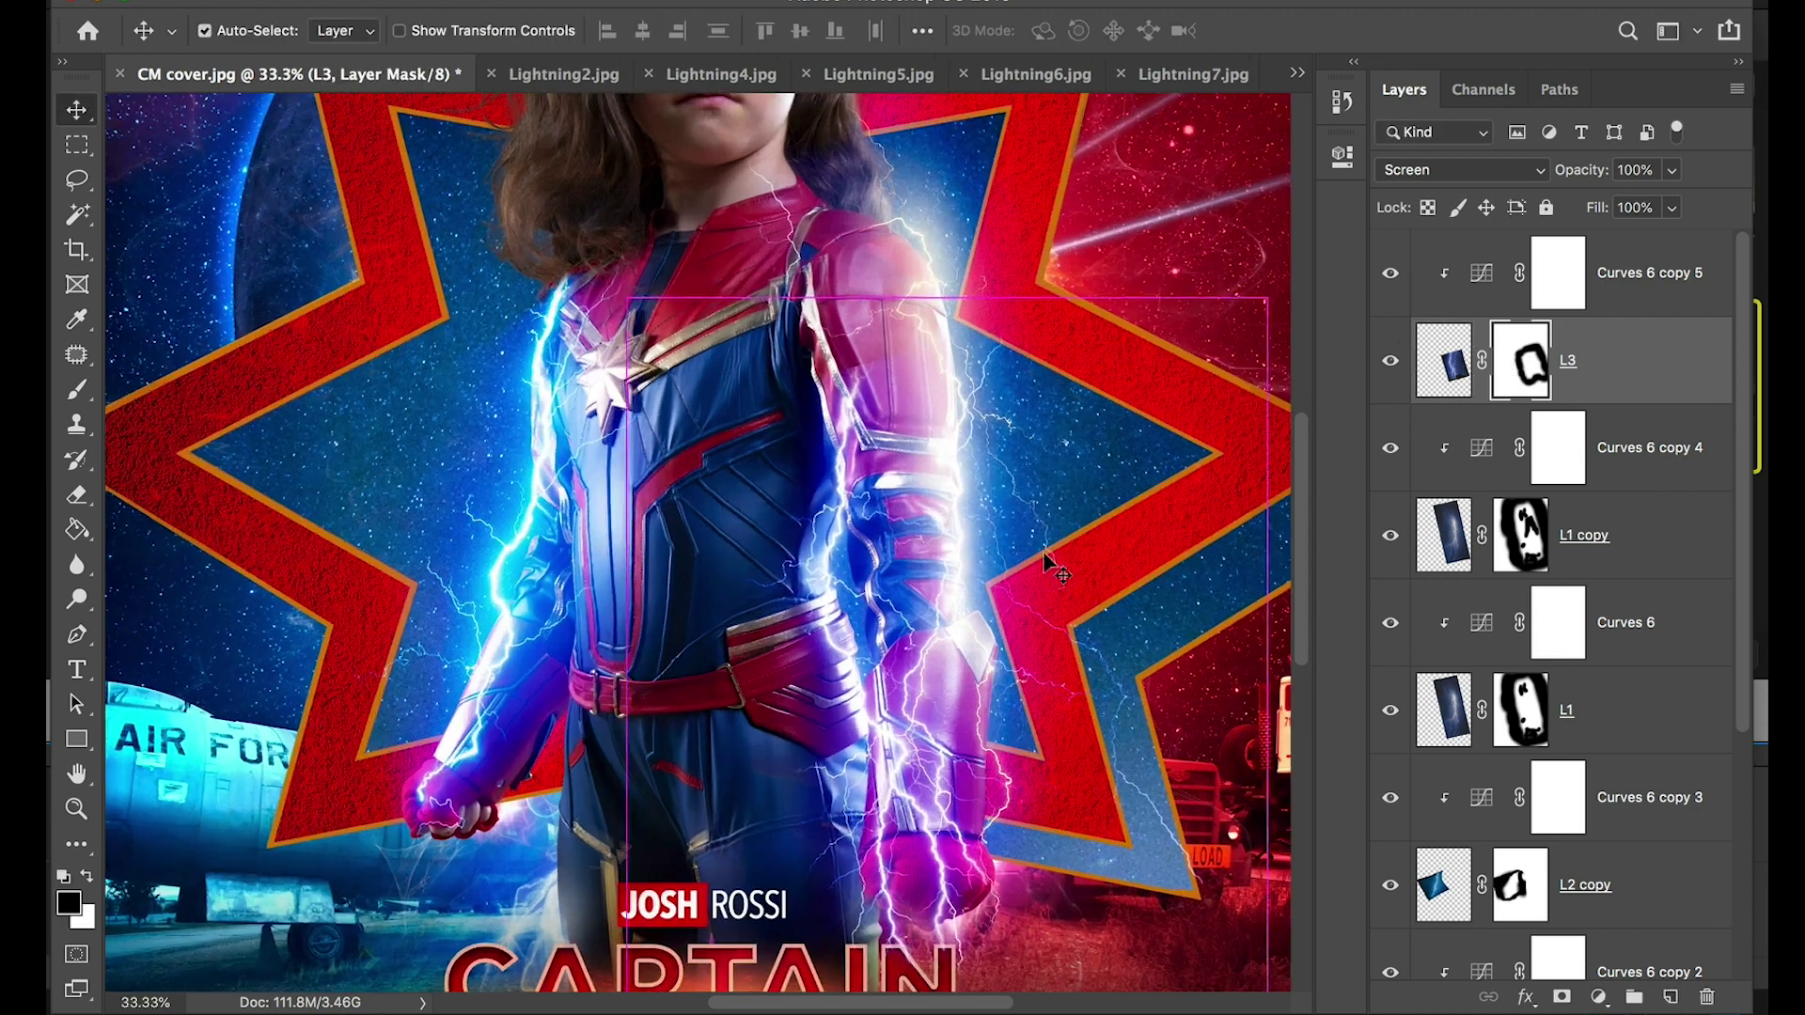
pyautogui.moveTo(1079, 633); pyautogui.dragTo(915, 179)
pyautogui.scroll(1, 969, 602)
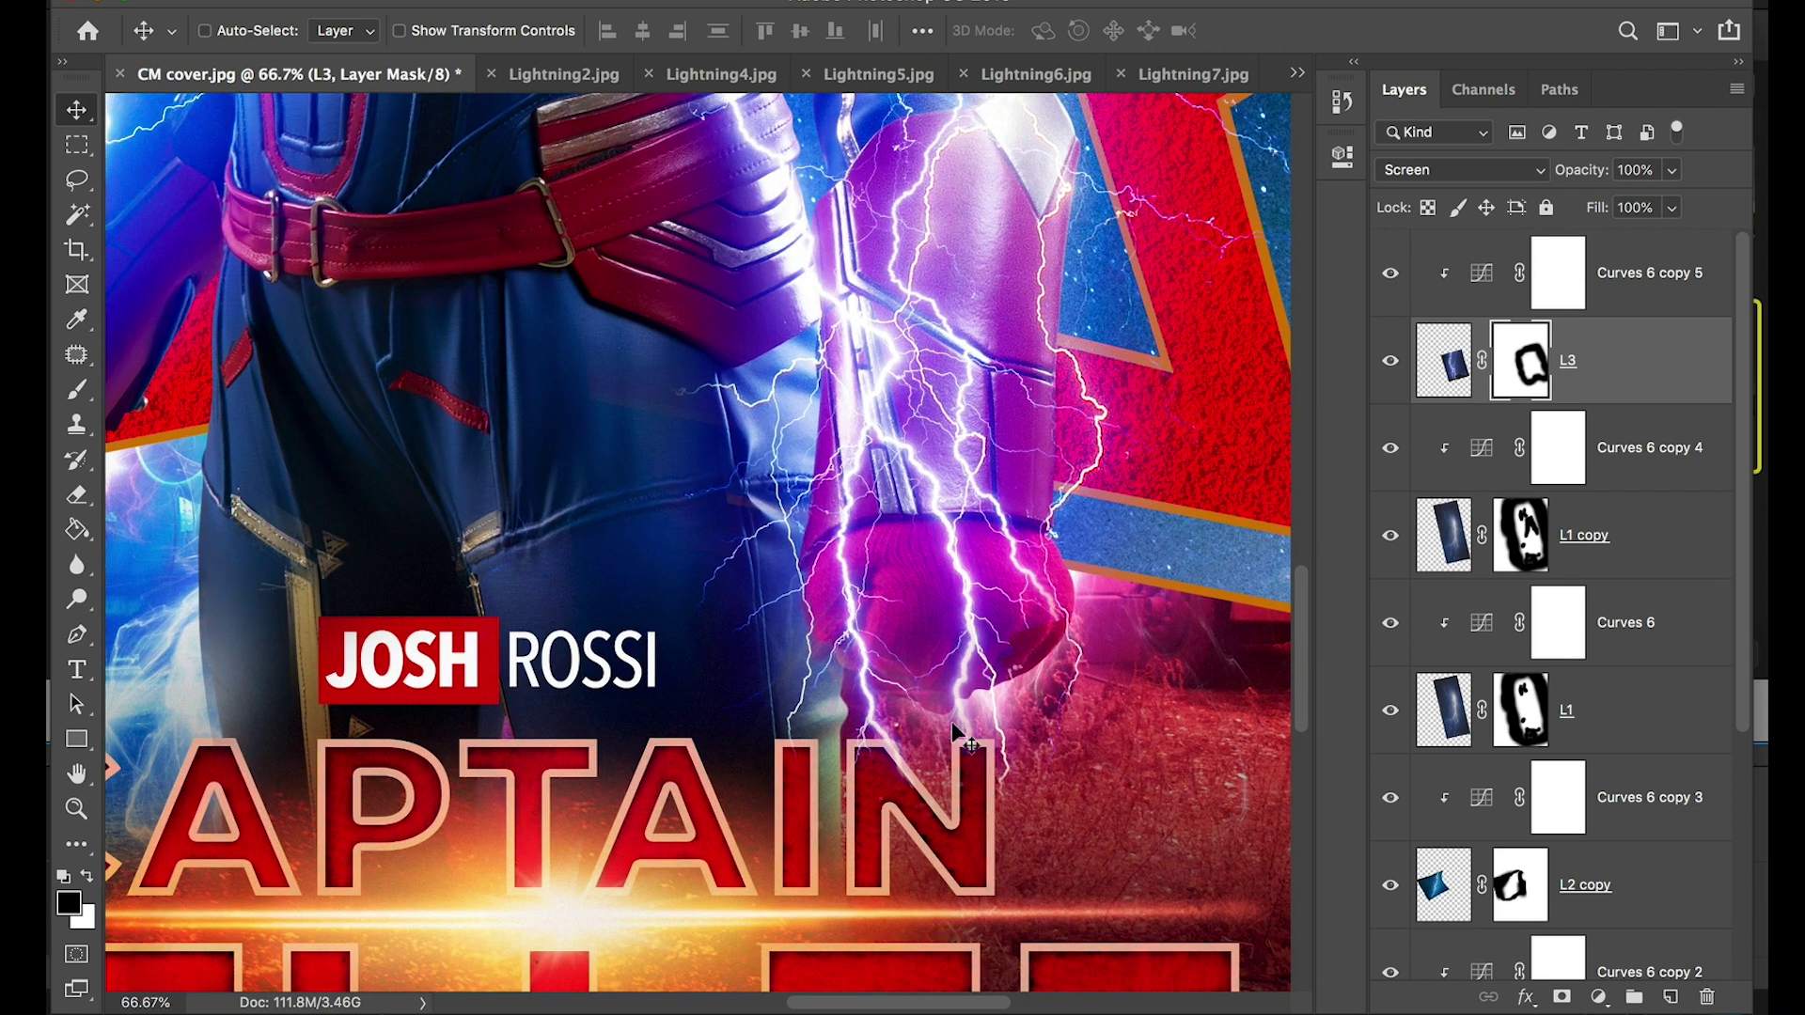
pyautogui.press('b')
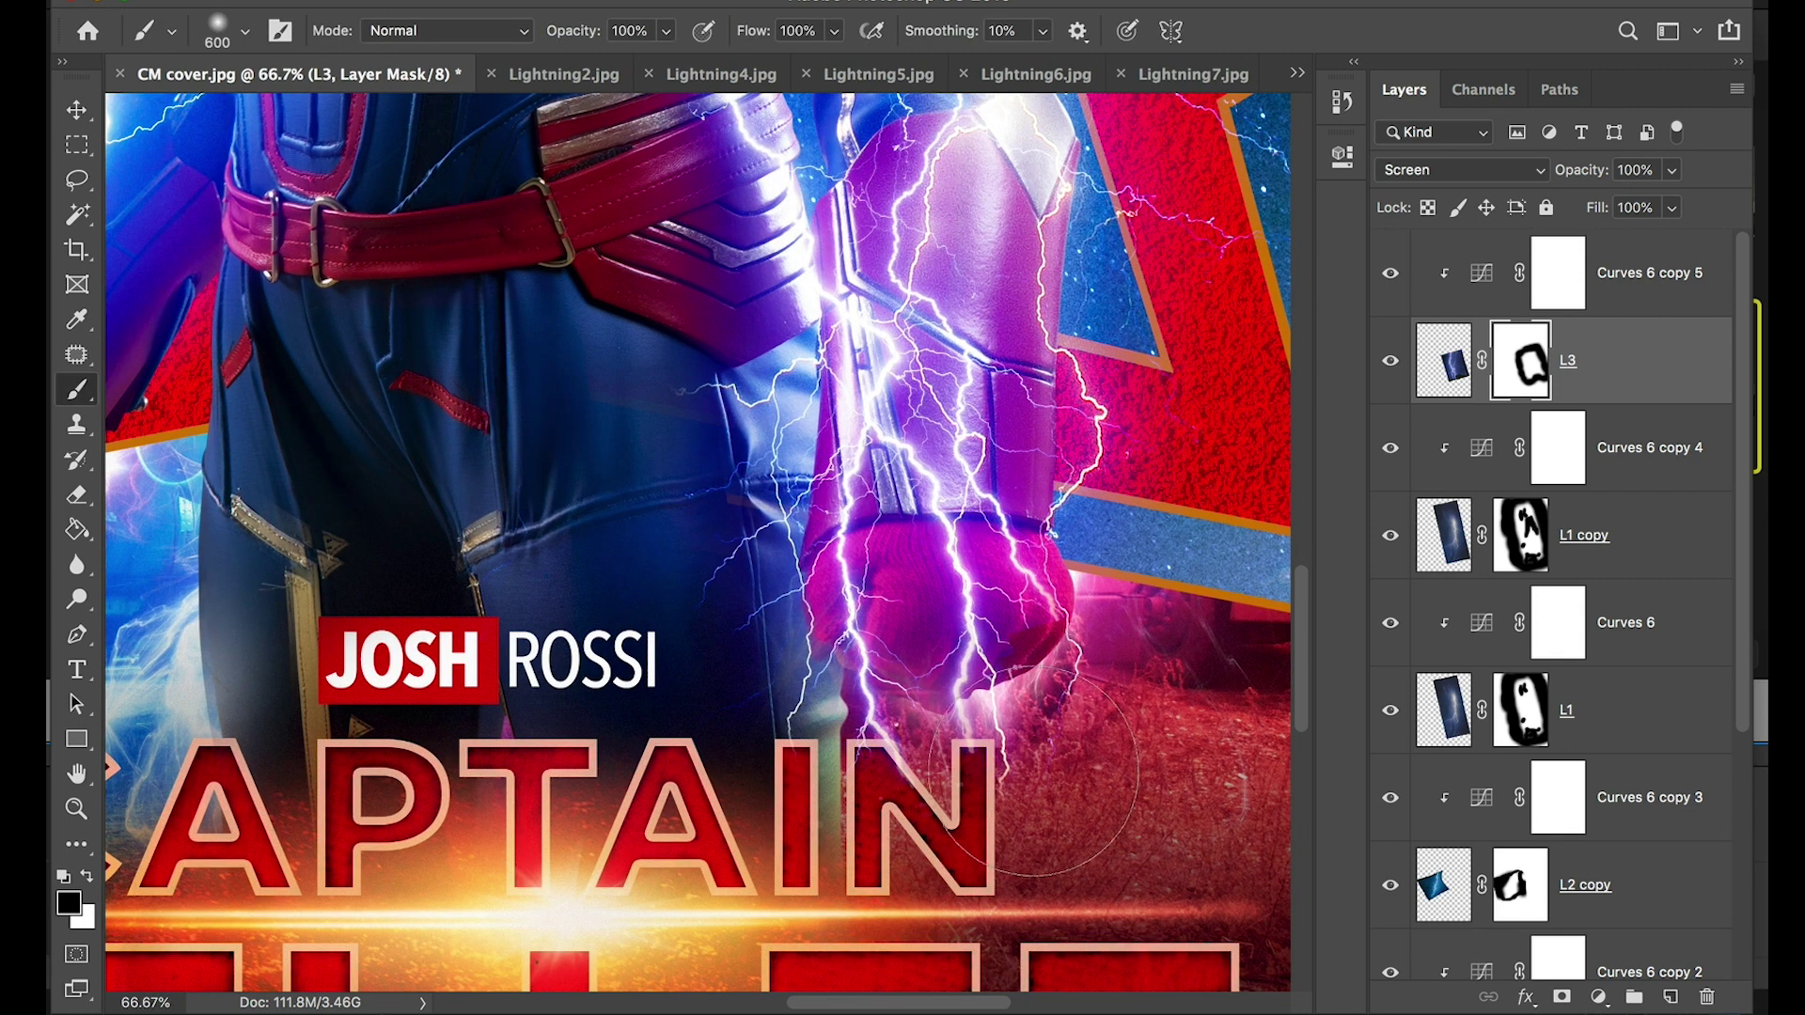
pyautogui.press('[')
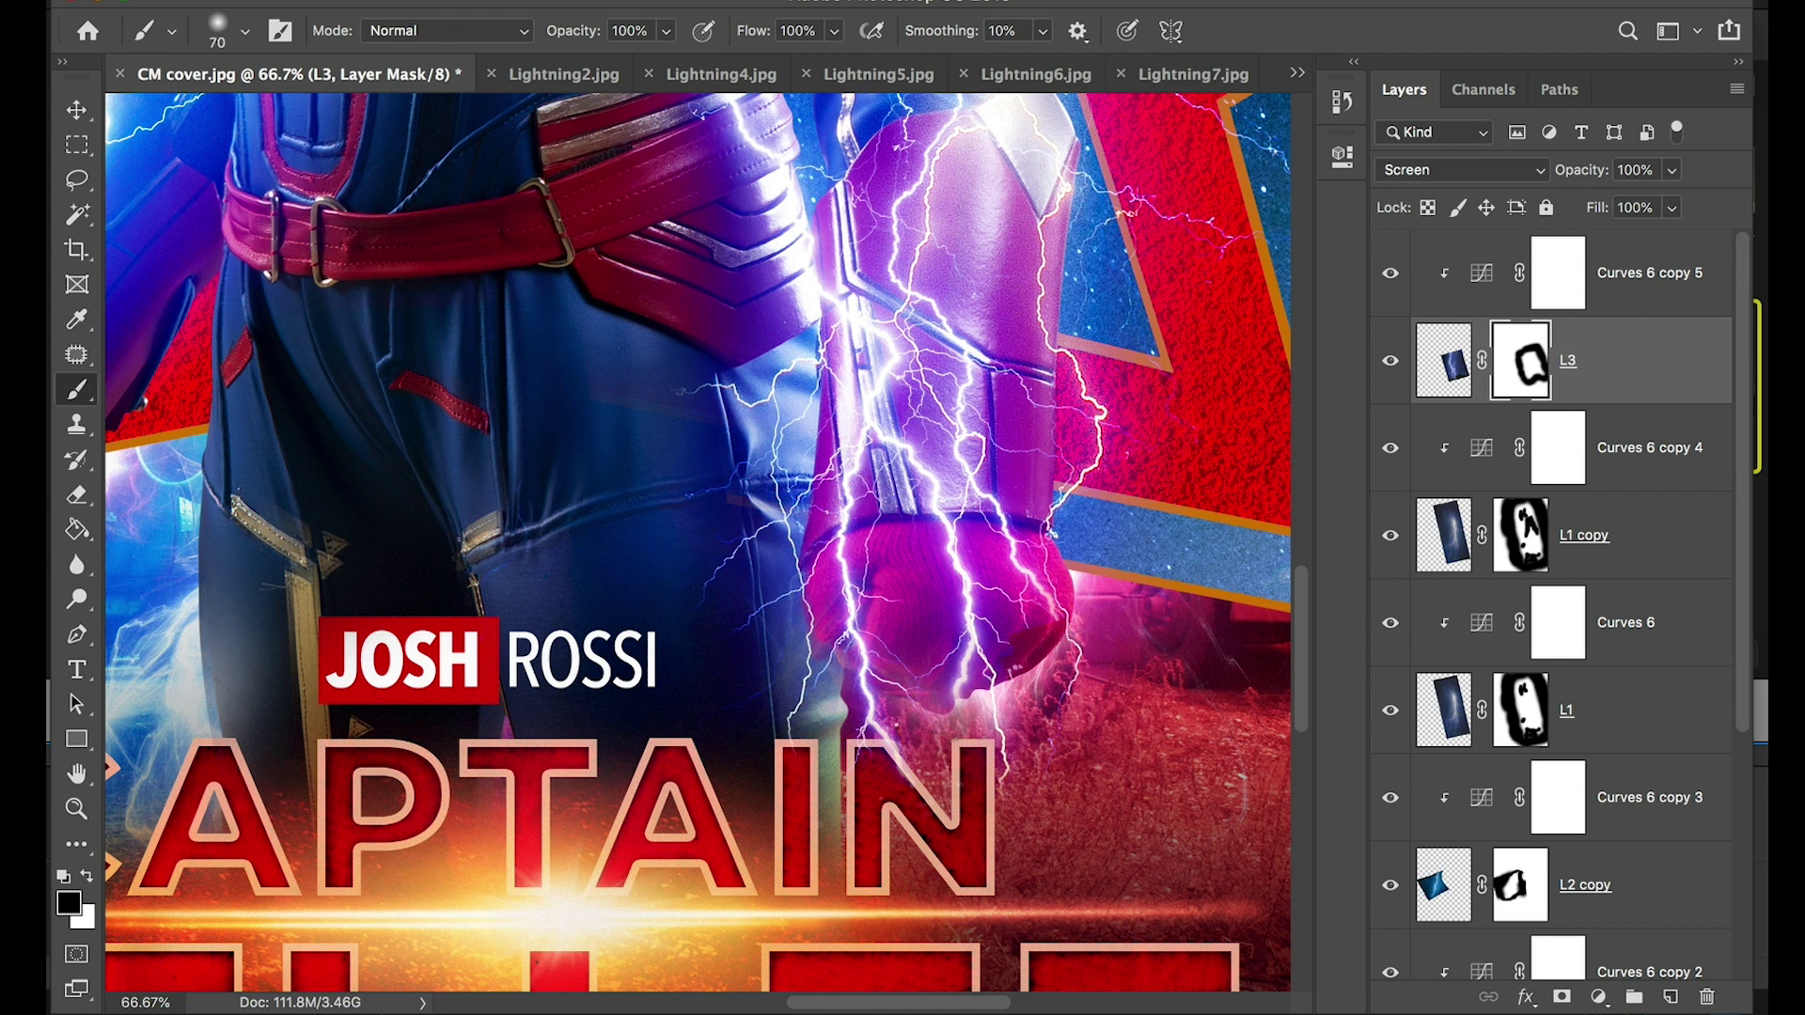
pyautogui.moveTo(889, 760); pyautogui.dragTo(872, 724)
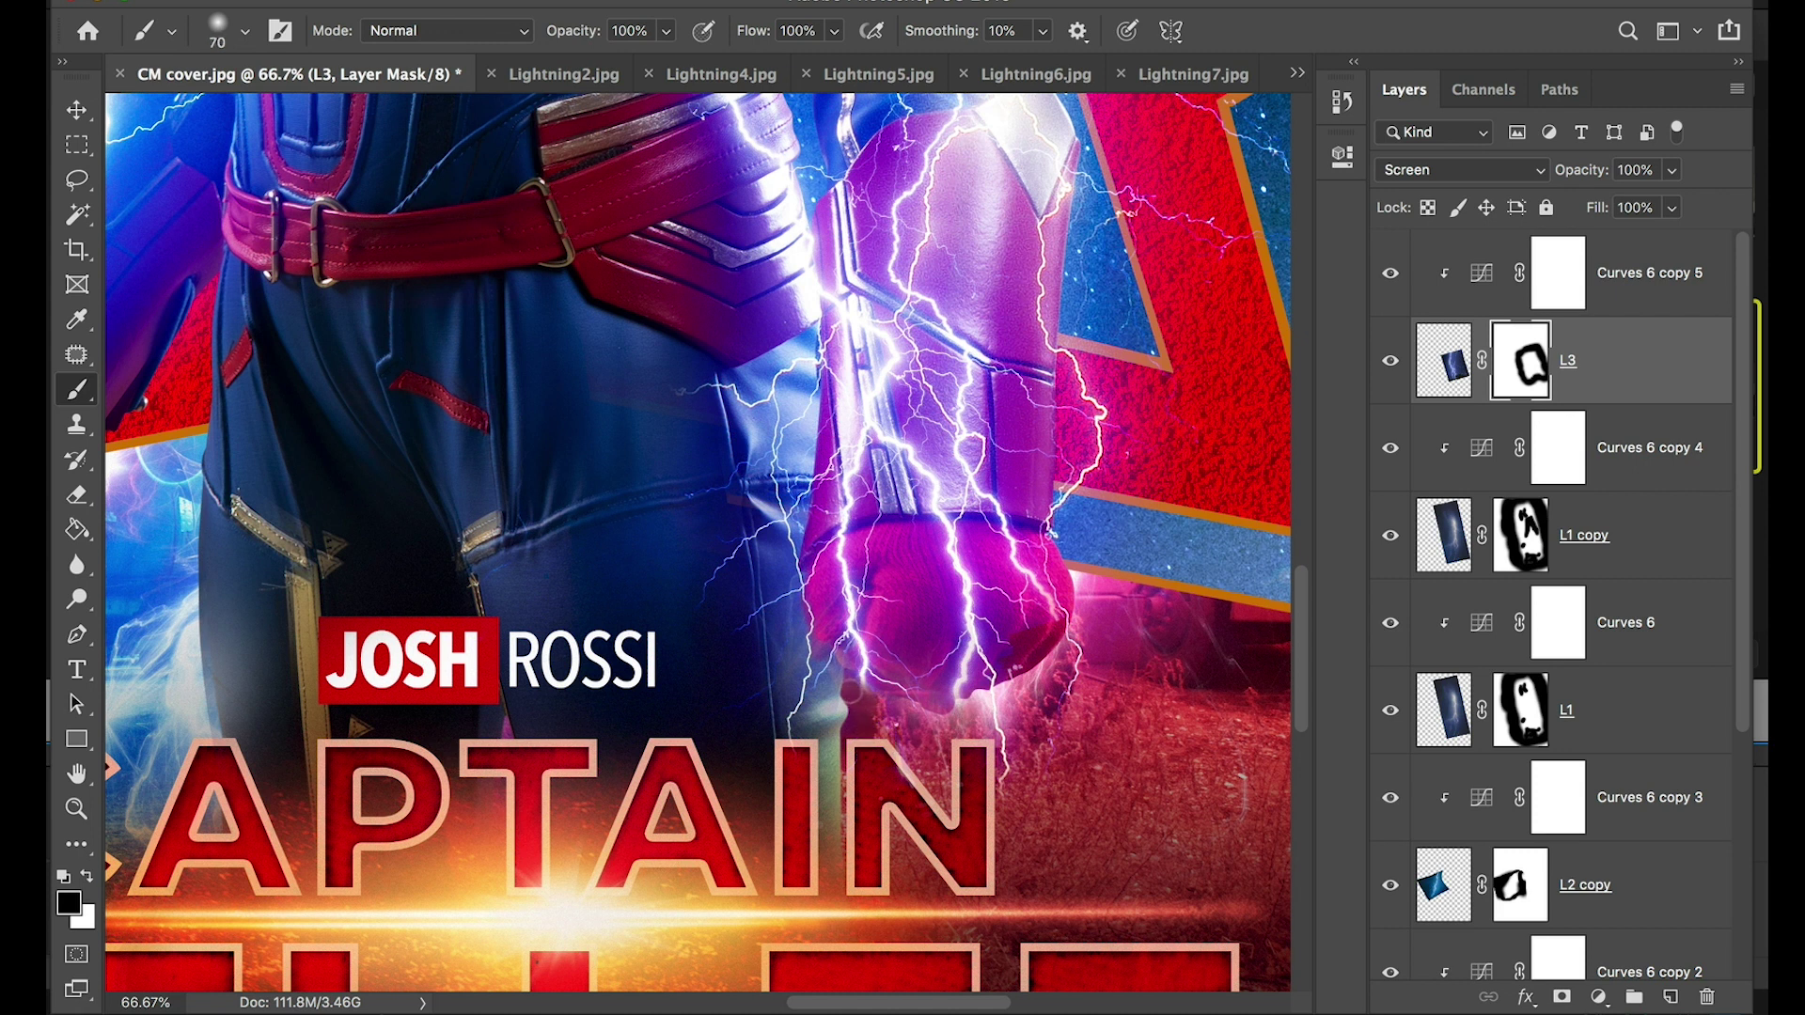
# Enlarge the brush to 175 pixels and paint black on L3's mask to remove bolts crossing the red-side forearm
pyautogui.moveTo(1035, 518); pyautogui.dragTo(1044, 839)
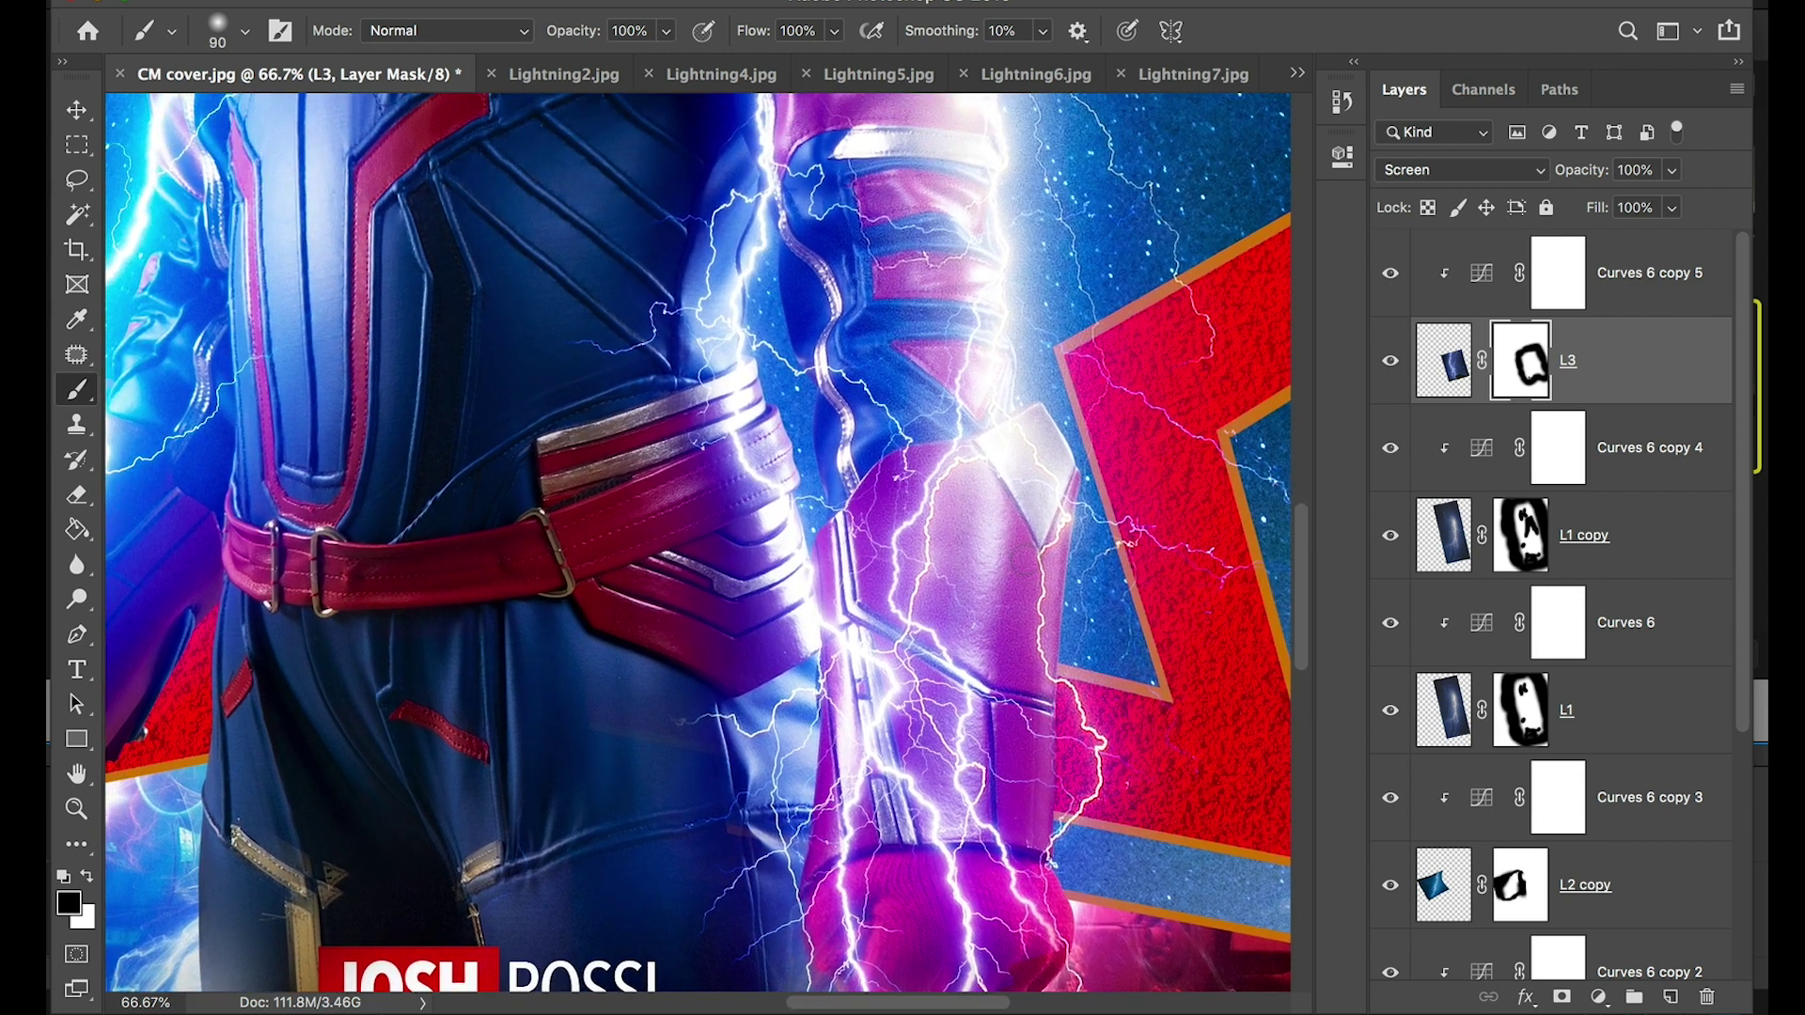
pyautogui.press('super+minus')
pyautogui.press(']')
pyautogui.press(']')
pyautogui.press(']')
pyautogui.moveTo(891, 611)
pyautogui.mouseDown()
pyautogui.moveTo(893, 752)
pyautogui.moveTo(964, 841)
pyautogui.mouseUp()
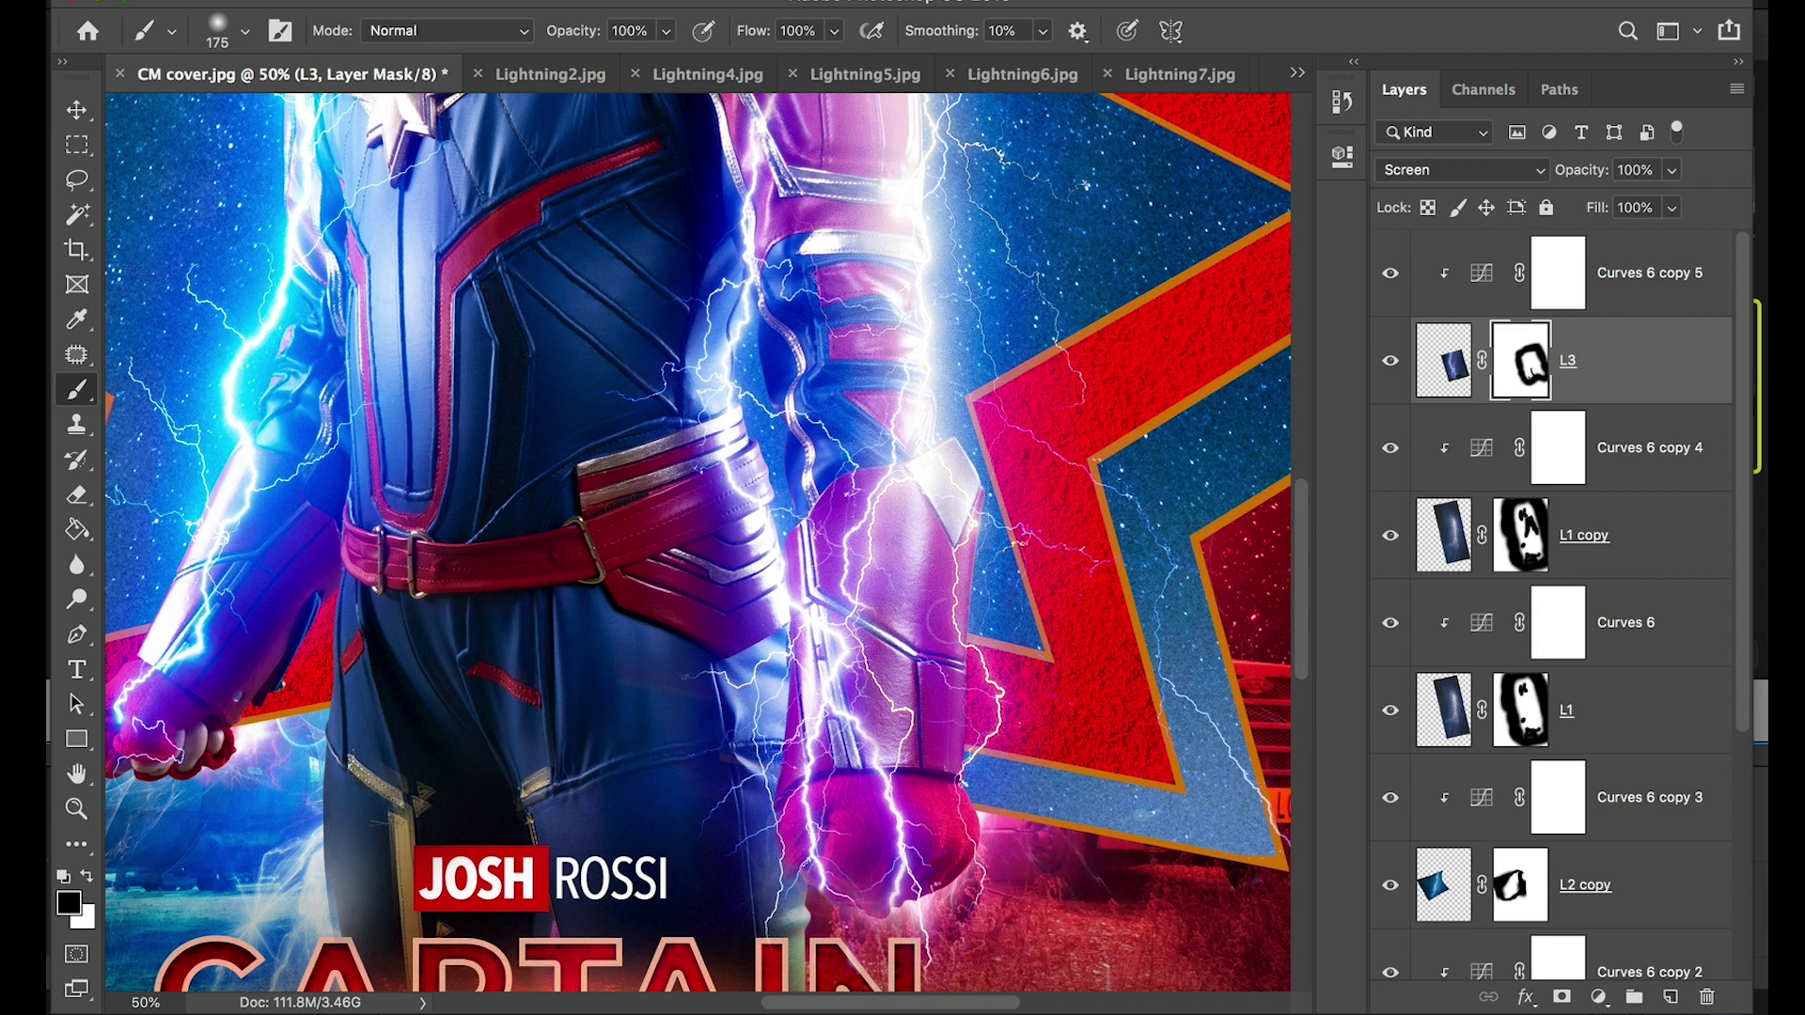
pyautogui.moveTo(878, 575)
pyautogui.mouseDown()
pyautogui.moveTo(896, 475)
pyautogui.moveTo(868, 487)
pyautogui.mouseUp()
# Paint out more of the L3 lightning on its mask with a 300-pixel soft black brush and check the whole poster
pyautogui.press(']')
pyautogui.press(']')
pyautogui.press(']')
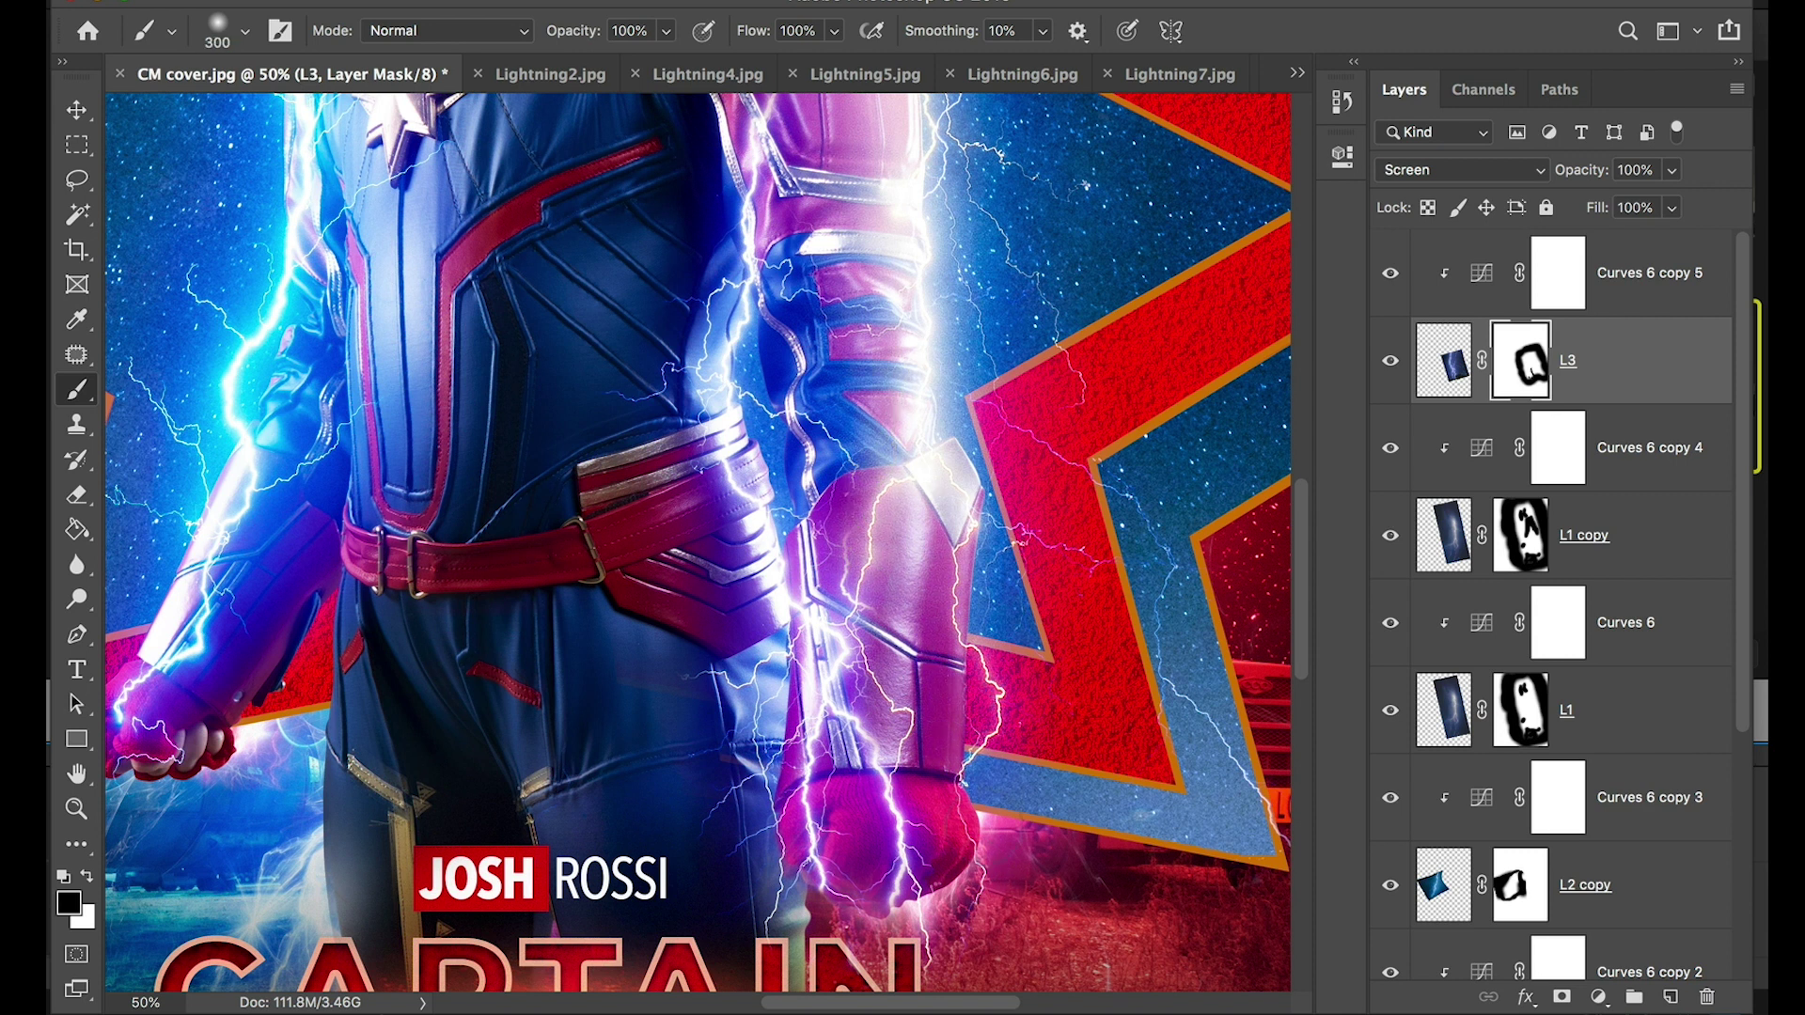
pyautogui.hotkey('ctrl', '-')
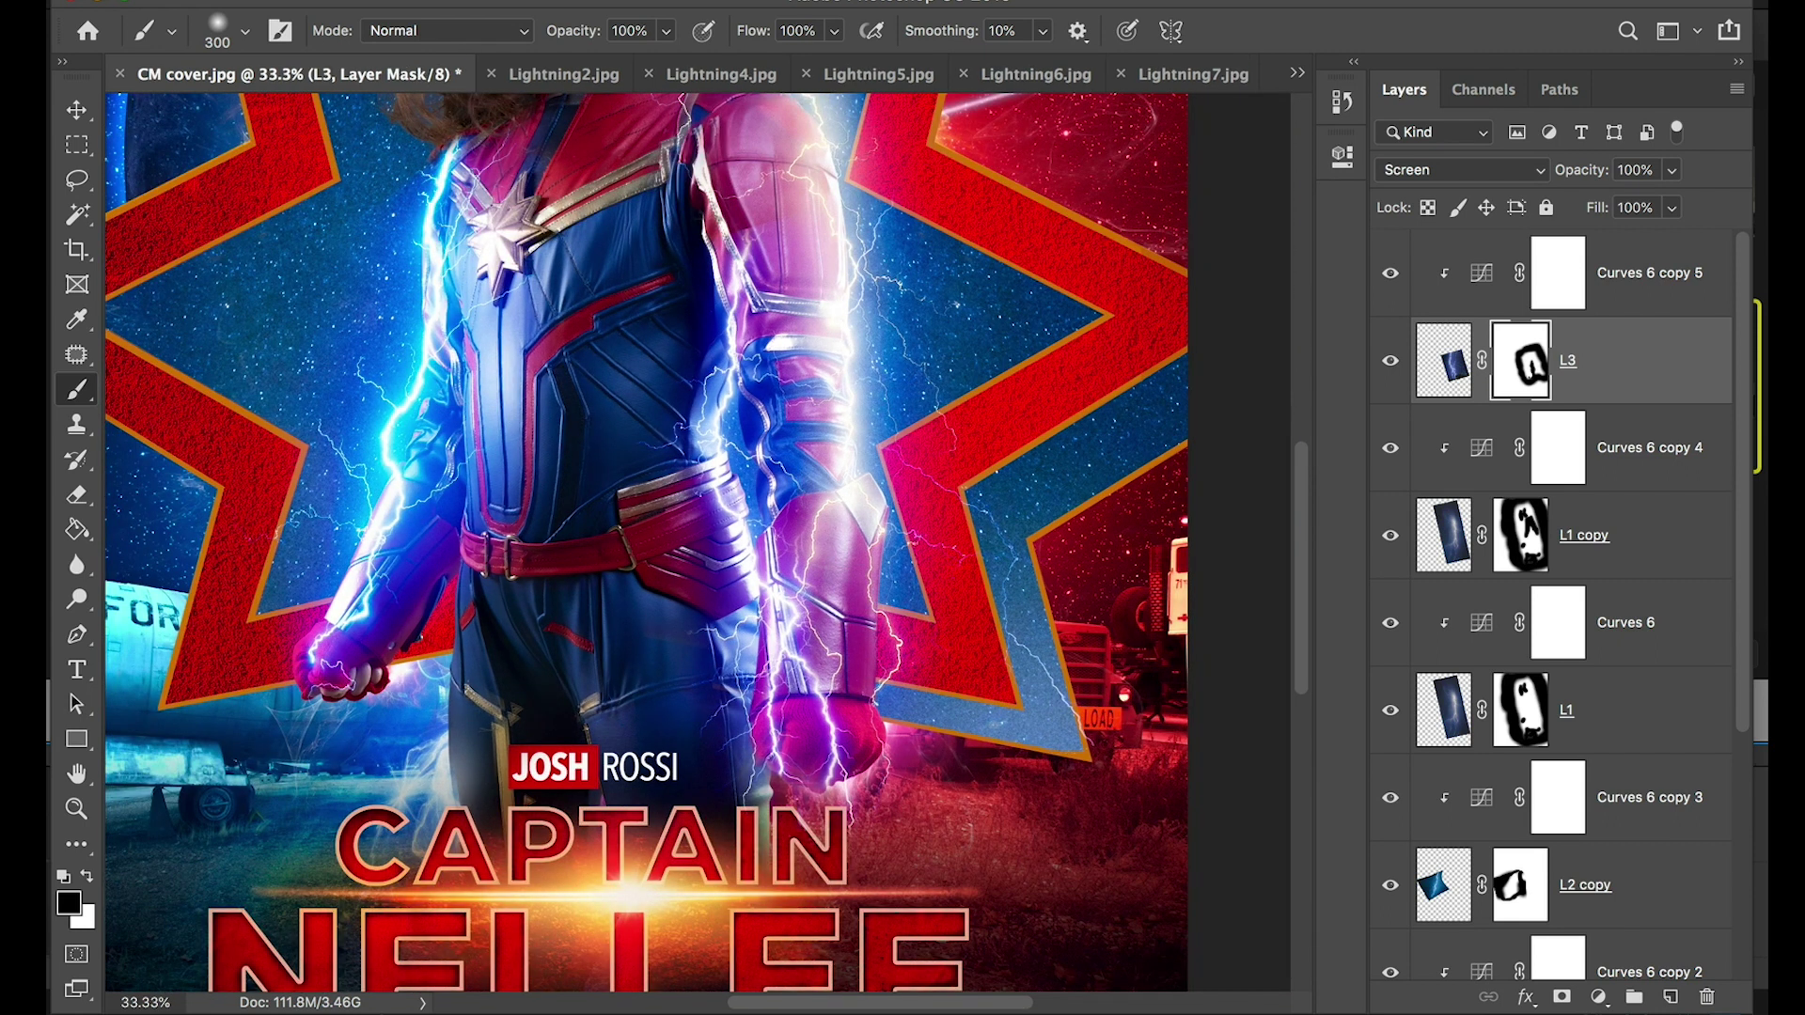
pyautogui.hotkey('ctrl', '-')
pyautogui.hotkey('ctrl', '-')
pyautogui.hotkey('ctrl', '-')
pyautogui.hotkey('ctrl', '+')
pyautogui.hotkey('ctrl', '+')
pyautogui.hotkey('ctrl', '-')
# Duplicate L3 and Curves 6 copy 5 below the Model copy layer and move the duplicate to the blue-side arm
pyautogui.press('v')
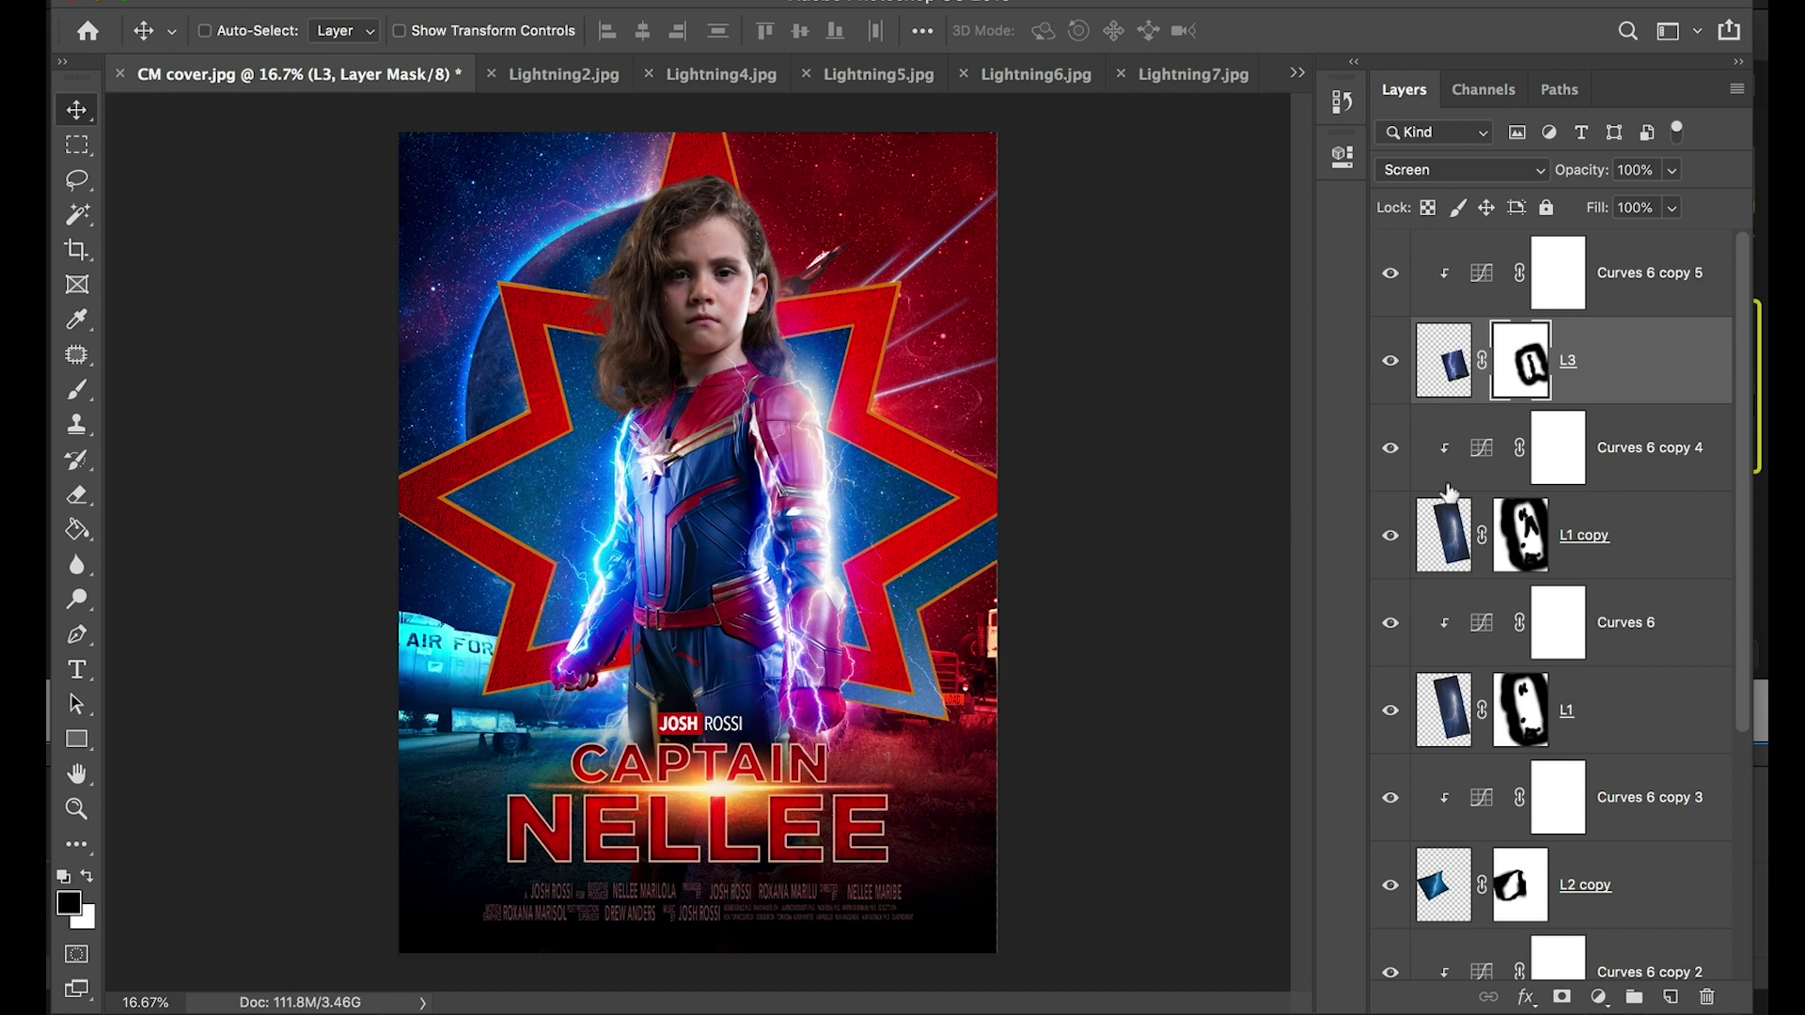
pyautogui.click(1481, 272)
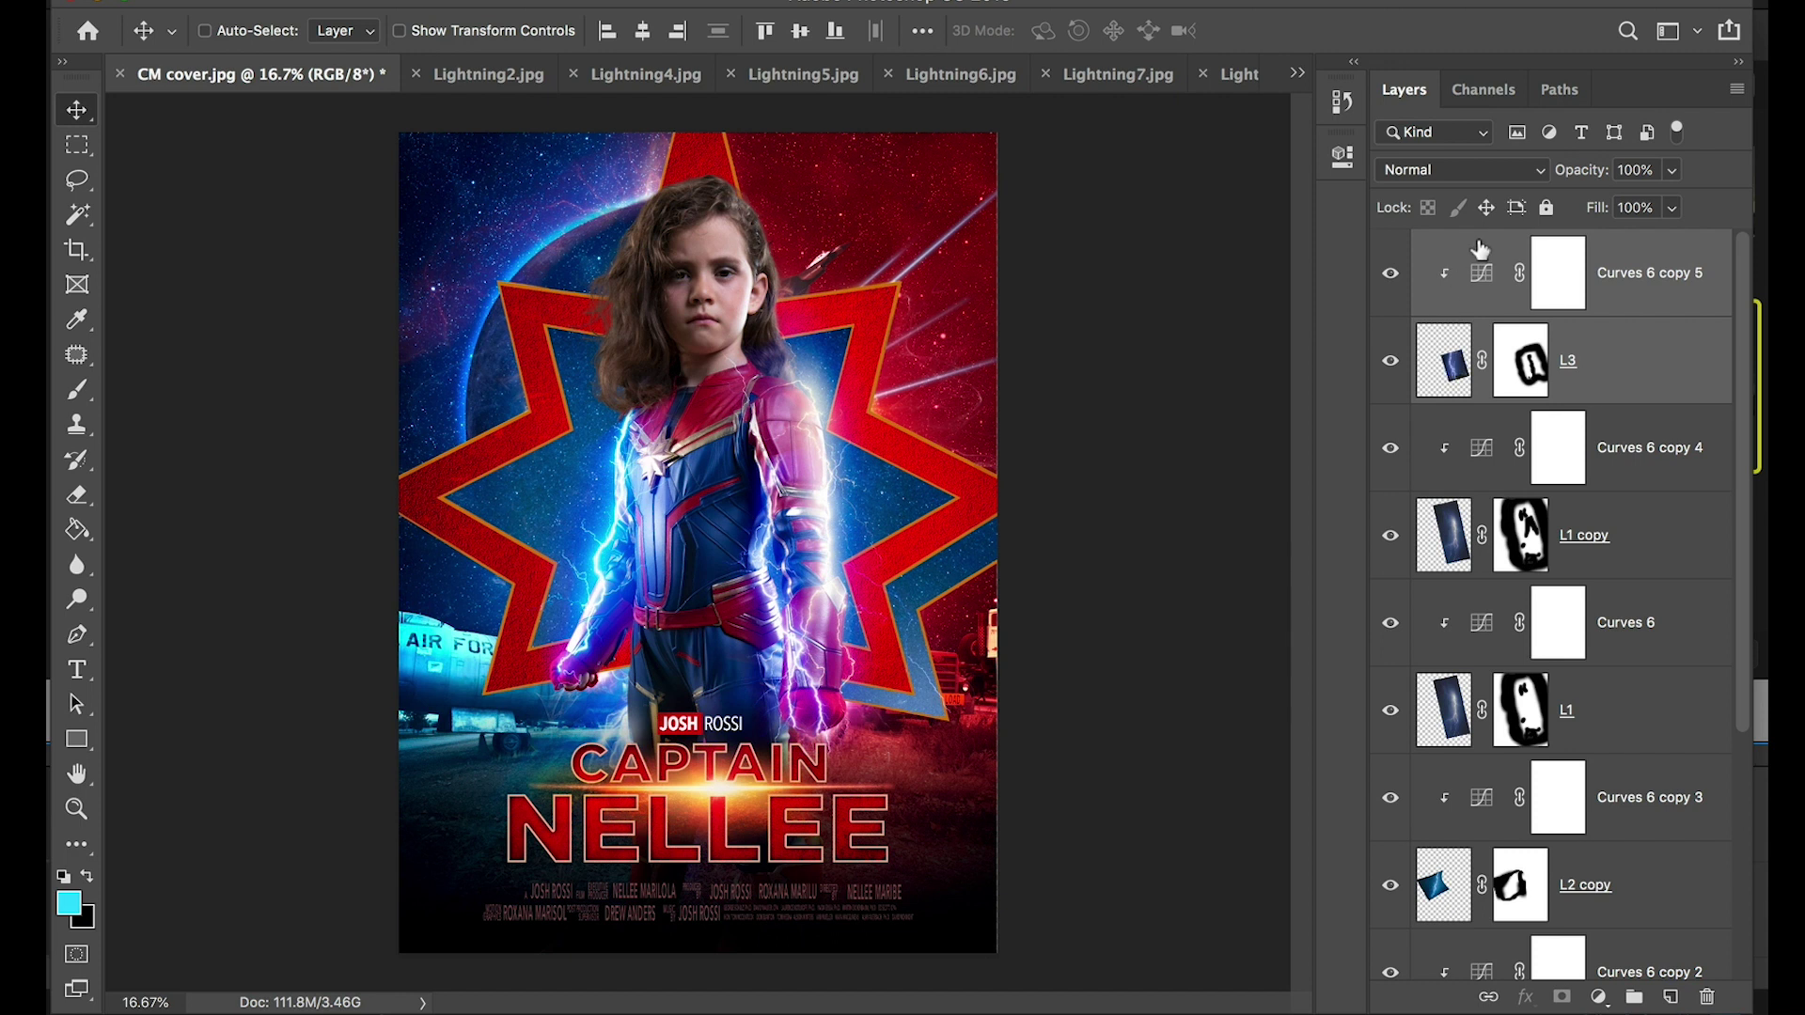
pyautogui.moveTo(1458, 357); pyautogui.dragTo(1479, 820)
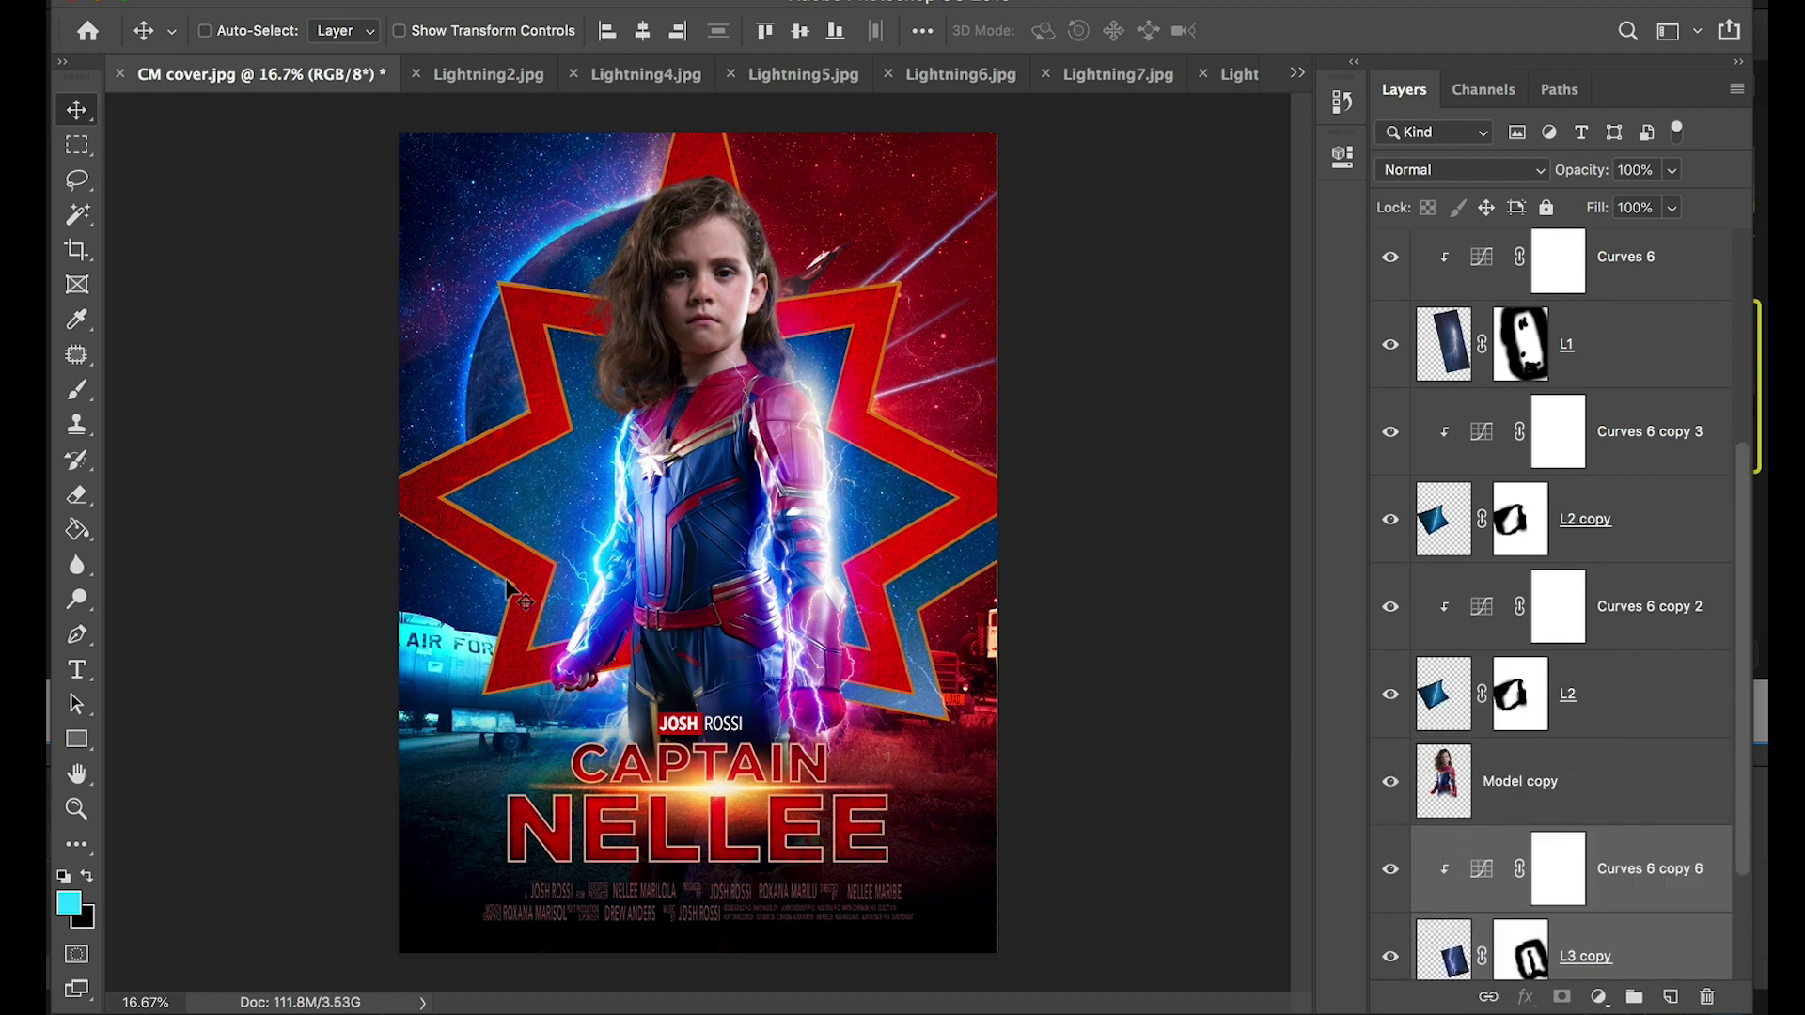
pyautogui.moveTo(846, 574); pyautogui.dragTo(430, 532)
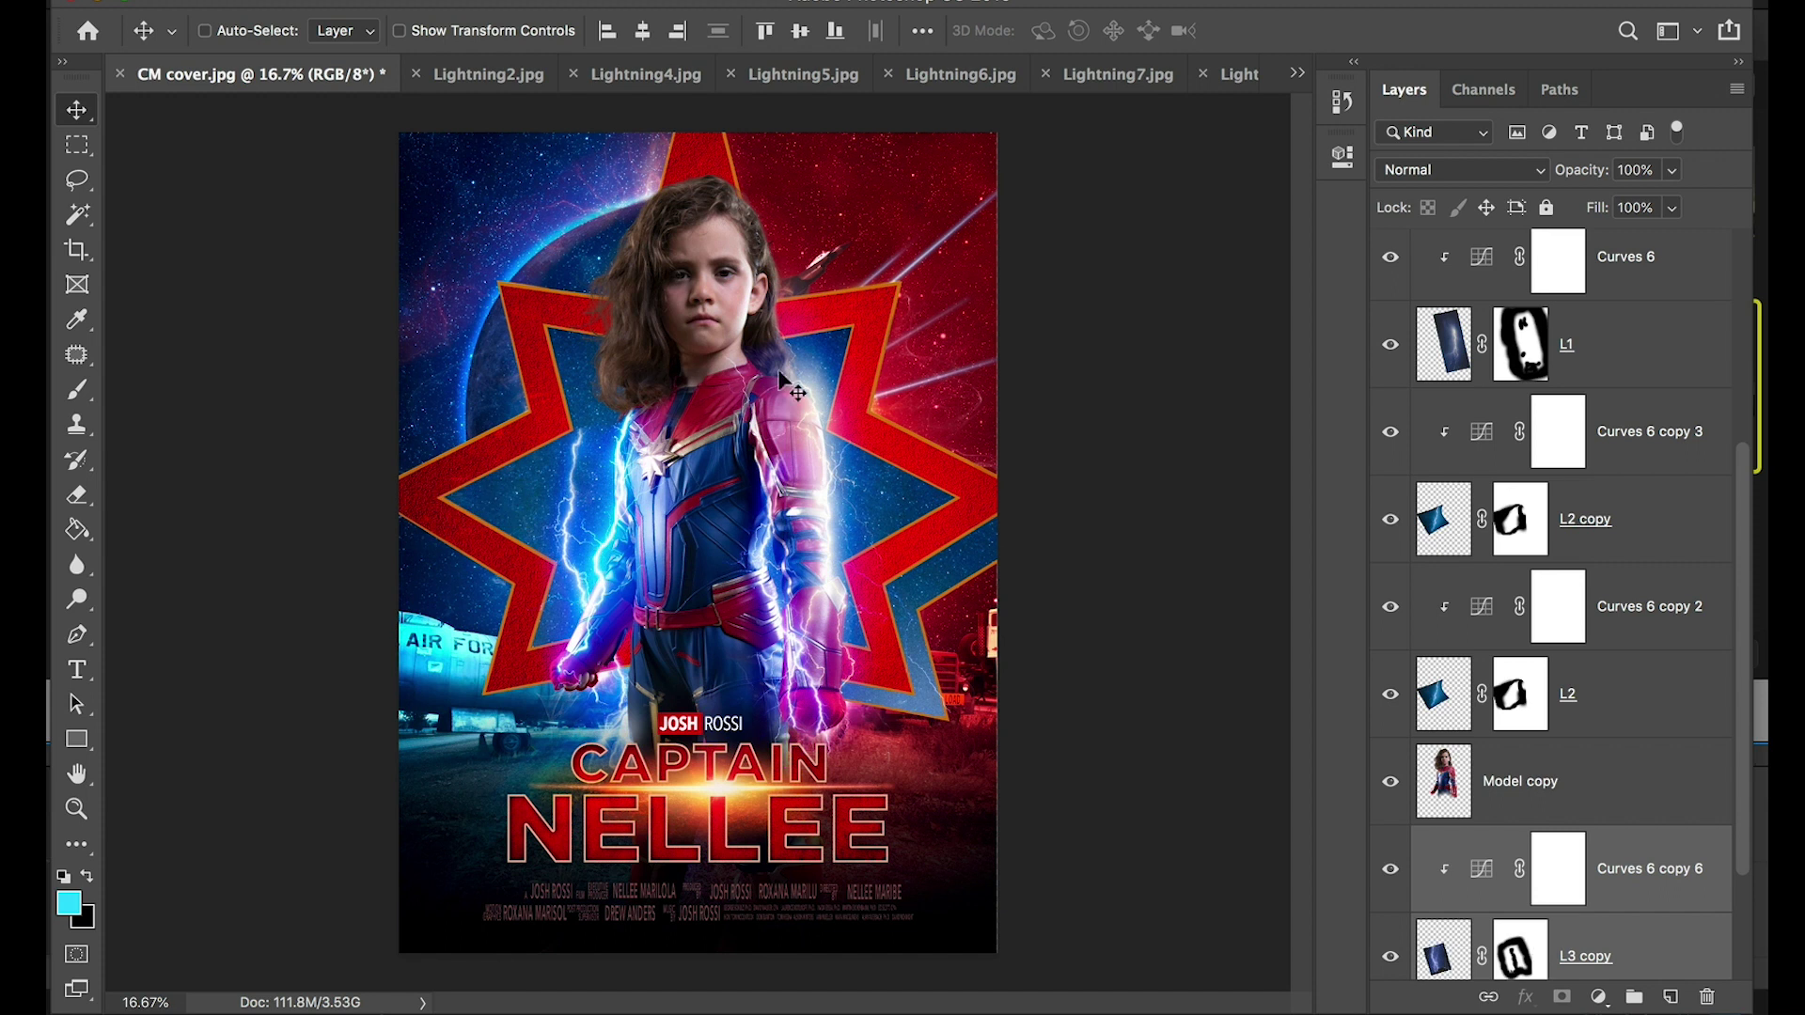
# Flip the duplicated L3 lightning horizontally and shift it slightly behind the blue-side arm
pyautogui.press('super+equal')
pyautogui.press('super+t')
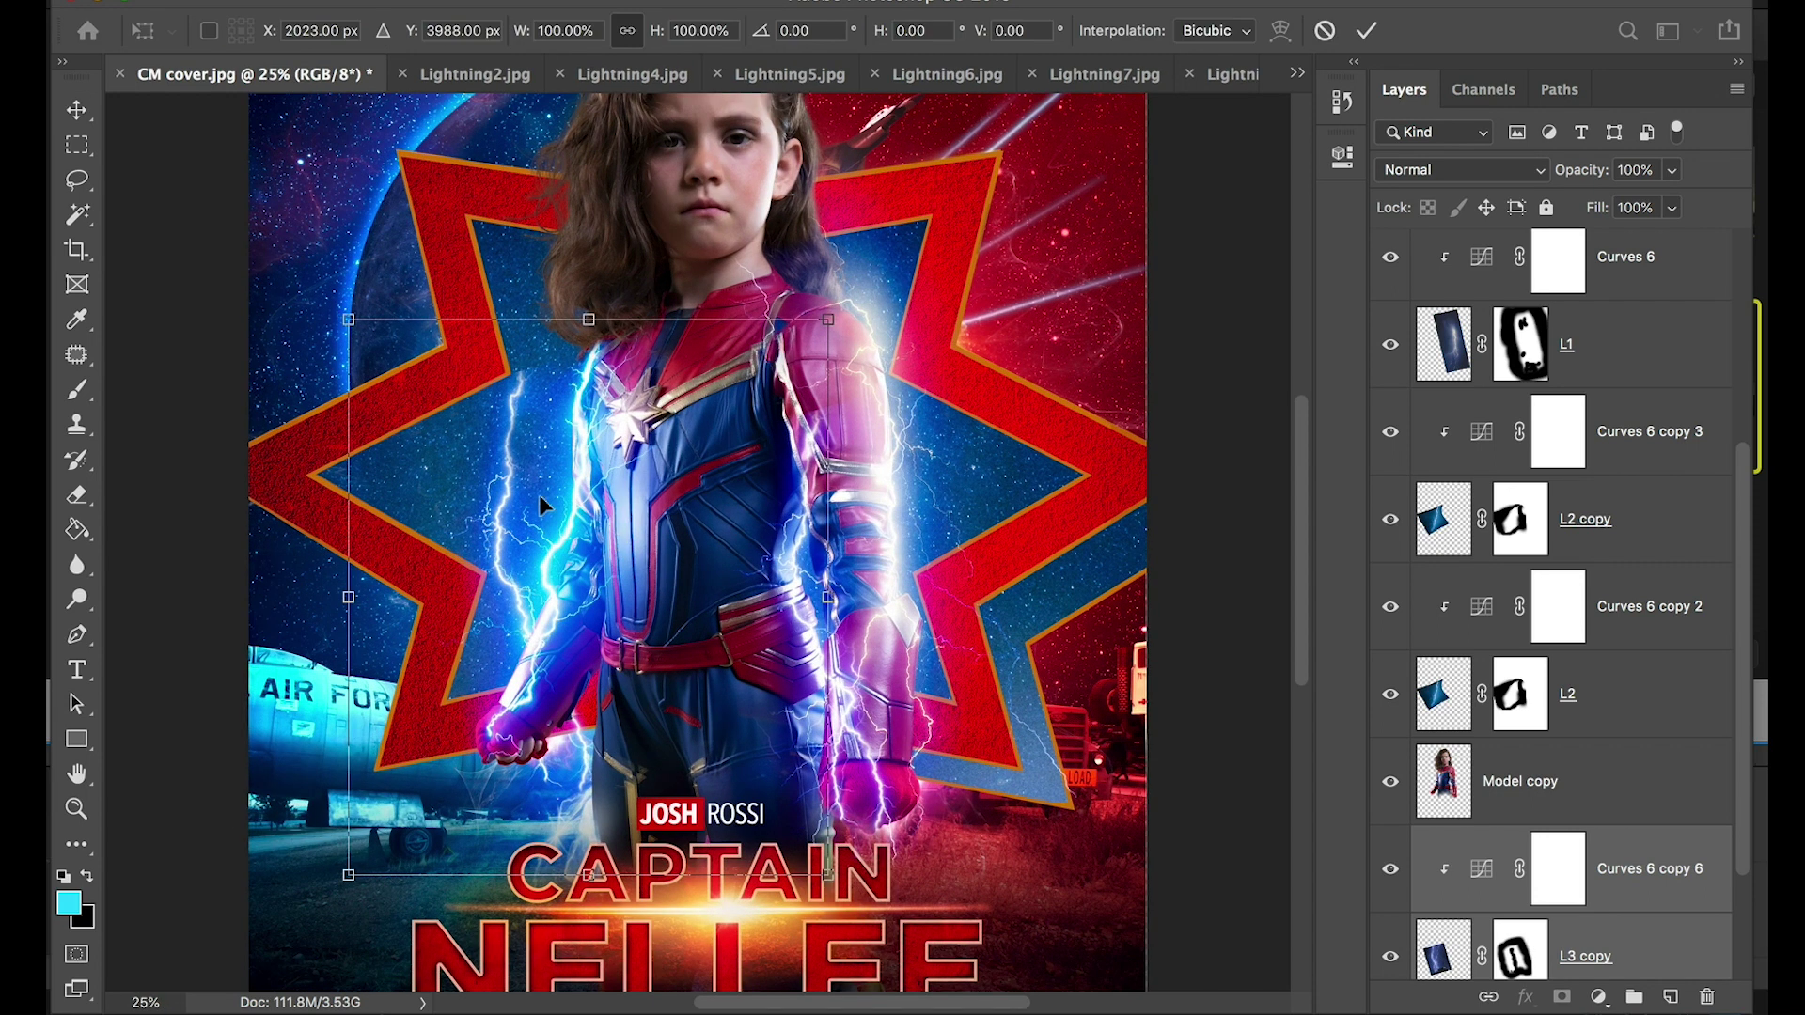
pyautogui.rightClick(540, 495)
pyautogui.click(664, 834)
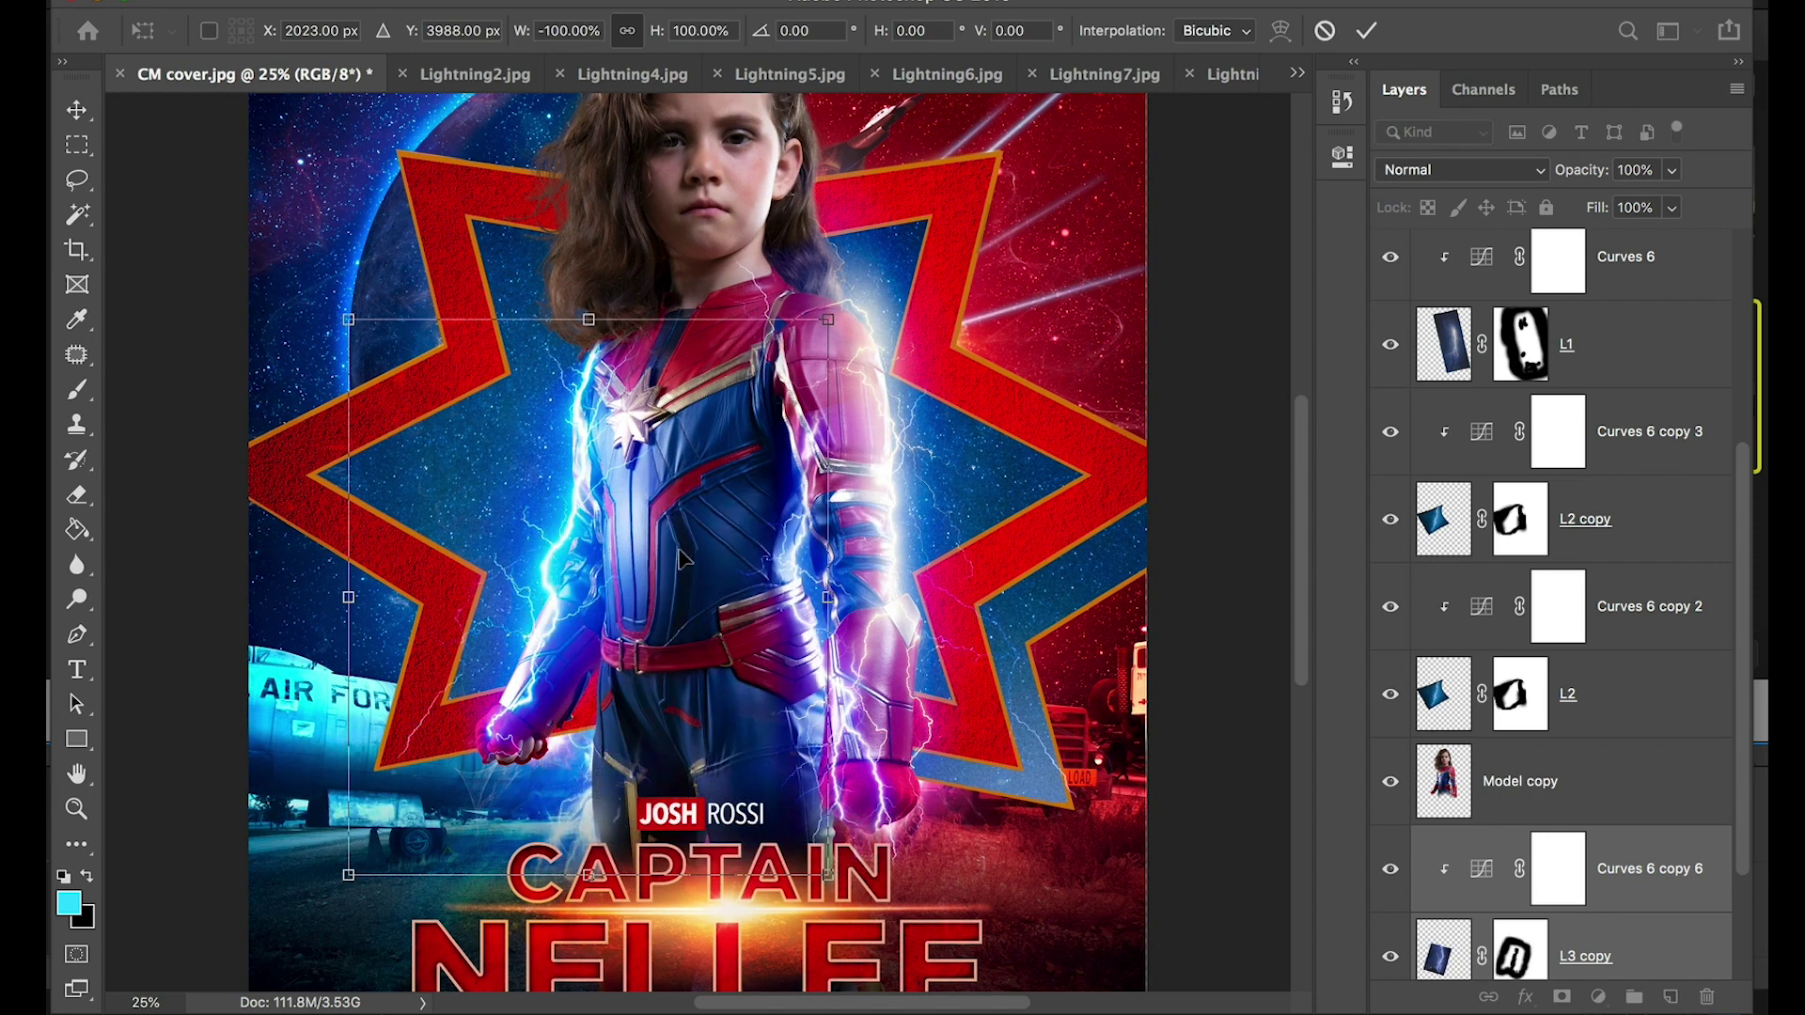
pyautogui.moveTo(624, 569); pyautogui.dragTo(555, 593)
pyautogui.press('Return')
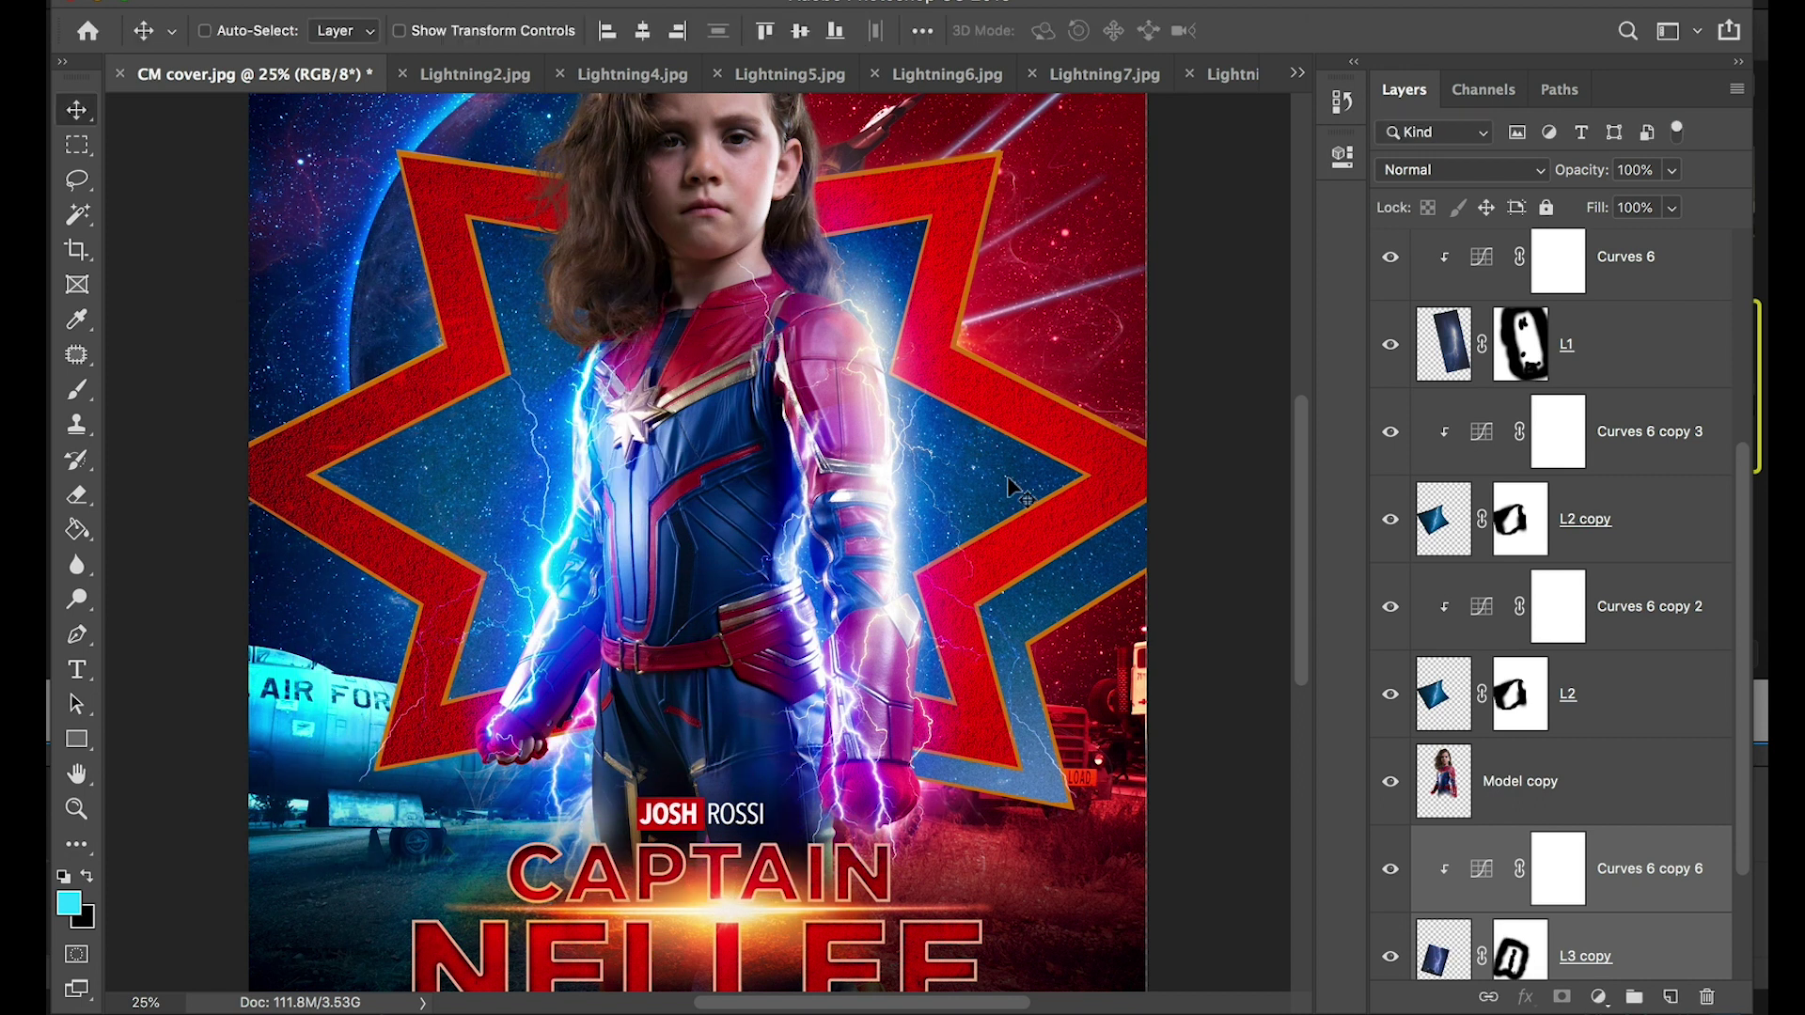
# Rotate L3 copy with its Curves layer 11.36° and reposition it behind the blue-side arm
pyautogui.click(1393, 957)
pyautogui.click(1392, 956)
pyautogui.hotkey('ctrl', 't')
pyautogui.moveTo(904, 303); pyautogui.dragTo(920, 379)
pyautogui.moveTo(678, 568); pyautogui.dragTo(741, 559)
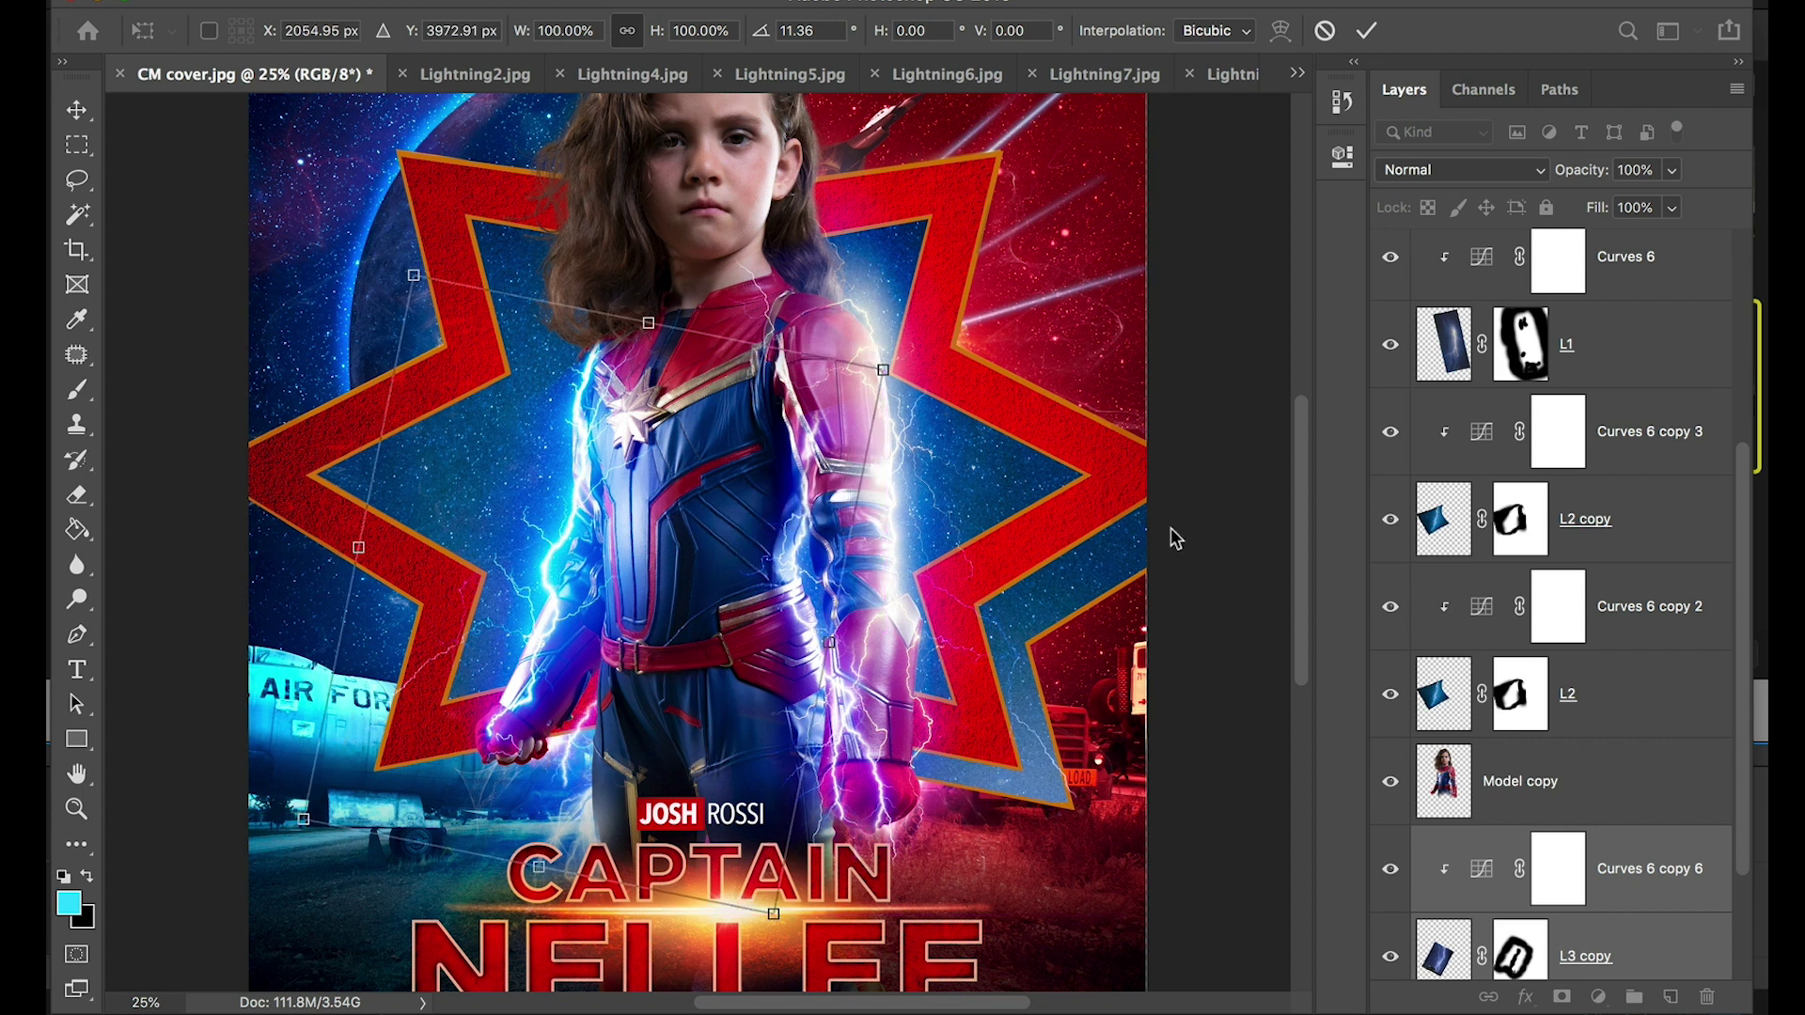
pyautogui.press('Return')
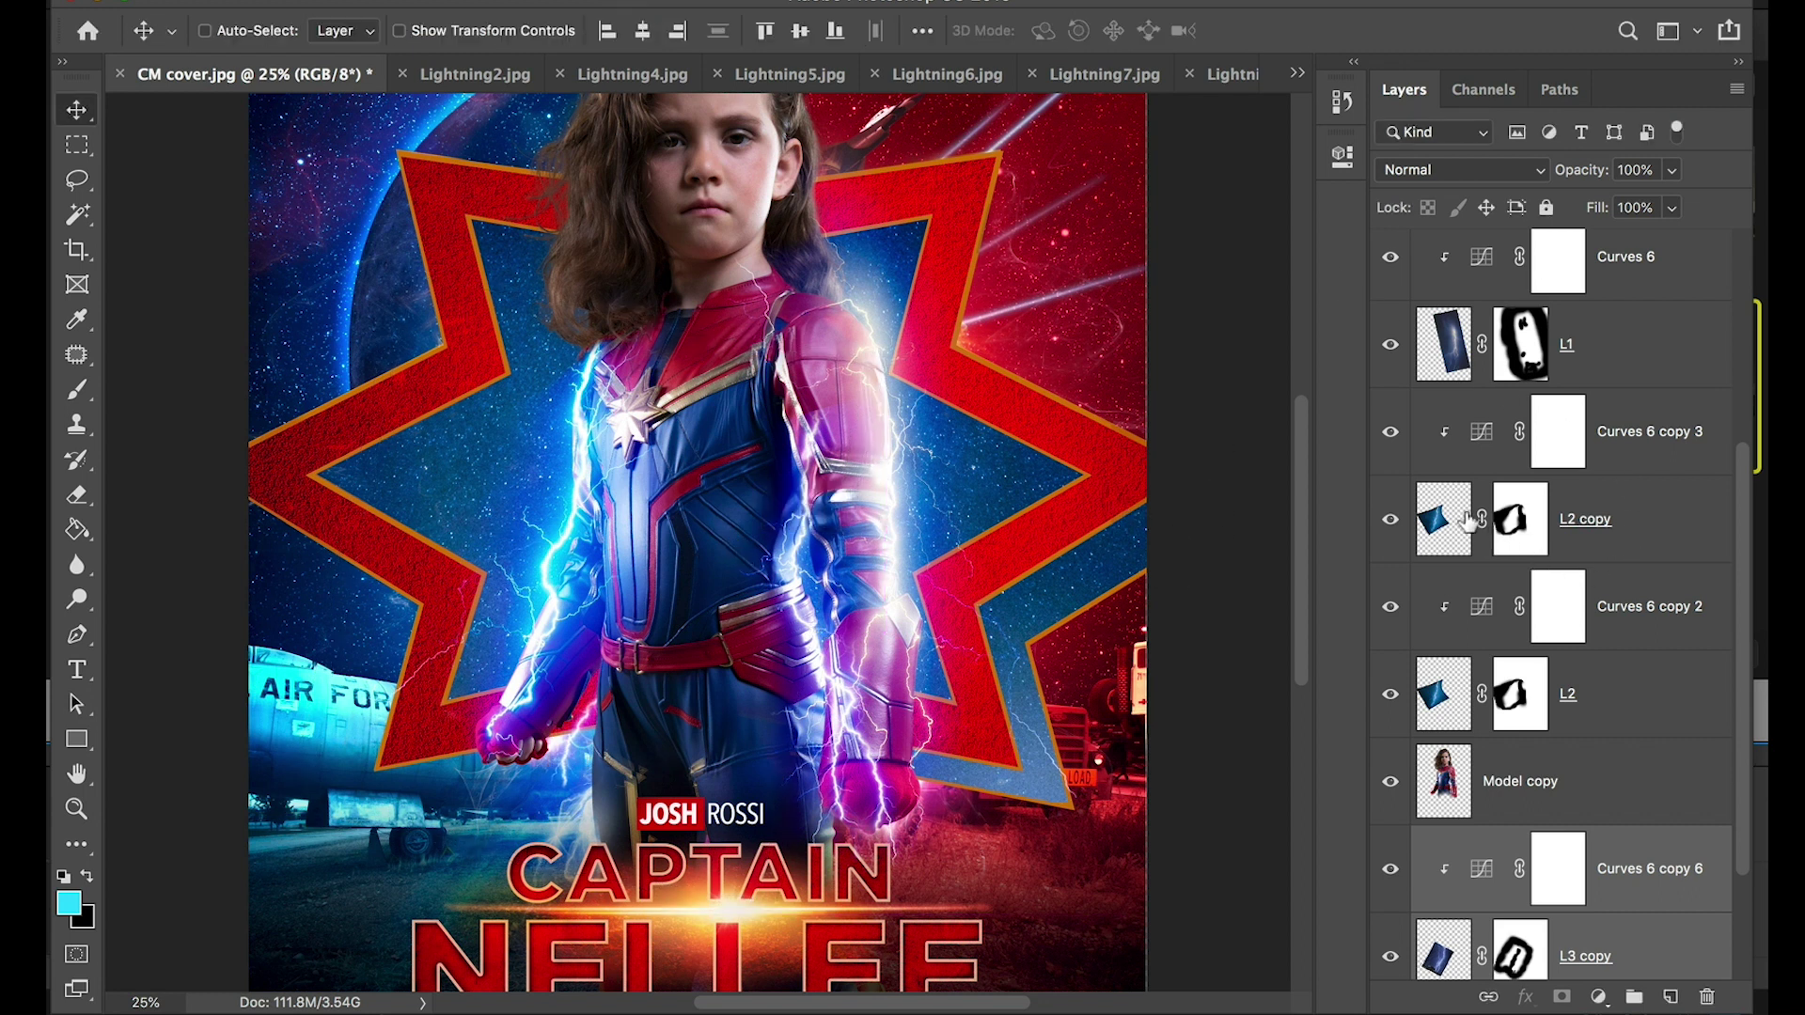
# Duplicate L2 copy and Curves 6 copy 3 below Model copy and move the duplicate up behind the blue-side shoulder
pyautogui.click(1392, 520)
pyautogui.click(1391, 522)
pyautogui.click(1450, 534)
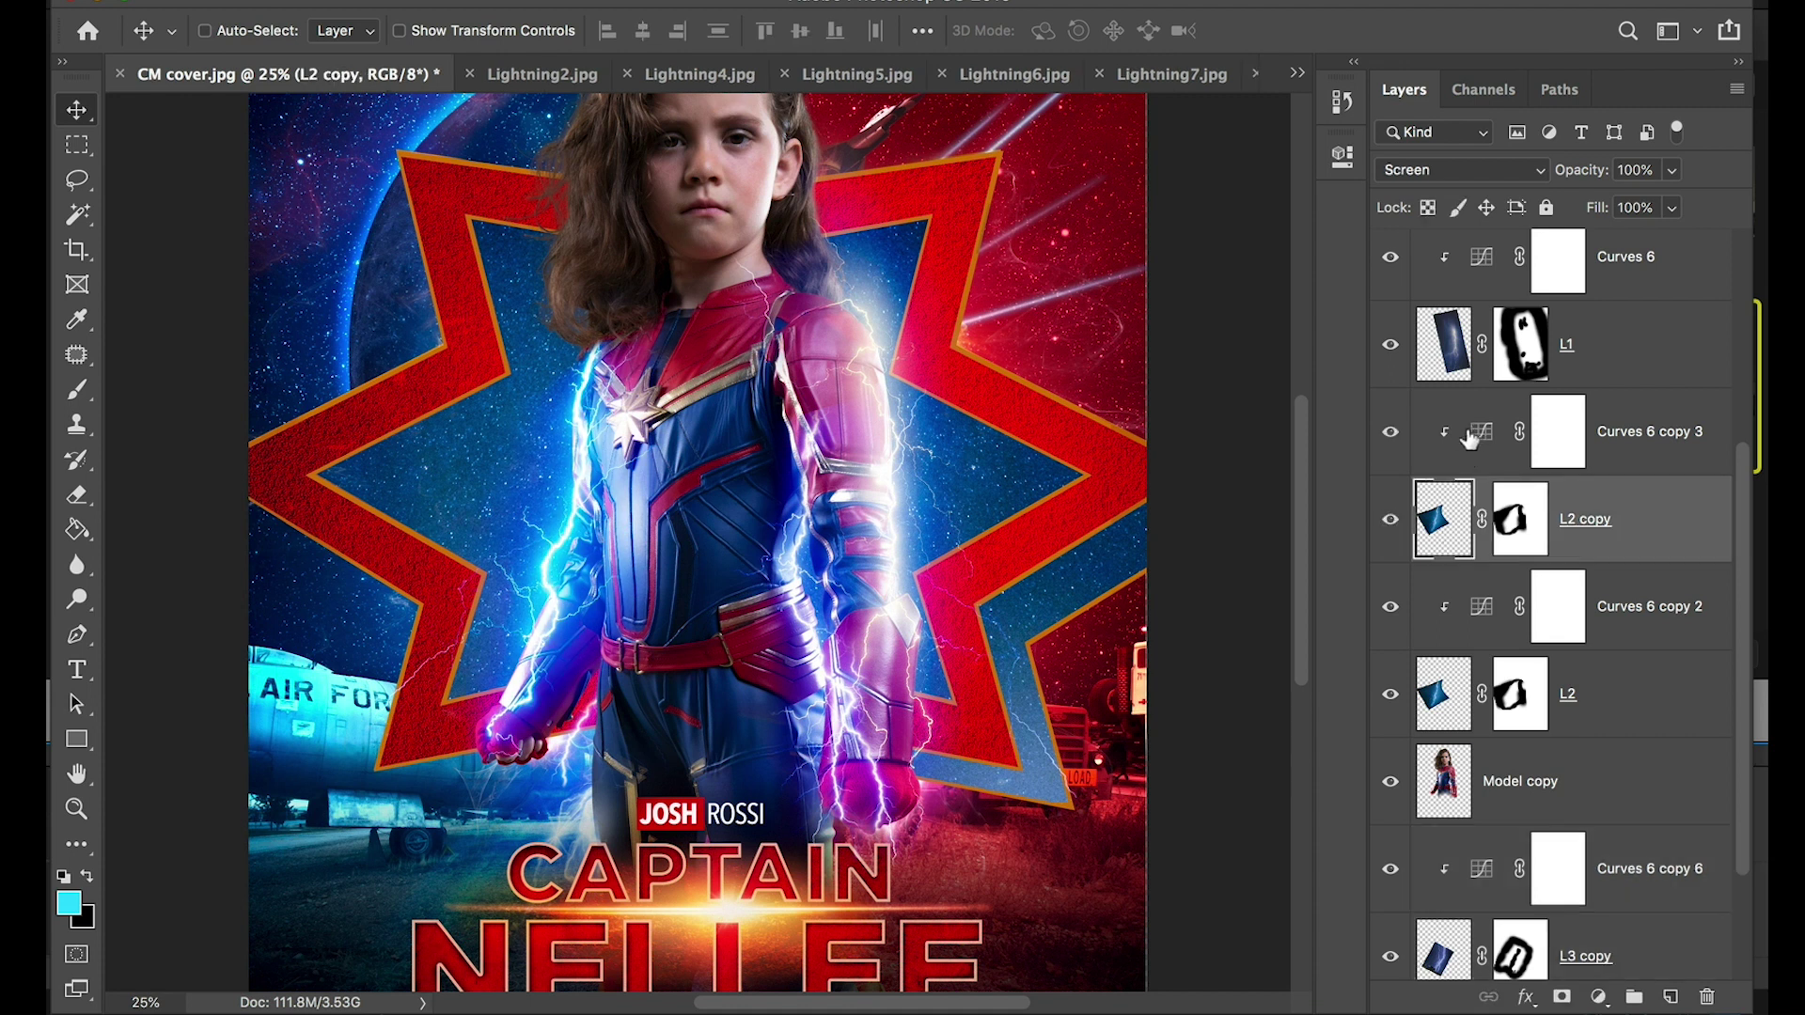
pyautogui.keyDown('shift'); pyautogui.click(1472, 437); pyautogui.keyUp('shift')
pyautogui.moveTo(1452, 522); pyautogui.dragTo(1452, 825)
pyautogui.moveTo(620, 486); pyautogui.dragTo(650, 240)
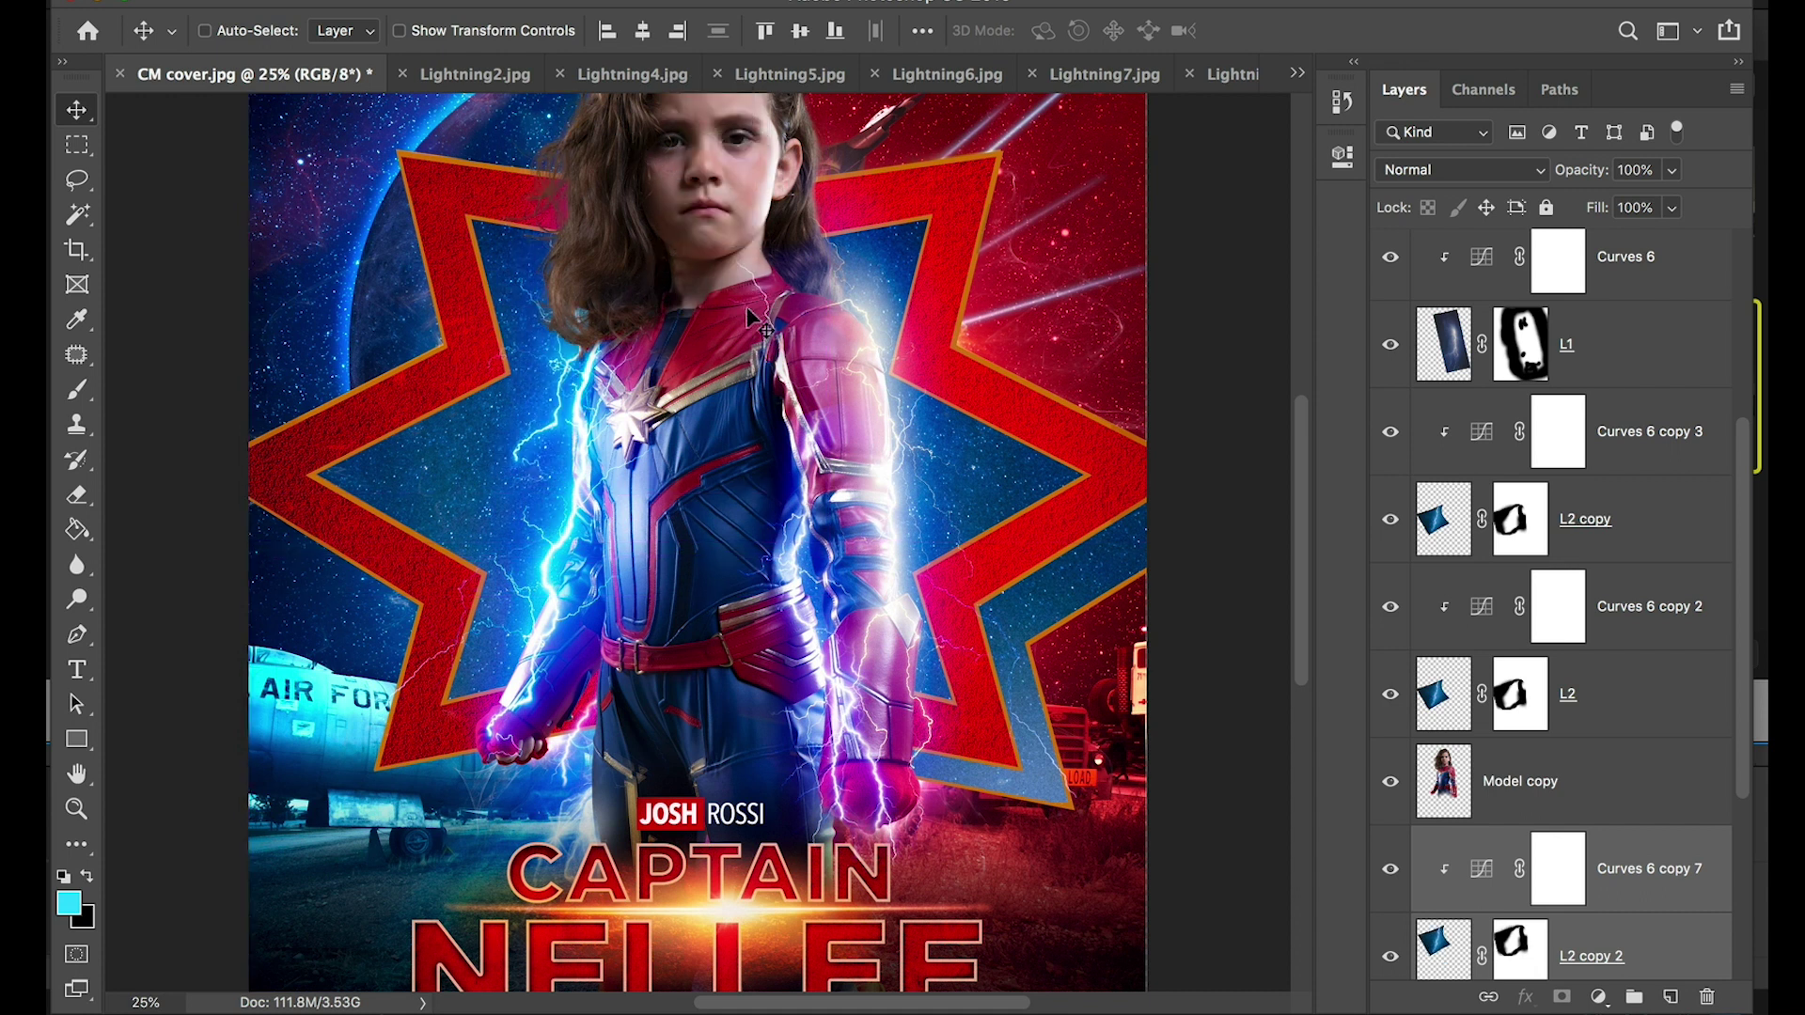
# Duplicate L2 copy 2 with its Curves layer, rotate the duplicate counterclockwise and place it behind the red-side shoulder
pyautogui.moveTo(622, 321); pyautogui.dragTo(968, 432)
pyautogui.press('super+j')
pyautogui.press('super+minus')
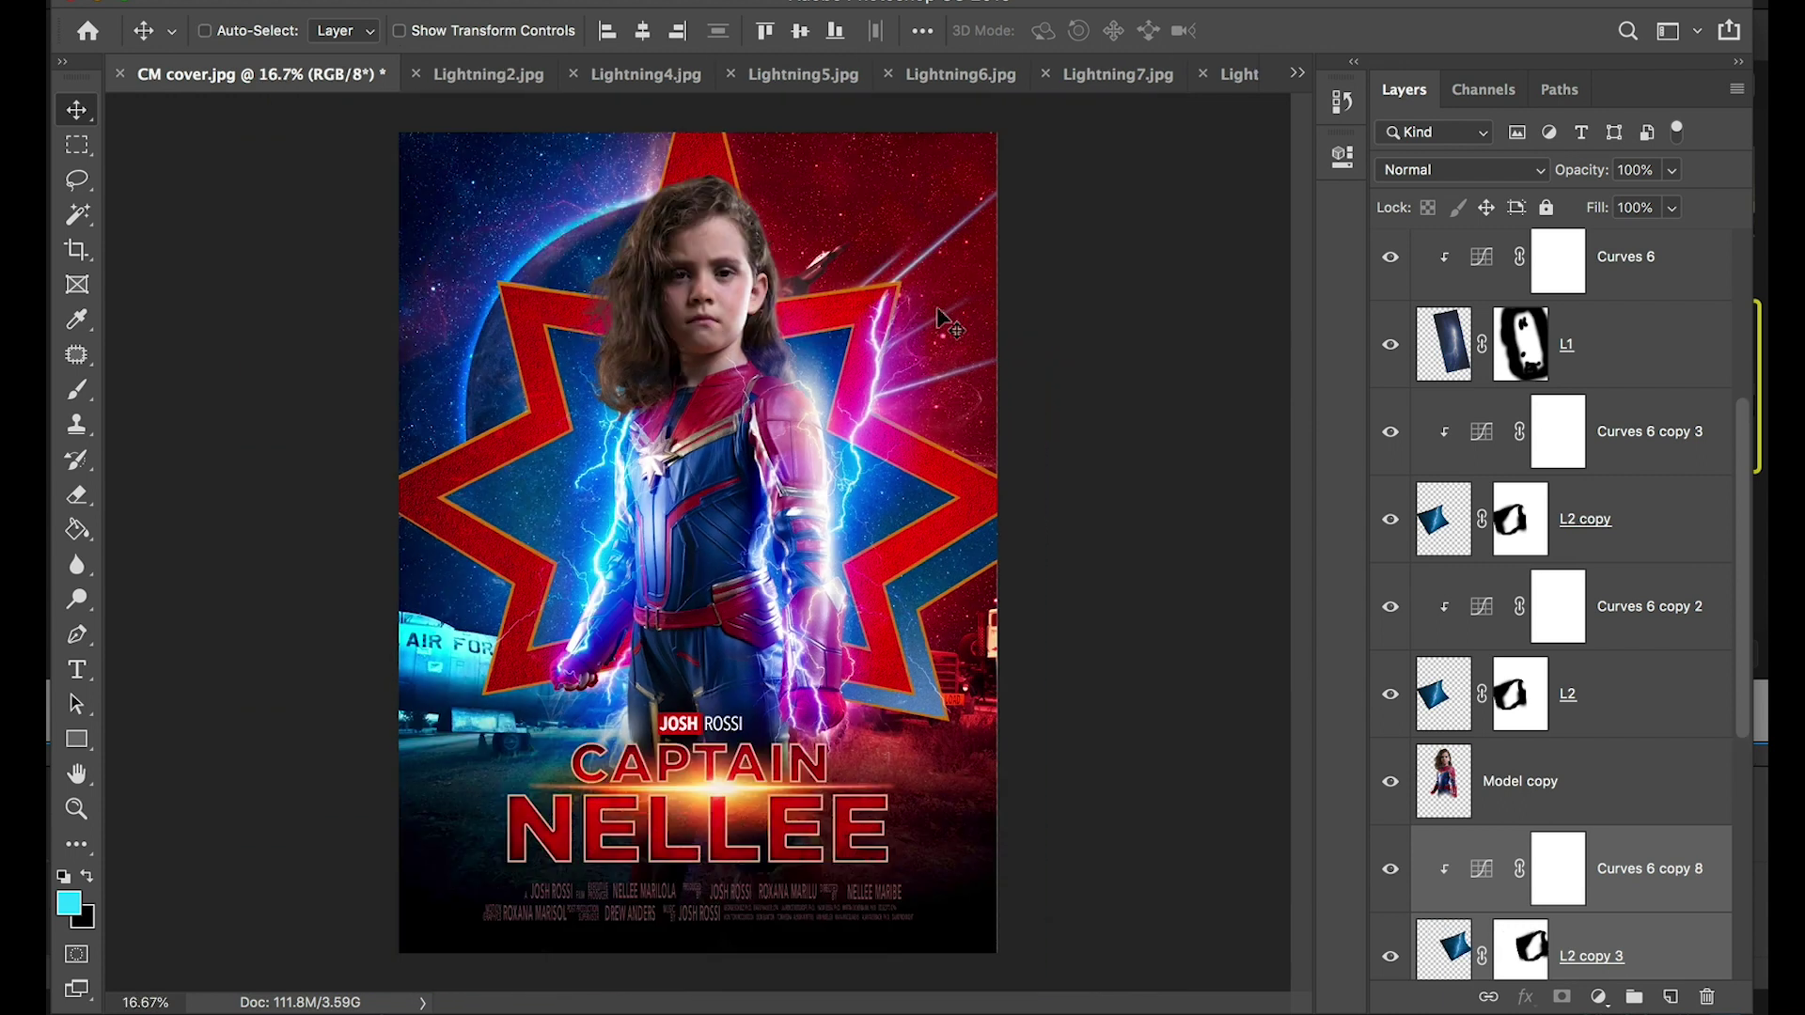
pyautogui.press('super+t')
pyautogui.moveTo(1039, 291); pyautogui.dragTo(933, 201)
pyautogui.moveTo(924, 412); pyautogui.dragTo(871, 402)
pyautogui.press('Return')
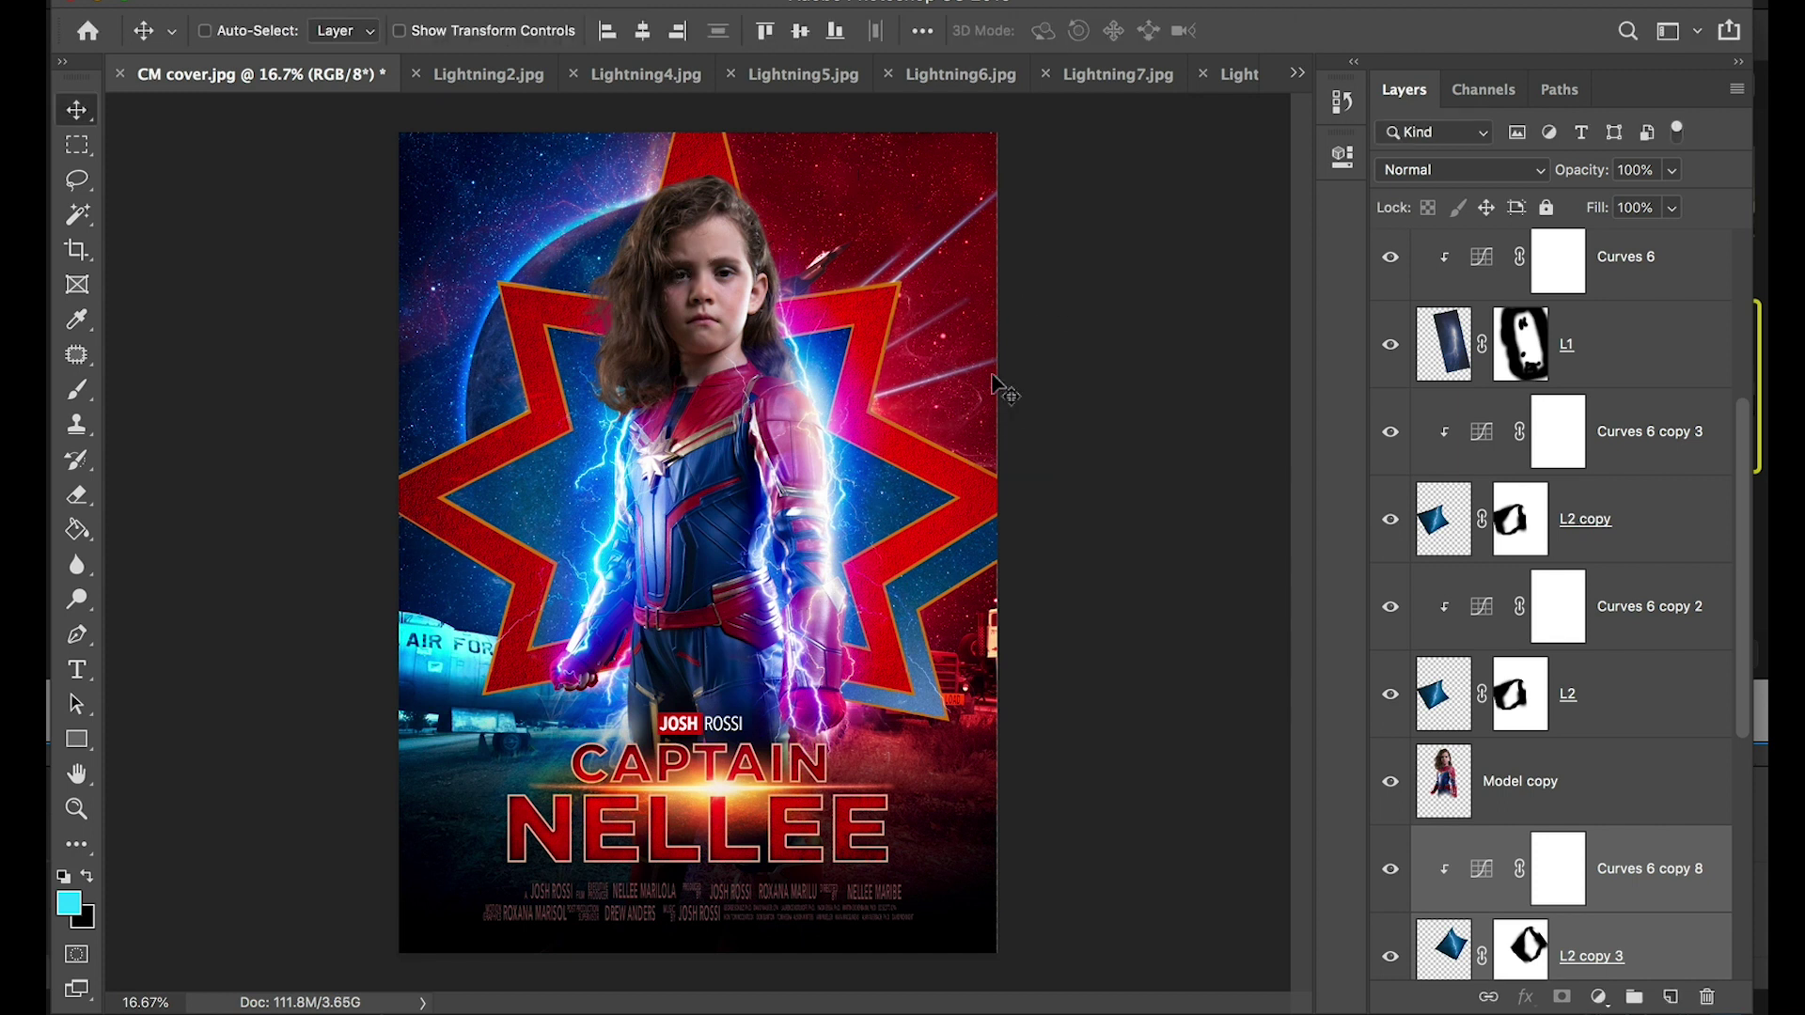
# Warp the L2 copy 3 lightning so its upper part bends down around the red-side shoulder
pyautogui.click(1459, 946)
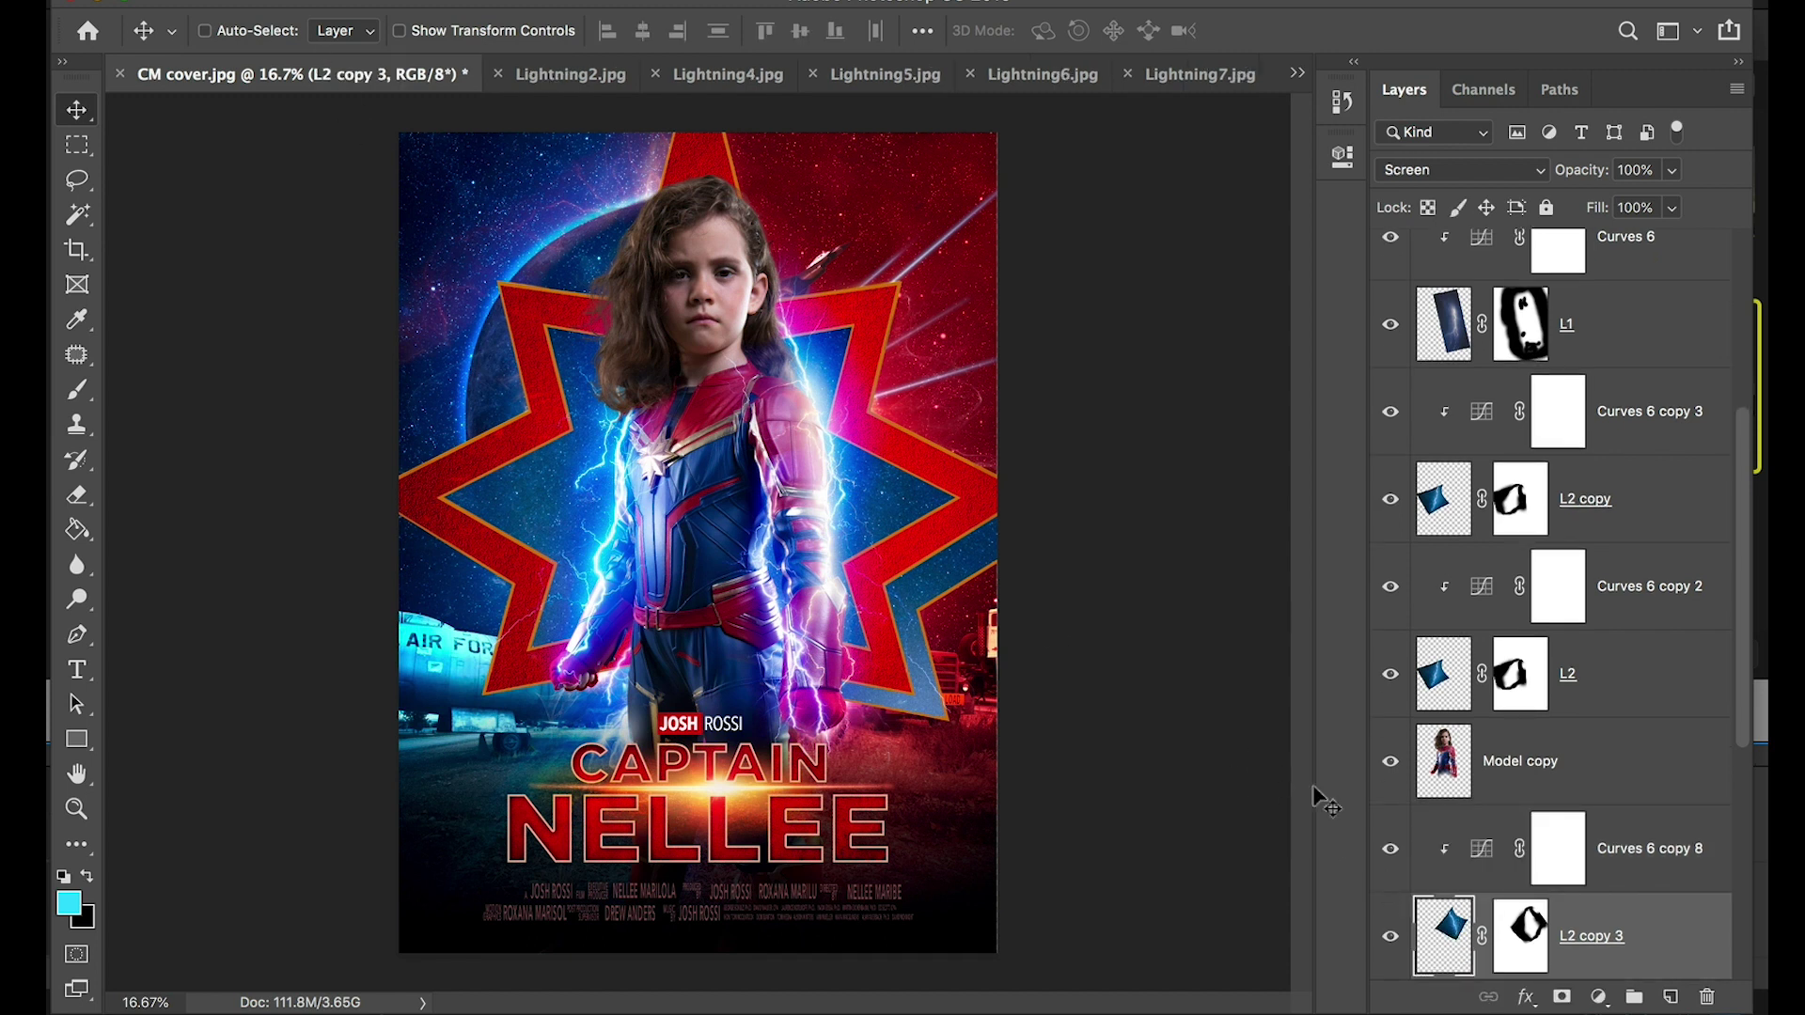
pyautogui.click(1391, 937)
pyautogui.click(1391, 938)
pyautogui.click(348, 2)
pyautogui.moveTo(520, 598)
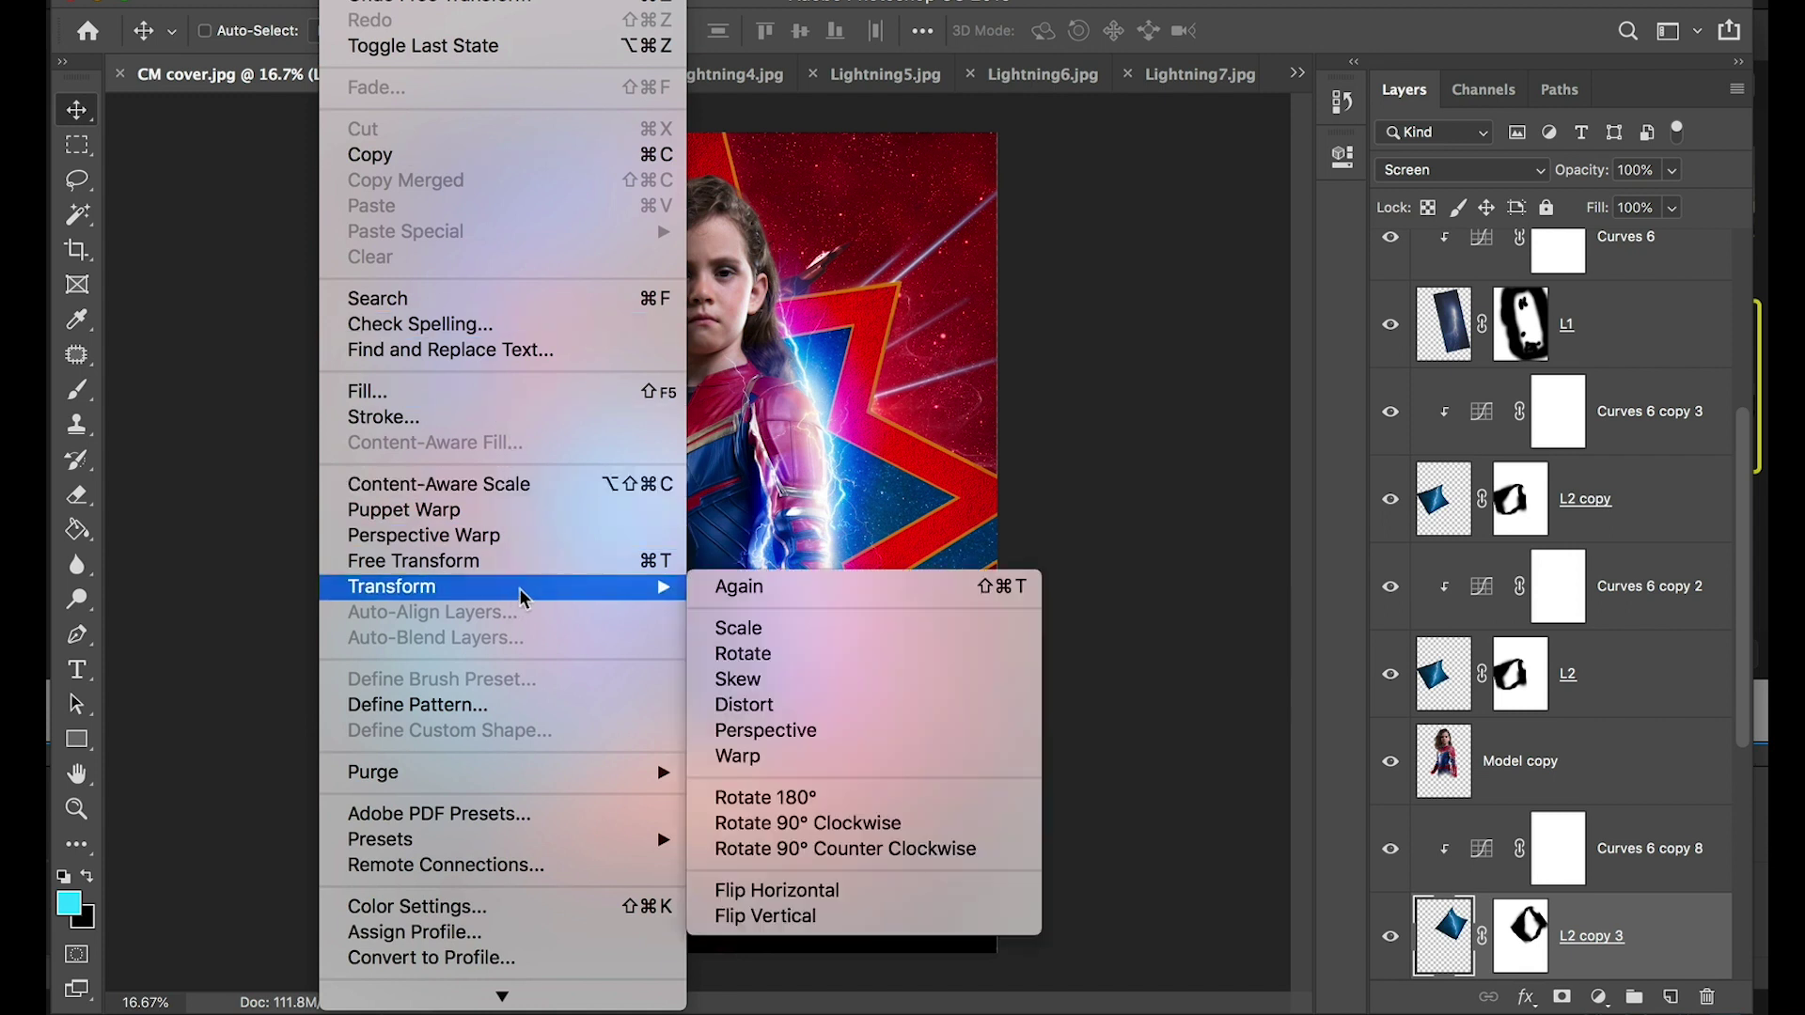
pyautogui.click(760, 758)
pyautogui.moveTo(714, 249); pyautogui.dragTo(869, 381)
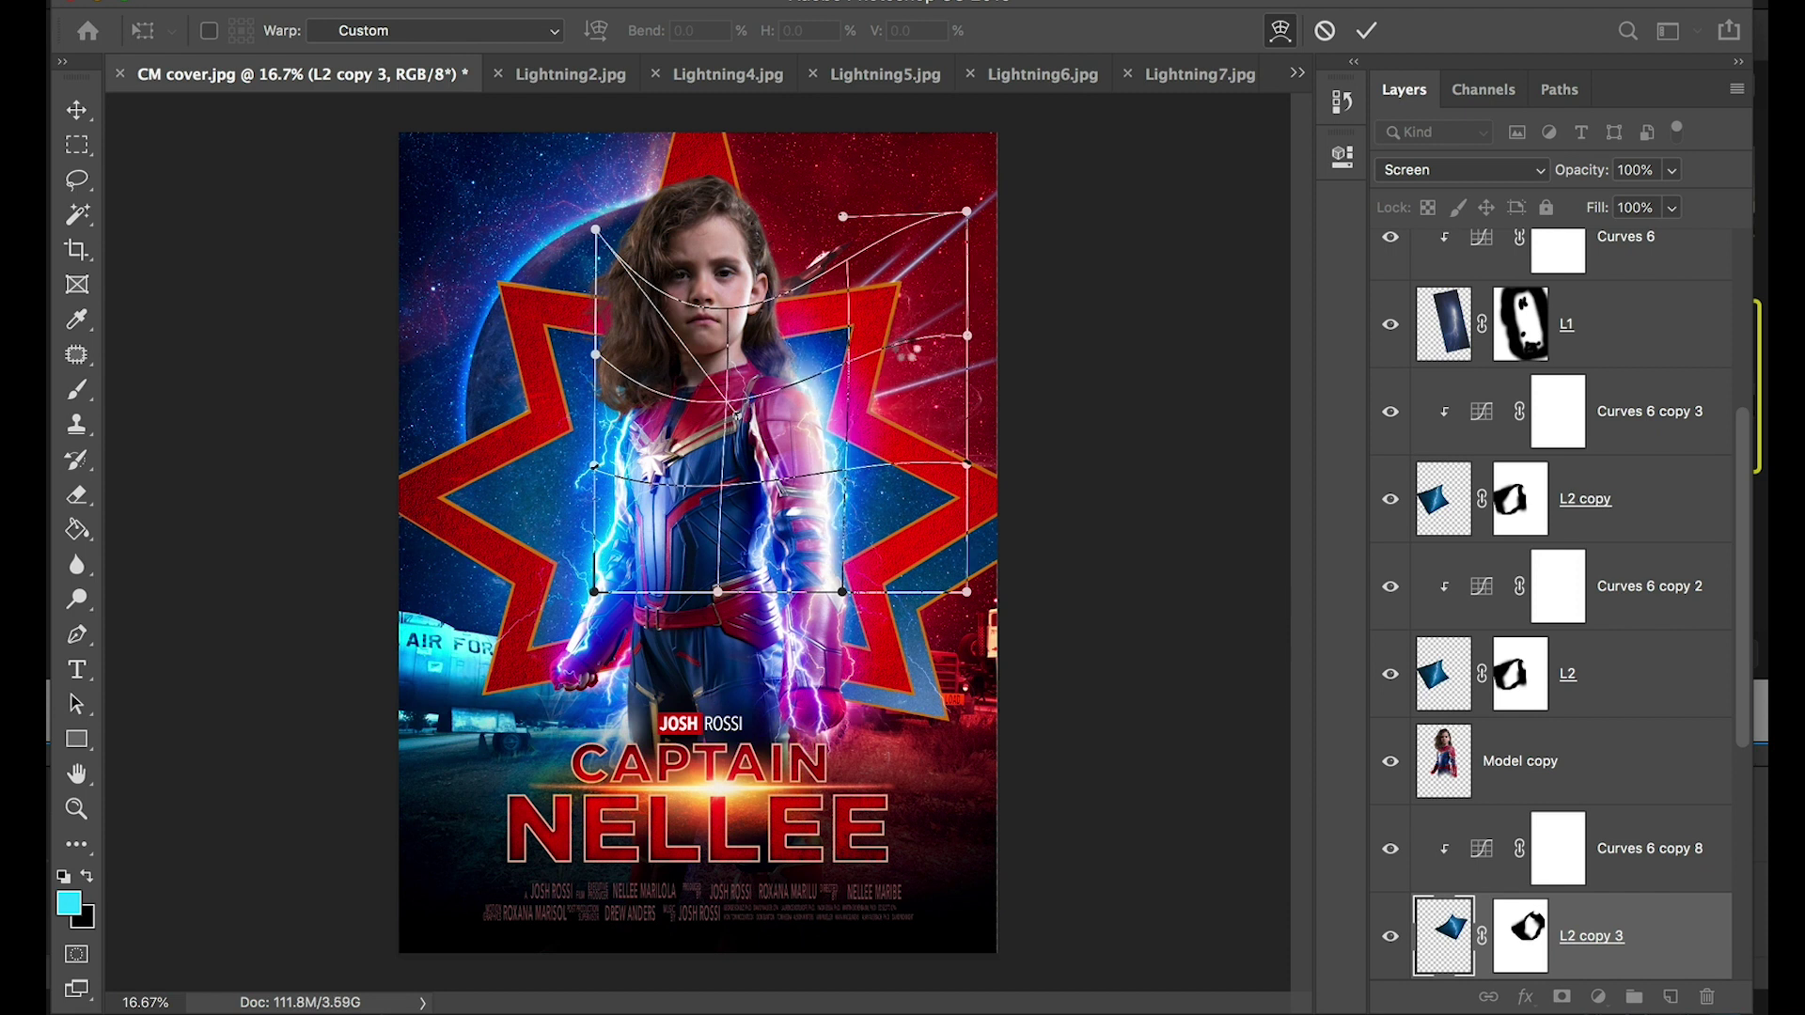
pyautogui.press('Return')
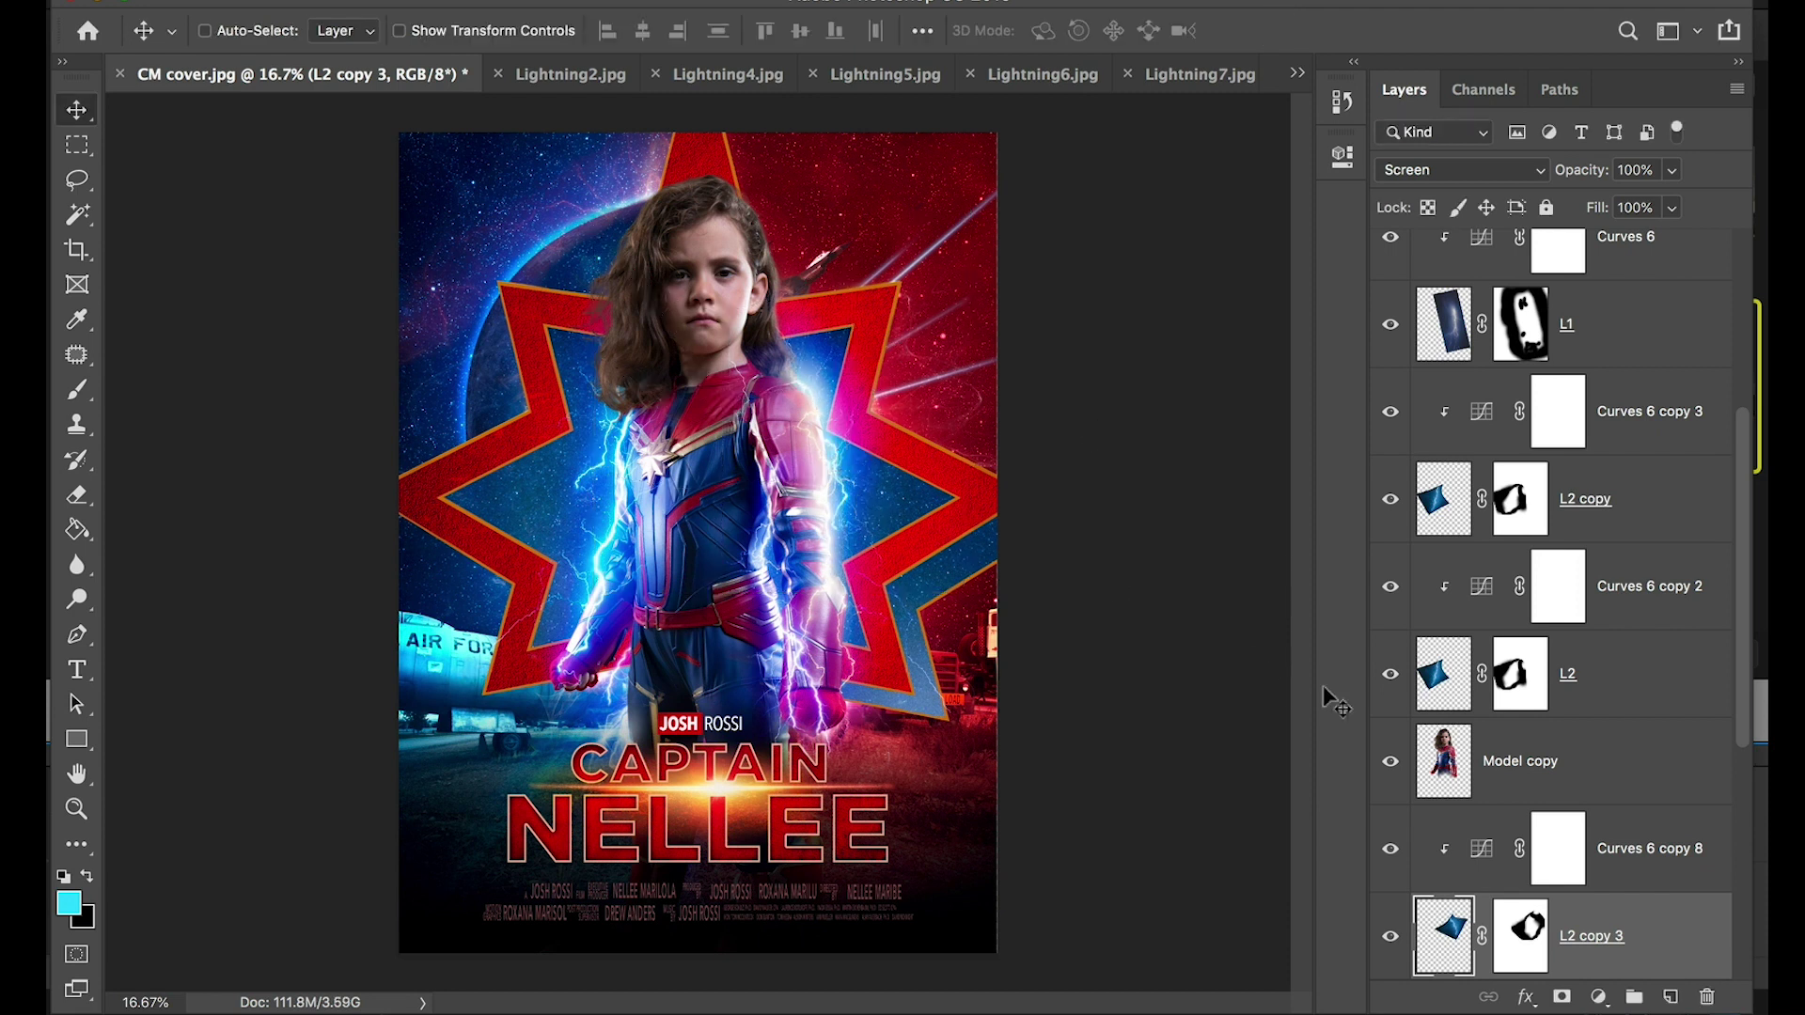
# Duplicate L2 copy 3 with Curves 6 copy 8 below Model copy and move the duplicate up behind the girl's head
pyautogui.click(1492, 840)
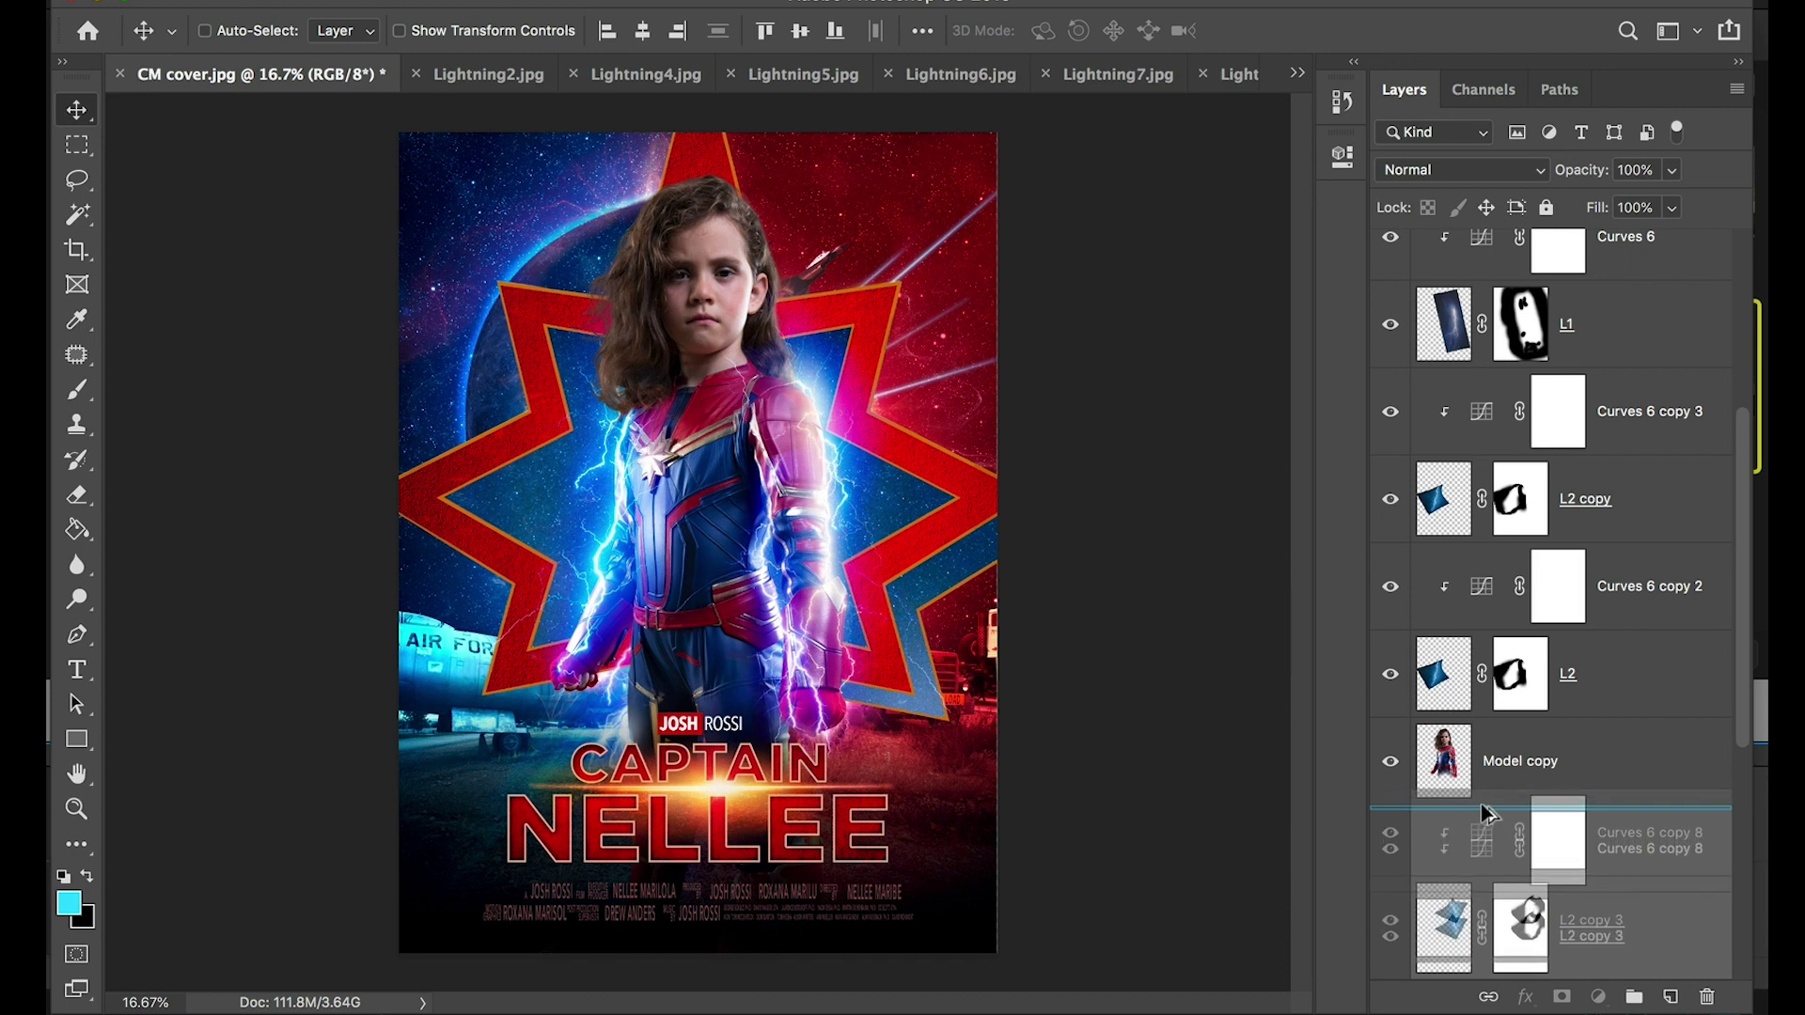
pyautogui.moveTo(811, 418); pyautogui.dragTo(779, 247)
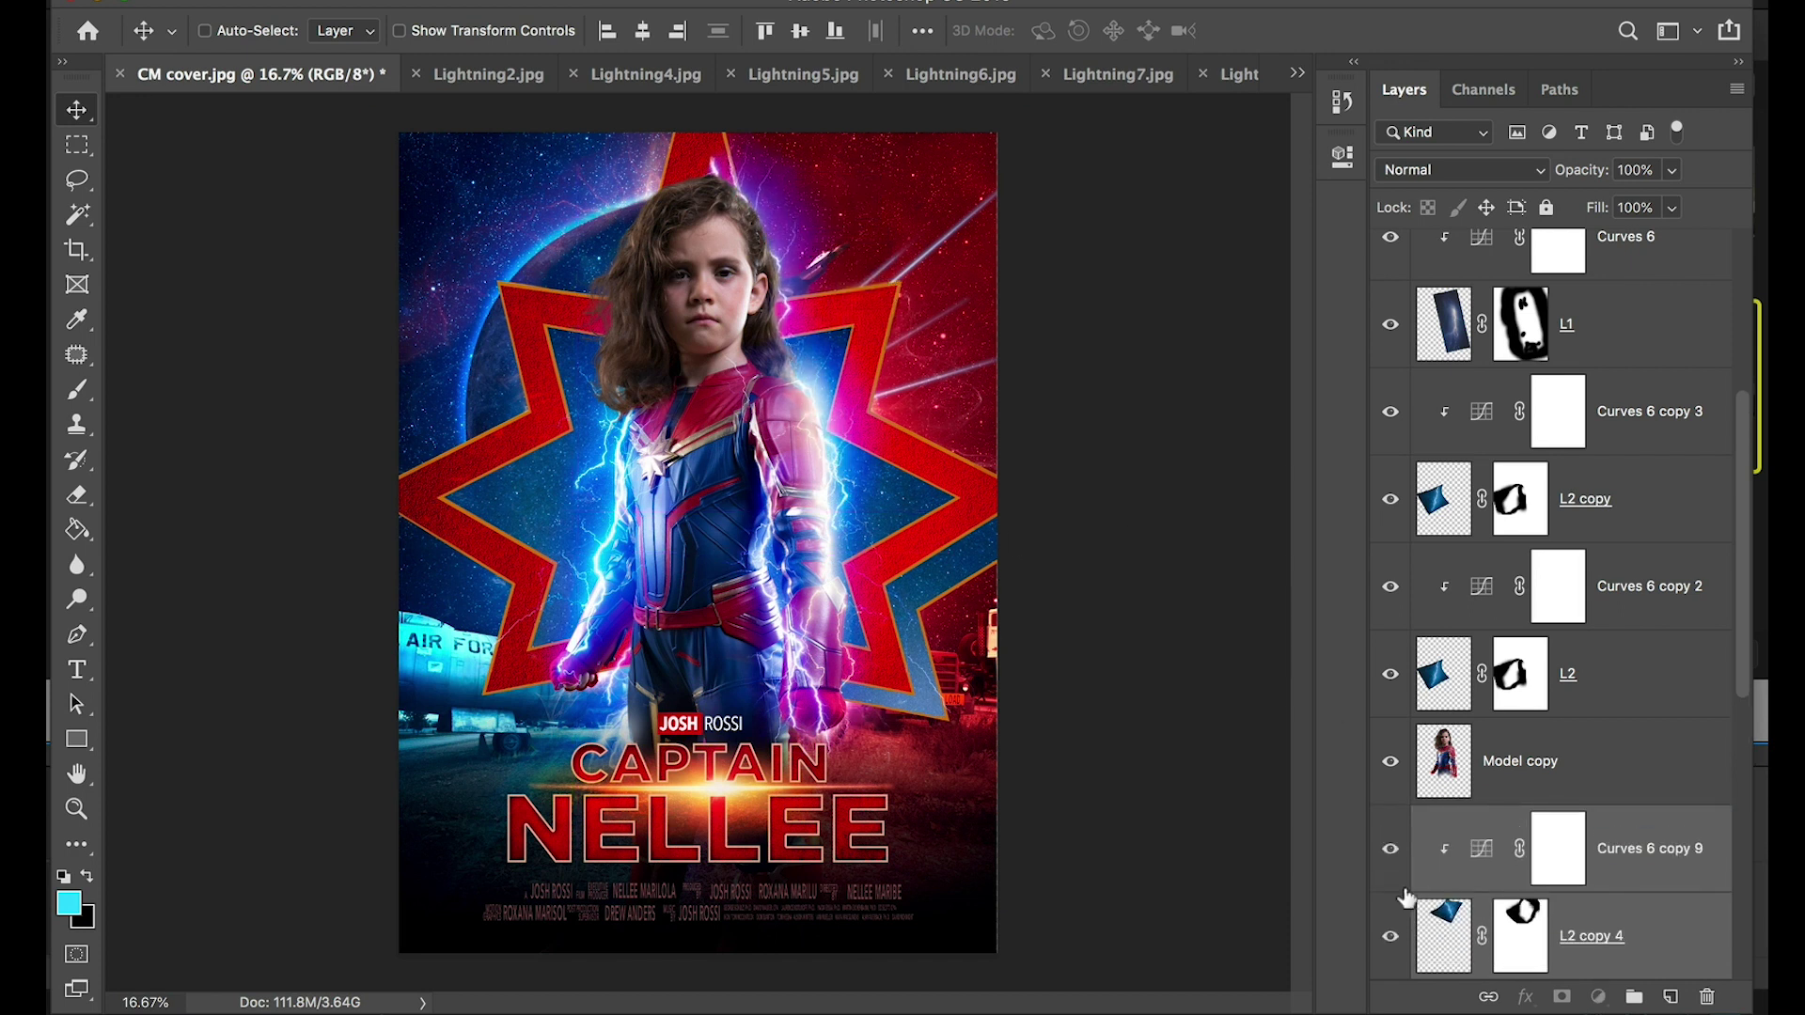
pyautogui.click(342, 0)
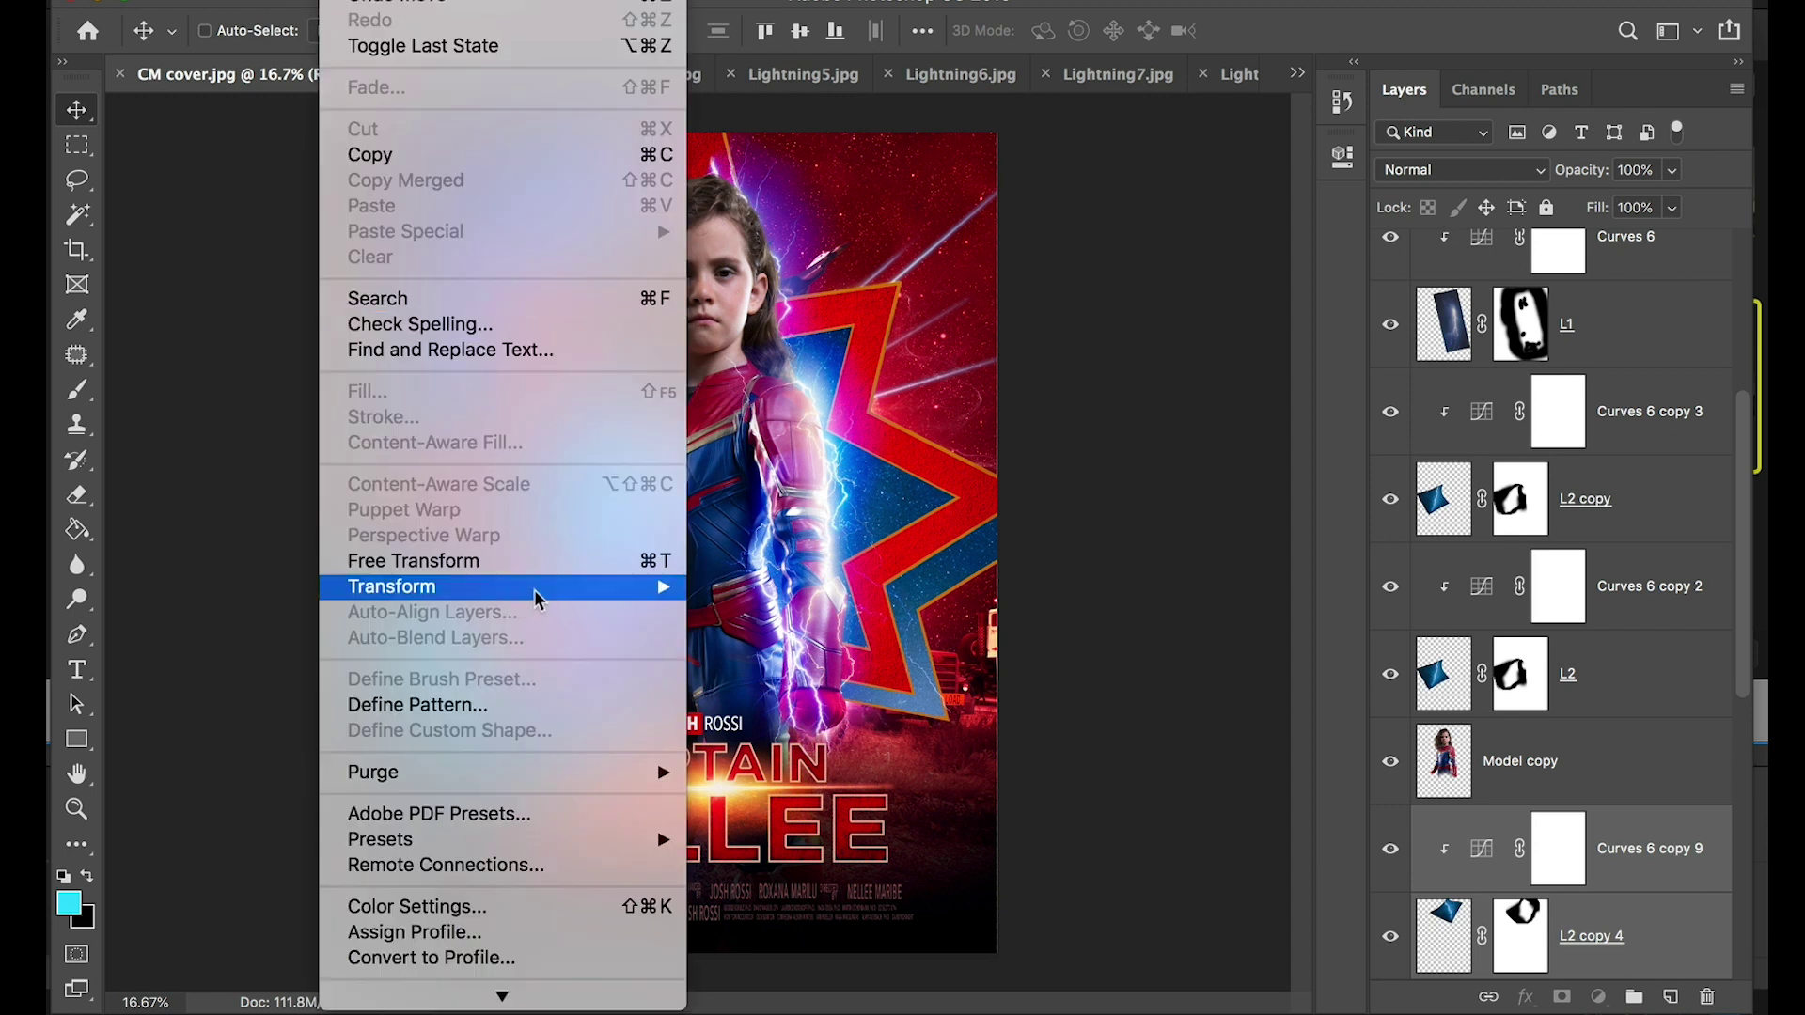
pyautogui.moveTo(598, 590)
pyautogui.click(812, 734)
pyautogui.press('Escape')
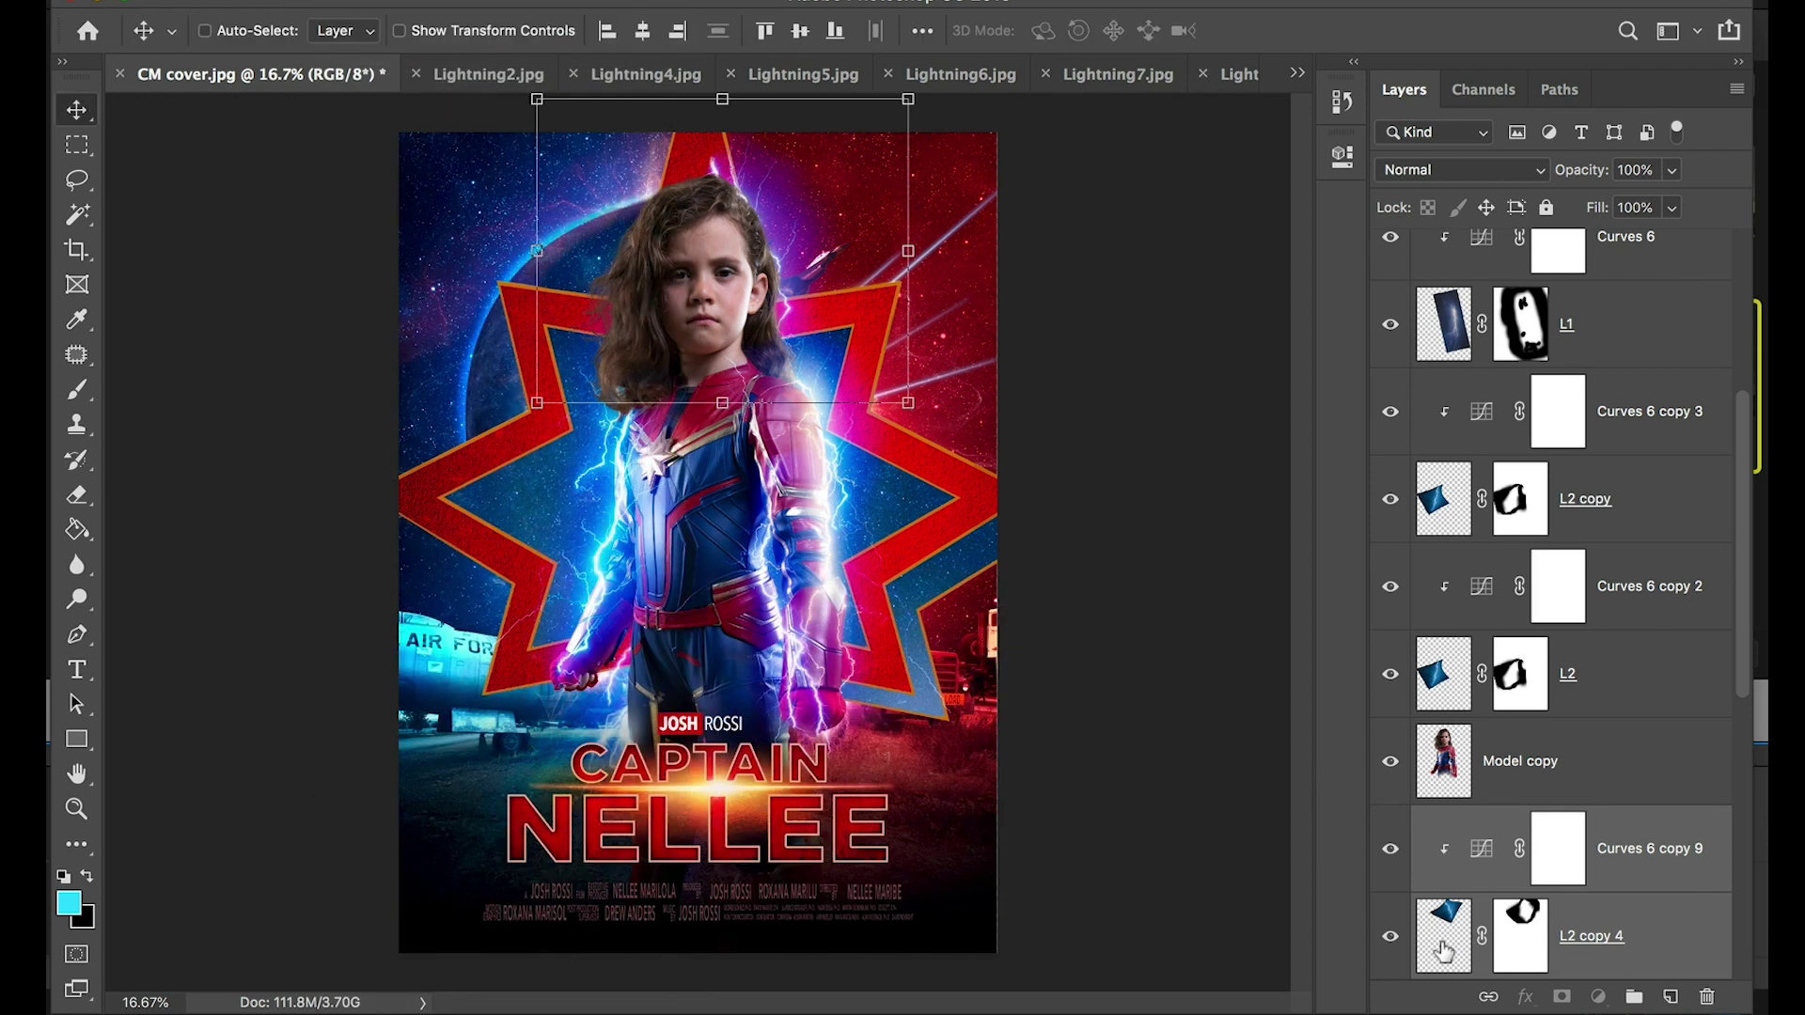
# Warp the L2 copy 4 lightning so it curves around the back of the girl's head
pyautogui.click(1446, 947)
pyautogui.click(287, 0)
pyautogui.click(286, 0)
pyautogui.click(342, 0)
pyautogui.moveTo(495, 592)
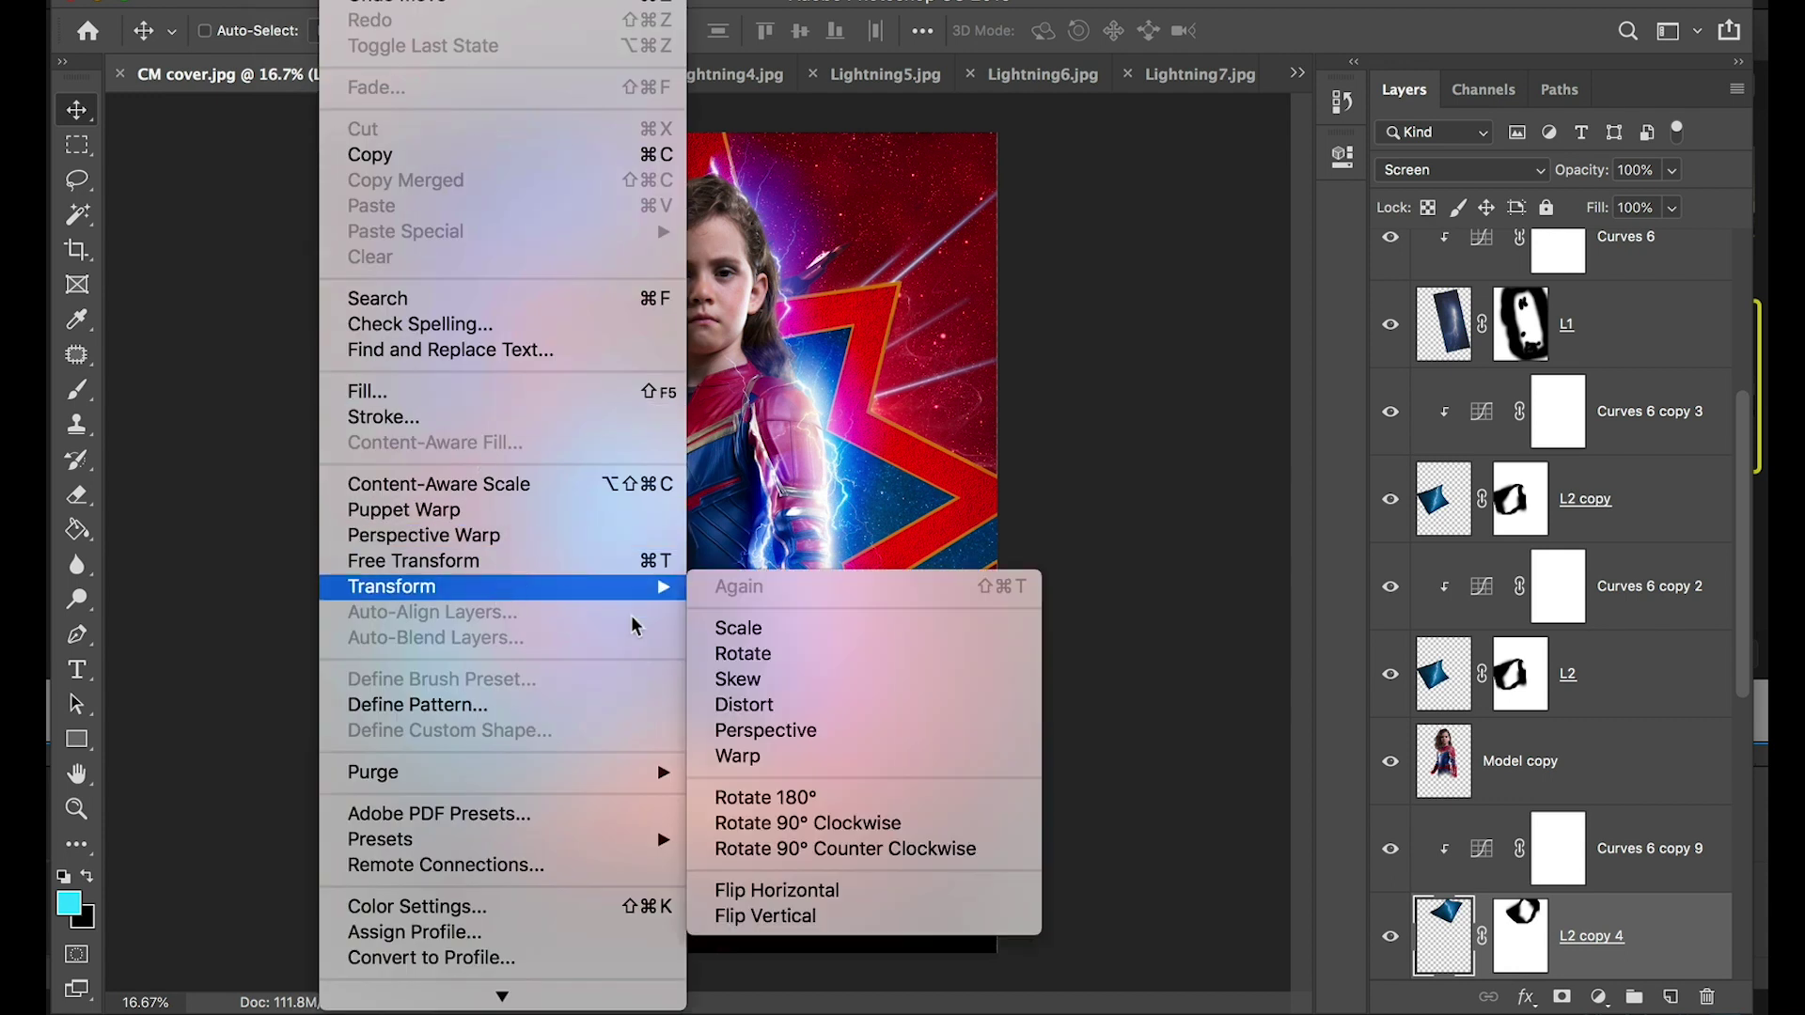
pyautogui.click(771, 757)
pyautogui.moveTo(626, 122); pyautogui.dragTo(622, 153)
pyautogui.moveTo(790, 211)
pyautogui.mouseDown()
pyautogui.moveTo(811, 218)
pyautogui.moveTo(795, 216)
pyautogui.mouseUp()
pyautogui.moveTo(638, 139); pyautogui.dragTo(632, 132)
pyautogui.press('Return')
pyautogui.press('Return')
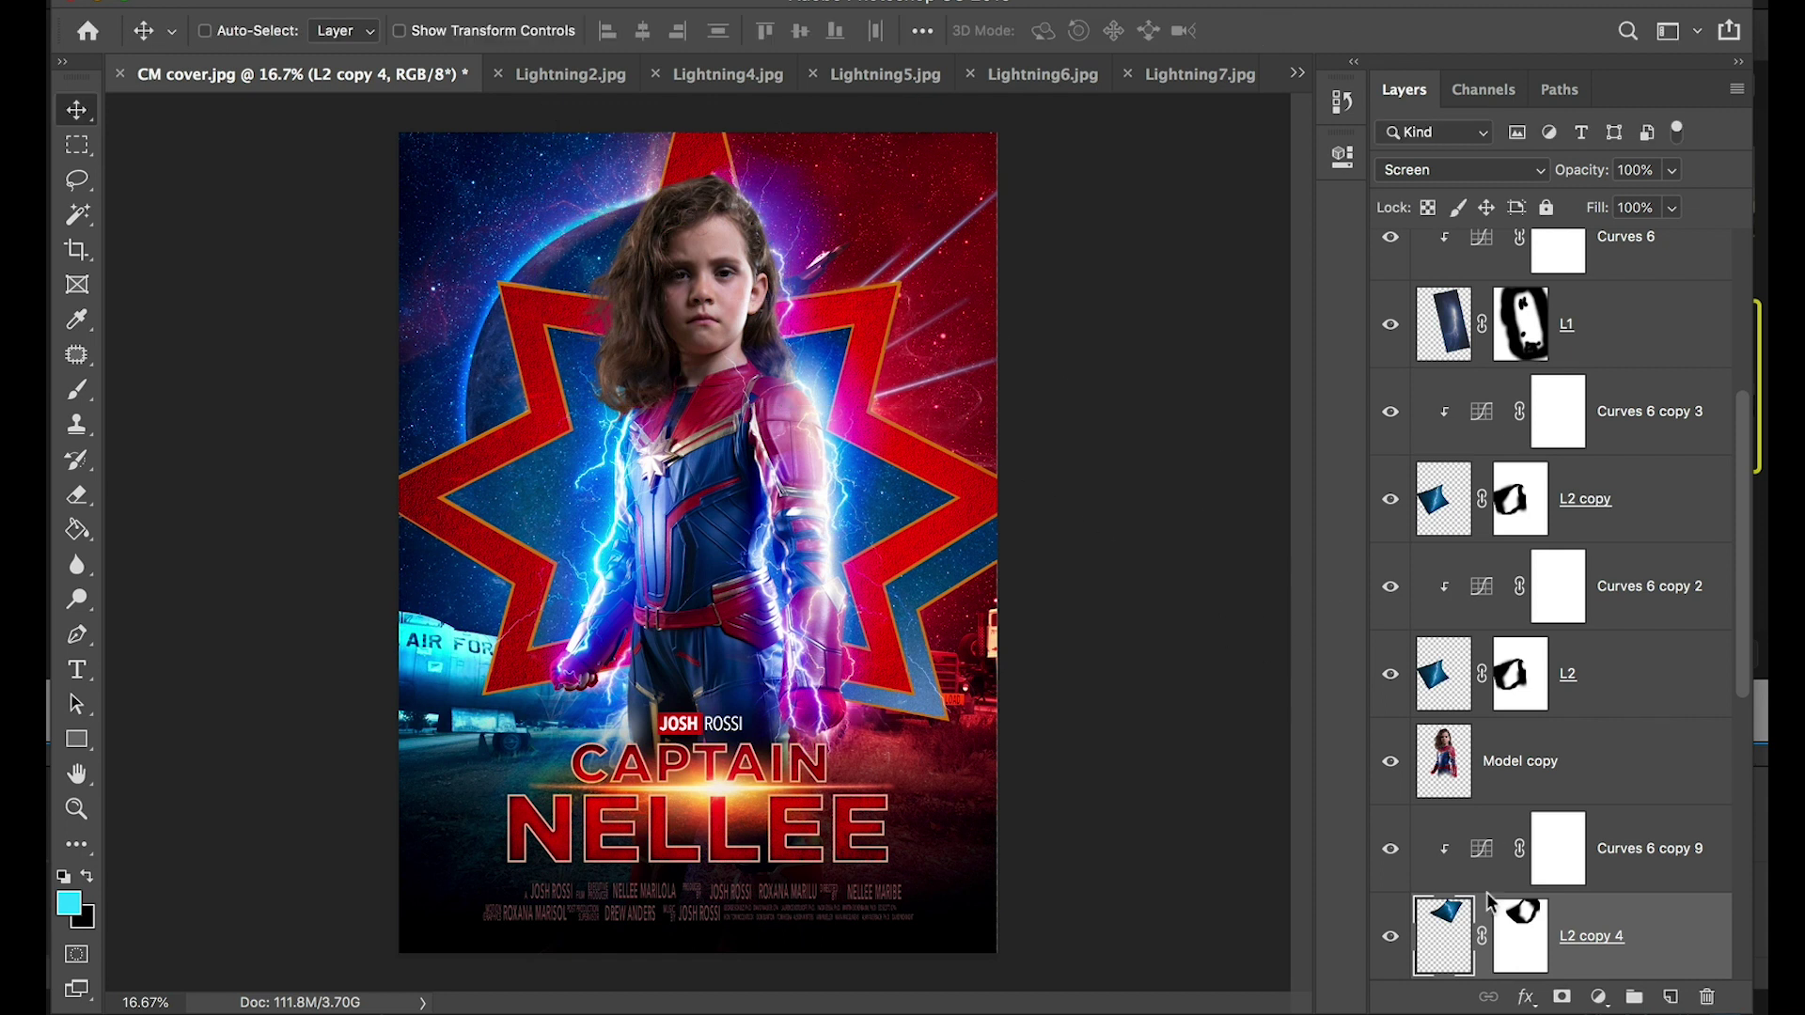
# Duplicate L2 copy 4 with its Curves layer toward the blue side and flip the duplicate horizontally and vertically
pyautogui.keyDown('shift'); pyautogui.click(1474, 859); pyautogui.keyUp('shift')
pyautogui.moveTo(782, 323); pyautogui.dragTo(598, 266)
pyautogui.hotkey('ctrl', 't')
pyautogui.rightClick(598, 266)
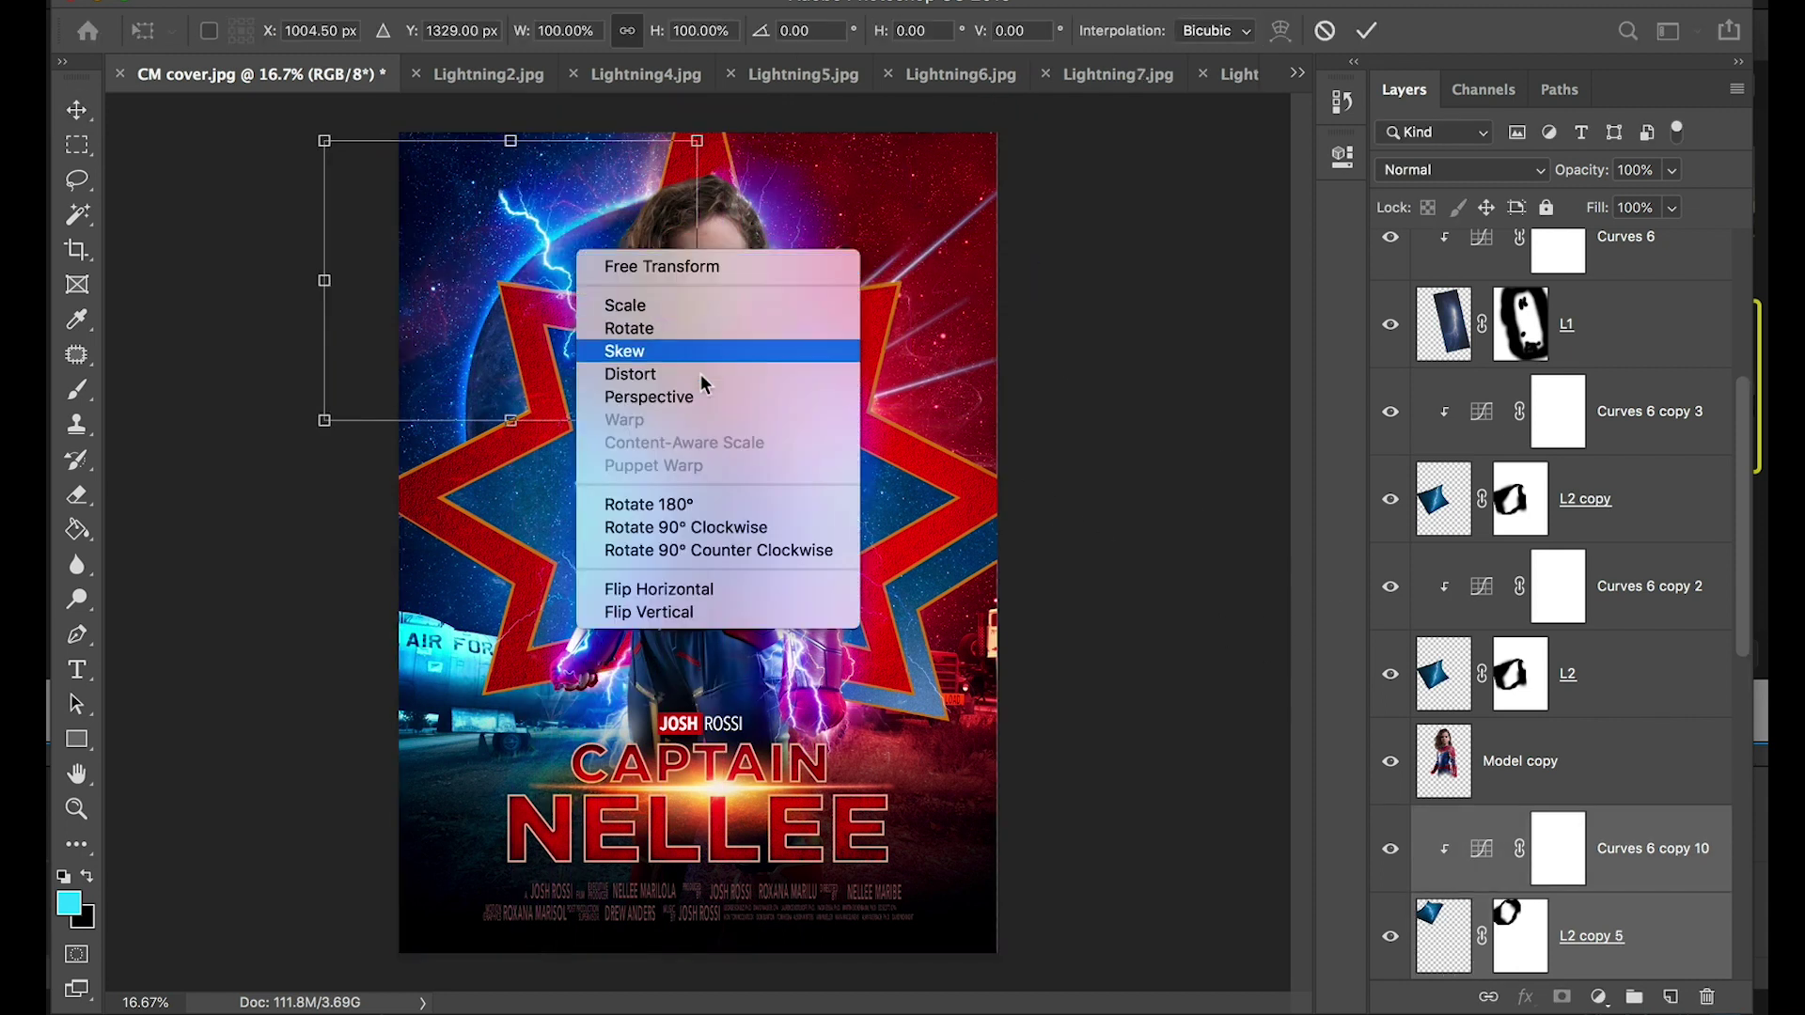
pyautogui.click(704, 588)
pyautogui.rightClick(582, 252)
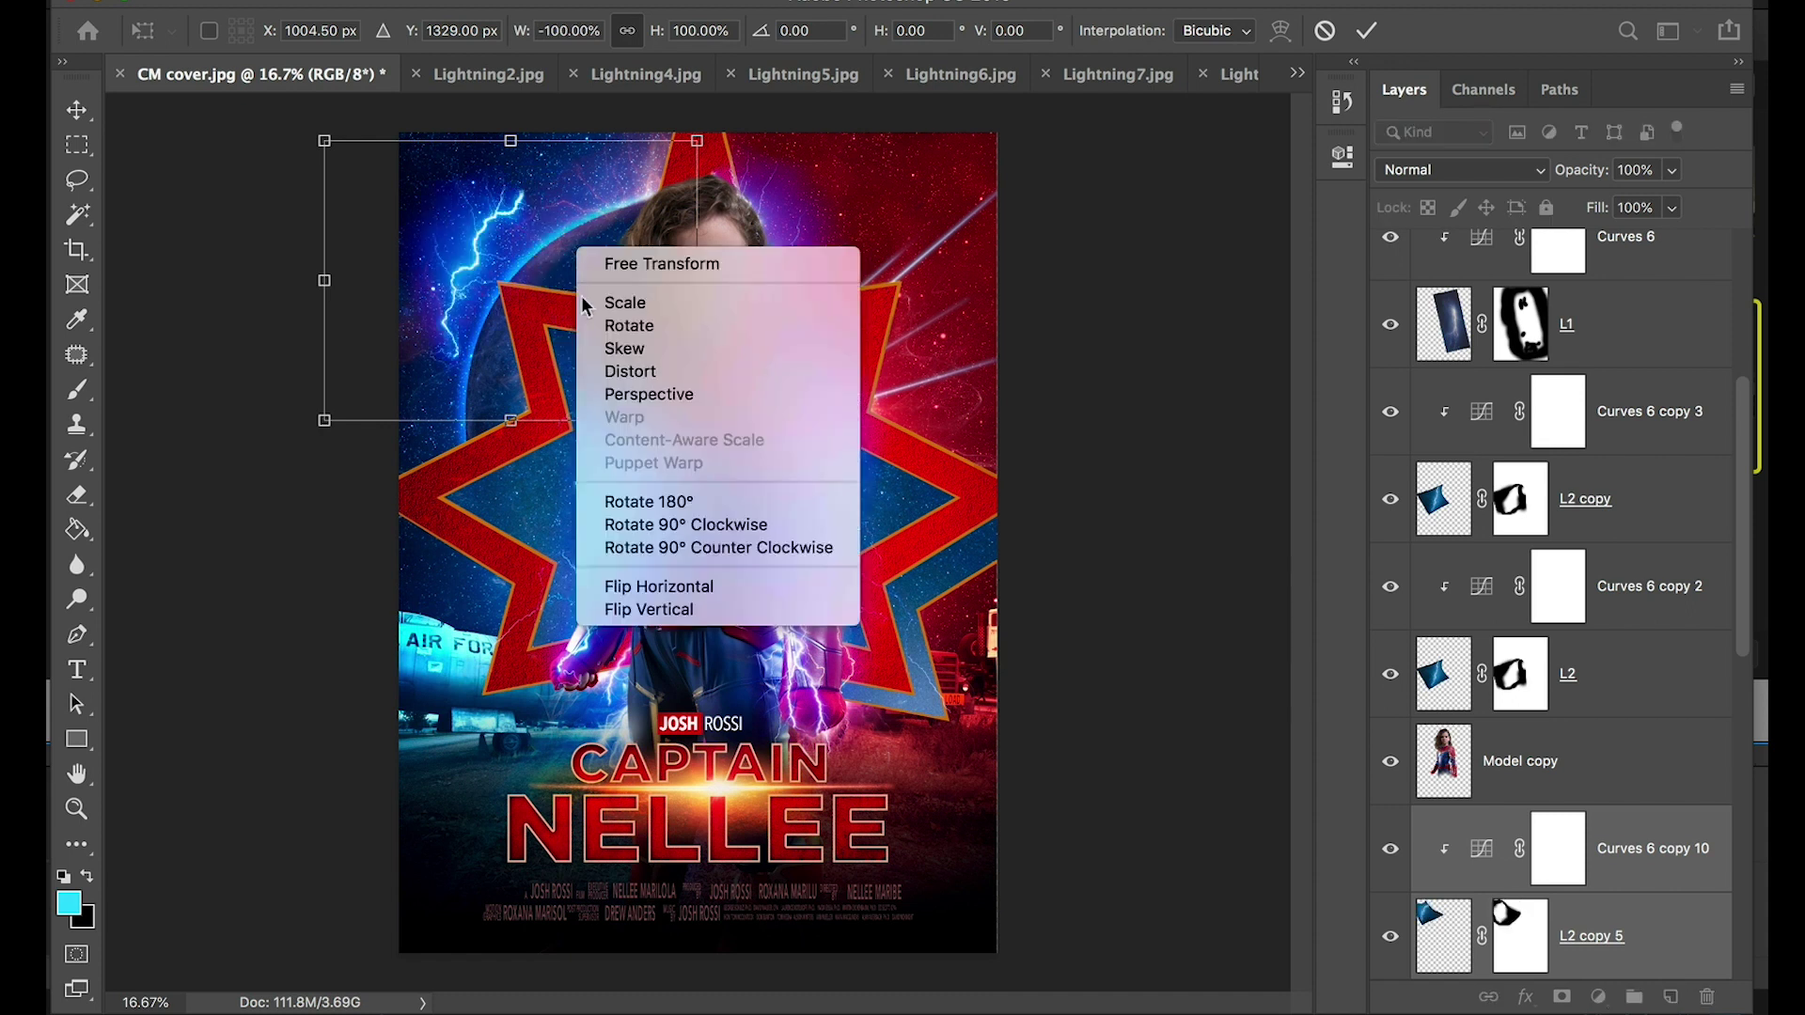
pyautogui.click(712, 610)
# Rotate the L2 copy 5 lightning clockwise and place it behind the girl's hair on the blue side
pyautogui.moveTo(734, 175); pyautogui.dragTo(746, 353)
pyautogui.moveTo(544, 268); pyautogui.dragTo(626, 293)
pyautogui.press('Return')
pyautogui.scroll(-2, 1040, 555)
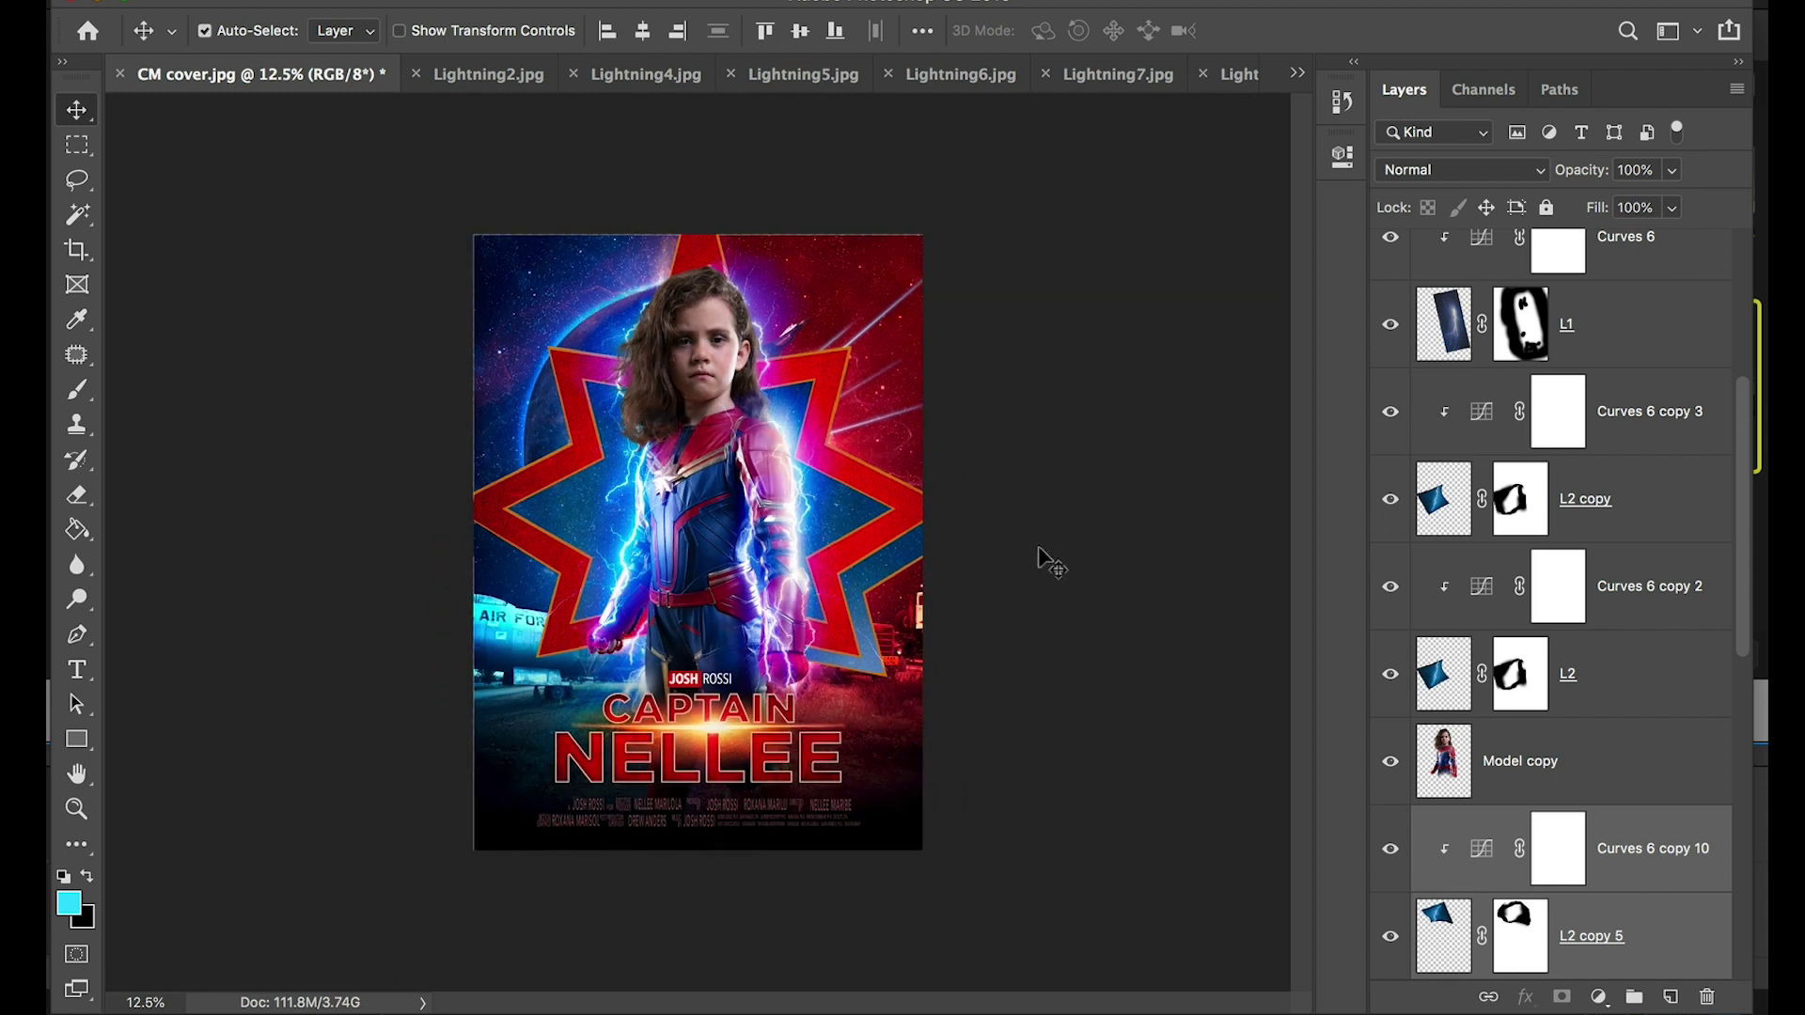
pyautogui.scroll(3, 900, 370)
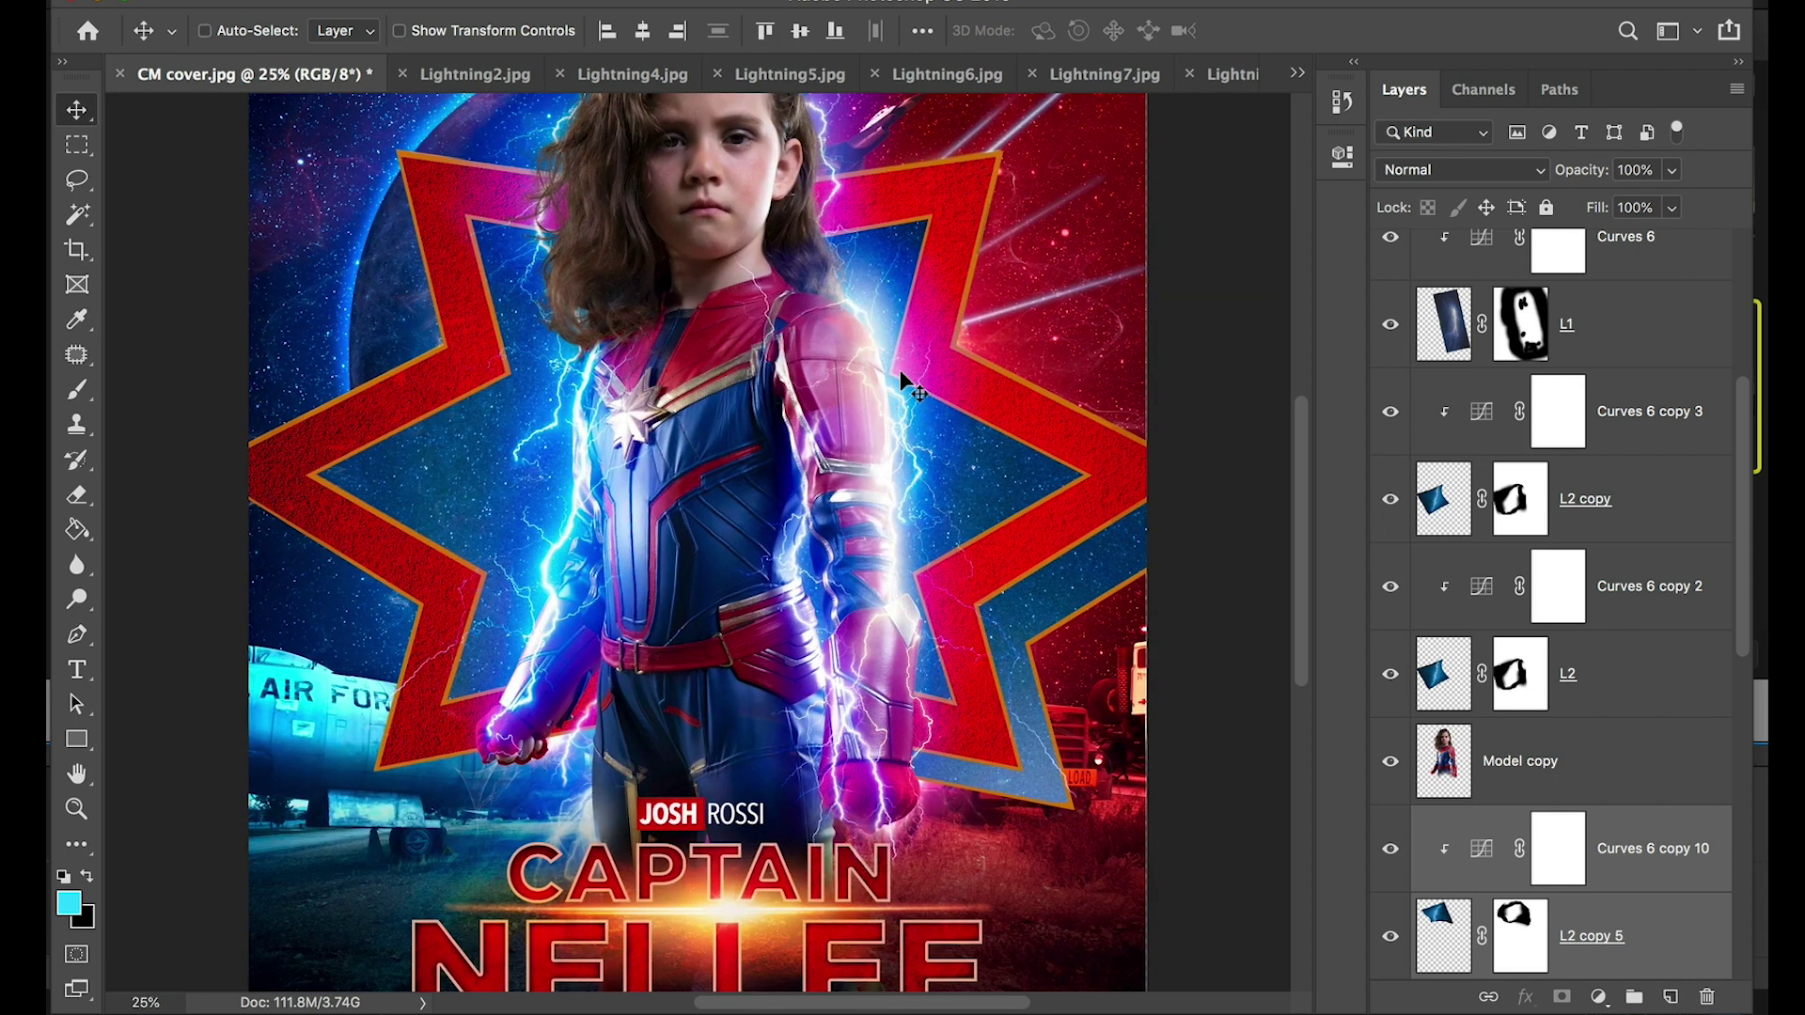
pyautogui.moveTo(924, 458); pyautogui.dragTo(957, 607)
pyautogui.moveTo(636, 444); pyautogui.dragTo(630, 478)
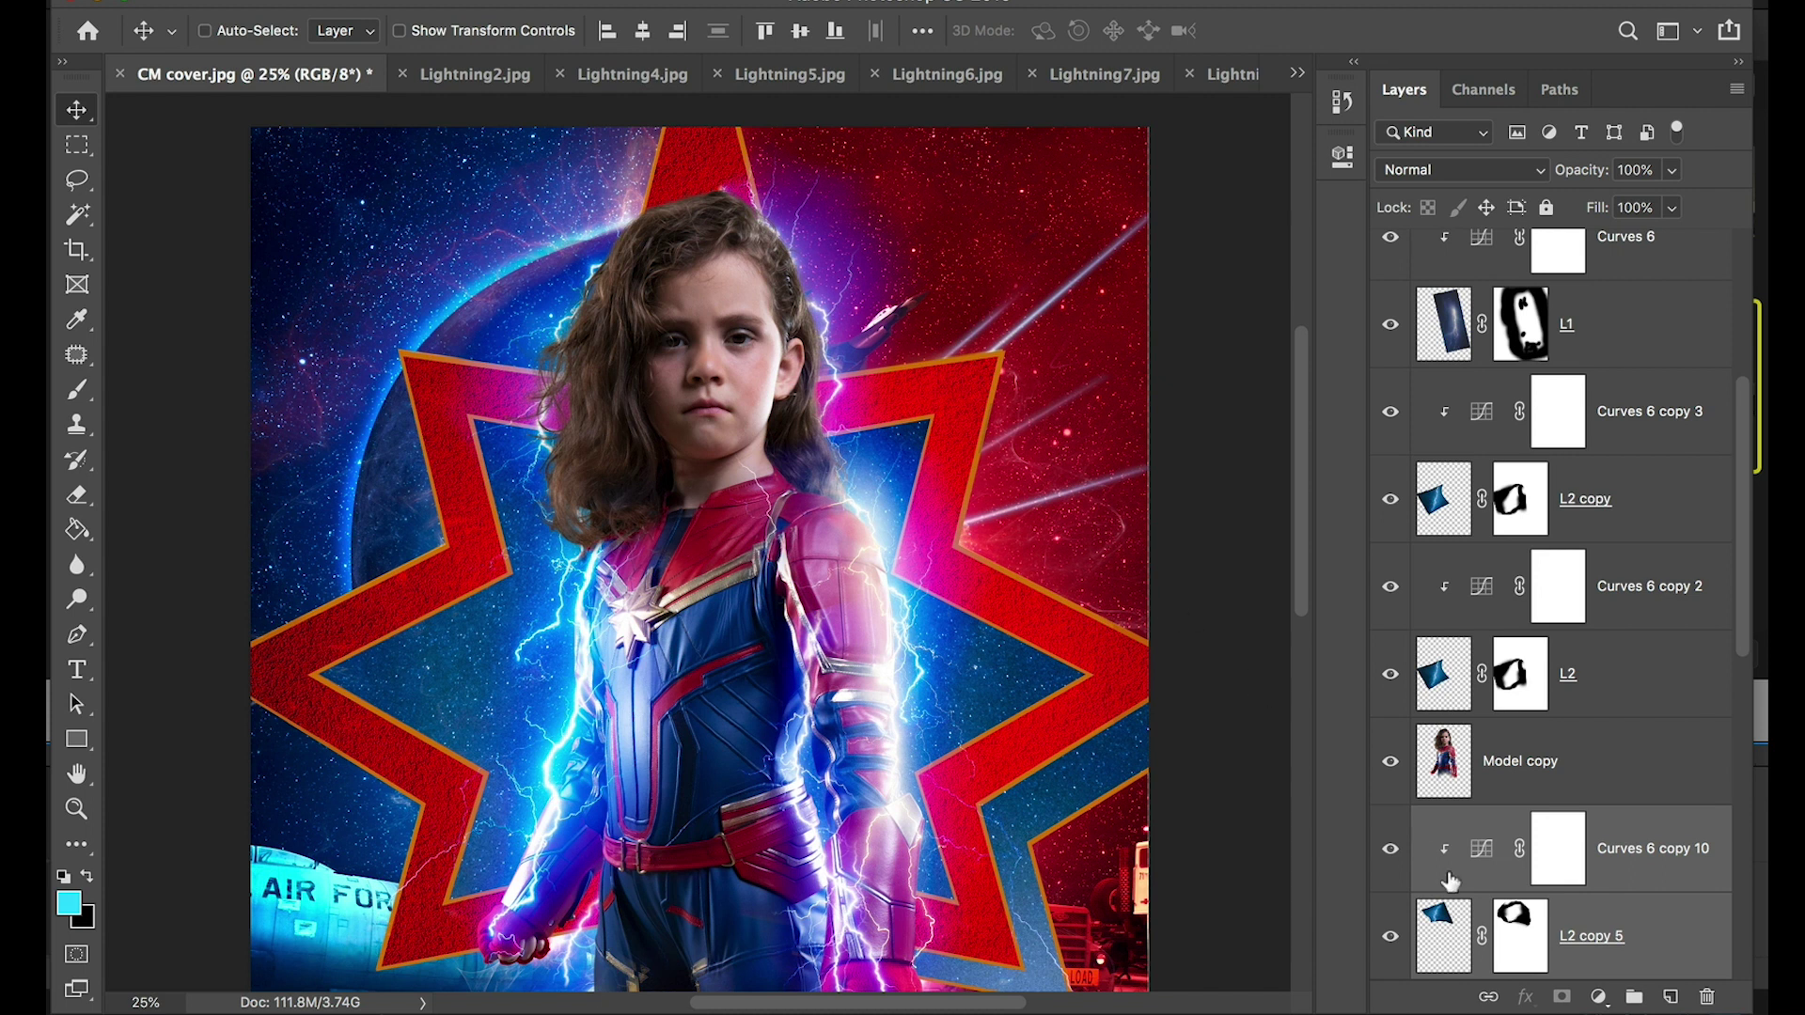
pyautogui.click(1467, 932)
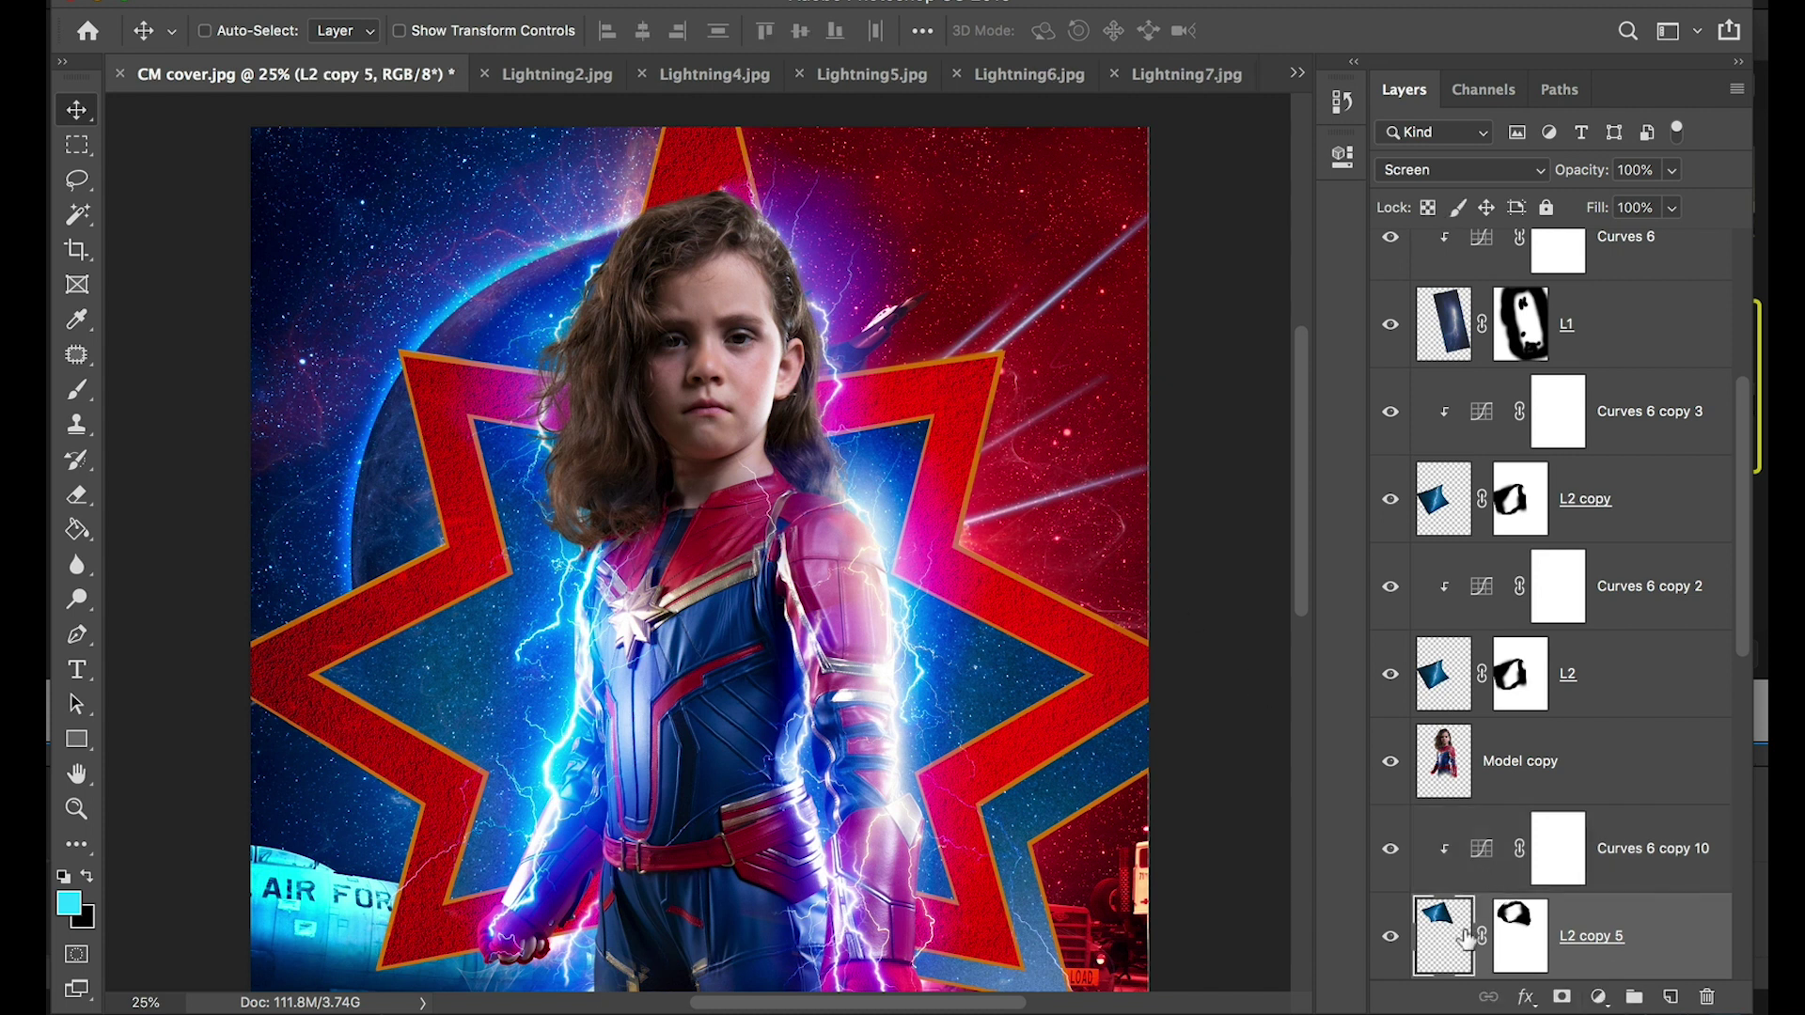
pyautogui.click(1599, 997)
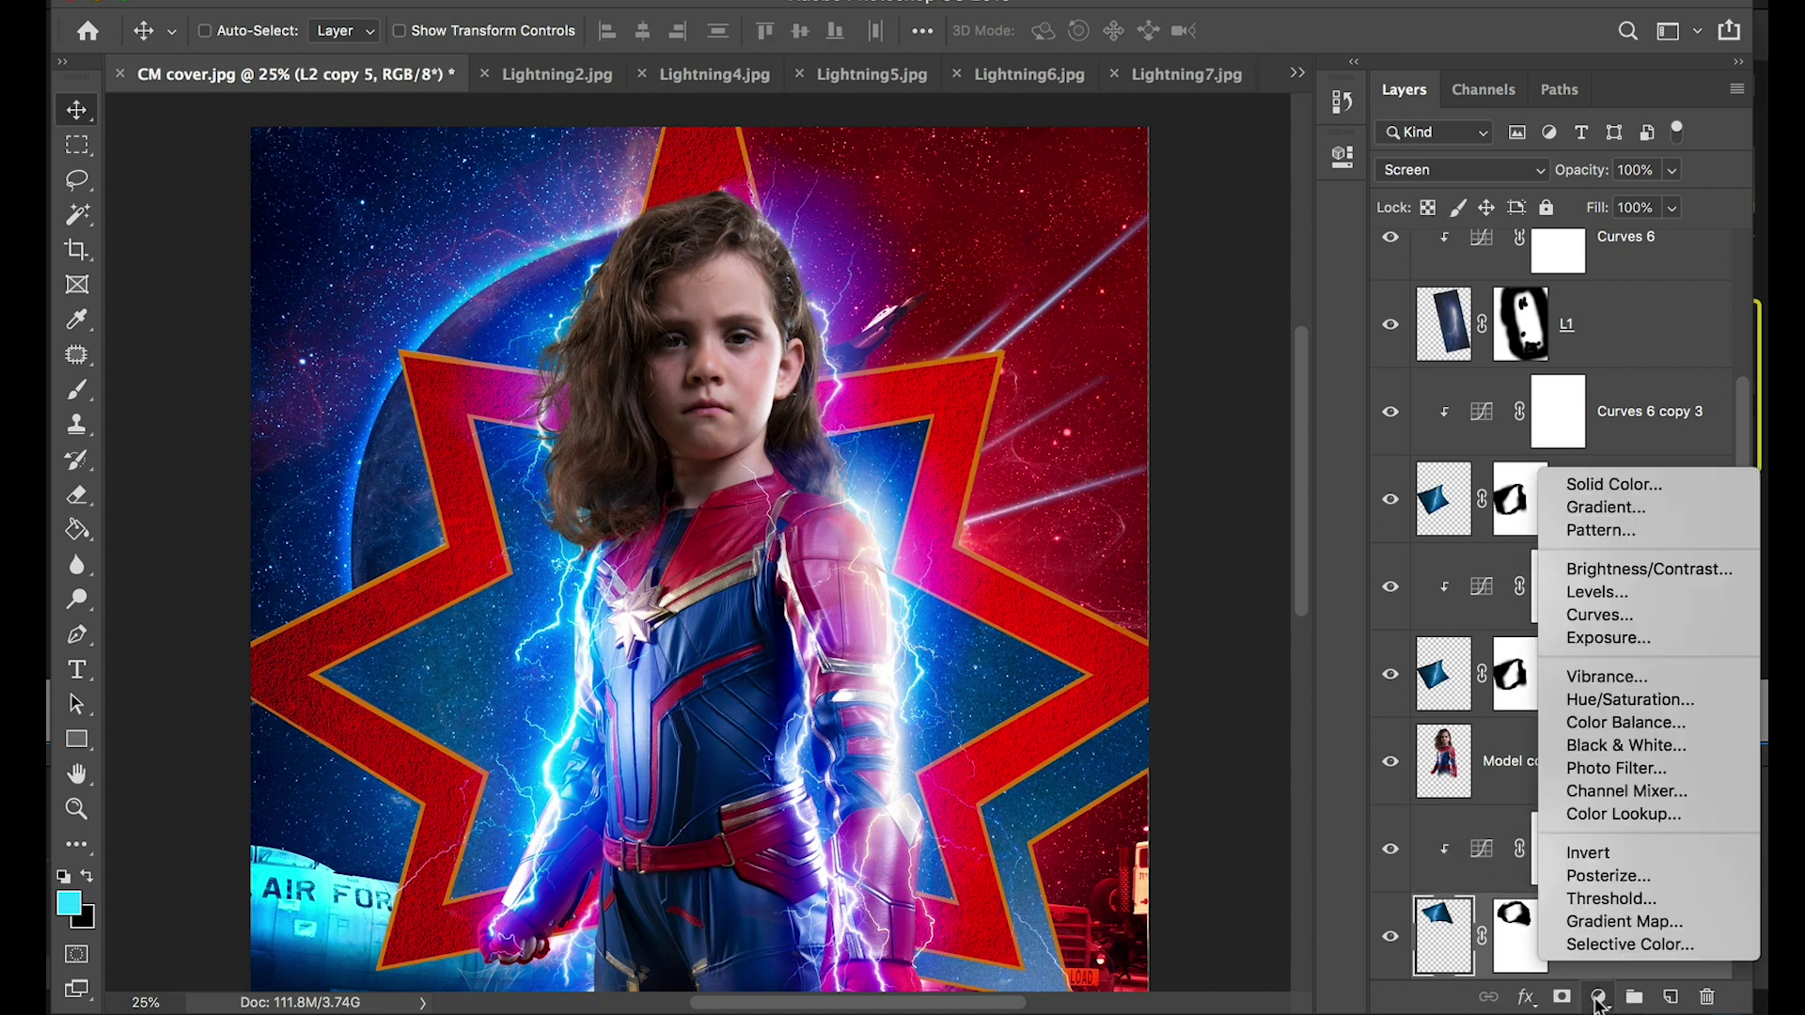
pyautogui.click(1641, 723)
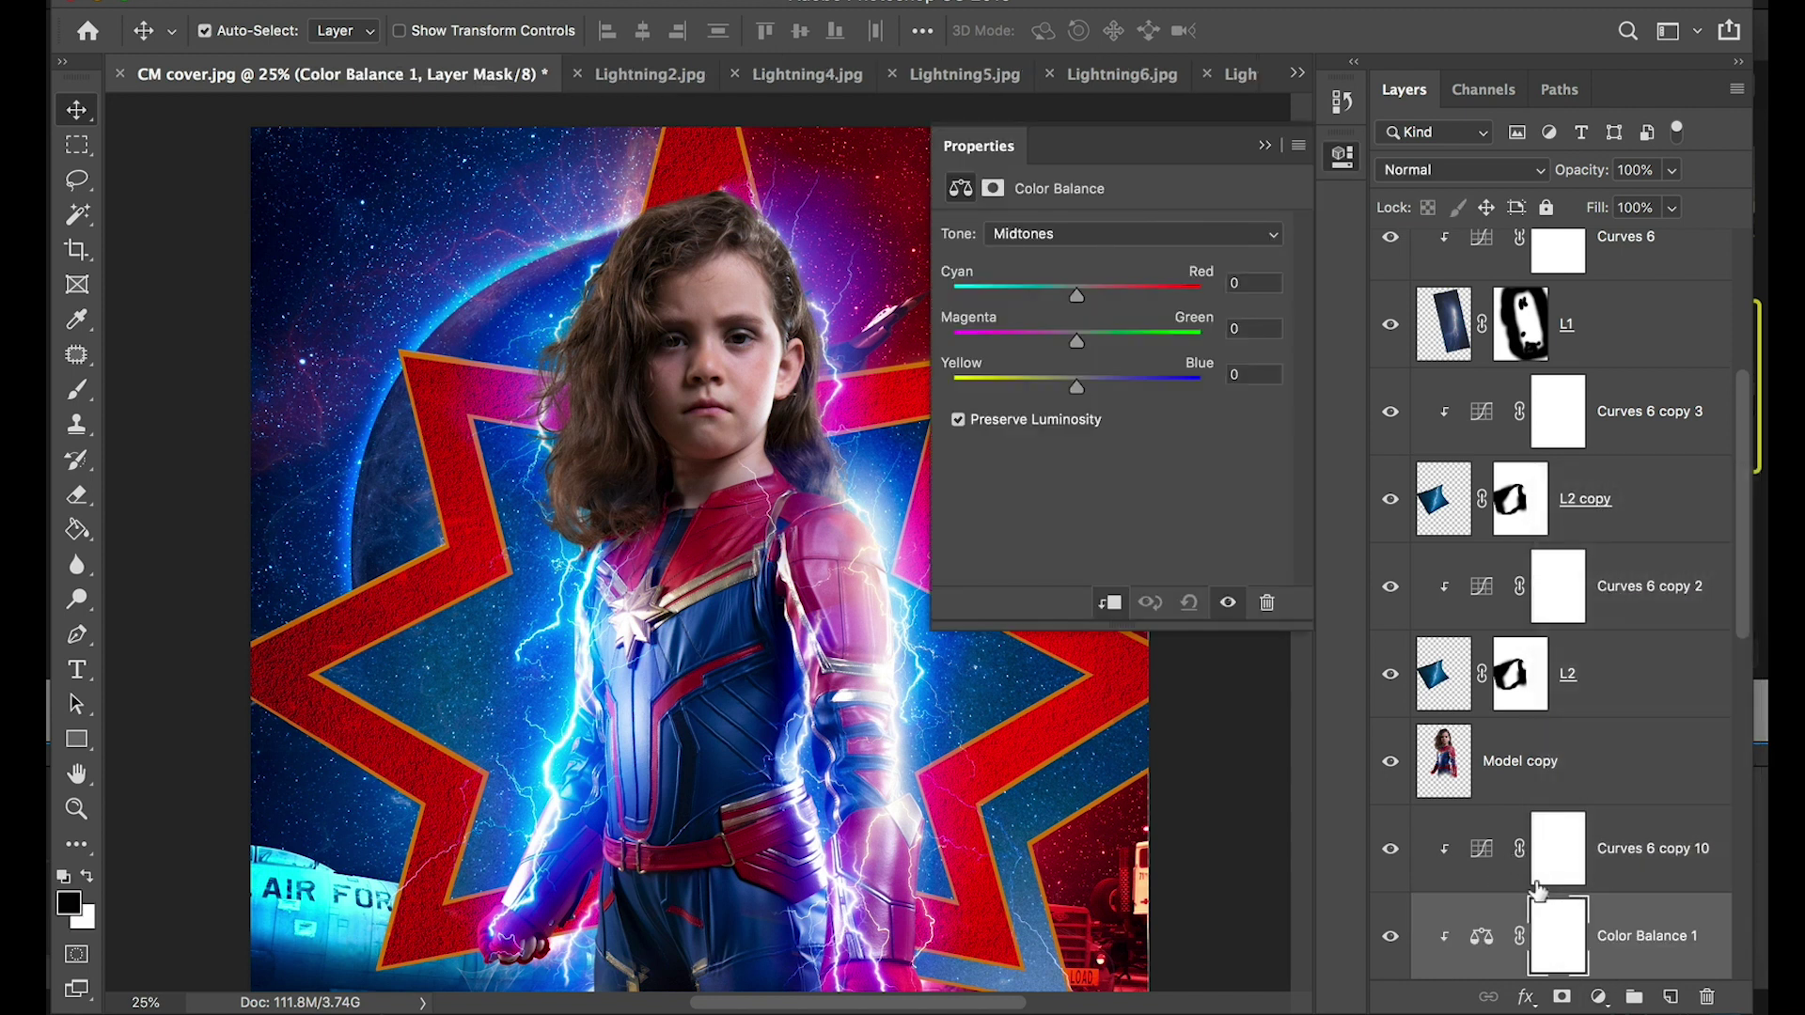
pyautogui.press('super+z')
# Add a clipped Hue/Saturation adjustment to L2 copy 5 and set its Hue to +180
pyautogui.click(1441, 934)
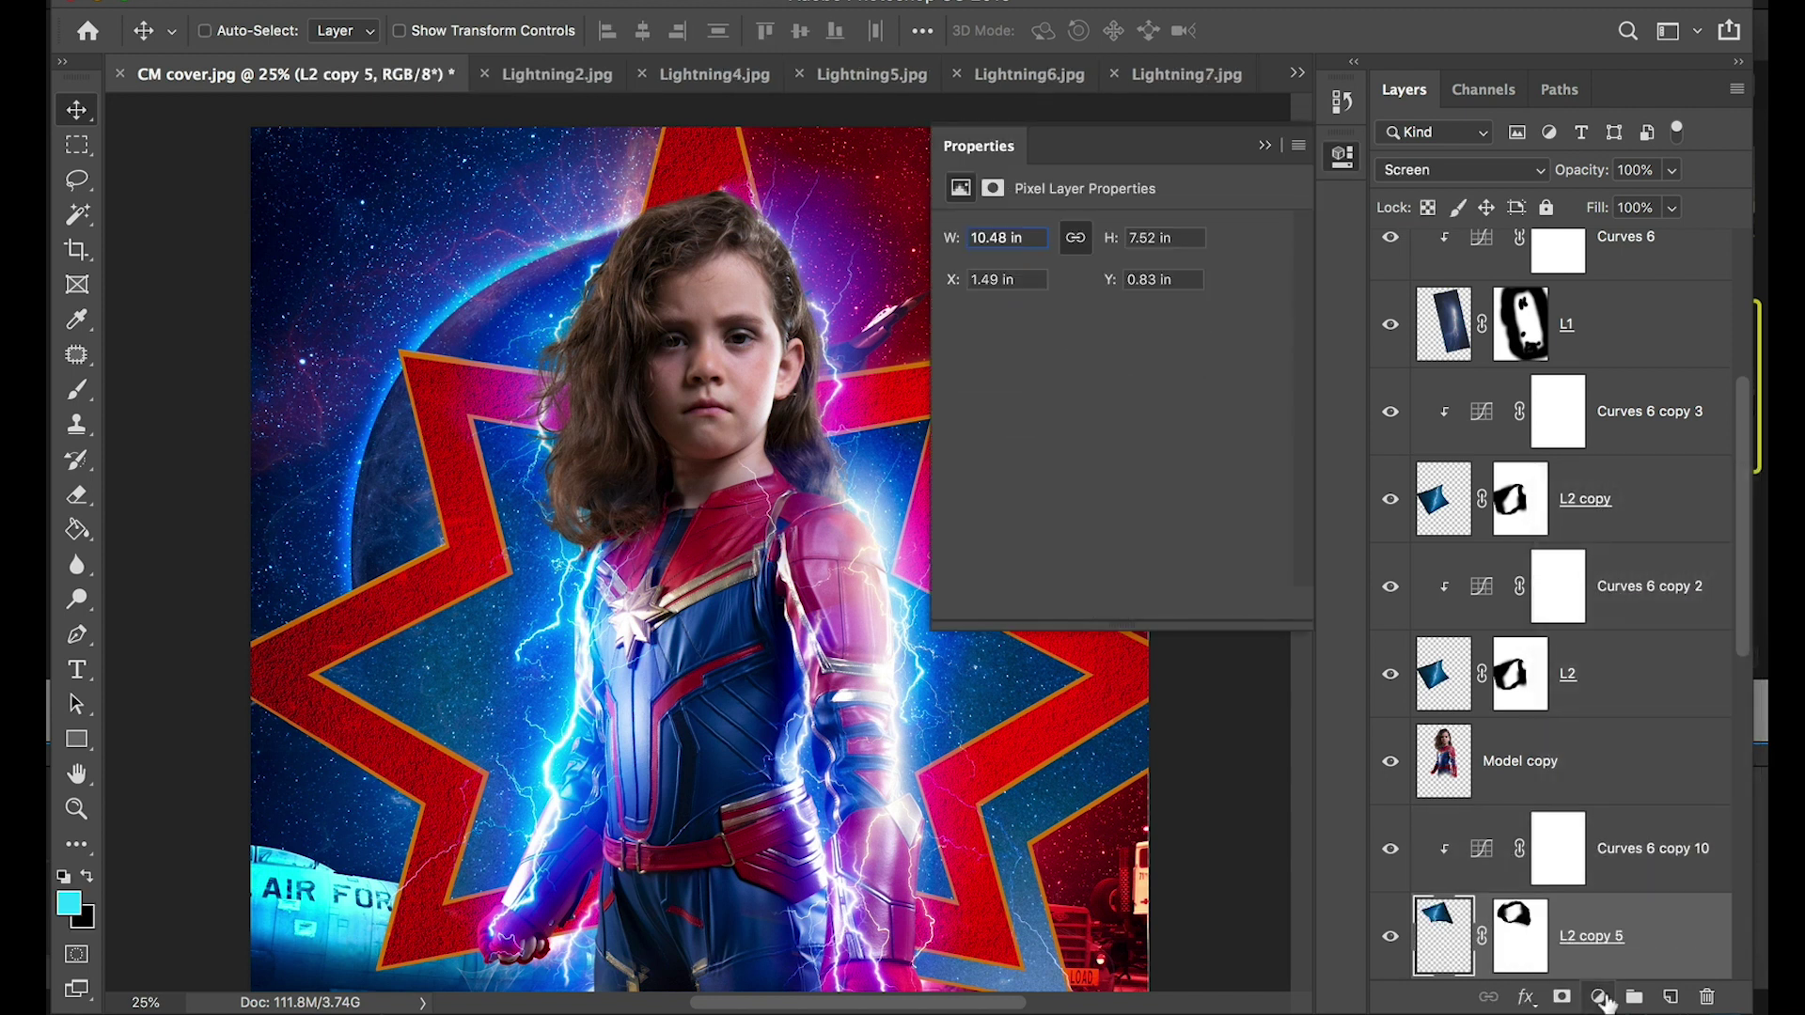
pyautogui.click(1598, 996)
pyautogui.click(1631, 701)
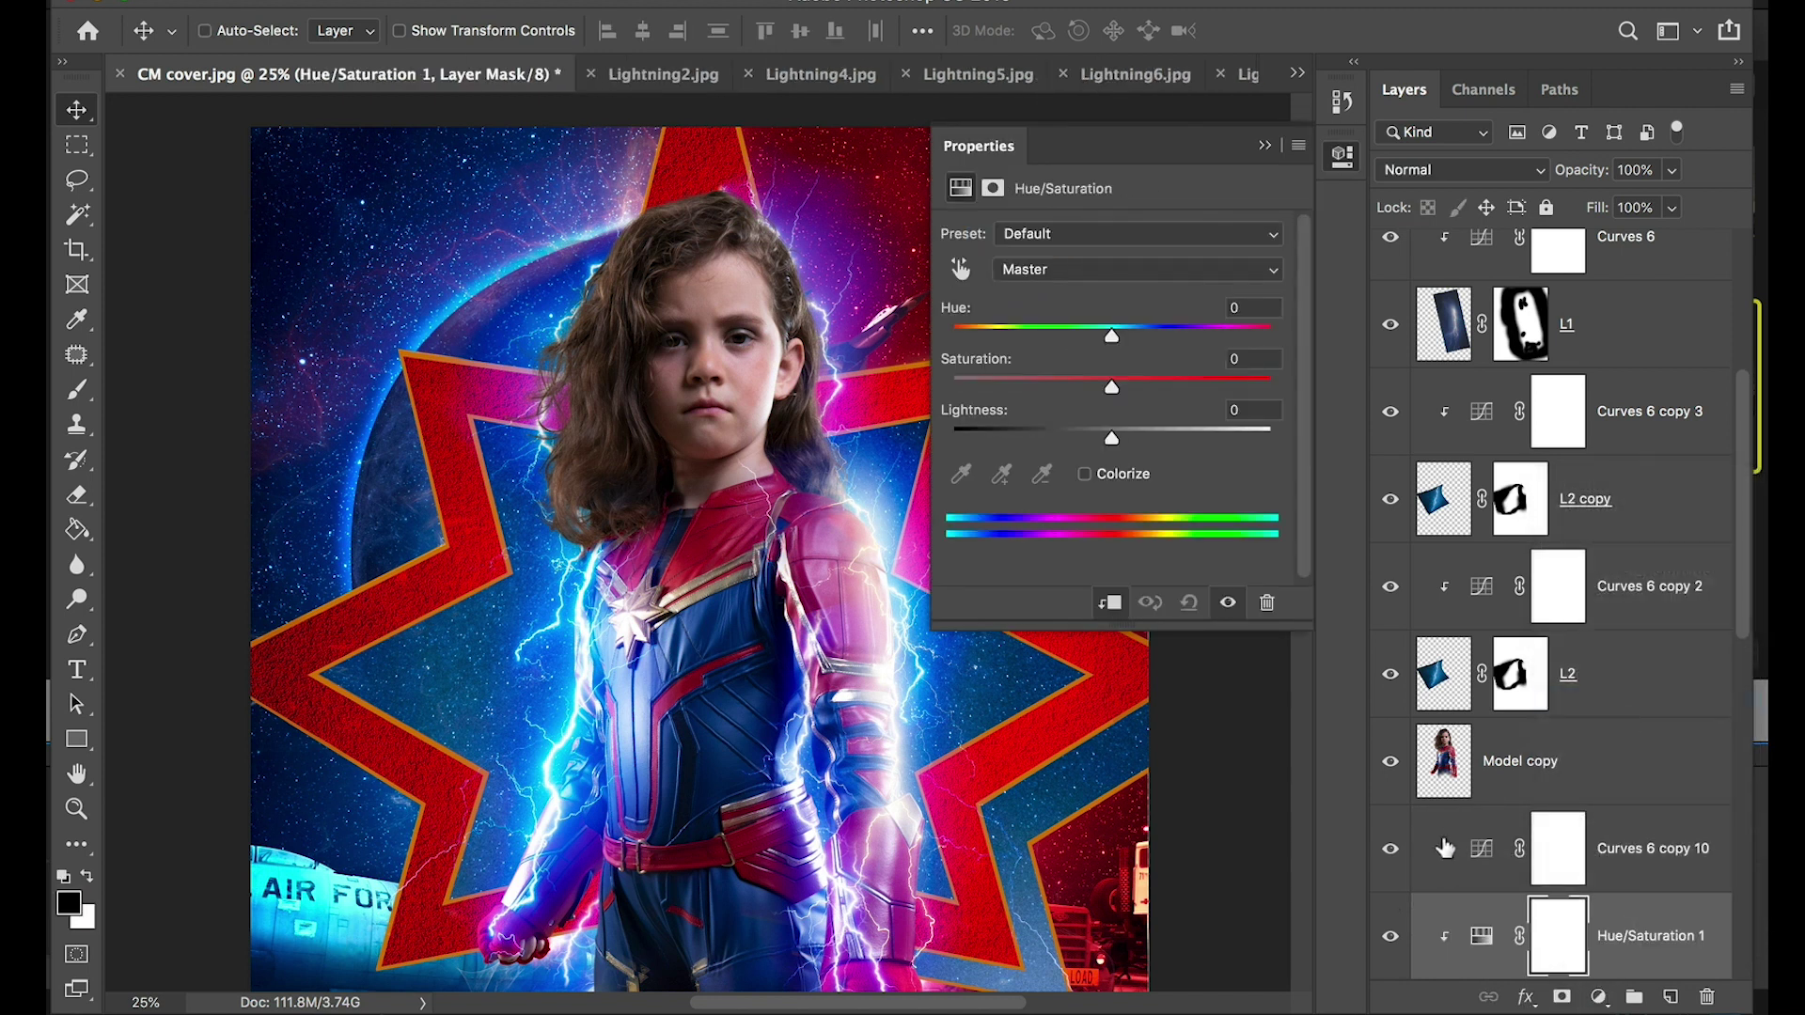
pyautogui.scroll(-5, 1744, 618)
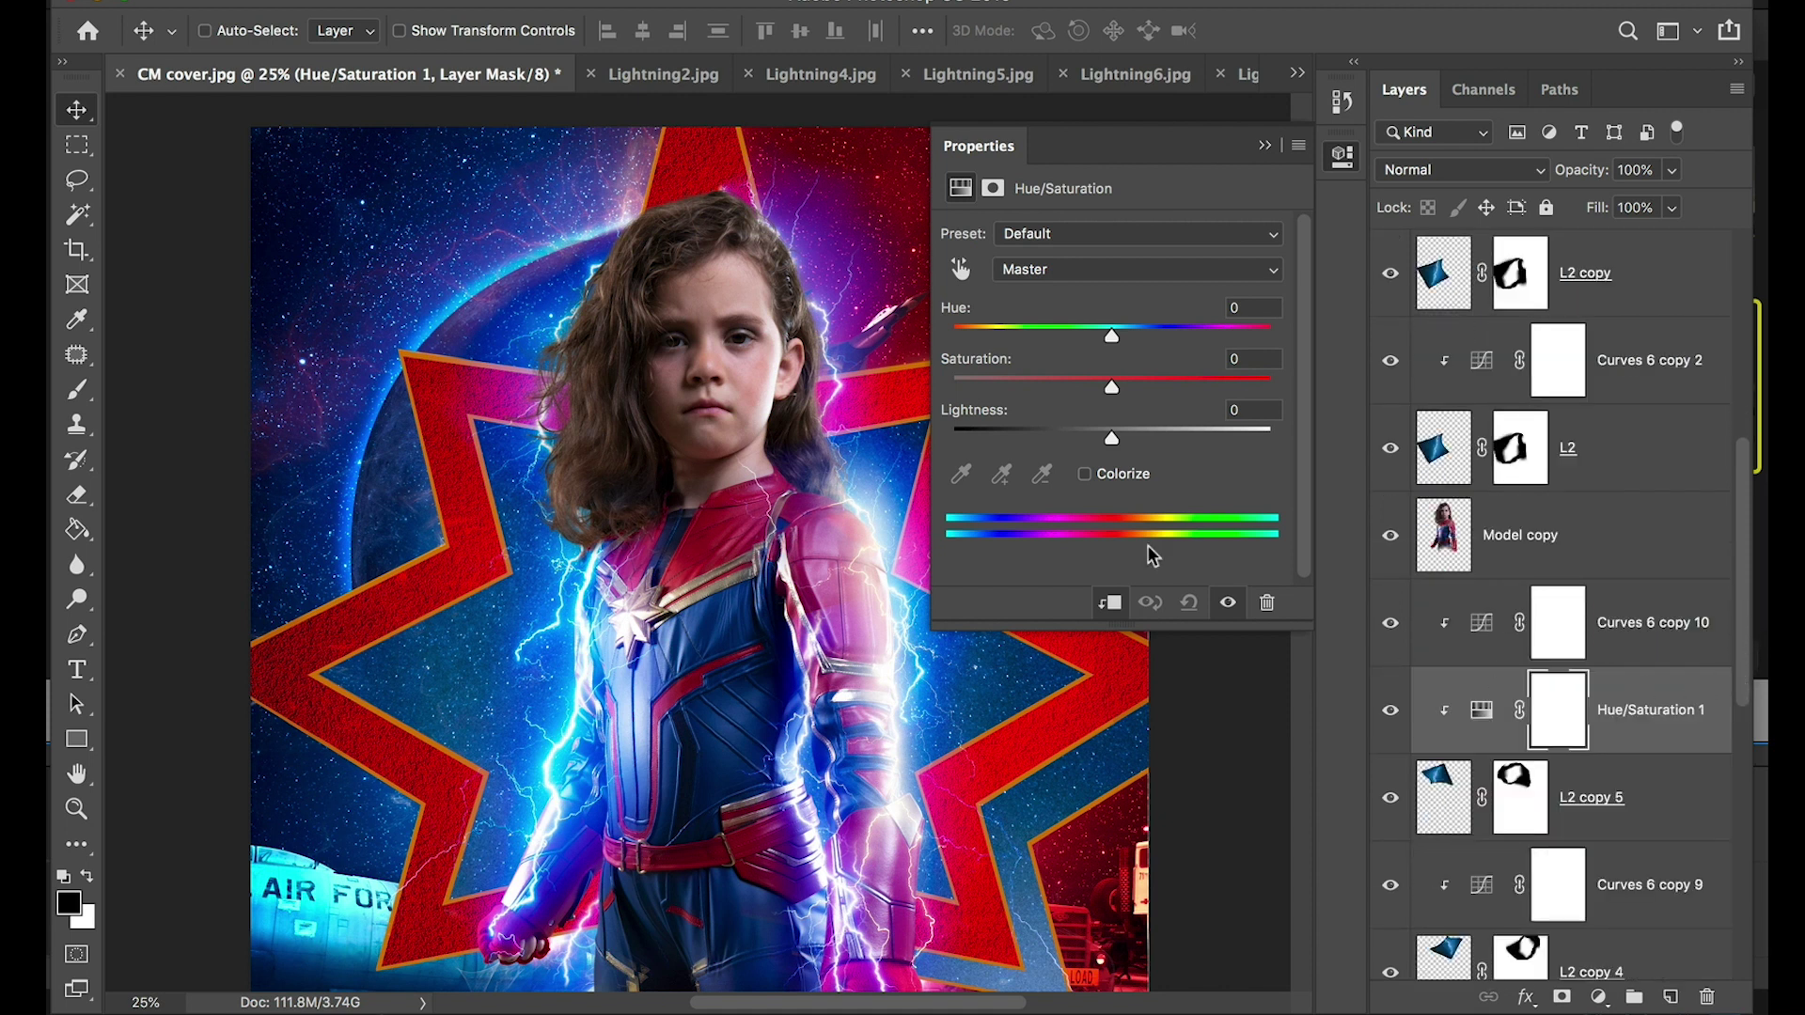
pyautogui.moveTo(1207, 341); pyautogui.dragTo(1275, 337)
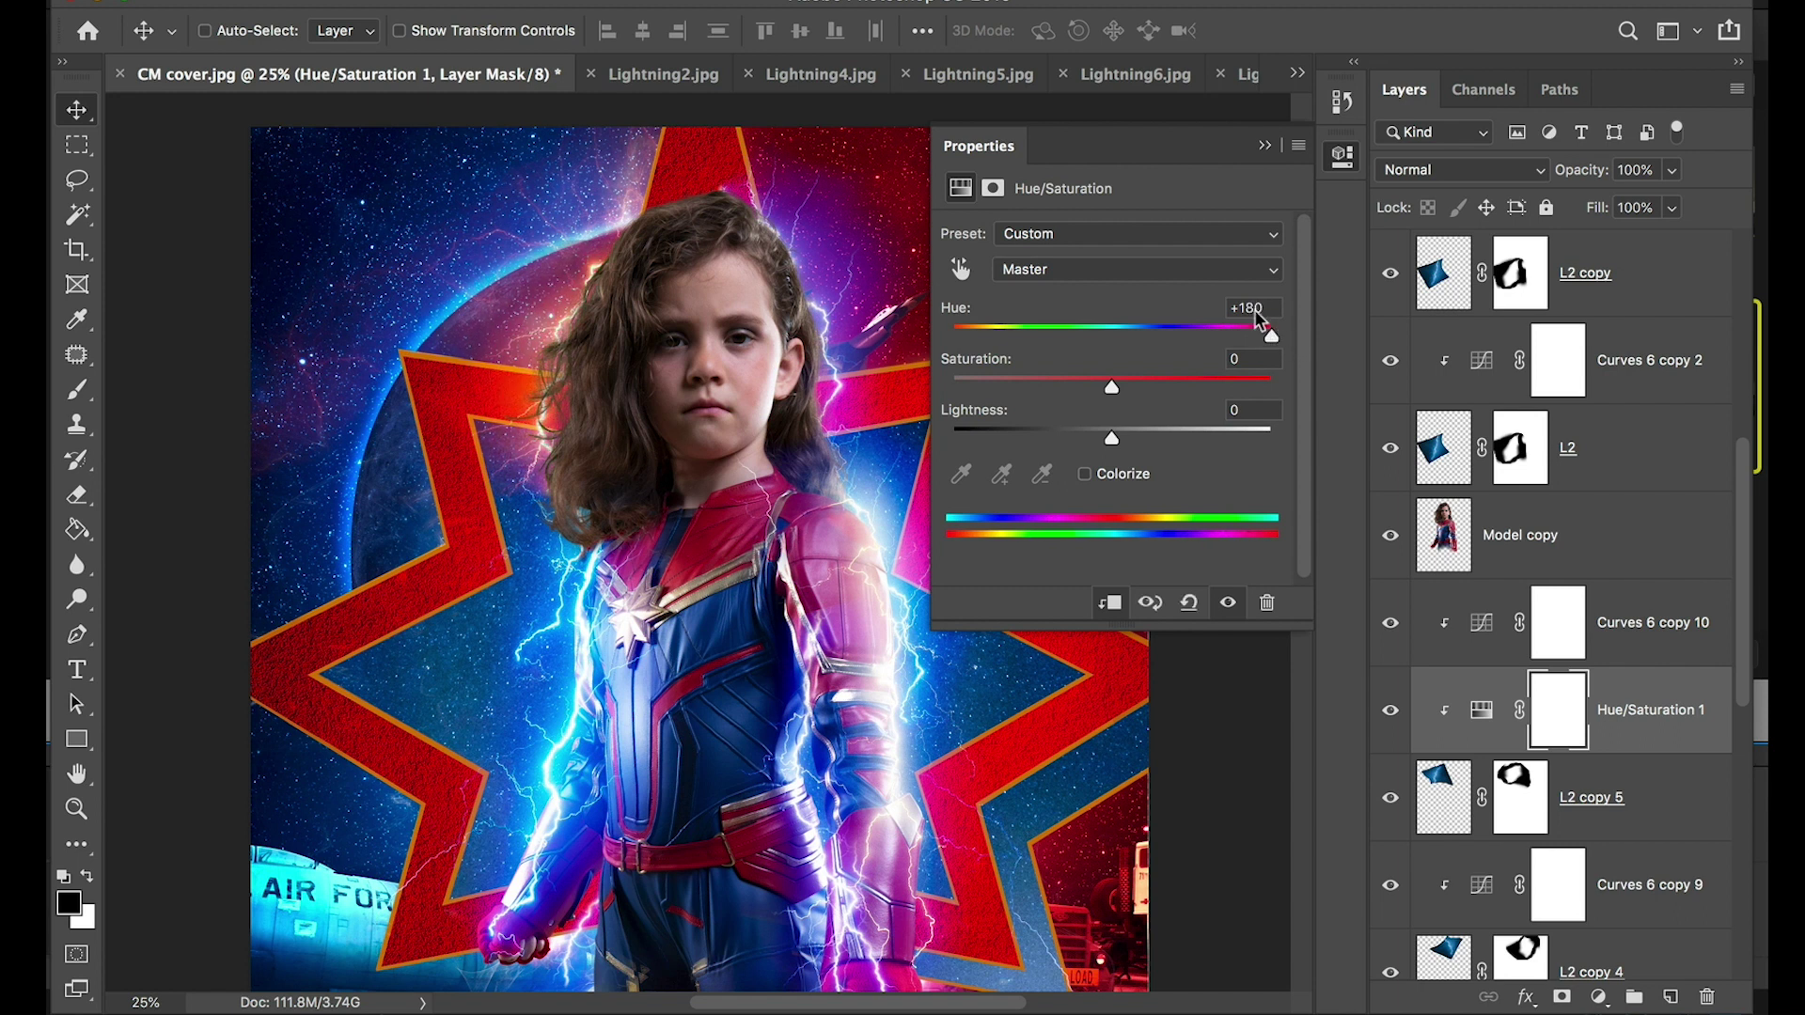
# Duplicate the Hue/Saturation 1 adjustment onto L2 copy 4 to recolour the lightning behind the head
pyautogui.click(1484, 709)
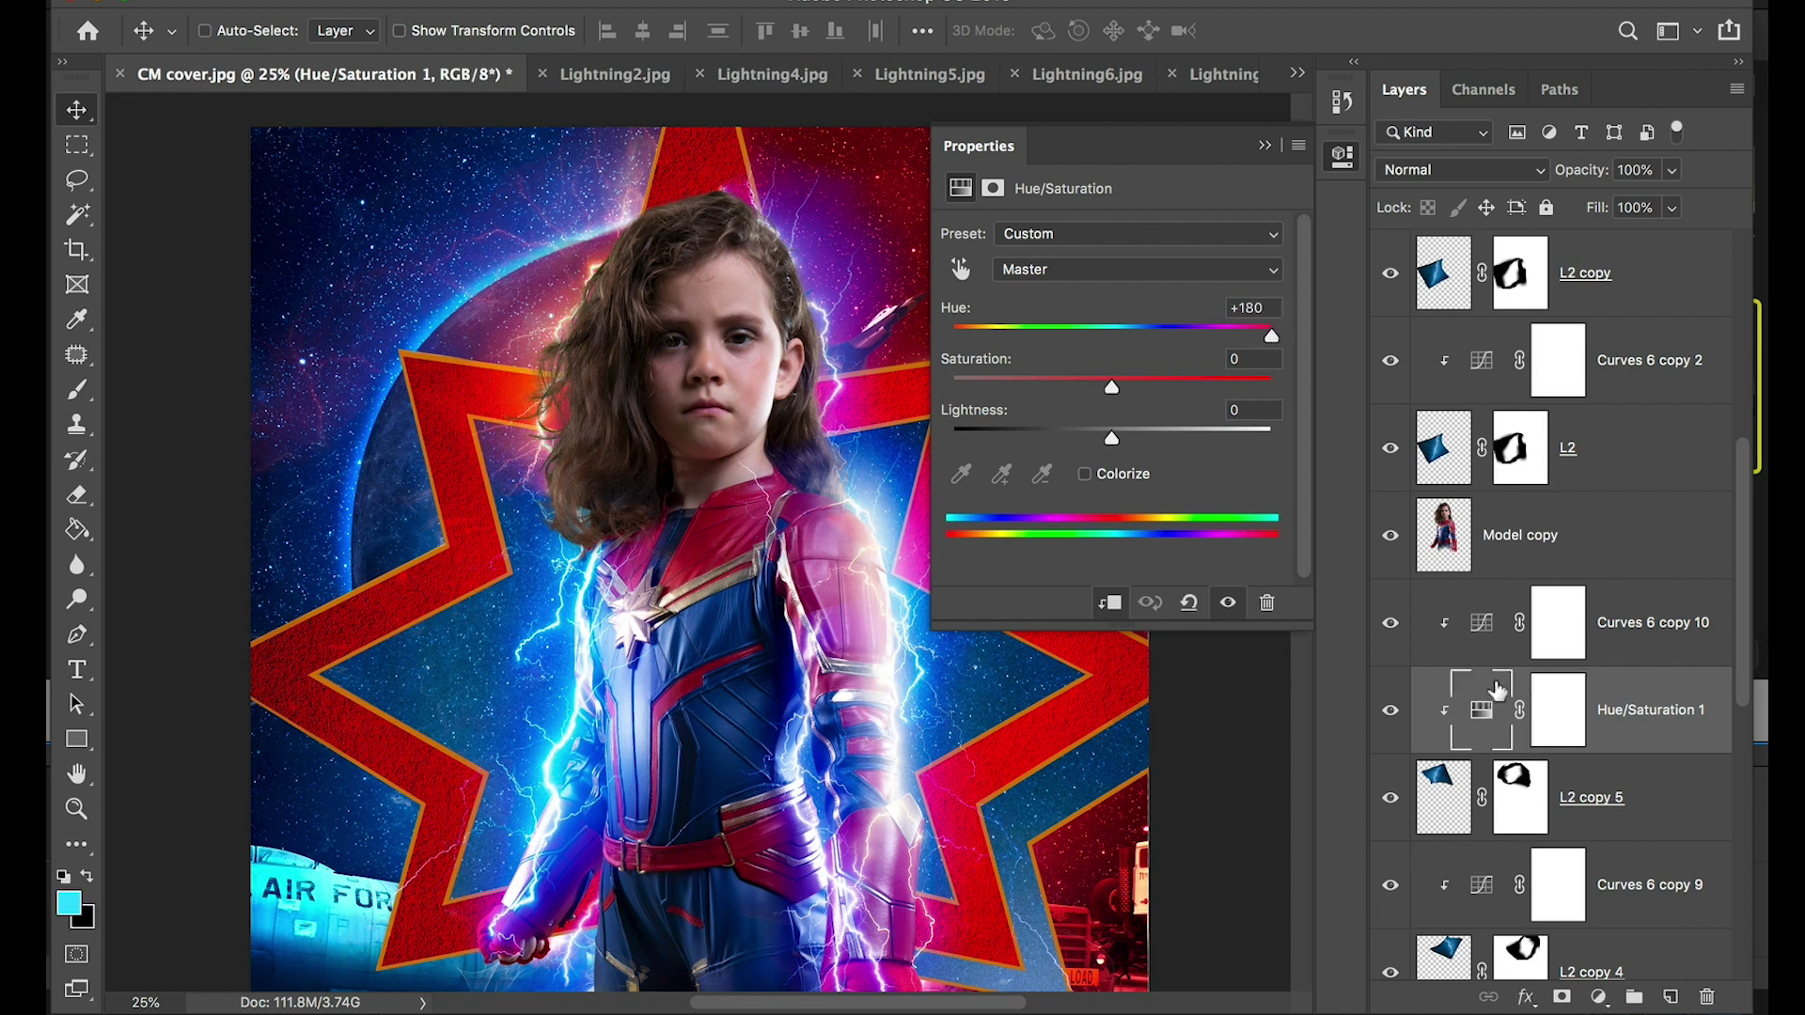
pyautogui.moveTo(1495, 705); pyautogui.dragTo(1479, 898)
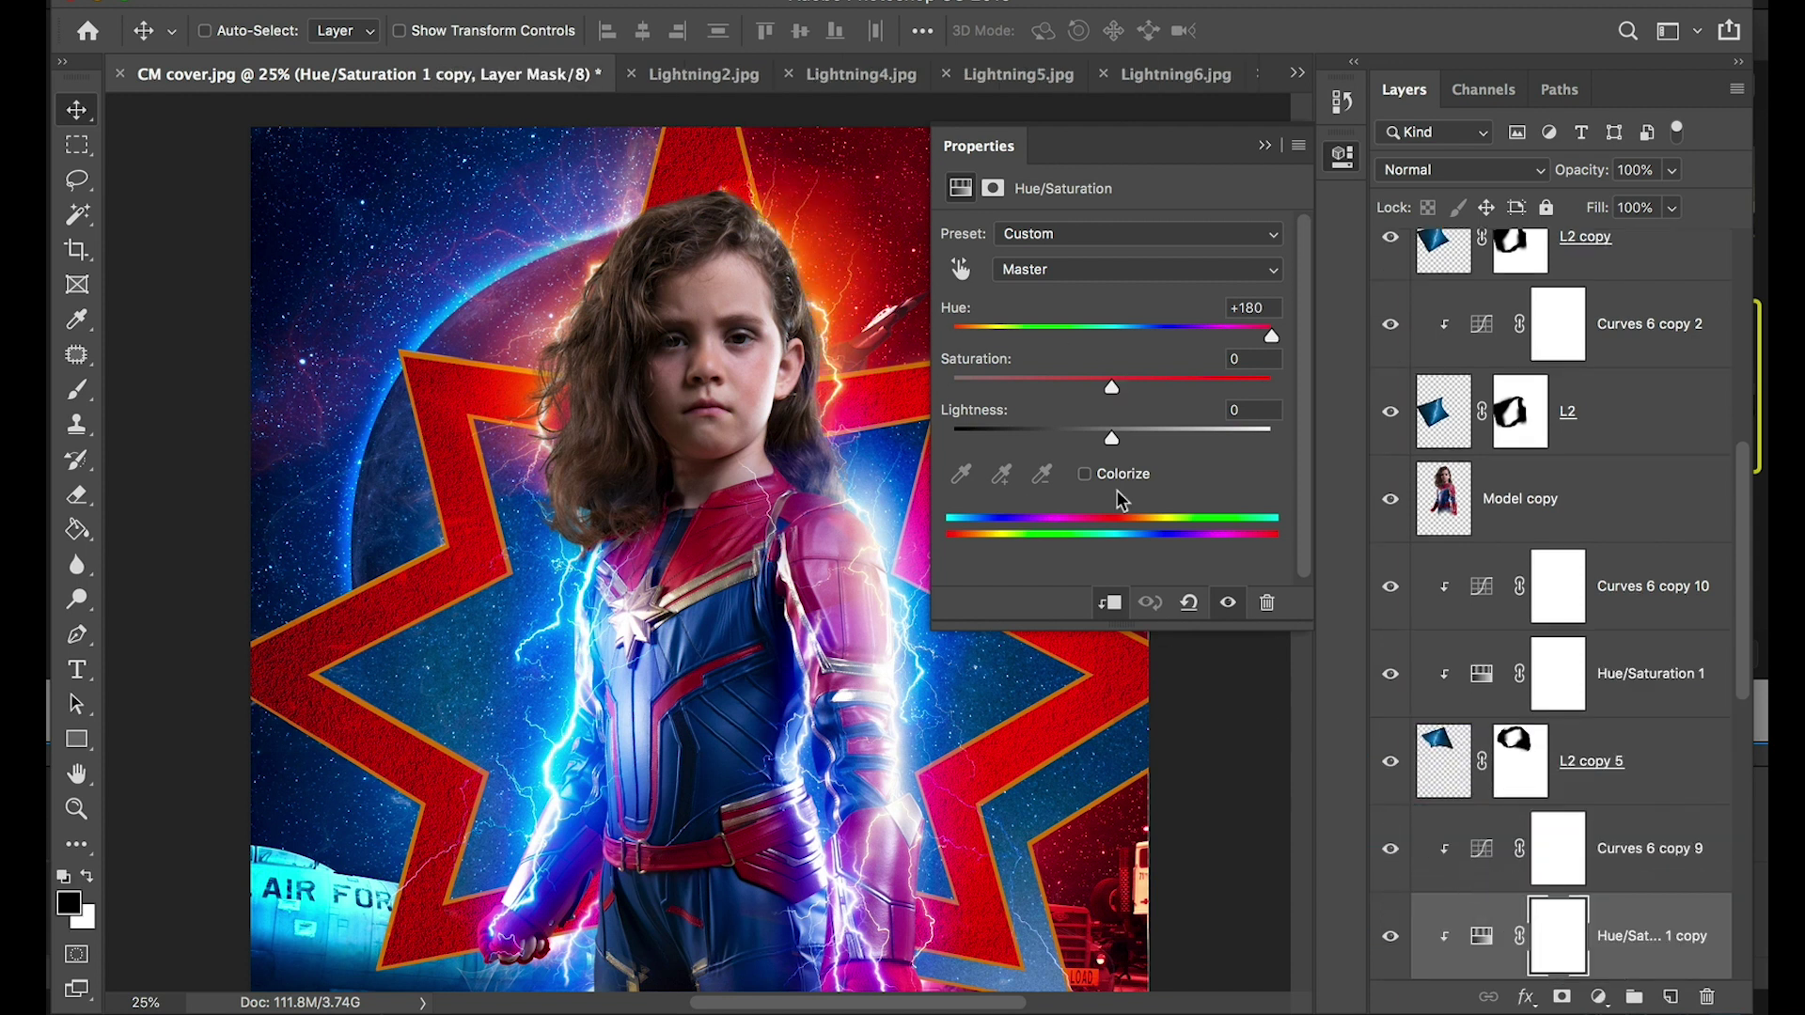
pyautogui.click(1264, 147)
pyautogui.scroll(-5, 616, 554)
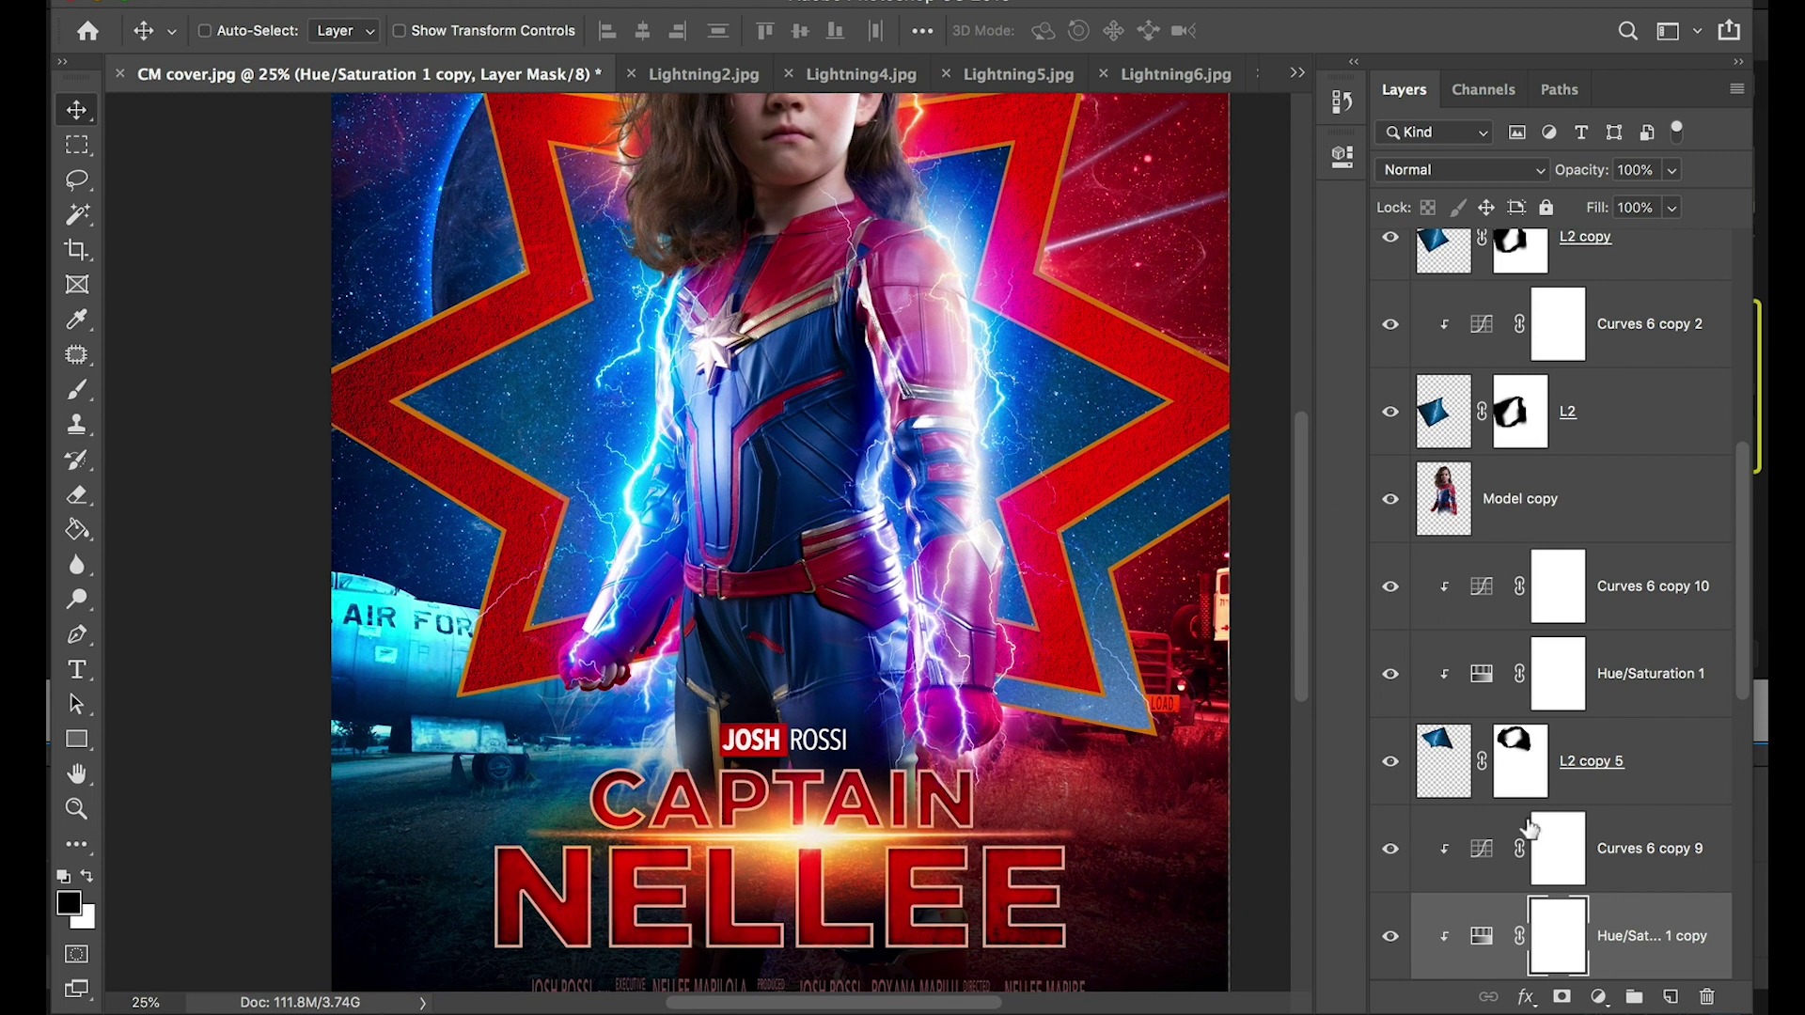
# Add a clipped Hue/Saturation adjustment to L2 copy and shift its hue to turn the lightning red
pyautogui.scroll(5, 1485, 940)
pyautogui.click(1585, 879)
pyautogui.click(1598, 996)
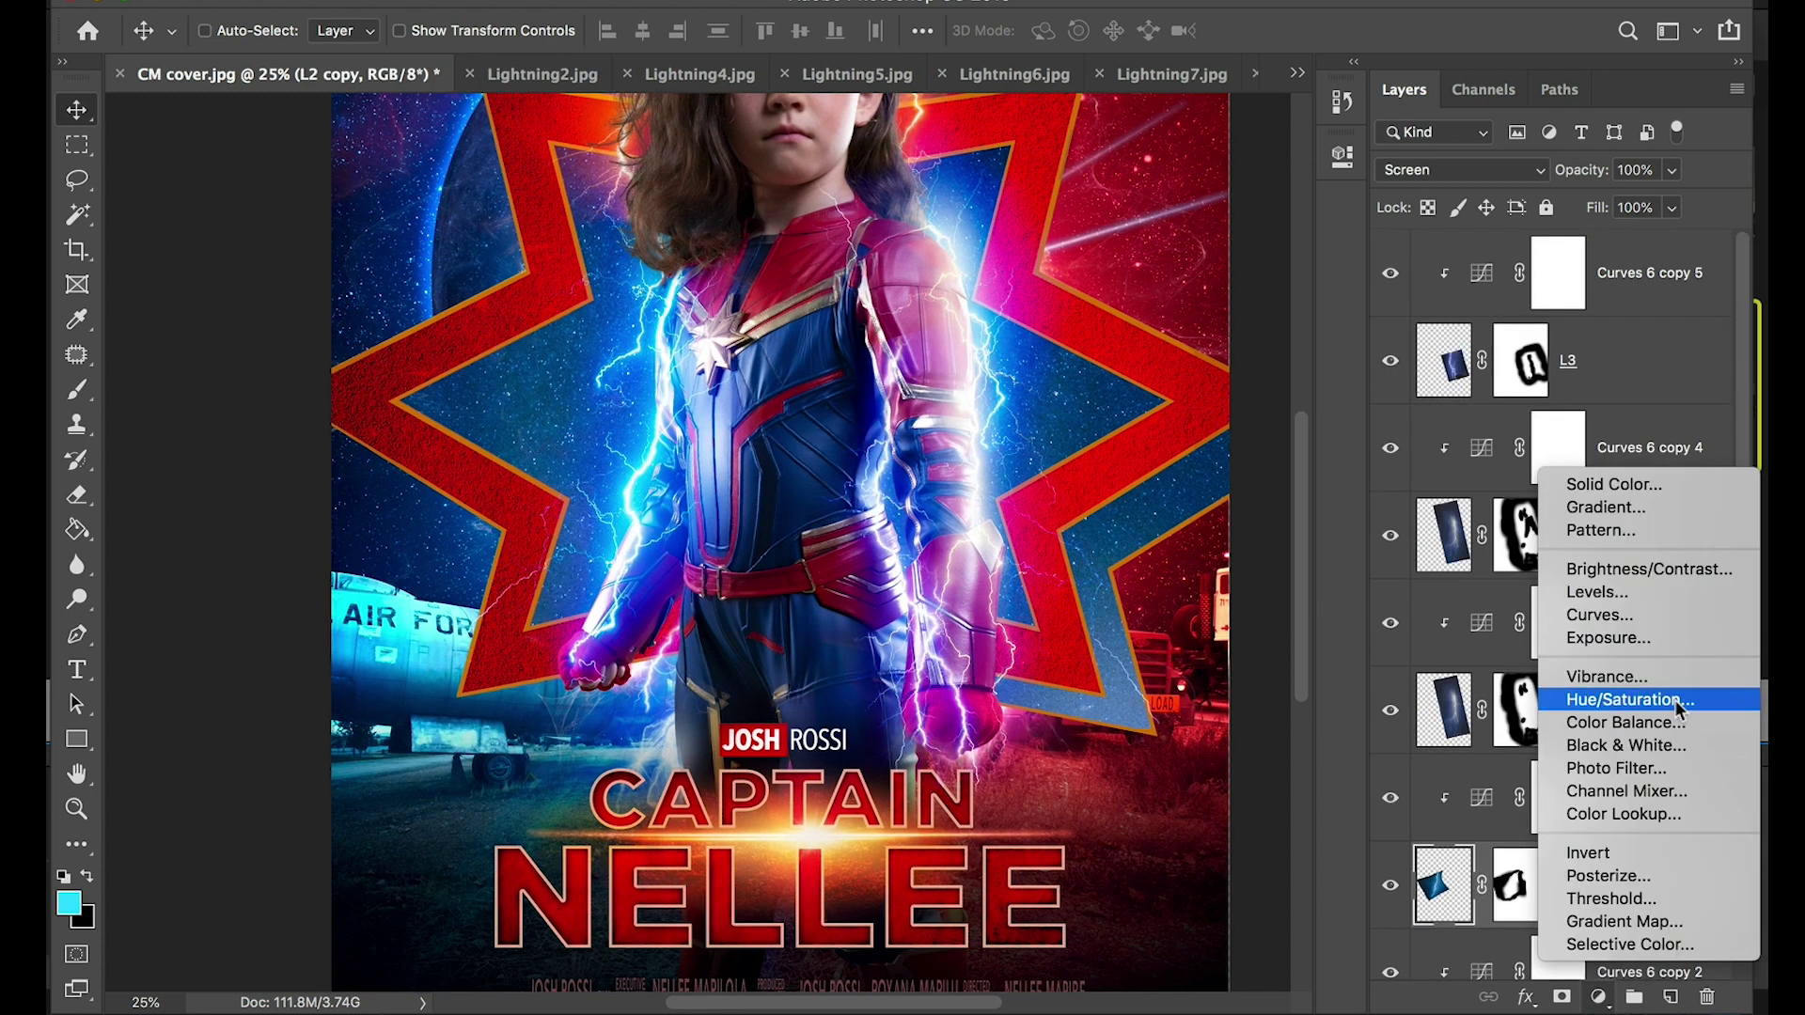
pyautogui.click(1566, 693)
pyautogui.moveTo(910, 321); pyautogui.dragTo(1208, 333)
pyautogui.click(1264, 147)
# Duplicate the Hue/Saturation 2 adjustment onto the L2 and L1 lightning layers
pyautogui.scroll(-3, 1564, 685)
pyautogui.moveTo(1563, 691); pyautogui.dragTo(1556, 925)
pyautogui.press('super+minus')
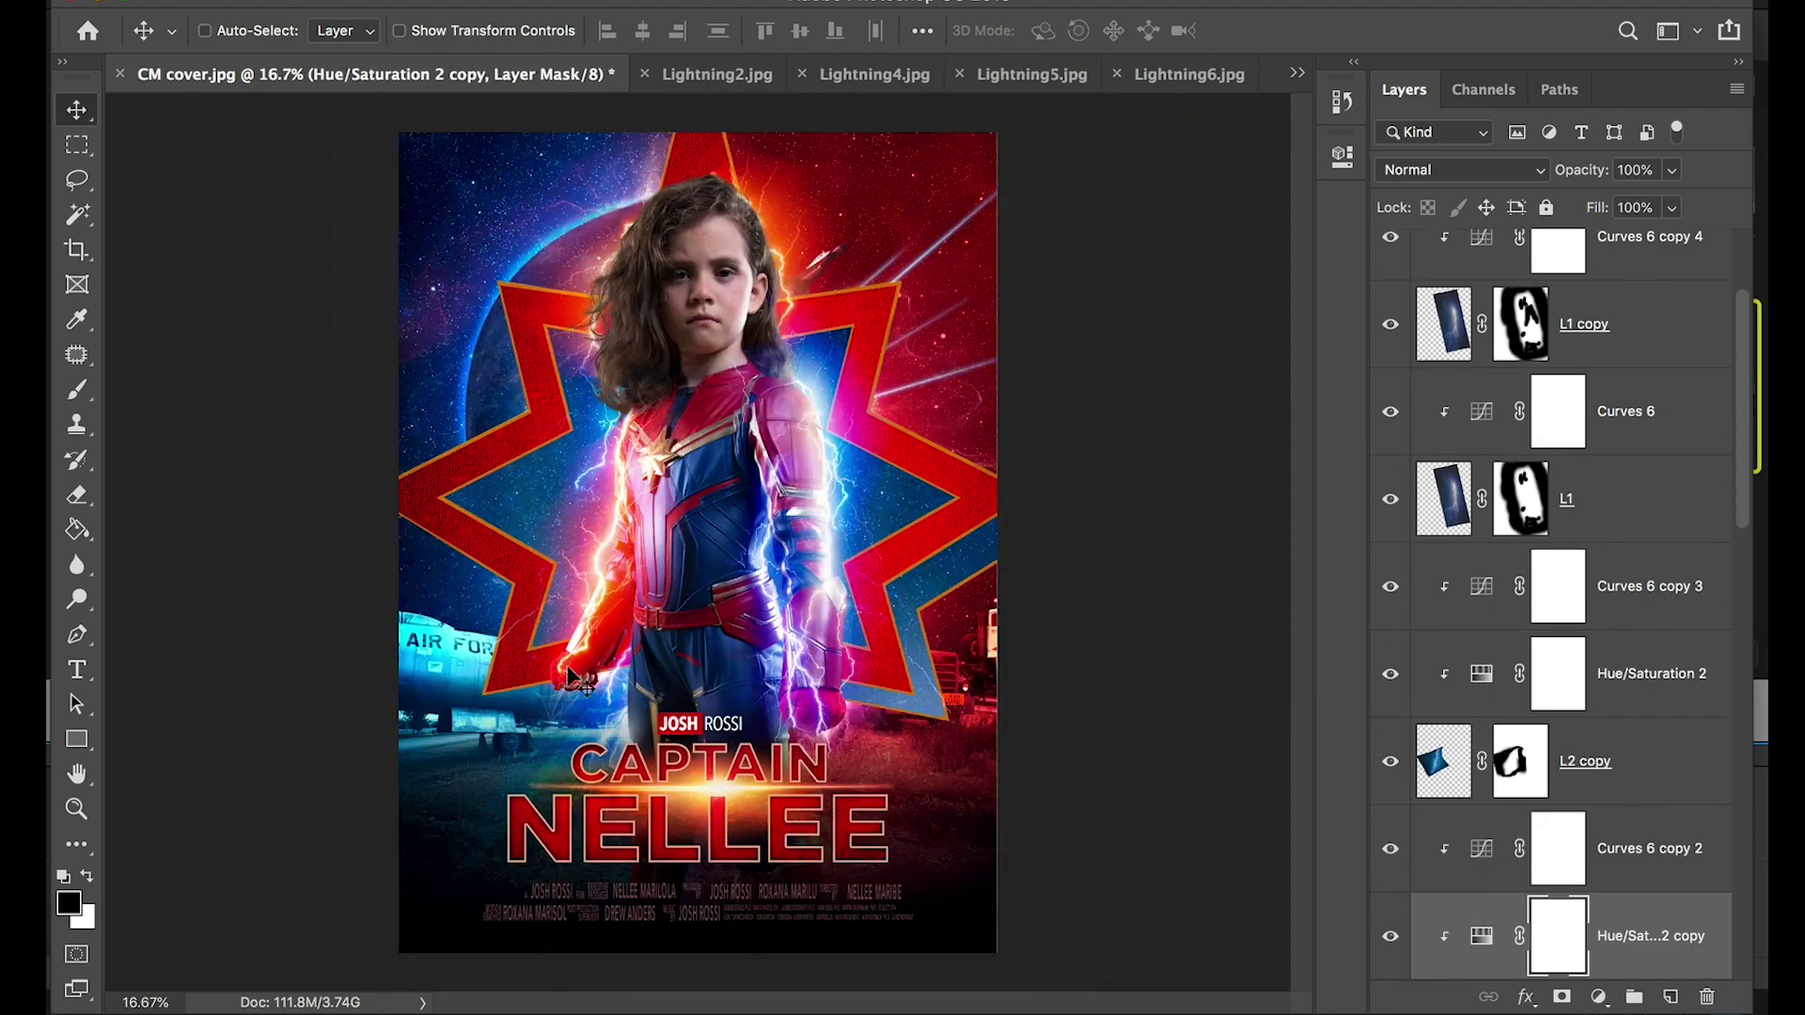
pyautogui.scroll(-5, 1534, 648)
pyautogui.scroll(3, 1535, 649)
pyautogui.moveTo(1556, 797); pyautogui.dragTo(1575, 319)
pyautogui.click(1580, 621)
pyautogui.scroll(3, 1542, 659)
# Duplicate L2 copy with its Curves and Hue/Saturation layers above the L3 layers and rename the duplicate L2 hair
pyautogui.click(1444, 884)
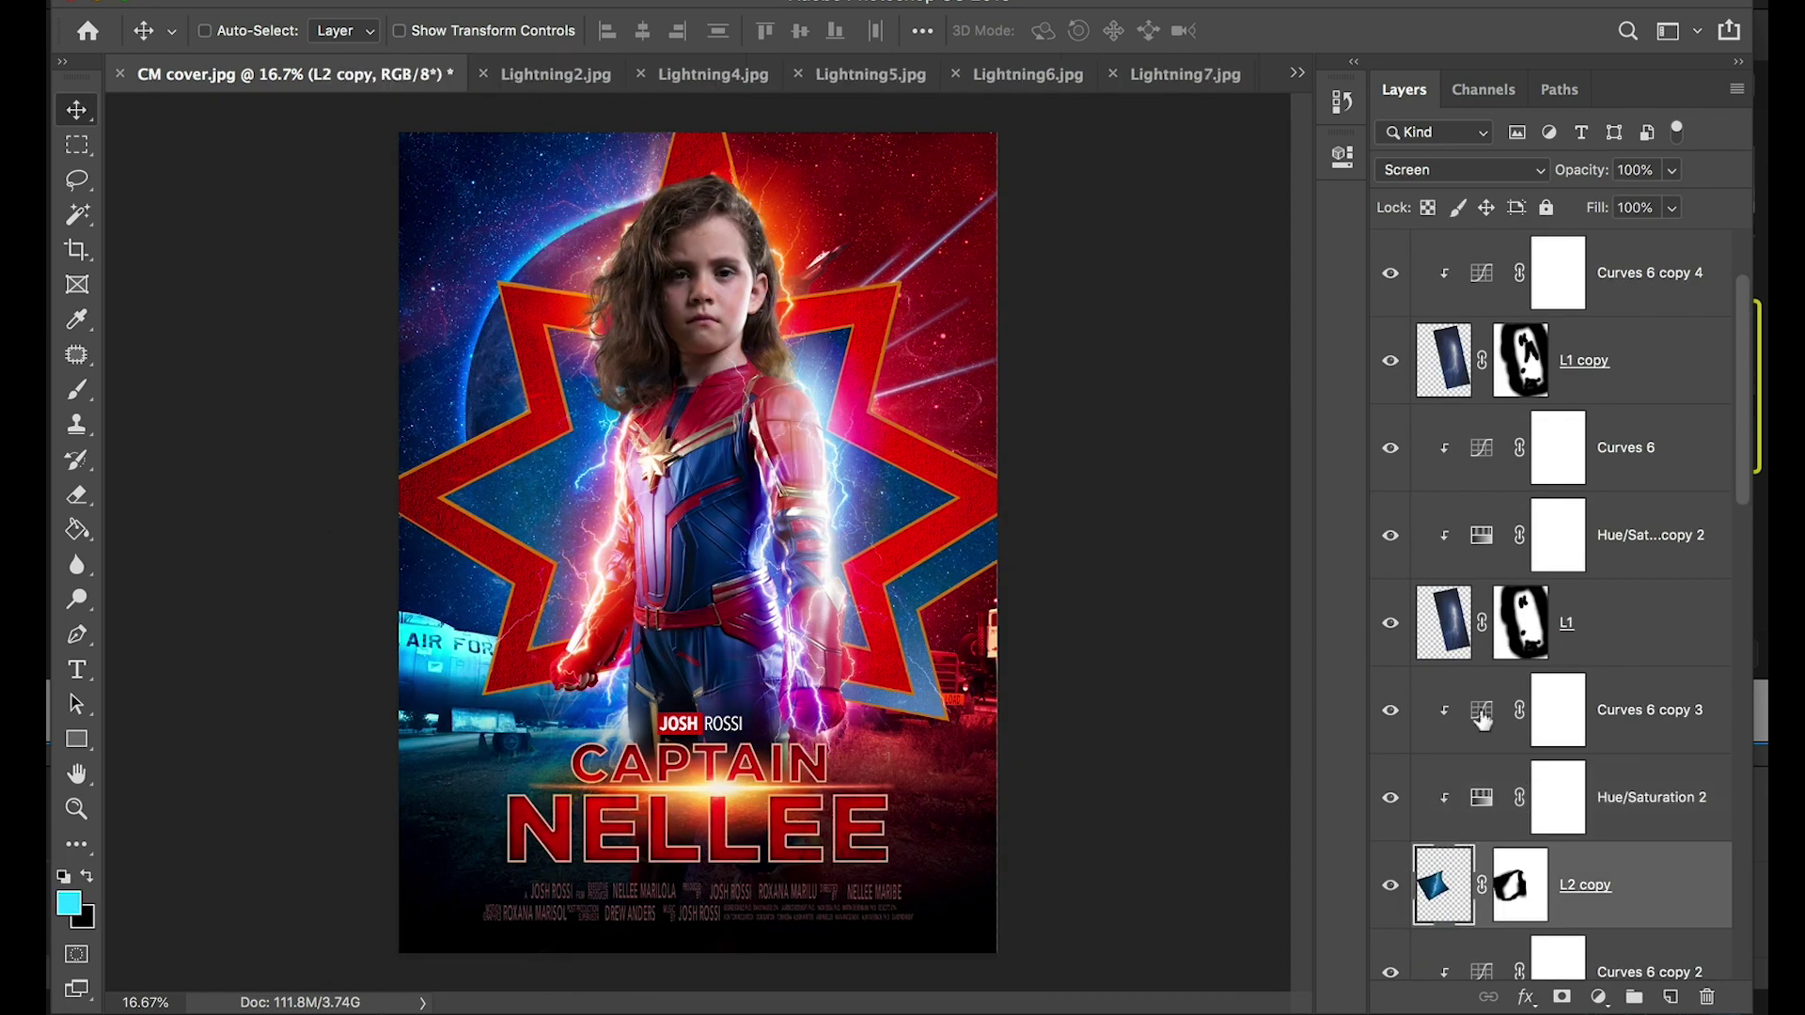
pyautogui.keyDown('shift'); pyautogui.click(1478, 714); pyautogui.keyUp('shift')
pyautogui.doubleClick(1584, 448)
pyautogui.write('L2 hair')
pyautogui.press('Return')
# Move the L2 hair lightning up over the girl's hair on the blue side and warp it to follow the hair
pyautogui.moveTo(602, 526); pyautogui.dragTo(587, 362)
pyautogui.click(329, 1)
pyautogui.click(715, 757)
pyautogui.press('Return')
pyautogui.press('super+plus')
pyautogui.press('super+plus')
pyautogui.press('super+plus')
pyautogui.press('super+plus')
pyautogui.moveTo(662, 282); pyautogui.dragTo(675, 350)
pyautogui.press('super+minus')
pyautogui.moveTo(742, 400); pyautogui.dragTo(689, 403)
pyautogui.press('super+minus')
pyautogui.press('super+minus')
pyautogui.press('super+minus')
# Duplicate L2 hair with its adjustment layers, then rotate the duplicate clockwise and place it over the red-side hair
pyautogui.keyDown('shift'); pyautogui.click(1651, 273); pyautogui.keyUp('shift')
pyautogui.press('super+j')
pyautogui.press('super+t')
pyautogui.moveTo(531, 160); pyautogui.dragTo(1057, 414)
pyautogui.moveTo(895, 386); pyautogui.dragTo(865, 273)
pyautogui.press('Return')
# Reshape the L2 hair copy lightning and paint black on its mask beside the red-side hair
pyautogui.click(1444, 447)
pyautogui.moveTo(625, 411); pyautogui.dragTo(616, 349)
pyautogui.press('Return')
pyautogui.press('b')
pyautogui.click(1521, 448)
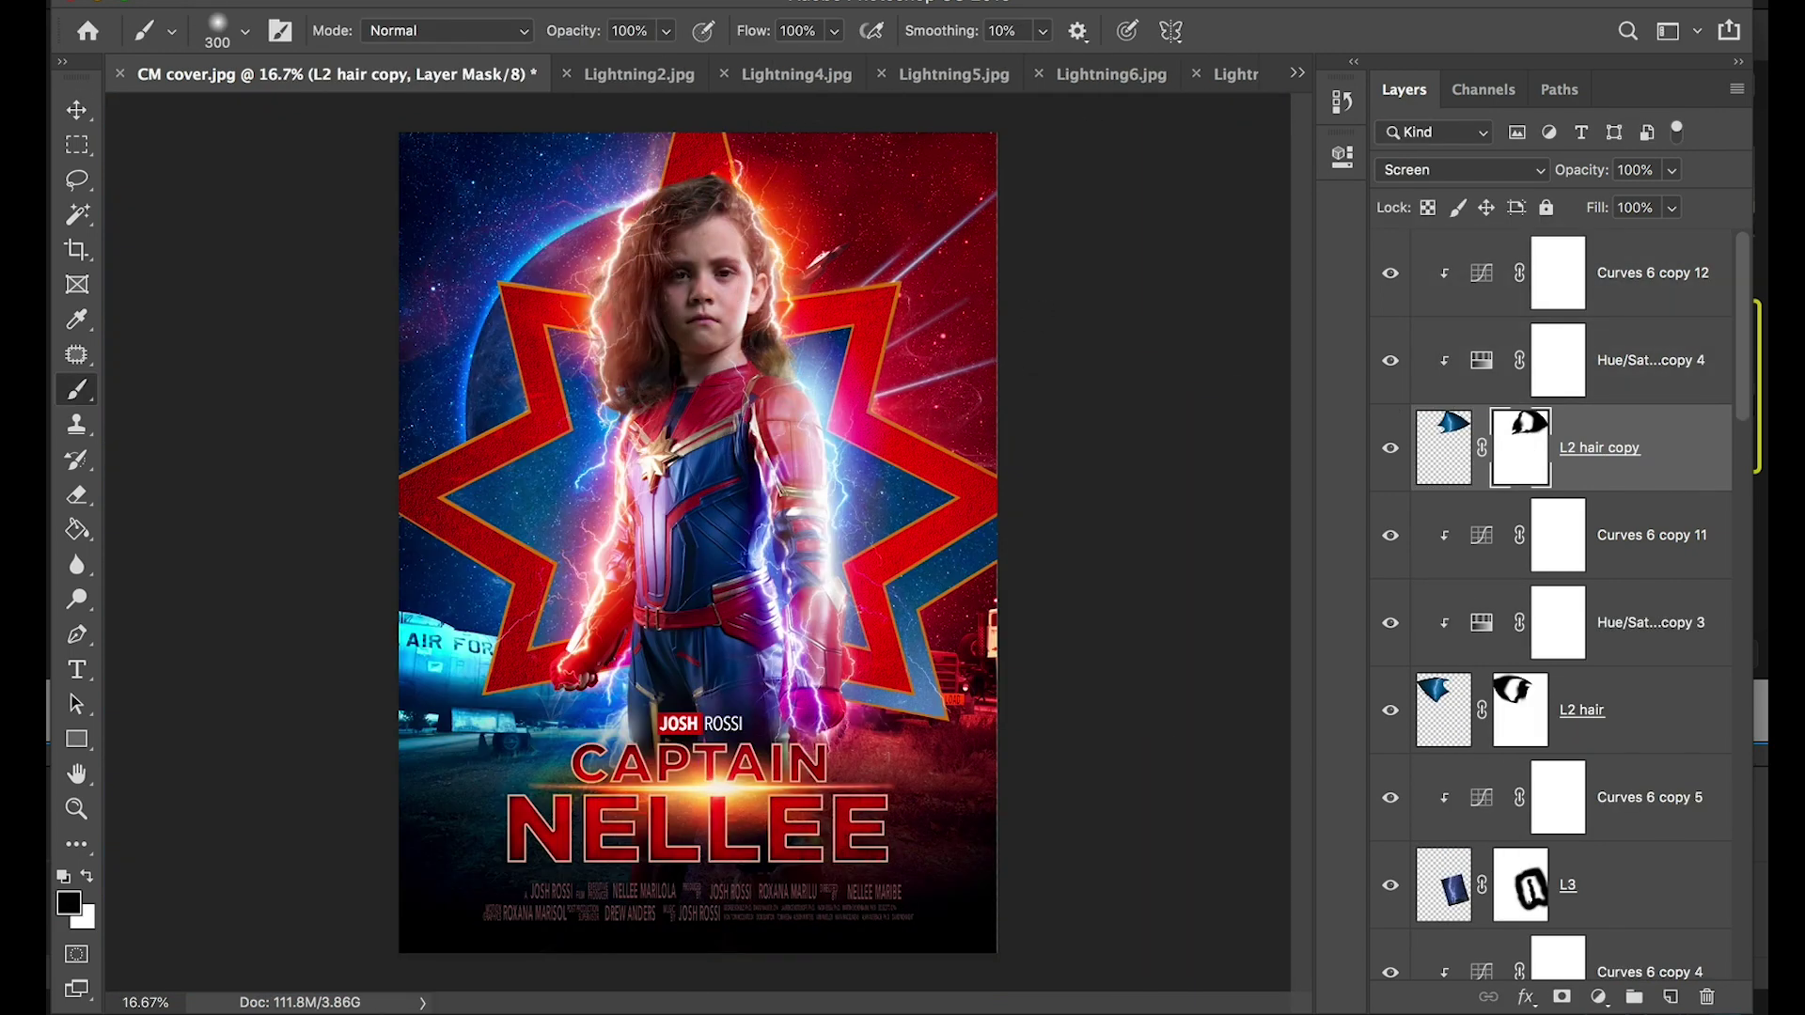
pyautogui.moveTo(757, 315); pyautogui.dragTo(773, 346)
# Duplicate L2 hair copy with its adjustment layers and rotate the duplicate clockwise around the head
pyautogui.keyDown('shift'); pyautogui.click(1651, 273); pyautogui.keyUp('shift')
pyautogui.press('super+j')
pyautogui.press('v')
pyautogui.press('super+t')
pyautogui.moveTo(940, 218); pyautogui.dragTo(931, 305)
pyautogui.press('Return')
pyautogui.click(625, 79)
pyautogui.click(1239, 74)
pyautogui.click(1297, 74)
pyautogui.click(1395, 75)
# Duplicate the L1 lightning with its Curves layer to the top of the stack and name it L1 hair
pyautogui.scroll(-6, 1551, 658)
pyautogui.keyDown('shift'); pyautogui.click(1509, 705); pyautogui.keyUp('shift')
pyautogui.press('super+j')
pyautogui.write('L1 hair')
# Move the L1 hair lightning up to the girl's head and rotate it clockwise around the hair
pyautogui.click(1445, 360)
pyautogui.moveTo(836, 547); pyautogui.dragTo(752, 286)
pyautogui.press('super+t')
pyautogui.moveTo(968, 221); pyautogui.dragTo(978, 362)
pyautogui.moveTo(851, 179); pyautogui.dragTo(766, 192)
pyautogui.press('Return')
# Clip a Hue/Saturation adjustment from the hair layers to L1 hair and duplicate L1 hair with its adjustments
pyautogui.moveTo(1507, 542); pyautogui.dragTo(1505, 321)
pyautogui.click(1582, 448)
pyautogui.keyDown('shift'); pyautogui.click(1486, 268); pyautogui.keyUp('shift')
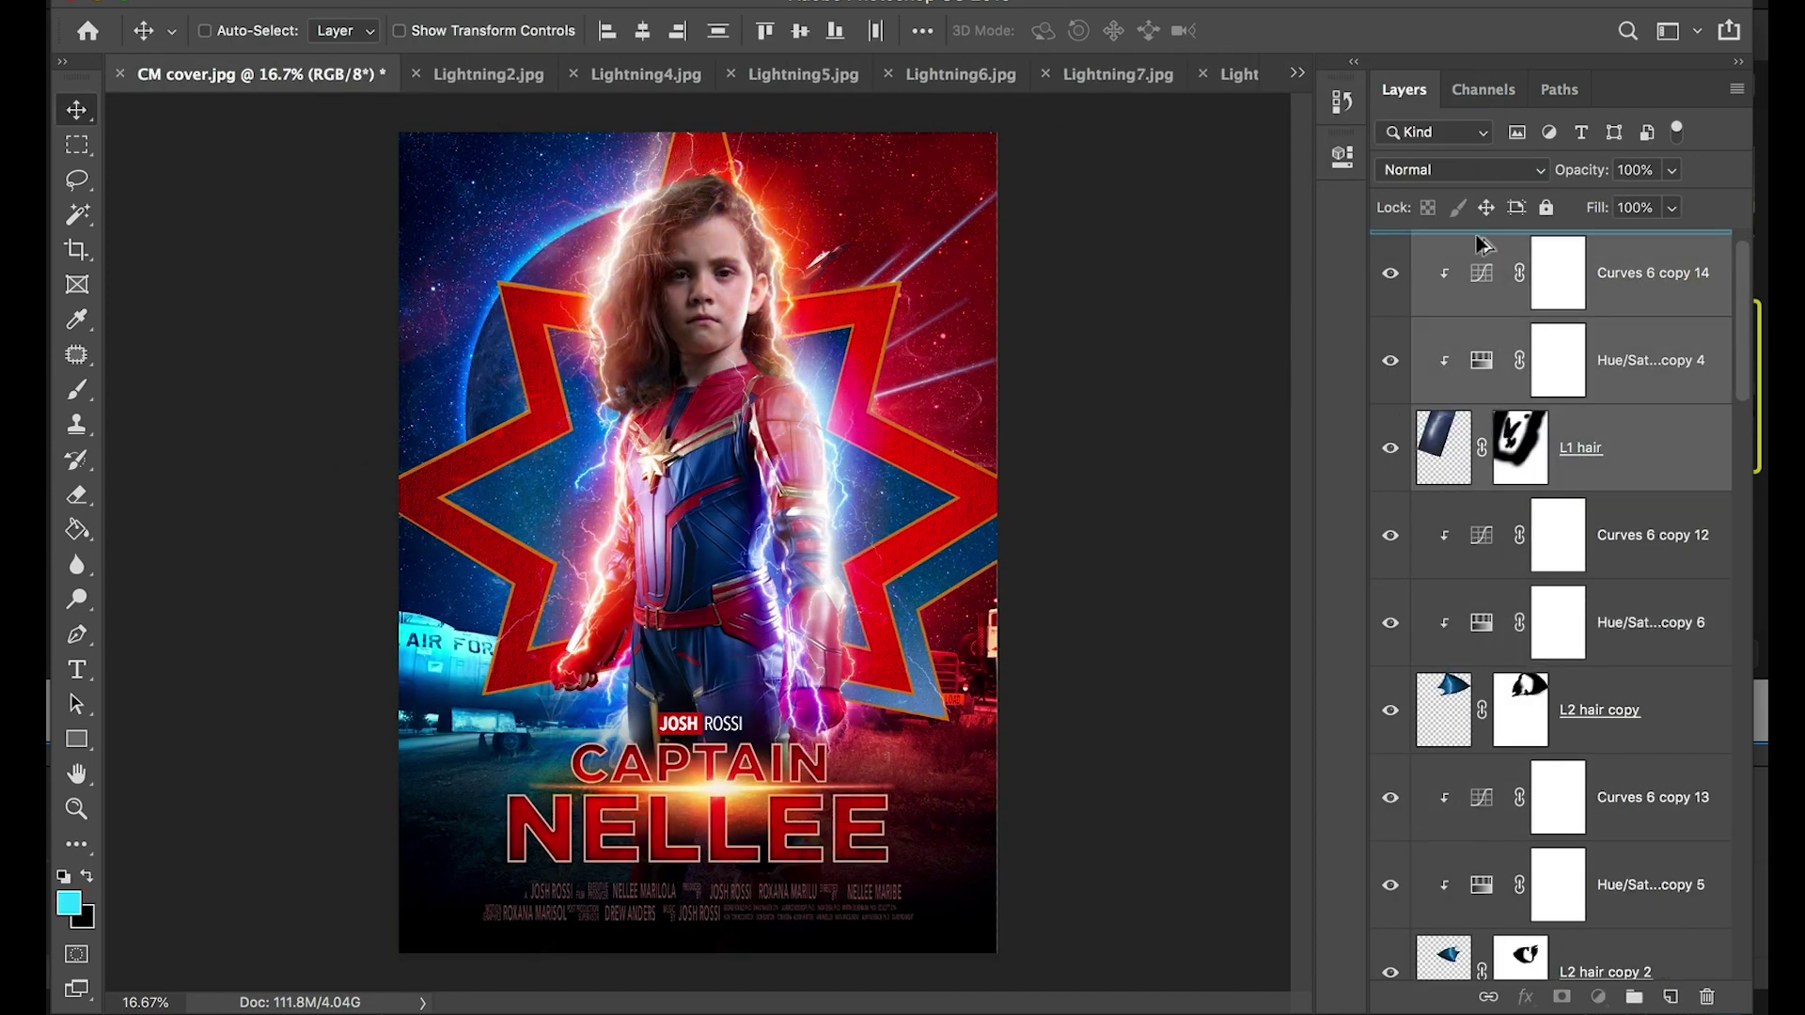
pyautogui.press('super+j')
pyautogui.moveTo(1455, 247); pyautogui.dragTo(1465, 245)
# Duplicate L1 hair copy with its adjustment layers, then rotate the duplicate clockwise and position it around the head
pyautogui.click(1450, 455)
pyautogui.keyDown('shift'); pyautogui.click(1479, 252); pyautogui.keyUp('shift')
pyautogui.press('super+j')
pyautogui.press('super+t')
pyautogui.moveTo(987, 169); pyautogui.dragTo(1185, 318)
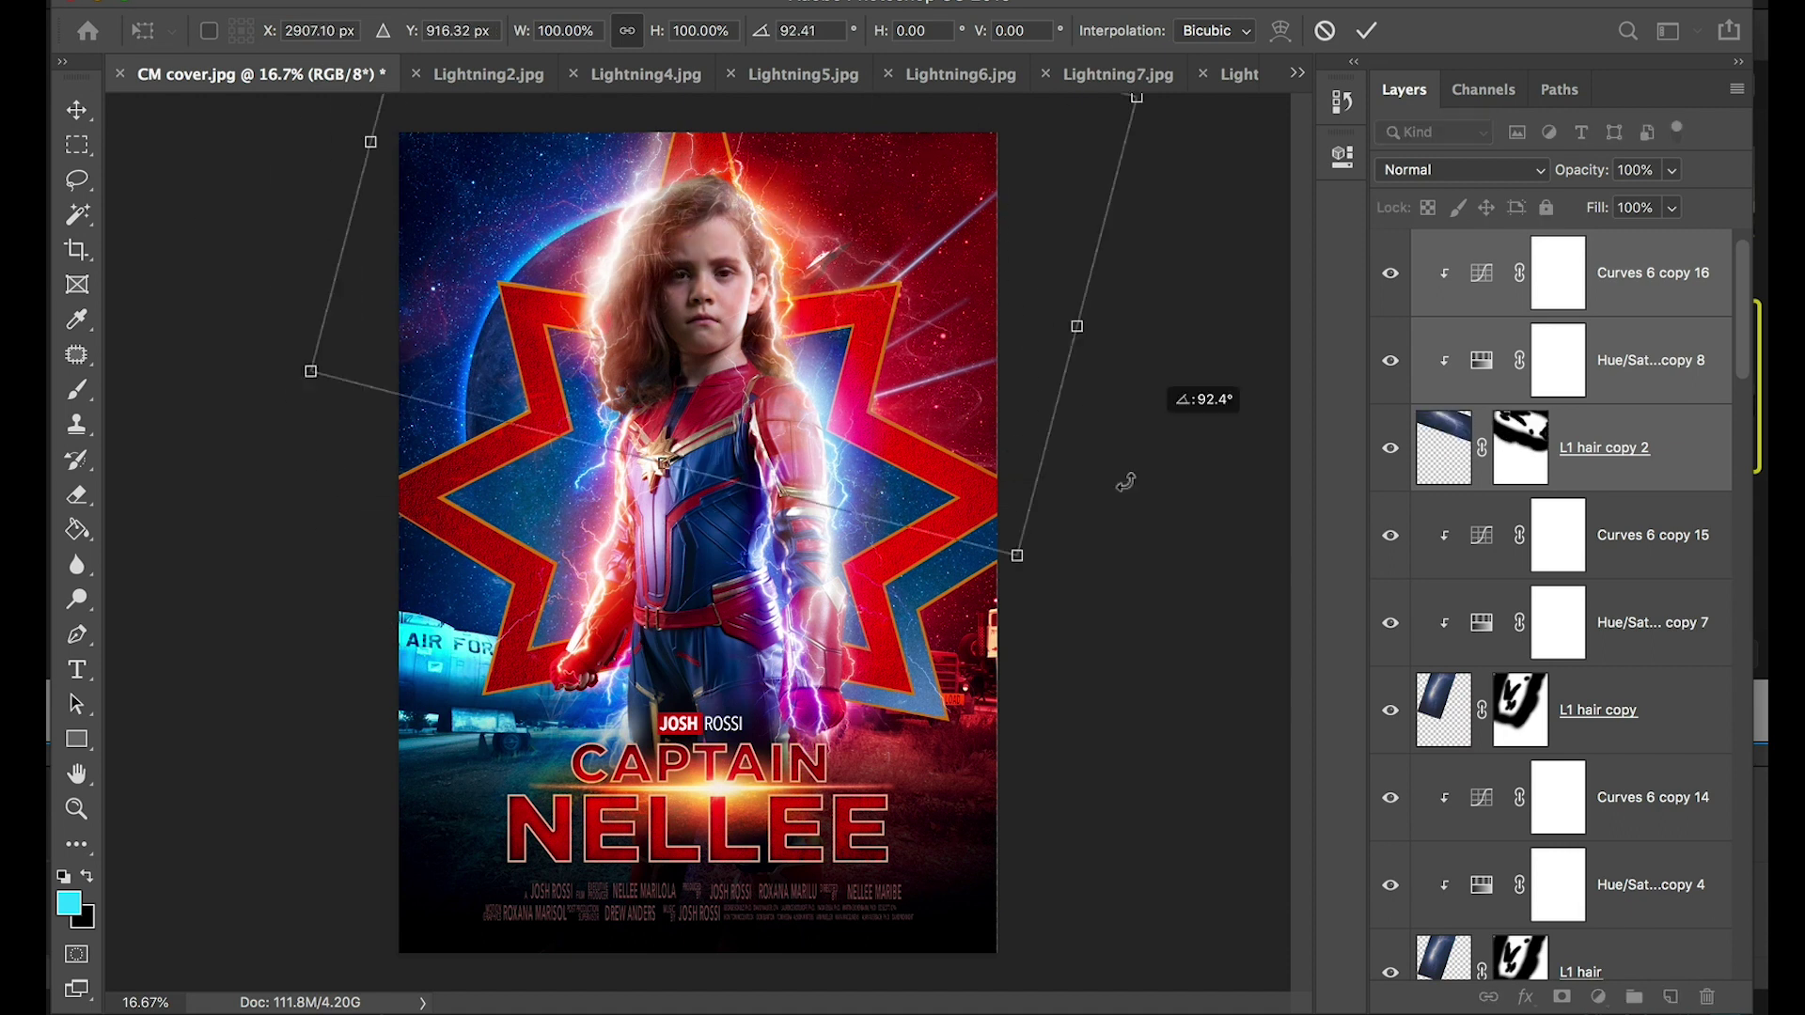
pyautogui.moveTo(874, 282); pyautogui.dragTo(827, 235)
pyautogui.press('Return')
pyautogui.click(1444, 447)
pyautogui.press('super+t')
pyautogui.press('Return')
# Duplicate L1 hair copy 2 with its adjustment layers and rotate the new lightning around the top of the head
pyautogui.press('super+j')
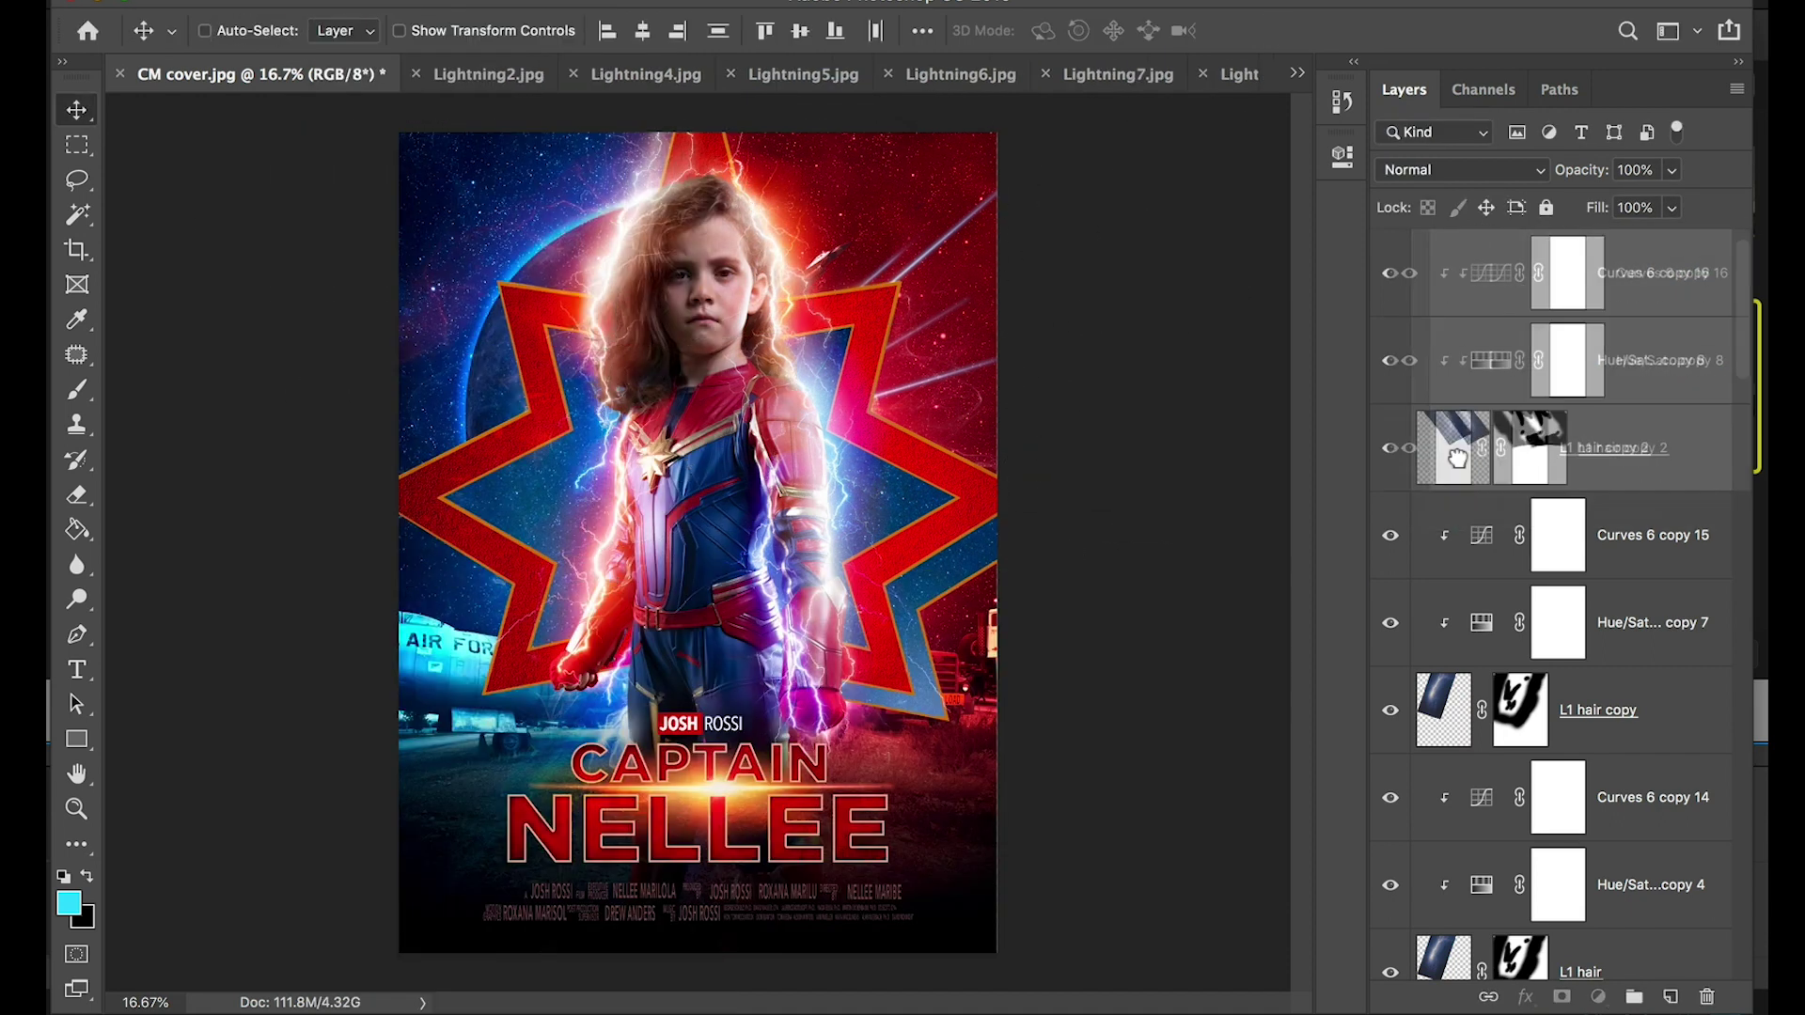
pyautogui.press('super+t')
pyautogui.moveTo(1014, 282); pyautogui.dragTo(1237, 334)
pyautogui.press('Return')
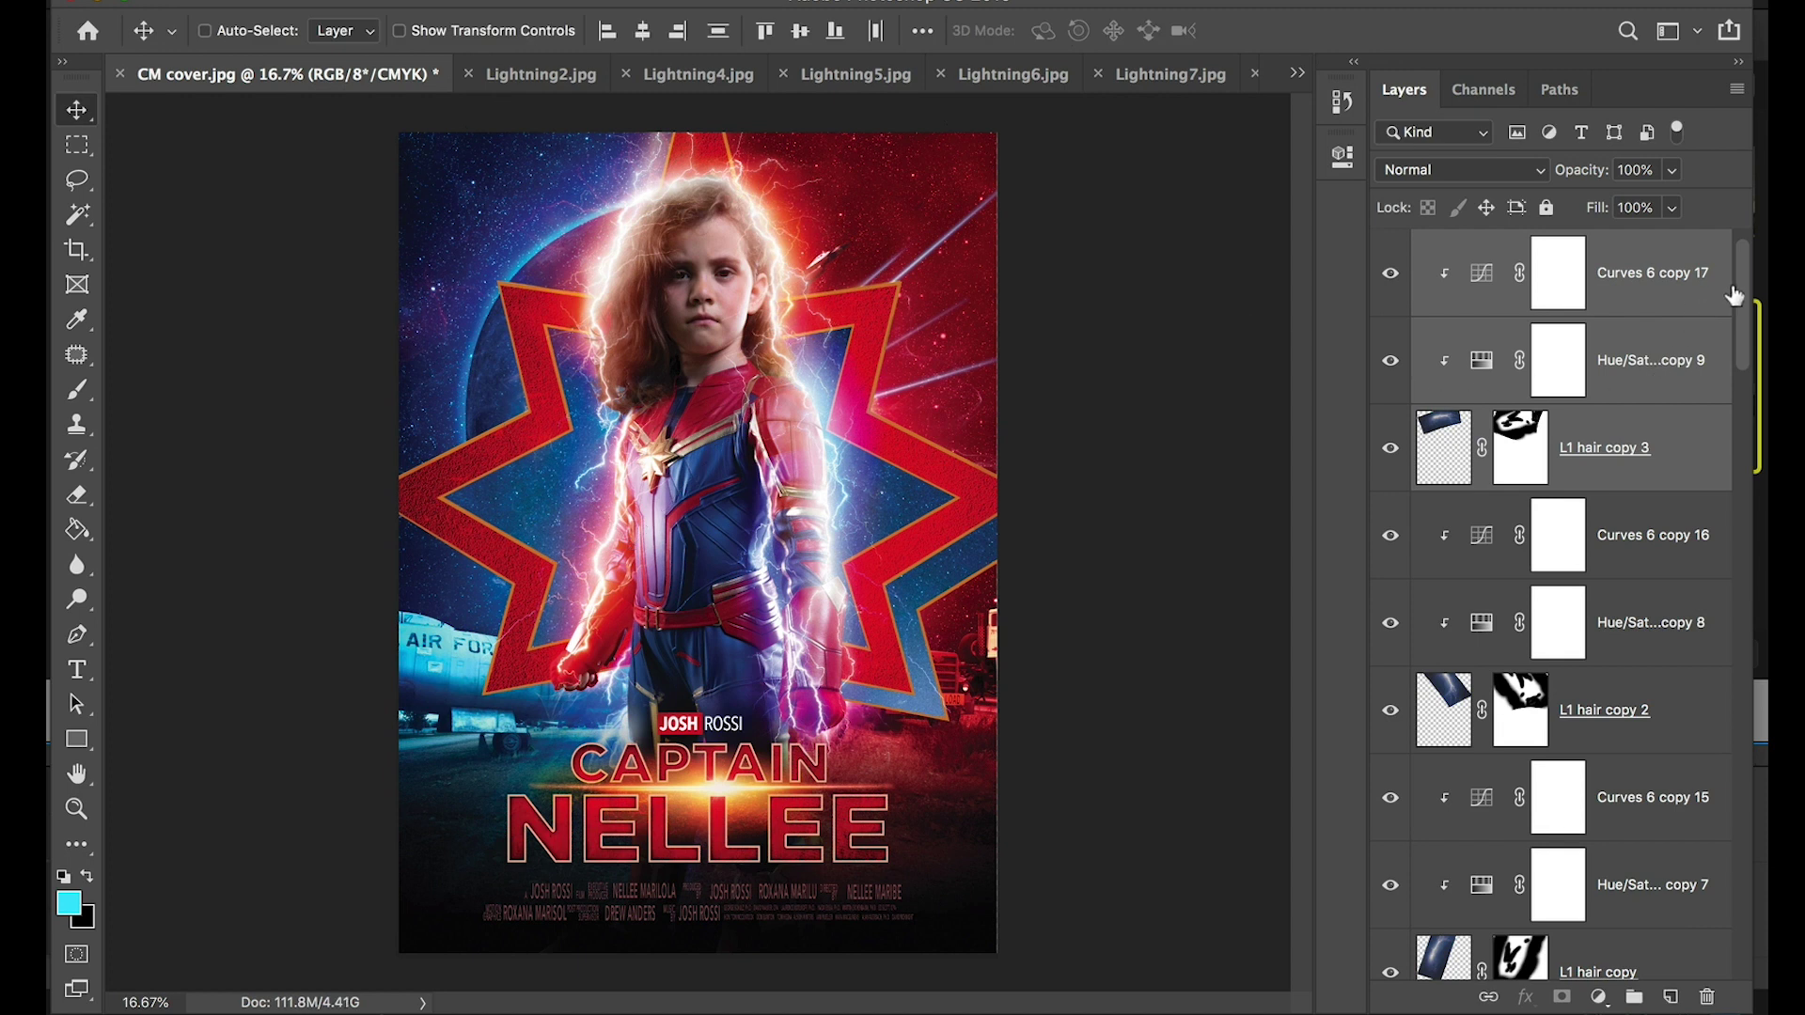
# Add a Hue/Saturation and a Color Balance adjustment layer above Model copy
pyautogui.moveTo(1734, 296); pyautogui.dragTo(1719, 748)
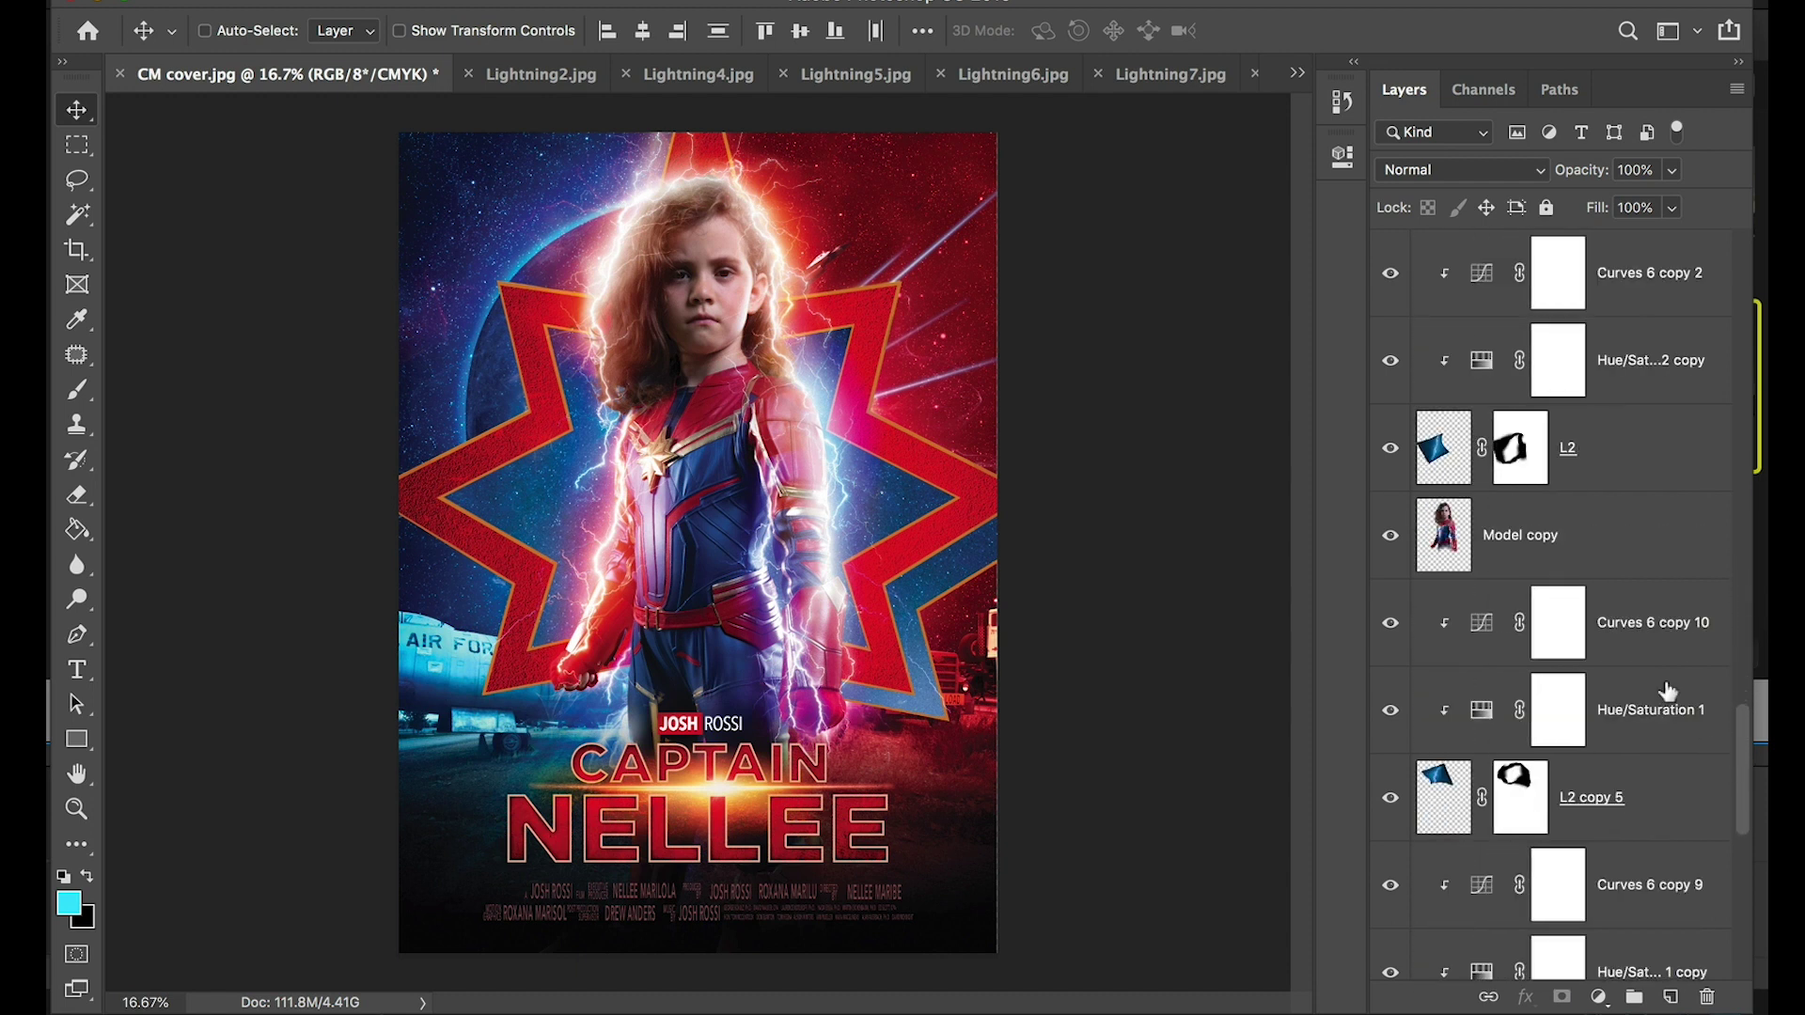
pyautogui.click(1469, 511)
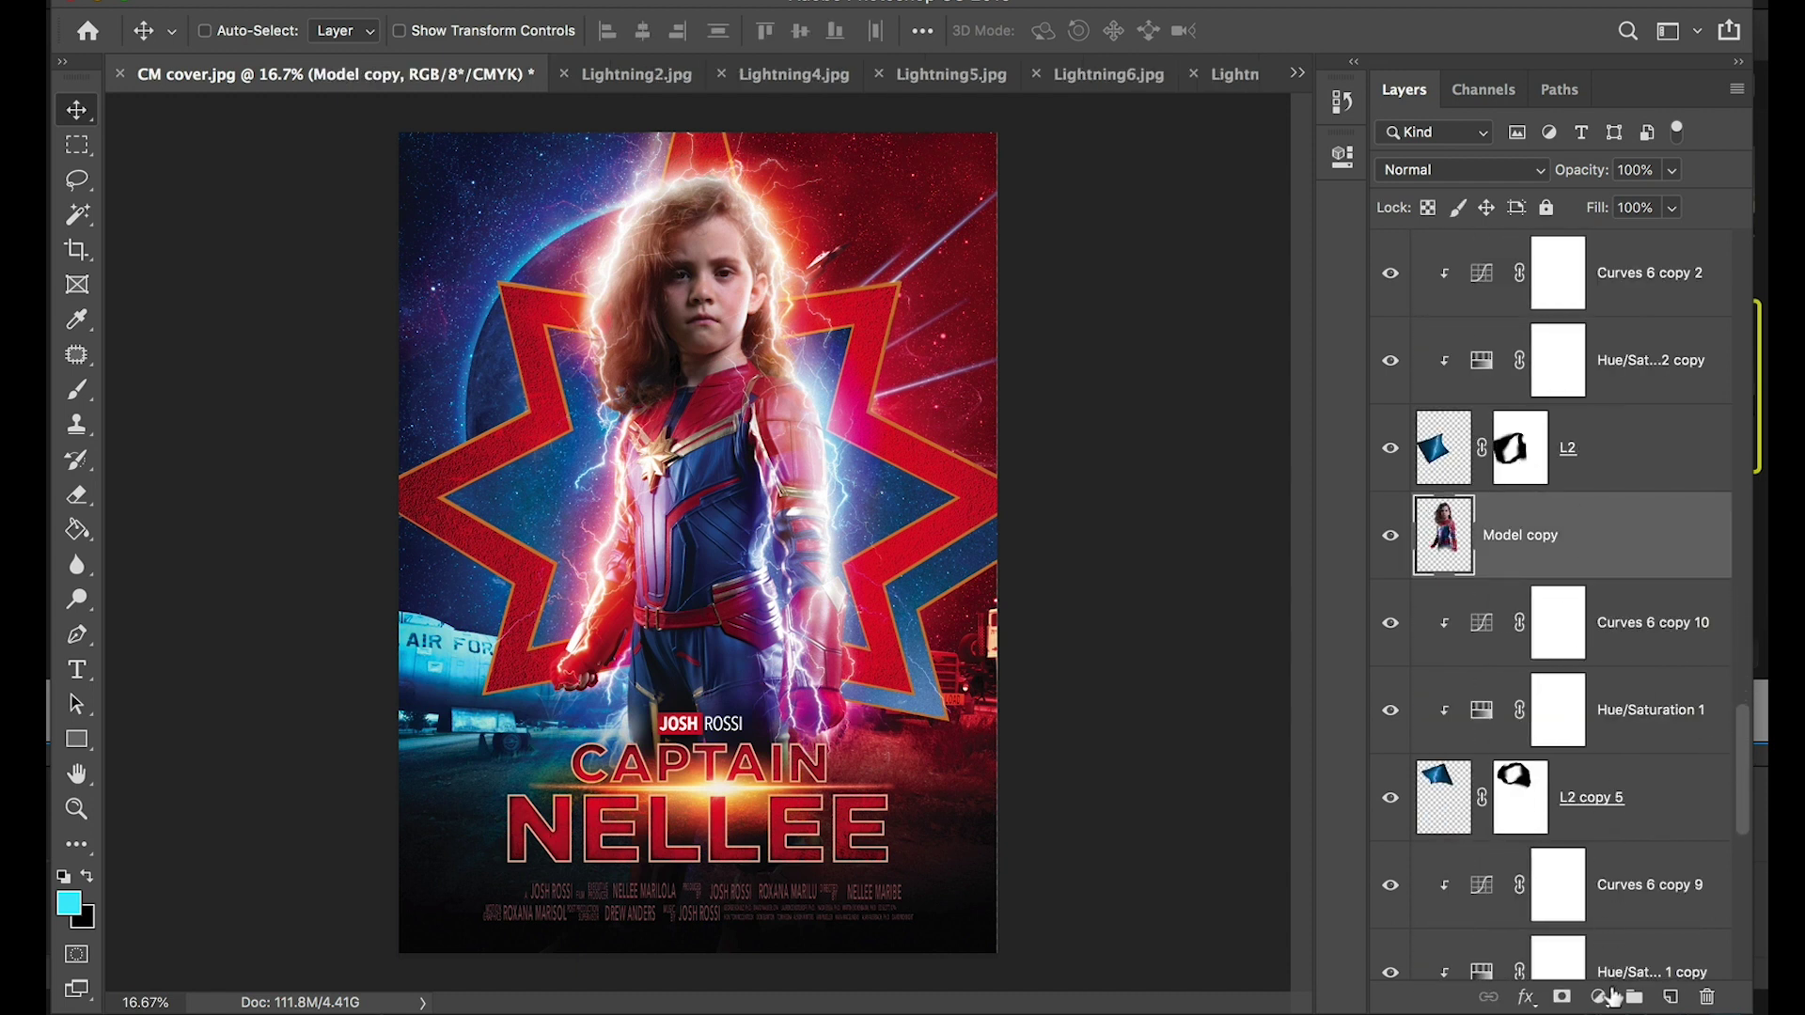
pyautogui.click(1600, 999)
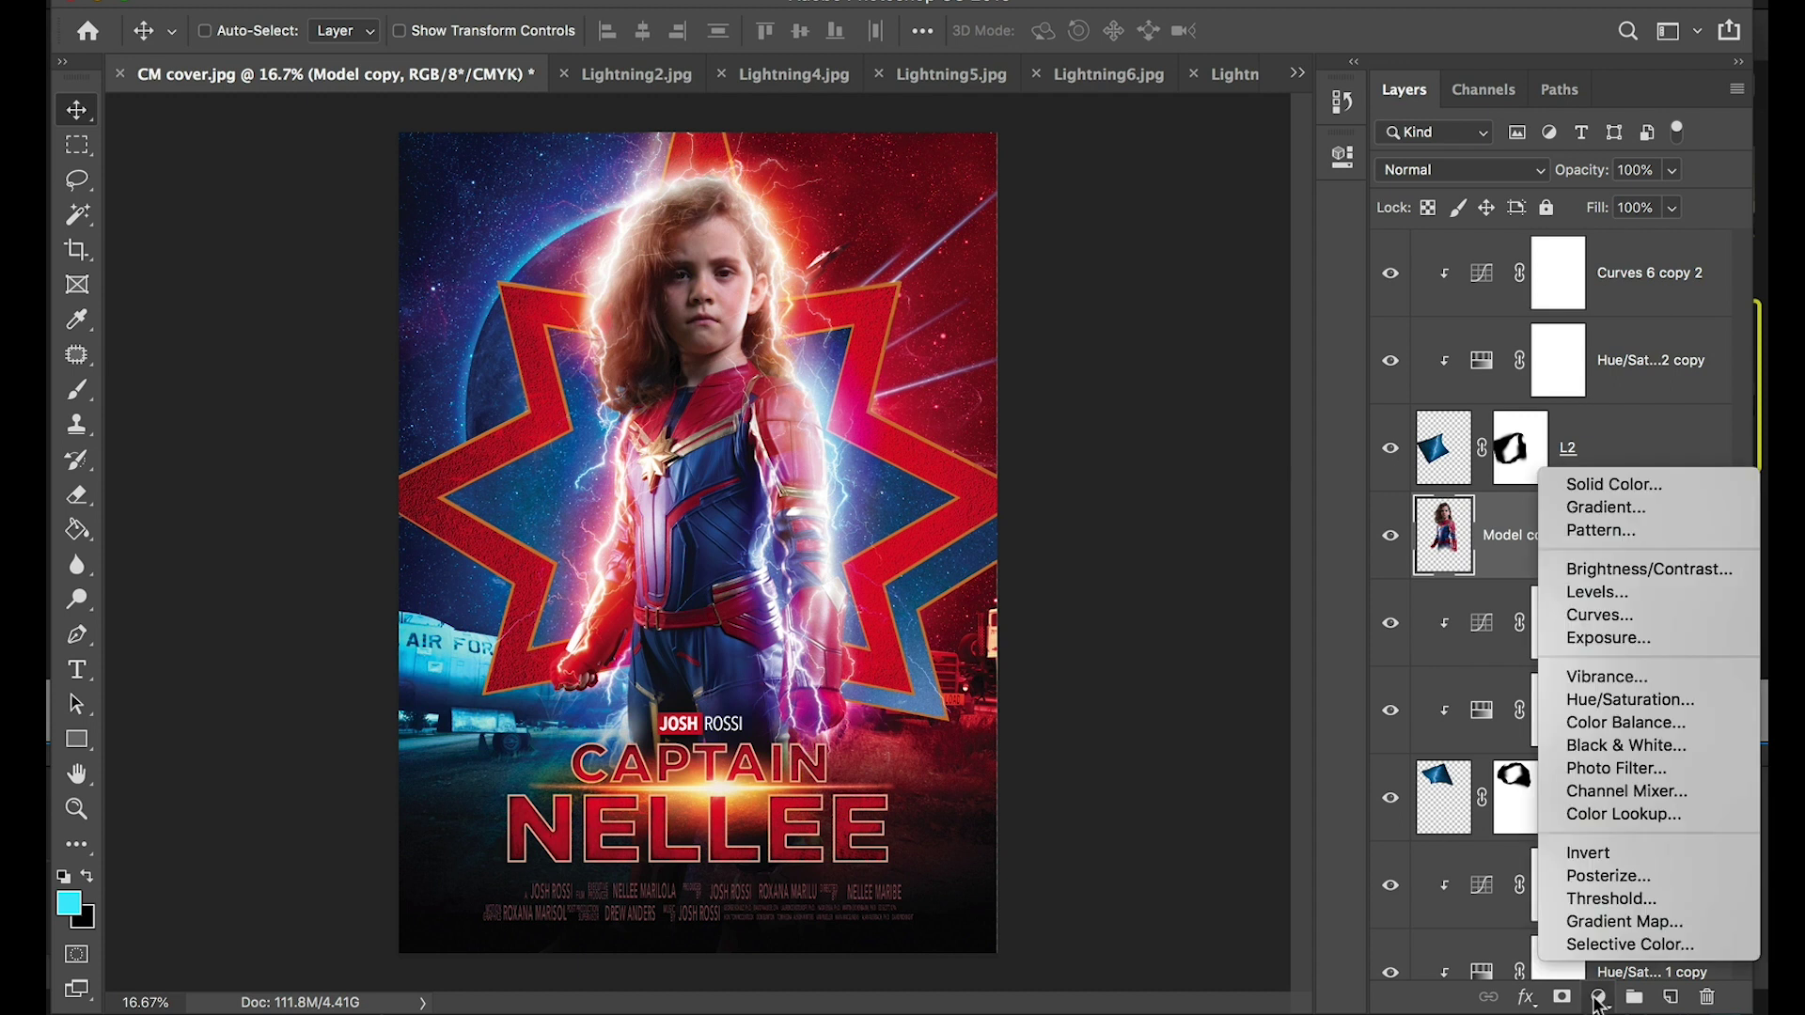
pyautogui.click(1634, 701)
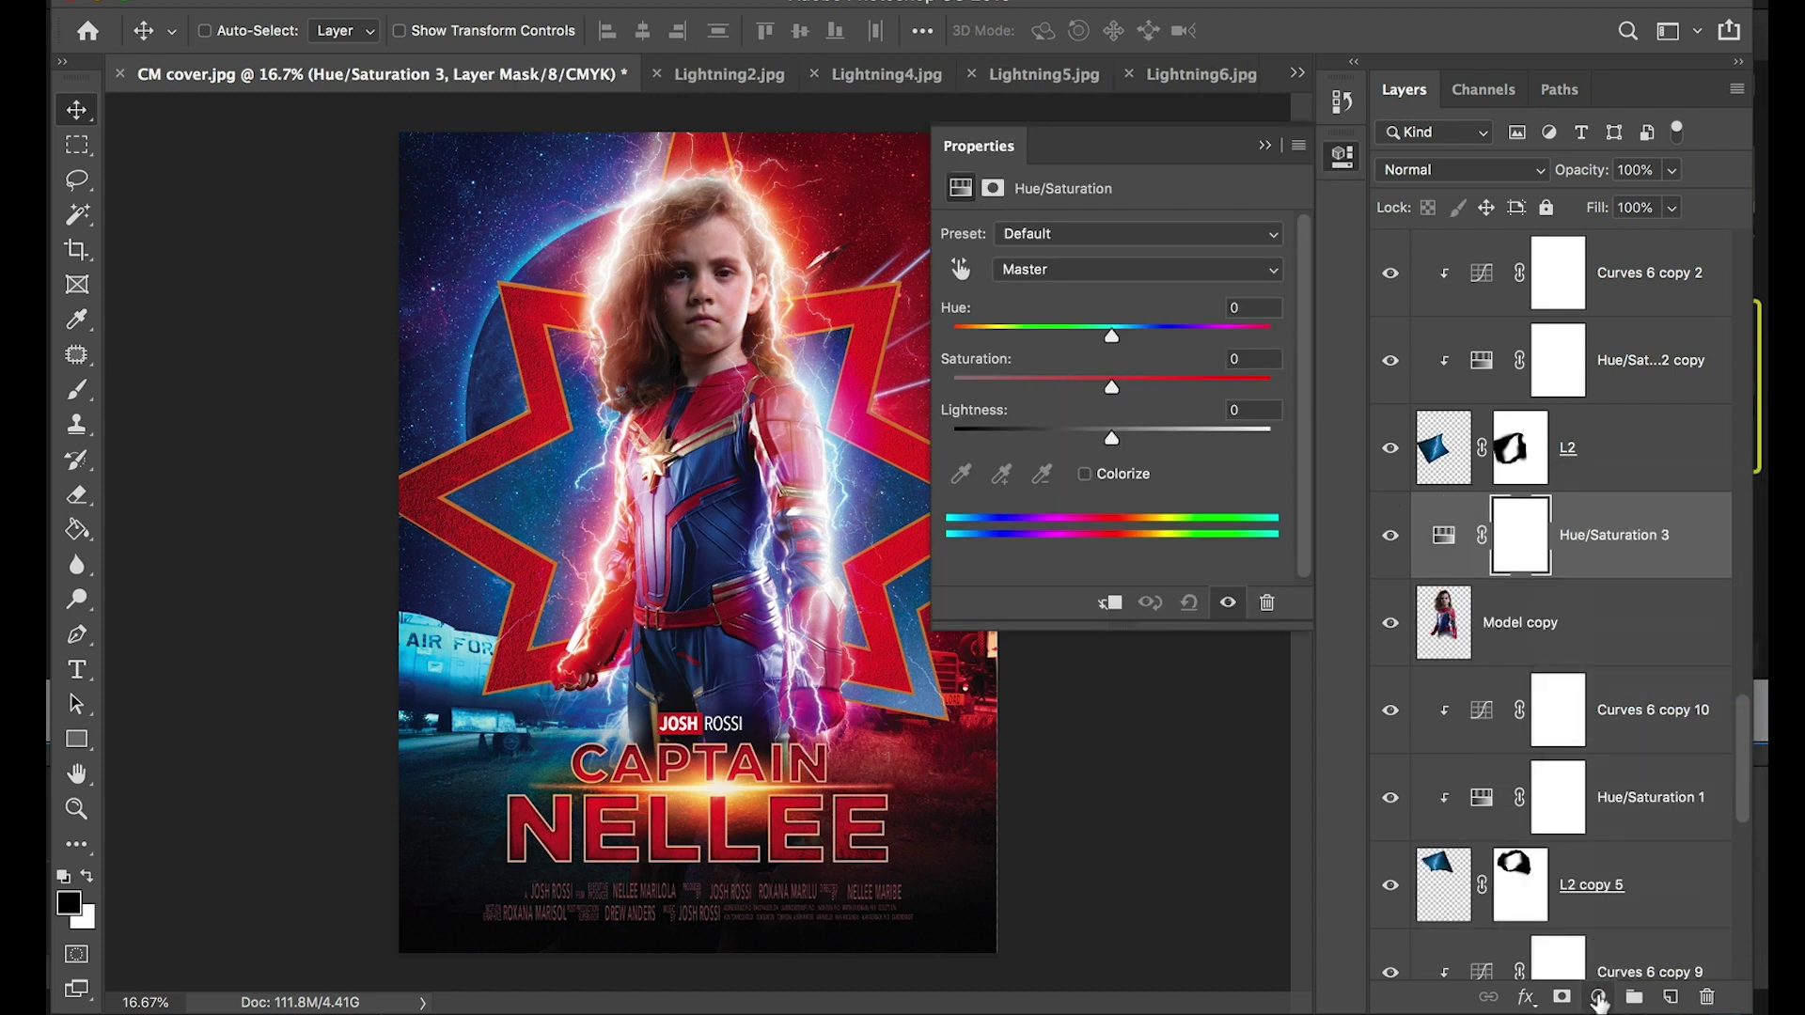
pyautogui.click(1599, 998)
pyautogui.click(1635, 724)
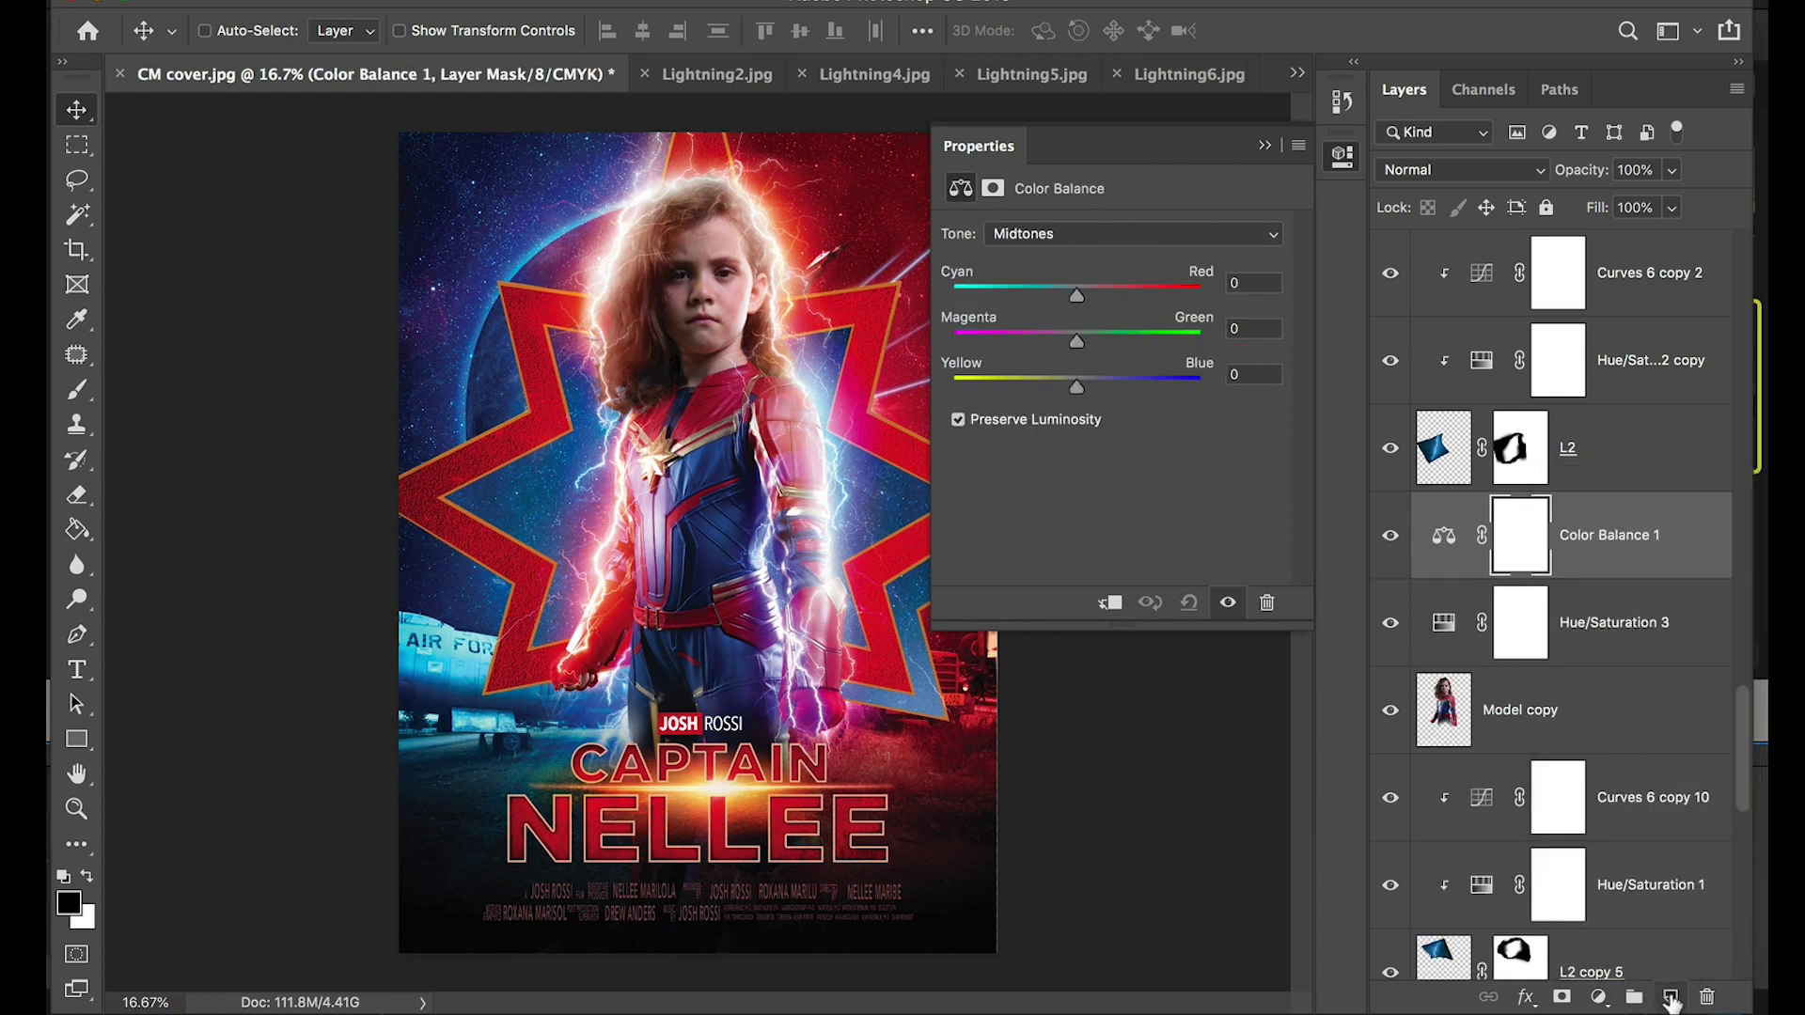
# Create a new layer named Highlights above Color Balance 1 and set its blend mode to Overlay
pyautogui.click(1671, 999)
pyautogui.doubleClick(1509, 534)
pyautogui.write('Highlights')
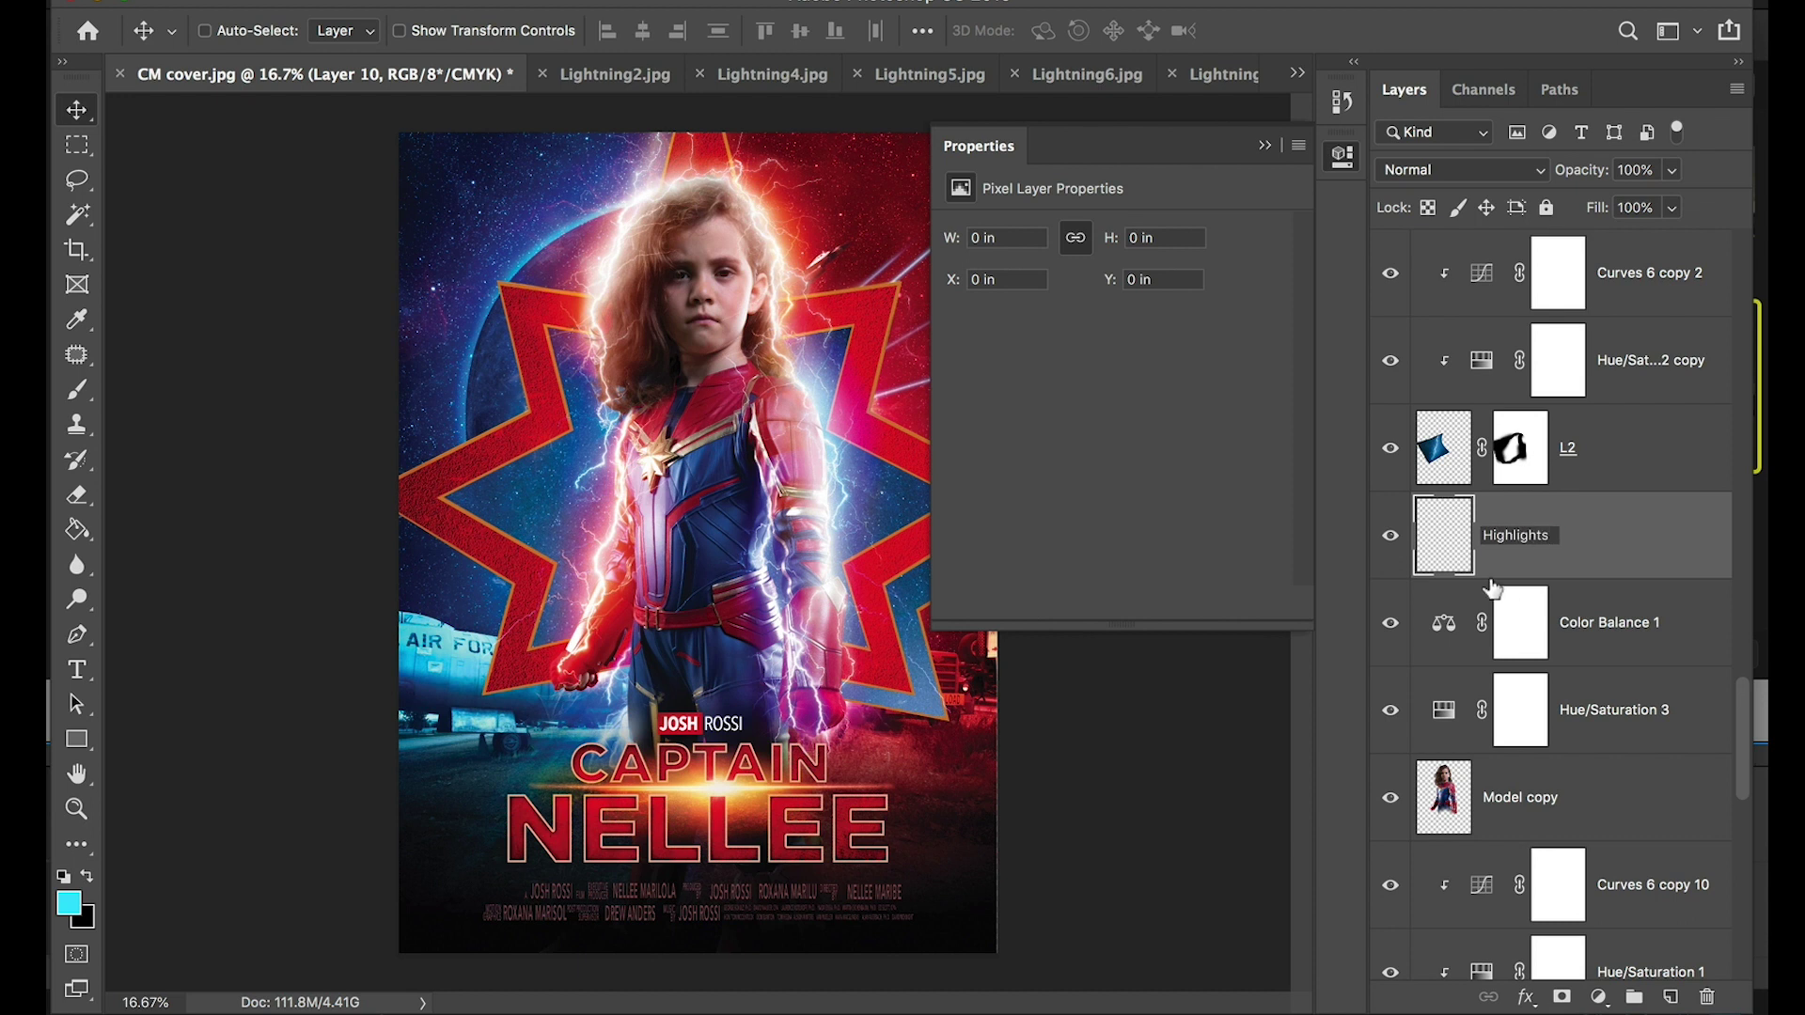
pyautogui.press('Return')
pyautogui.click(1434, 172)
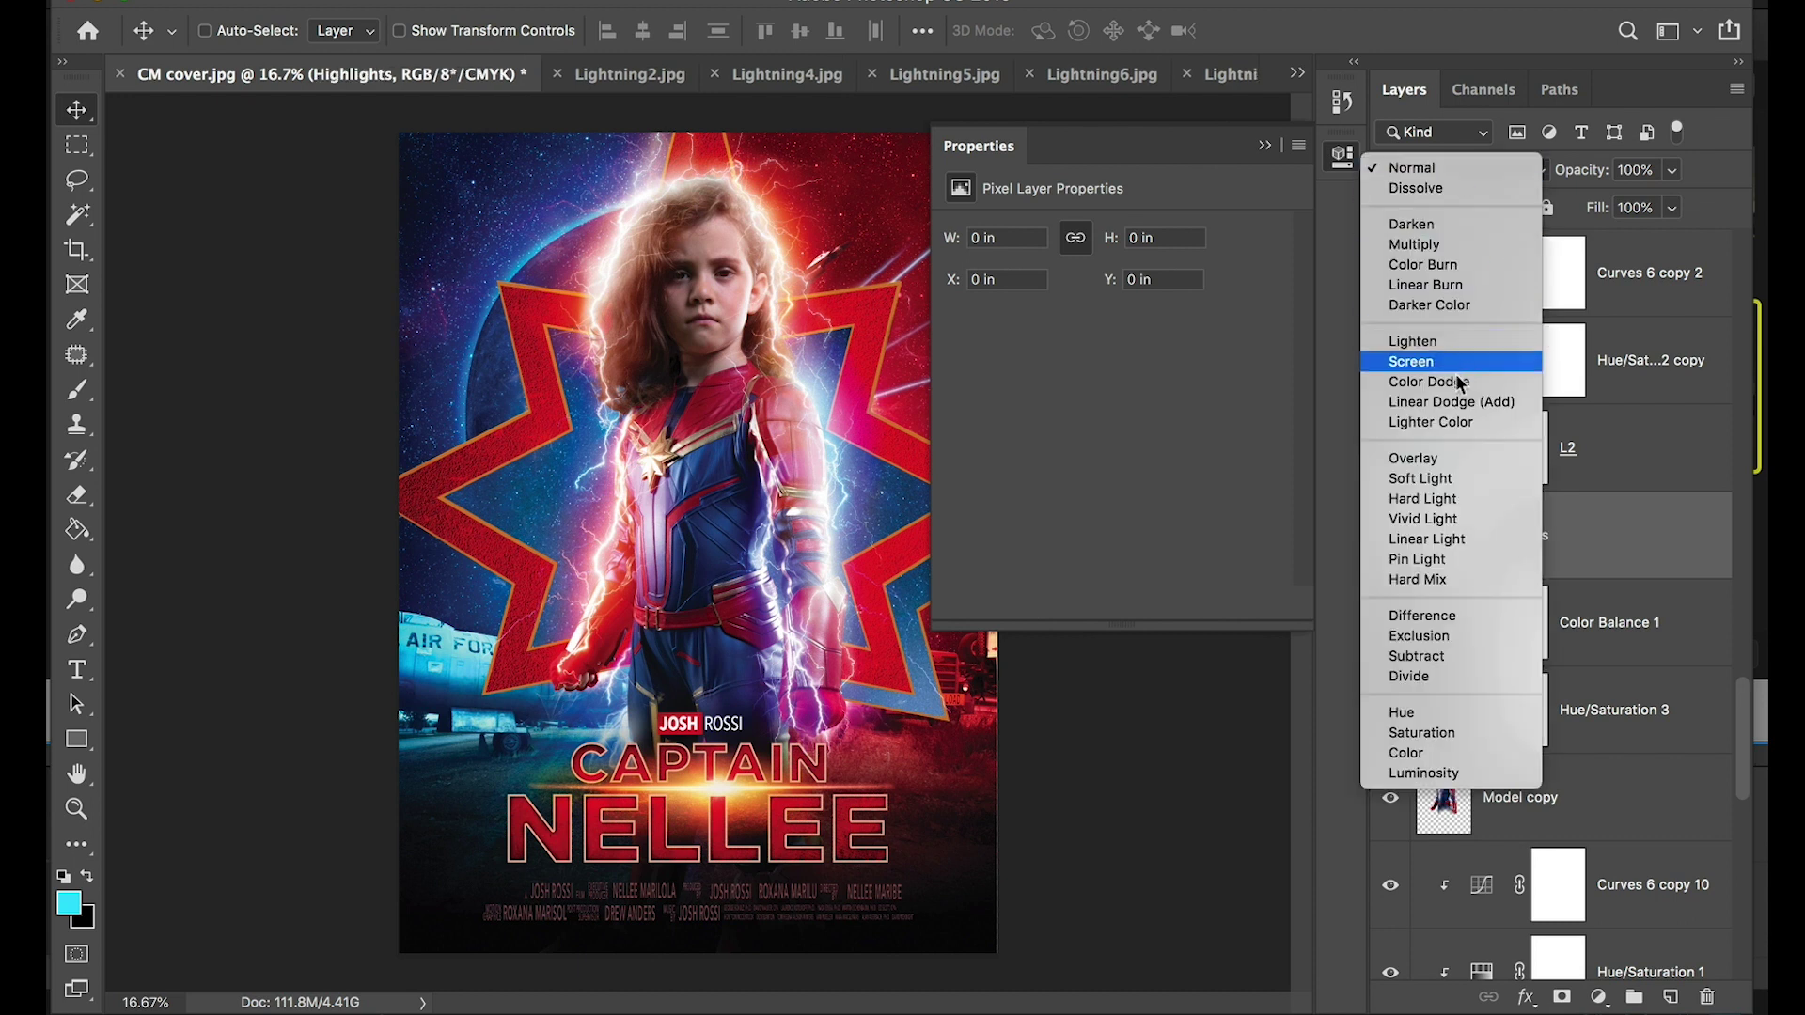
pyautogui.click(1439, 457)
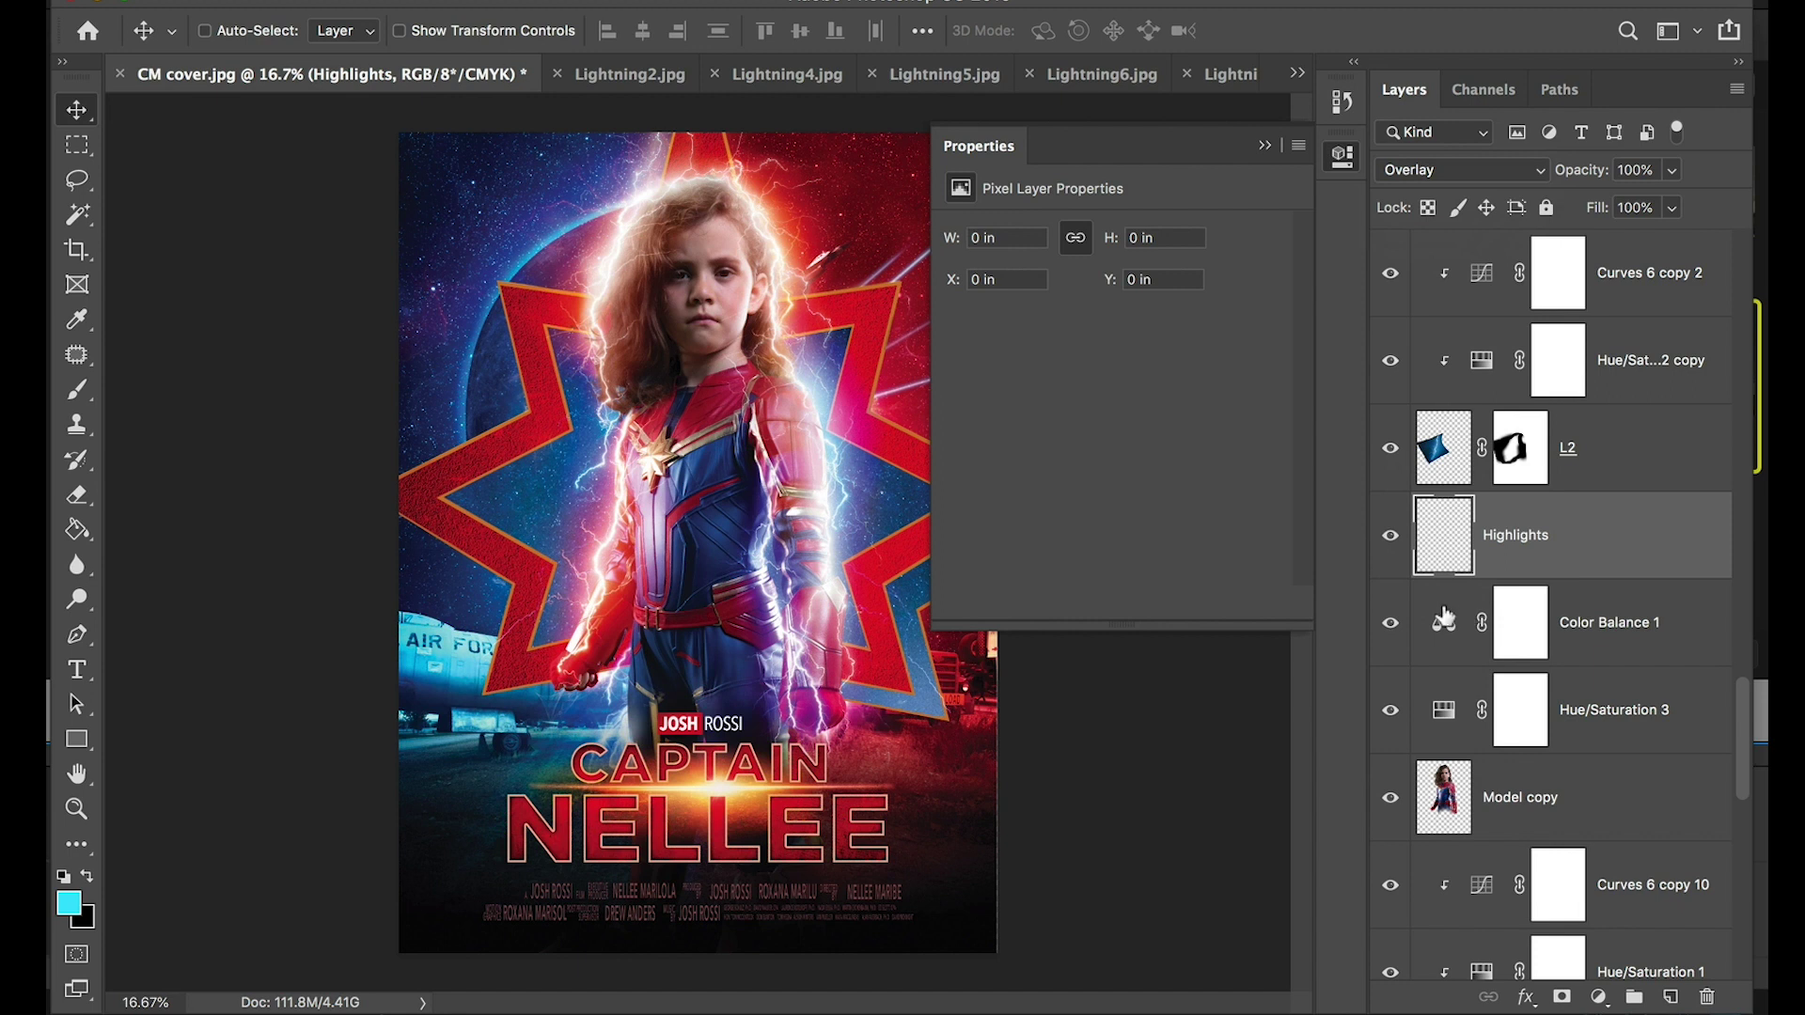
# Clip Hue/Saturation 3, Color Balance 1 and Highlights to the Model copy layer
pyautogui.keyDown('alt'); pyautogui.click(1452, 749); pyautogui.keyUp('alt')
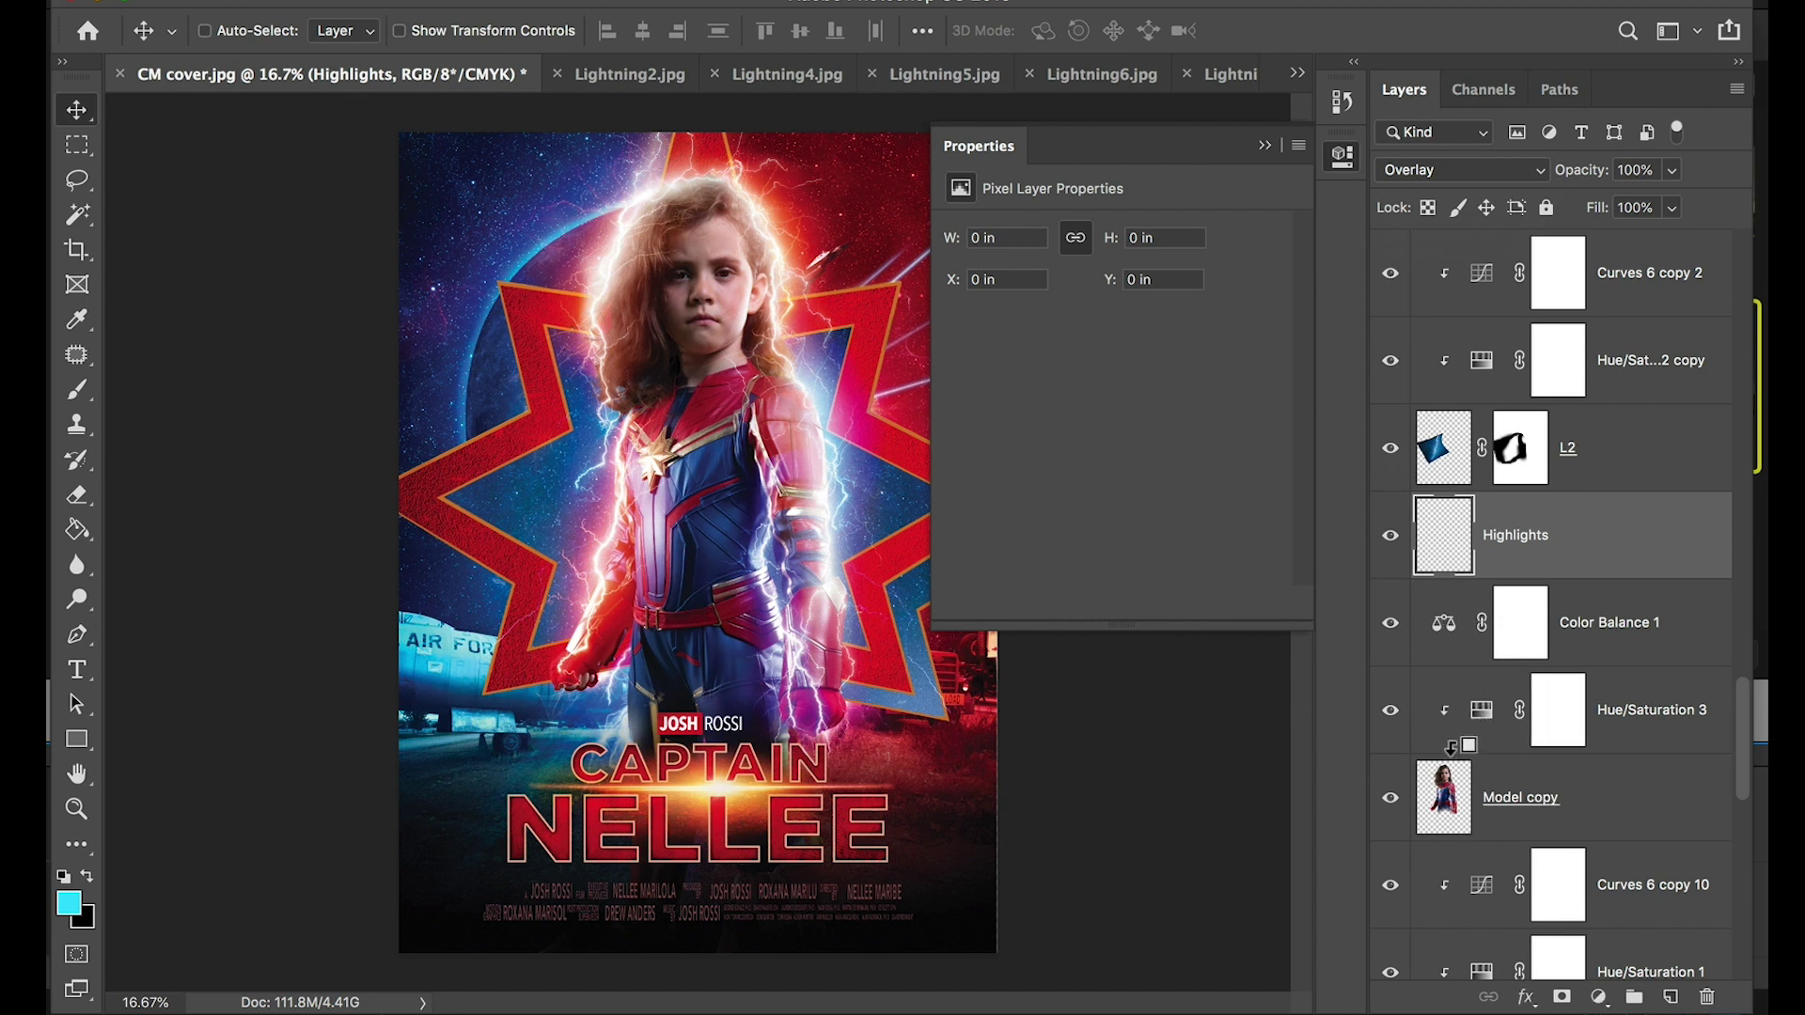
pyautogui.keyDown('alt'); pyautogui.click(1452, 661); pyautogui.keyUp('alt')
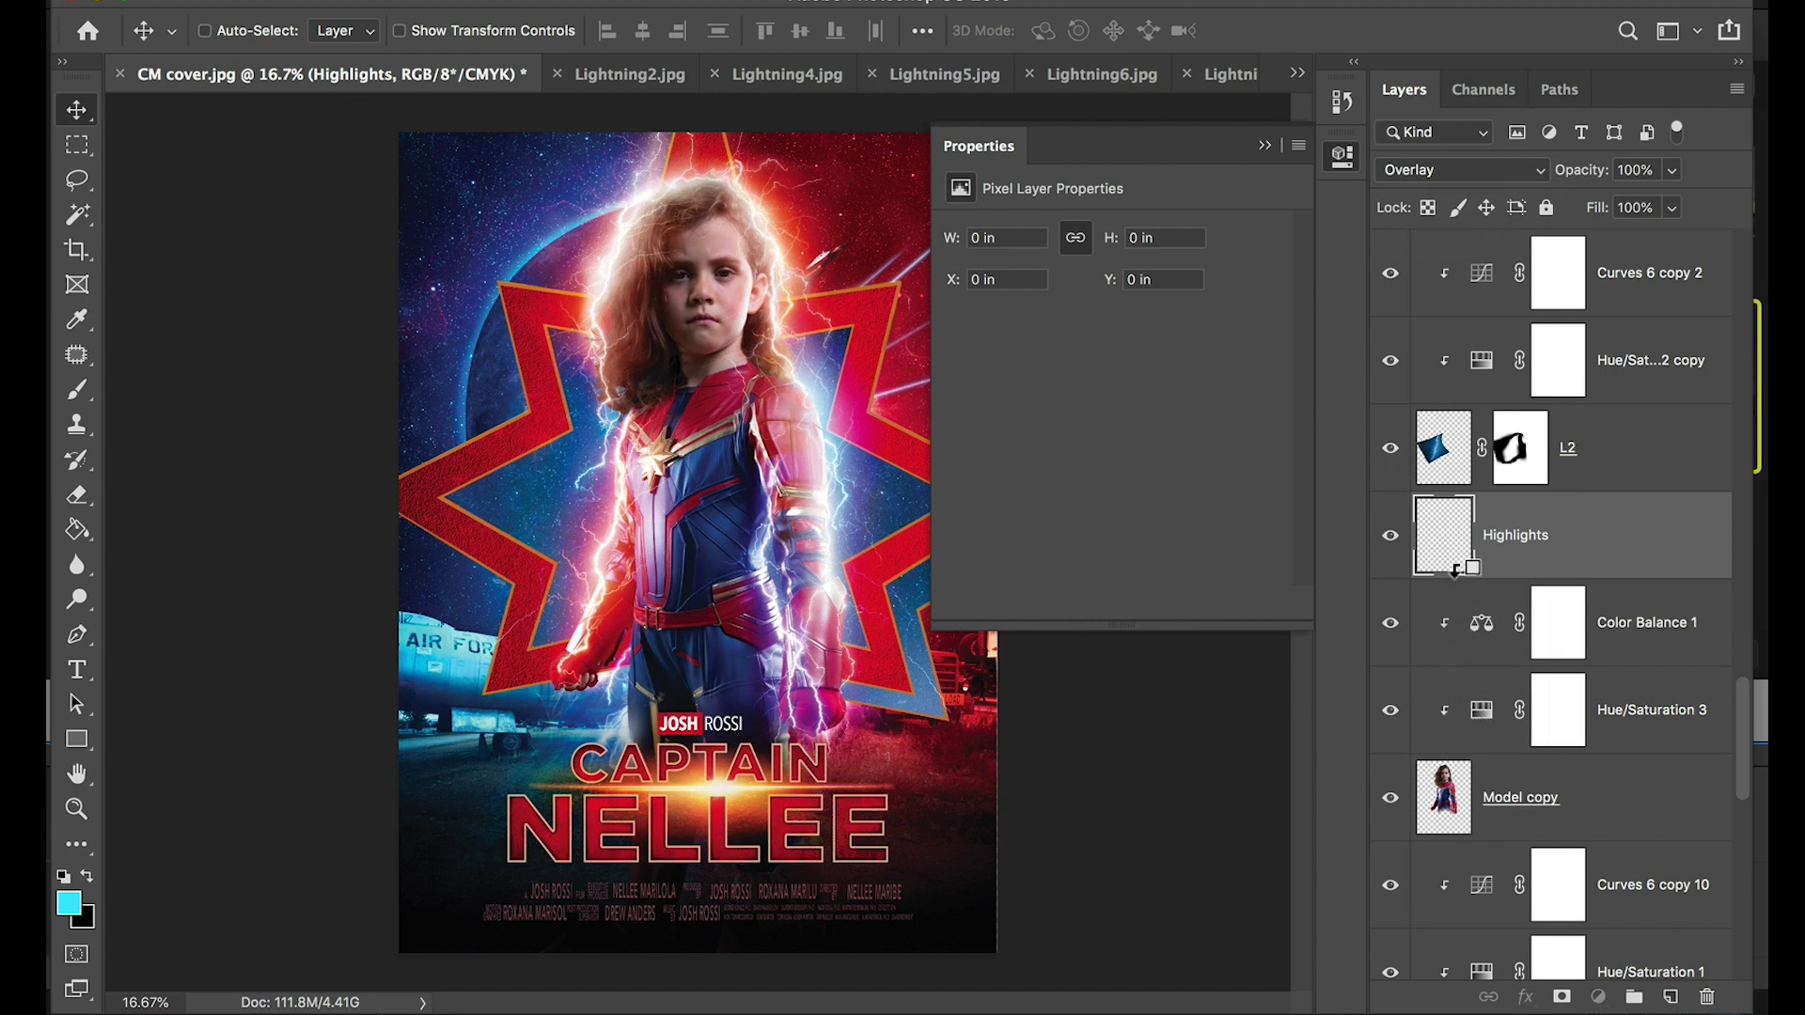
pyautogui.keyDown('alt'); pyautogui.click(1455, 574); pyautogui.keyUp('alt')
# Set the Saturation of Hue/Saturation 3 to -10 and compare the girl with and without the adjustment
pyautogui.click(1483, 719)
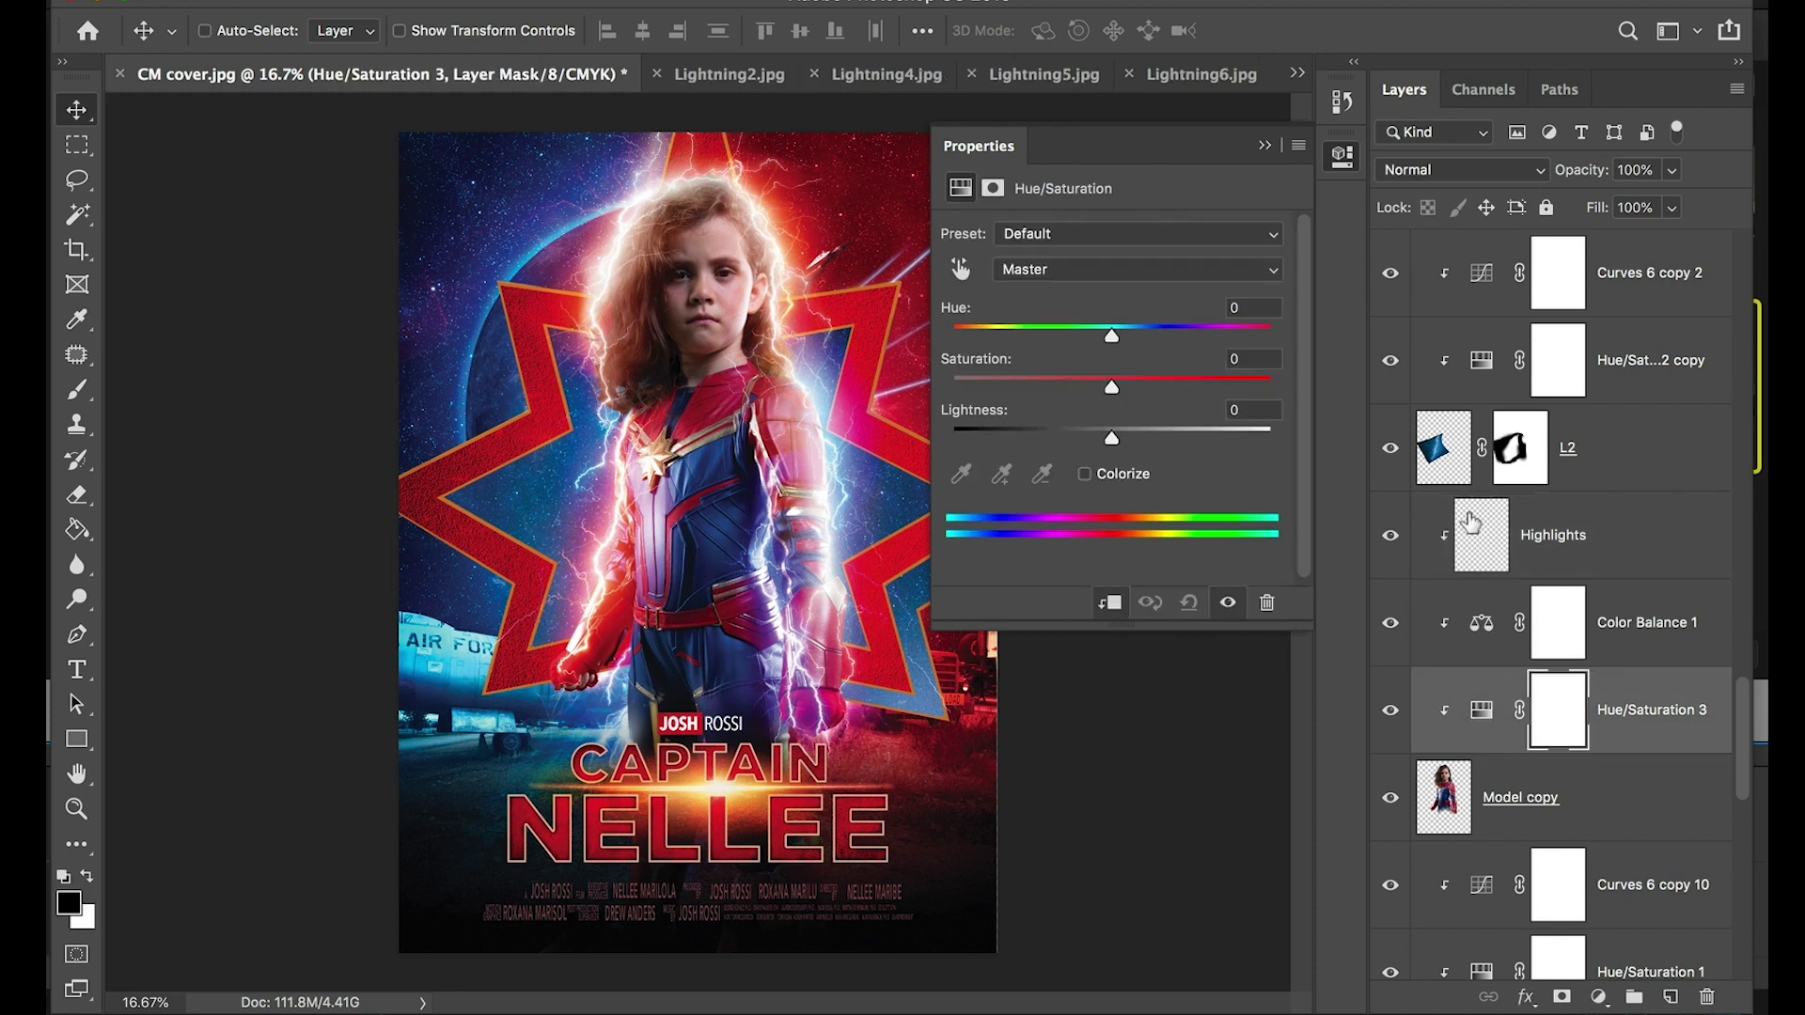
pyautogui.moveTo(1111, 387); pyautogui.dragTo(1202, 391)
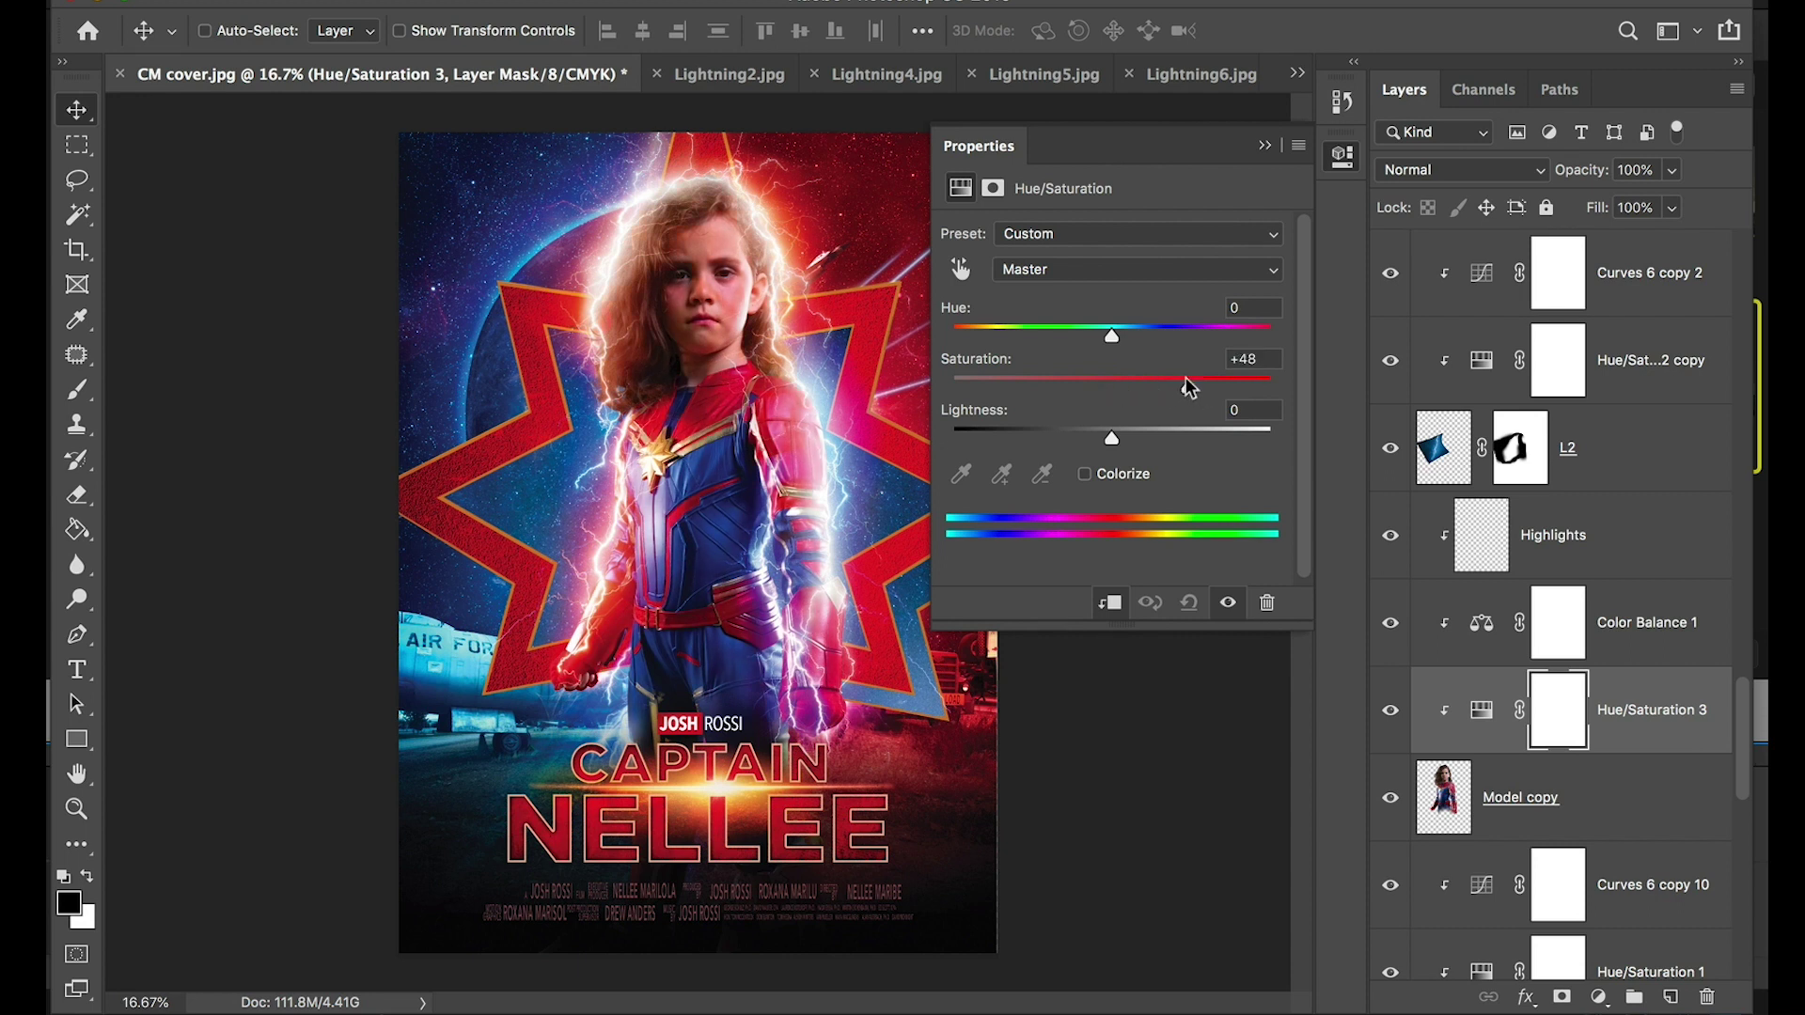
pyautogui.moveTo(1168, 385); pyautogui.dragTo(1100, 386)
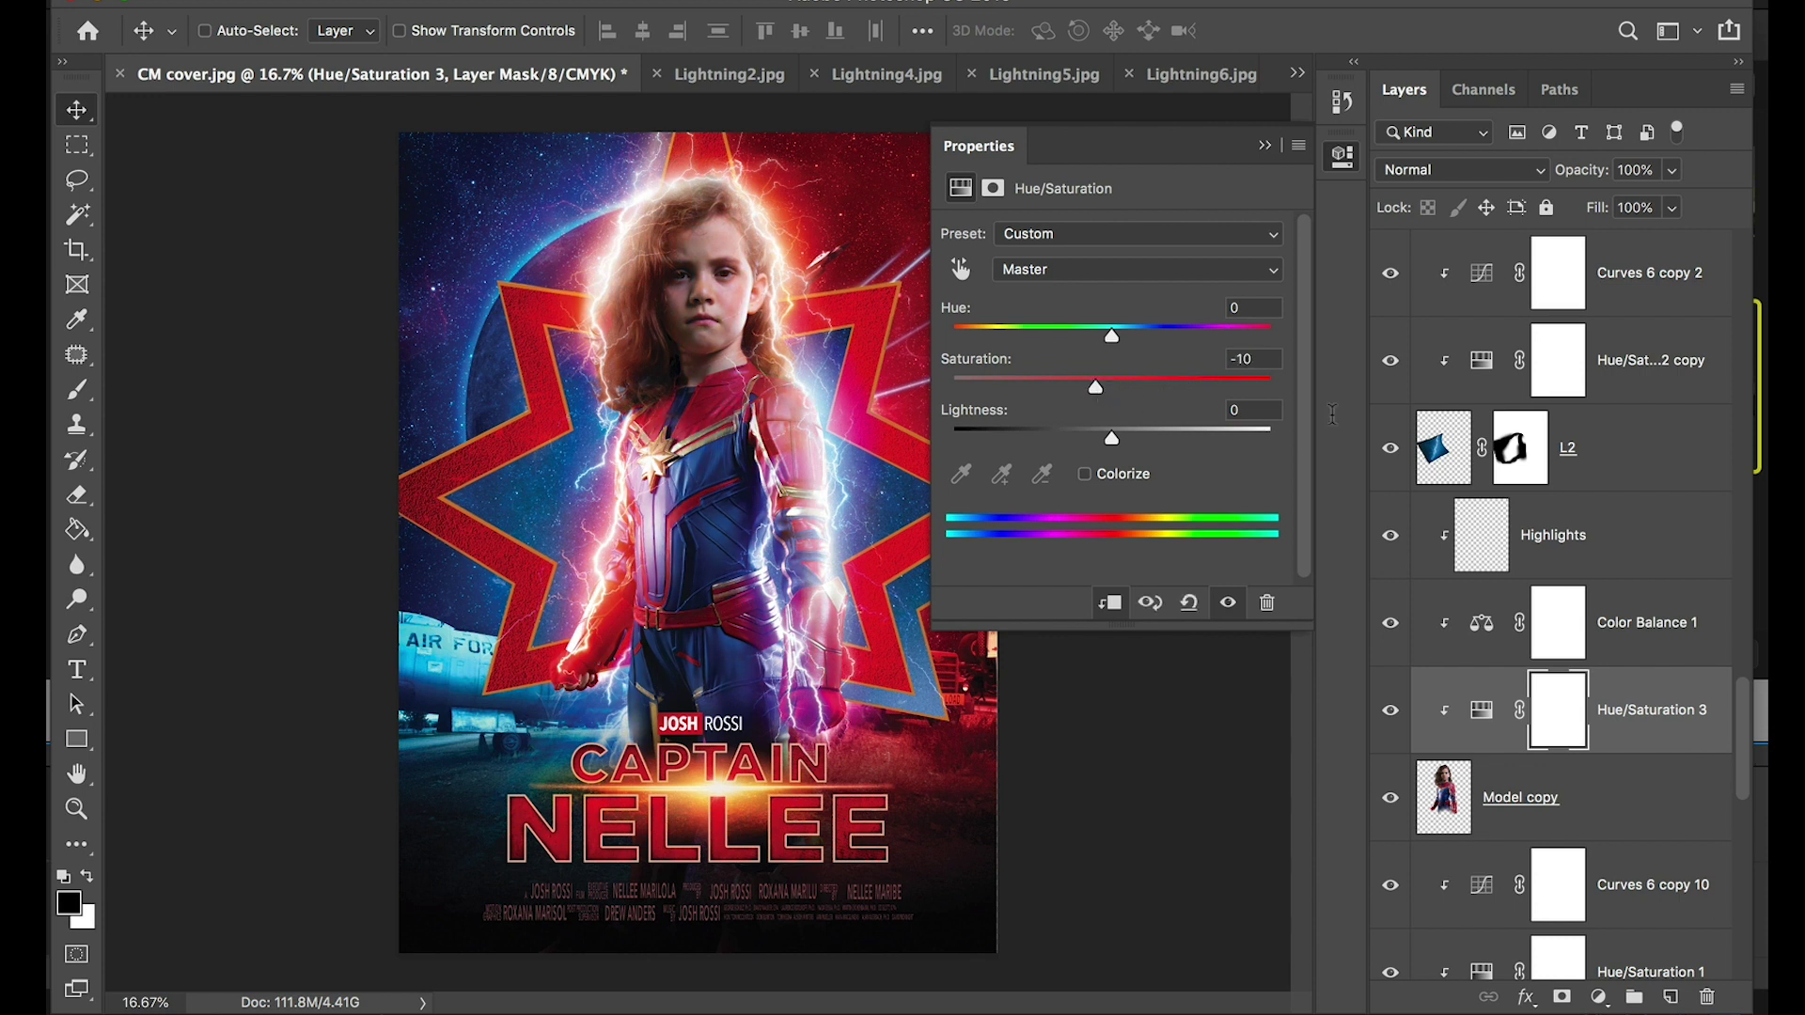
pyautogui.click(1392, 717)
pyautogui.click(1393, 716)
# Set the Color Balance 1 midtones to +10 on Cyan–Red and -16 on Yellow–Blue
pyautogui.click(1486, 630)
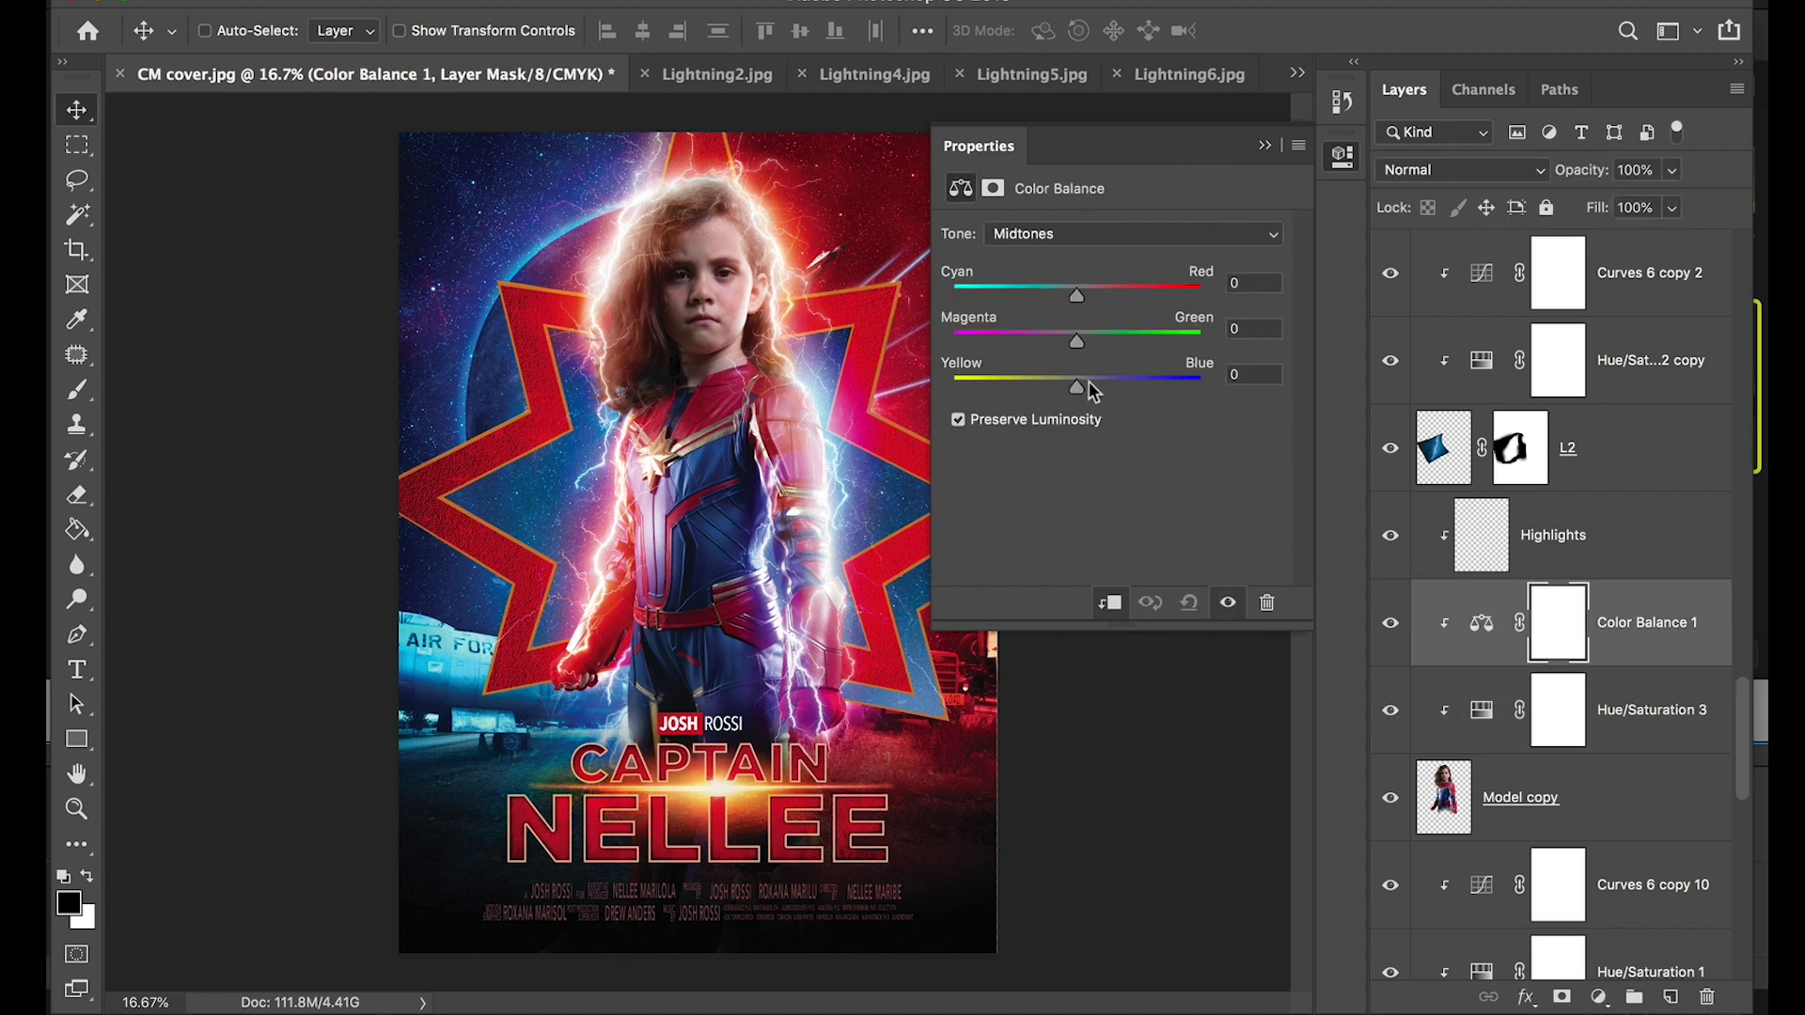
pyautogui.click(1057, 382)
pyautogui.moveTo(1082, 301); pyautogui.dragTo(1098, 297)
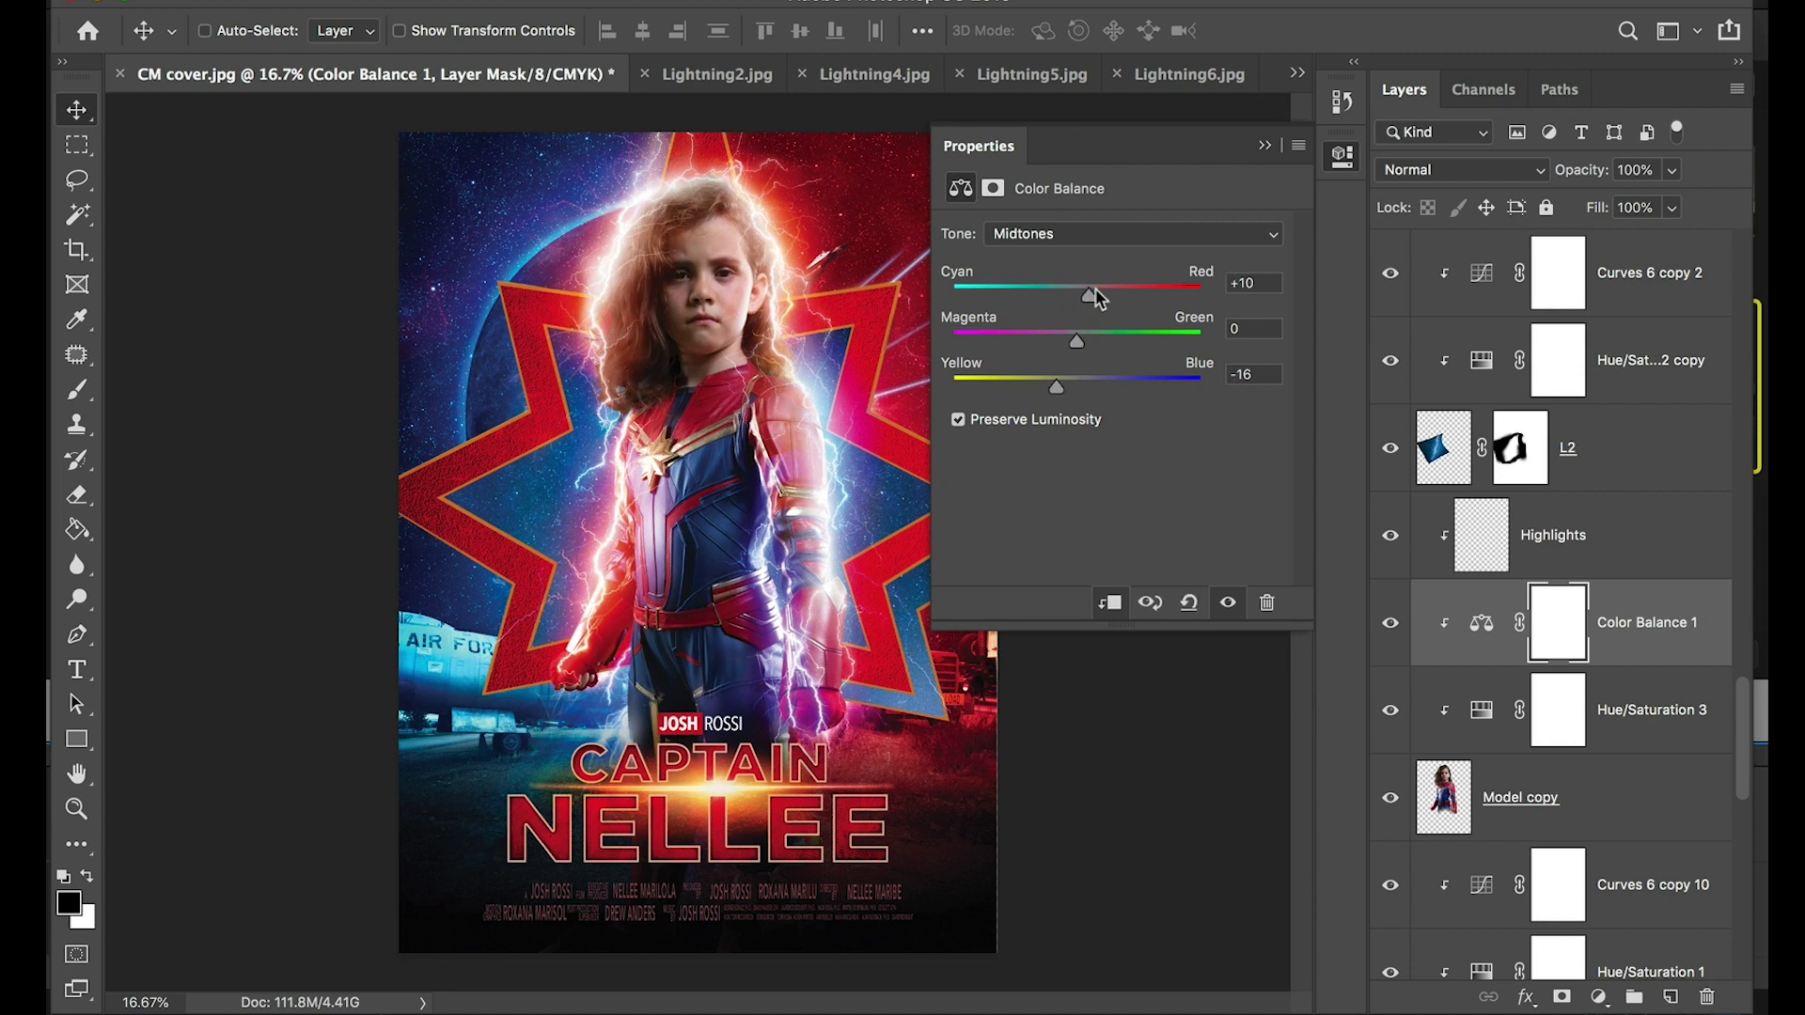
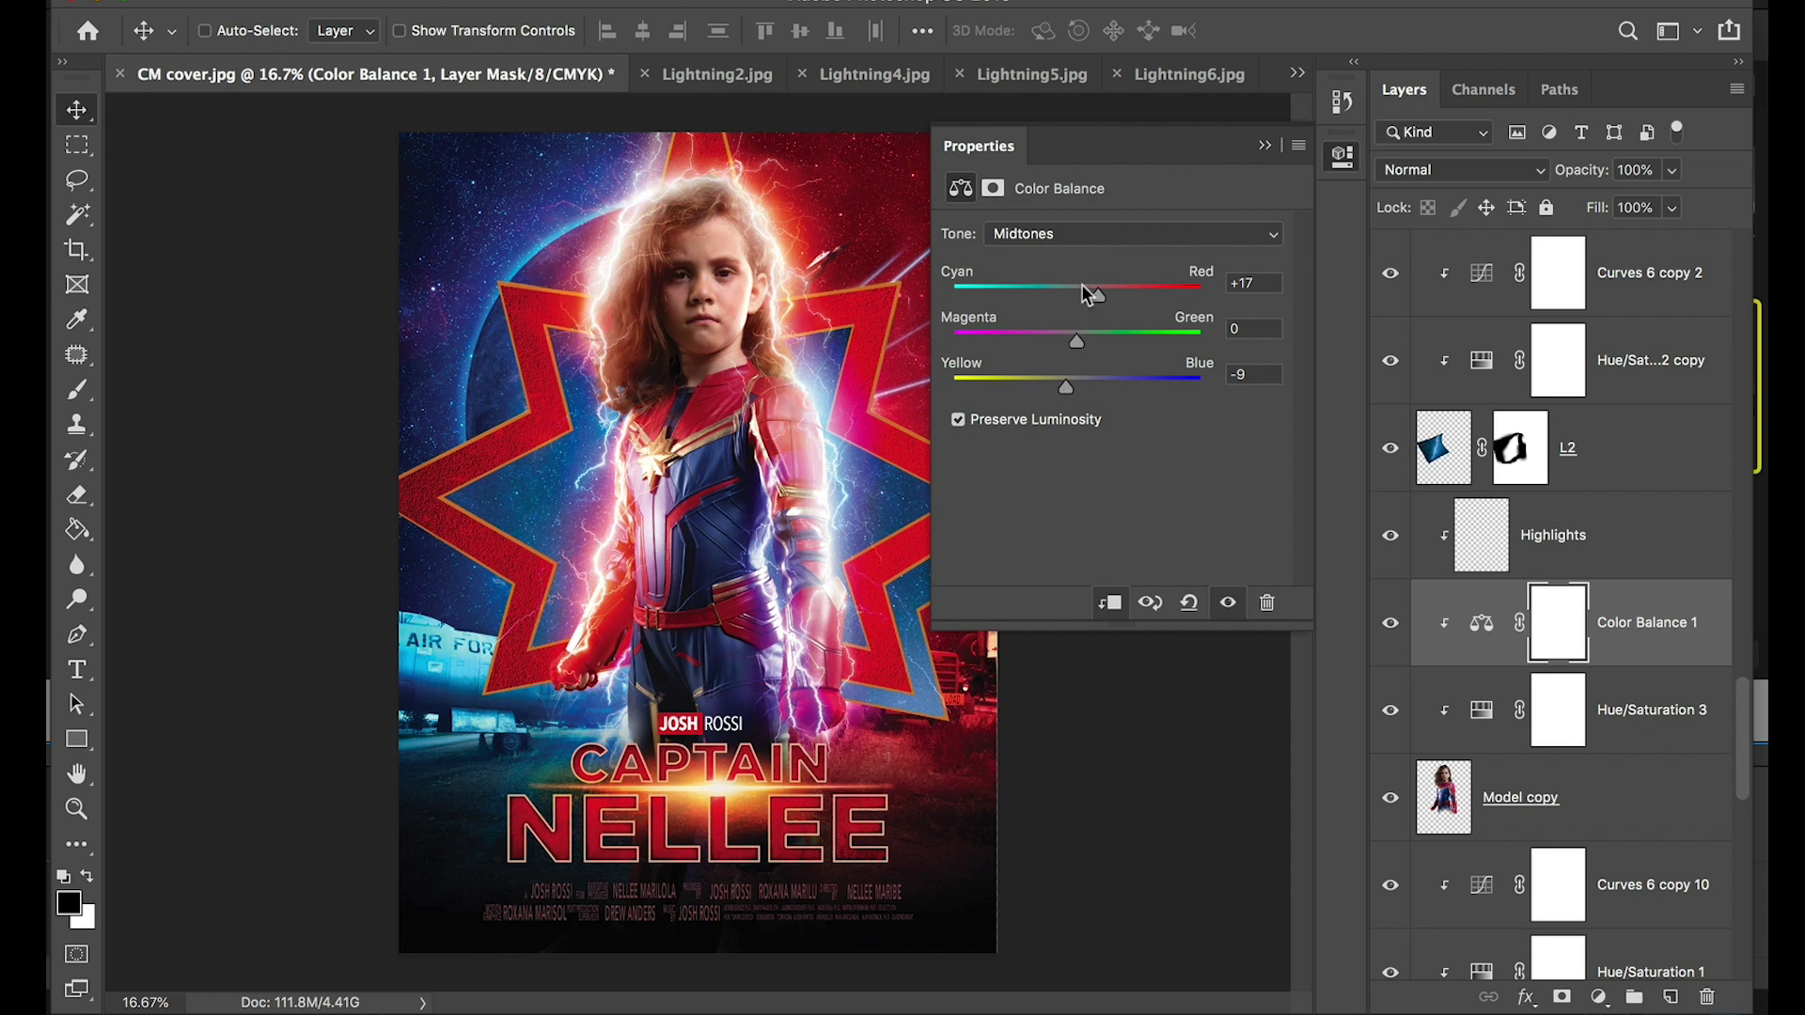
# Fine-tune the Color Balance 1 midtones, set its highlights to +14 on Cyan–Red and -25 on Yellow–Blue, and compare the girl with and without it
pyautogui.moveTo(1085, 290); pyautogui.dragTo(1089, 287)
pyautogui.moveTo(1063, 380); pyautogui.dragTo(1081, 385)
pyautogui.click(1096, 233)
pyautogui.click(1095, 250)
pyautogui.moveTo(1049, 381); pyautogui.dragTo(1045, 382)
pyautogui.moveTo(1089, 294); pyautogui.dragTo(1093, 293)
pyautogui.press('super+minus')
pyautogui.click(1392, 625)
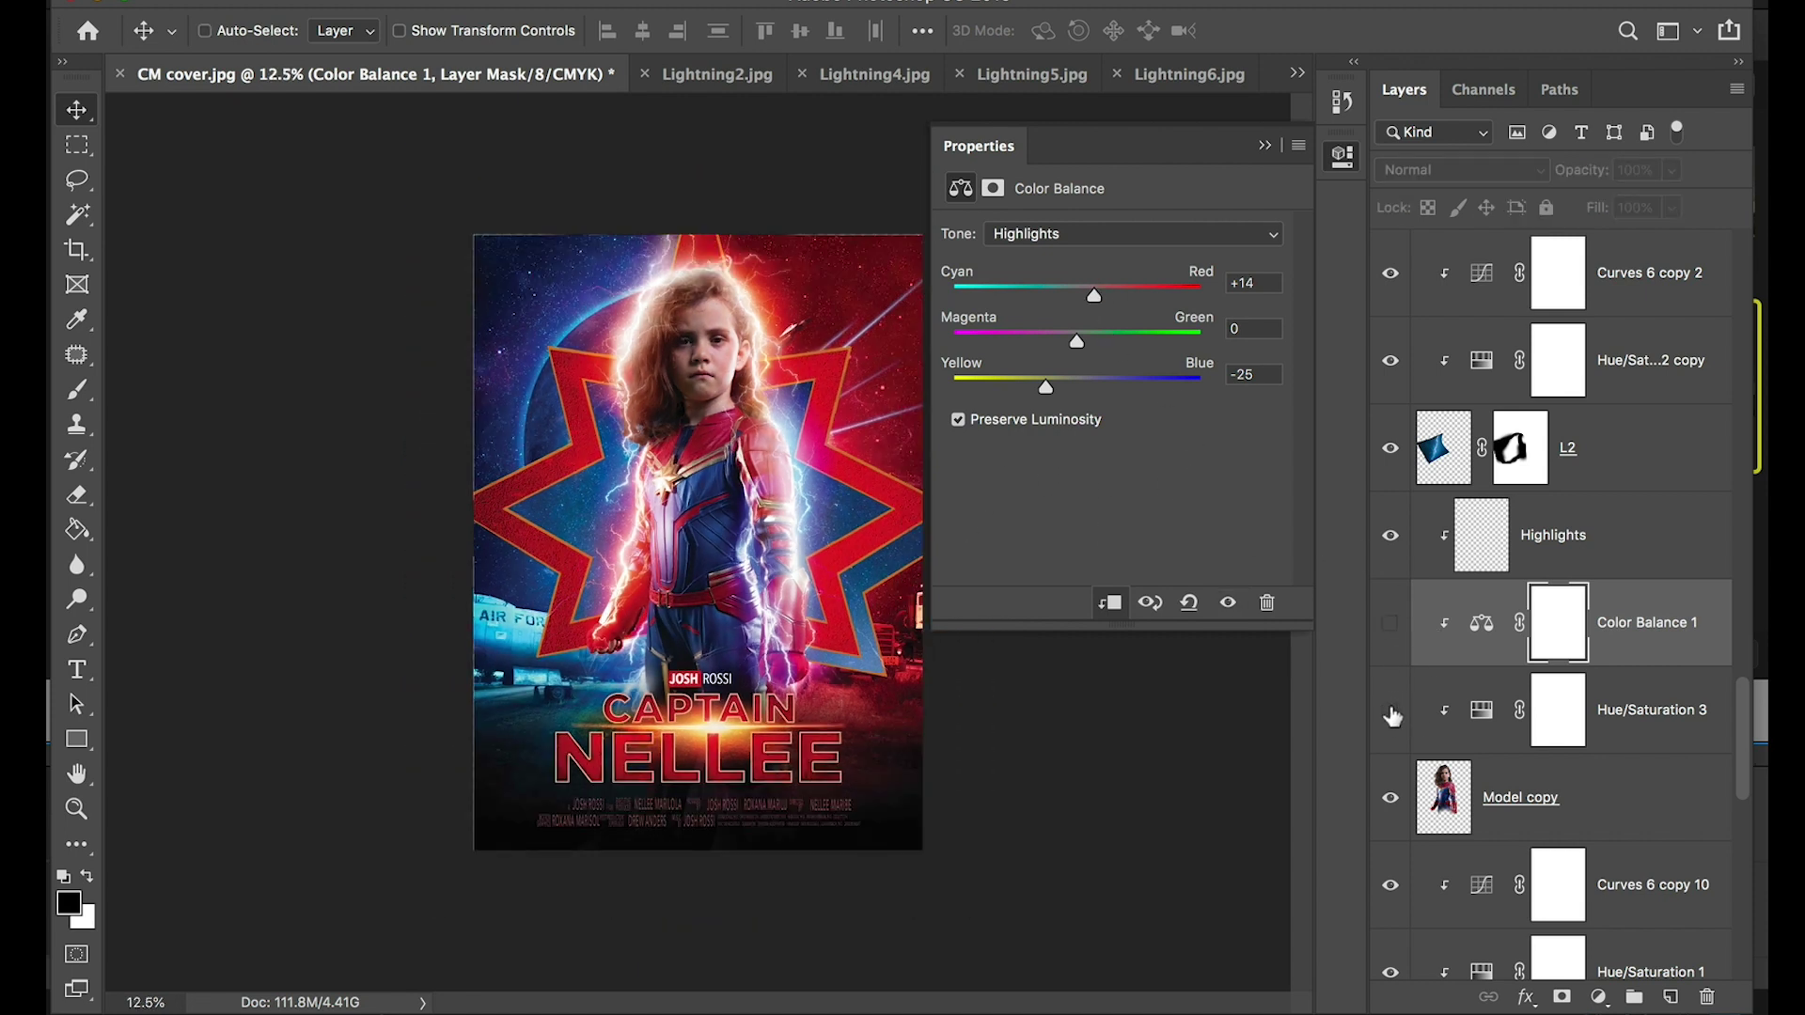
pyautogui.click(1390, 628)
pyautogui.press('super+plus')
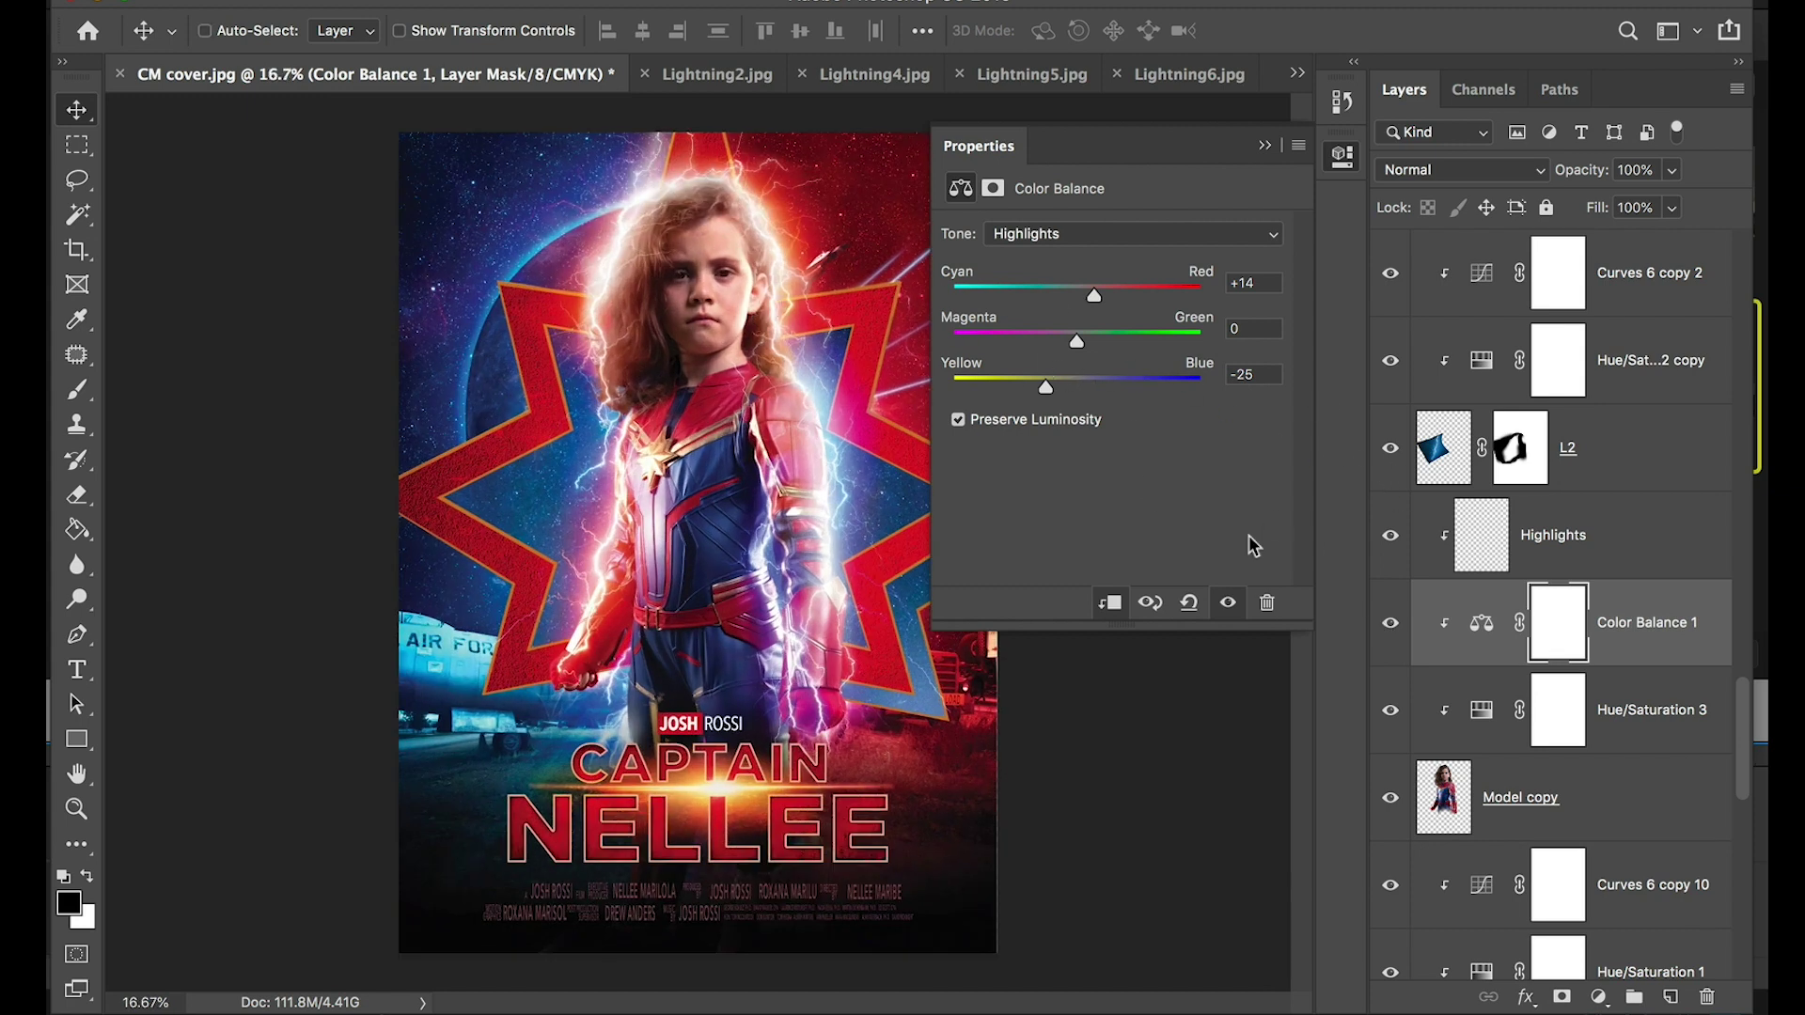
pyautogui.click(1392, 628)
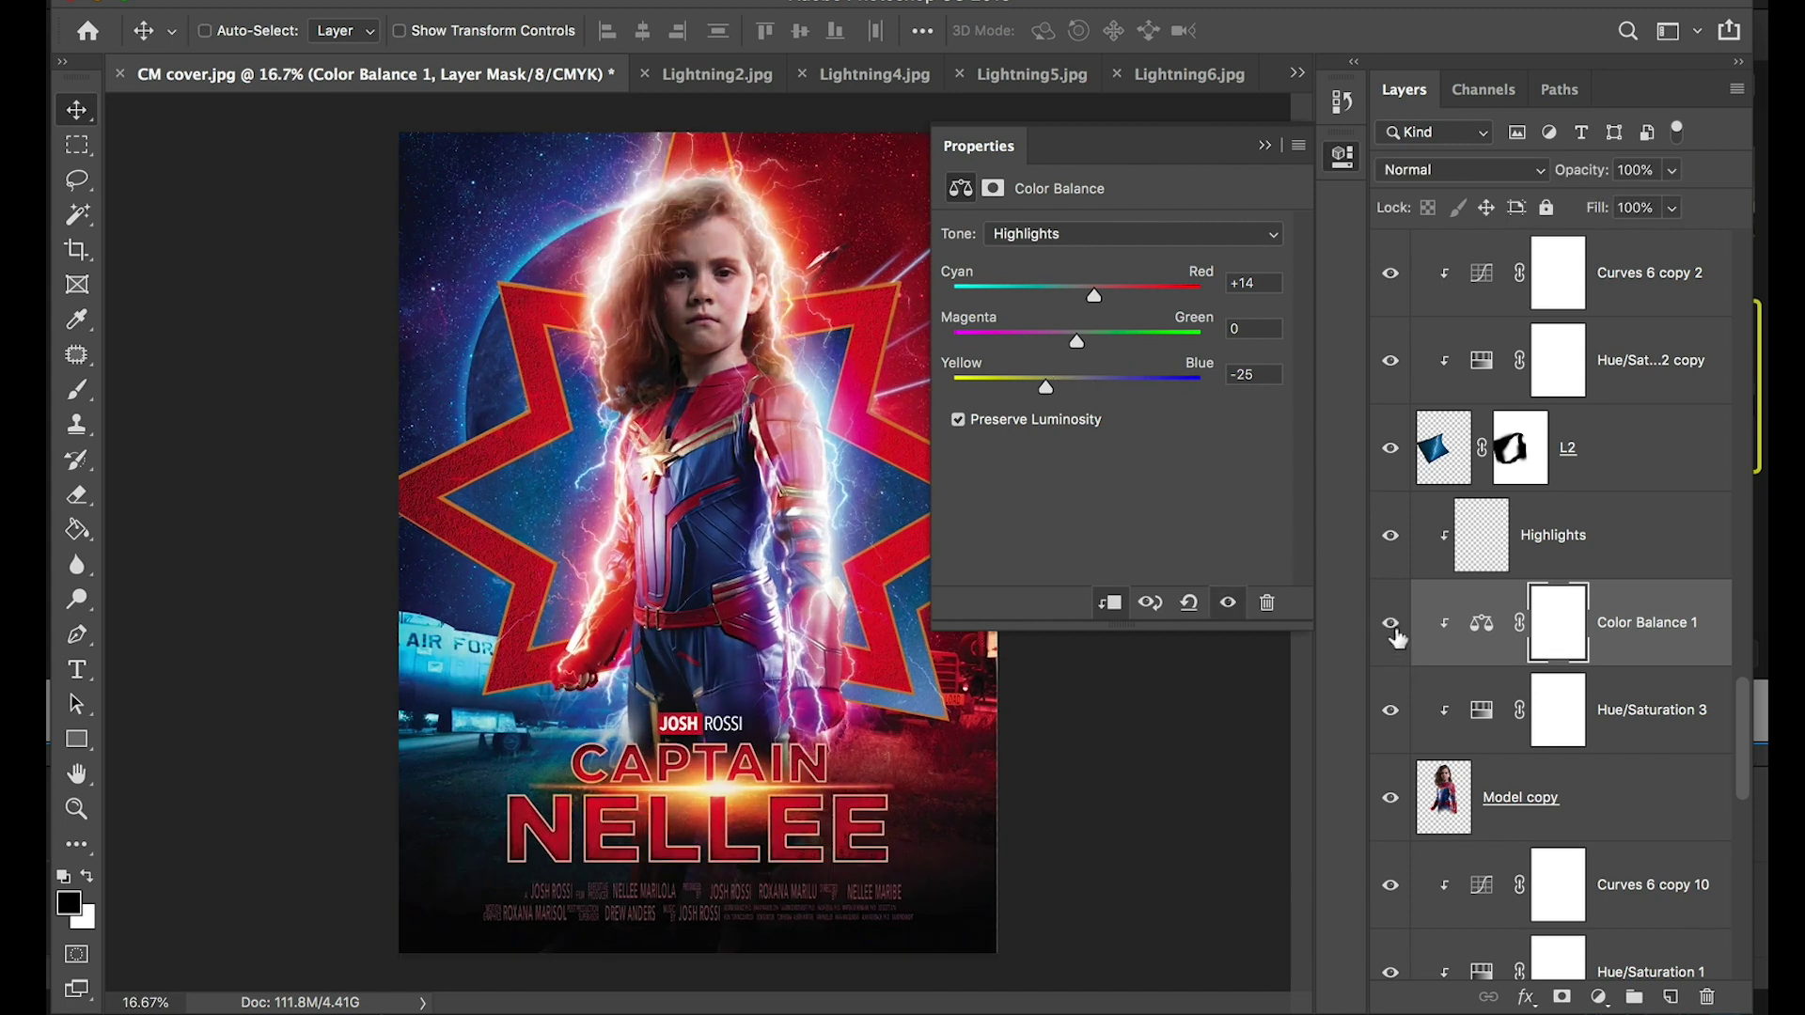
# Add a clipped Color Balance adjustment above Color Balance 1 with midtones at +1 on Yellow–Blue and highlights shifted slightly towards yellow
pyautogui.click(1599, 999)
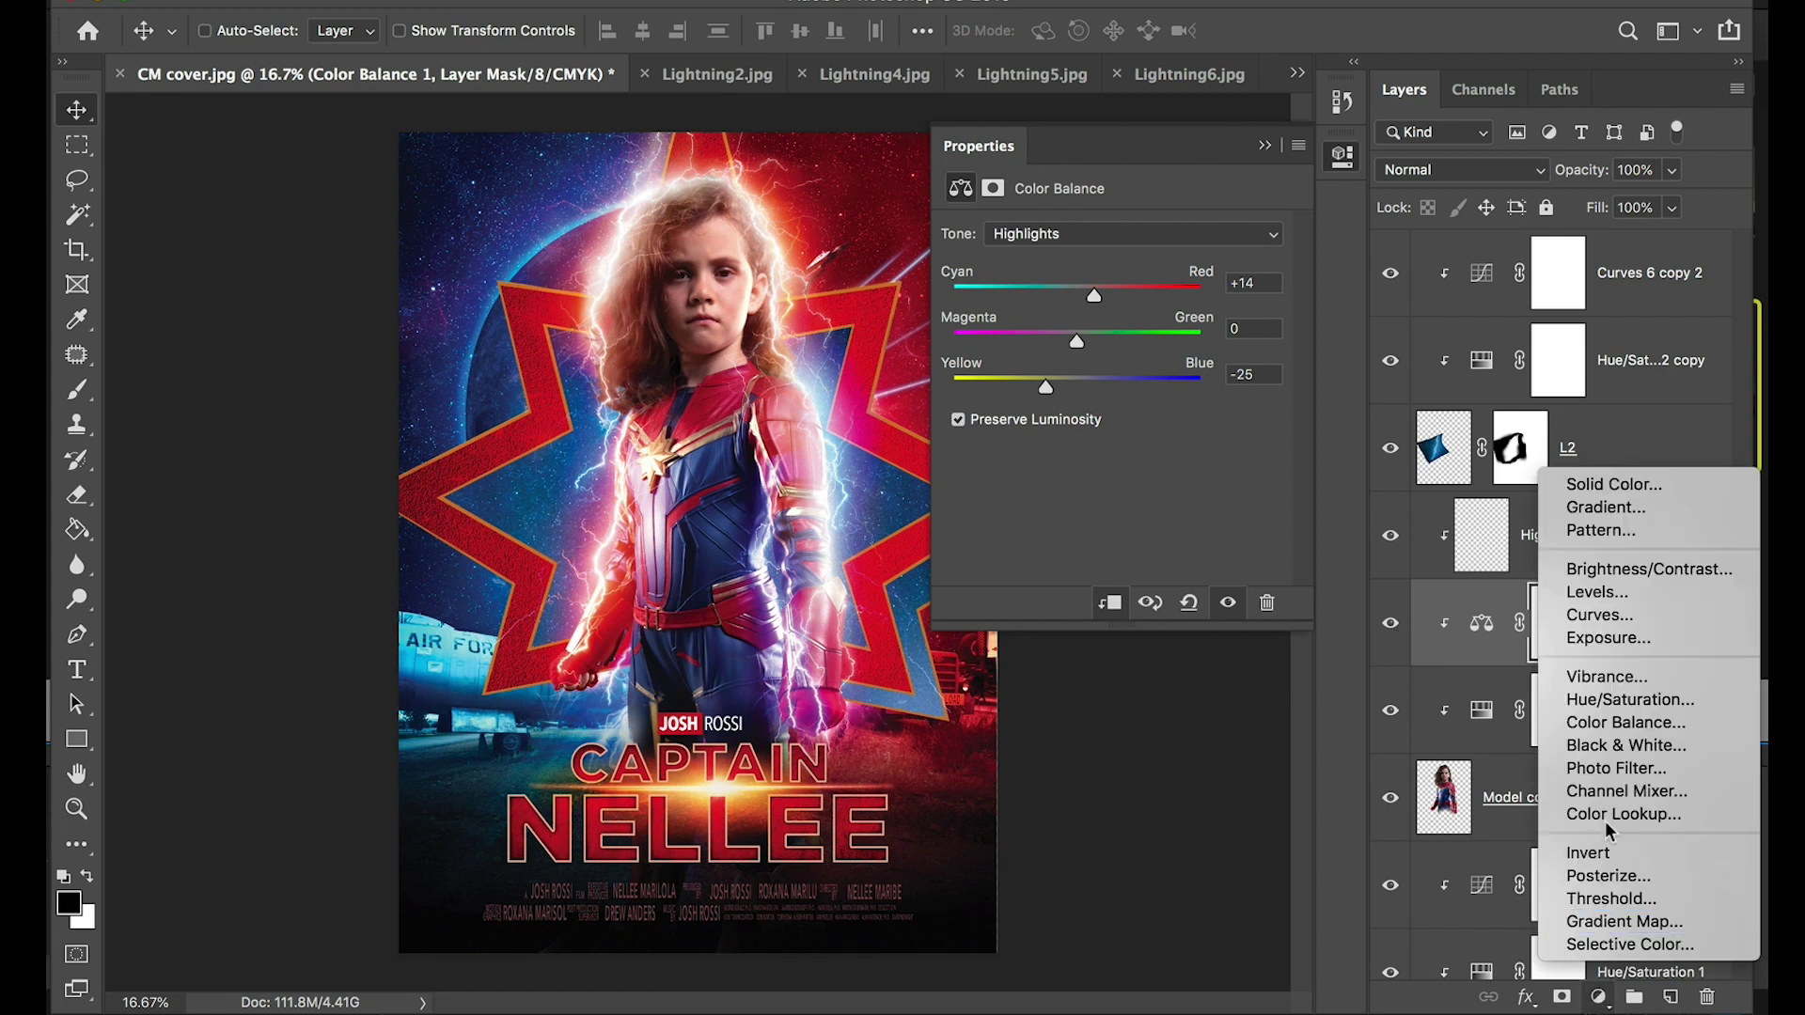
pyautogui.click(1627, 724)
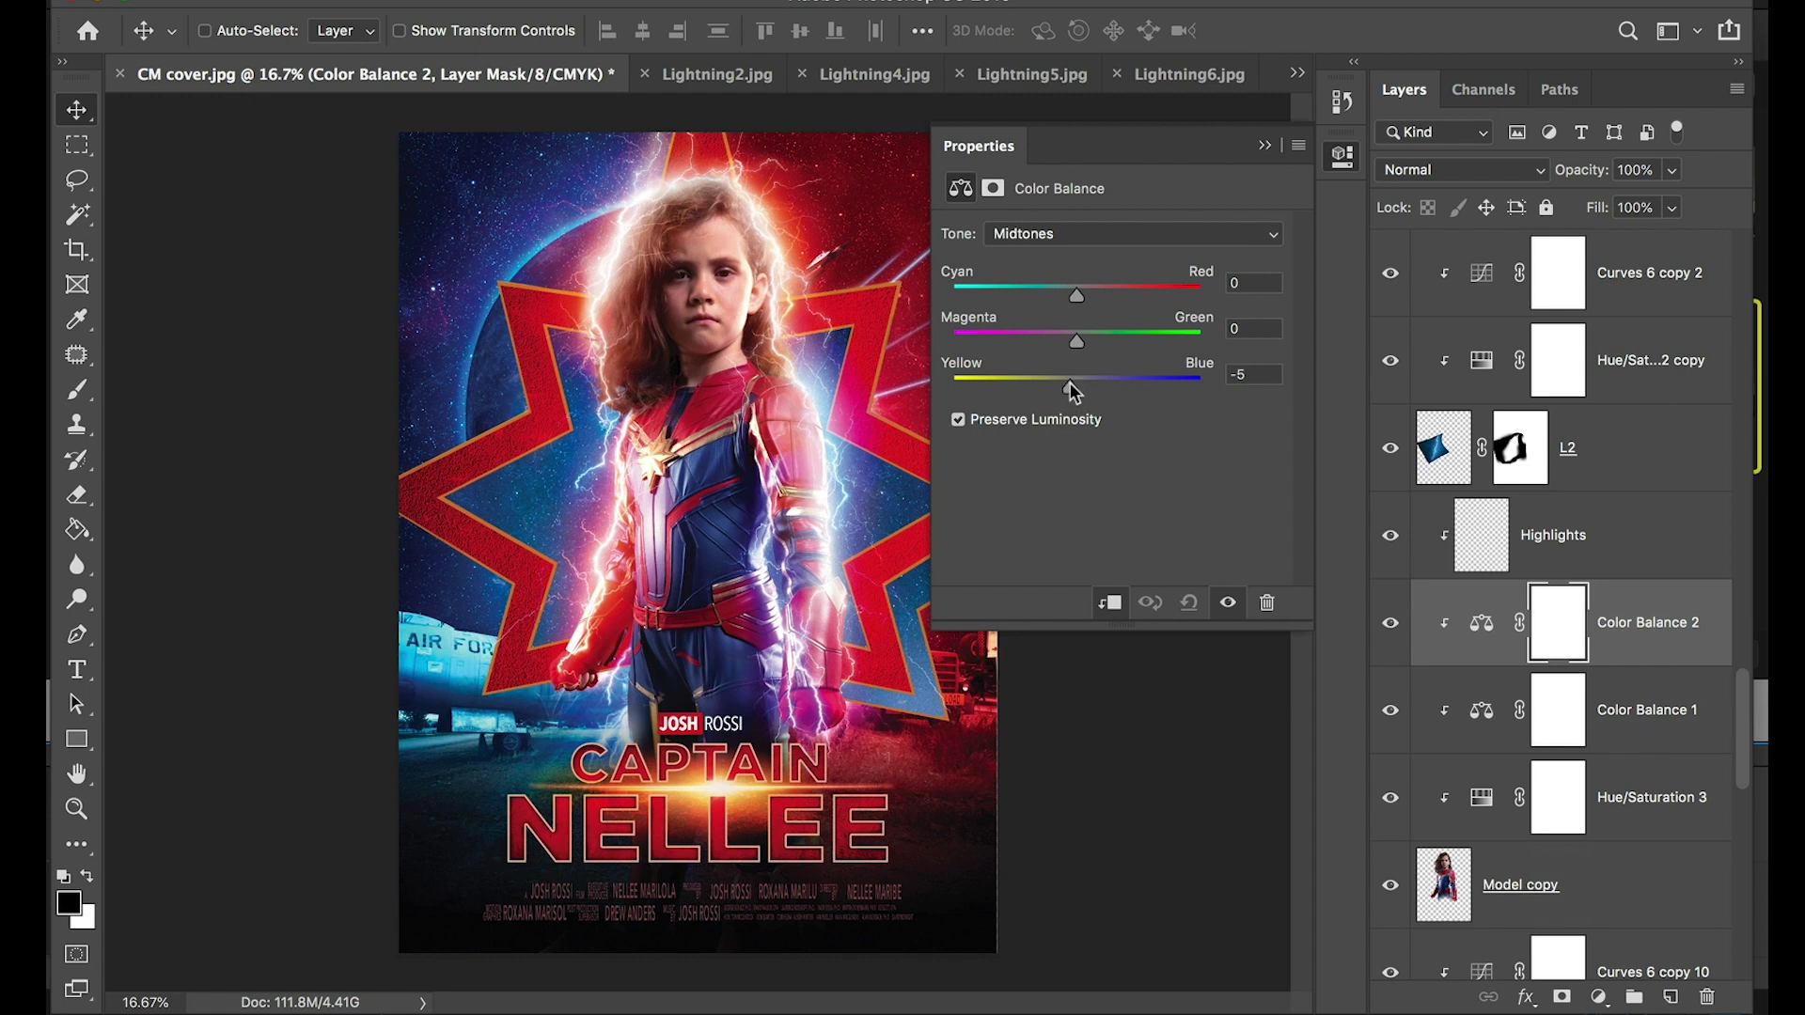
pyautogui.moveTo(1071, 381); pyautogui.dragTo(1080, 387)
pyautogui.click(1085, 231)
pyautogui.click(1085, 252)
pyautogui.moveTo(1075, 387); pyautogui.dragTo(1068, 387)
# Set the Color Balance 2 midtones to -4 on Cyan–Red and compare the girl with and without the adjustment
pyautogui.click(1098, 239)
pyautogui.click(1110, 208)
pyautogui.moveTo(1077, 295); pyautogui.dragTo(1087, 295)
pyautogui.moveTo(1088, 295); pyautogui.dragTo(1072, 295)
pyautogui.click(1389, 624)
pyautogui.click(1388, 626)
# Add a clipped Curves adjustment above Color Balance 2, slightly lower its shadow and highlight points, and compare the girl with and without it
pyautogui.click(1599, 998)
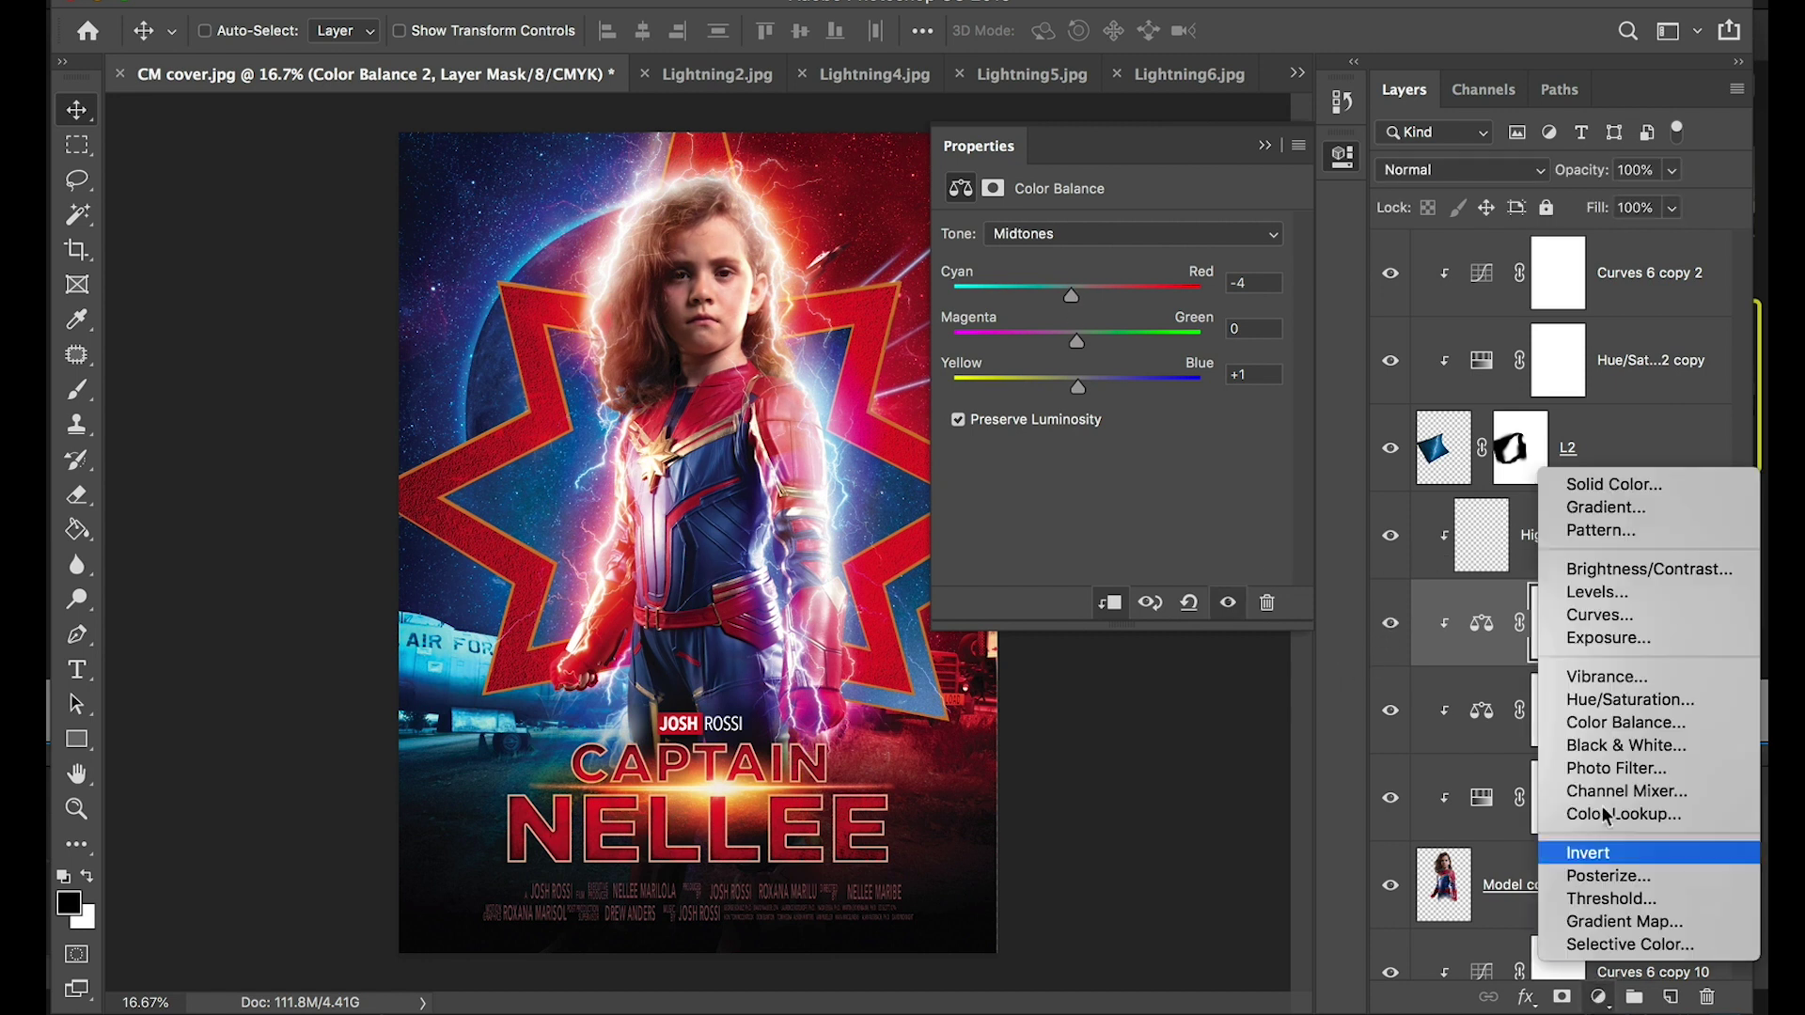
pyautogui.click(1585, 613)
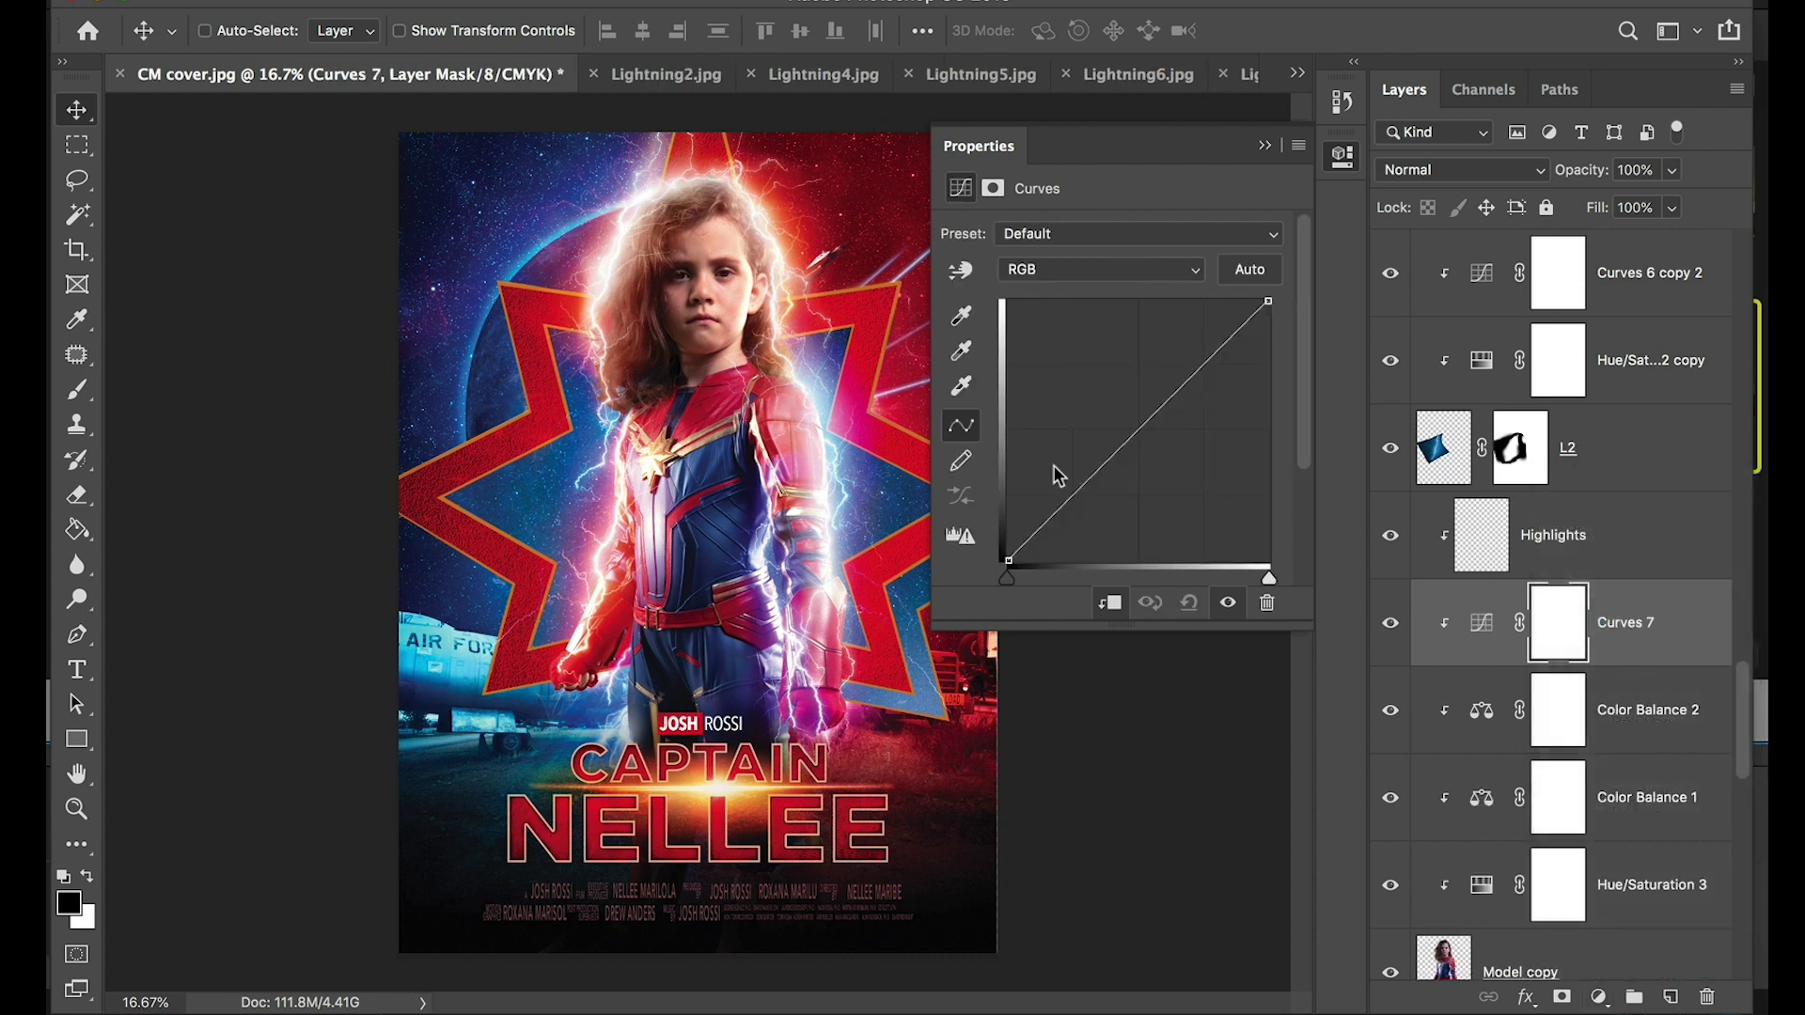
pyautogui.moveTo(1065, 509); pyautogui.dragTo(1065, 513)
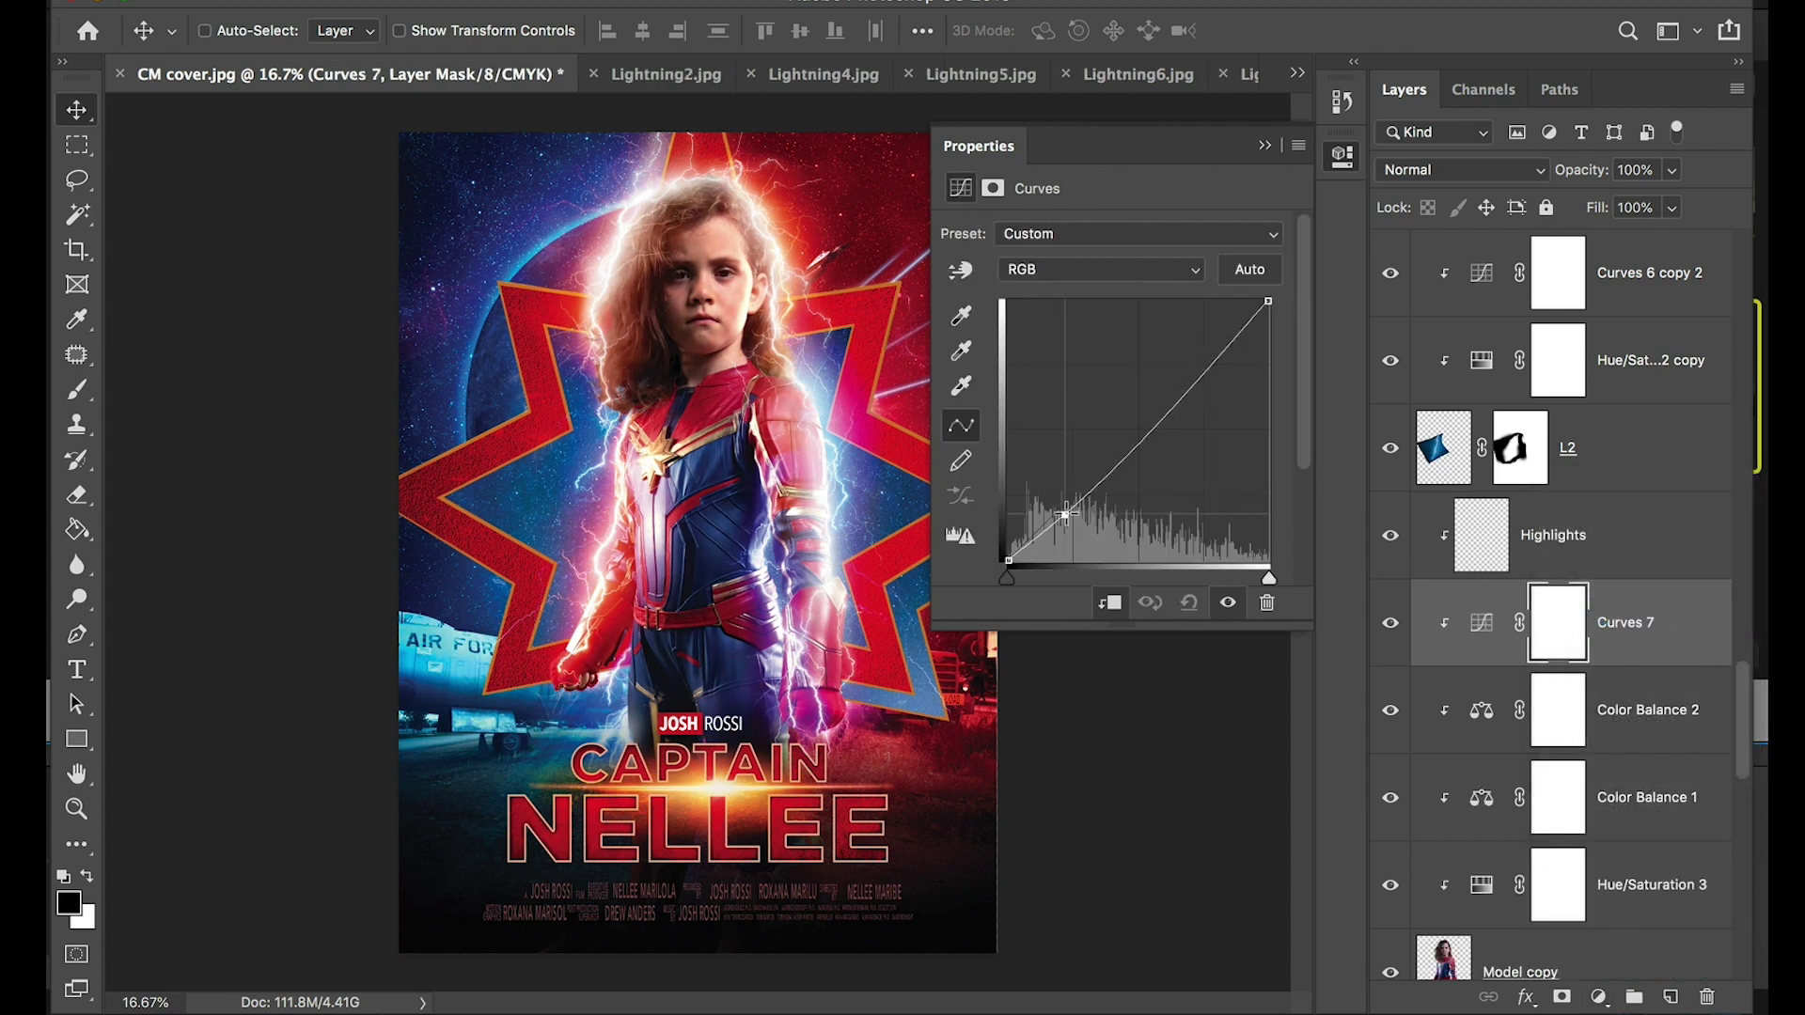
pyautogui.click(1205, 363)
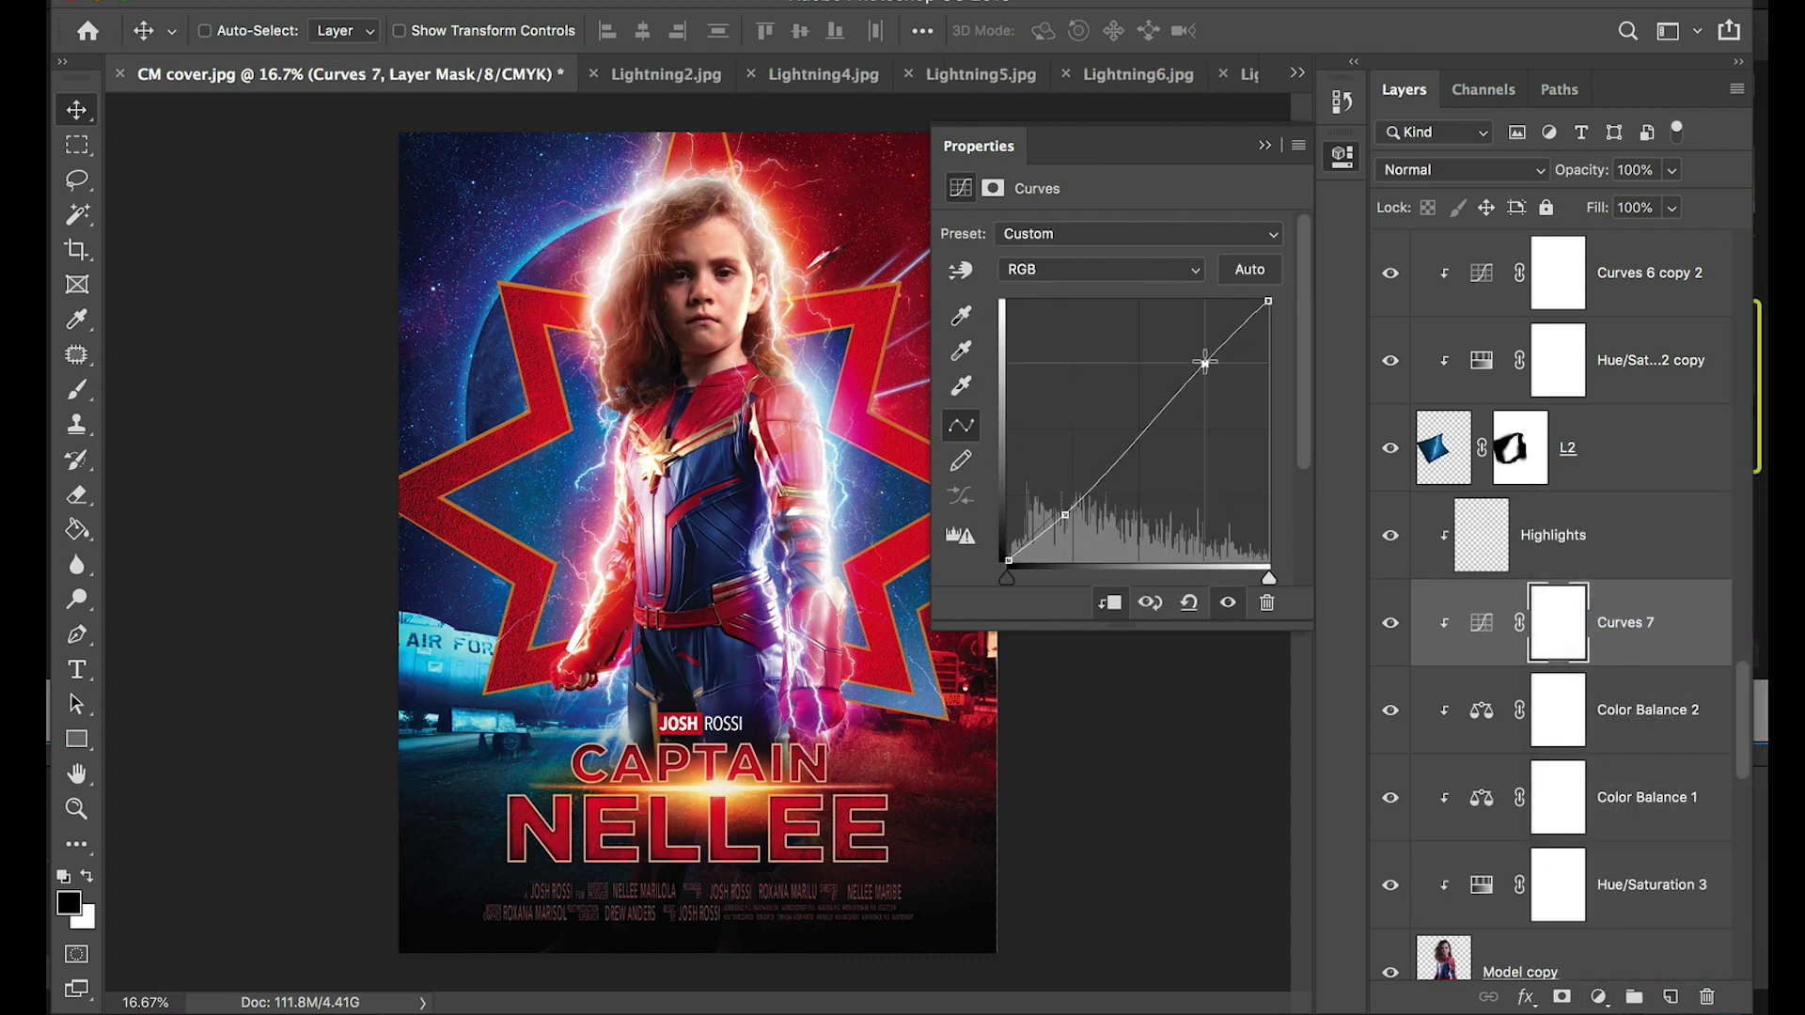
pyautogui.moveTo(1063, 520); pyautogui.dragTo(1063, 517)
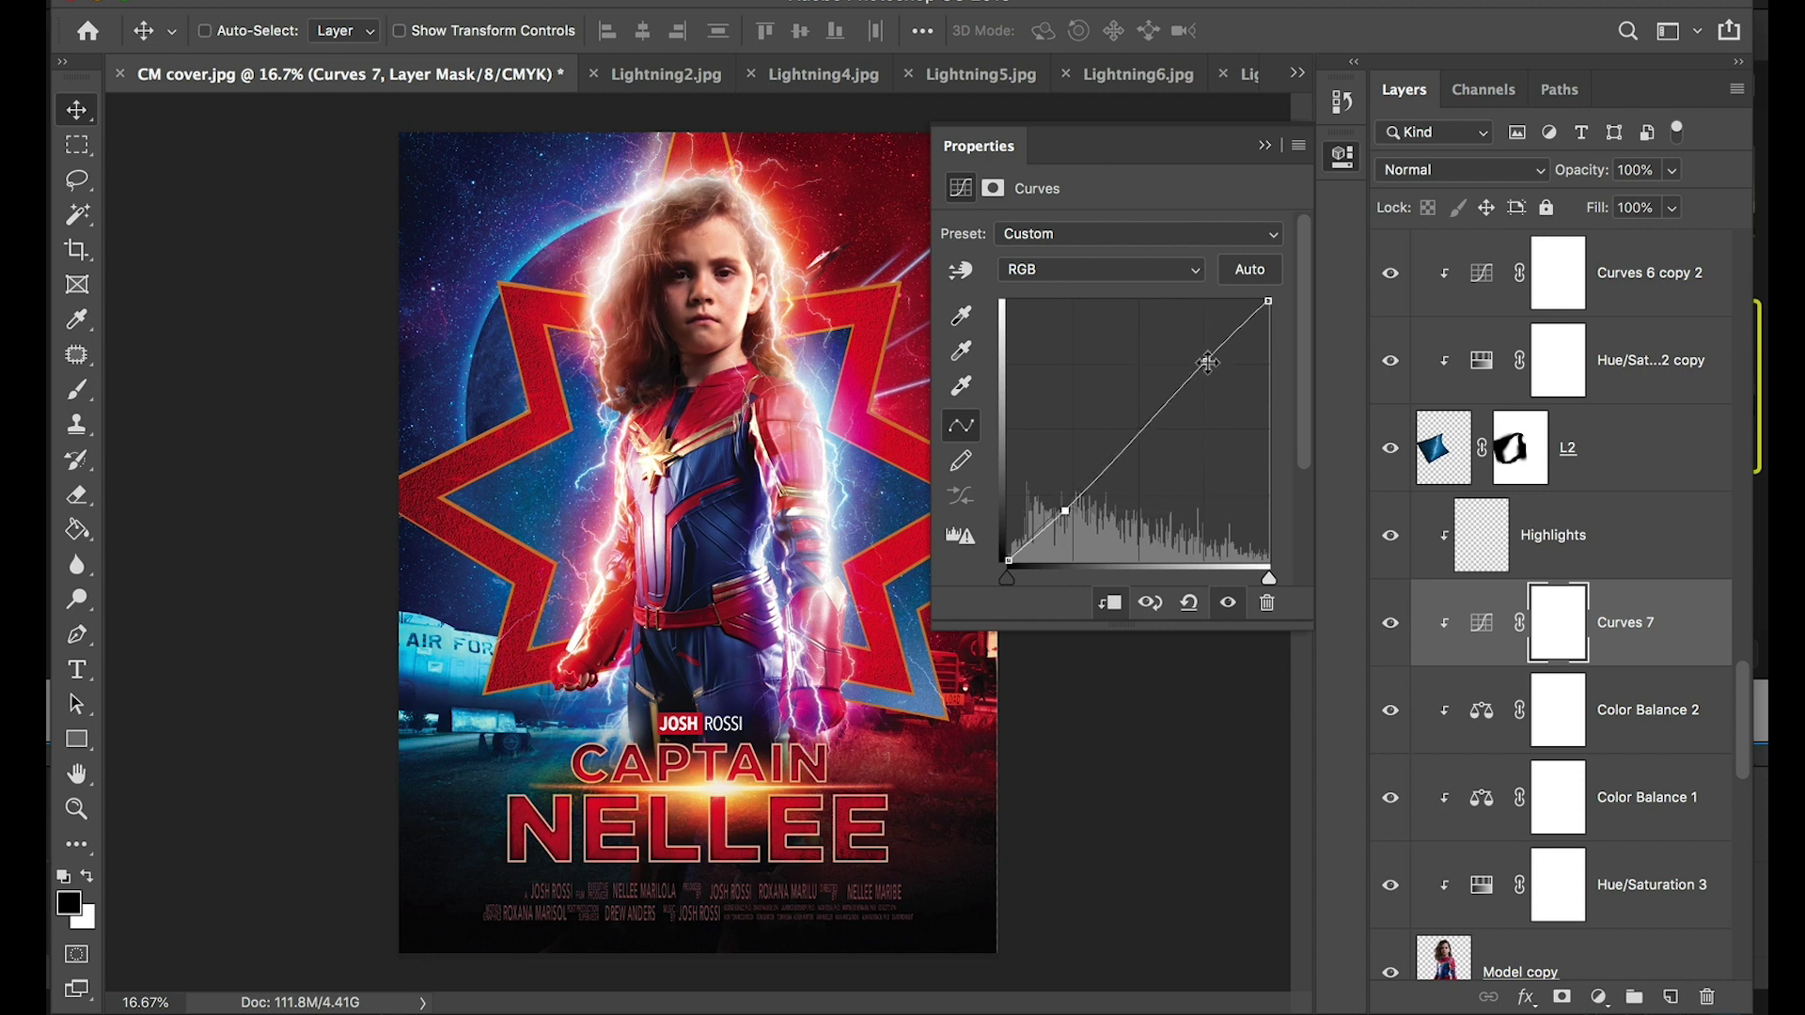
pyautogui.moveTo(1209, 364); pyautogui.dragTo(1211, 366)
pyautogui.click(1390, 631)
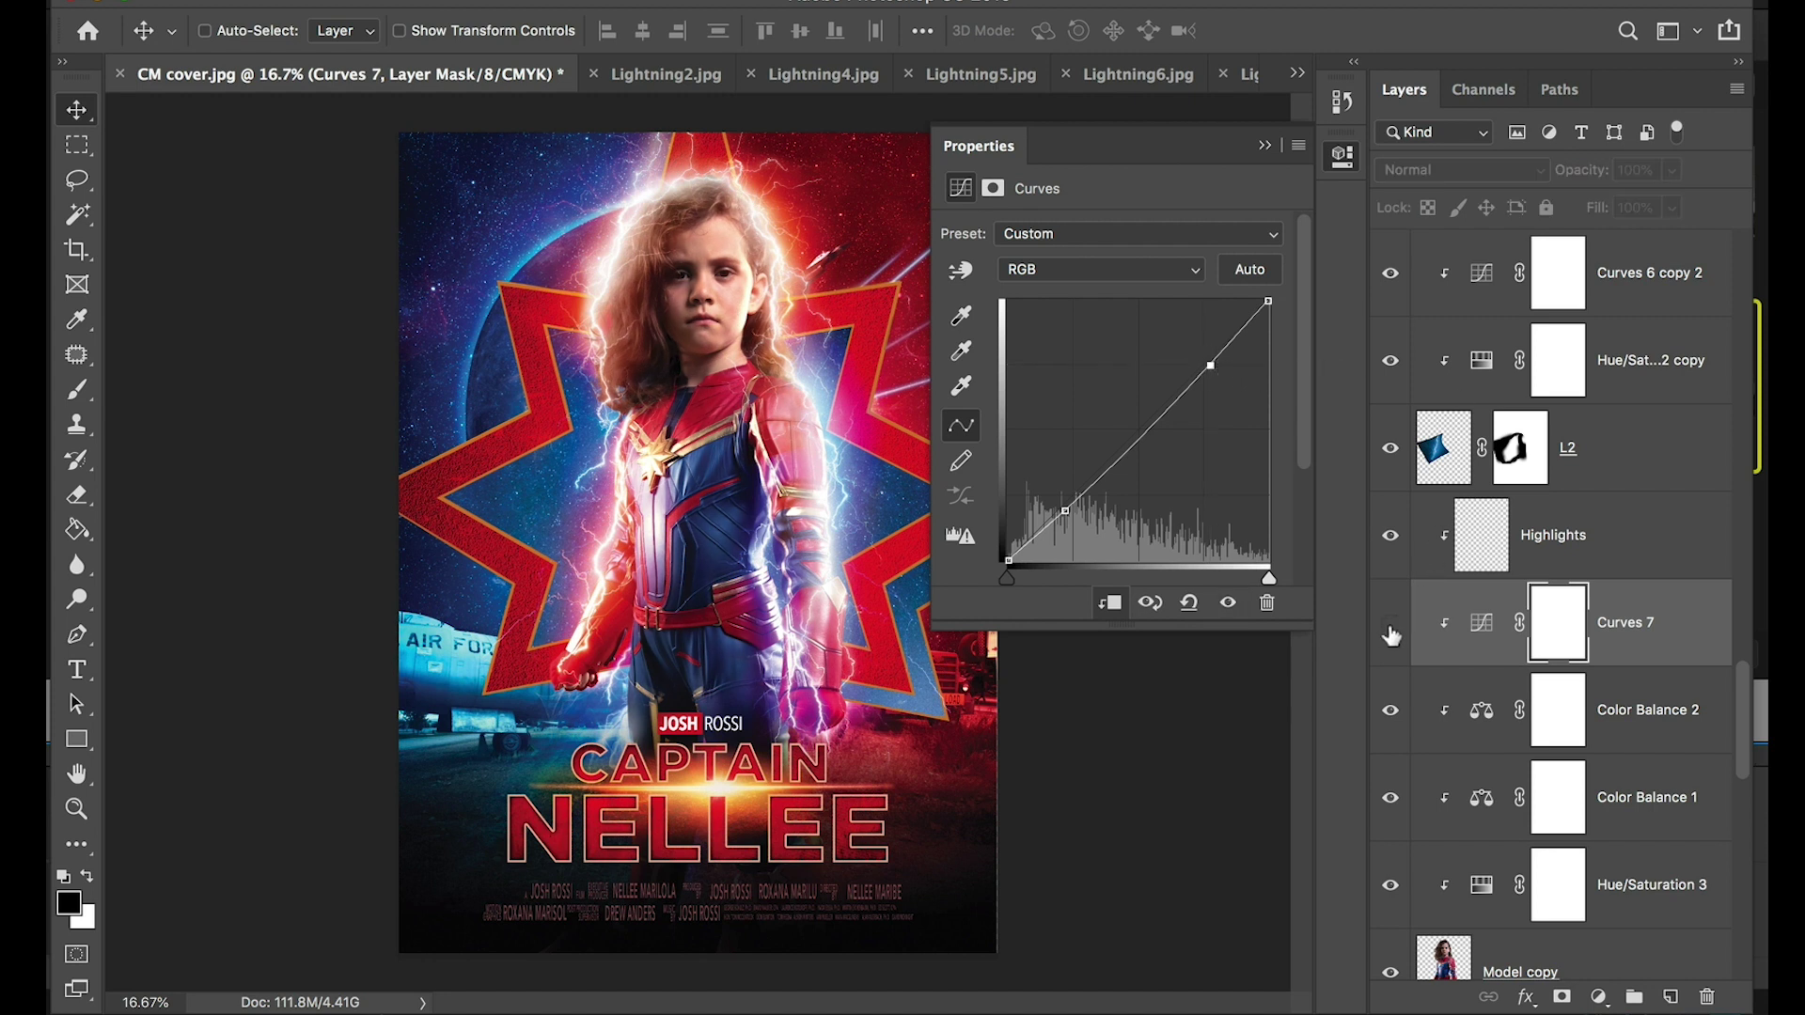
pyautogui.click(1391, 630)
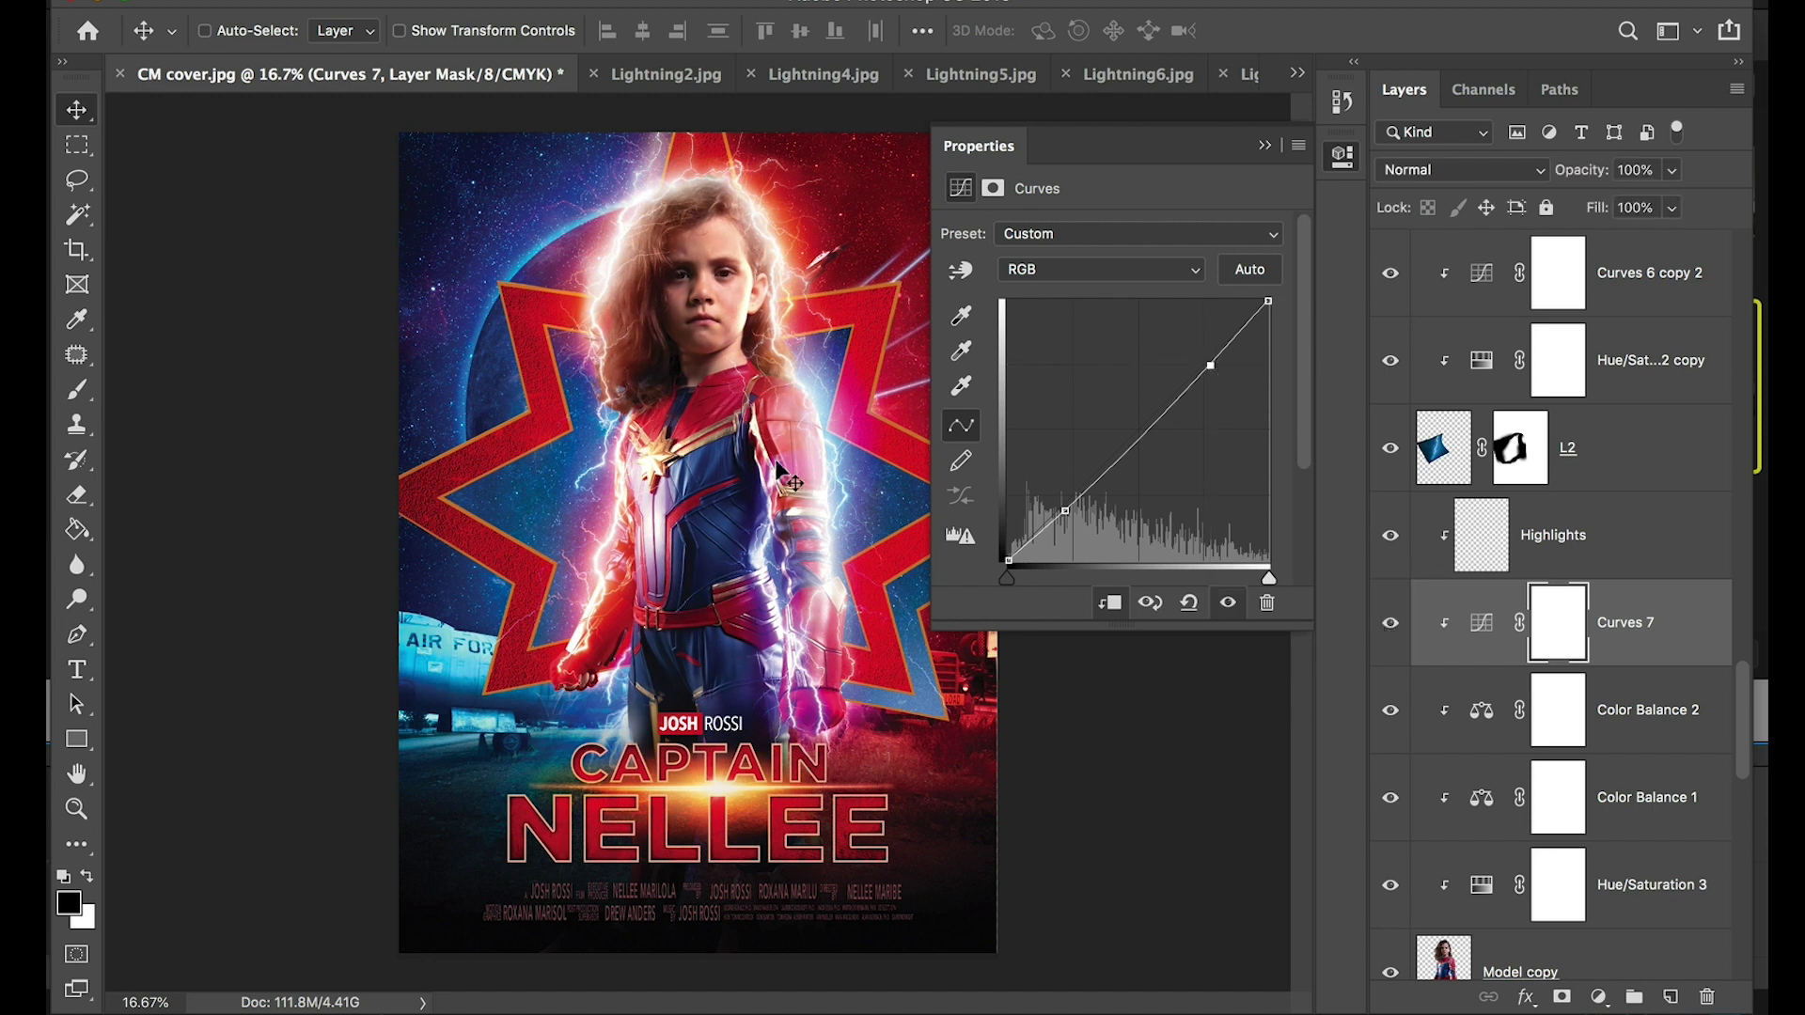
# Add a clipped Color Balance adjustment above Curves 7 with midtones at -9 on Yellow–Blue and shifted slightly towards red
pyautogui.hotkey('ctrl', '-')
pyautogui.hotkey('ctrl', '-')
pyautogui.hotkey('ctrl', '+')
pyautogui.hotkey('ctrl', '+')
pyautogui.click(1600, 997)
pyautogui.click(1634, 726)
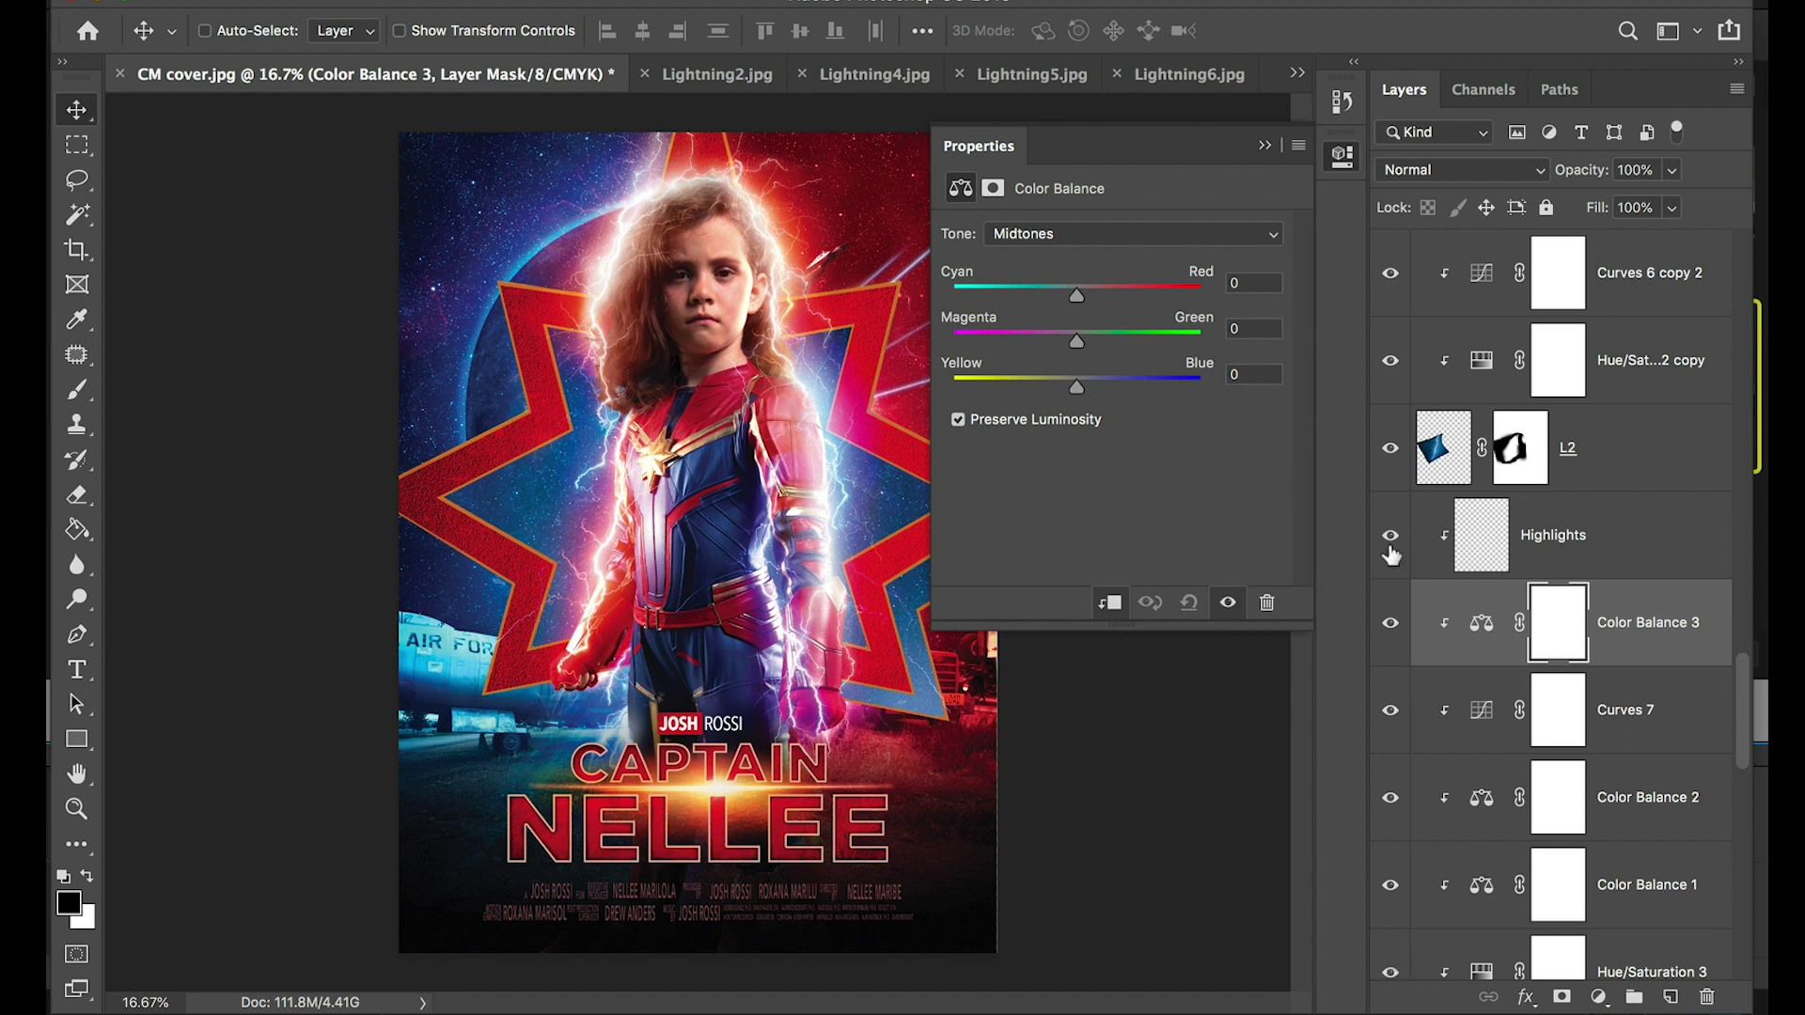
pyautogui.click(1065, 384)
pyautogui.moveTo(1081, 287); pyautogui.dragTo(1085, 285)
# Set the Color Balance 3 highlights to +3 on Cyan–Red and -8 on Yellow–Blue, and shift its midtones slightly towards cyan
pyautogui.click(1092, 235)
pyautogui.click(1088, 252)
pyautogui.moveTo(1078, 293); pyautogui.dragTo(1082, 290)
pyautogui.click(1092, 227)
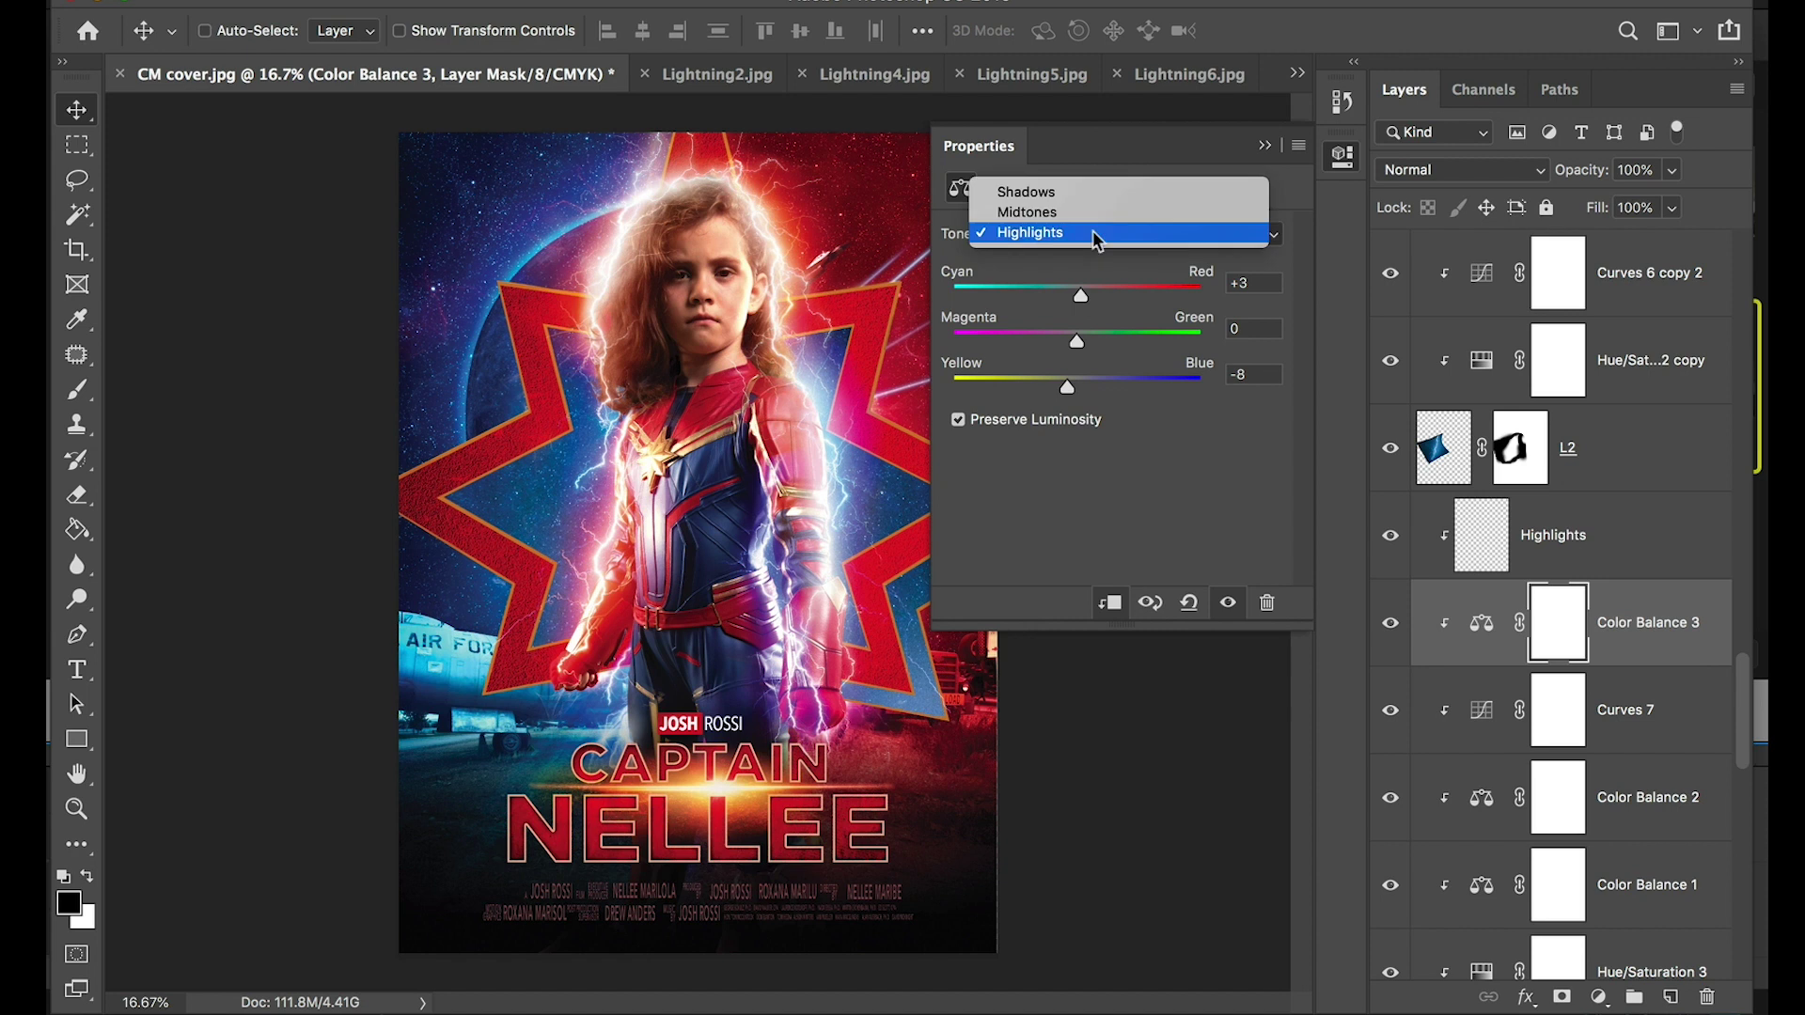
pyautogui.click(1107, 214)
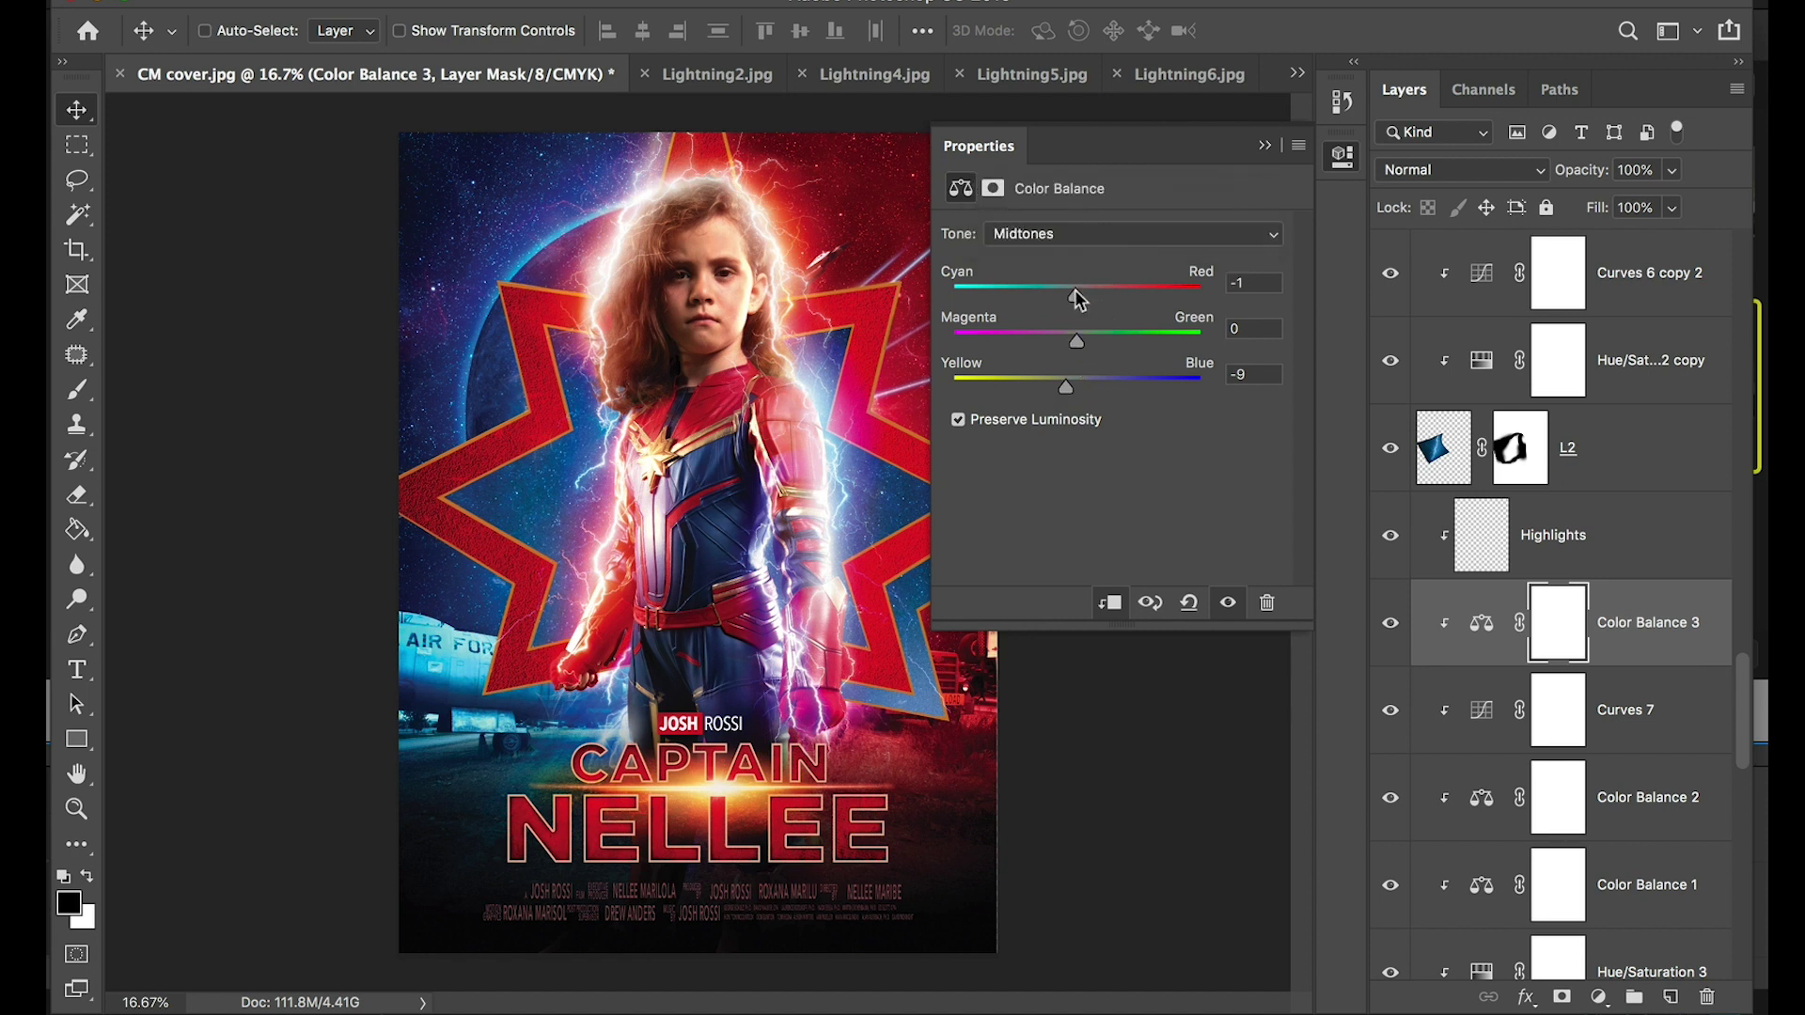
pyautogui.moveTo(1068, 295); pyautogui.dragTo(1067, 293)
# Compare the girl with and without the new colour adjustment layers at different zoom levels
pyautogui.click(1264, 147)
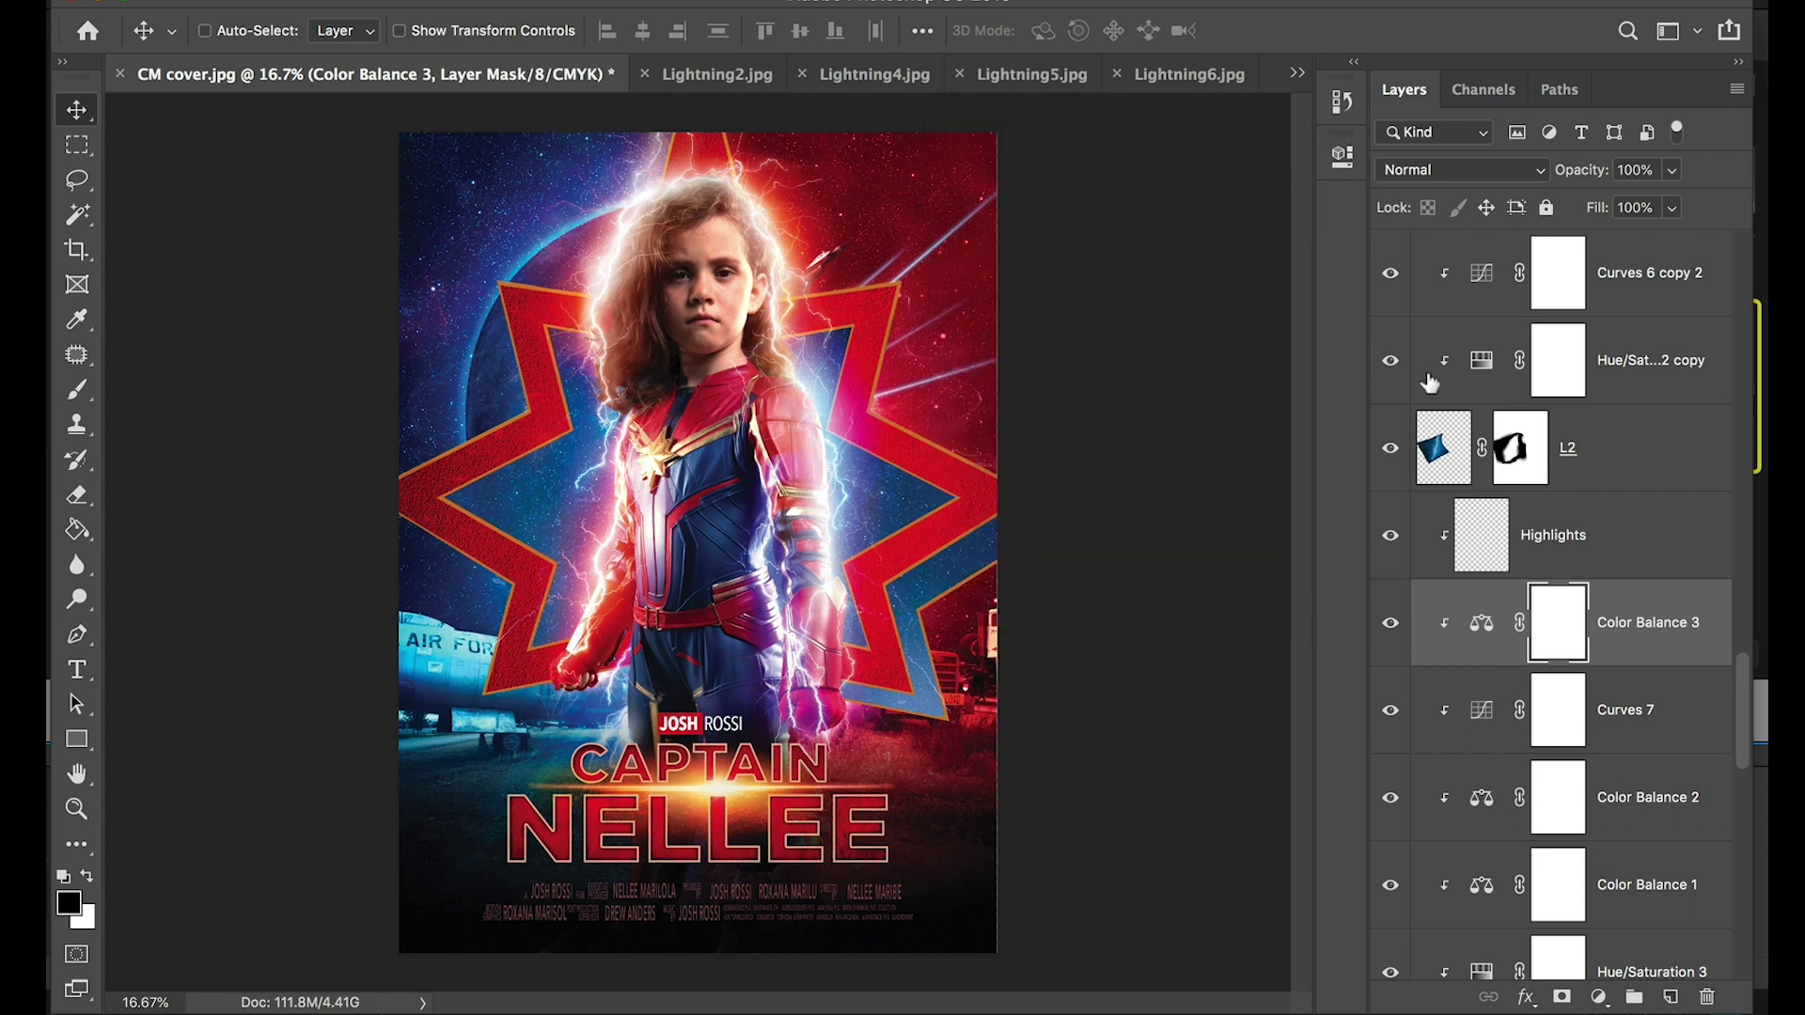
pyautogui.click(1392, 624)
pyautogui.press('super+minus')
pyautogui.press('super+minus')
pyautogui.press('super+plus')
pyautogui.press('super+plus')
pyautogui.press('super+minus')
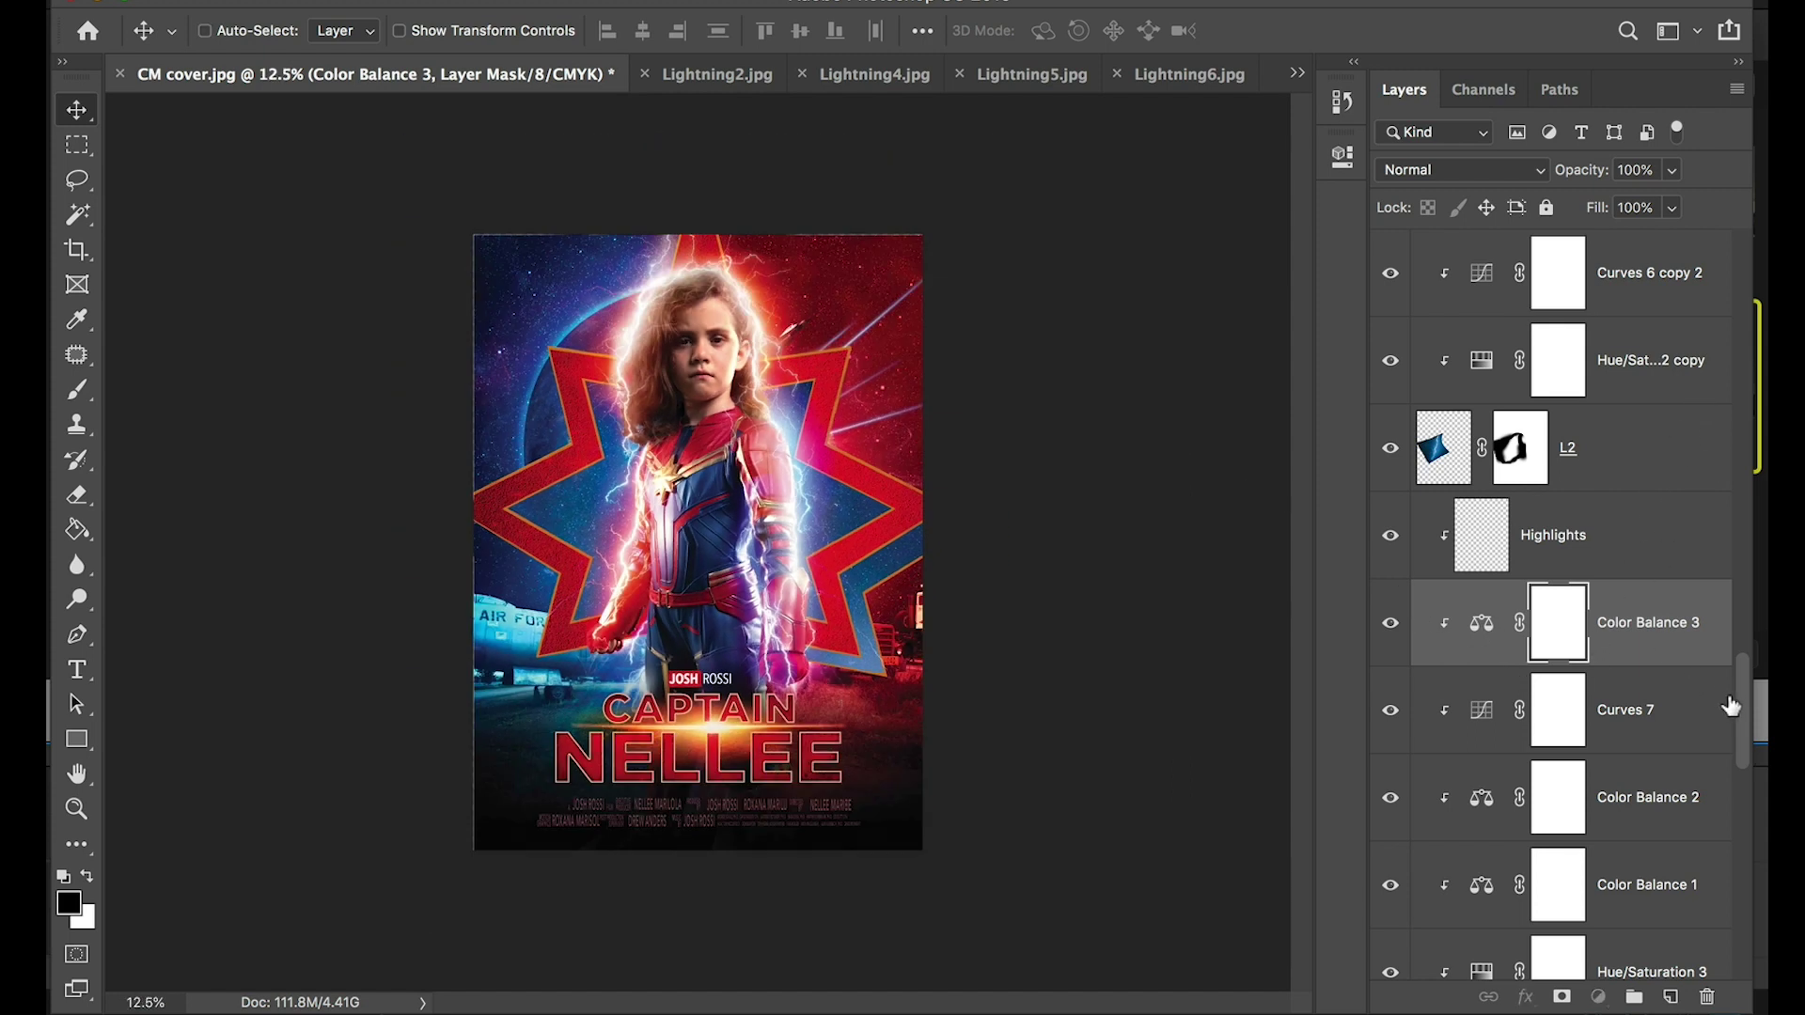
pyautogui.click(1731, 707)
pyautogui.scroll(-3, 1743, 701)
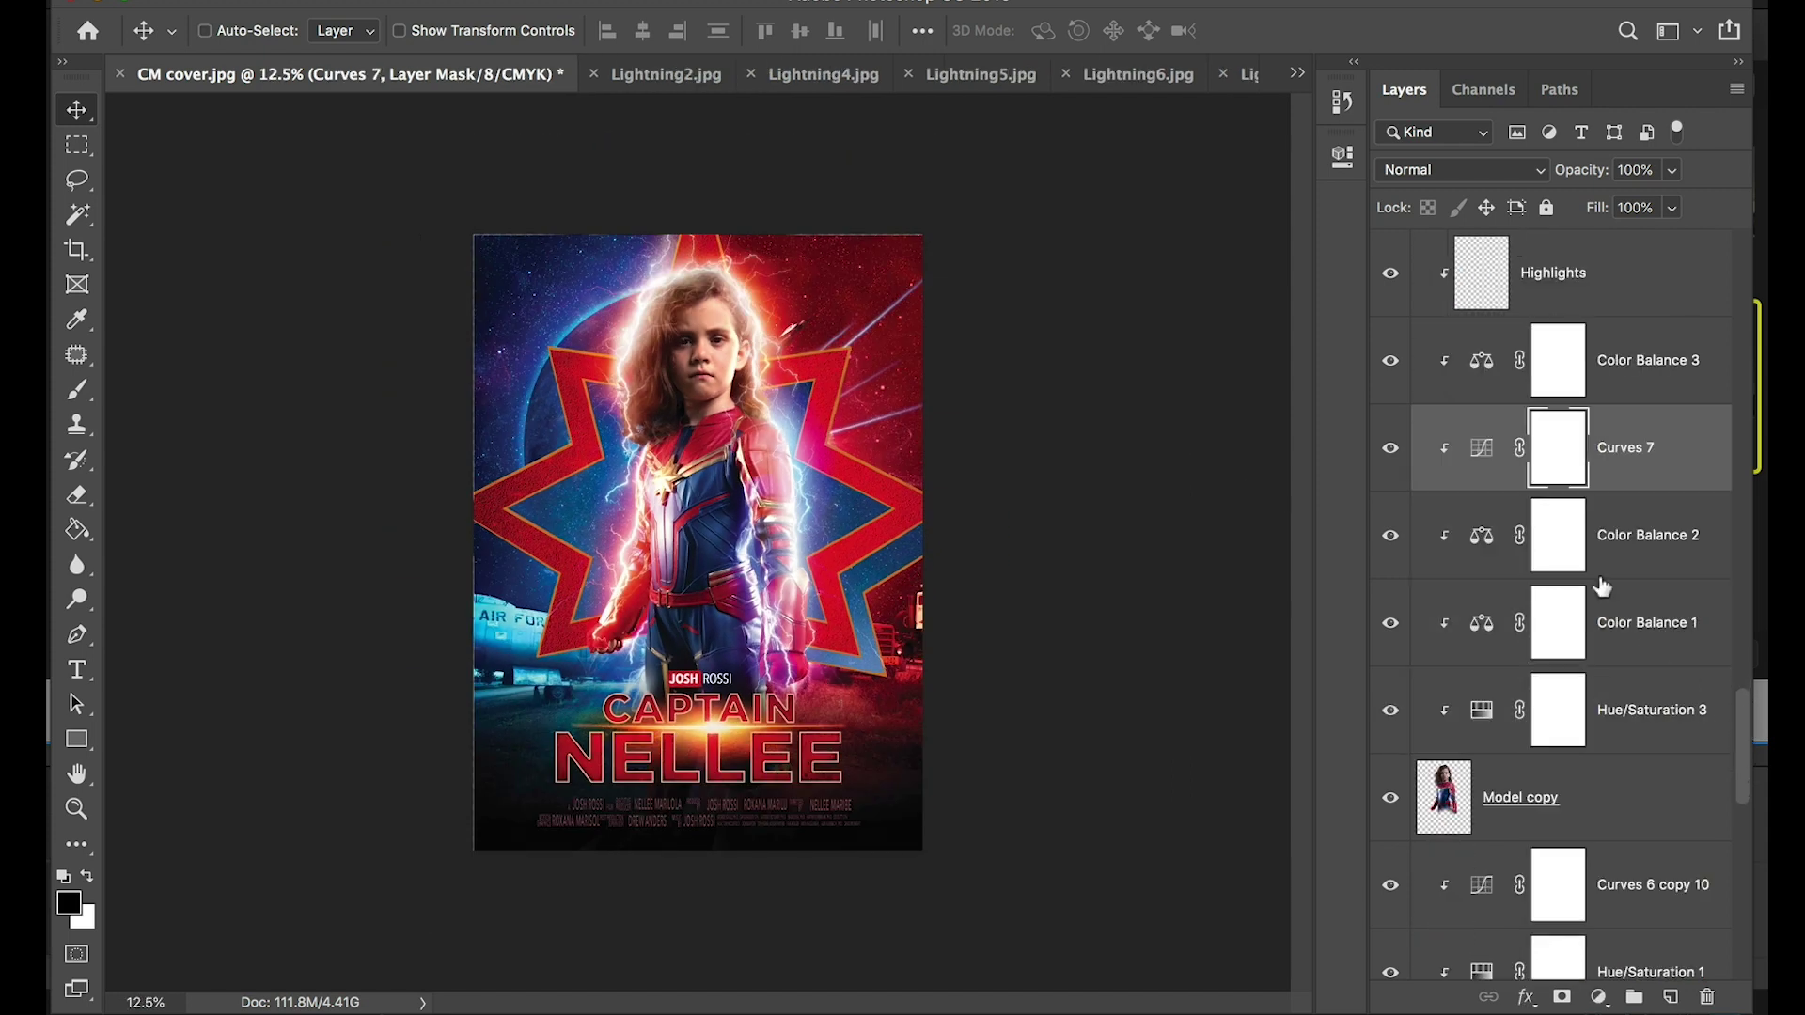
pyautogui.moveTo(1390, 361)
pyautogui.mouseDown()
pyautogui.moveTo(1389, 701)
pyautogui.moveTo(1386, 363)
pyautogui.moveTo(1398, 372)
pyautogui.mouseUp()
pyautogui.hotkey('ctrl', '+')
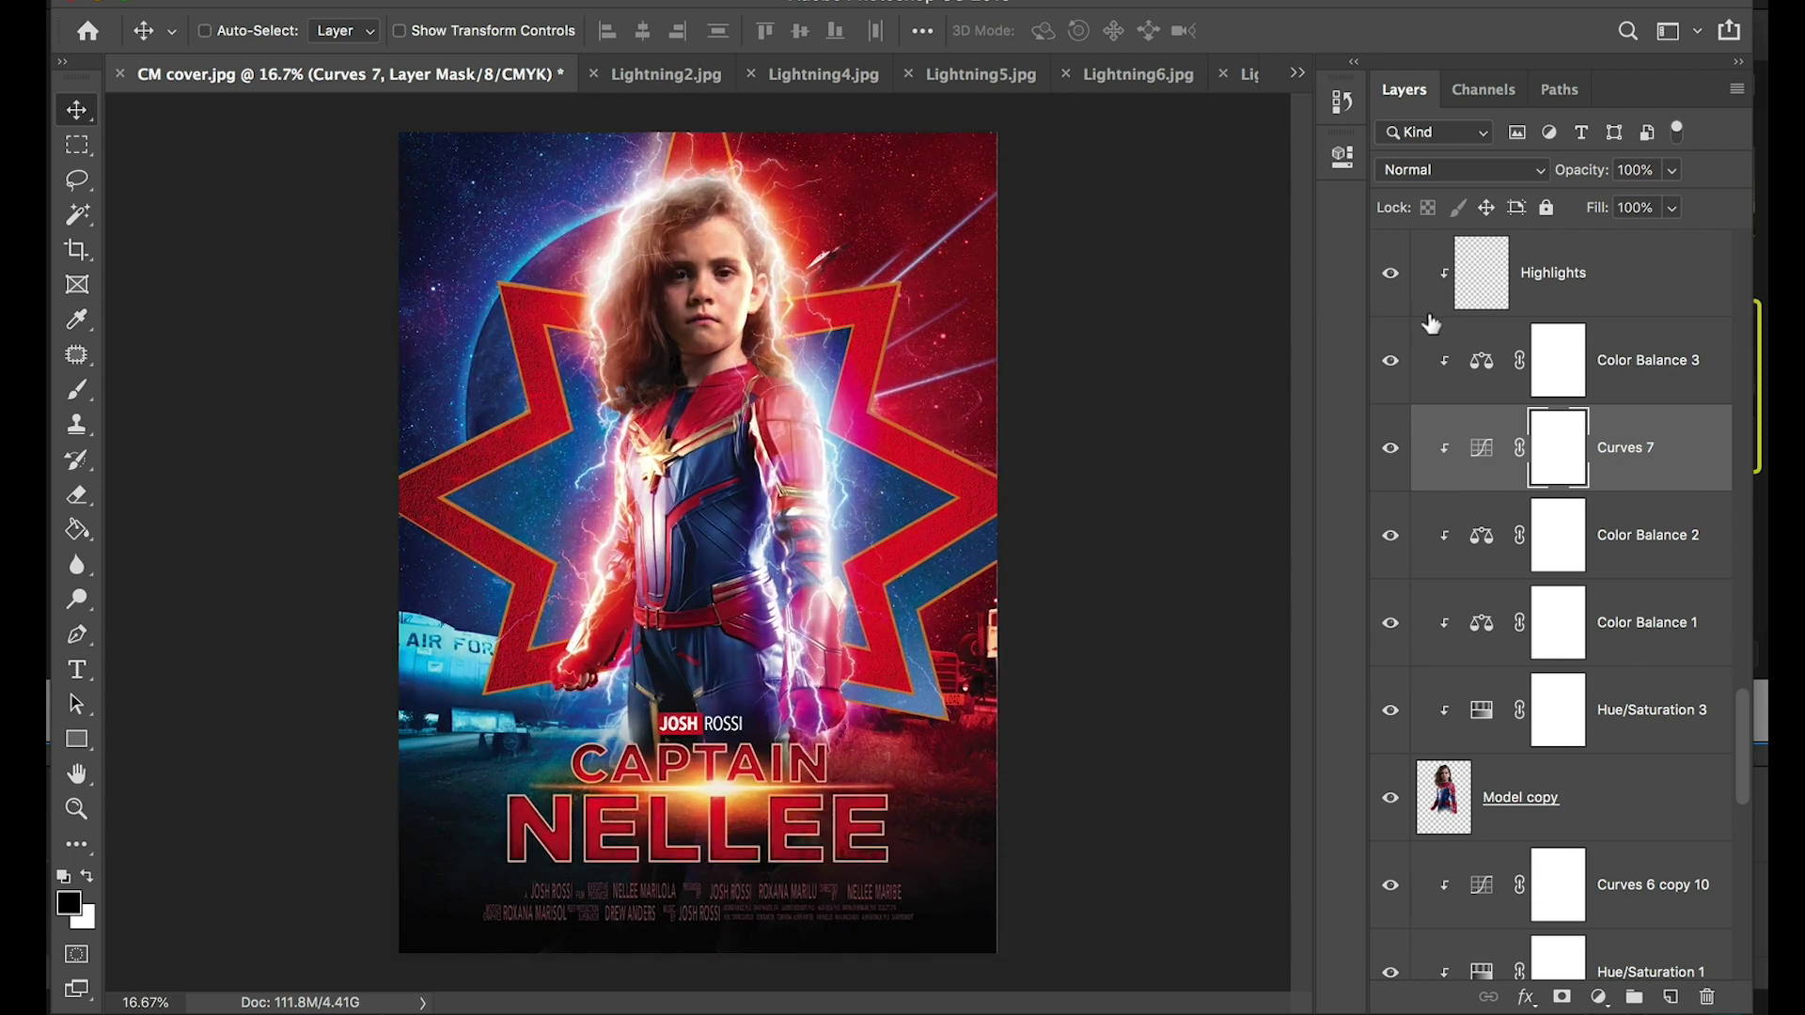
# Select the Highlights layer and set the Brush tool's foreground colour to a light yellow
pyautogui.click(1481, 282)
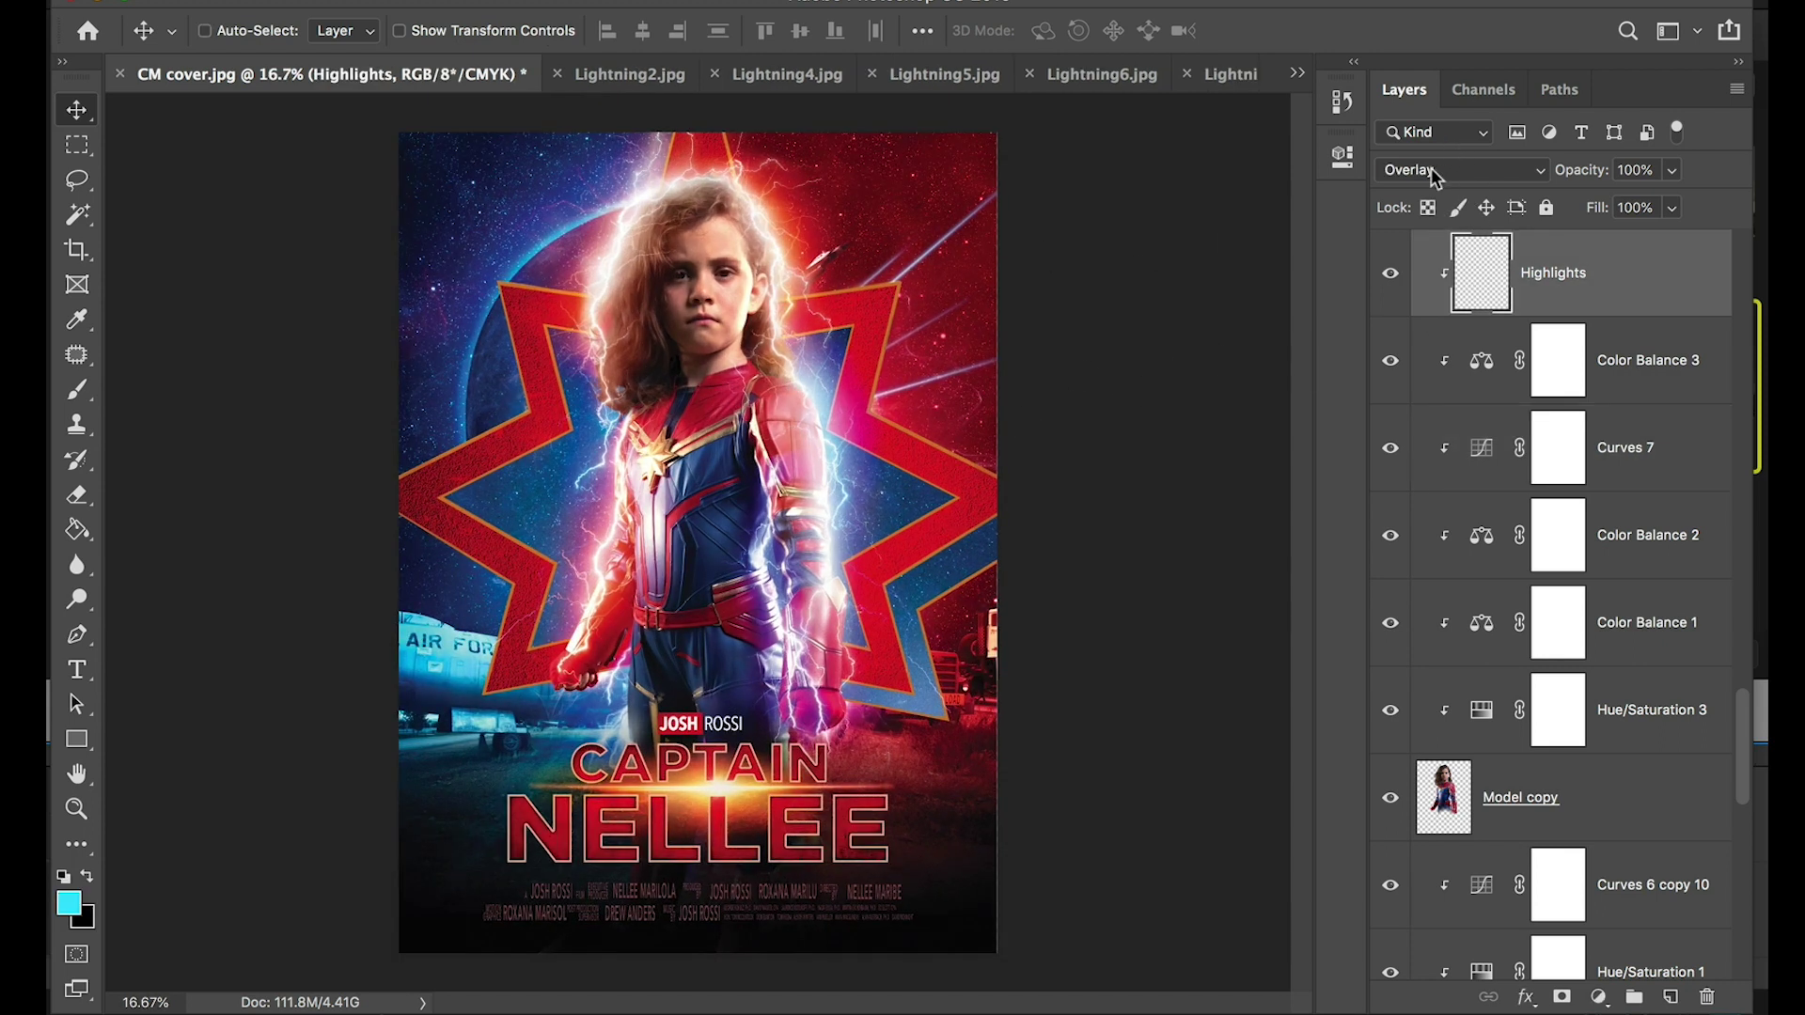
pyautogui.press('b')
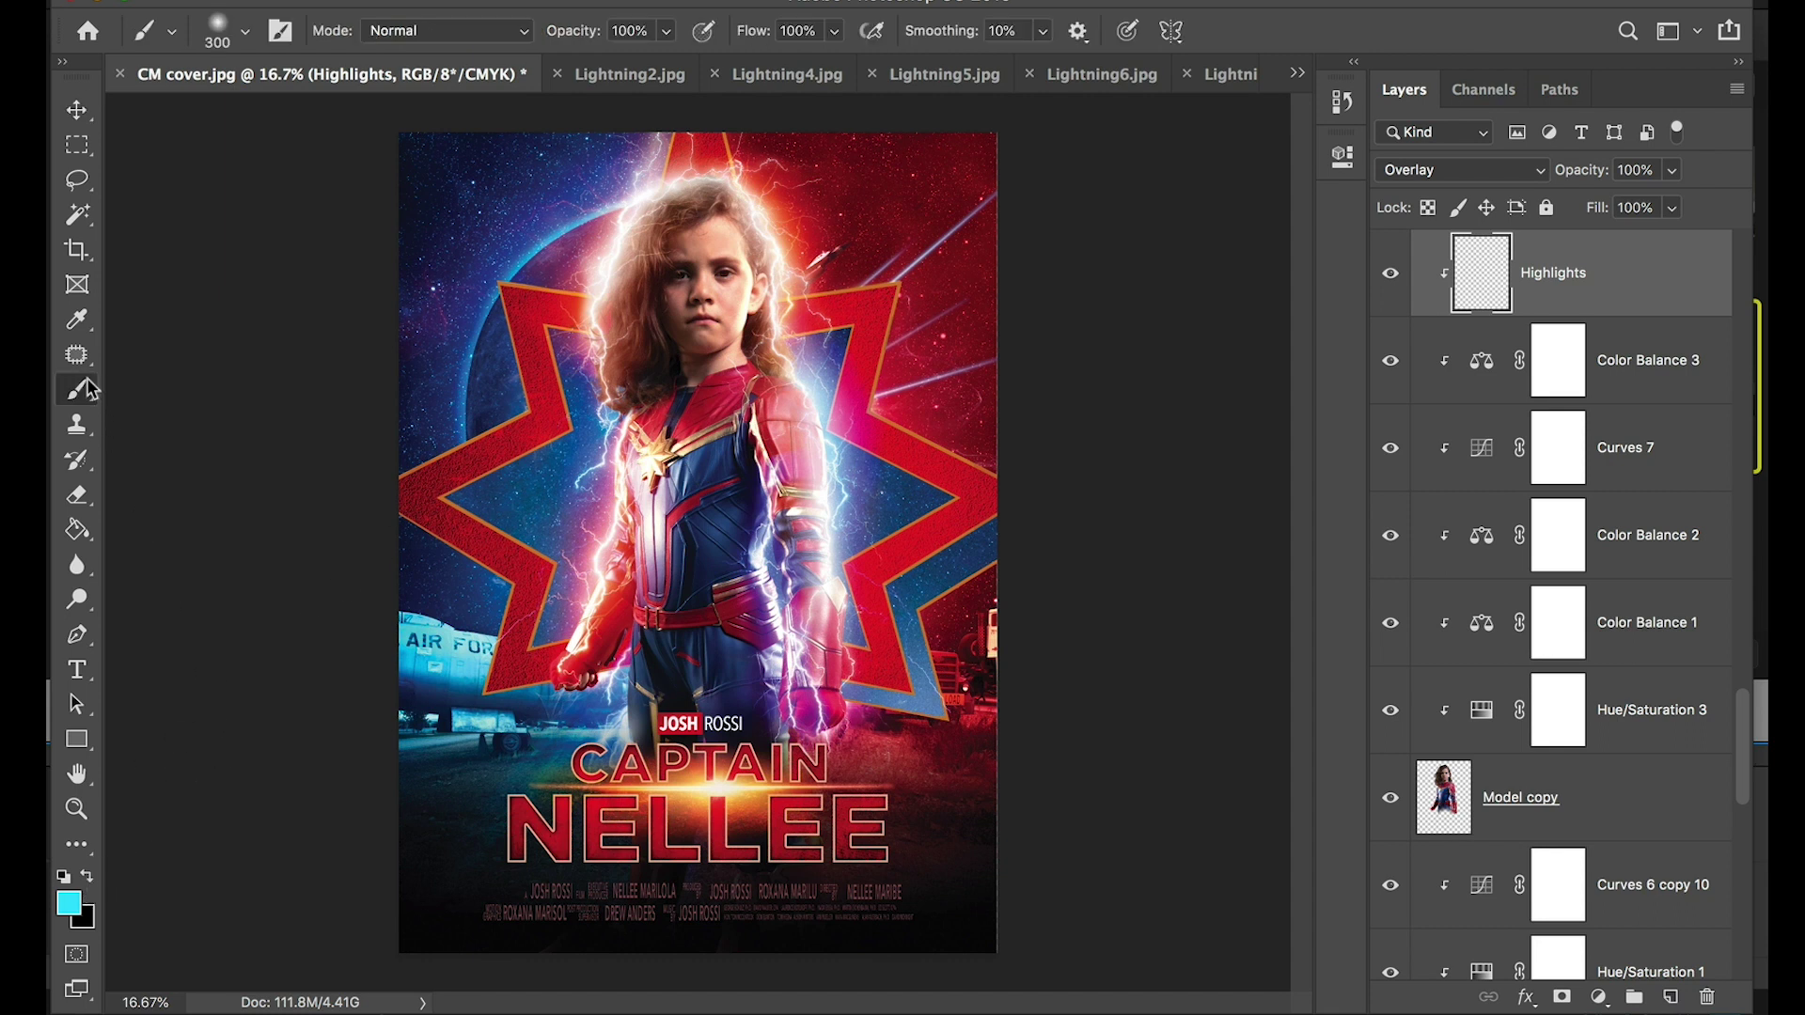
pyautogui.click(68, 909)
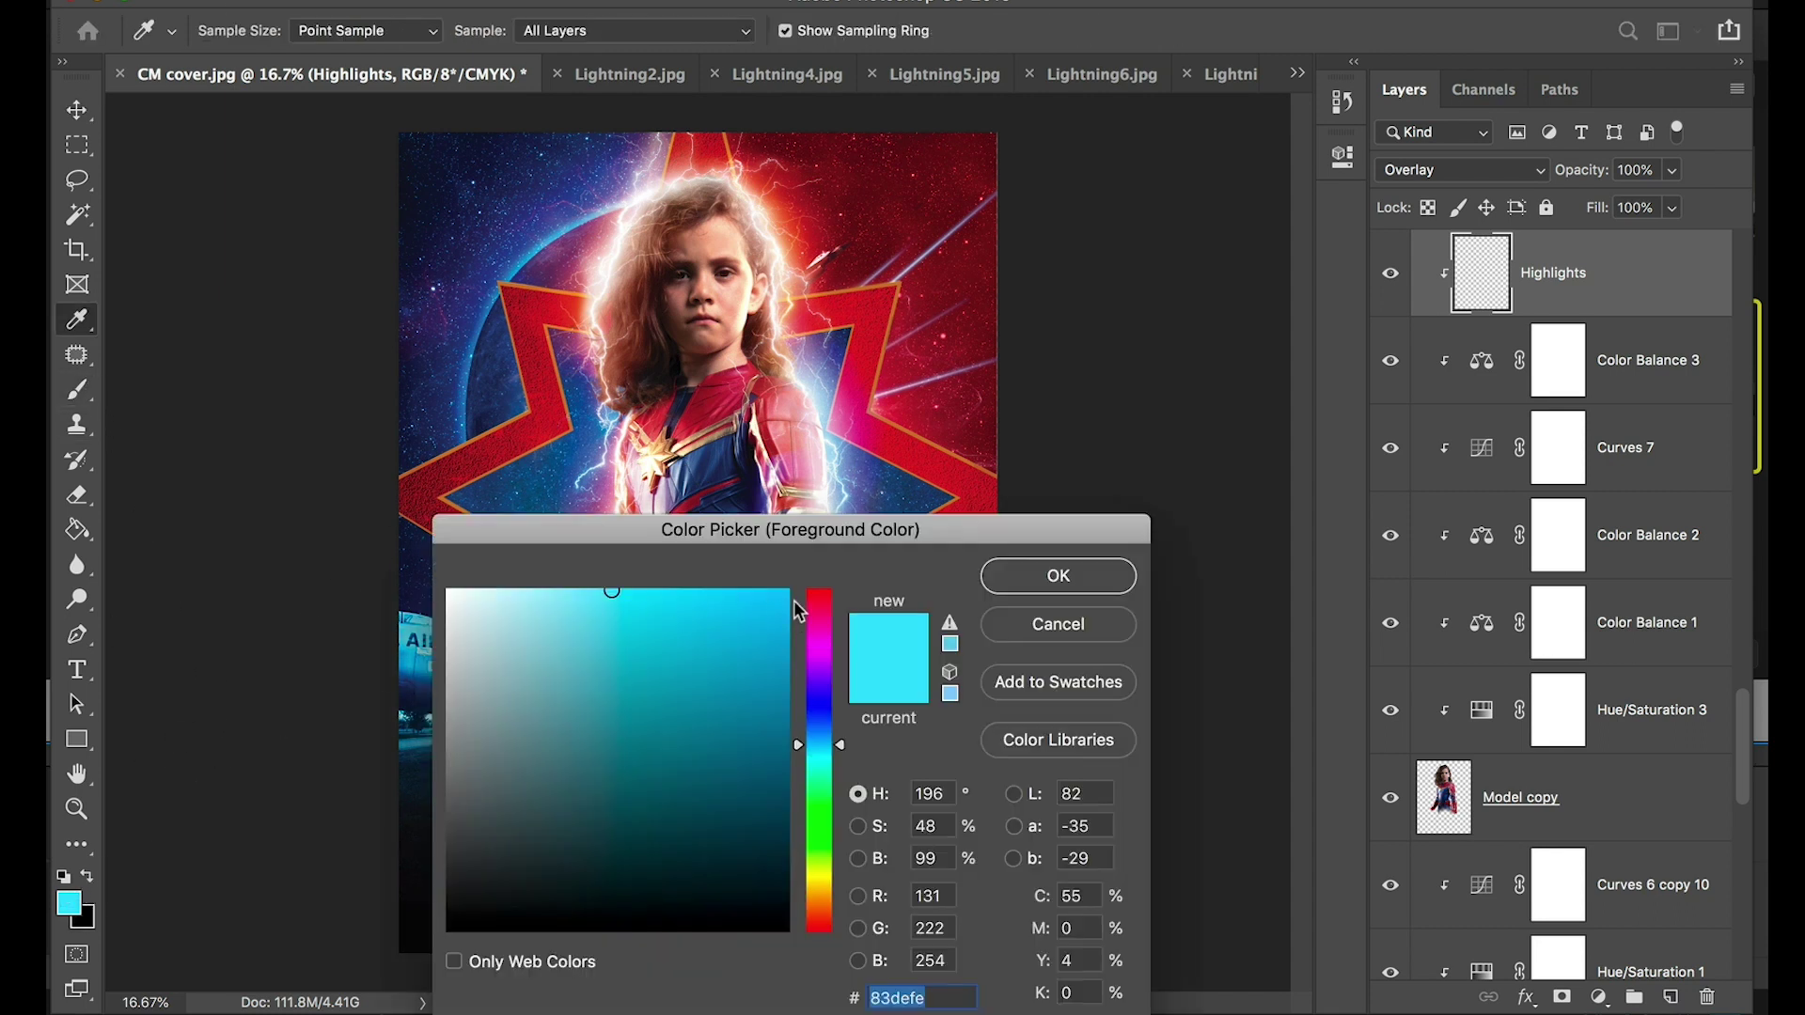
pyautogui.click(821, 879)
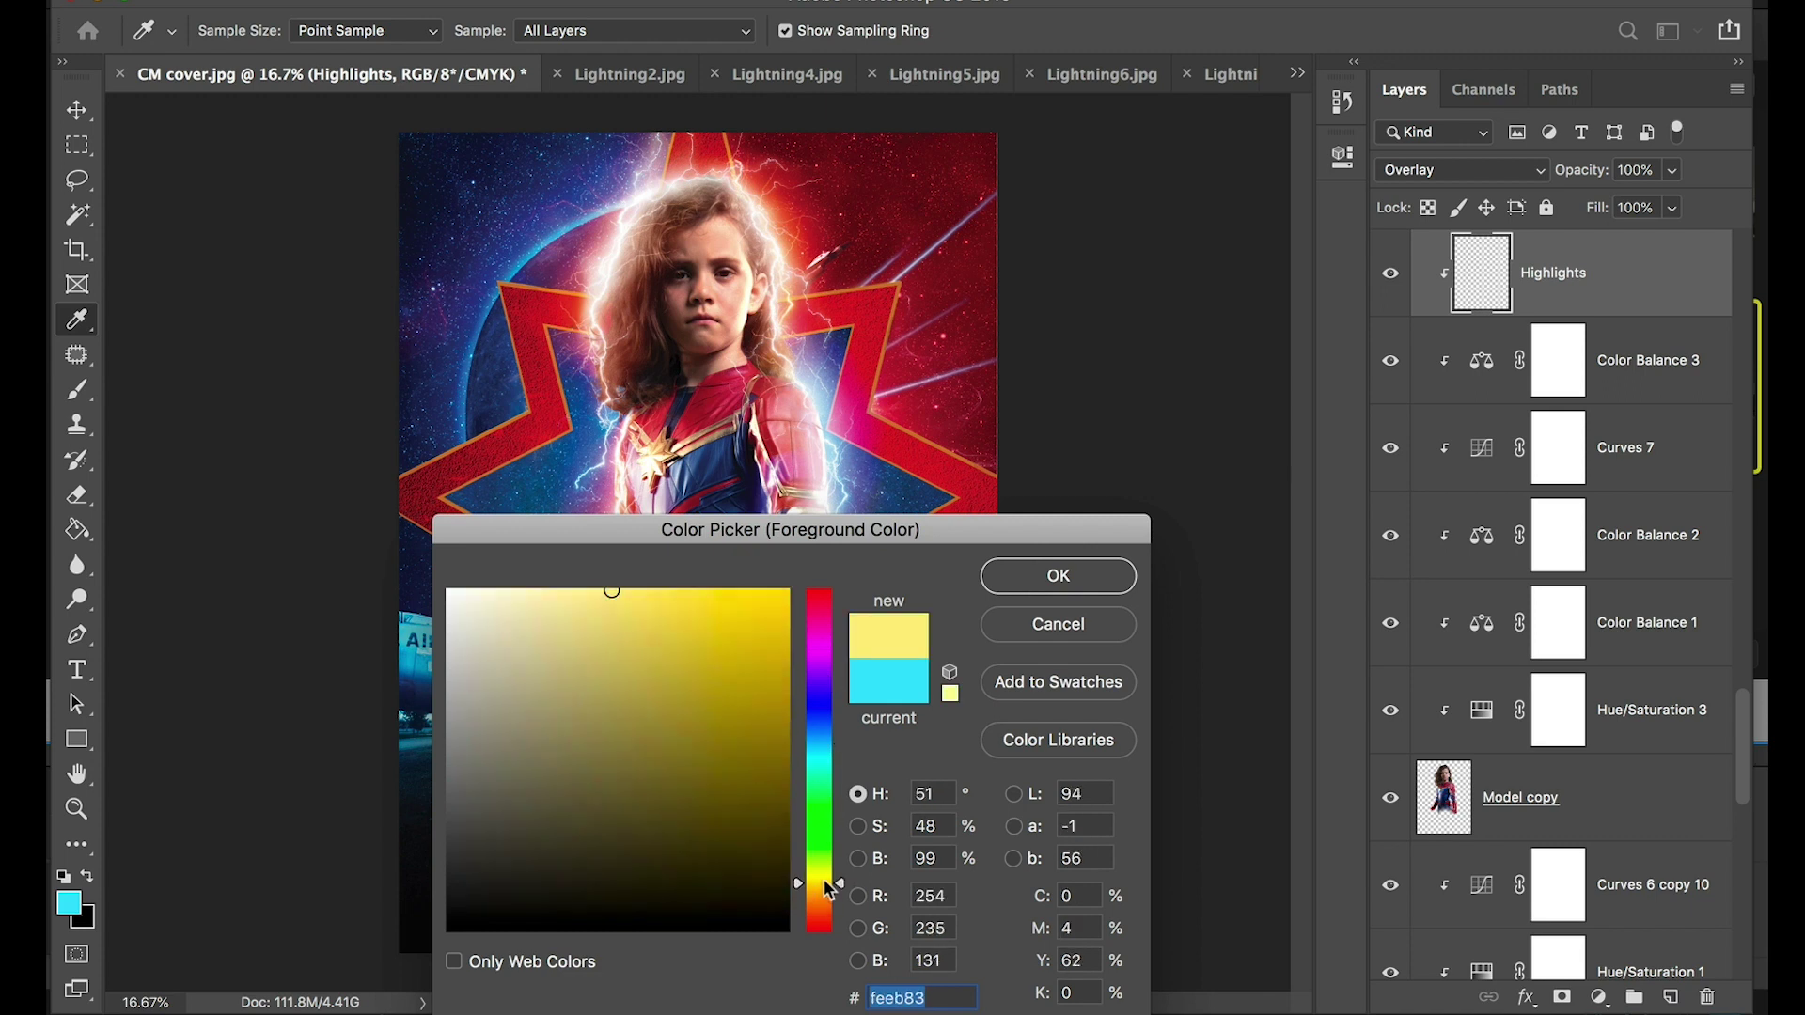
pyautogui.moveTo(821, 879); pyautogui.dragTo(824, 878)
pyautogui.moveTo(707, 673); pyautogui.dragTo(725, 614)
pyautogui.moveTo(812, 879); pyautogui.dragTo(836, 886)
pyautogui.moveTo(742, 647)
pyautogui.mouseDown()
pyautogui.moveTo(759, 598)
pyautogui.moveTo(630, 590)
pyautogui.mouseUp()
pyautogui.moveTo(778, 602)
pyautogui.mouseDown()
pyautogui.moveTo(797, 583)
pyautogui.moveTo(605, 590)
pyautogui.mouseUp()
pyautogui.click(1054, 576)
pyautogui.press('b')
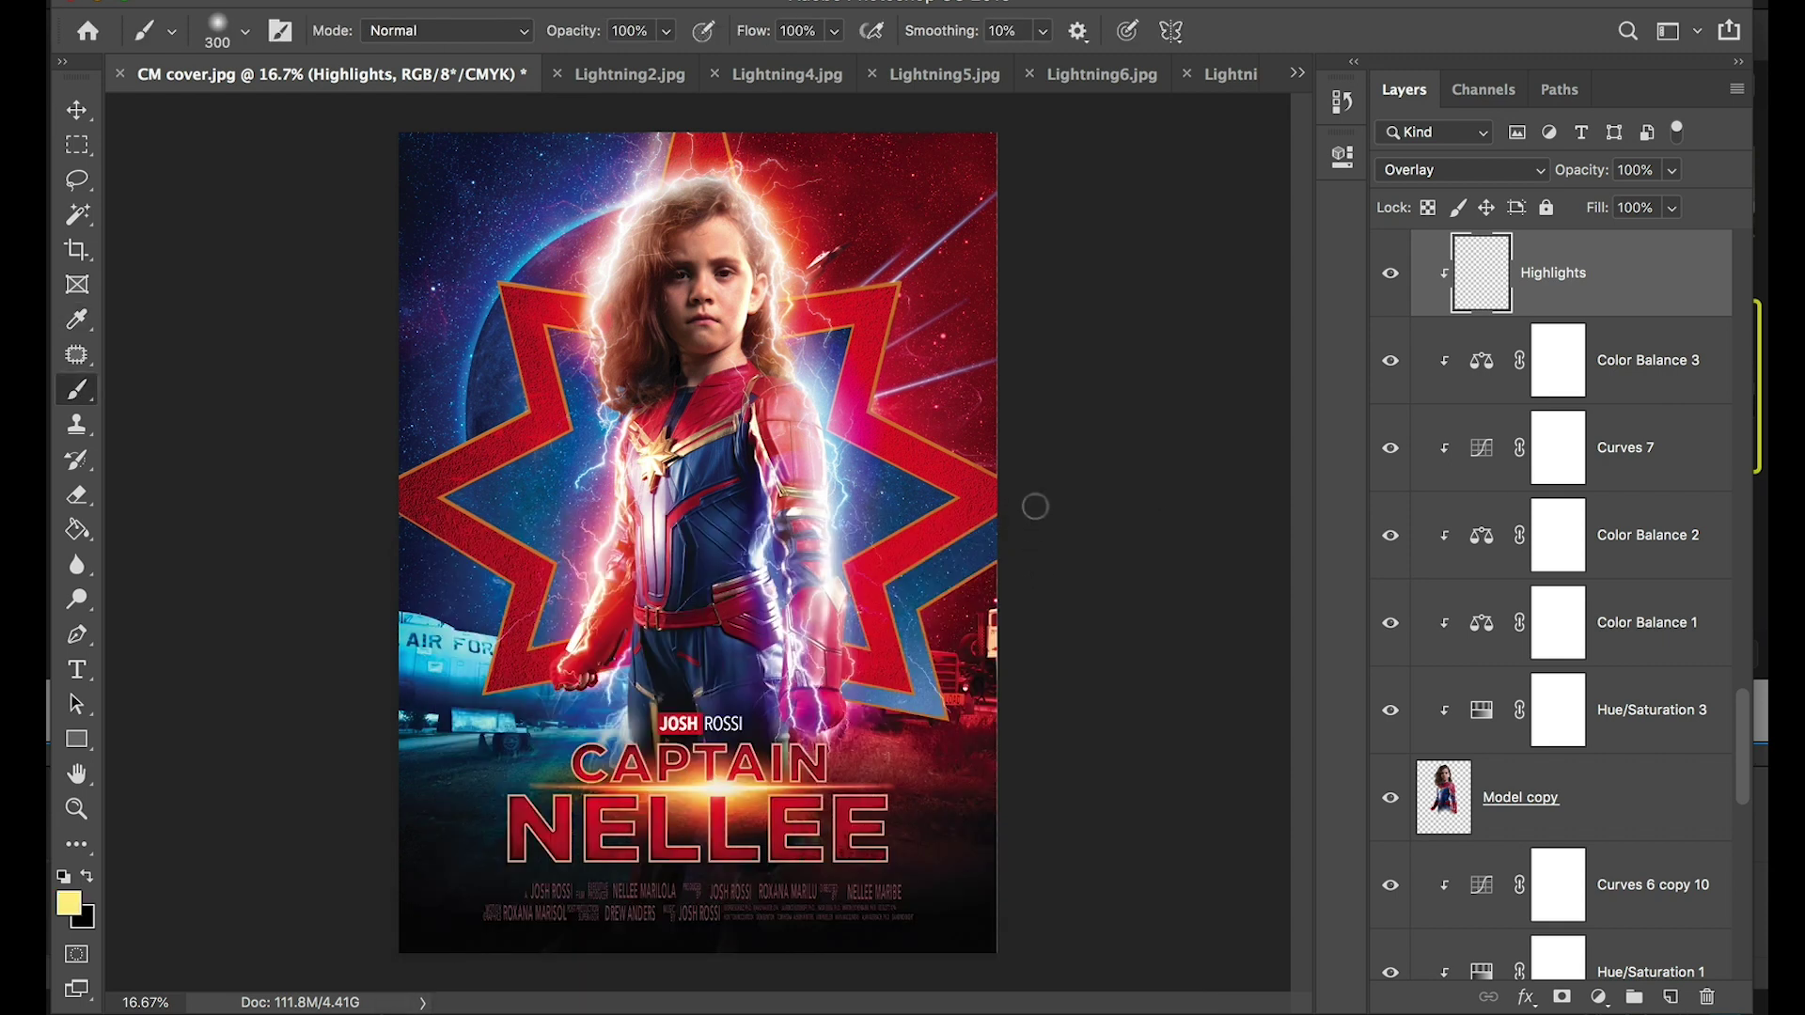
# Paint yellow highlights along the outer edges of the girl's hair on the Highlights layer with a 700 px soft brush
pyautogui.press('super+plus')
pyautogui.moveTo(879, 269)
pyautogui.mouseDown()
pyautogui.moveTo(954, 534)
pyautogui.moveTo(987, 579)
pyautogui.mouseUp()
pyautogui.press('super+plus')
pyautogui.press(']')
pyautogui.press(']')
pyautogui.press(']')
pyautogui.press(']')
pyautogui.moveTo(790, 268)
pyautogui.mouseDown()
pyautogui.moveTo(688, 314)
pyautogui.moveTo(649, 387)
pyautogui.moveTo(670, 616)
pyautogui.mouseUp()
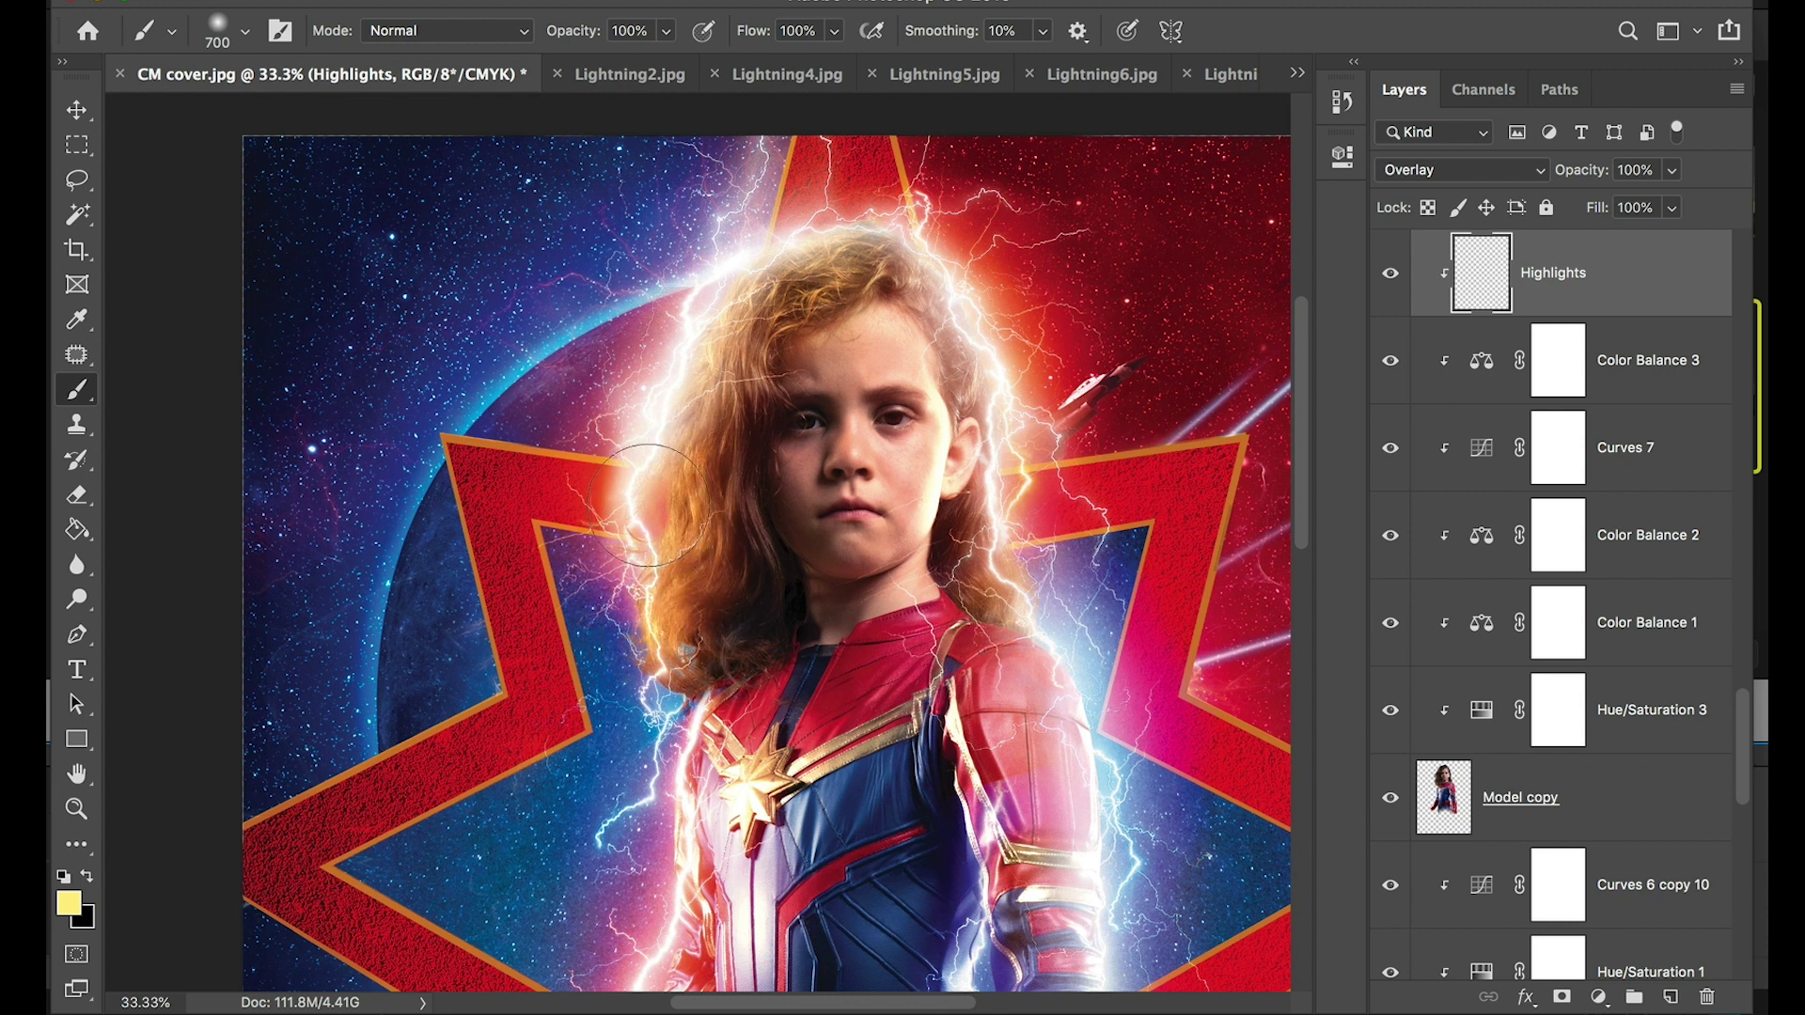
pyautogui.moveTo(884, 230)
pyautogui.mouseDown()
pyautogui.moveTo(982, 310)
pyautogui.moveTo(1041, 400)
pyautogui.moveTo(1038, 556)
pyautogui.moveTo(1042, 480)
pyautogui.moveTo(904, 209)
pyautogui.mouseUp()
# Lower the brush opacity to 30% and paint yellow over the suit's waist beside the clenched fist arm with a 1000 px brush
pyautogui.press('[')
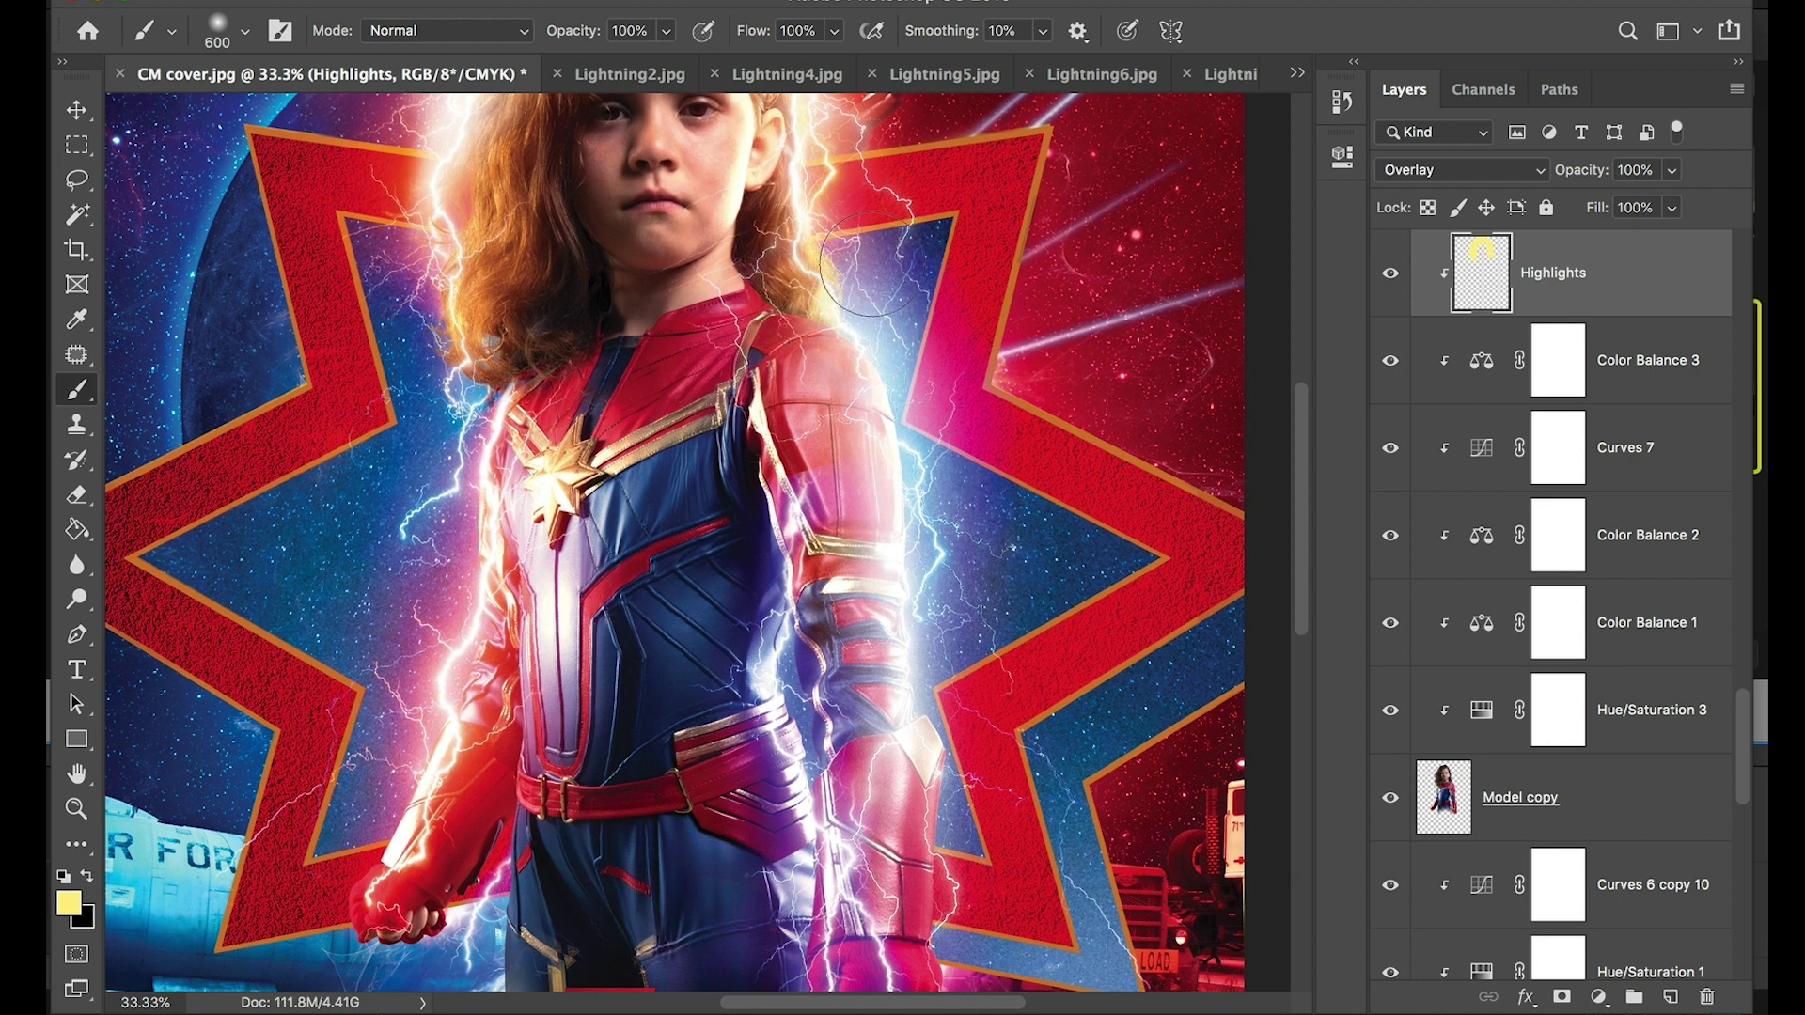
pyautogui.press('[')
pyautogui.press('[')
pyautogui.moveTo(425, 491); pyautogui.dragTo(507, 282)
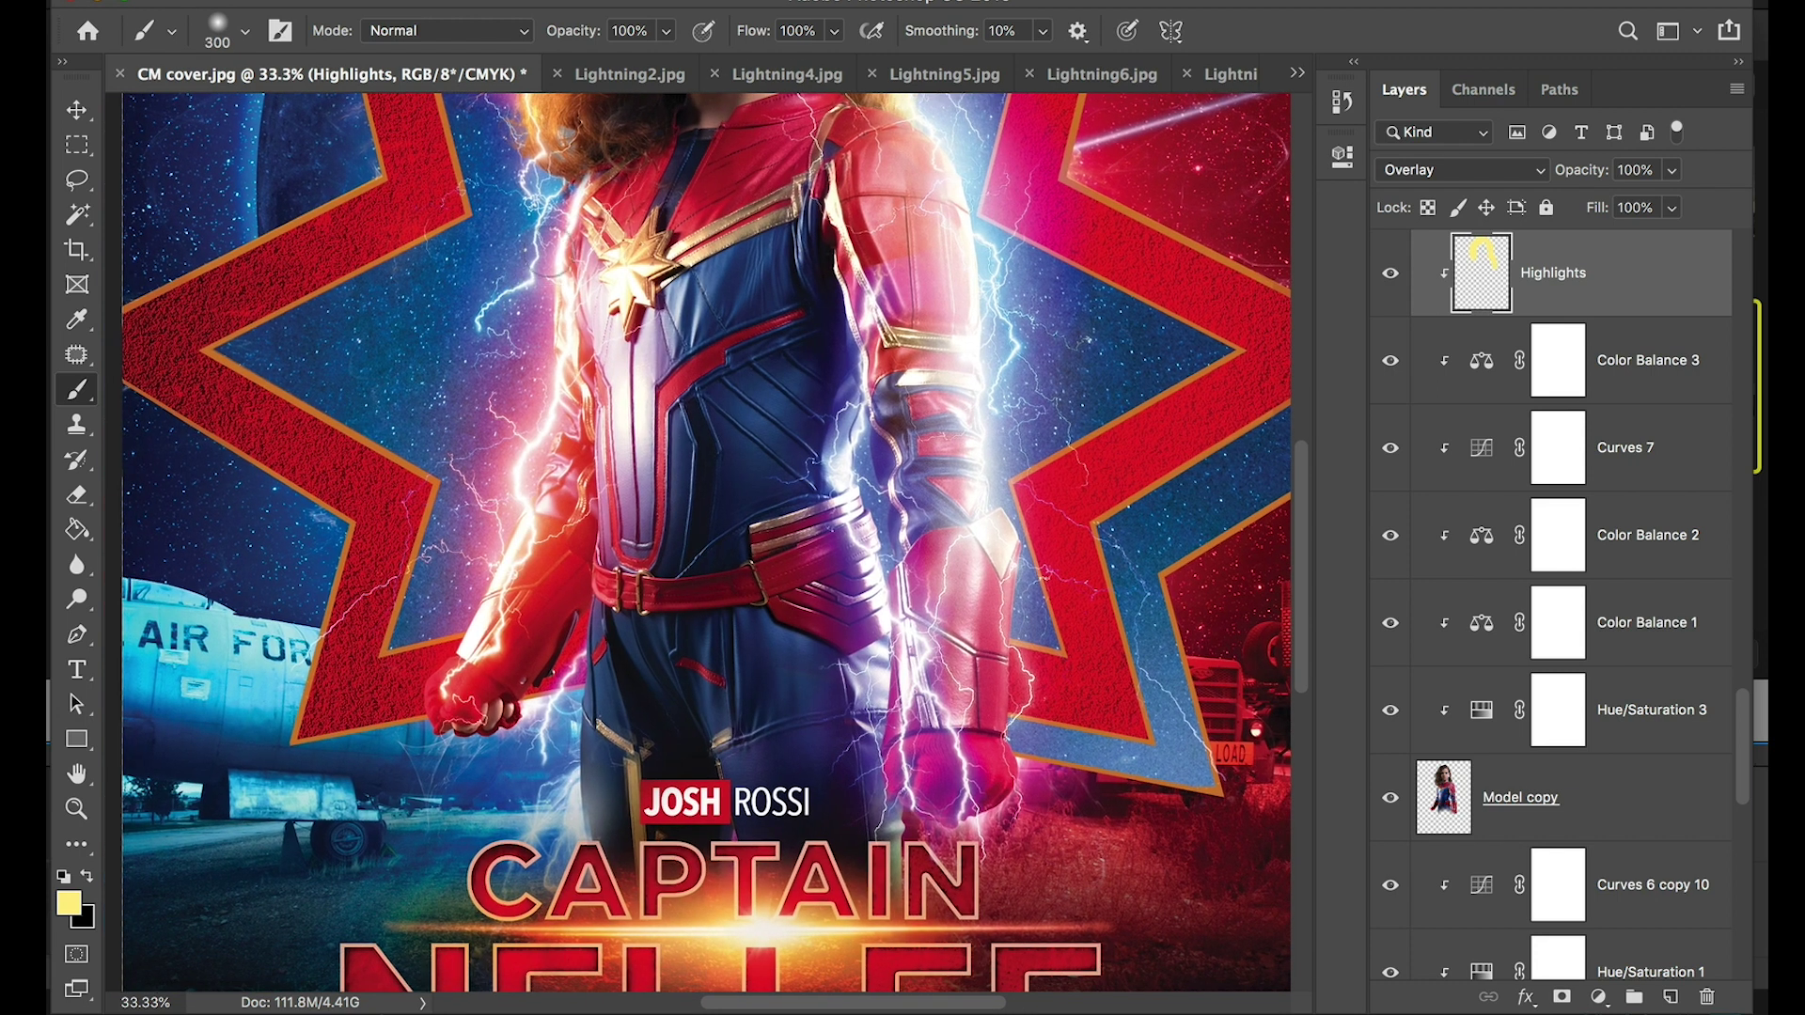
pyautogui.press(']')
pyautogui.press(']')
pyautogui.press(']')
pyautogui.press(']')
pyautogui.press(']')
pyautogui.press(']')
pyautogui.press('3')
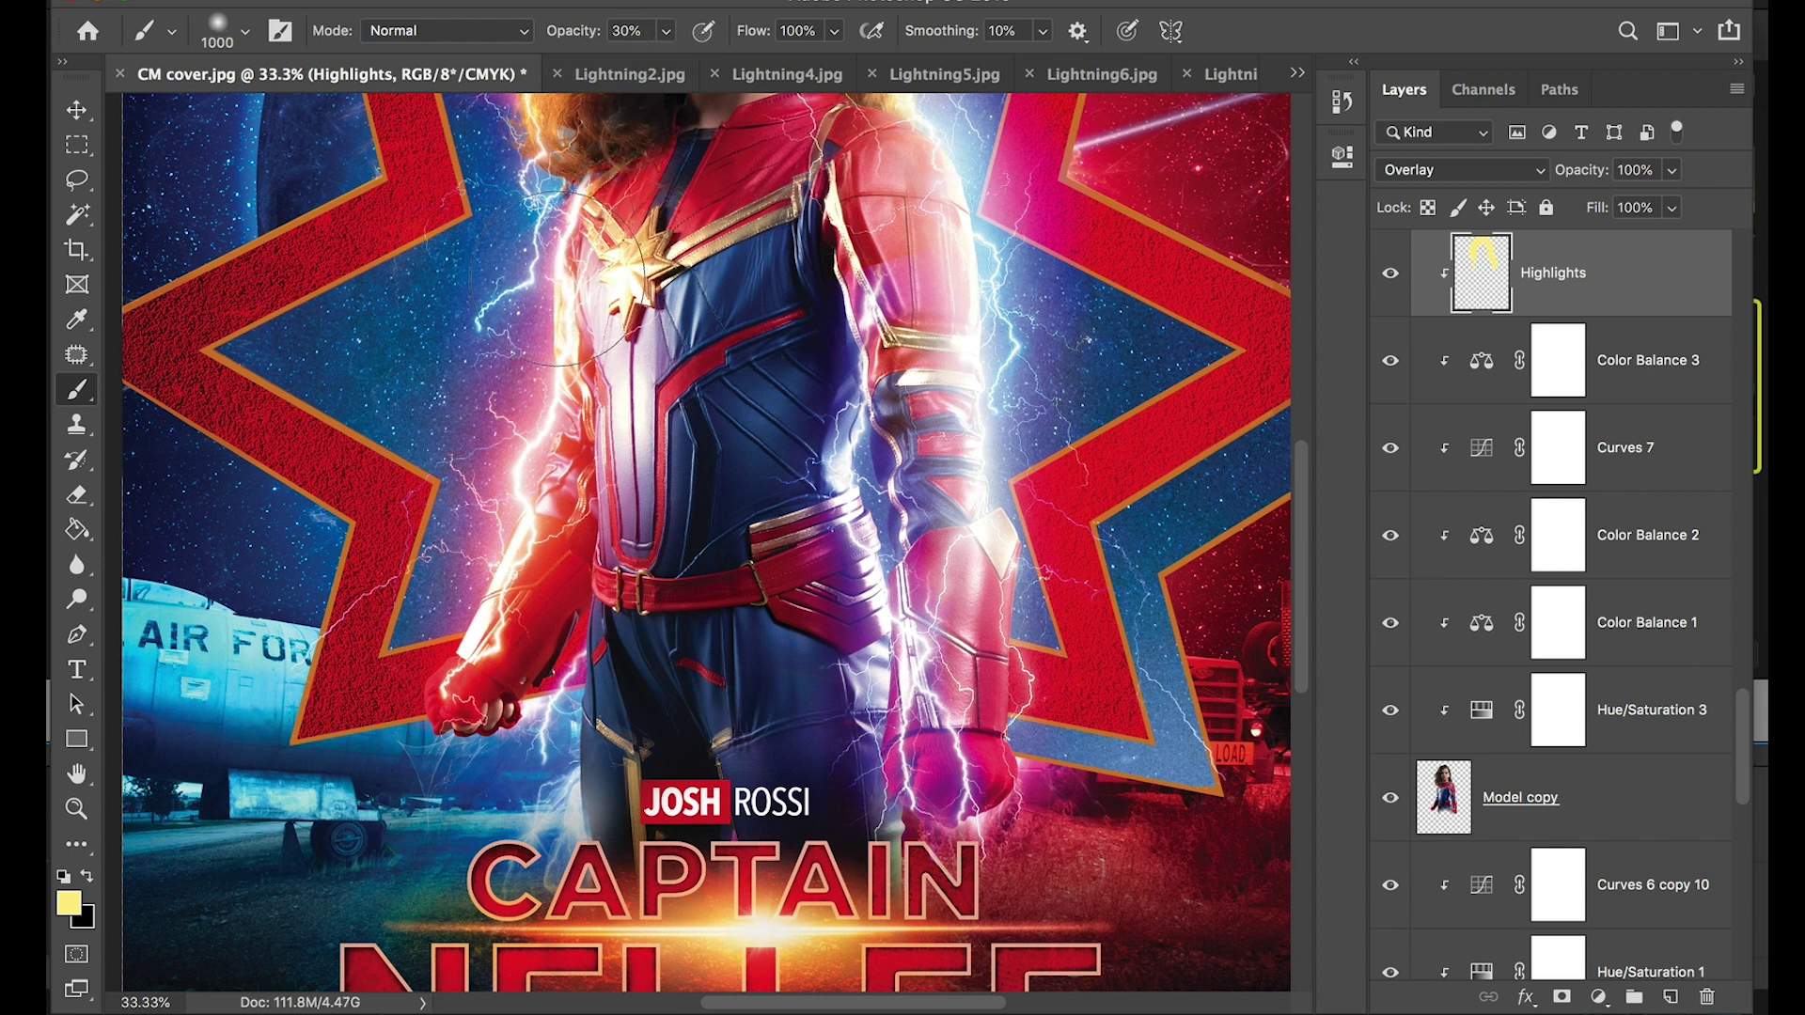
pyautogui.moveTo(564, 542)
pyautogui.mouseDown()
pyautogui.moveTo(583, 407)
pyautogui.moveTo(567, 543)
pyautogui.mouseUp()
# Paint a yellow highlight down the outer thigh below the clenched fist with a 600 px brush
pyautogui.press('[')
pyautogui.press('[')
pyautogui.press('[')
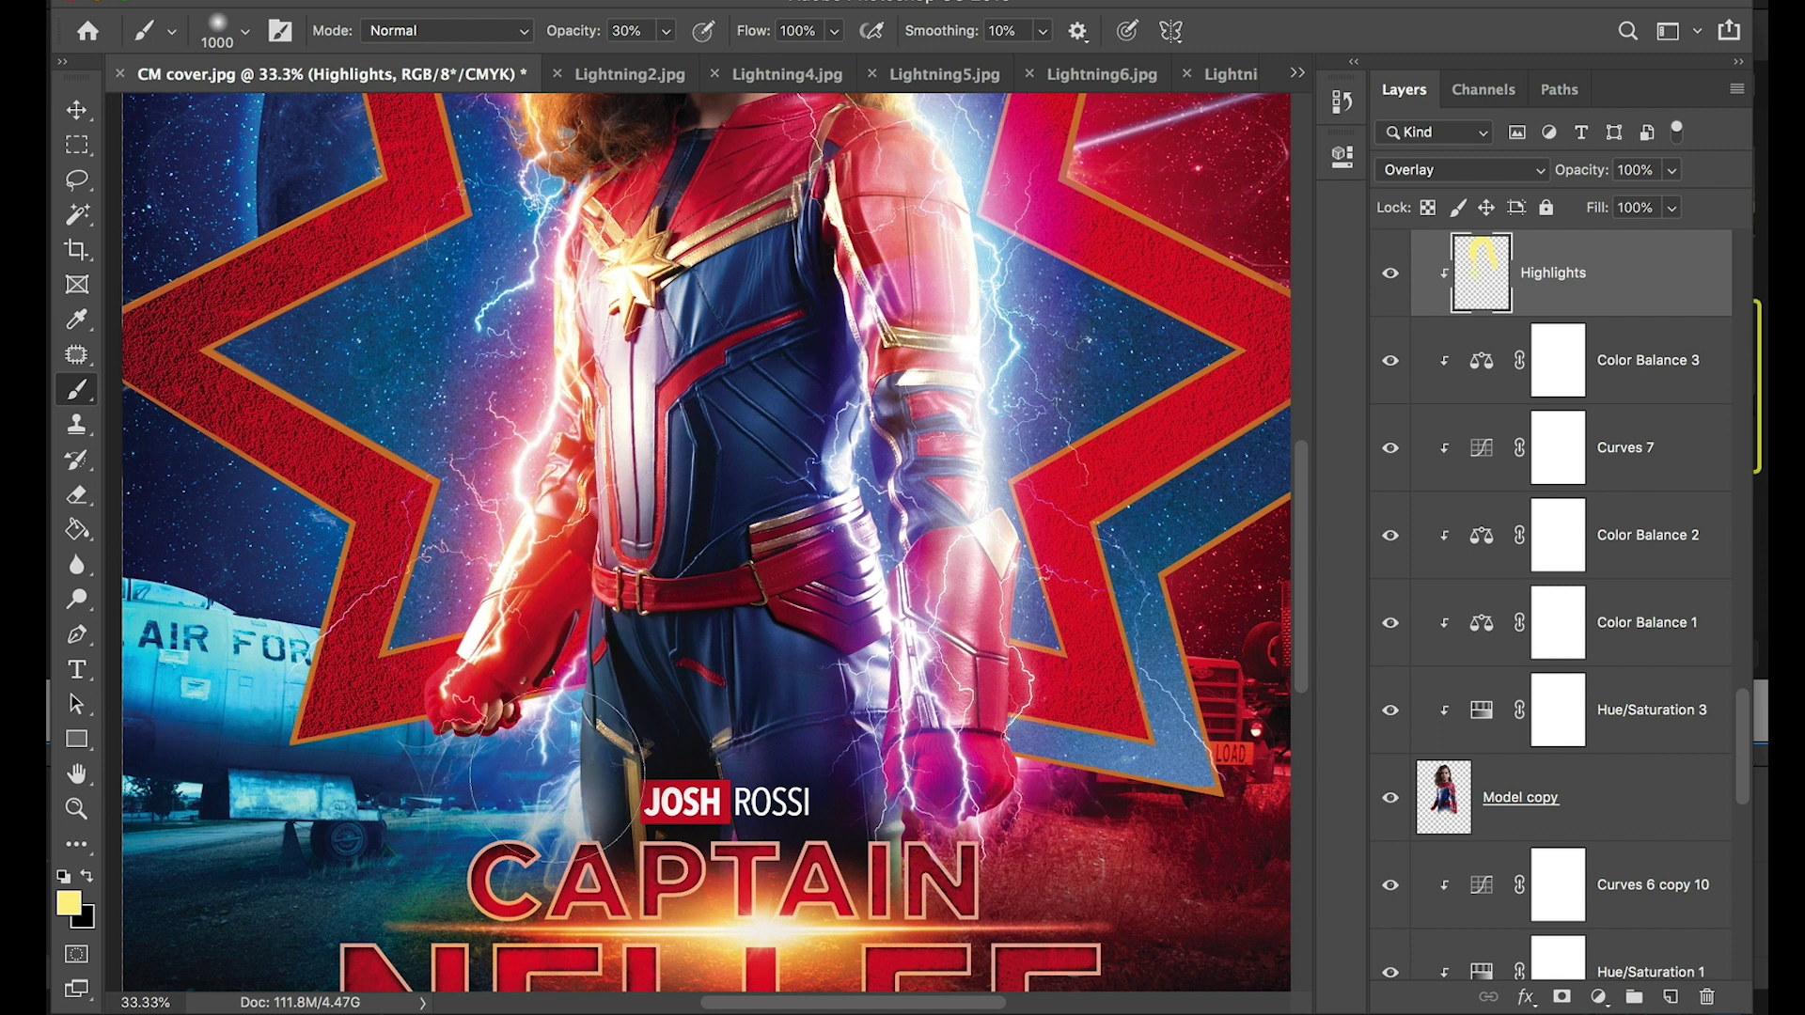
pyautogui.press('[')
pyautogui.press('[')
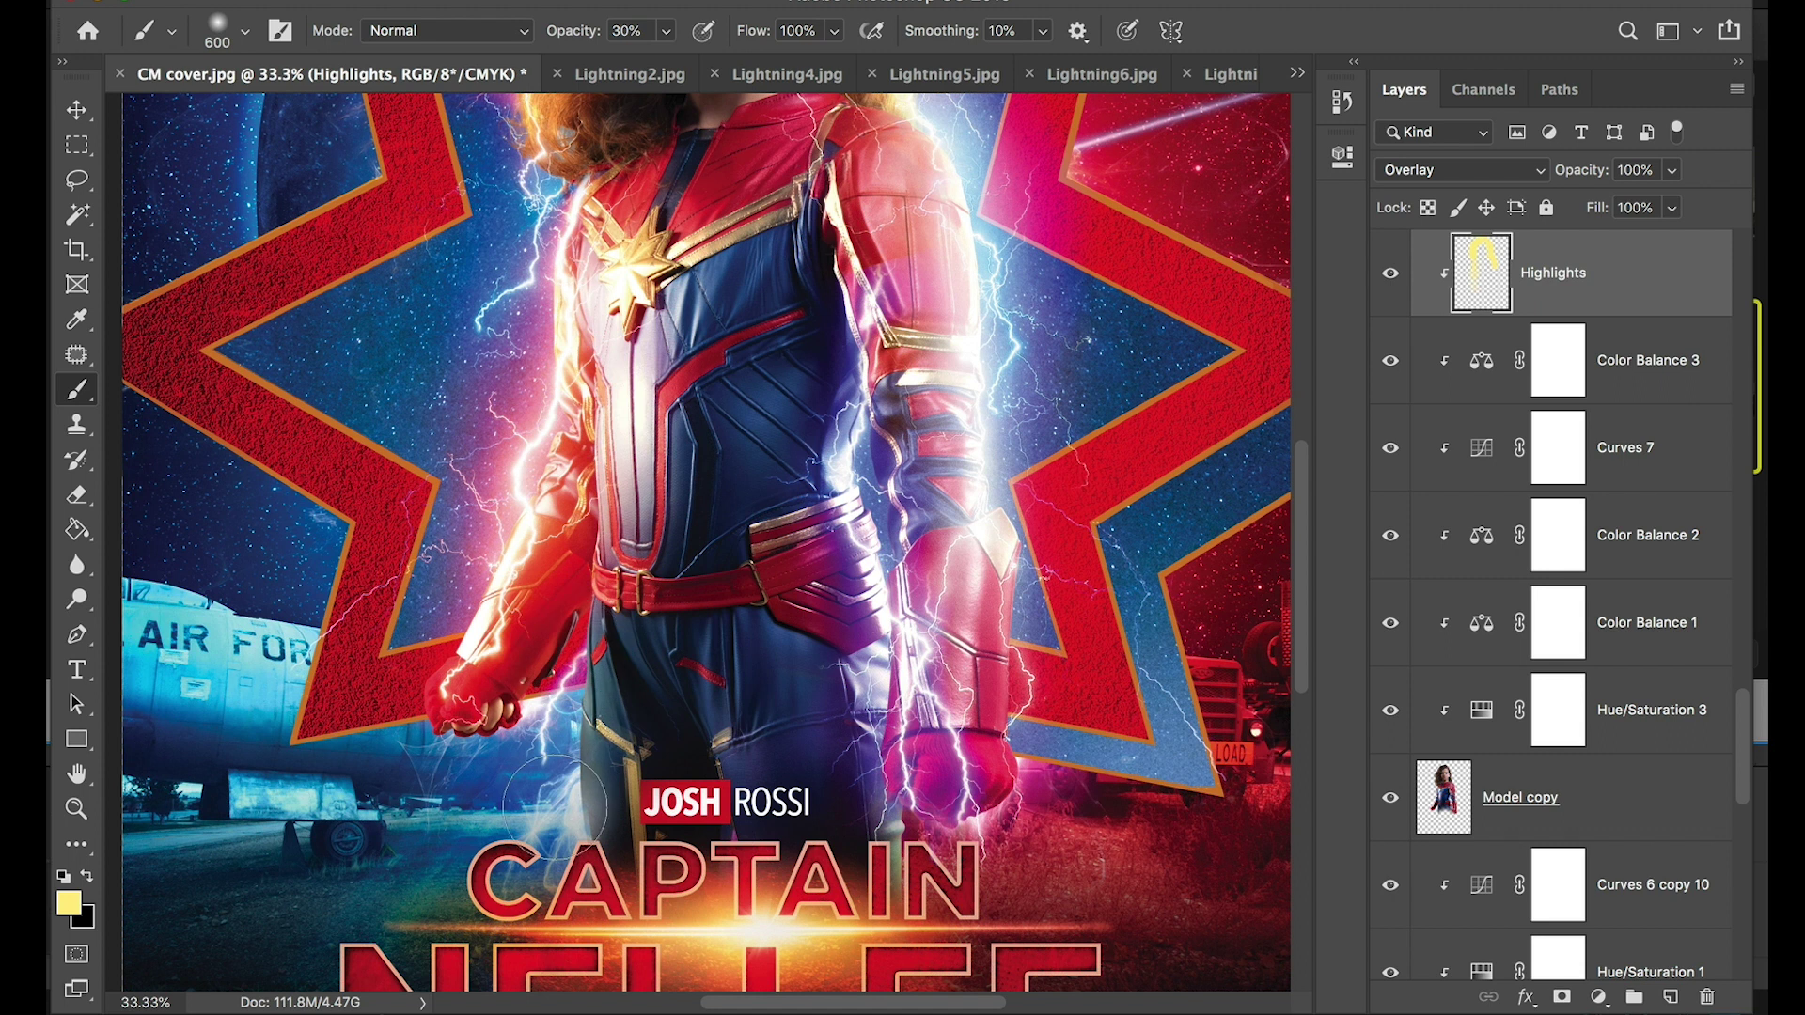
pyautogui.moveTo(570, 746); pyautogui.dragTo(564, 839)
# Paint yellow highlights over the blue torso beside the armoured arm with a 1200 px brush
pyautogui.press(']')
pyautogui.press(']')
pyautogui.press(']')
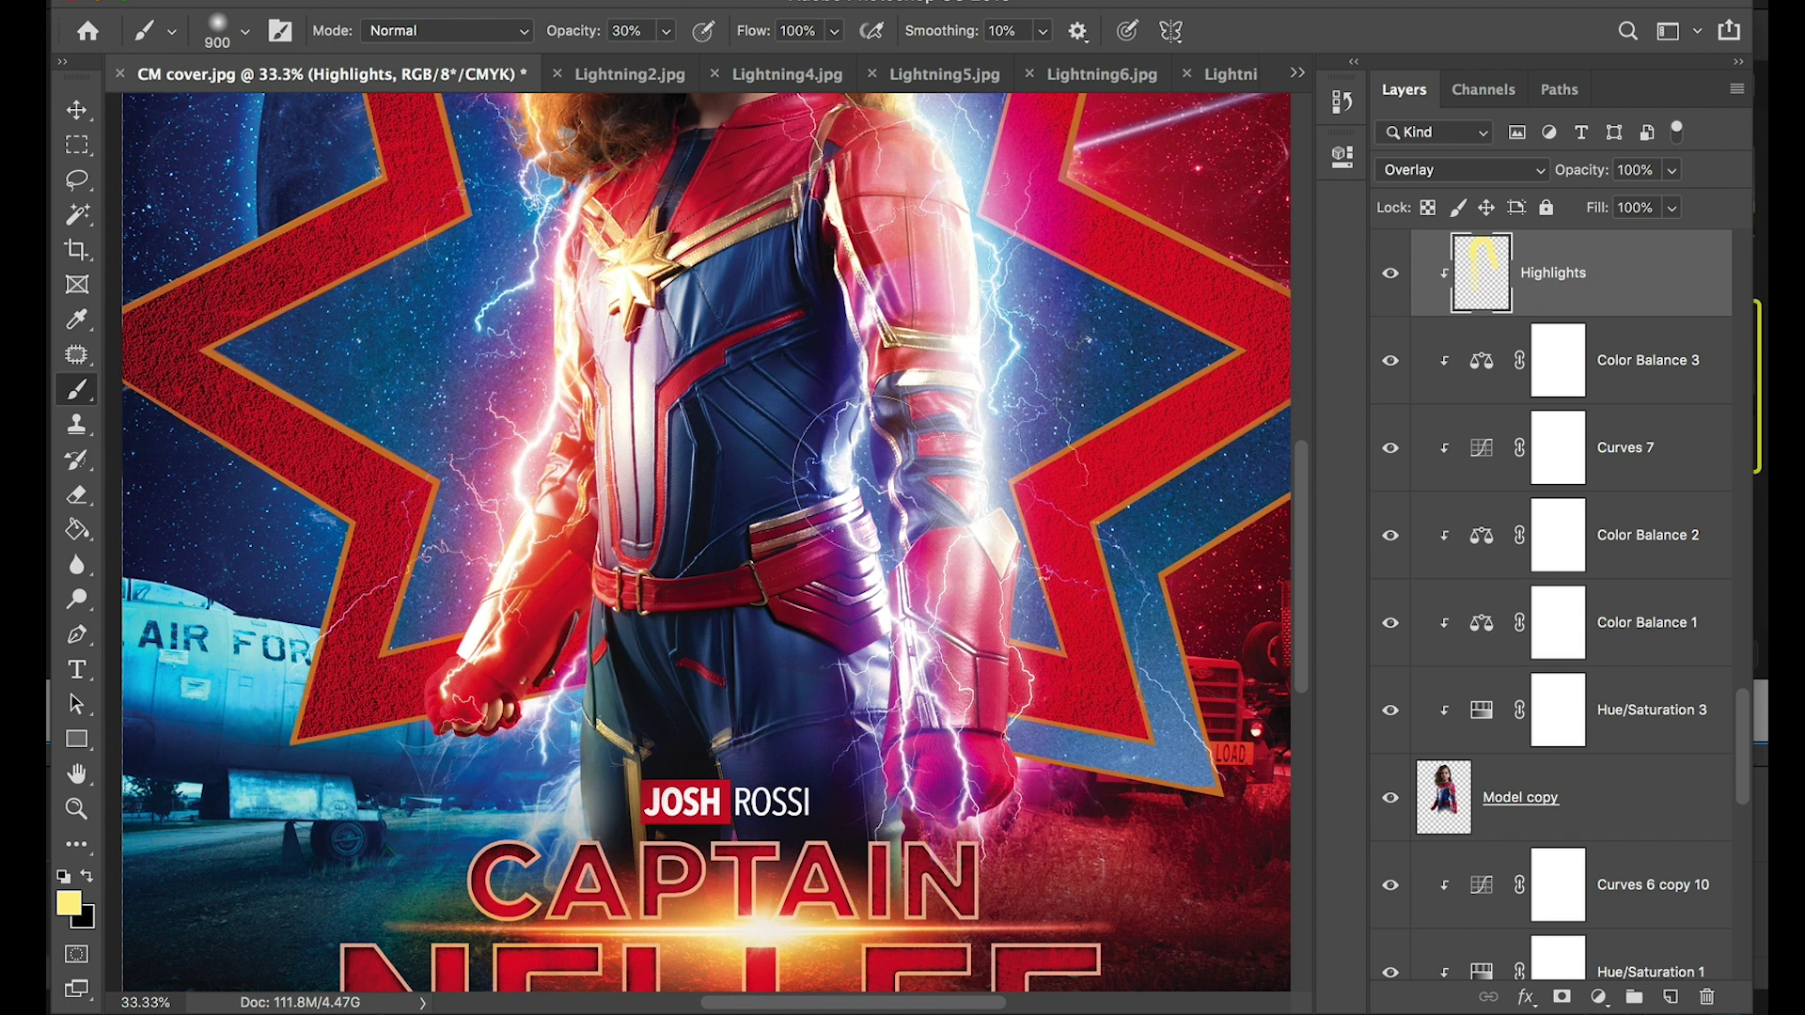
pyautogui.press(']')
pyautogui.press(']')
pyautogui.press(']')
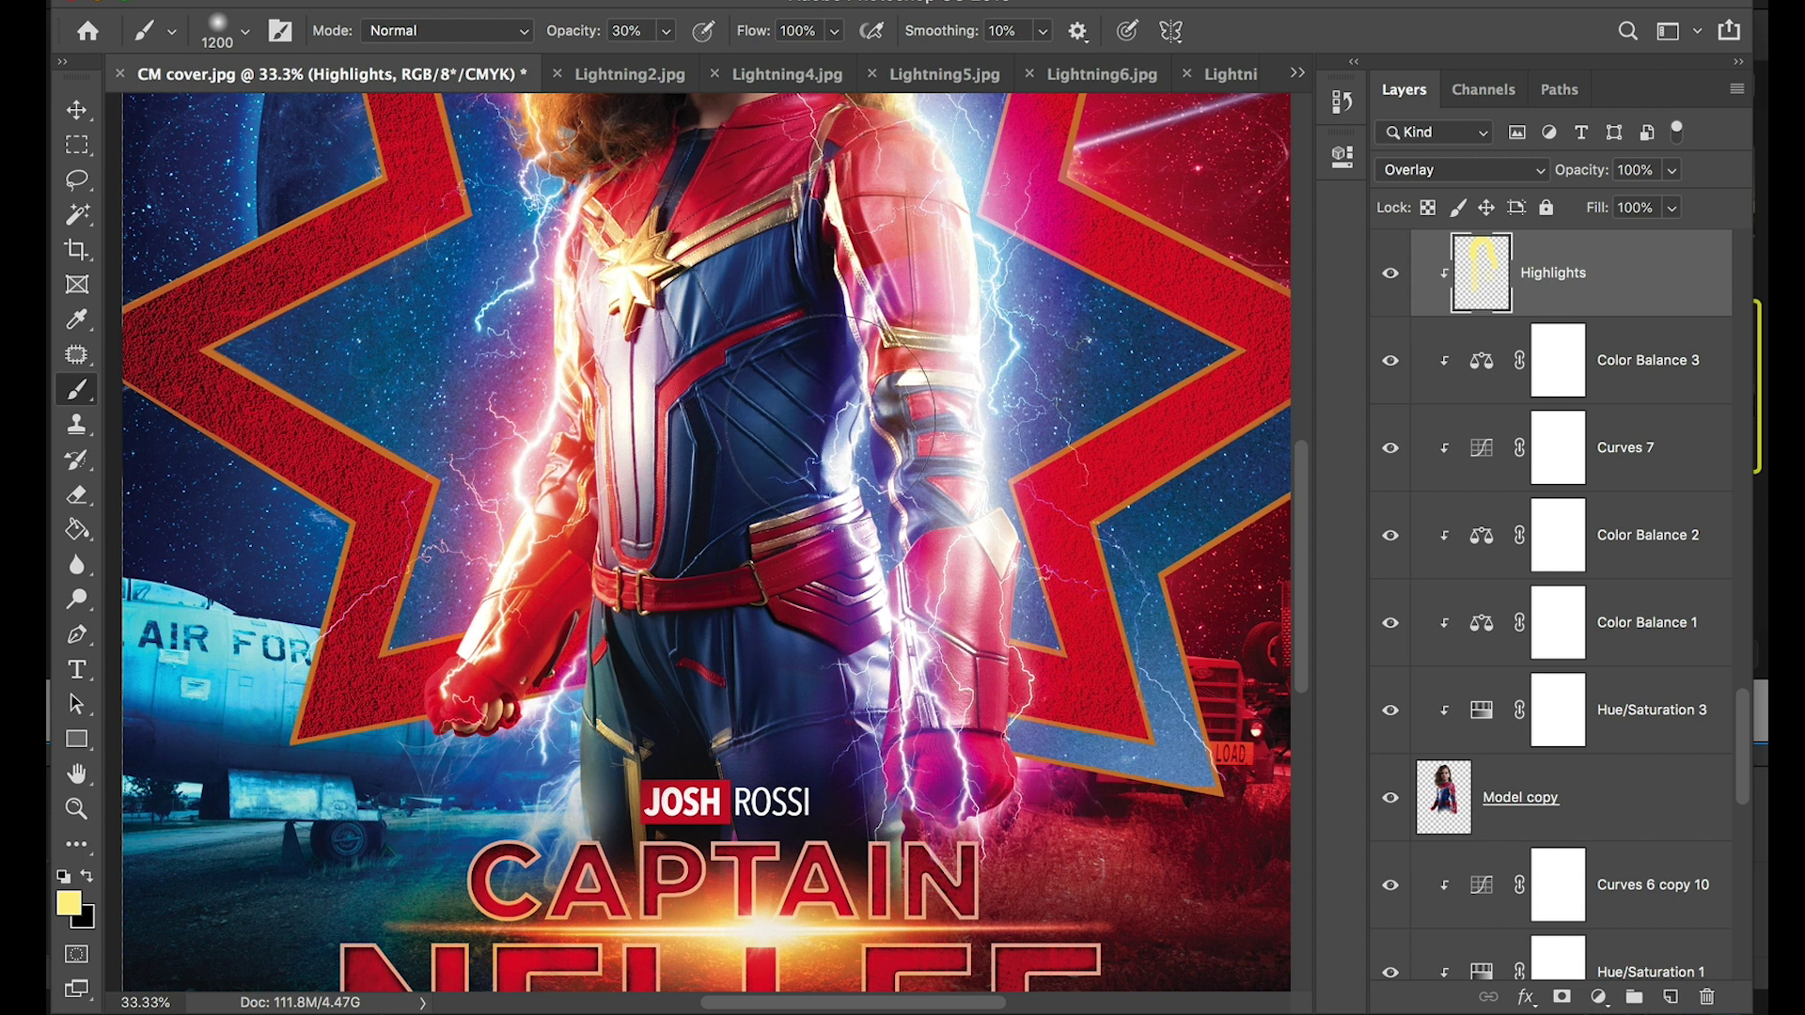
pyautogui.moveTo(832, 409)
pyautogui.mouseDown()
pyautogui.moveTo(855, 419)
pyautogui.moveTo(869, 344)
pyautogui.moveTo(853, 434)
pyautogui.moveTo(876, 491)
pyautogui.mouseUp()
pyautogui.click(827, 229)
# Paint yellow highlights from the girl's shoulder down the arm on the red side with an 1100 px brush
pyautogui.press('space')
pyautogui.moveTo(956, 234); pyautogui.dragTo(964, 577)
pyautogui.press('[')
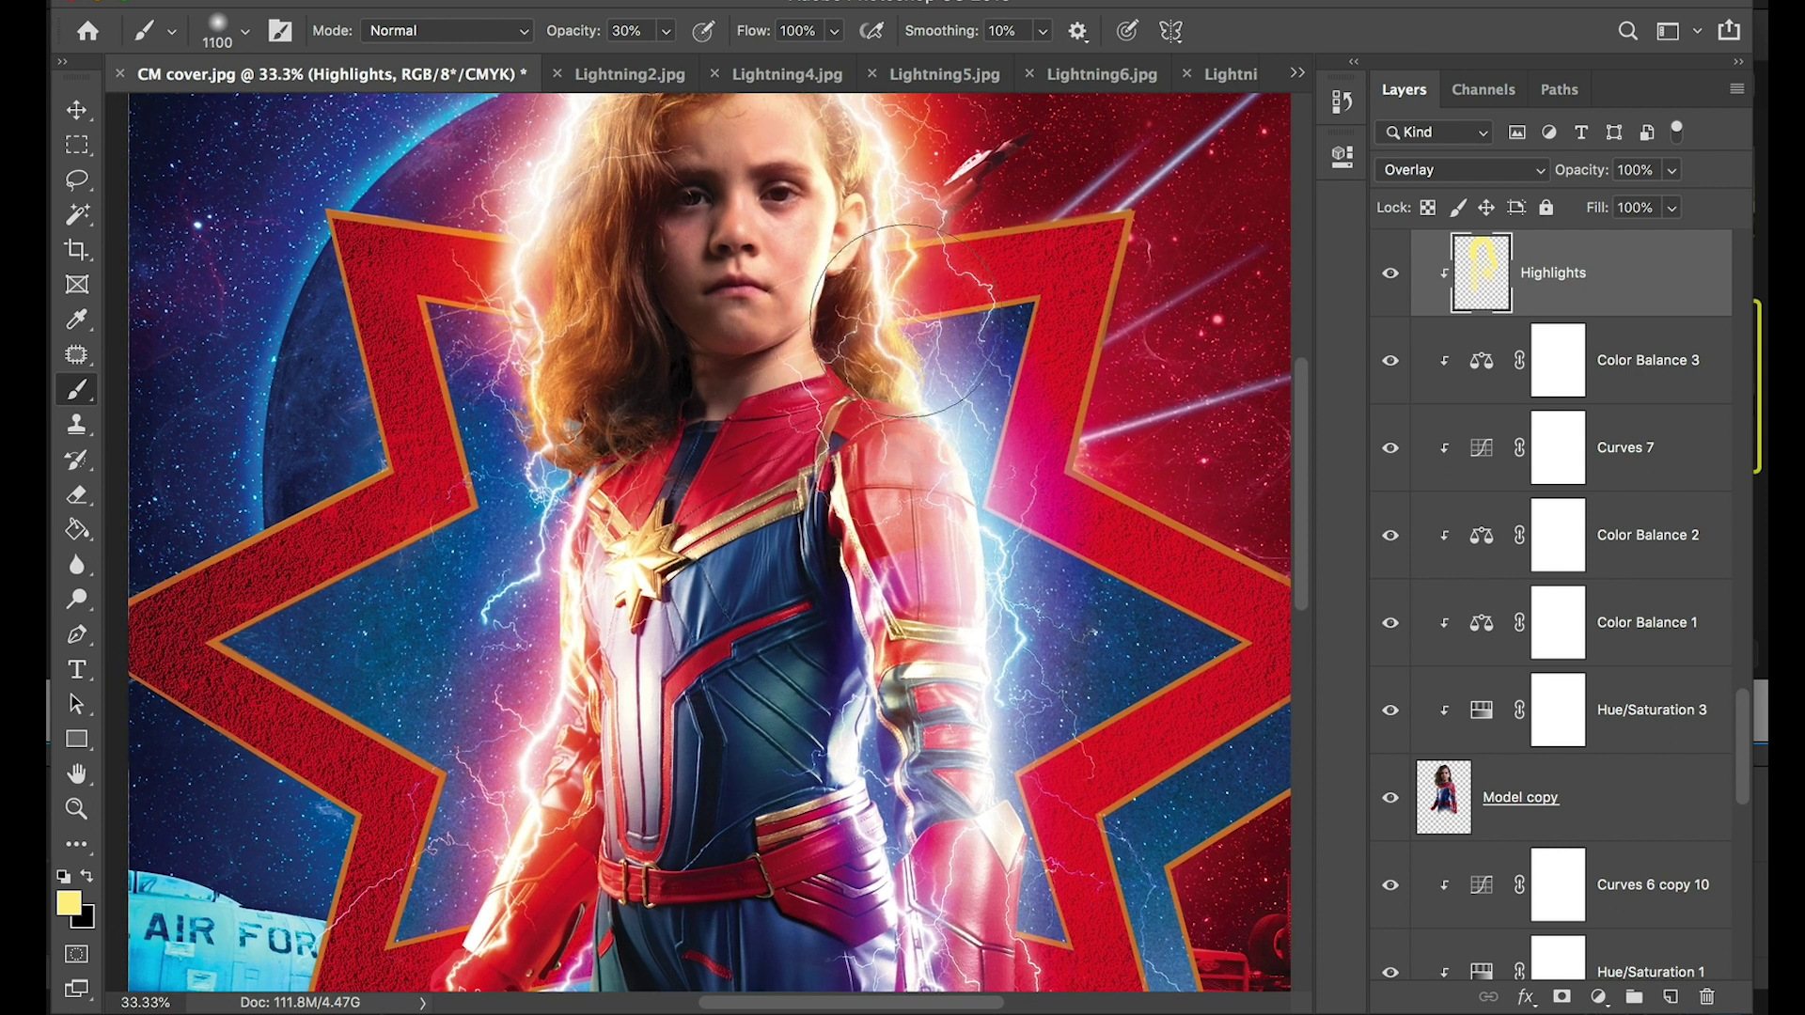
pyautogui.moveTo(979, 413)
pyautogui.mouseDown()
pyautogui.moveTo(968, 564)
pyautogui.moveTo(902, 861)
pyautogui.mouseUp()
pyautogui.click(861, 873)
# Touch up the yellow highlights along the girl's armoured arm on the red side with a soft brush of about 900 px
pyautogui.press('space')
pyautogui.scroll(-5, 913, 507)
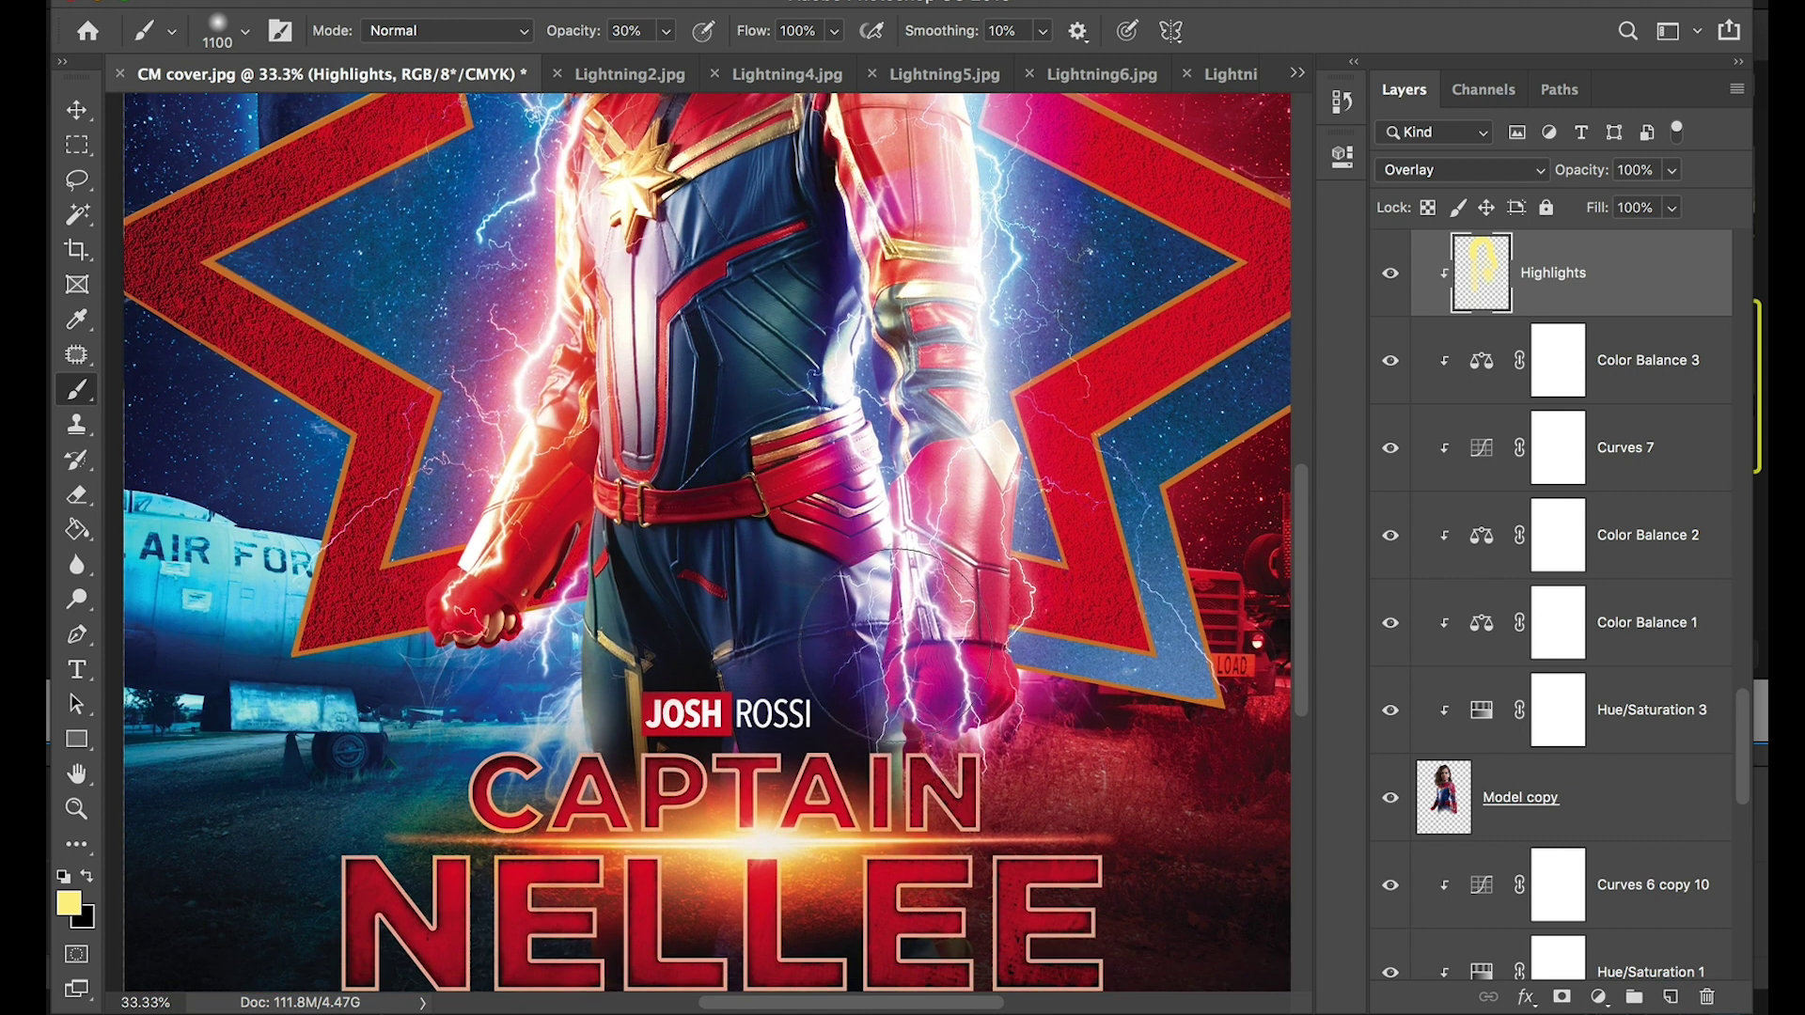
pyautogui.press('[')
pyautogui.press('[')
pyautogui.press('[')
pyautogui.press('[')
pyautogui.press('[')
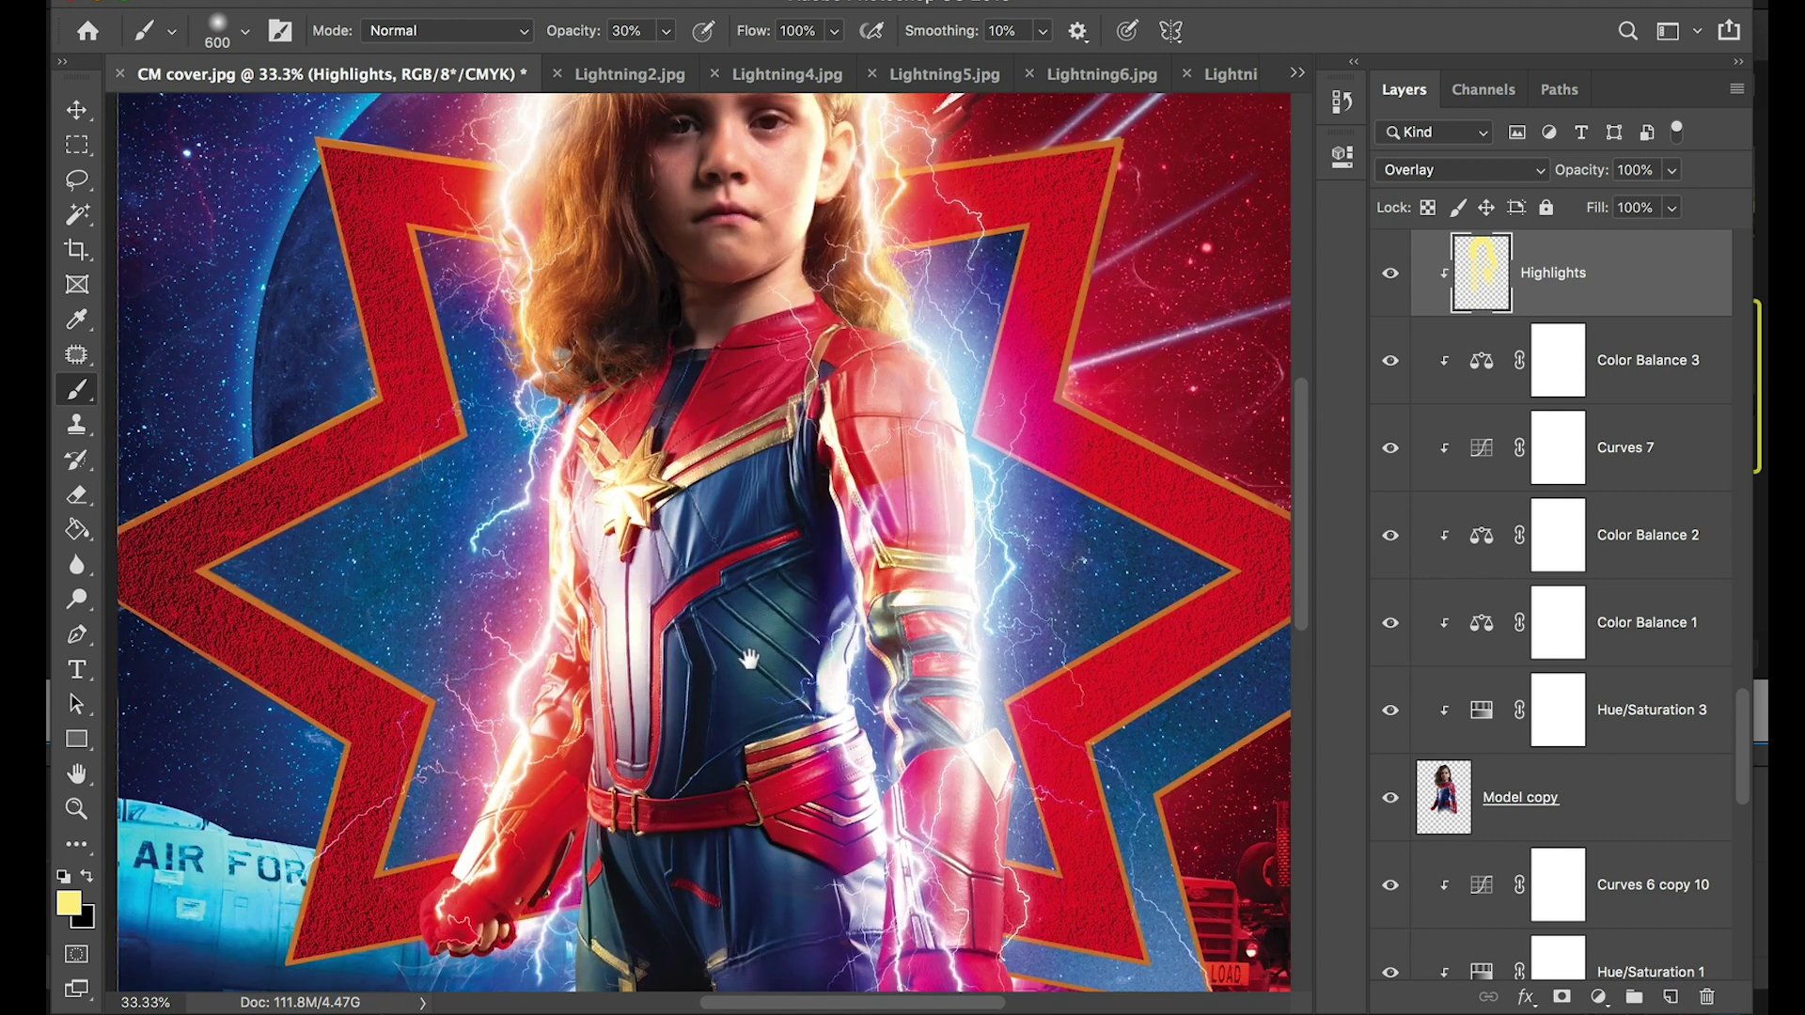
pyautogui.scroll(5, 740, 555)
pyautogui.press(']')
pyautogui.press(']')
pyautogui.press(']')
pyautogui.moveTo(945, 520); pyautogui.dragTo(945, 532)
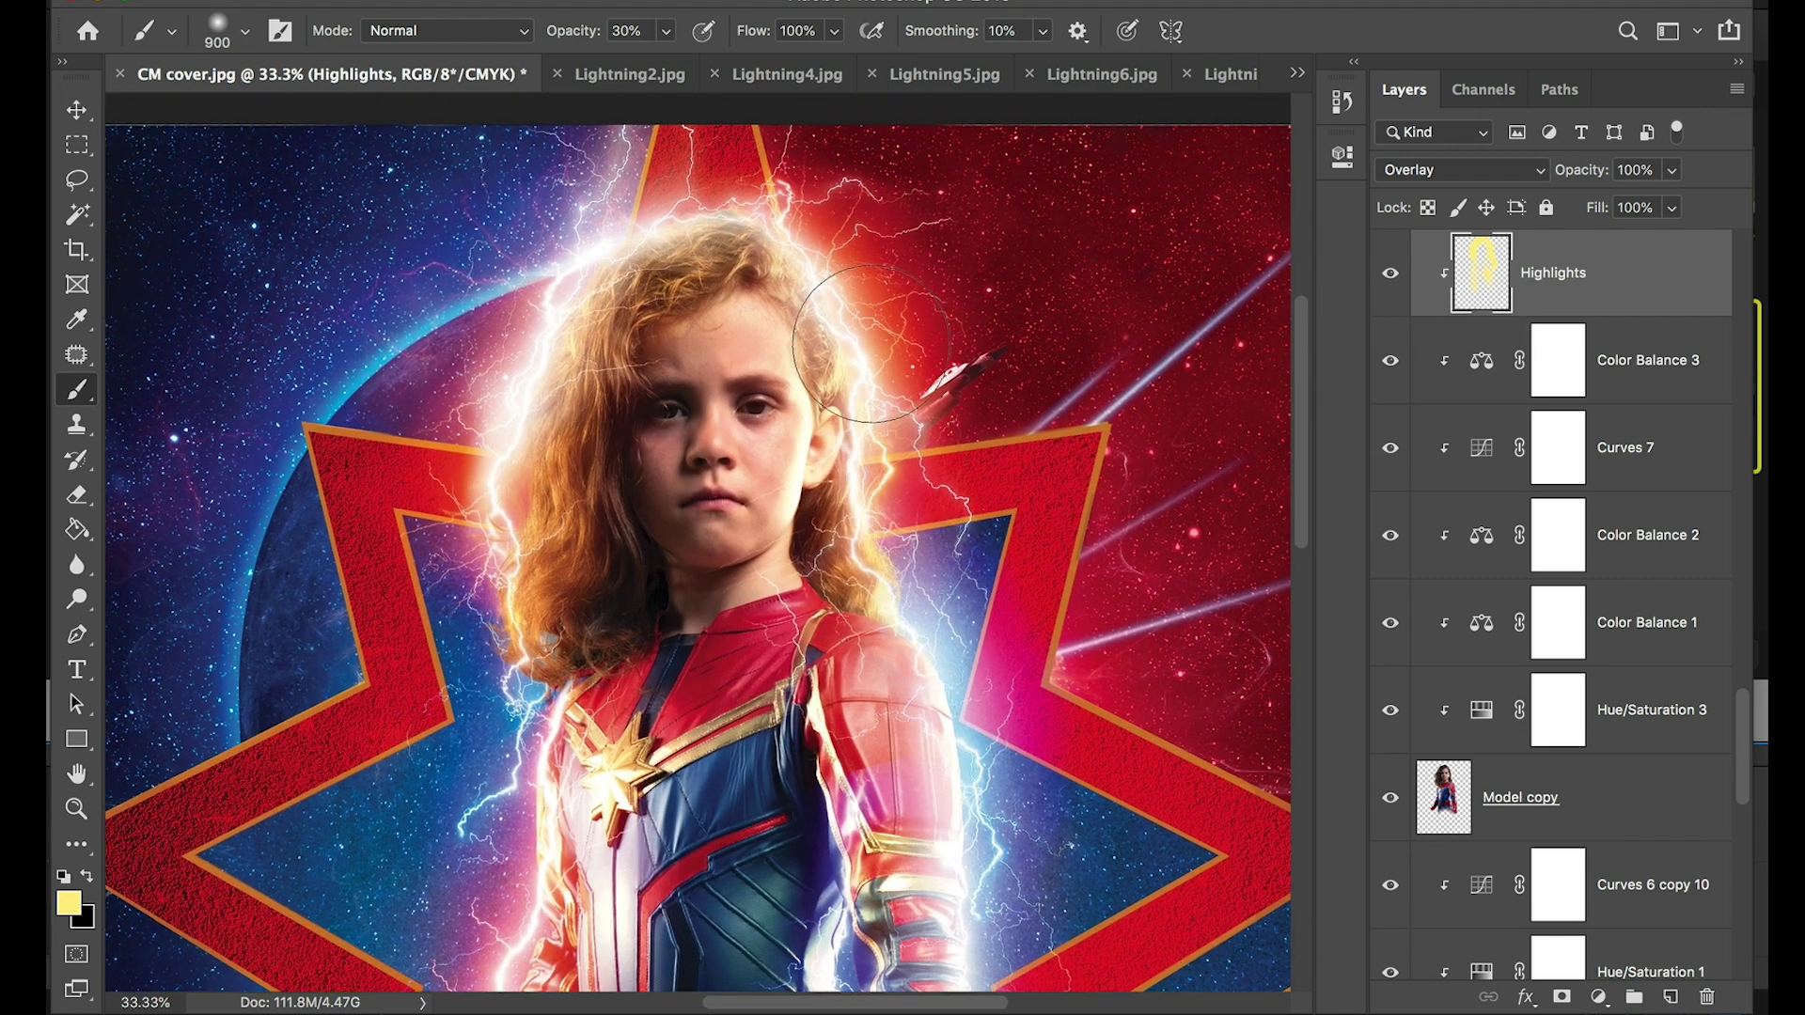
# Switch to the Eraser and reduce it to 600 px for softening the highlights around the girl's neck and hair
pyautogui.press('e')
pyautogui.press('[')
pyautogui.press('[')
pyautogui.press('[')
pyautogui.press('[')
pyautogui.press('[')
pyautogui.press('[')
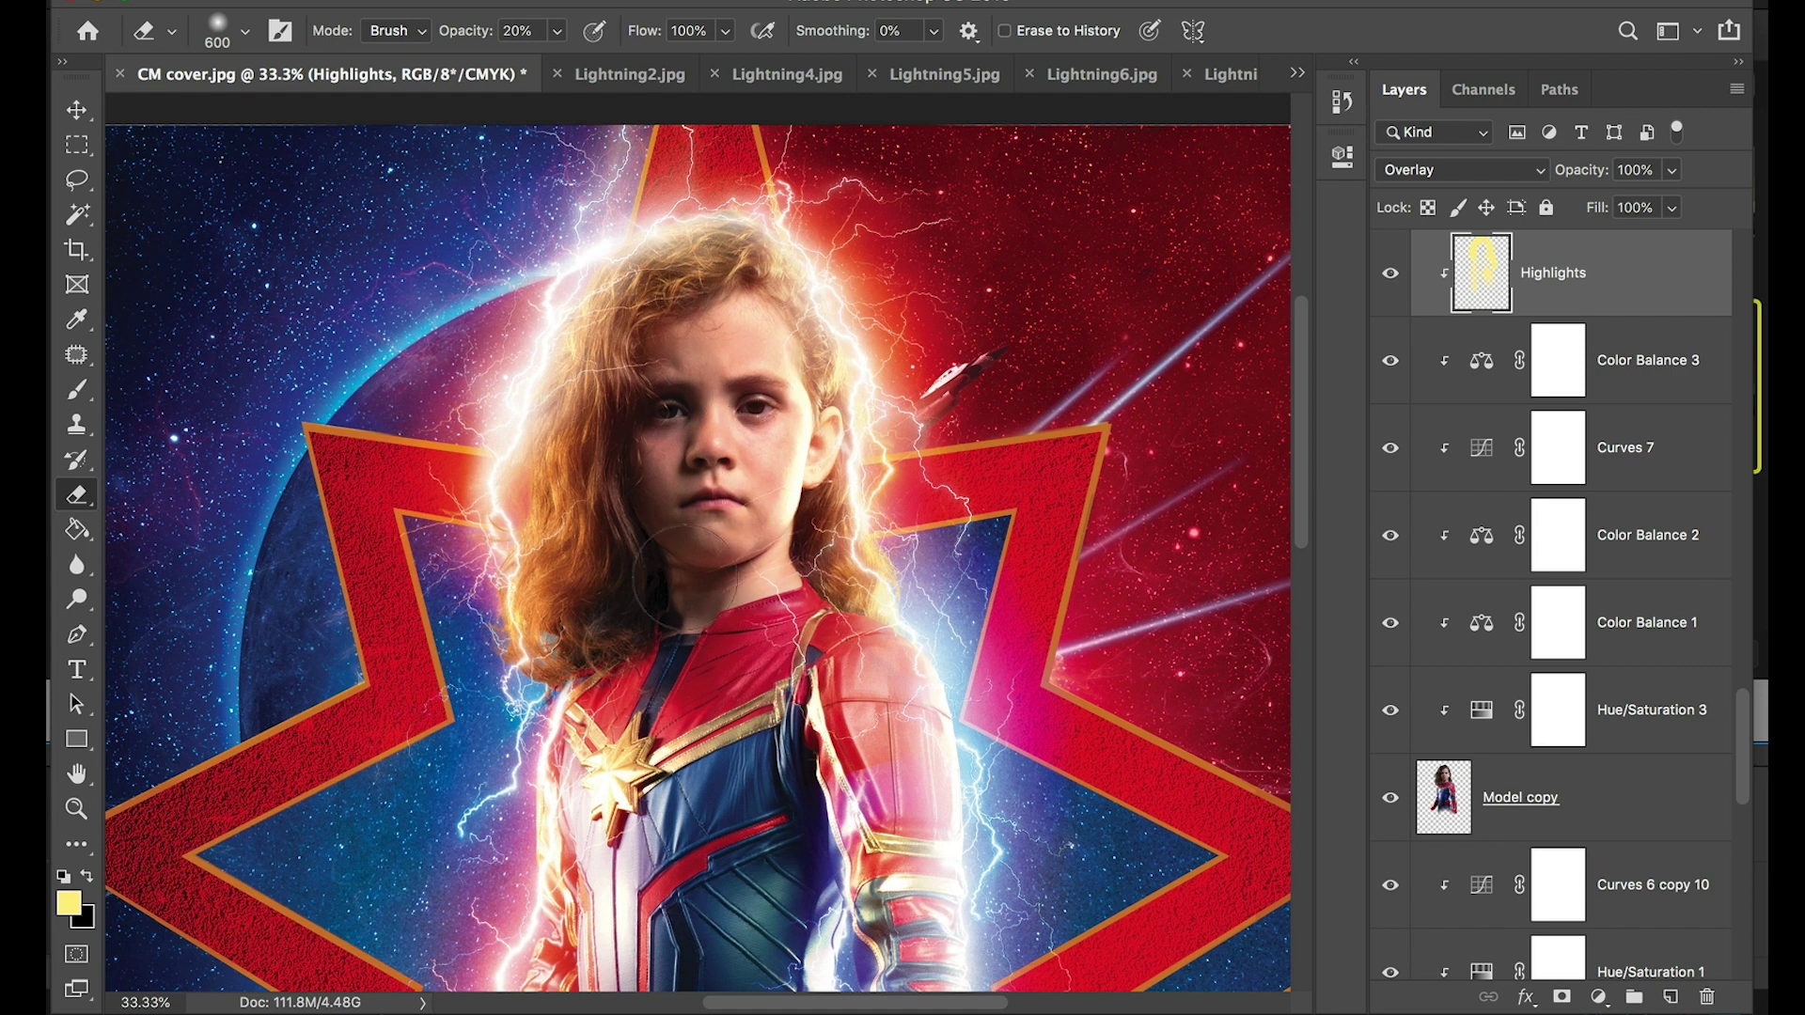
# Compare the whole poster with the Highlights layer hidden and shown to judge the strength of the yellow glow
pyautogui.hotkey('ctrl', '-')
pyautogui.hotkey('ctrl', '-')
pyautogui.hotkey('ctrl', '-')
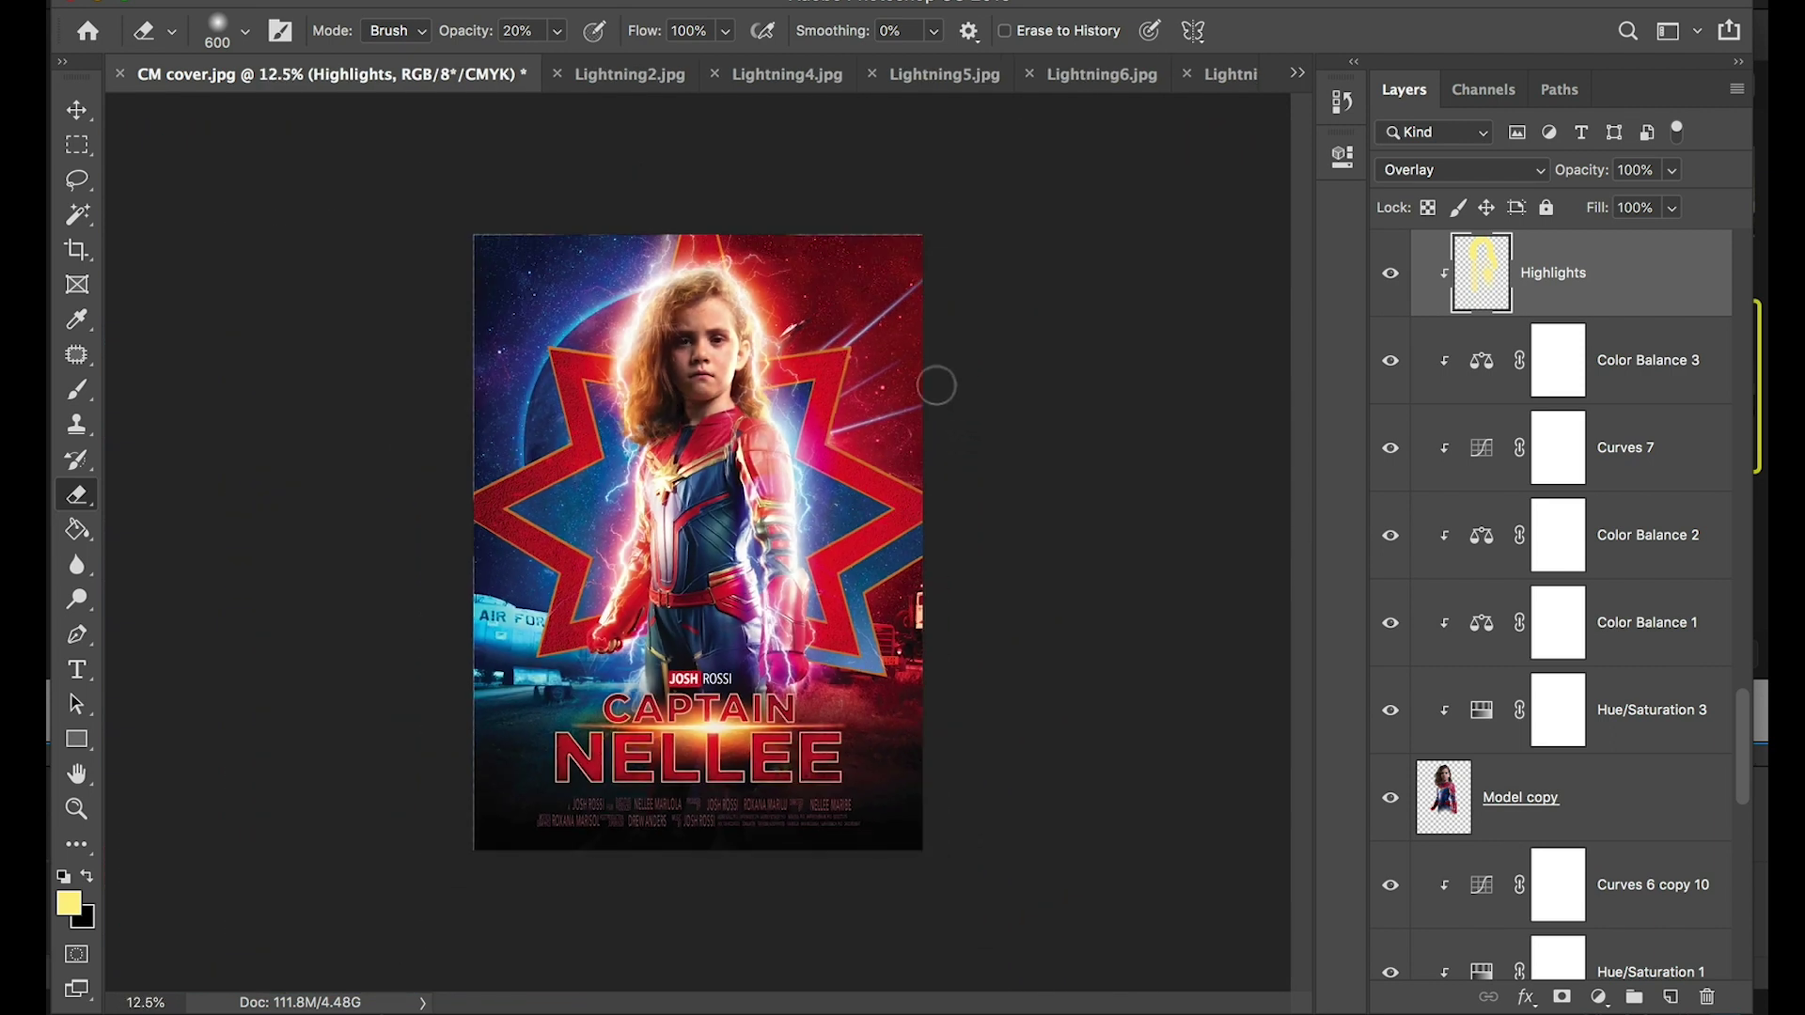
pyautogui.press(']')
pyautogui.press(']')
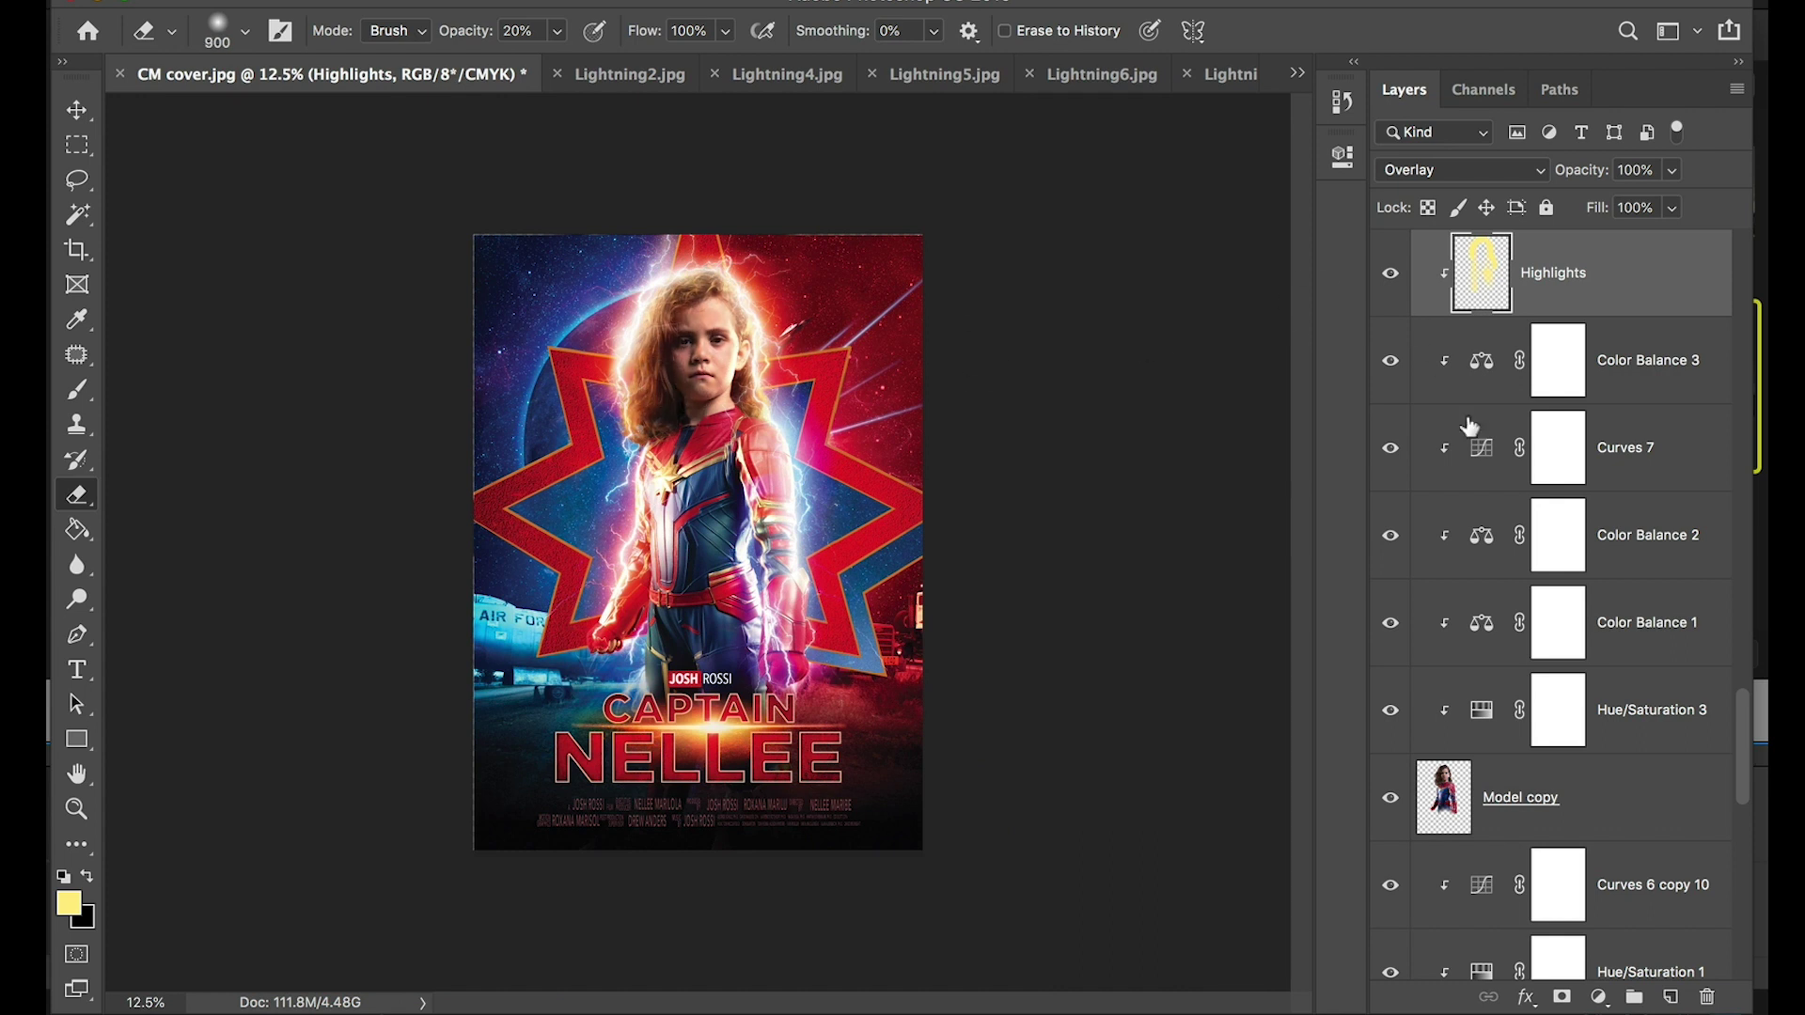
pyautogui.click(1391, 285)
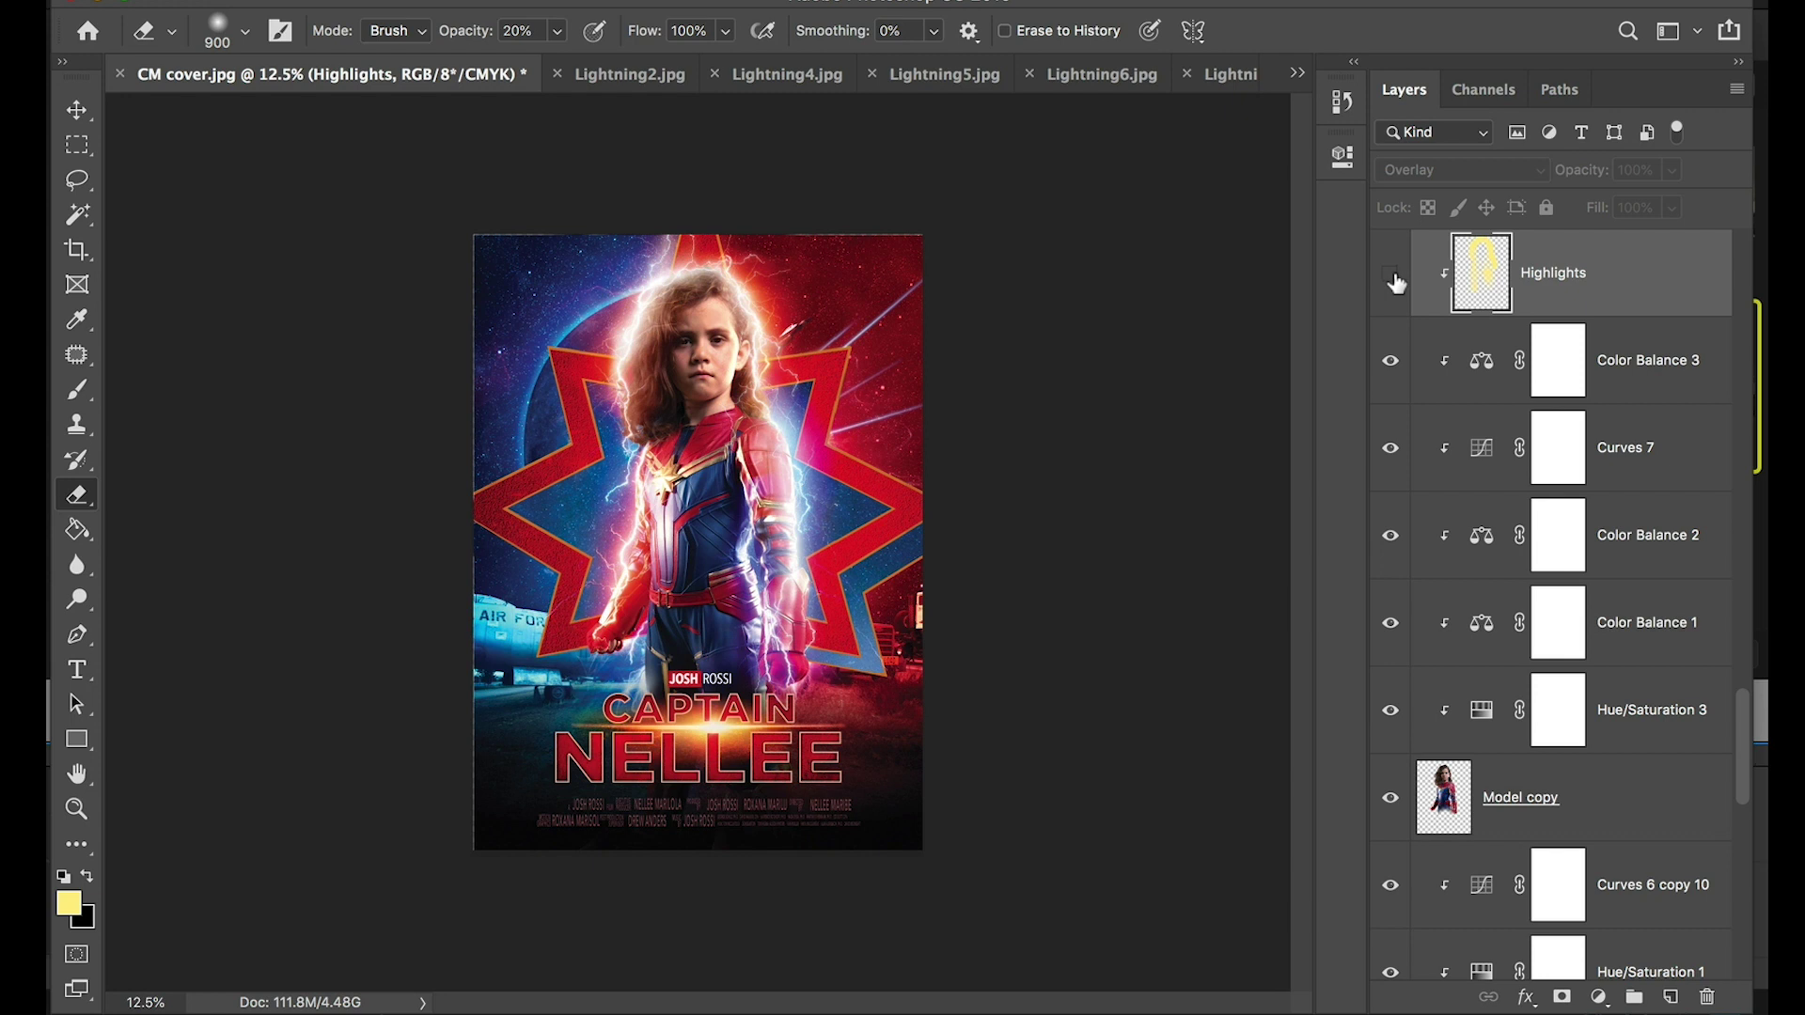
pyautogui.click(1397, 285)
pyautogui.click(1396, 284)
pyautogui.click(1396, 285)
# Lower the Highlights layer's opacity to about 66% and check its effect by hiding and showing the layer
pyautogui.click(1671, 172)
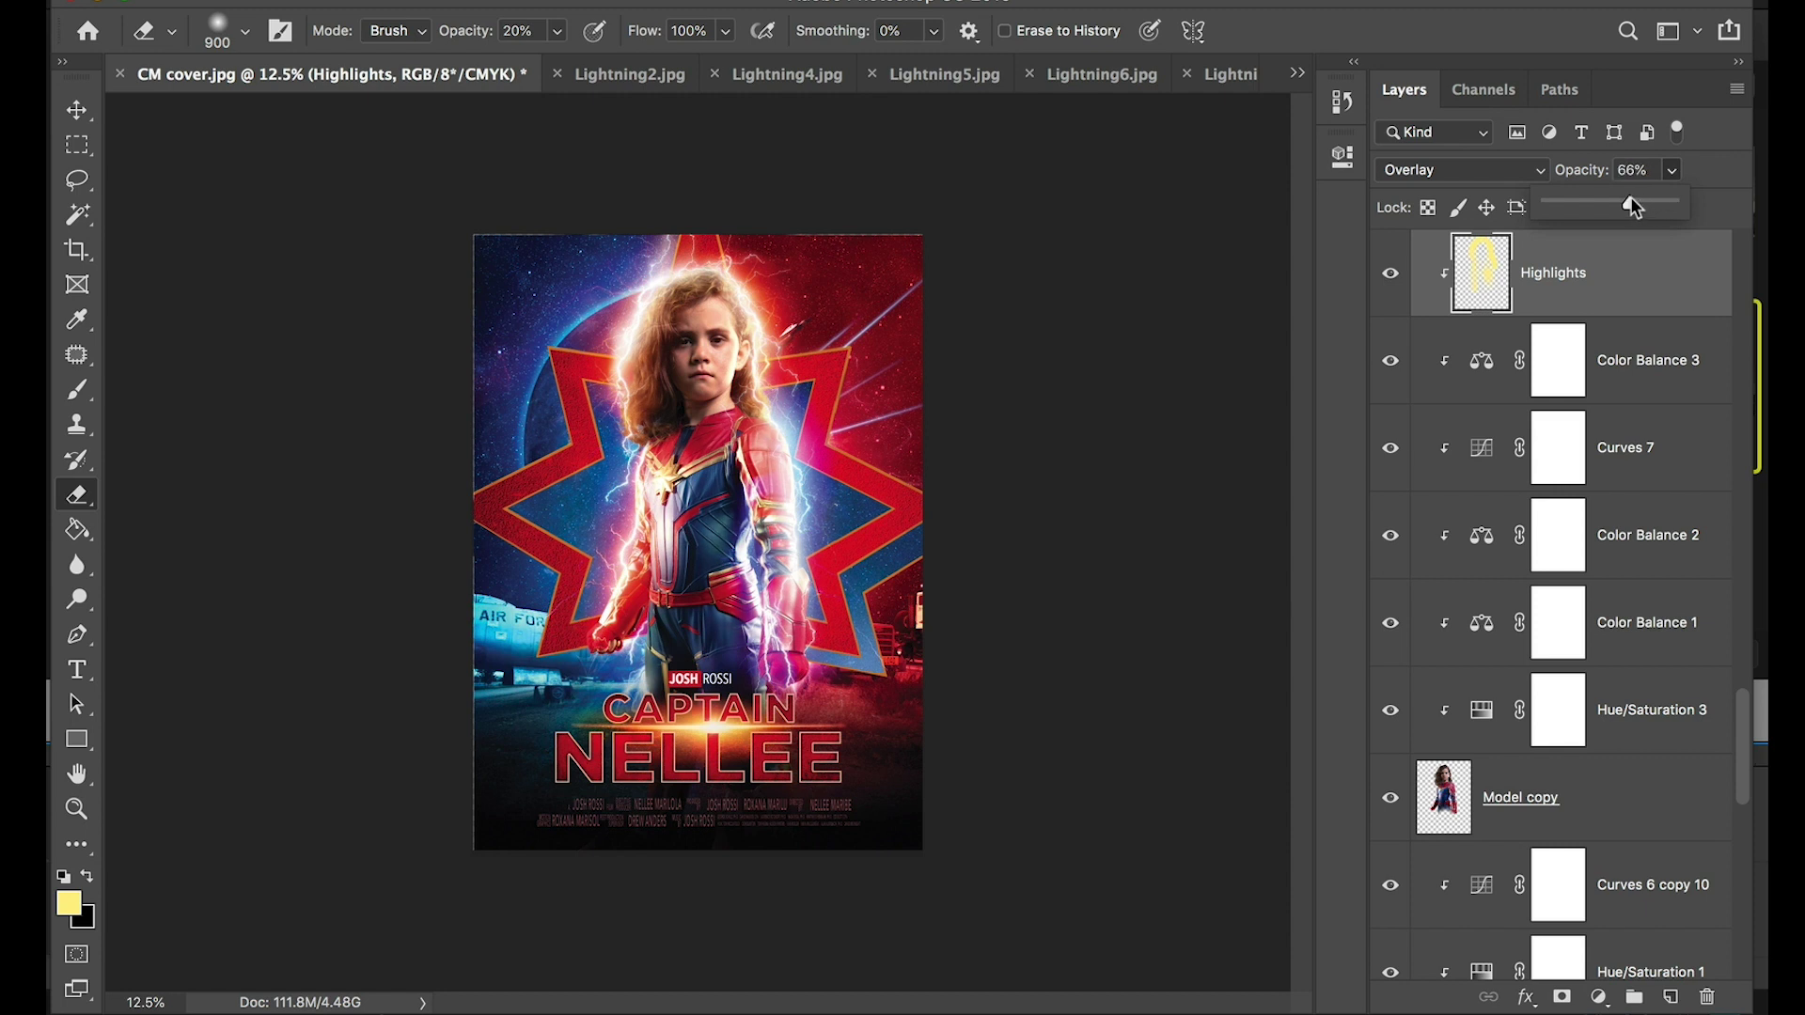
pyautogui.click(1396, 284)
pyautogui.click(1398, 284)
pyautogui.click(1398, 283)
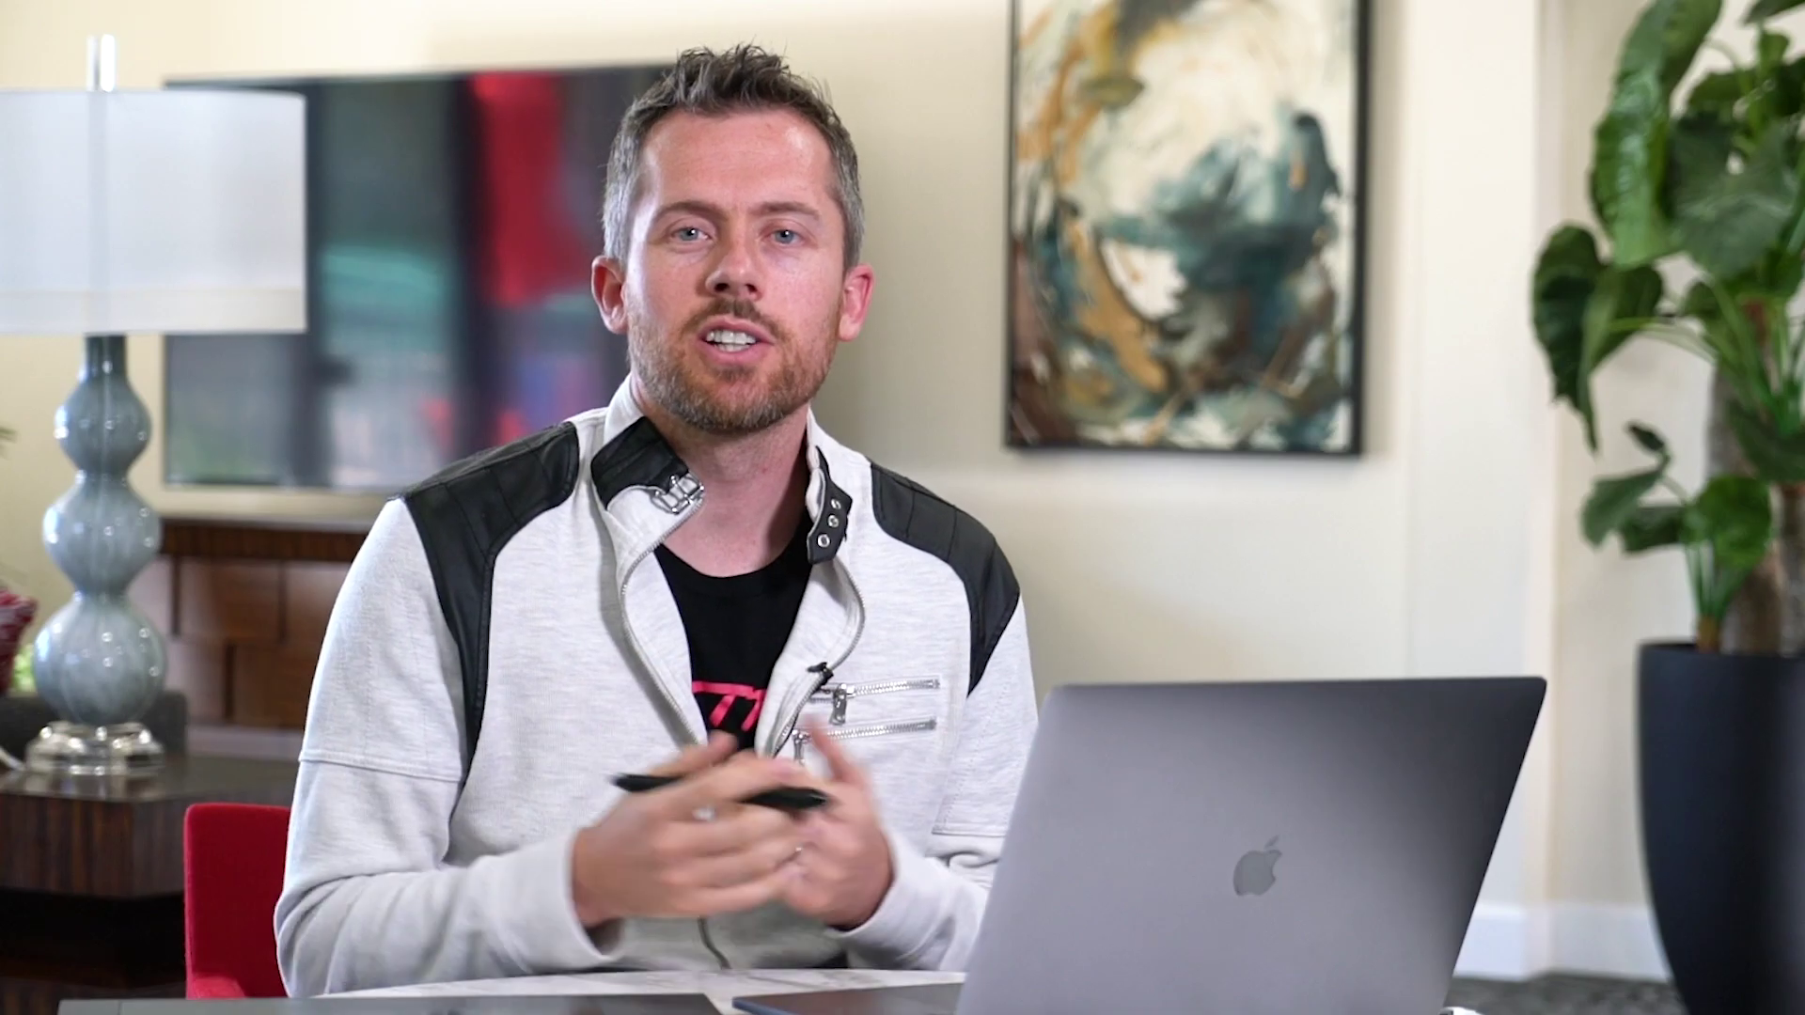